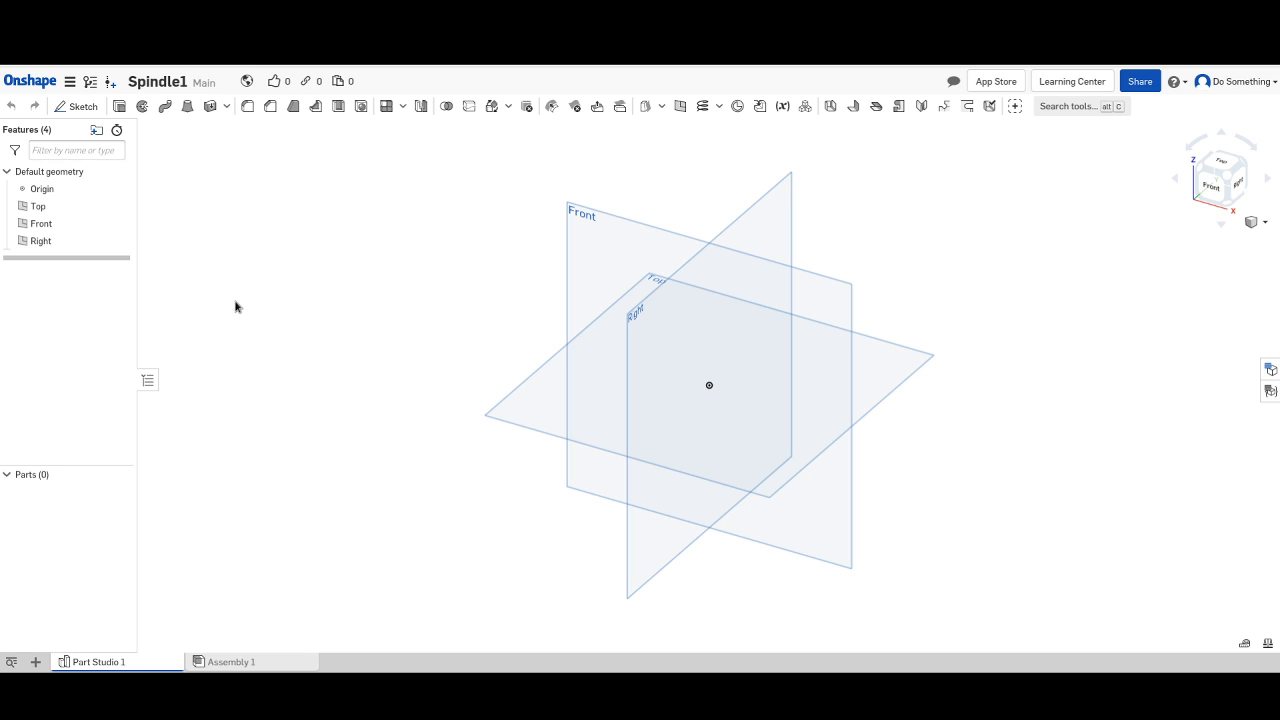
Start a sketch on the Top plane and hide all the default planes.
click(77, 107)
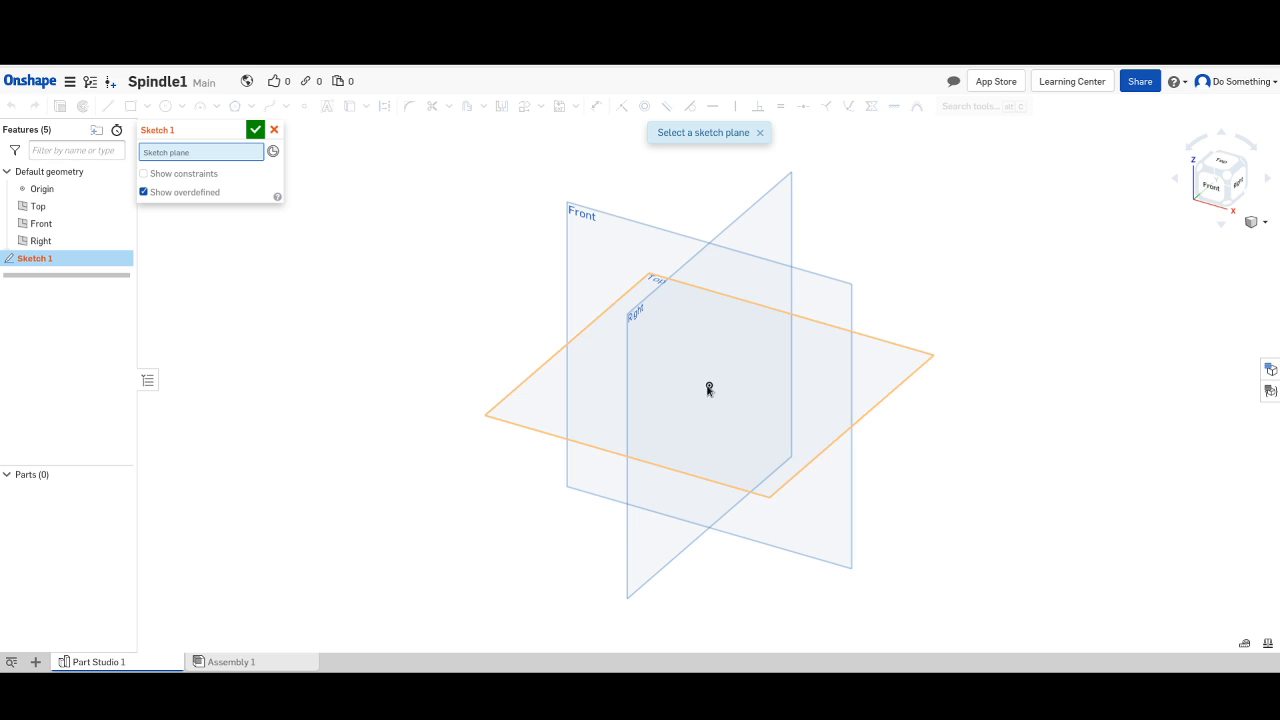
click(819, 438)
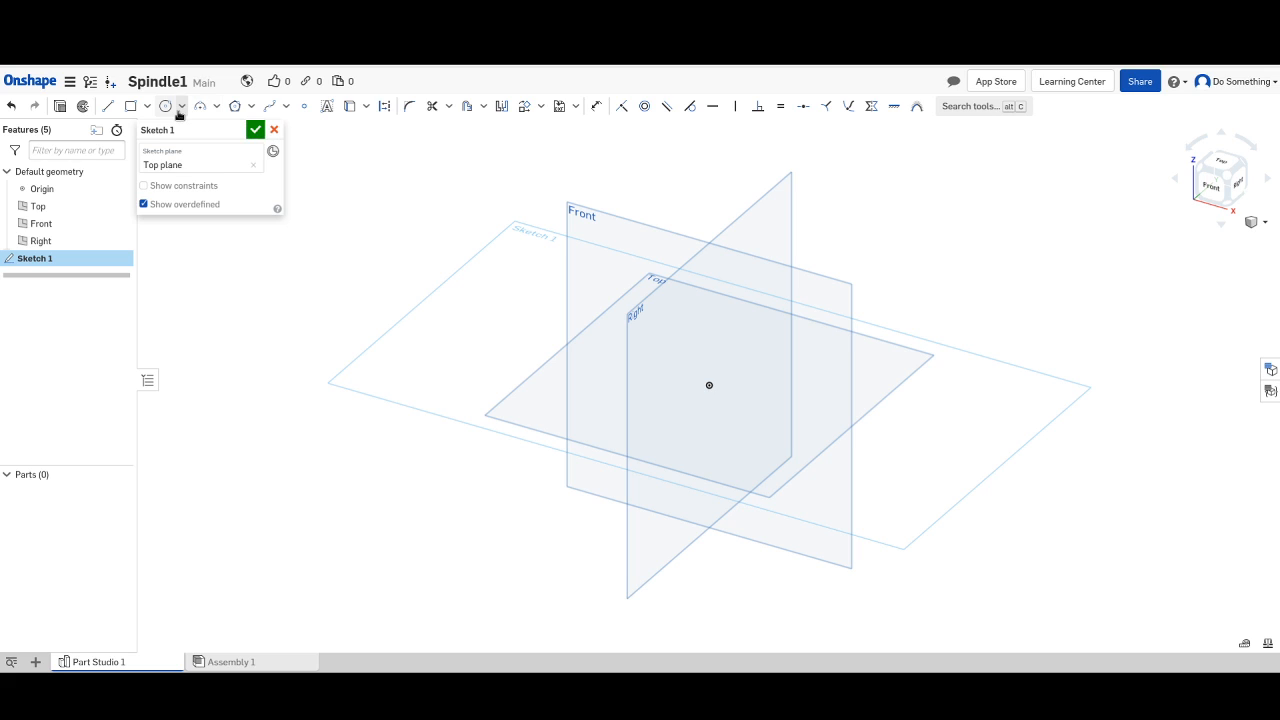
right_click(755, 204)
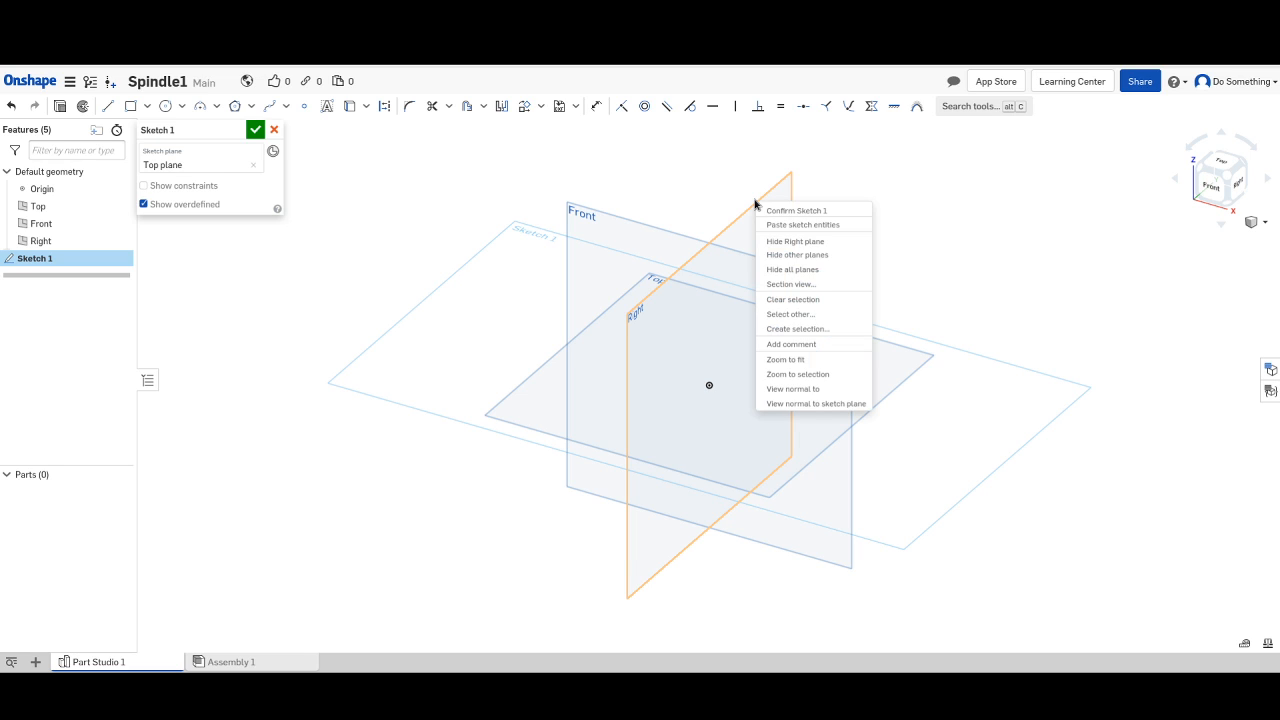
click(784, 270)
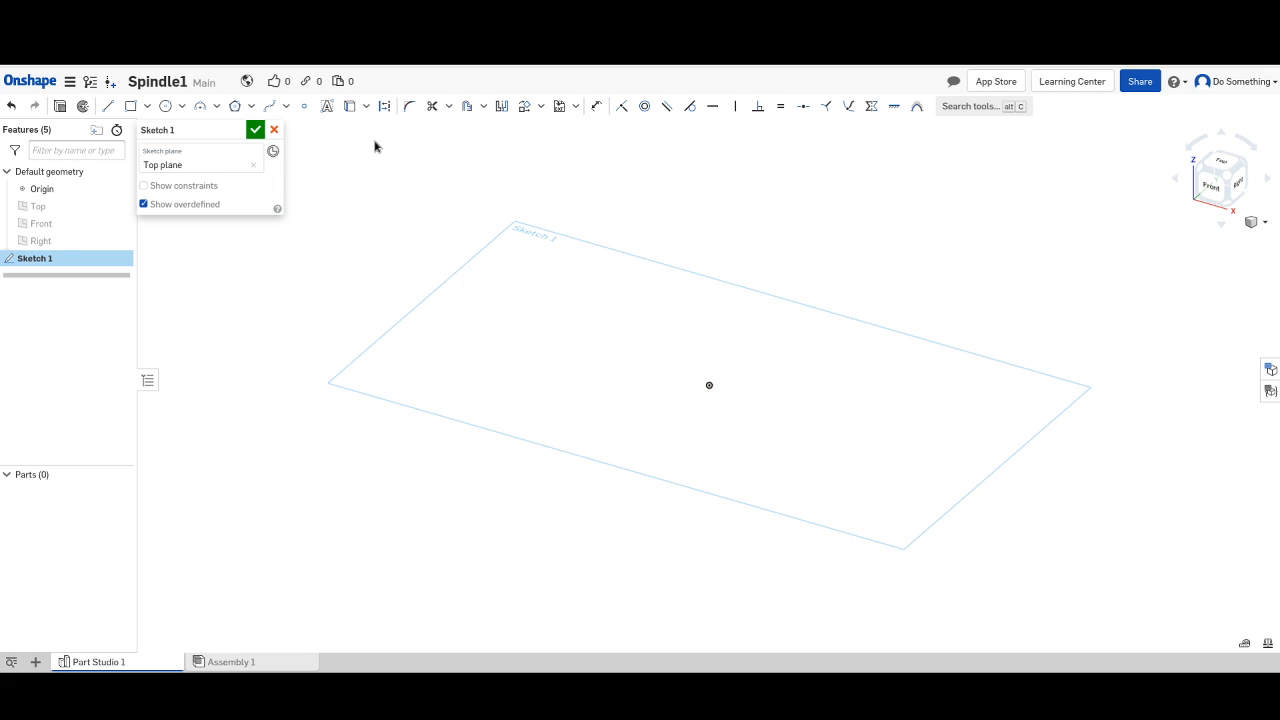
Check the default length unit in the workspace units and accept the settings.
click(164, 106)
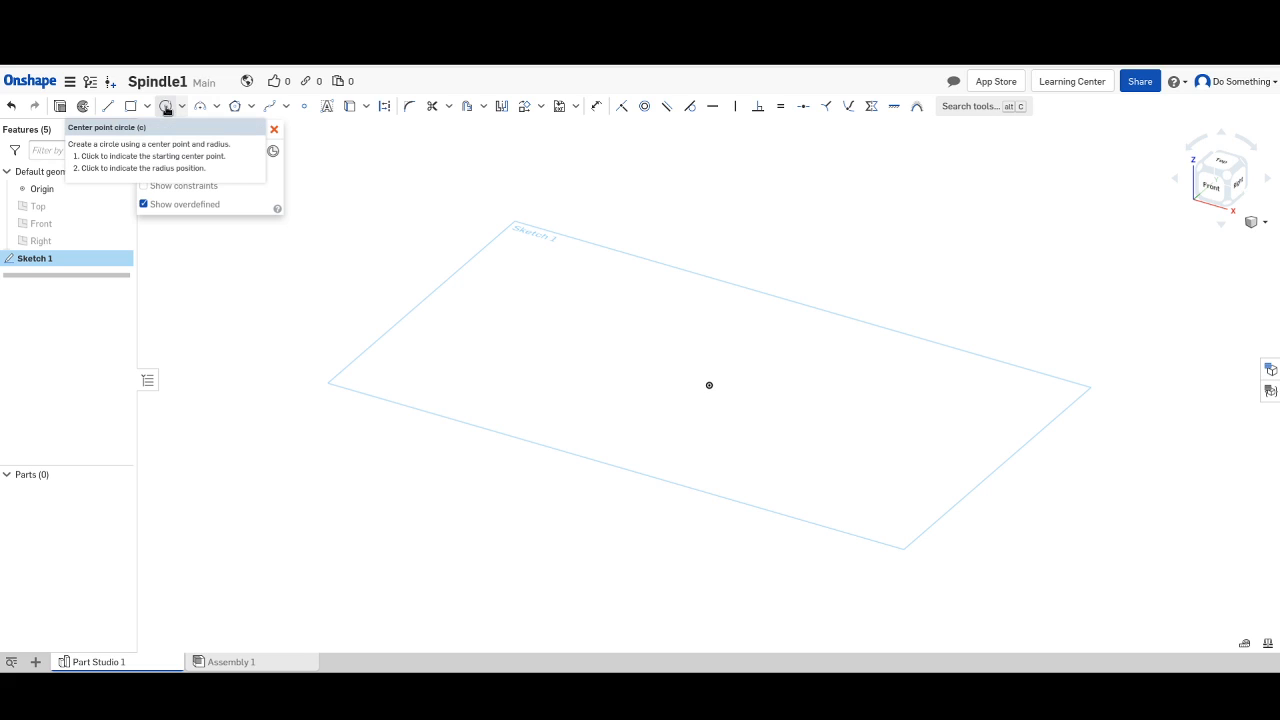
click(166, 107)
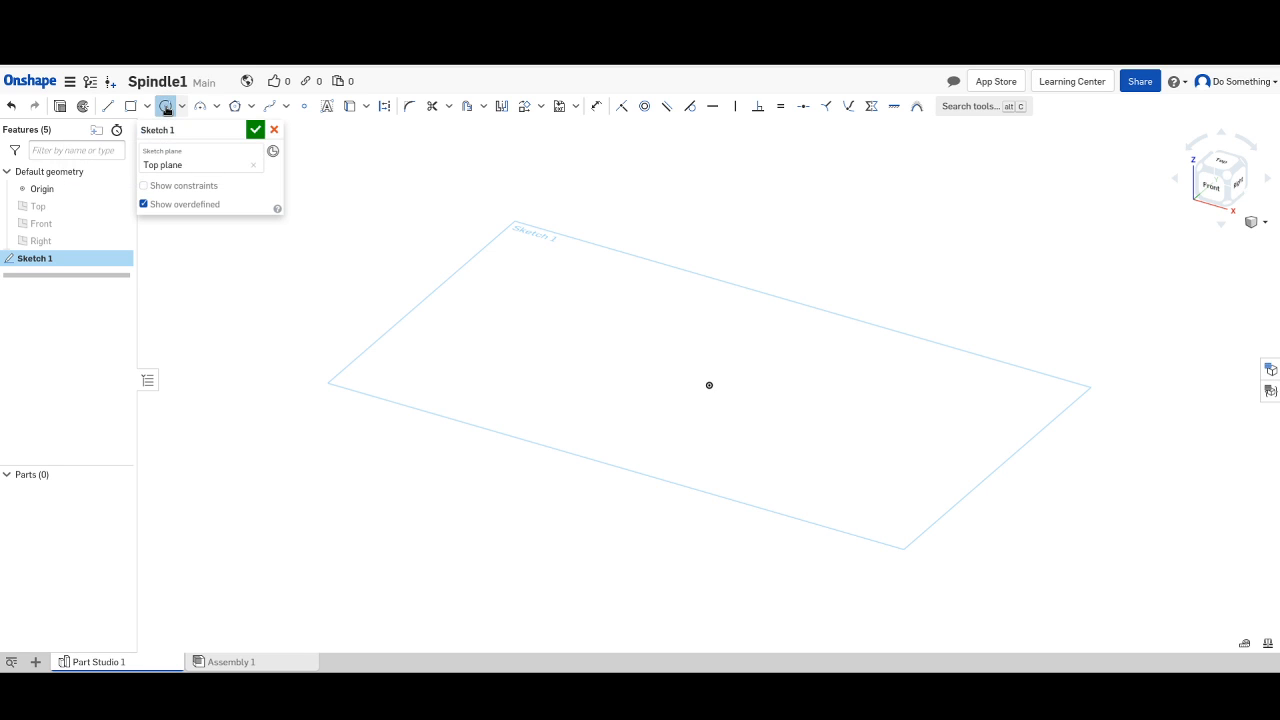
click(67, 89)
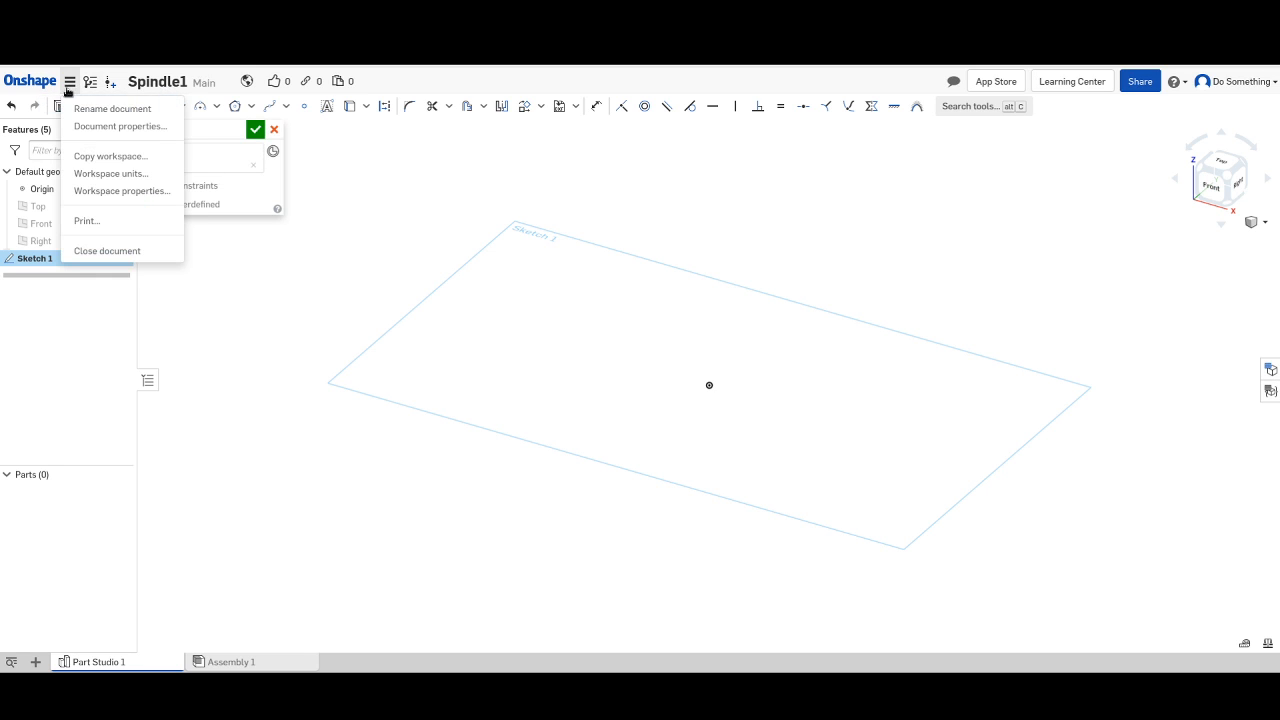
click(104, 175)
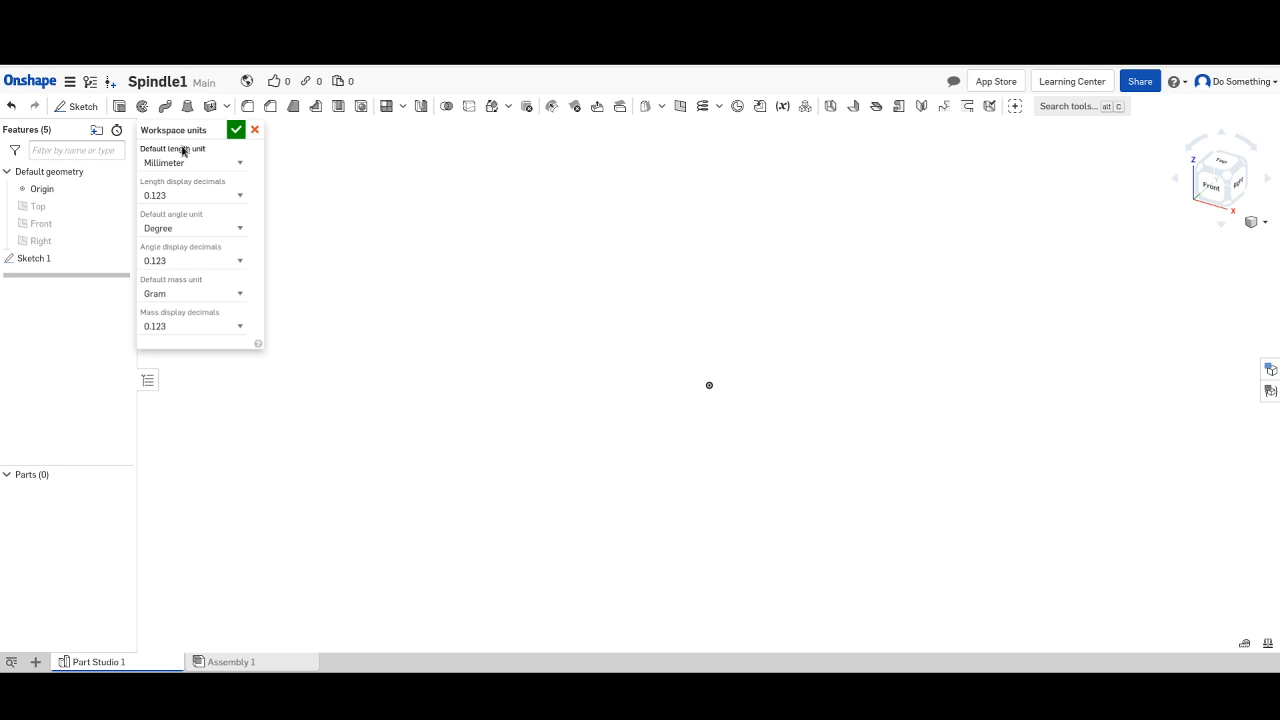
click(236, 129)
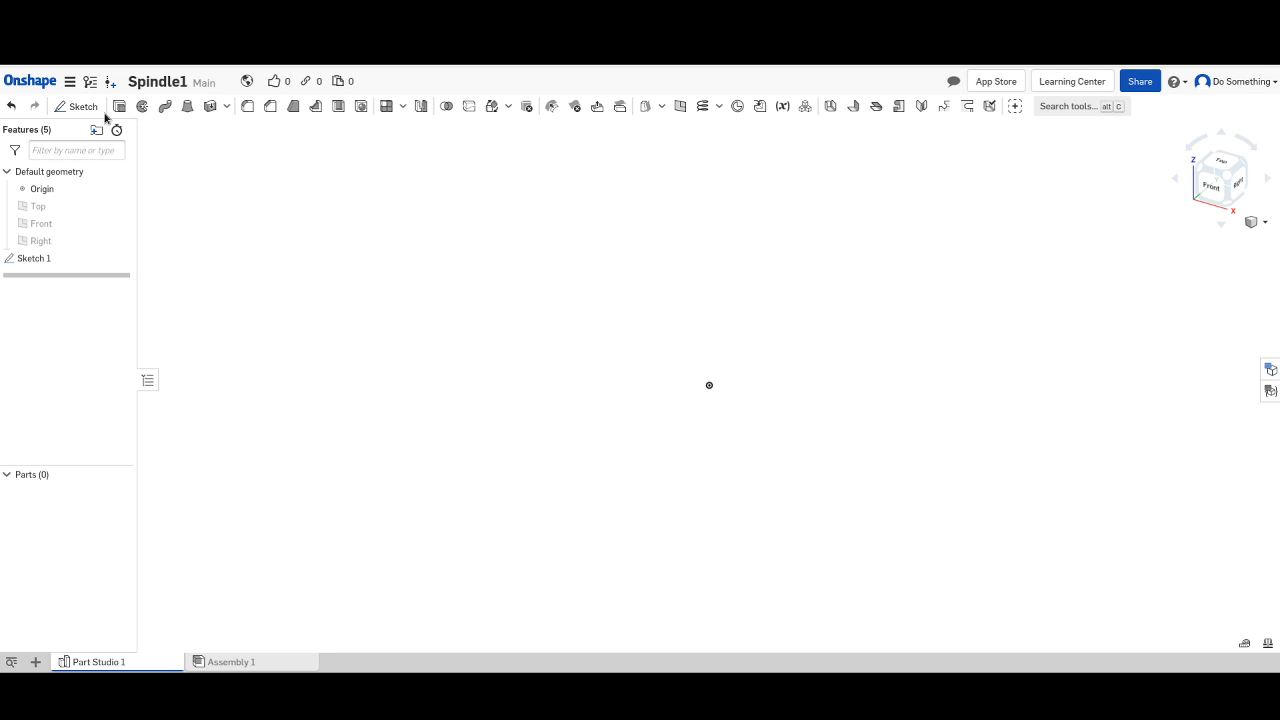
Reopen Sketch 1 for editing and draw a circle about 30 mm in diameter centred on the origin.
click(40, 261)
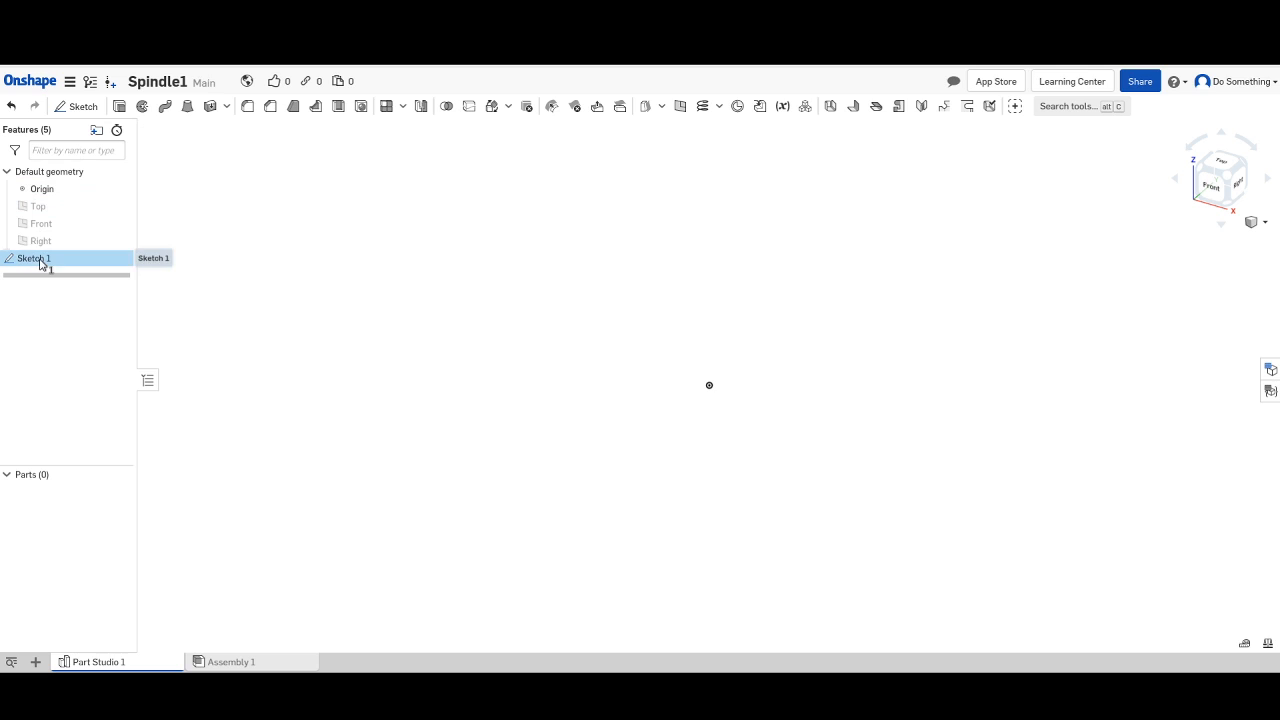
double_click(40, 261)
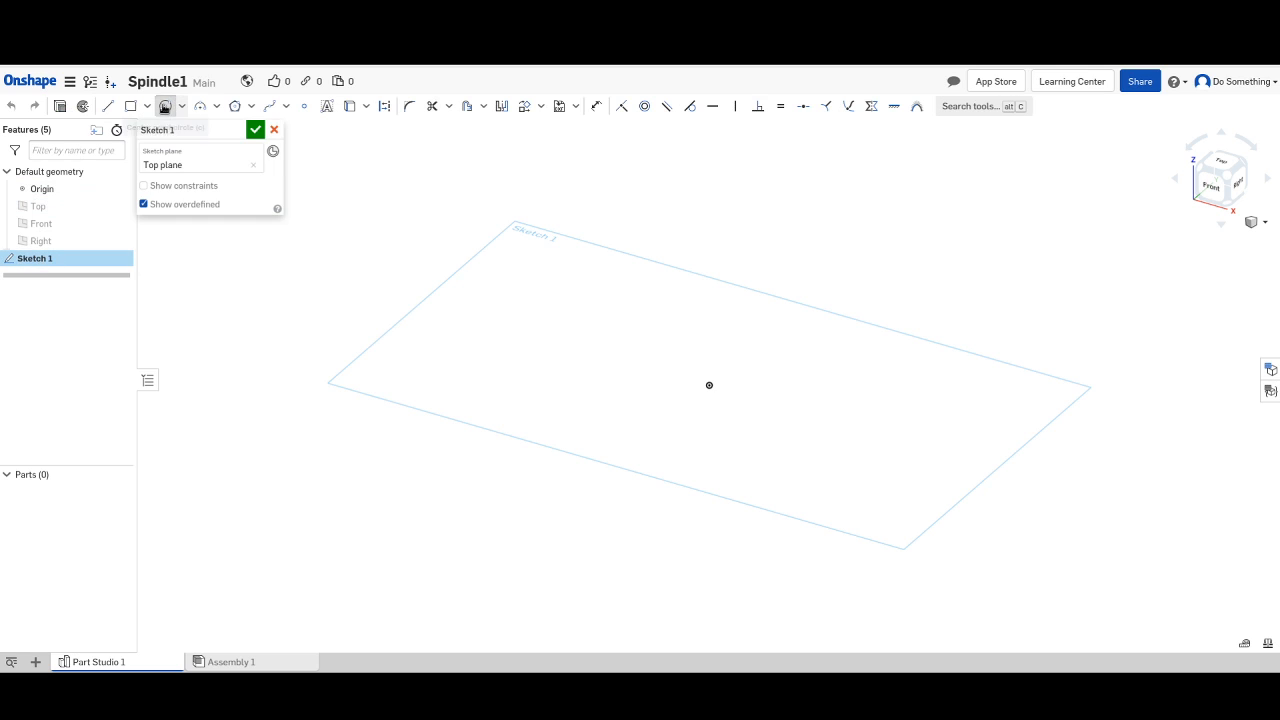
click(165, 107)
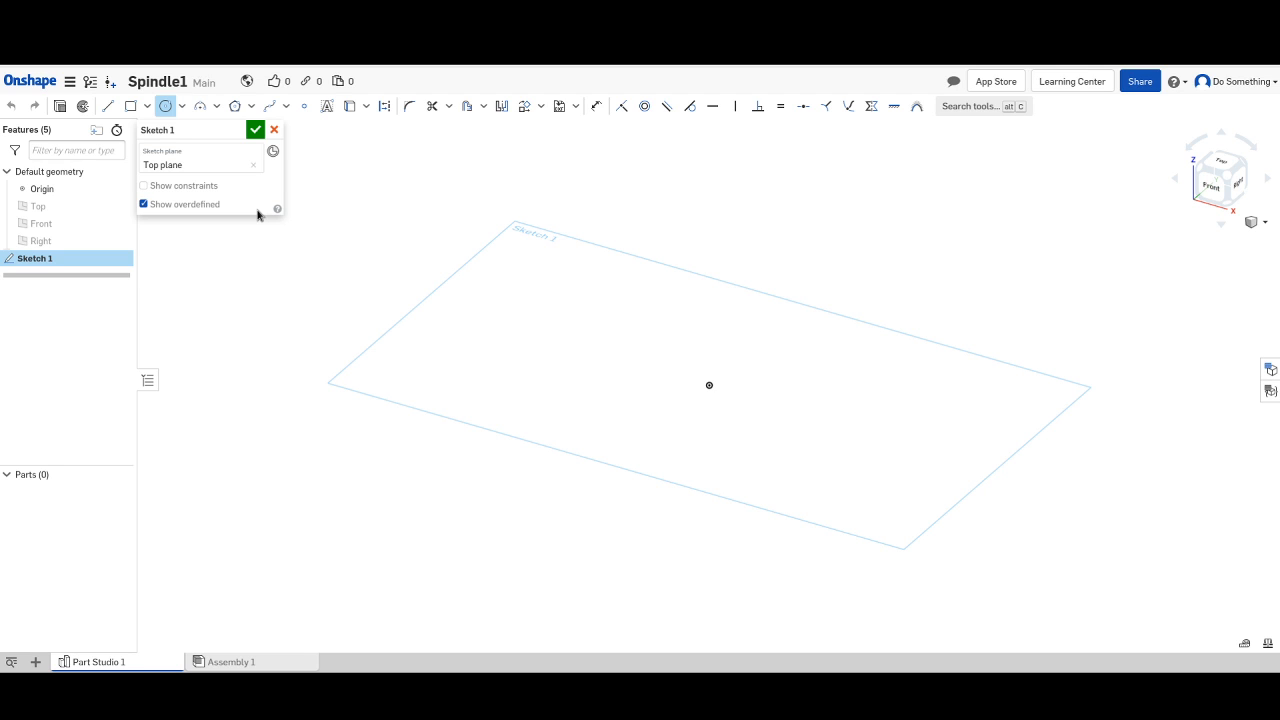
scroll(712, 384, up, 1)
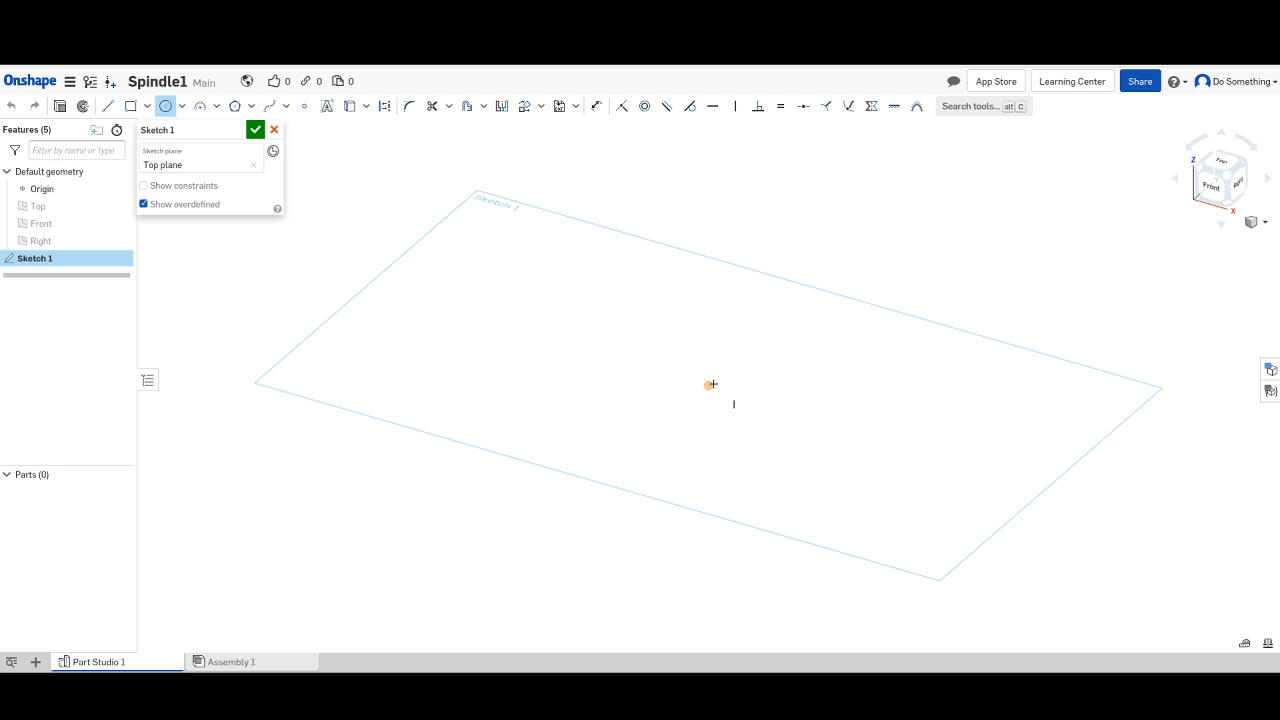
scroll(711, 384, up, 1)
scroll(712, 384, up, 1)
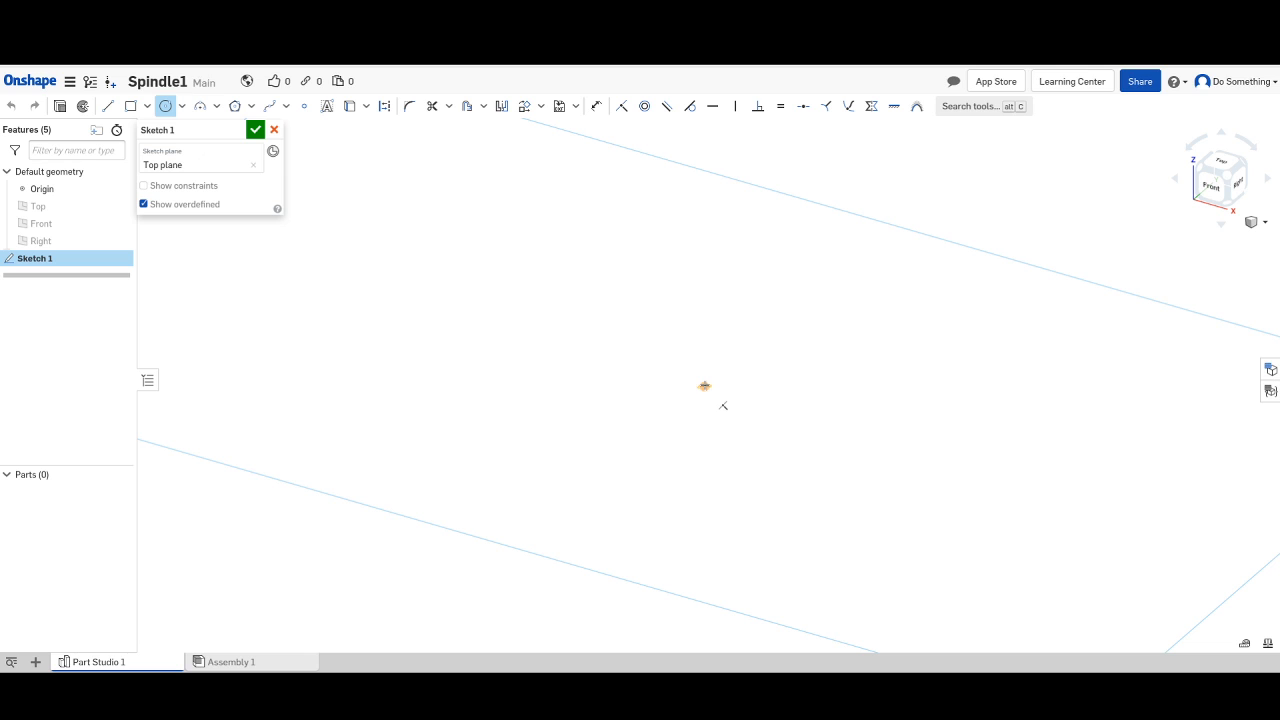
click(704, 386)
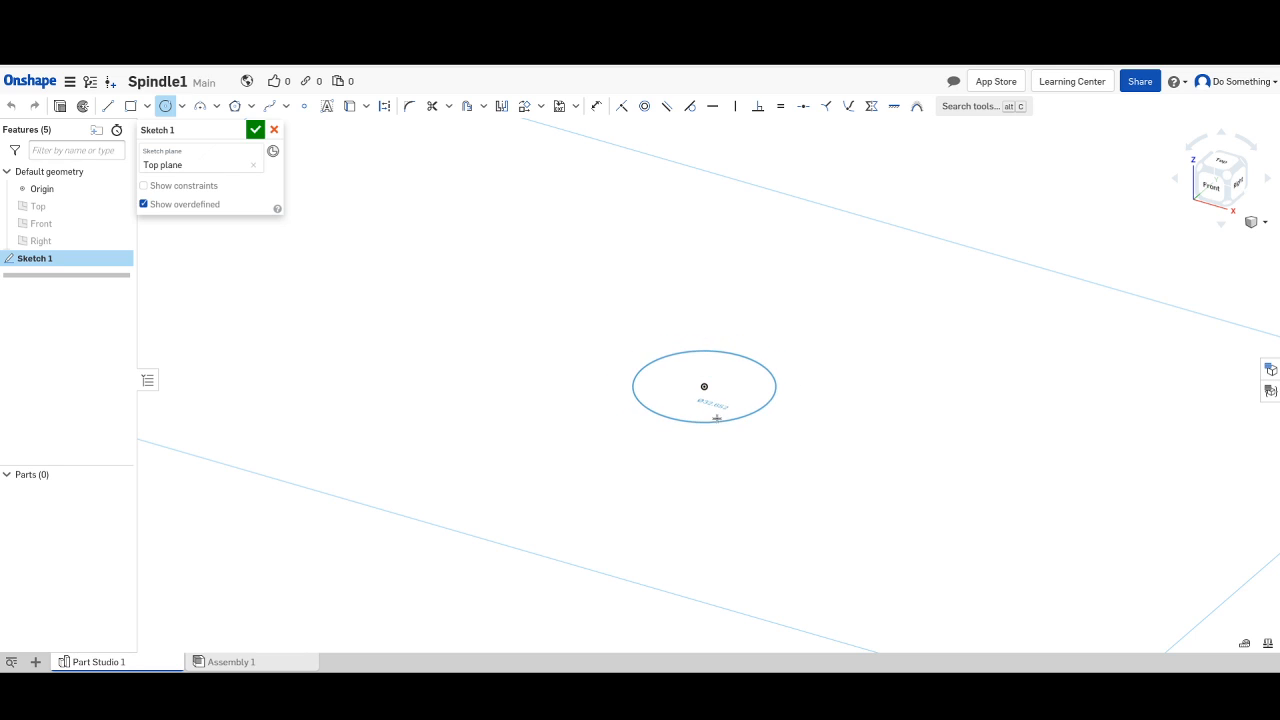
click(716, 418)
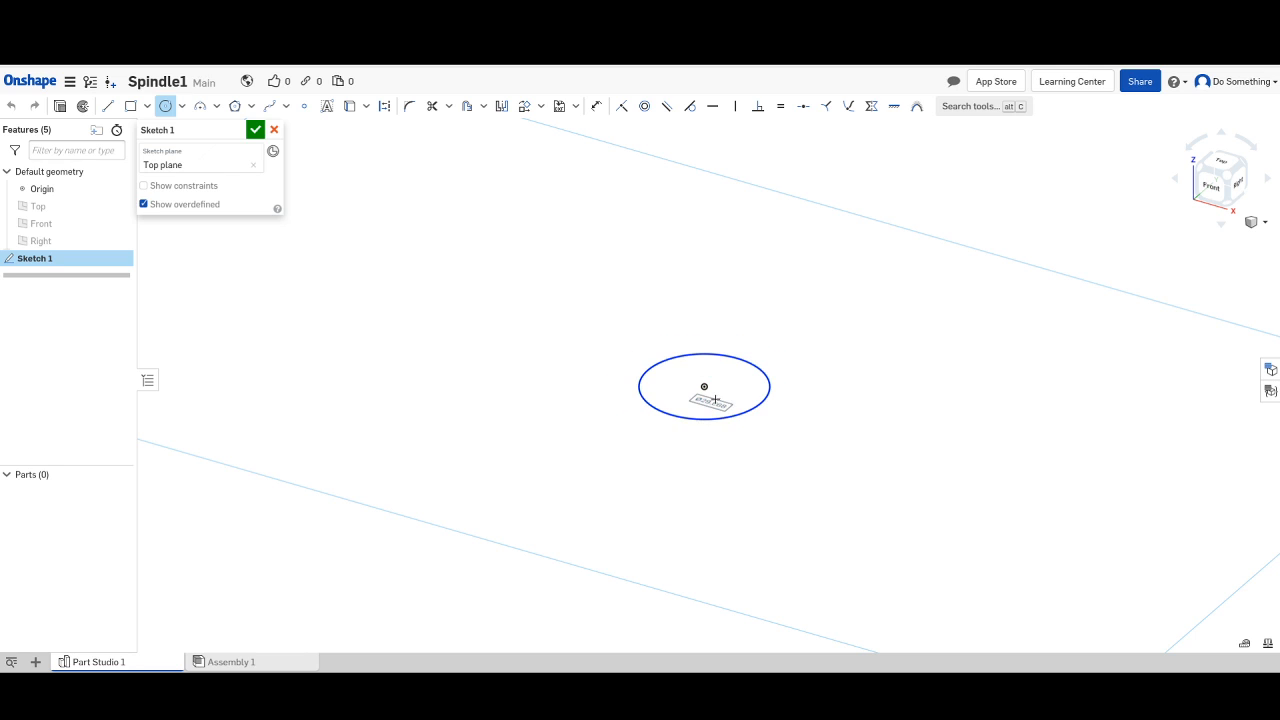
Dimension the circle's diameter to 5 mm.
scroll(715, 399, up, 5)
scroll(715, 399, up, 3)
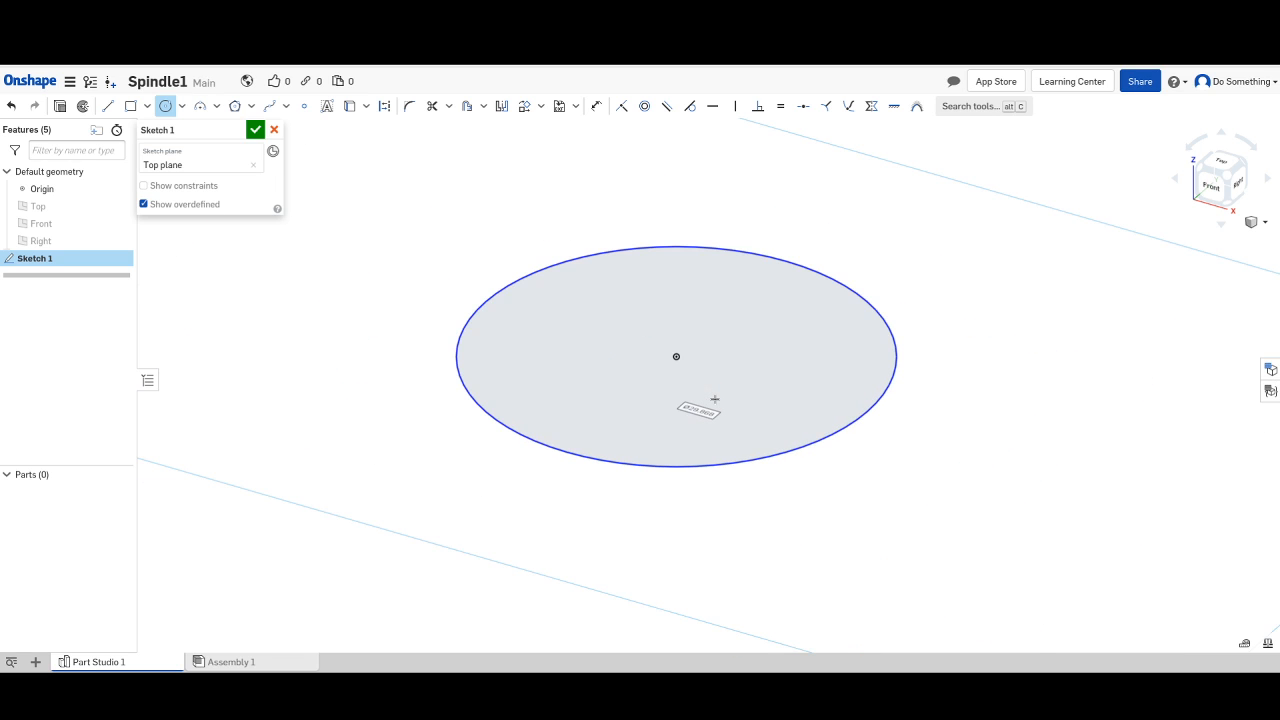
key(u)
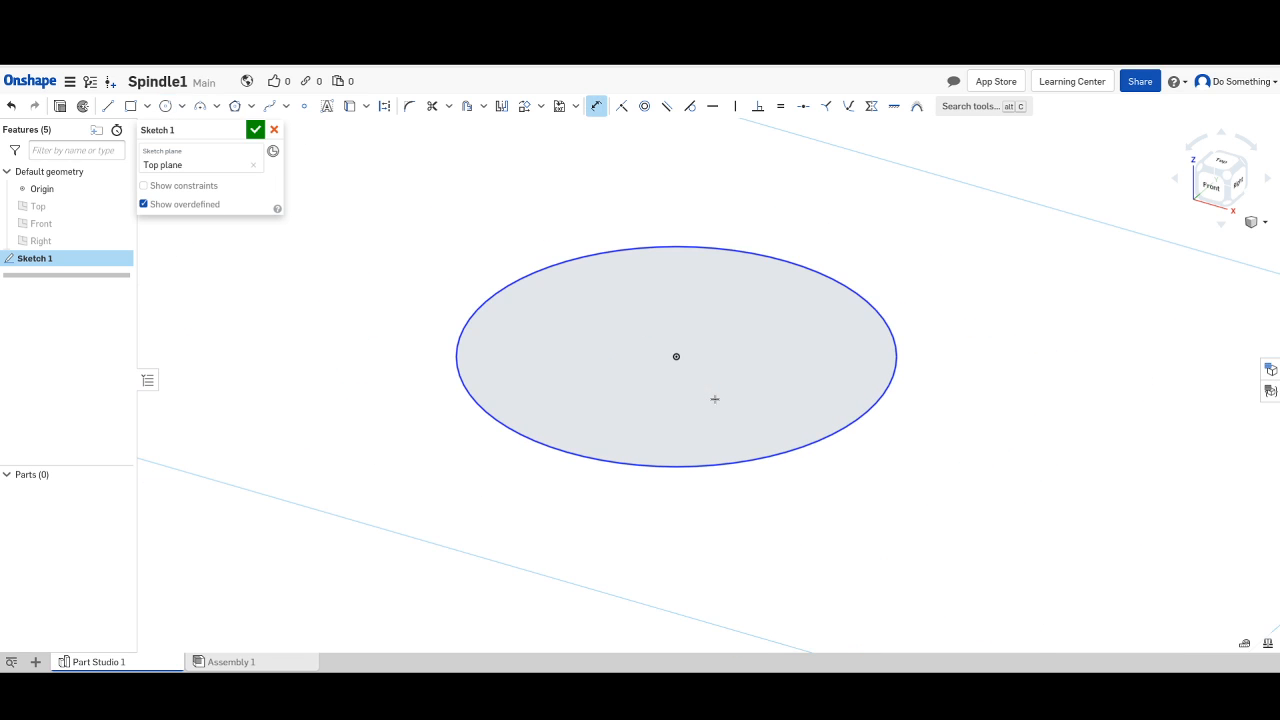
double_click(770, 256)
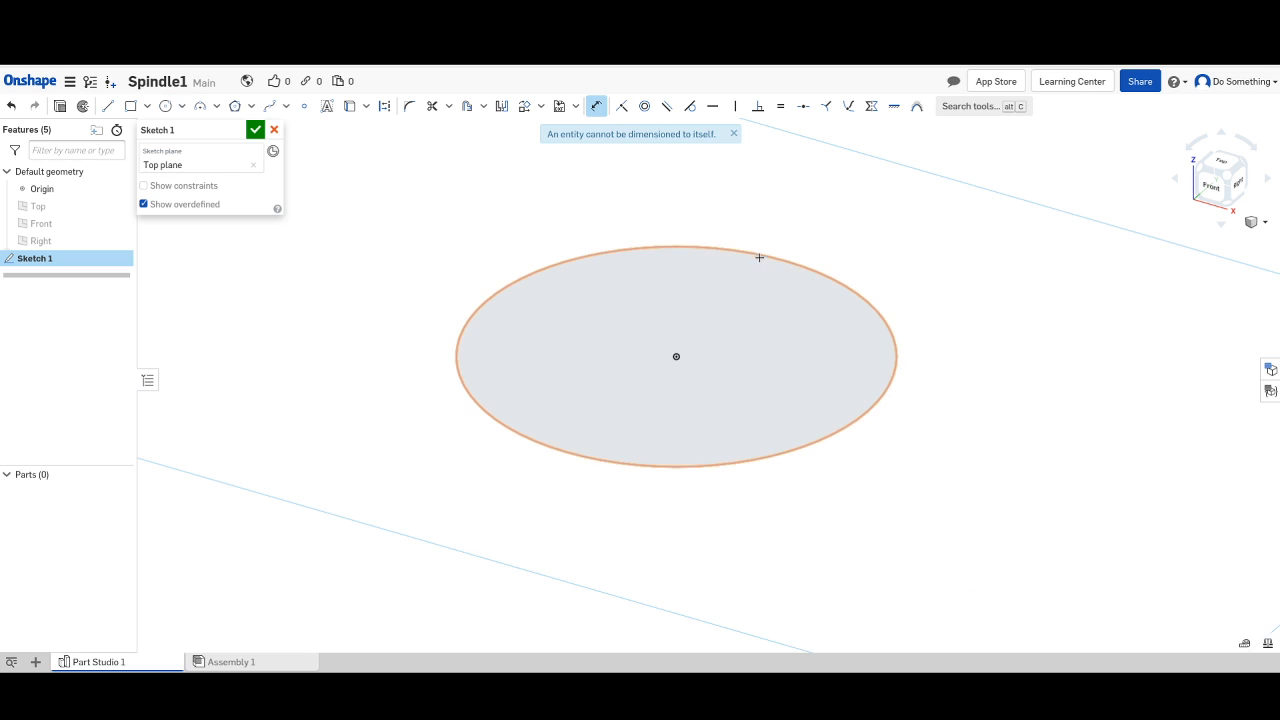
click(763, 256)
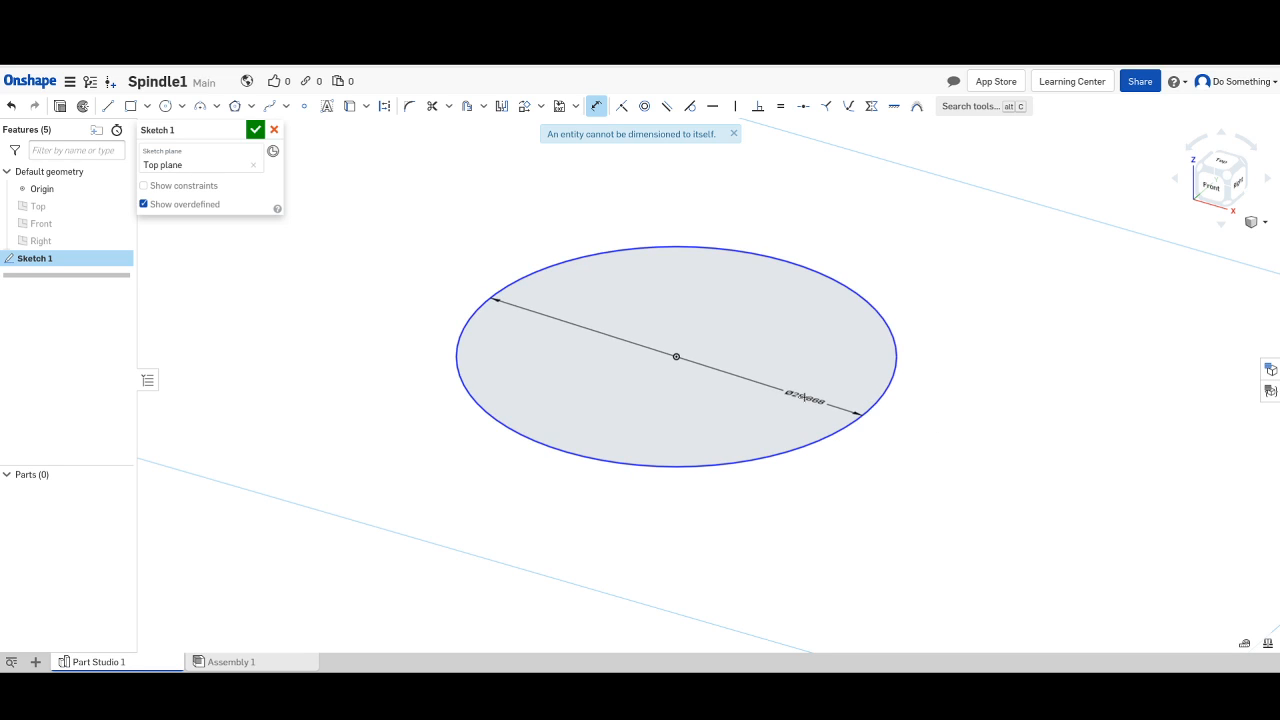
click(813, 402)
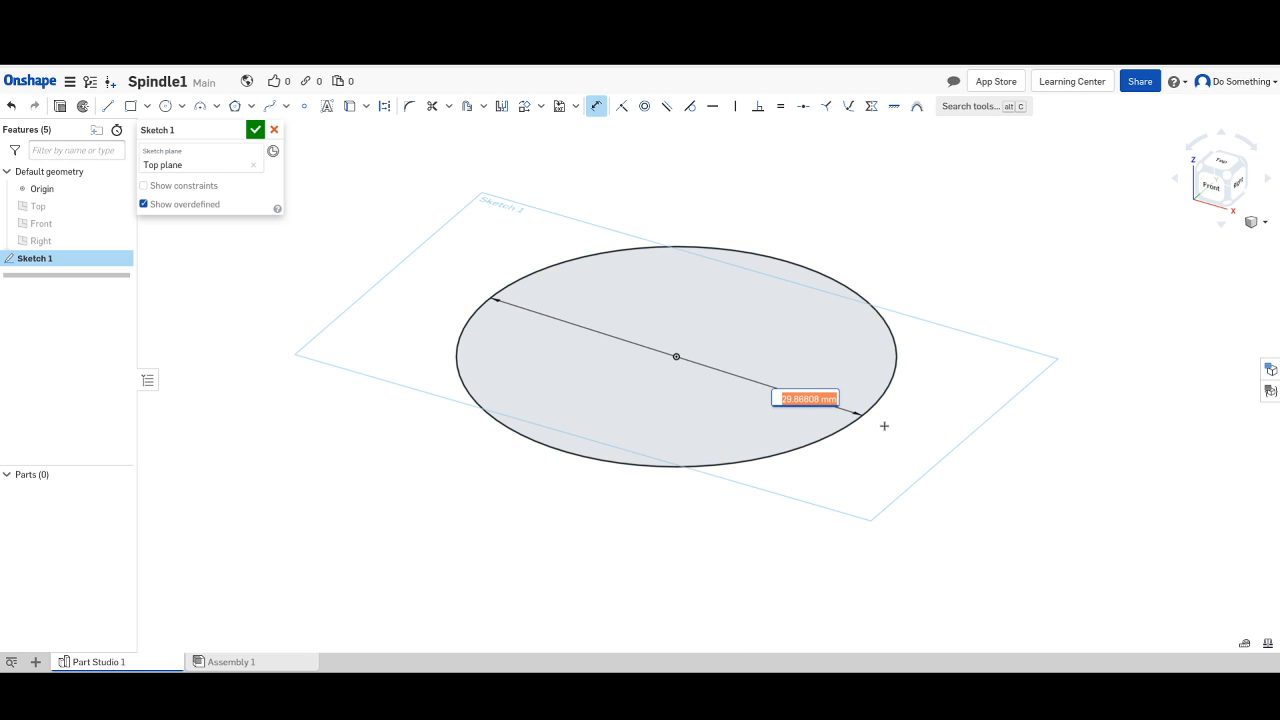
text(8)
key(BackSpace)
text(5 m)
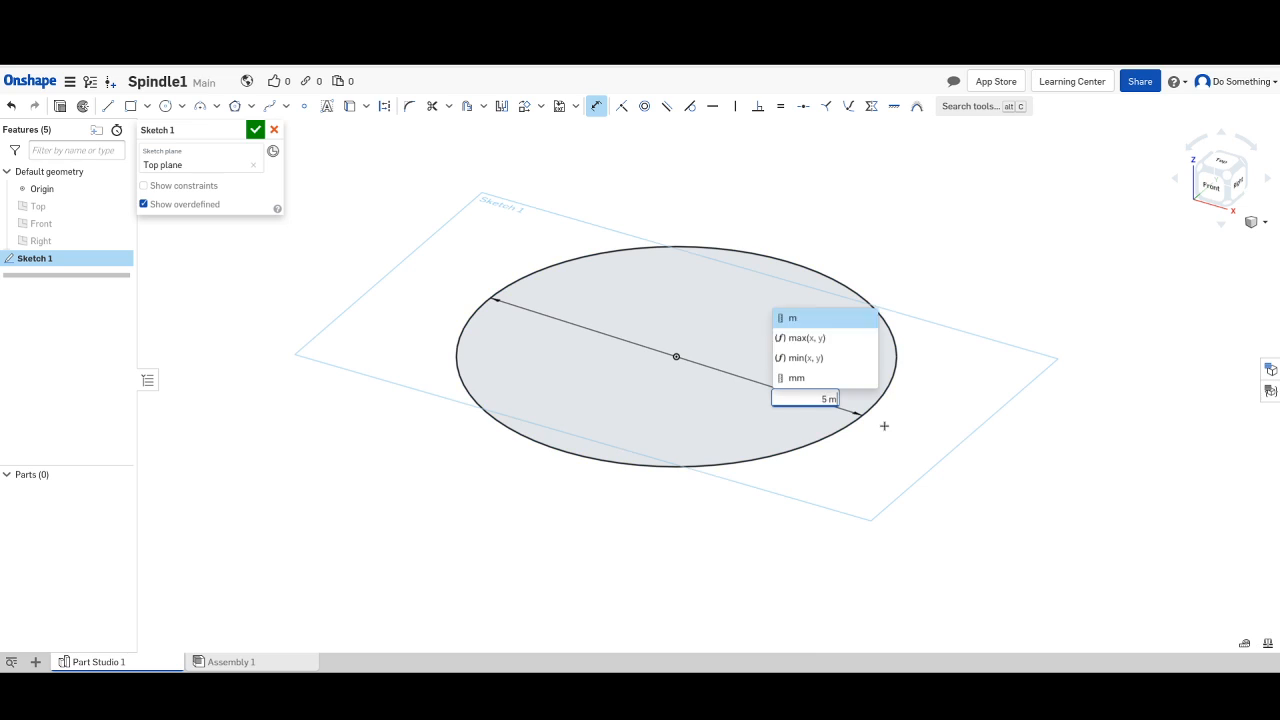
text(m)
key(Escape)
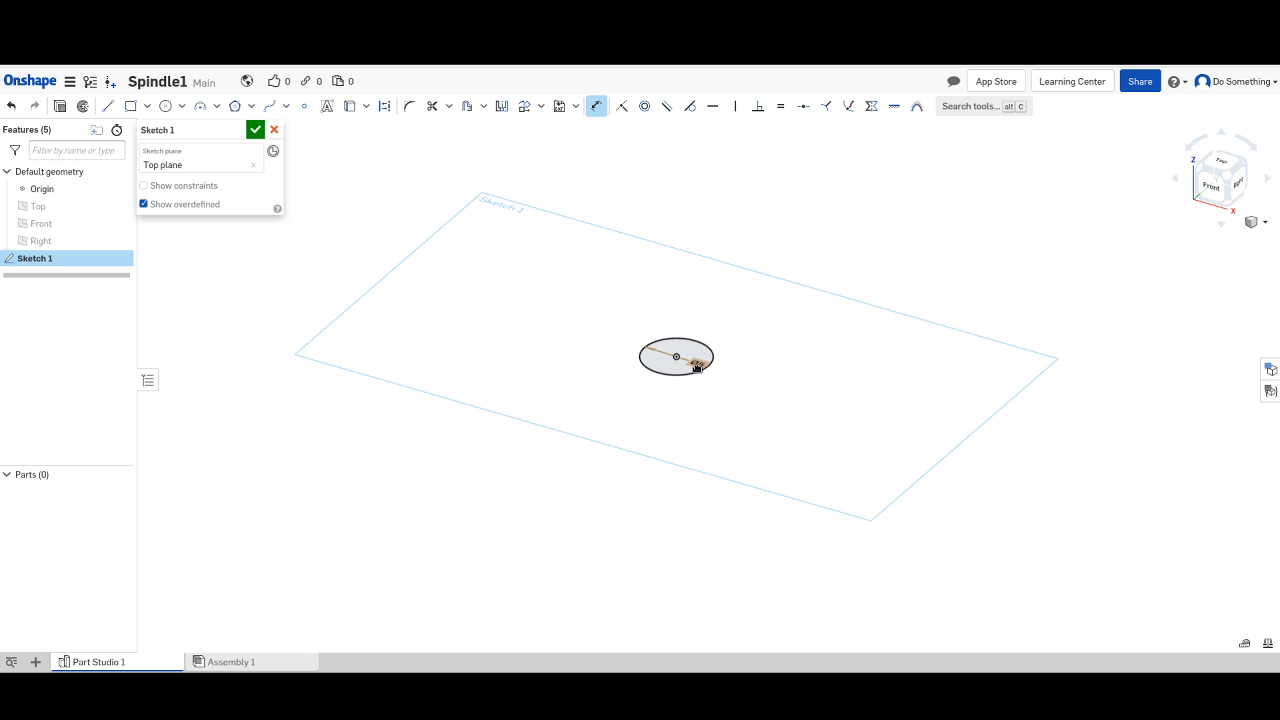
Place a sketch point on the front edge of the 5 mm circle.
scroll(669, 362, up, 1)
scroll(669, 362, up, 3)
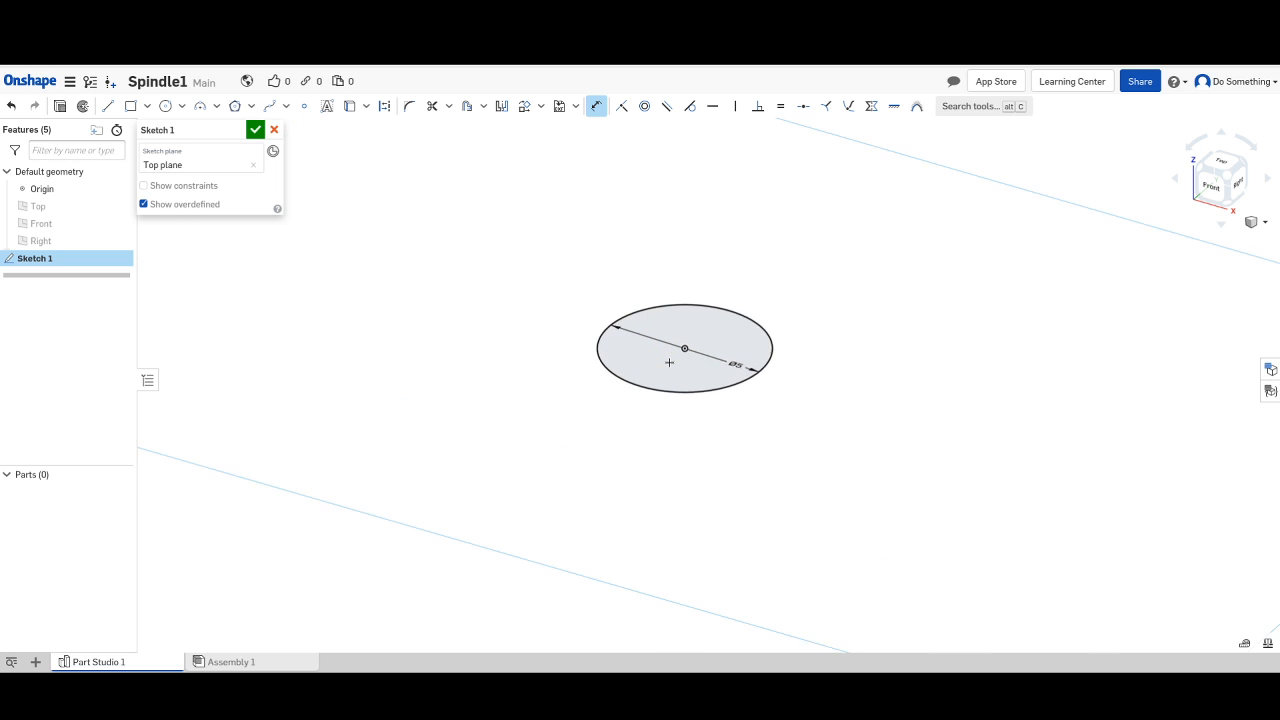
scroll(669, 362, up, 1)
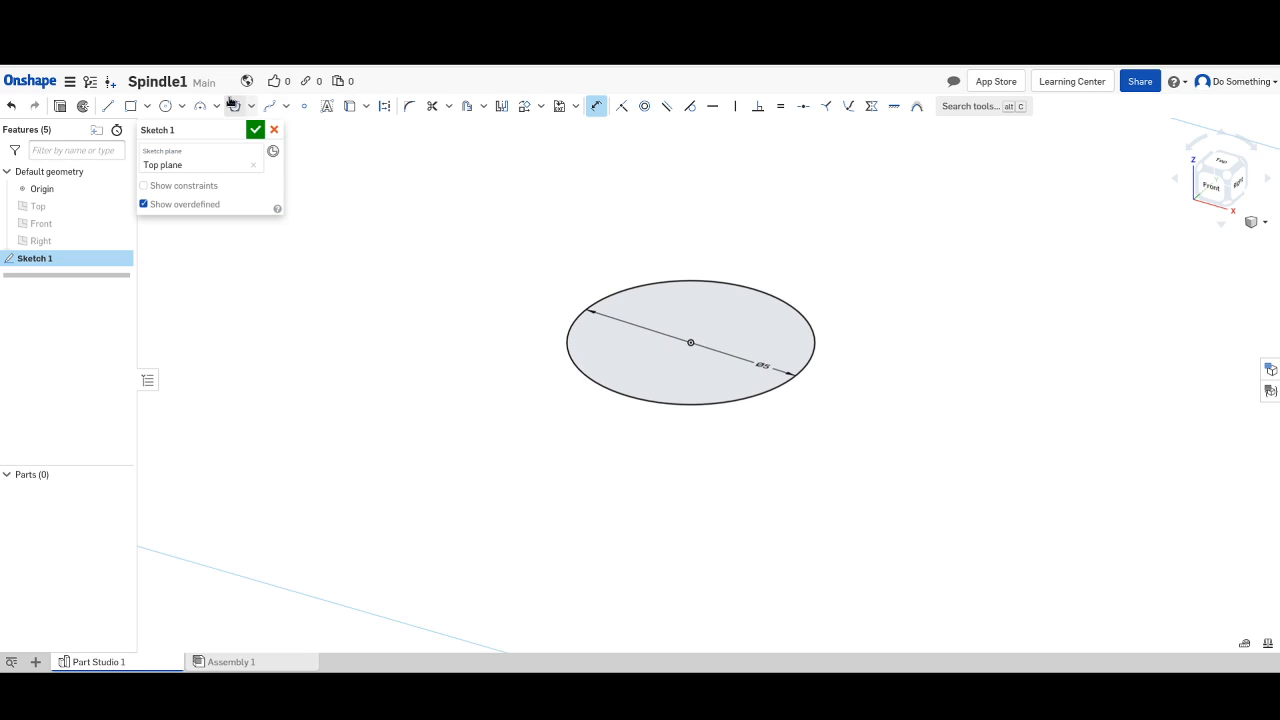
click(304, 106)
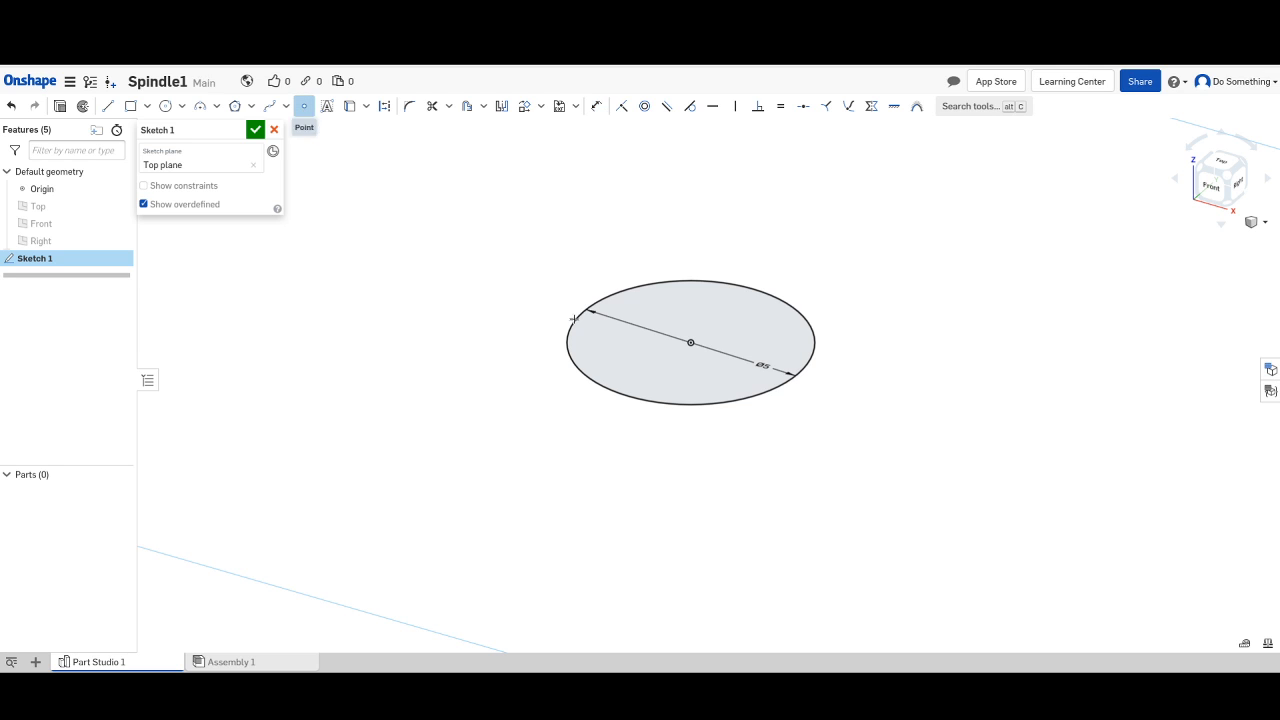
click(622, 394)
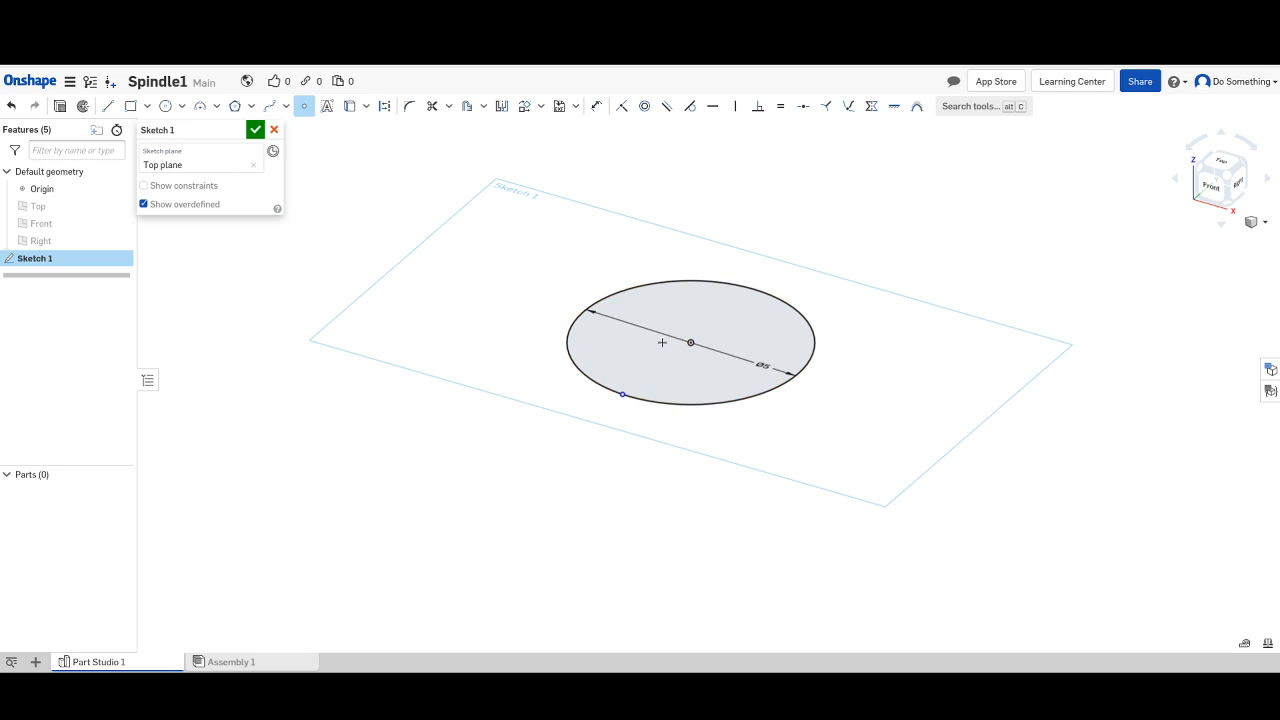
Draw a straight chord line across the back of the circle, with both endpoints on its edge.
click(108, 106)
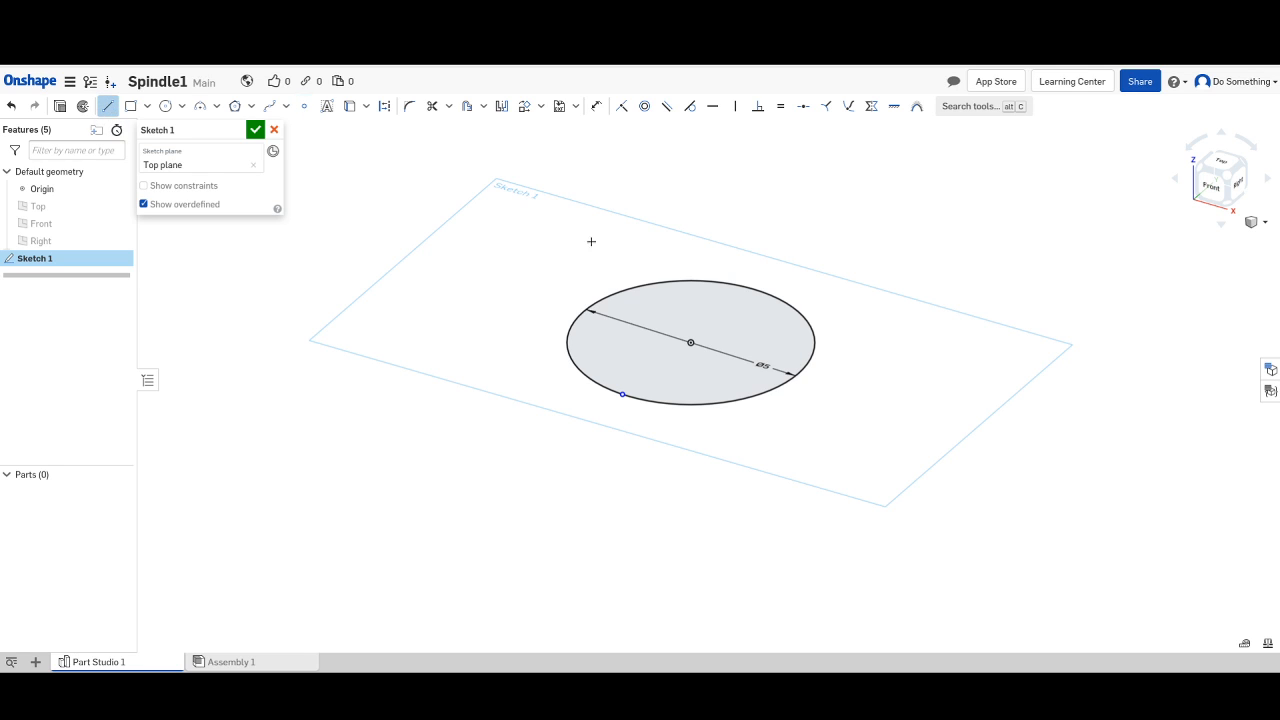
click(672, 281)
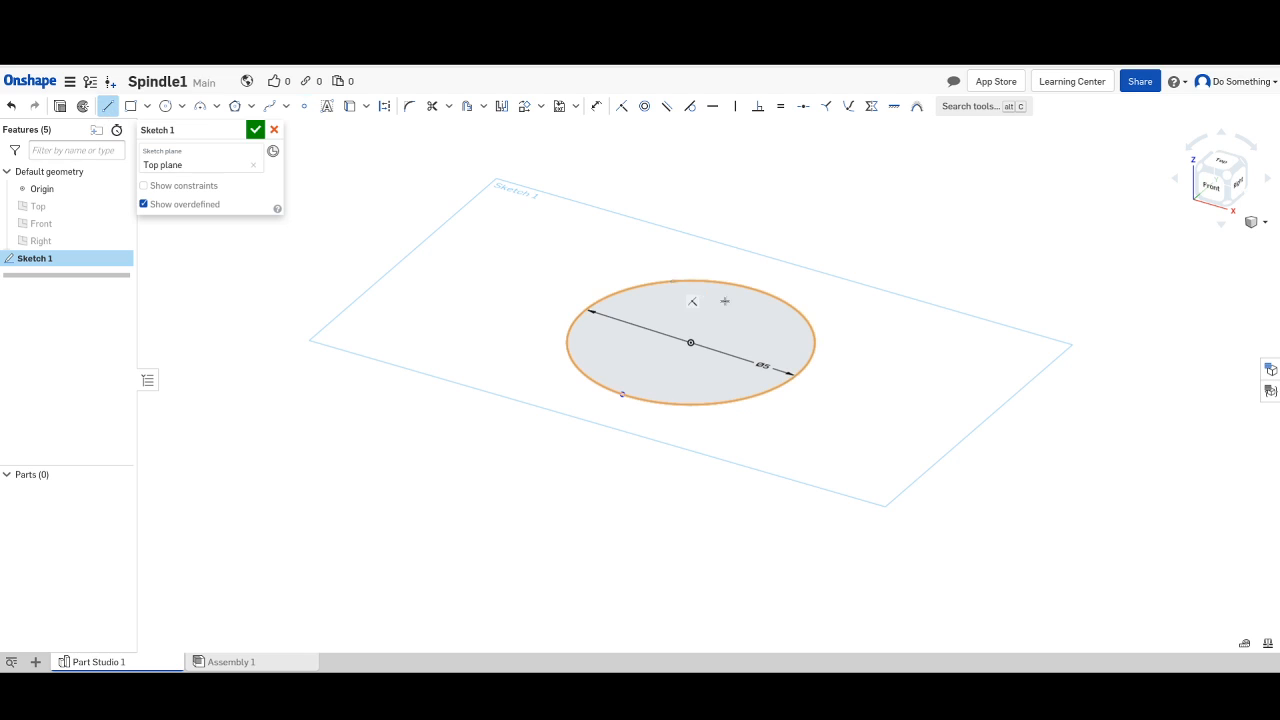
click(810, 318)
key(Escape)
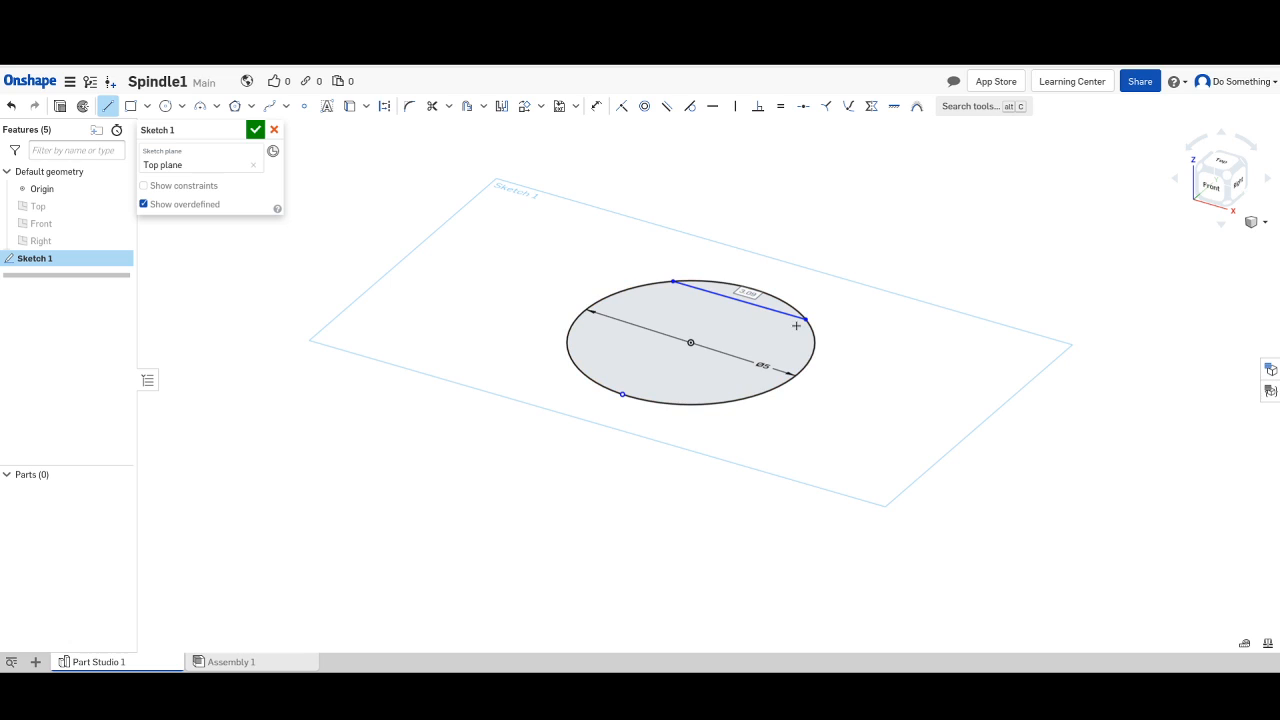
click(796, 325)
key(Escape)
Dimension the distance between the chord line and the sketch point on the circle to 4.5 mm.
click(740, 302)
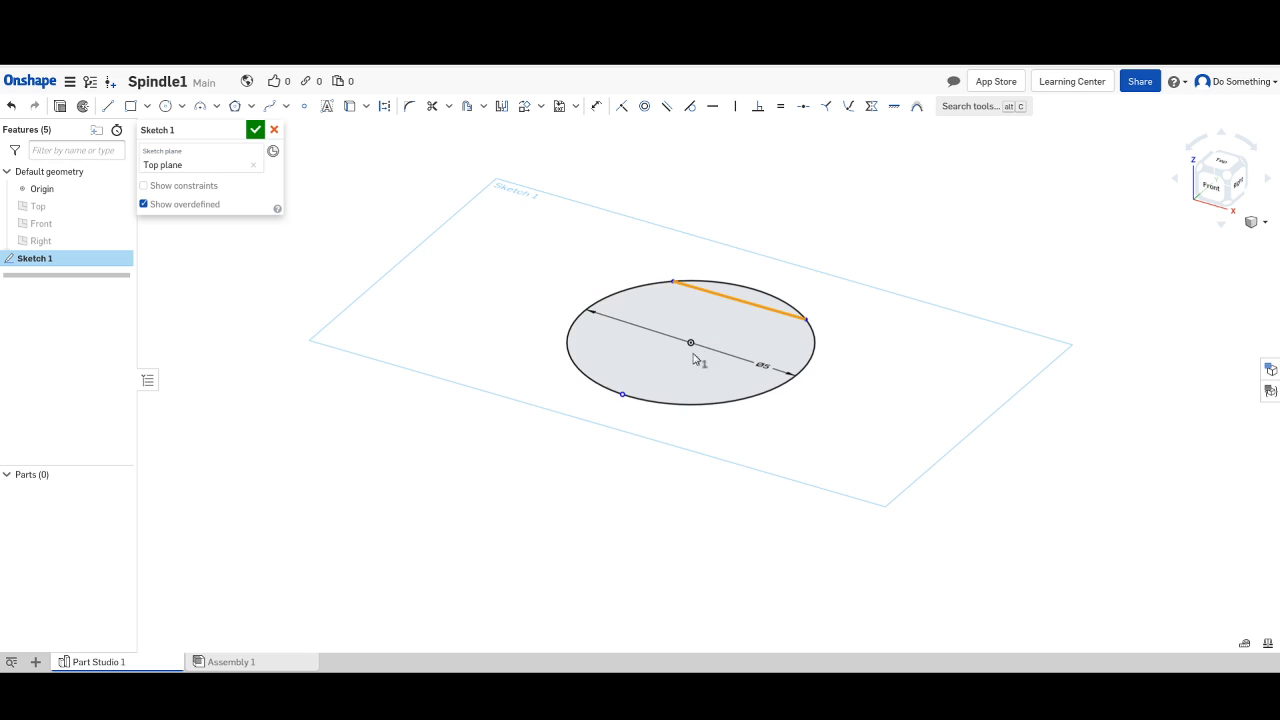
click(622, 396)
key(t)
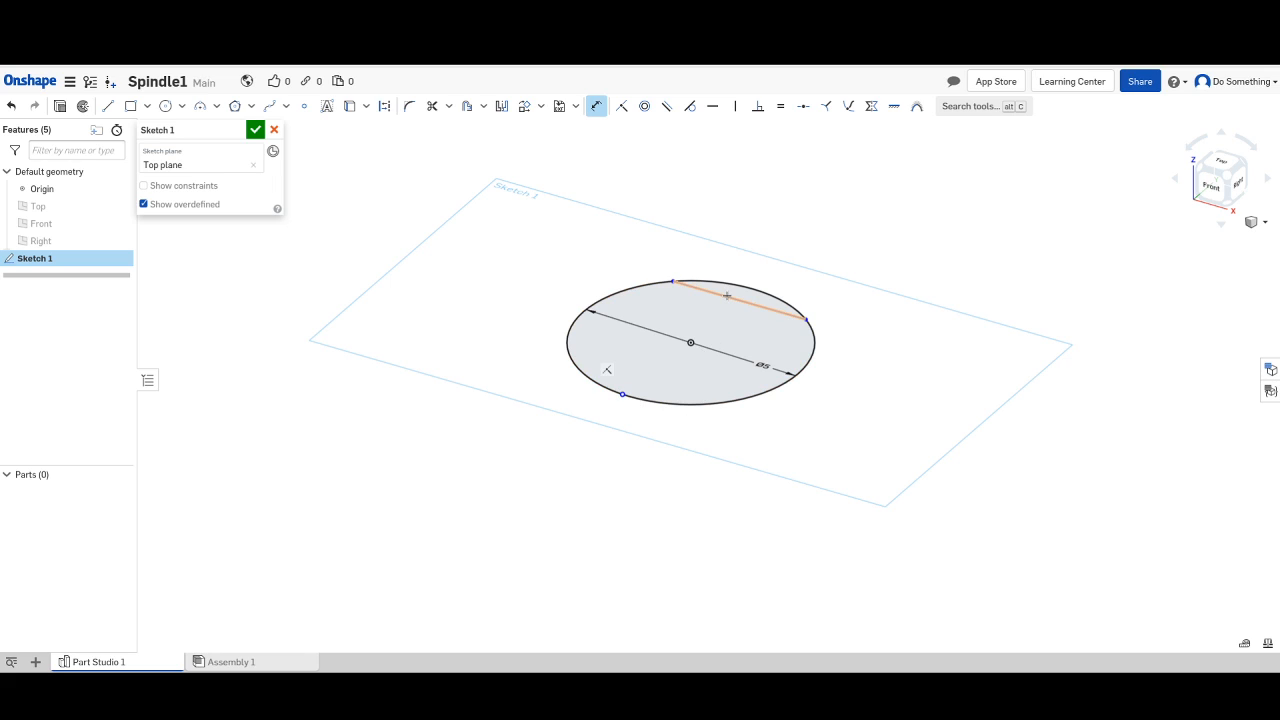
click(622, 392)
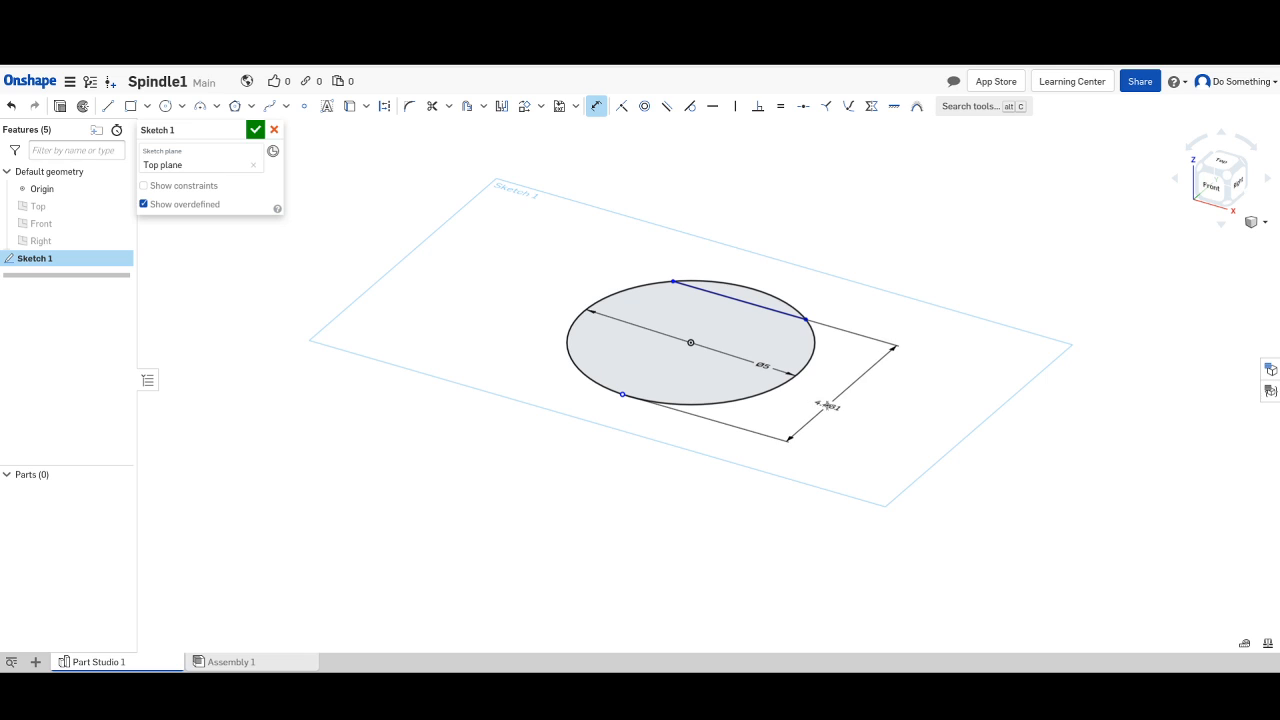
click(828, 406)
text(4.)
text(461)
key(Return)
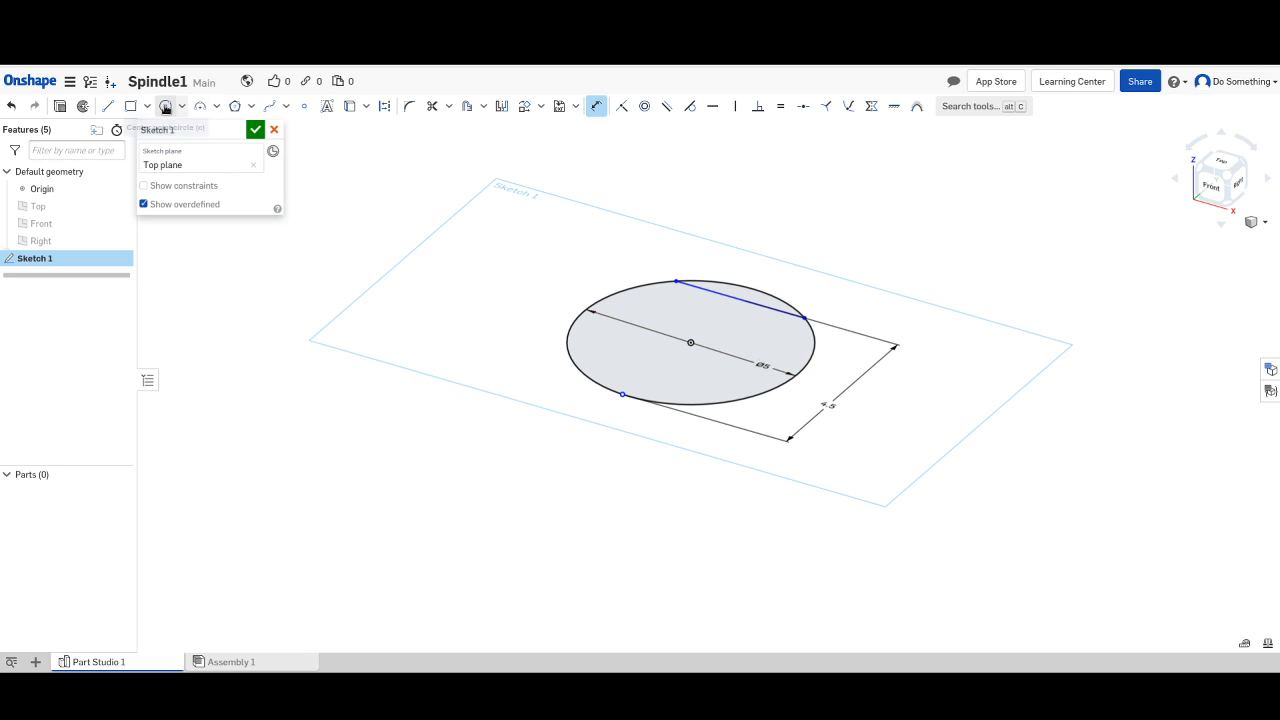
Draw a larger circle about 14 mm in diameter centred on the origin around the 5 mm circle.
click(166, 107)
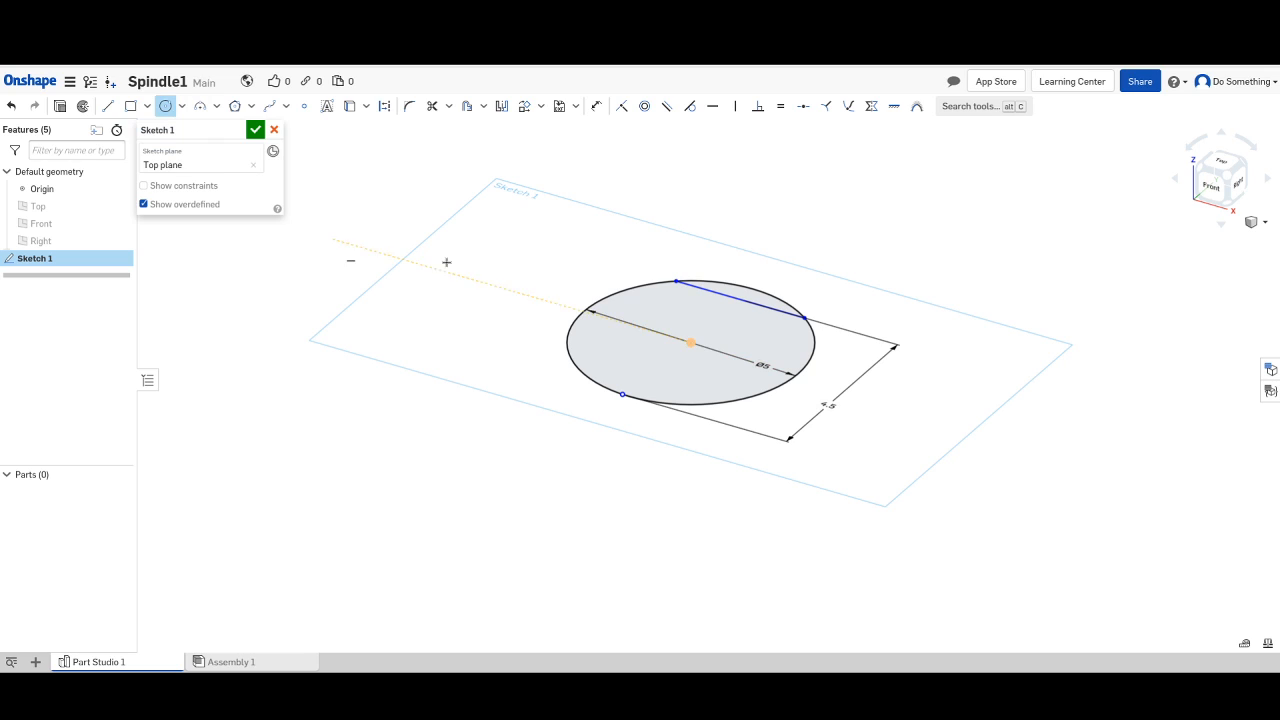
click(690, 342)
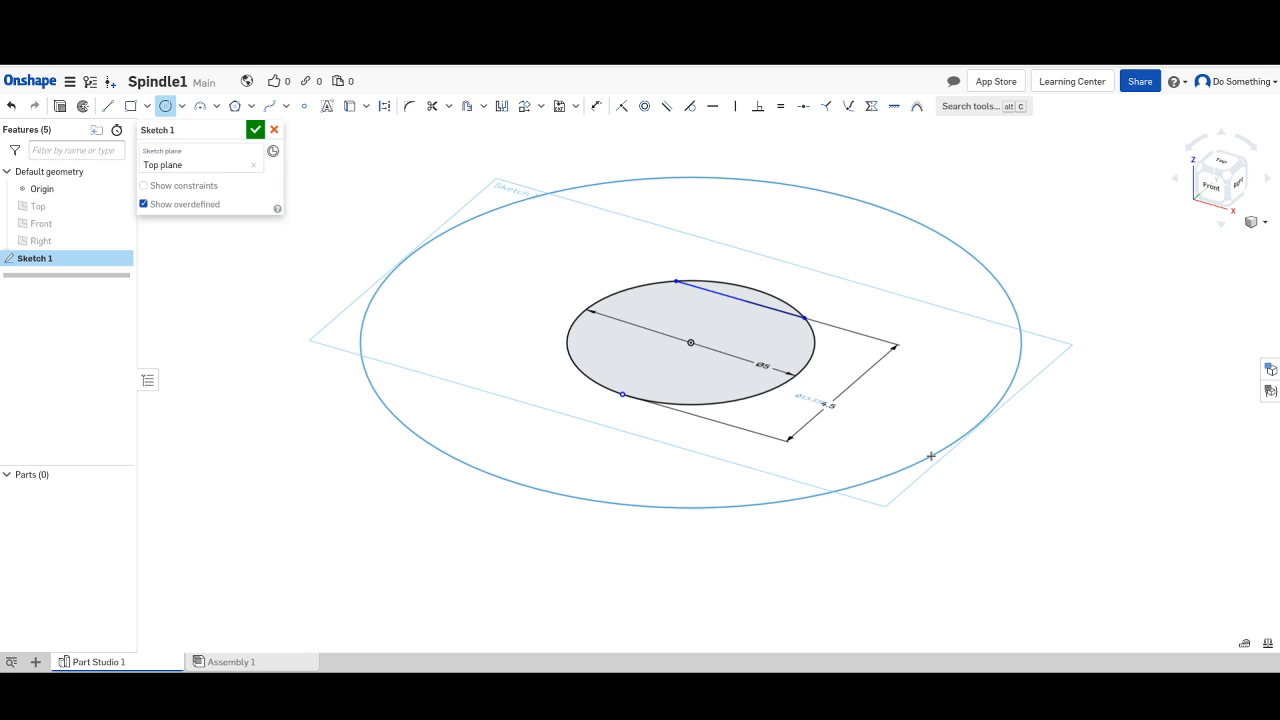
click(944, 461)
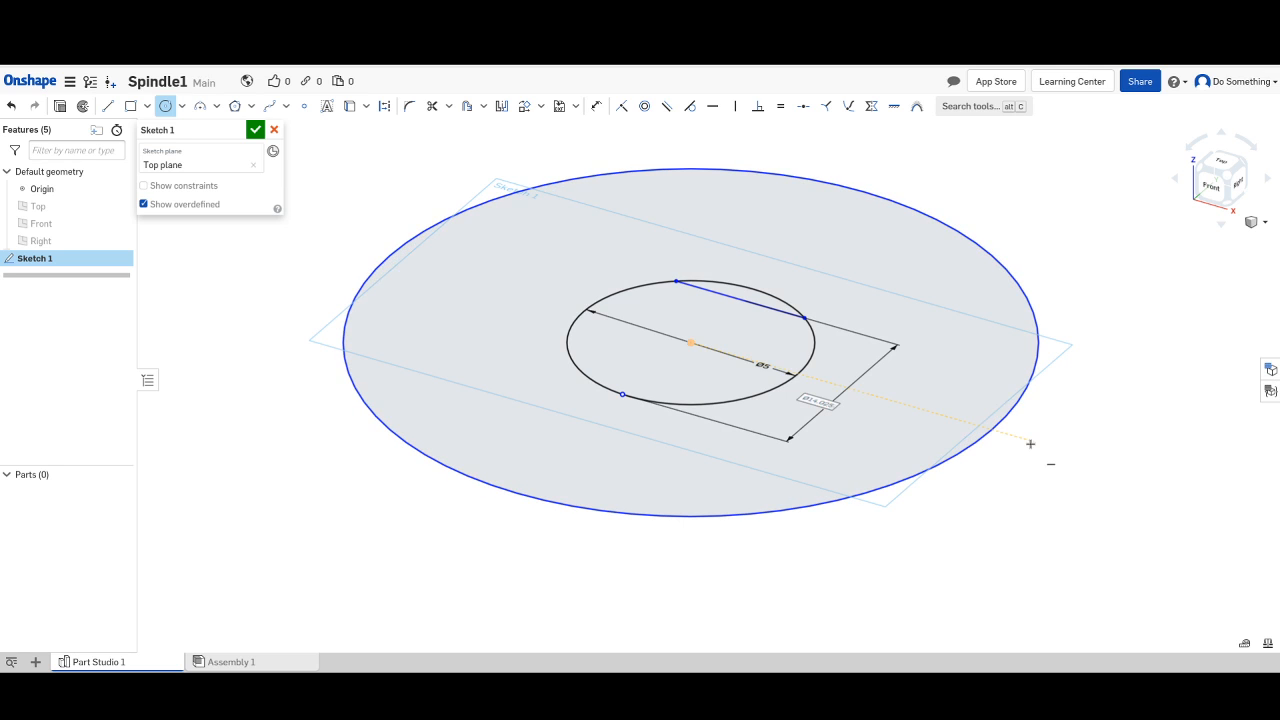
Dimension the outer circle's diameter to 15 mm and finish the sketch.
key(u)
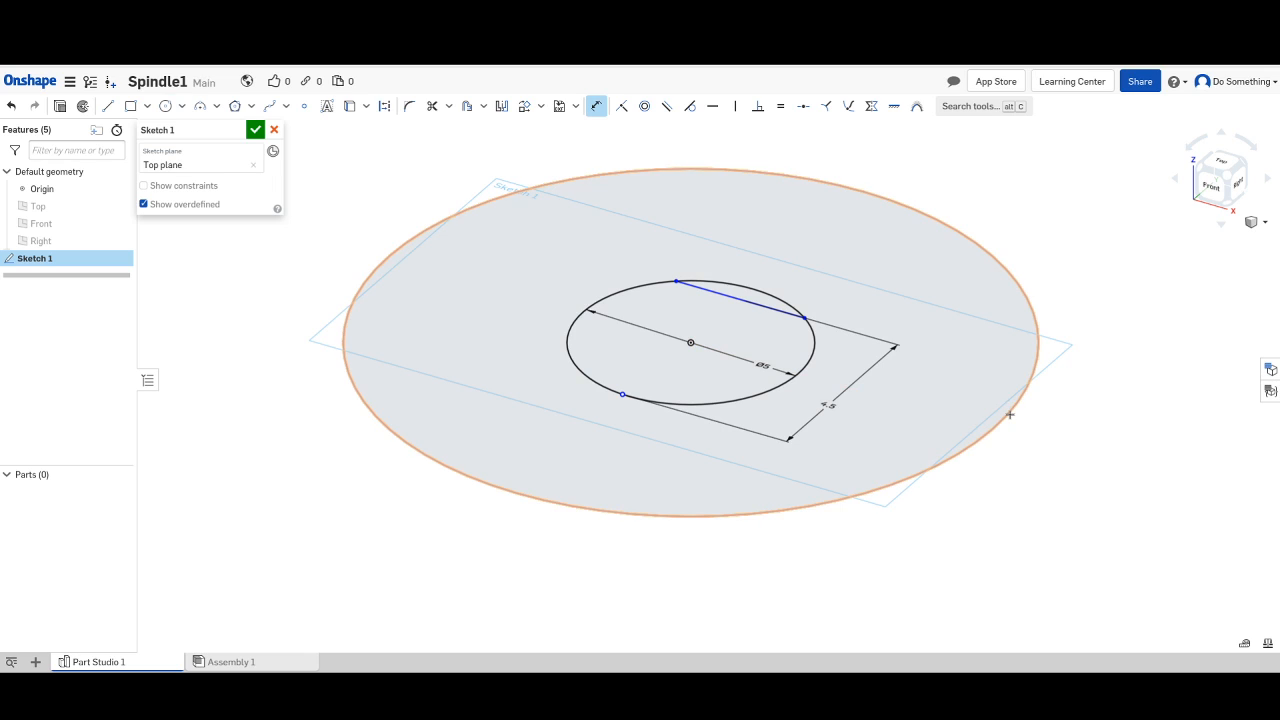
click(1010, 414)
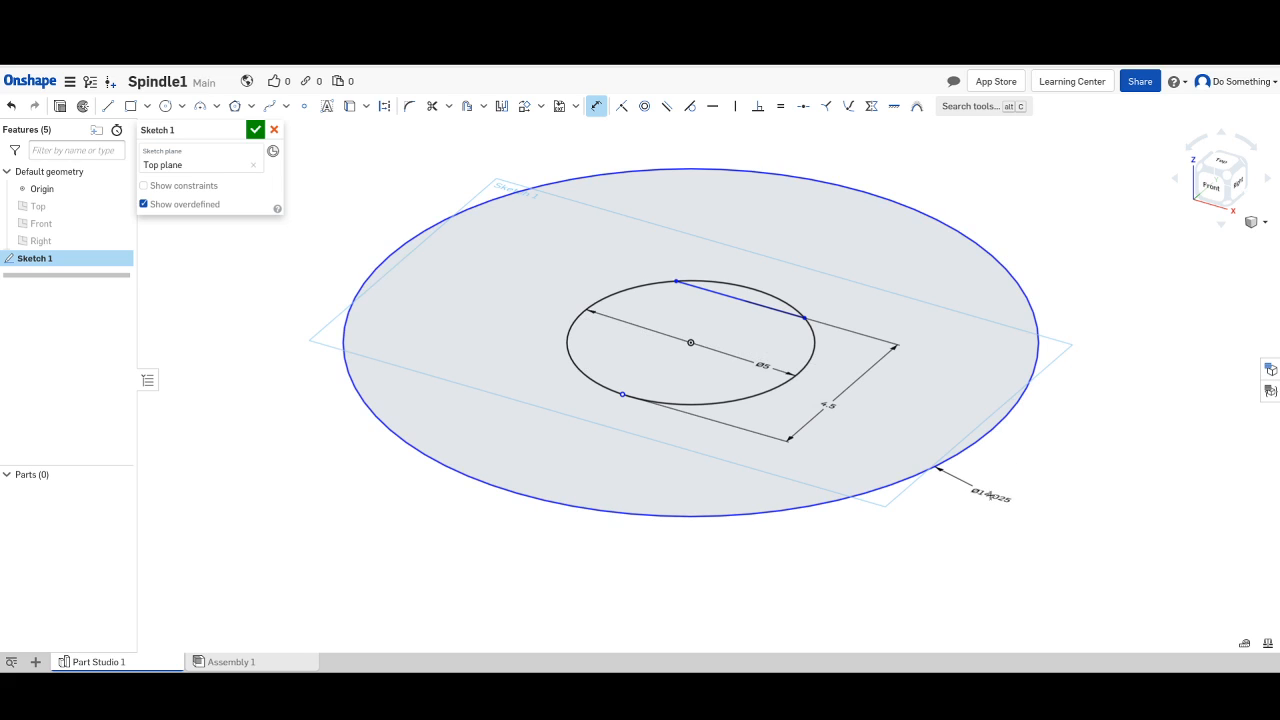
click(988, 495)
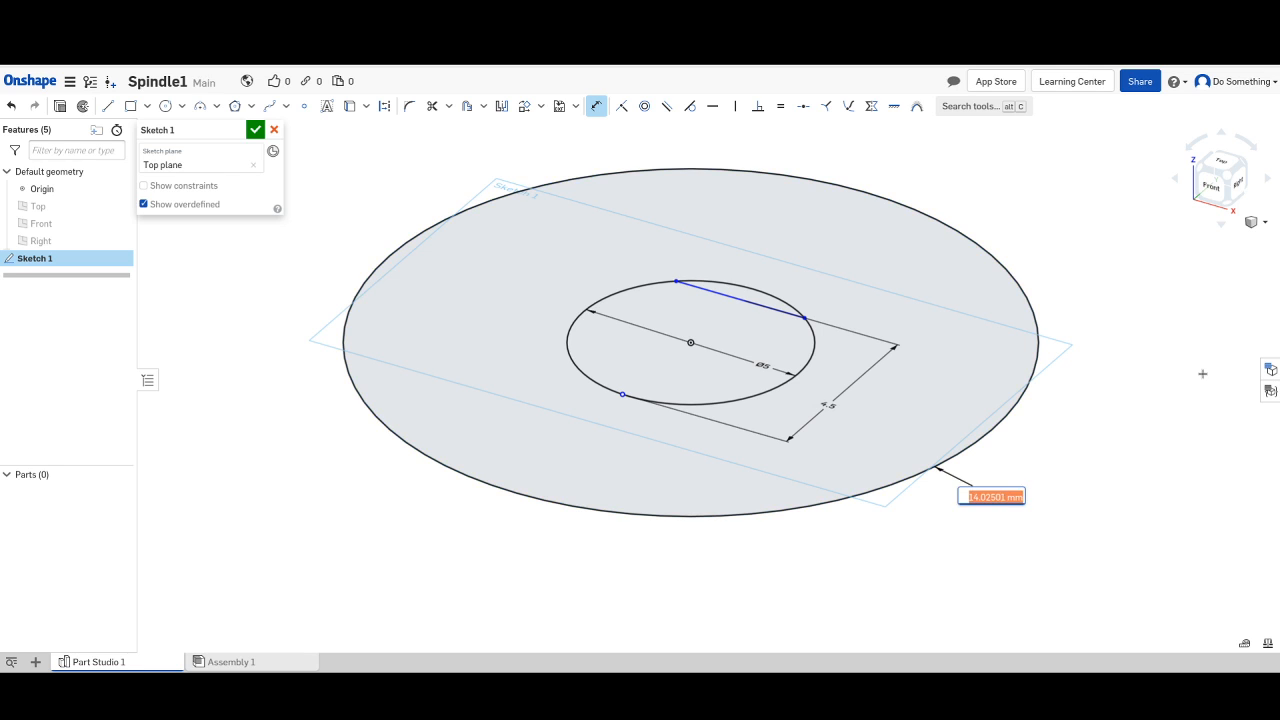
key(Return)
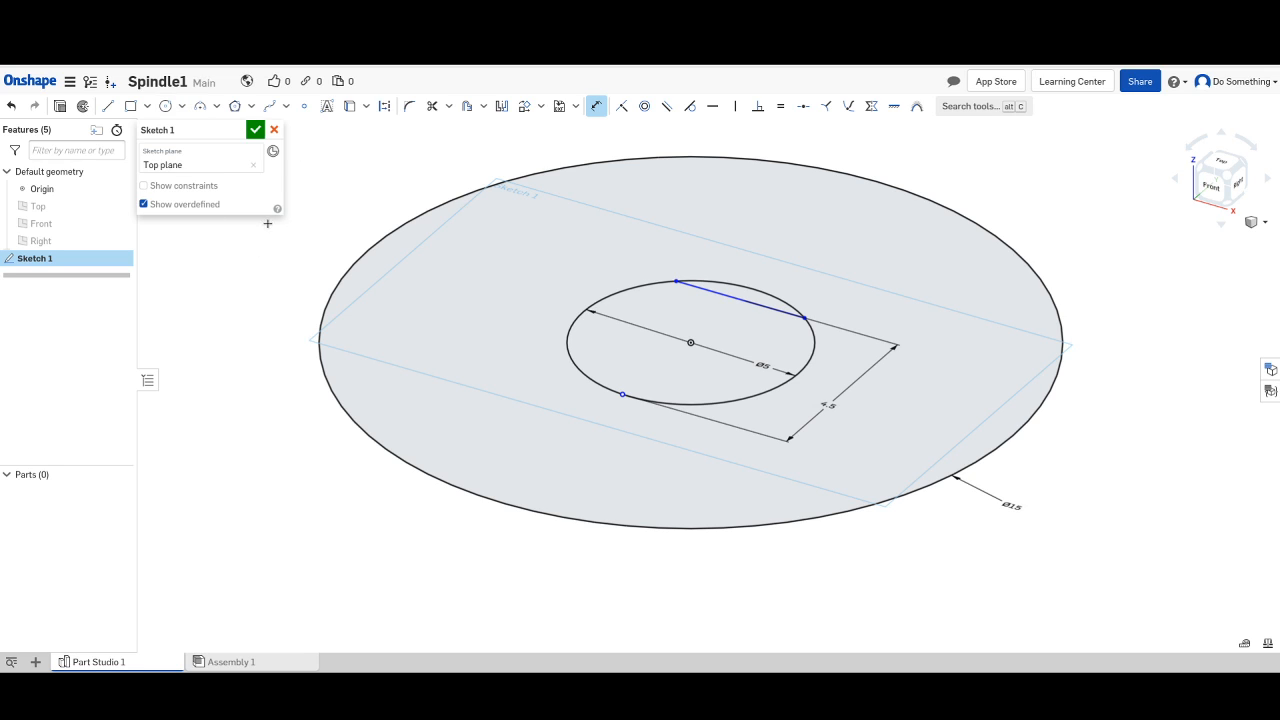
click(256, 132)
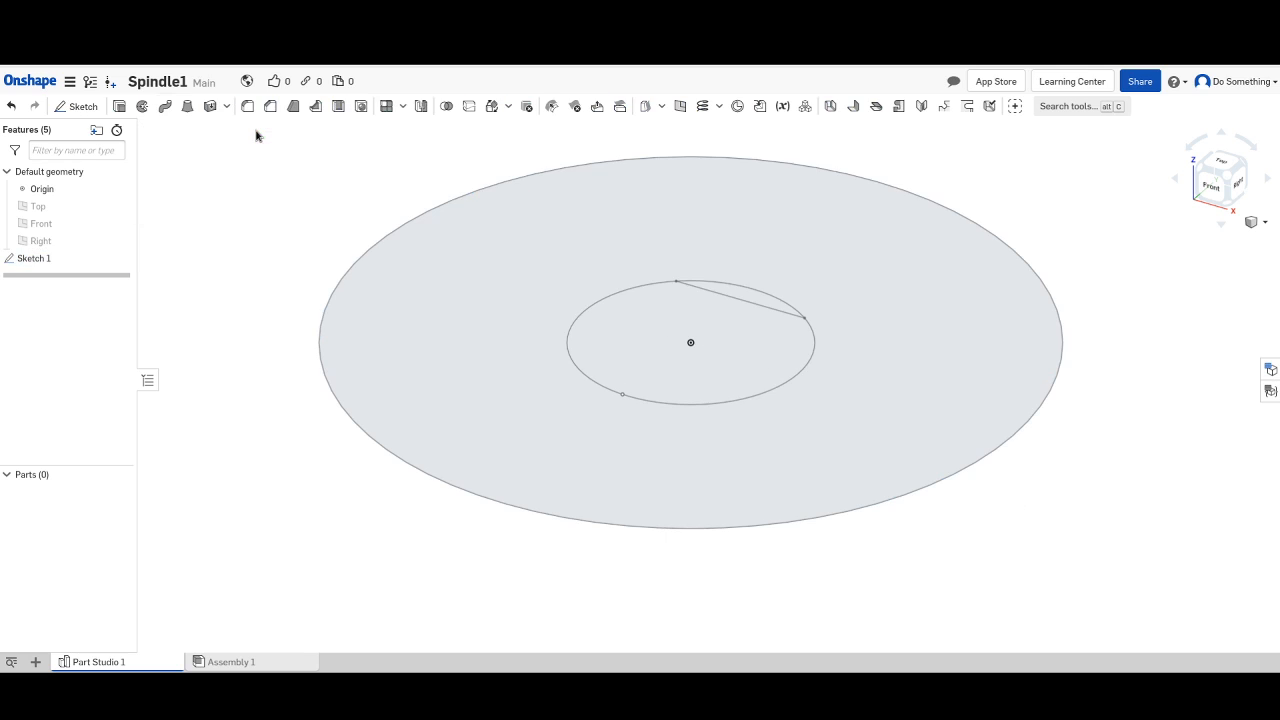
Select the ring region between the two circles and examine the sketch from the top, front and tilted views.
click(454, 308)
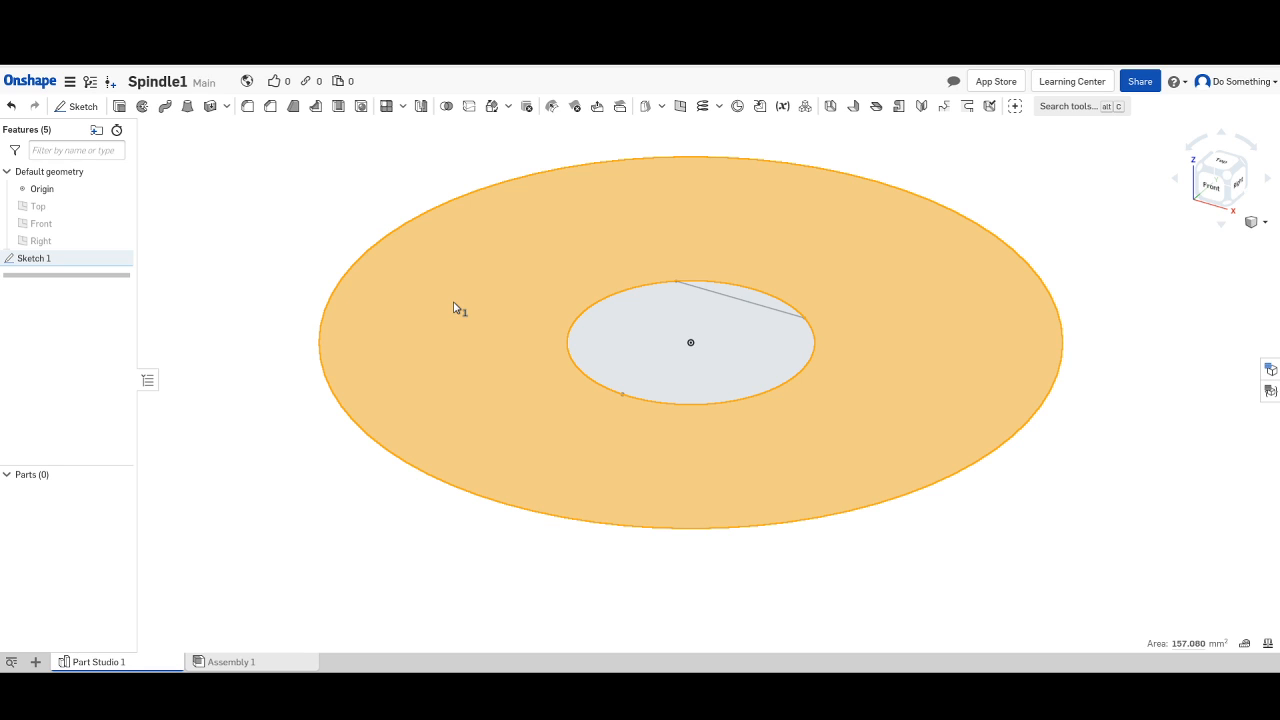
scroll(454, 308, up, 1)
scroll(454, 308, down, 1)
scroll(1017, 366, down, 1)
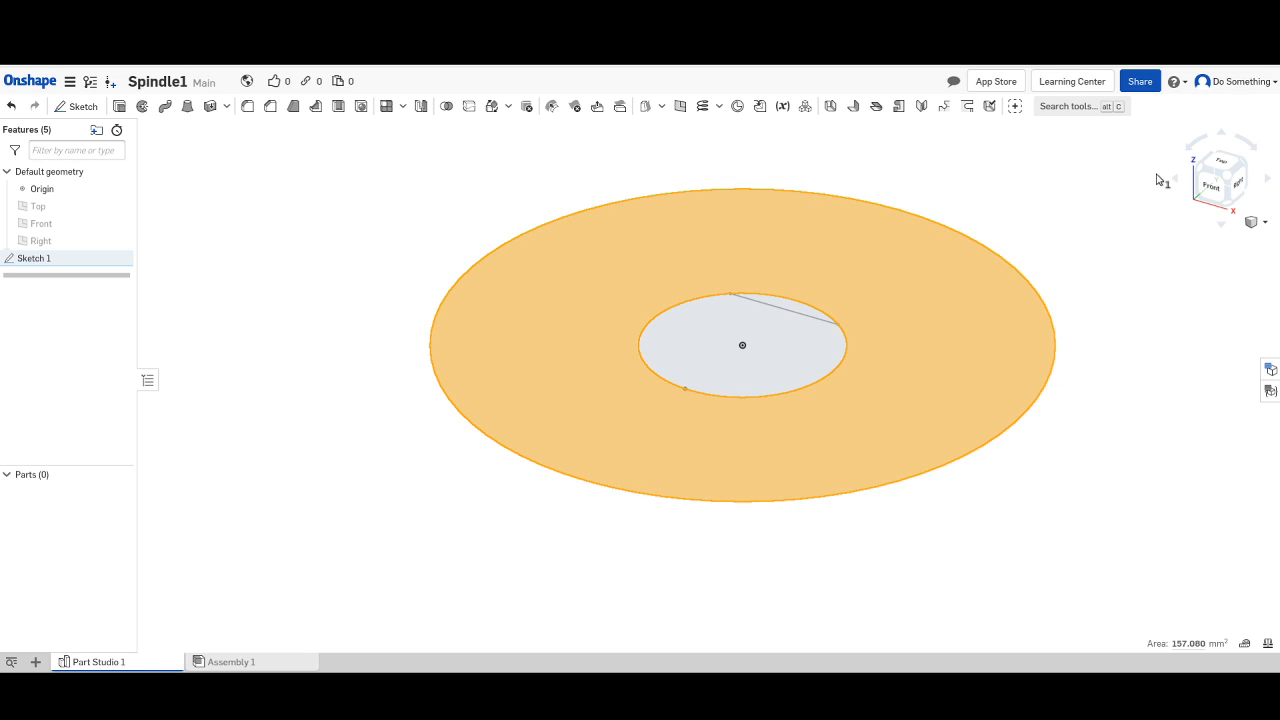
click(1222, 163)
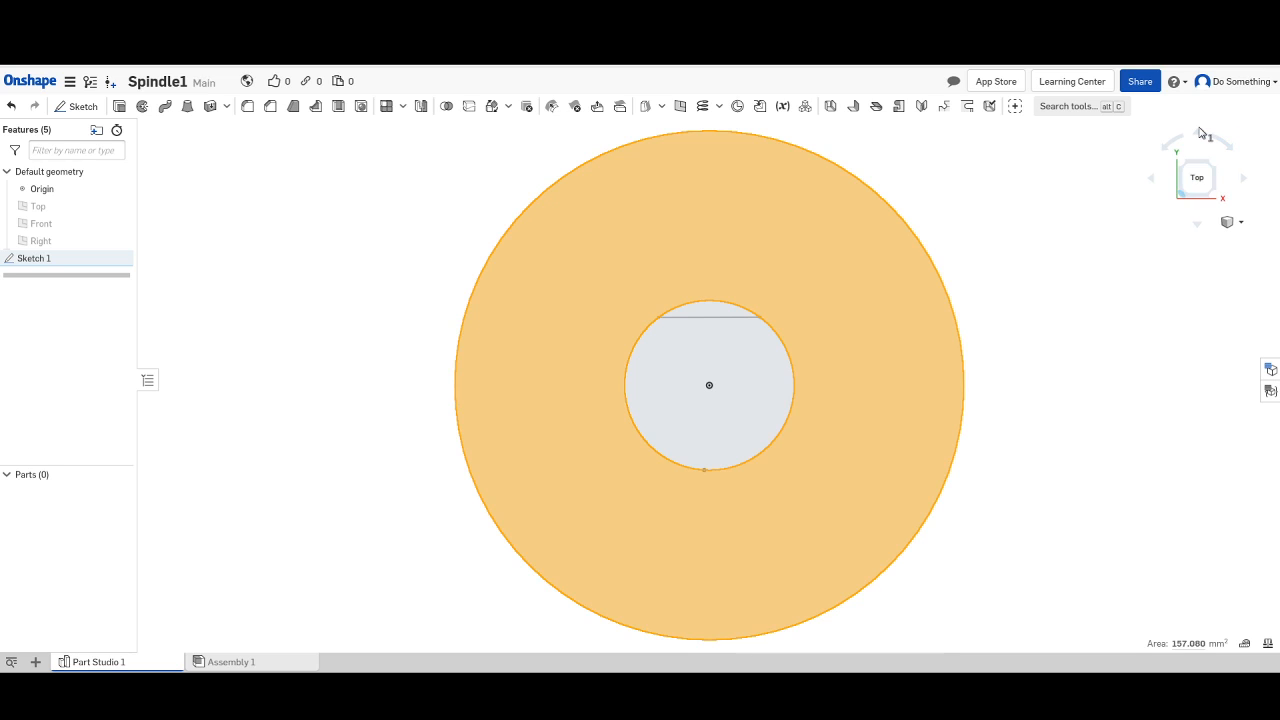
click(1200, 133)
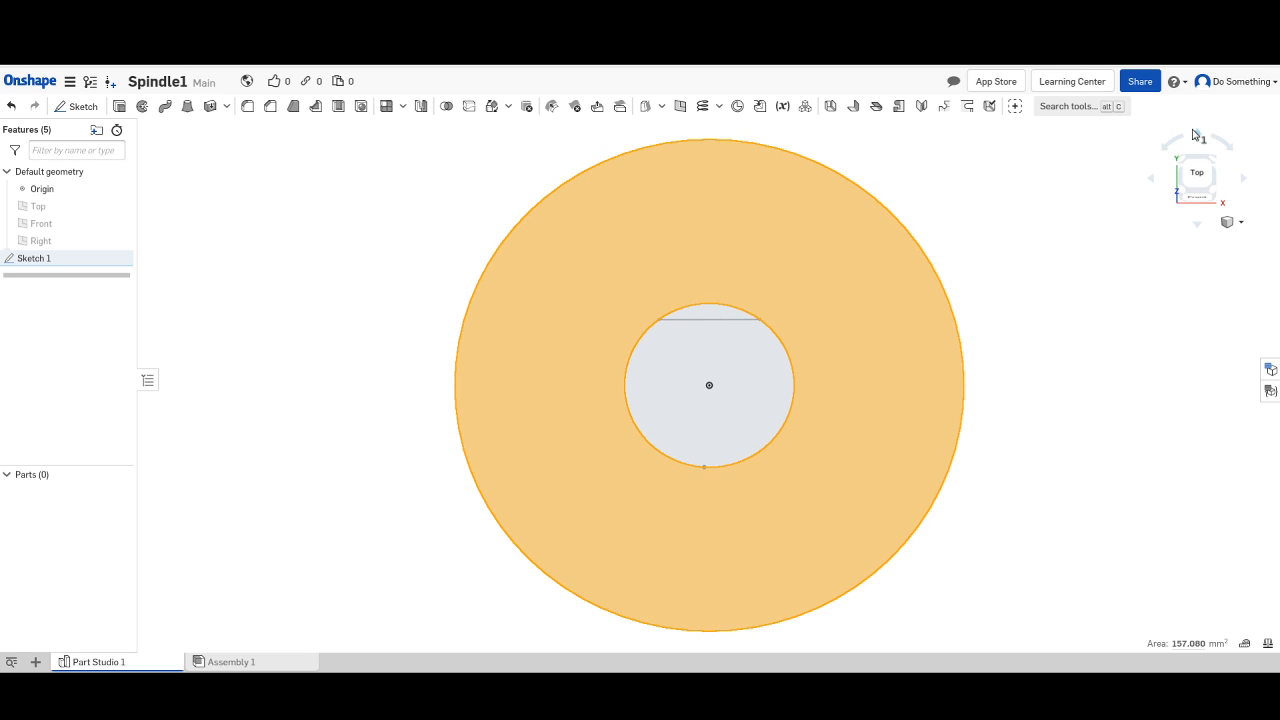
click(1200, 133)
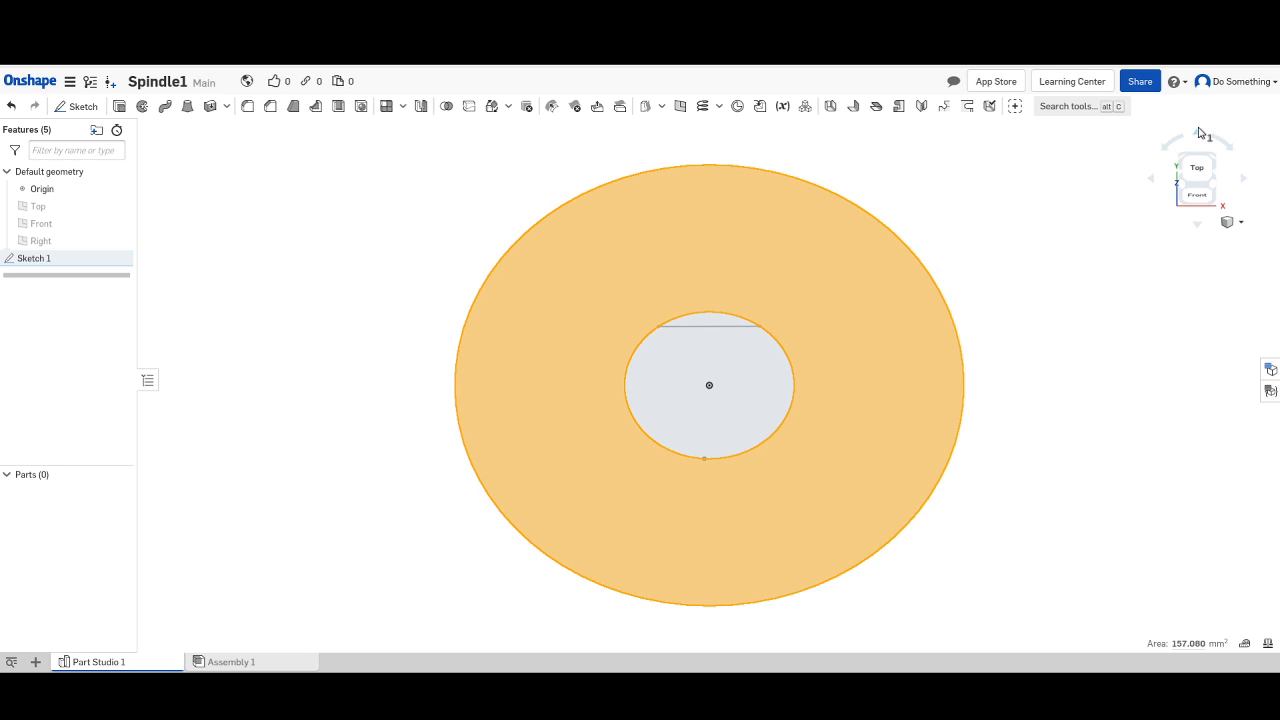
click(1200, 133)
click(1200, 133)
click(1200, 133)
click(1200, 133)
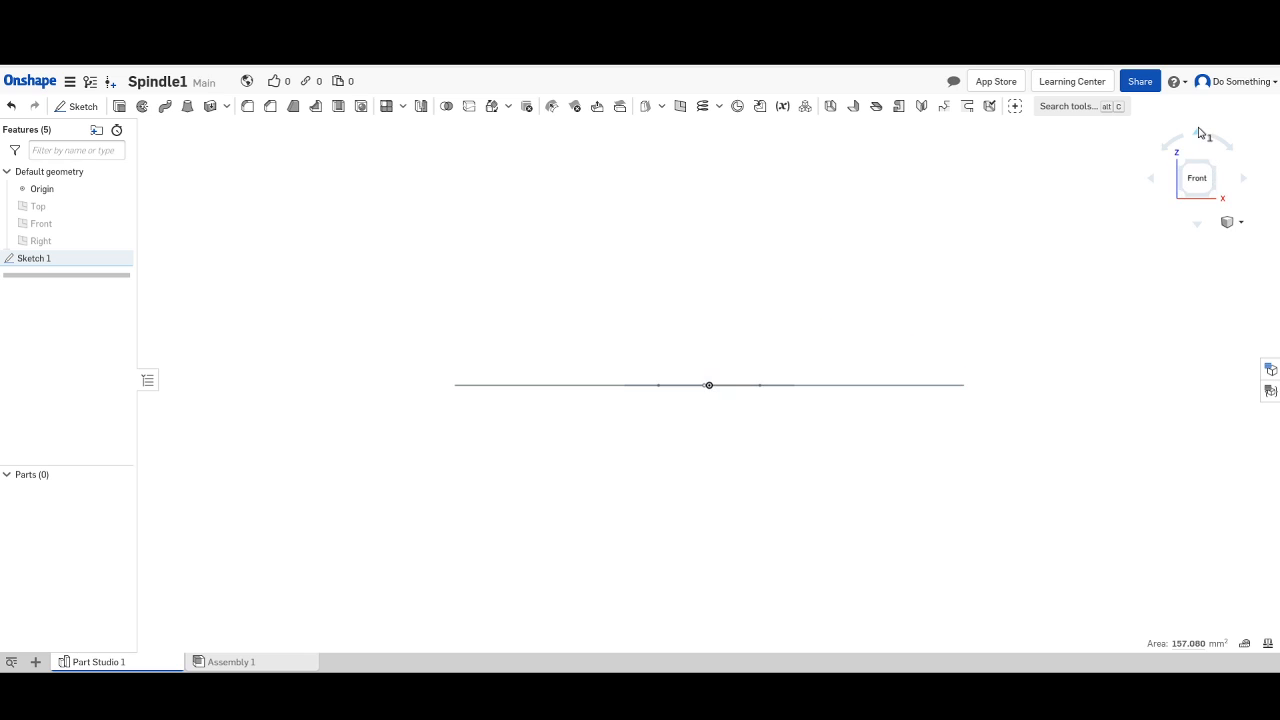
click(1198, 224)
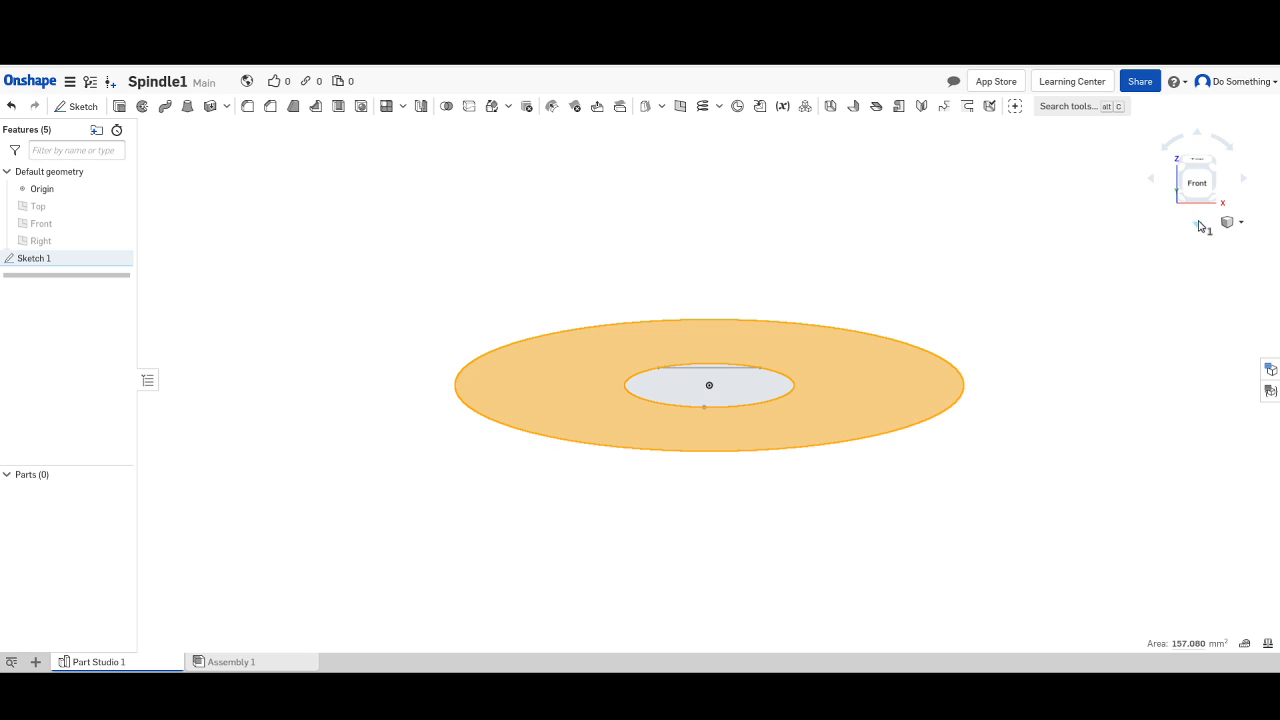
click(1200, 226)
click(1200, 226)
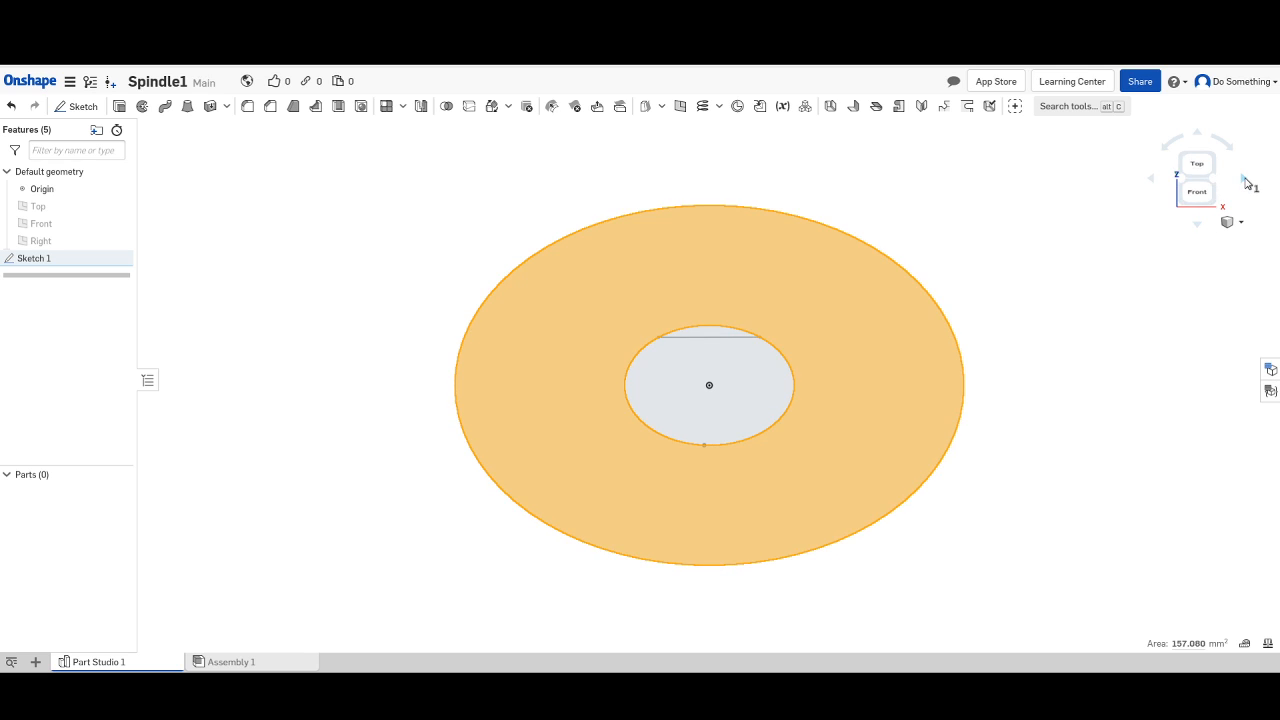
click(1245, 179)
click(1247, 182)
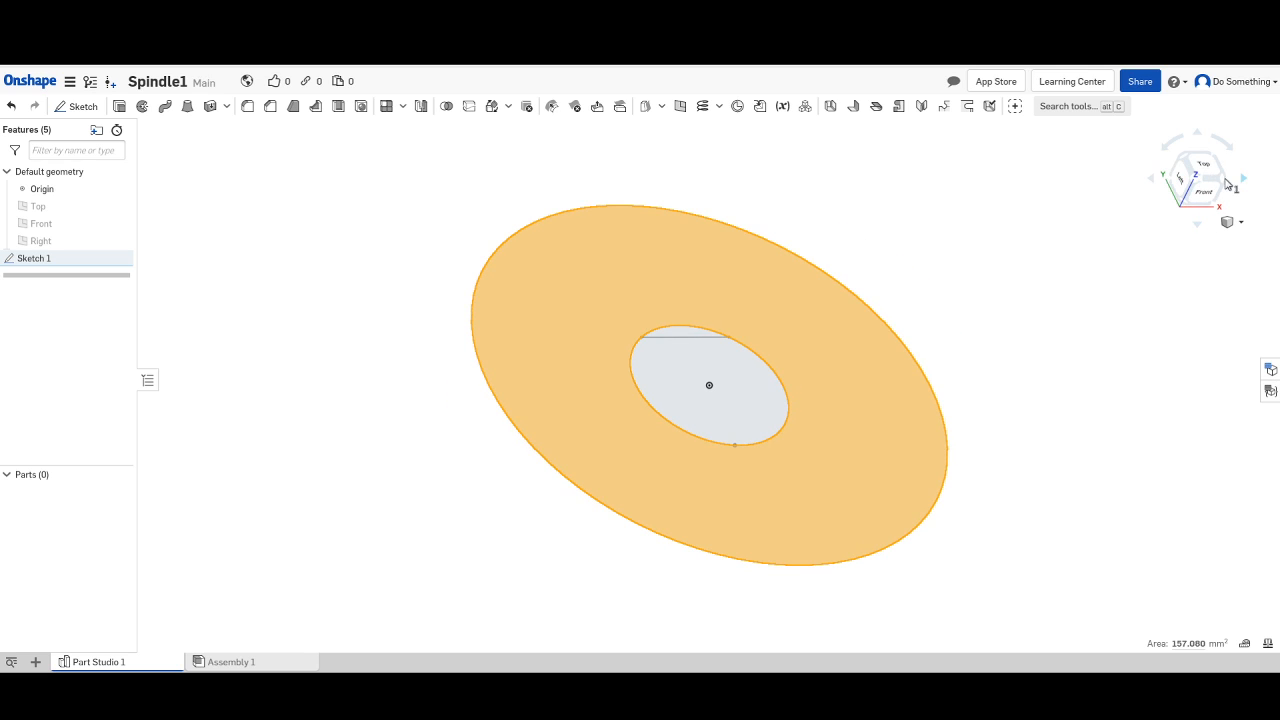
click(1150, 178)
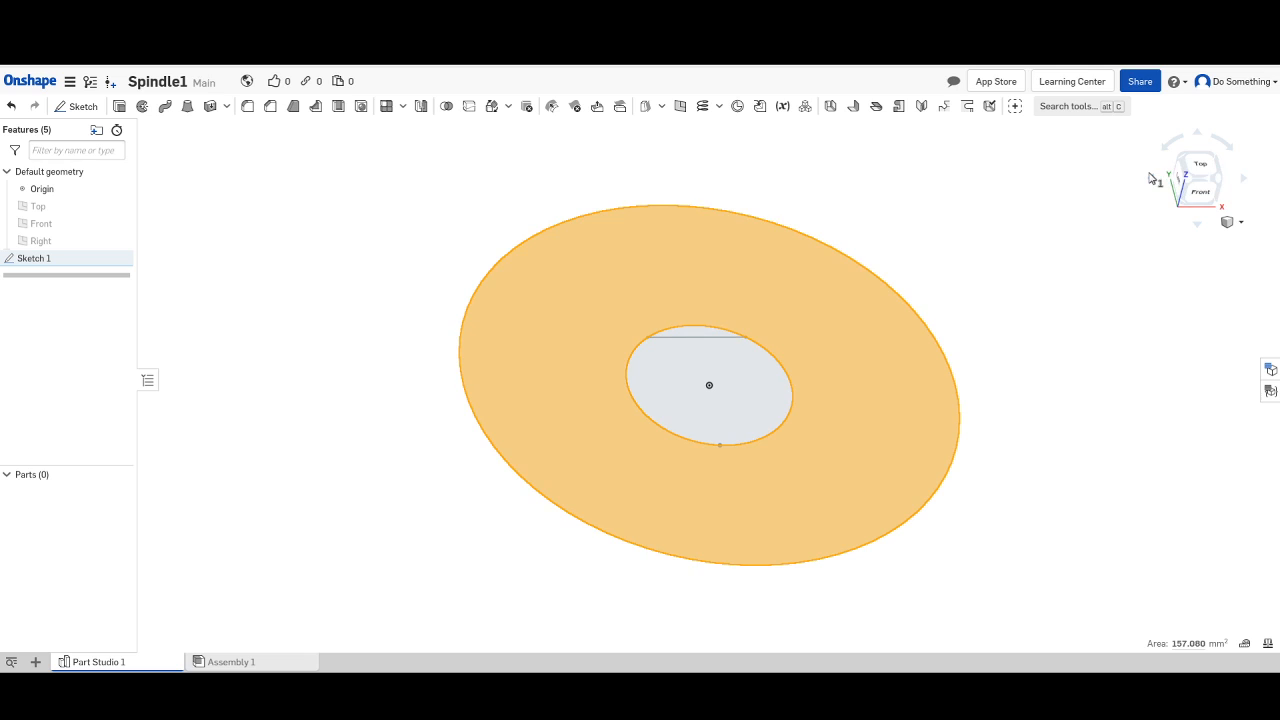
click(1150, 178)
click(1197, 137)
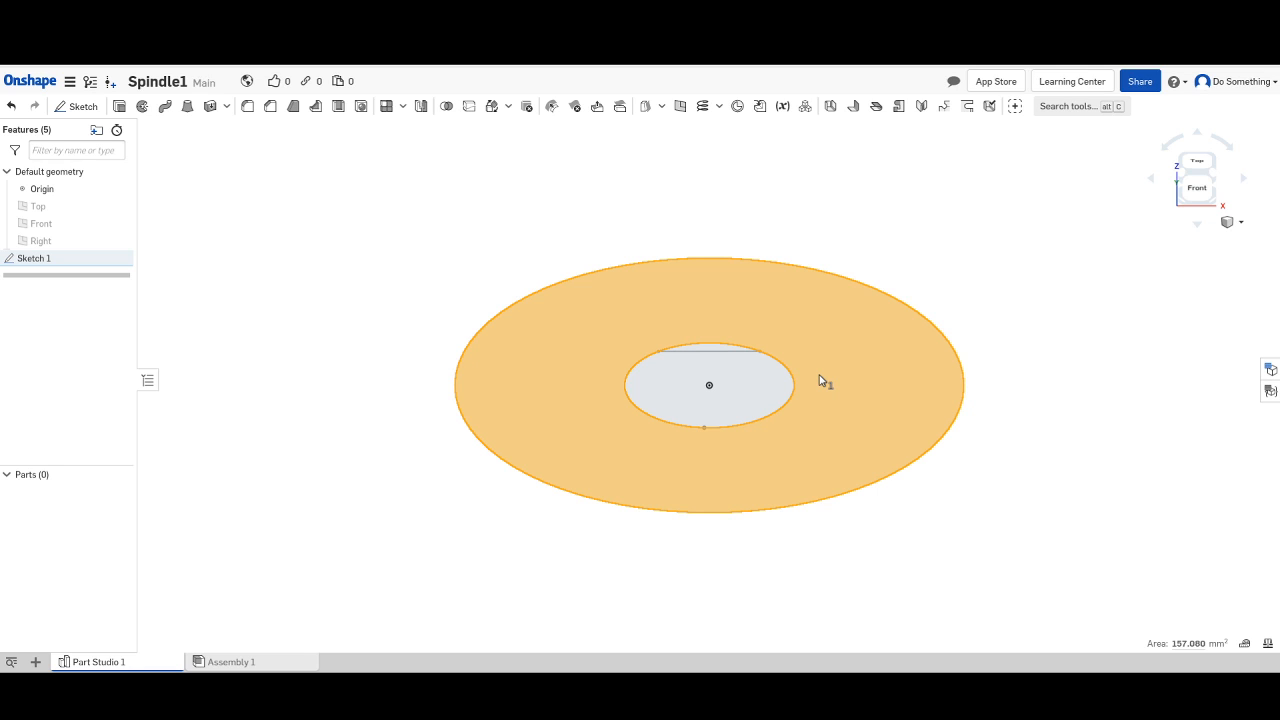
Try extruding only the ring region between the two circles to a depth of 1.5 mm, then undo it.
click(120, 106)
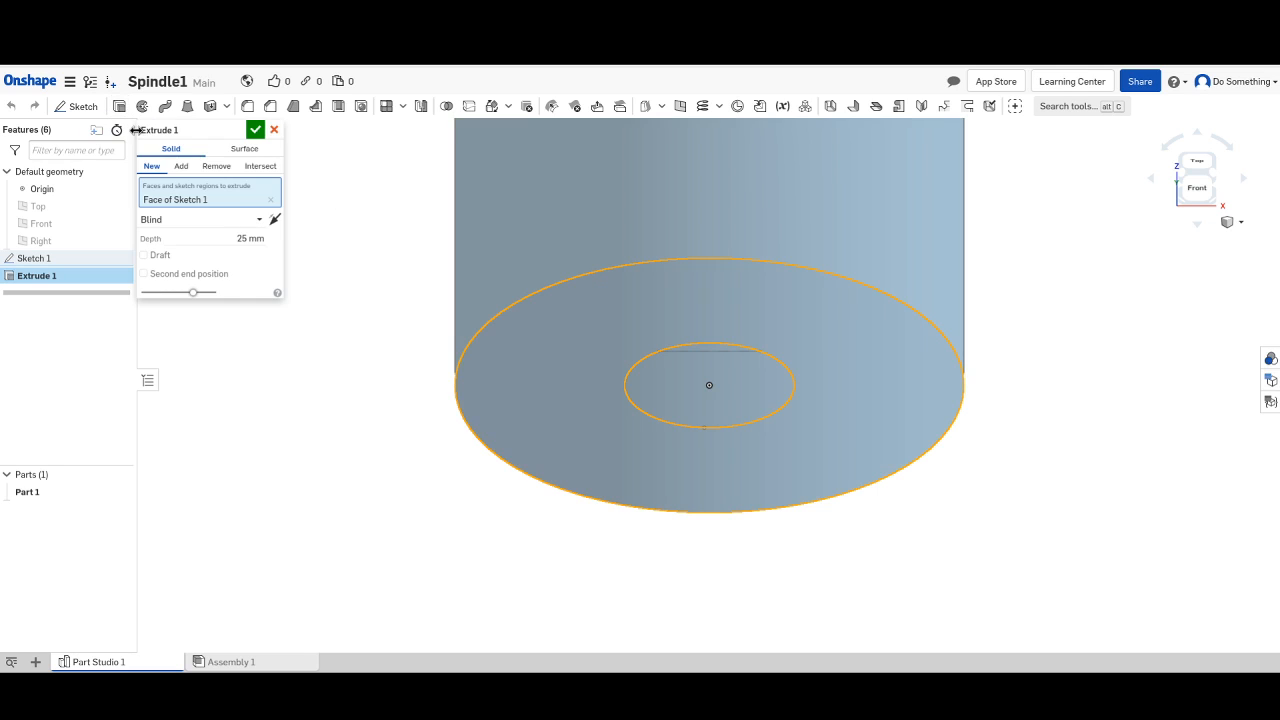
click(248, 238)
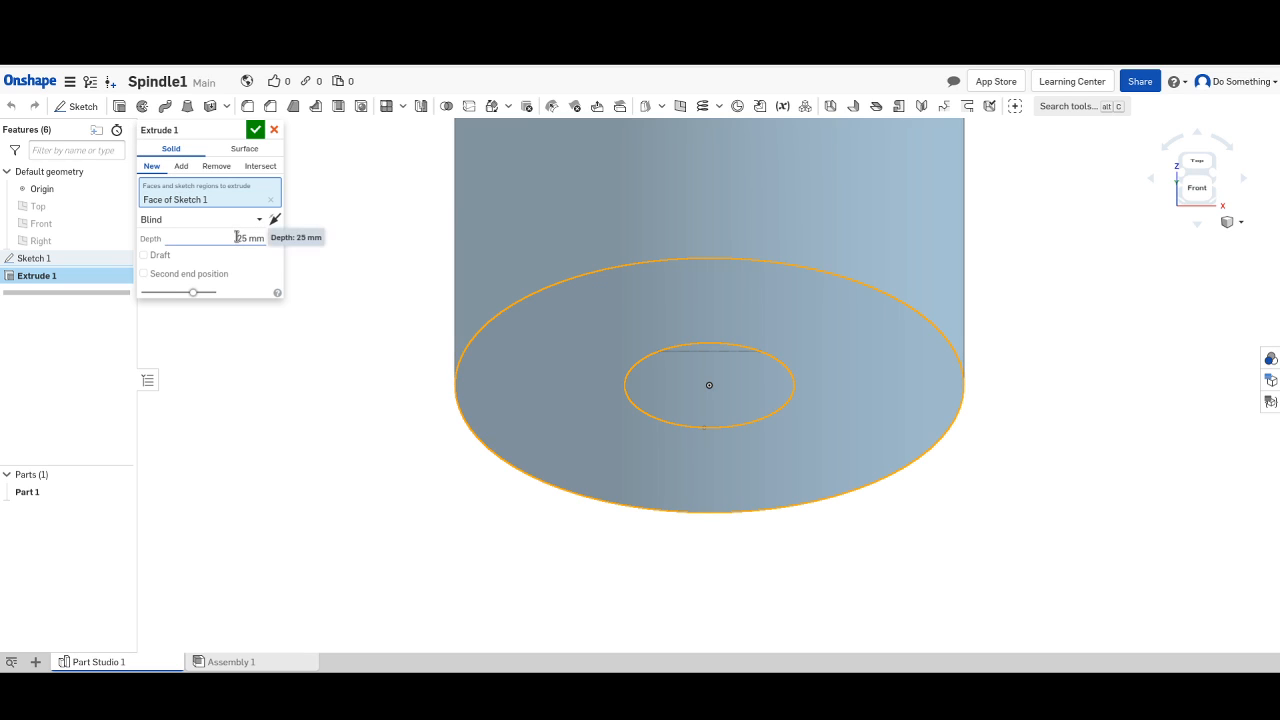
text(1.5)
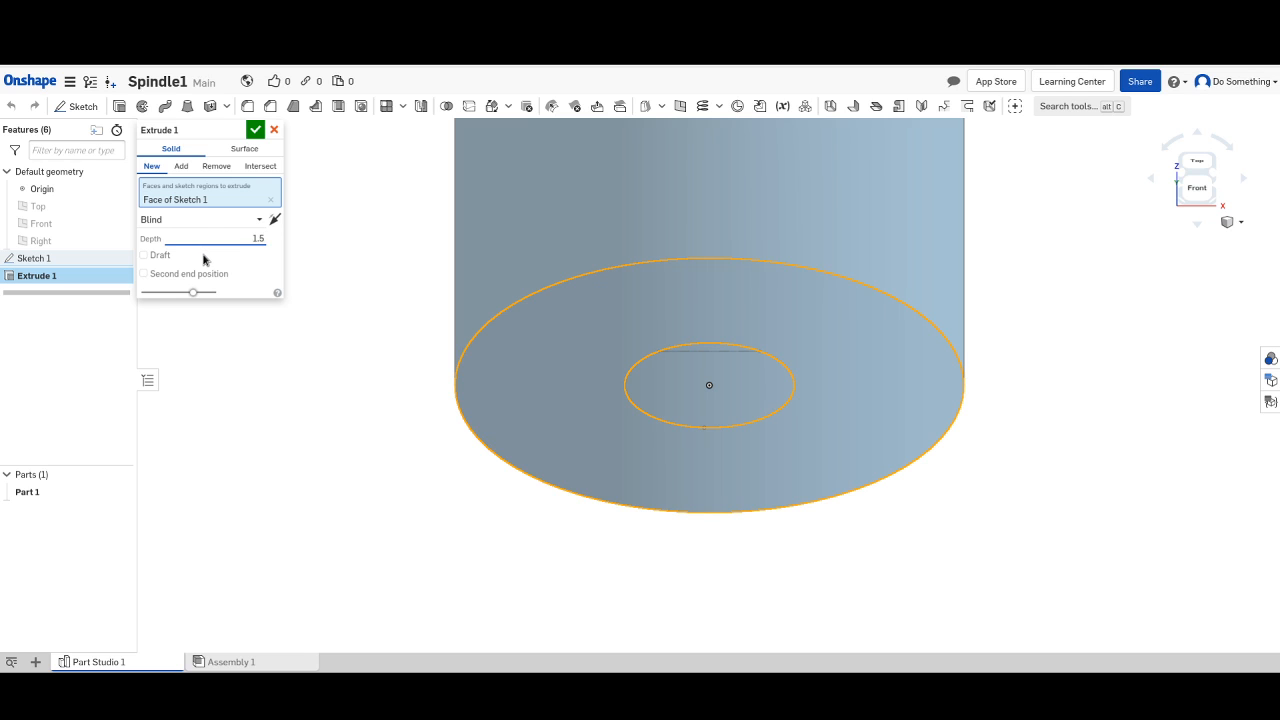
click(255, 129)
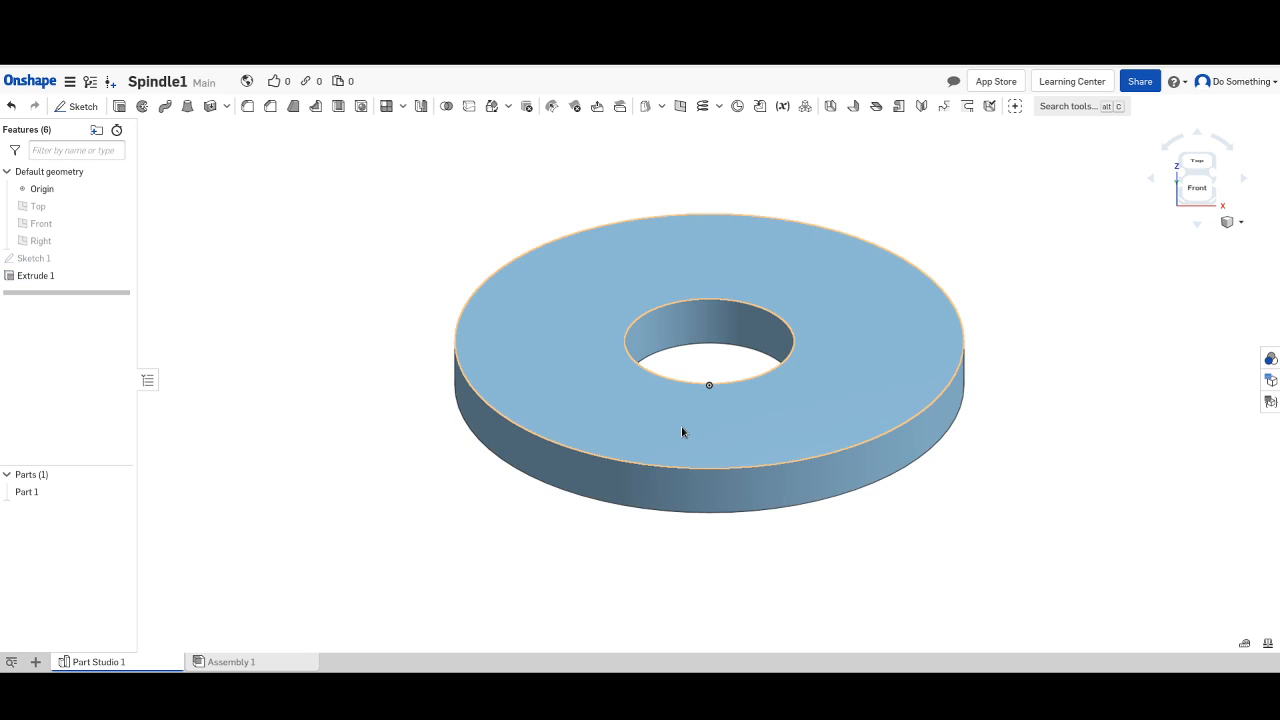
scroll(682, 432, down, 2)
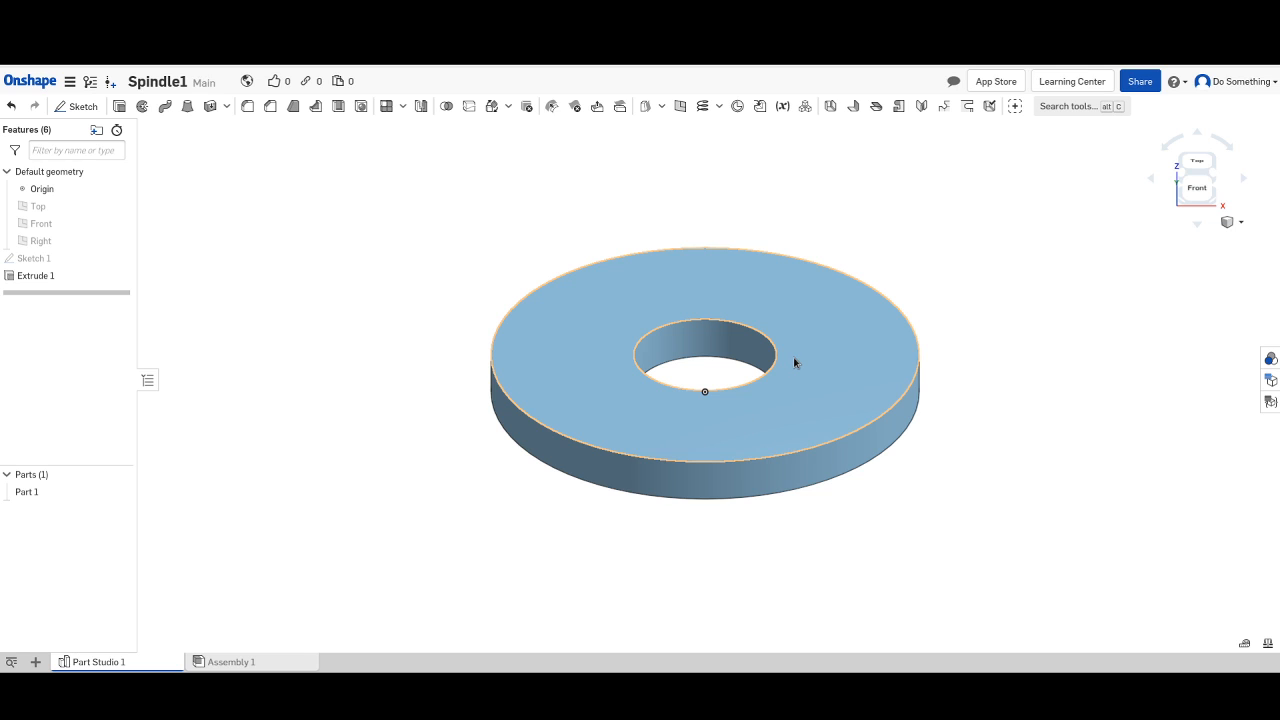
key(ctrl+z)
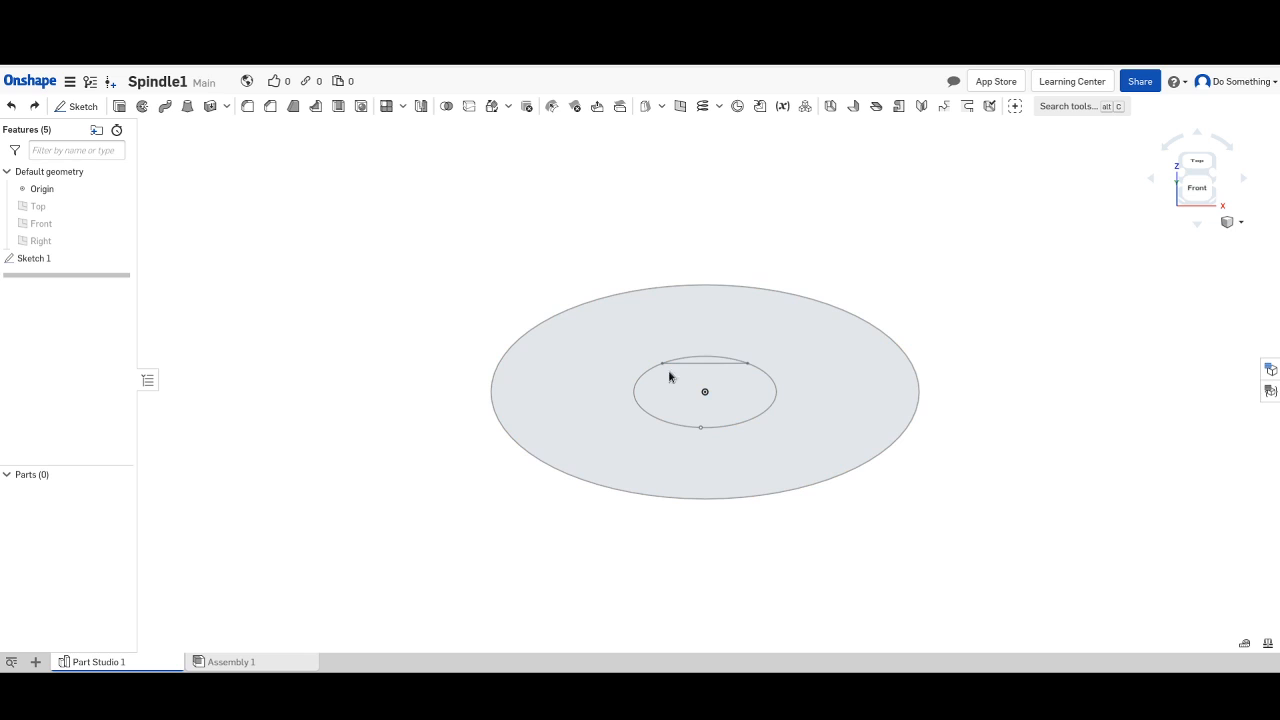
Start a new solid extrusion of the ring region together with the small segment between the chord line and the inner circle.
click(571, 363)
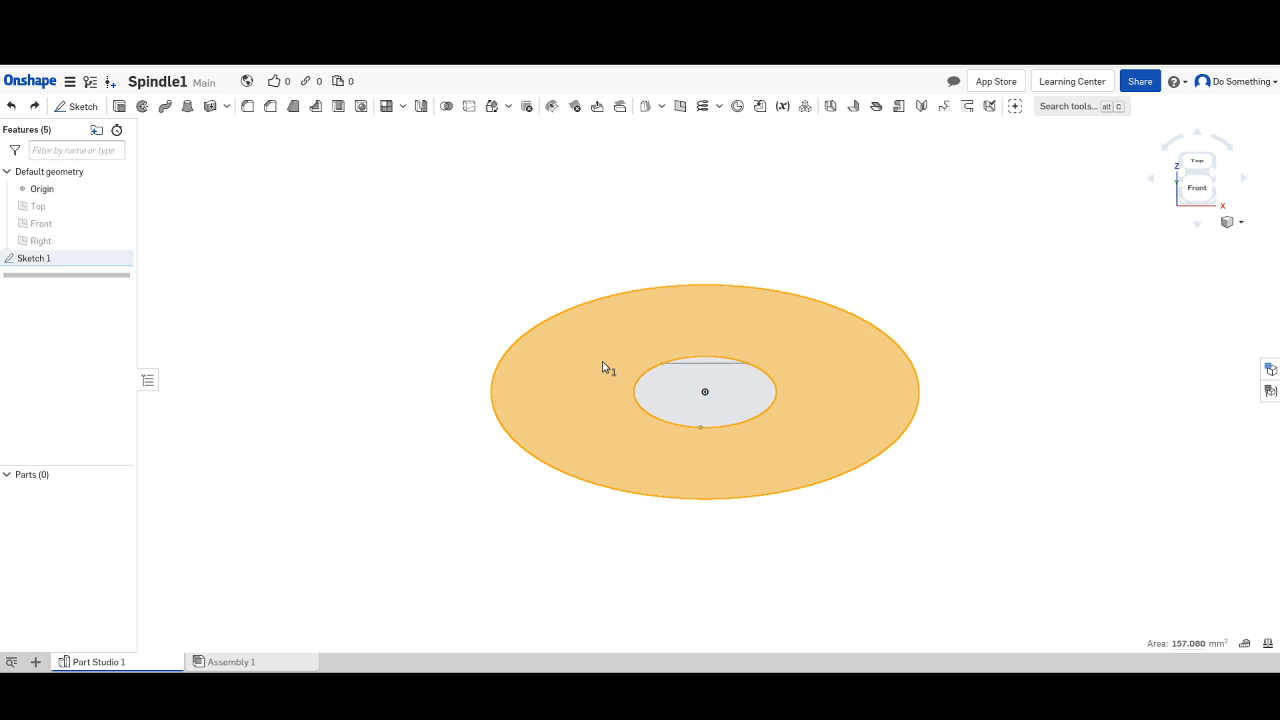
click(710, 358)
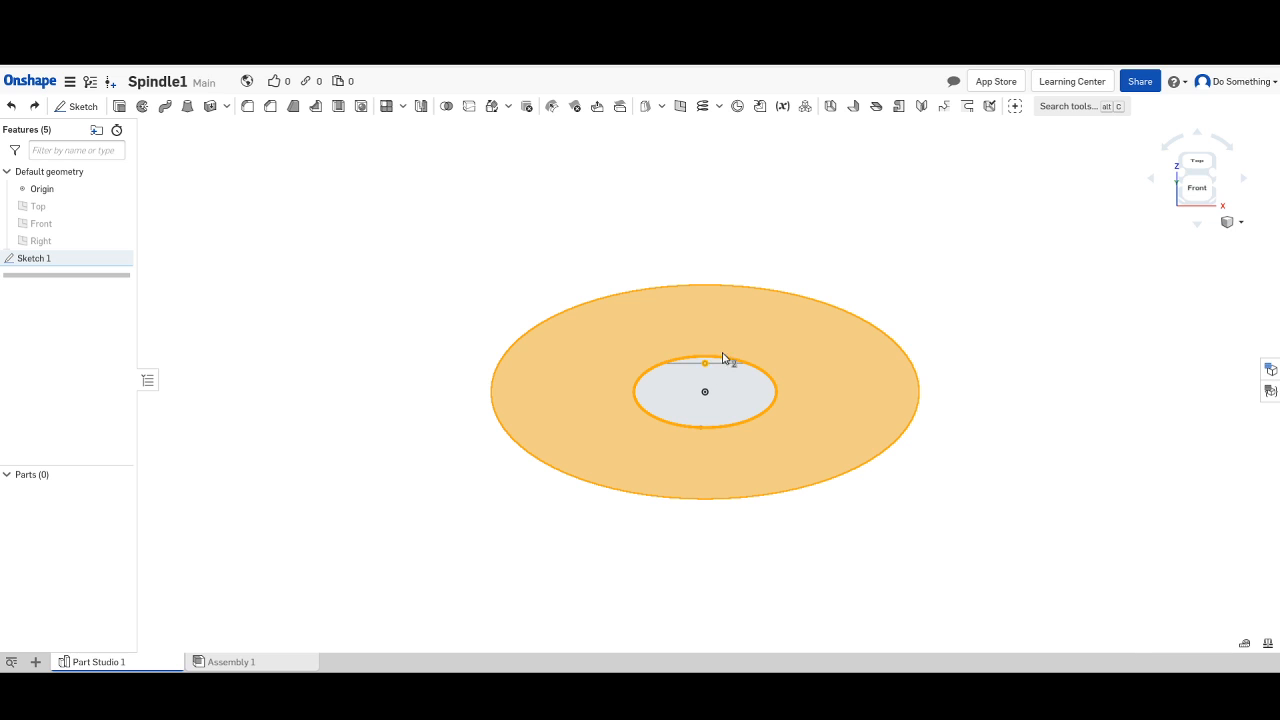
click(717, 363)
scroll(721, 370, up, 3)
scroll(702, 363, up, 1)
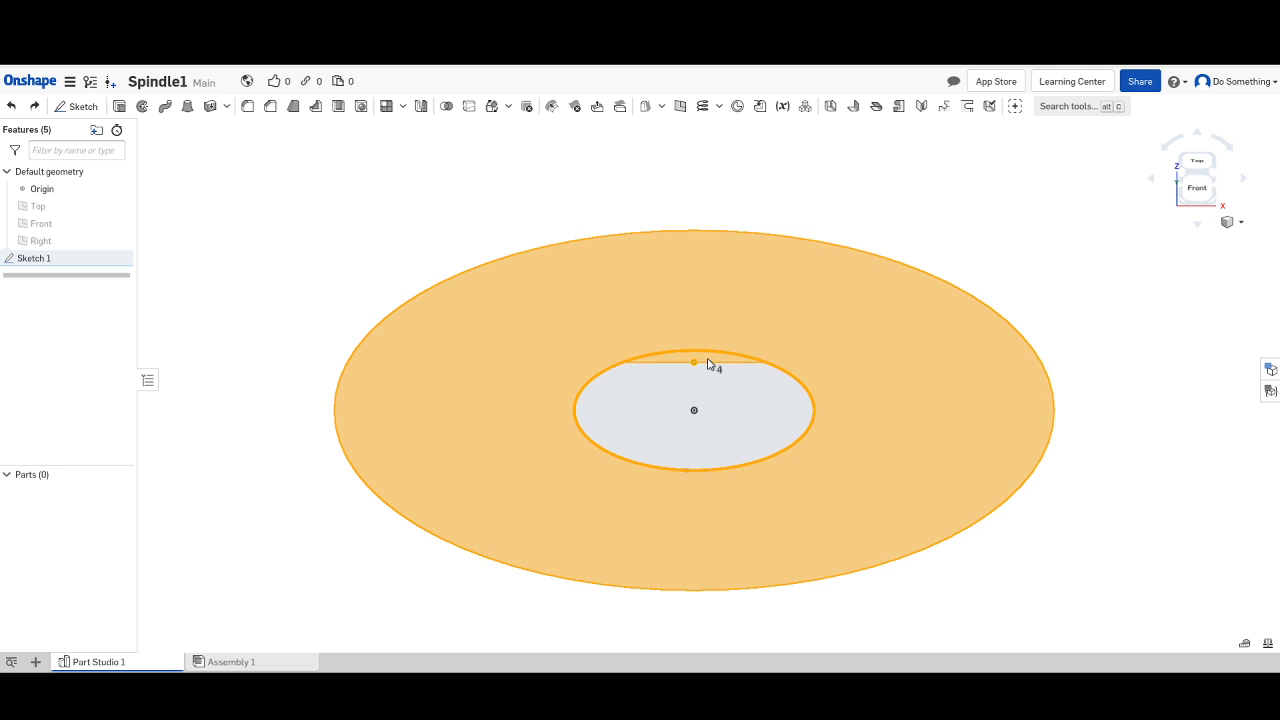
click(119, 106)
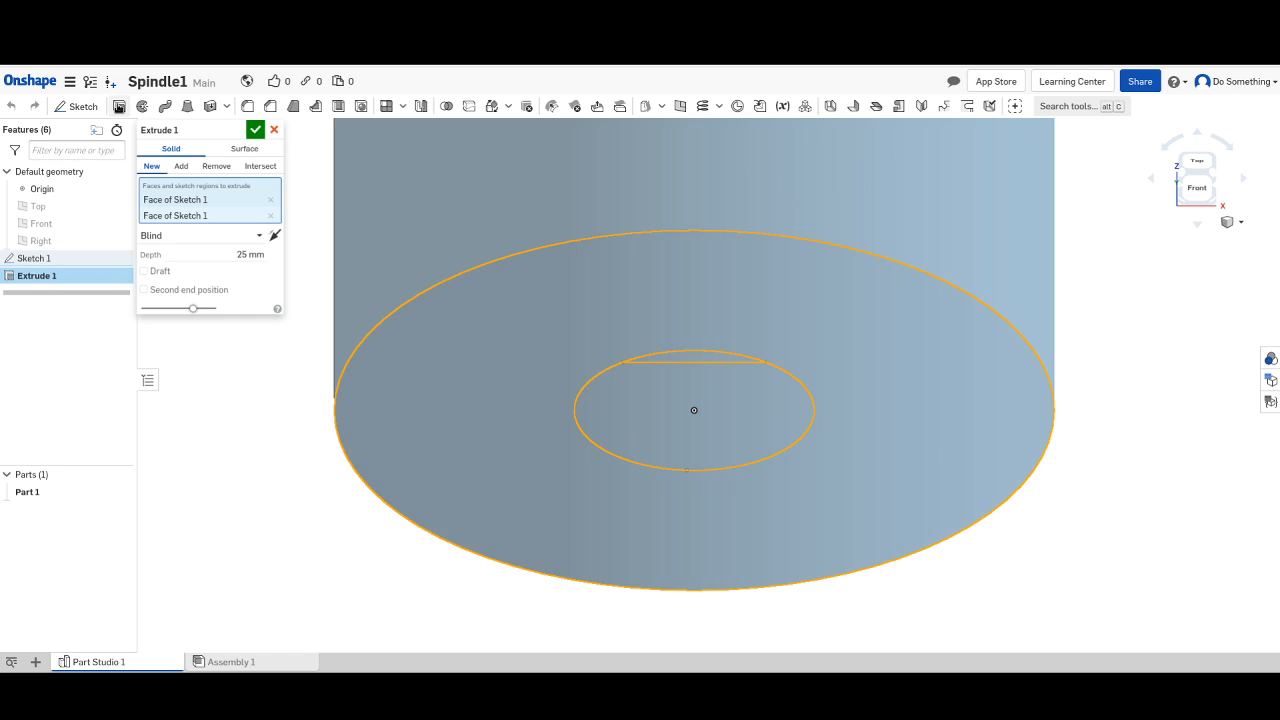
Set the extrusion depth of the ring and segment to 2 mm.
click(234, 256)
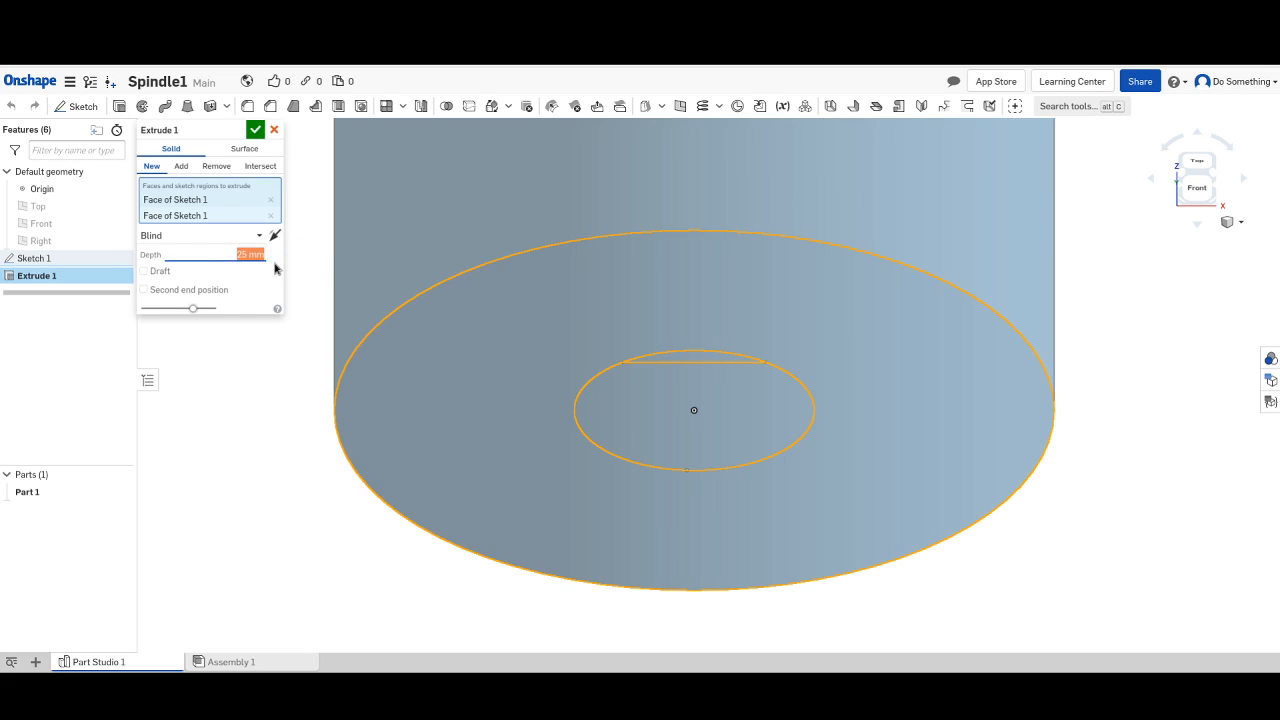
text(1.5)
key(BackSpace)
key(BackSpace)
key(BackSpace)
text(2)
key(Return)
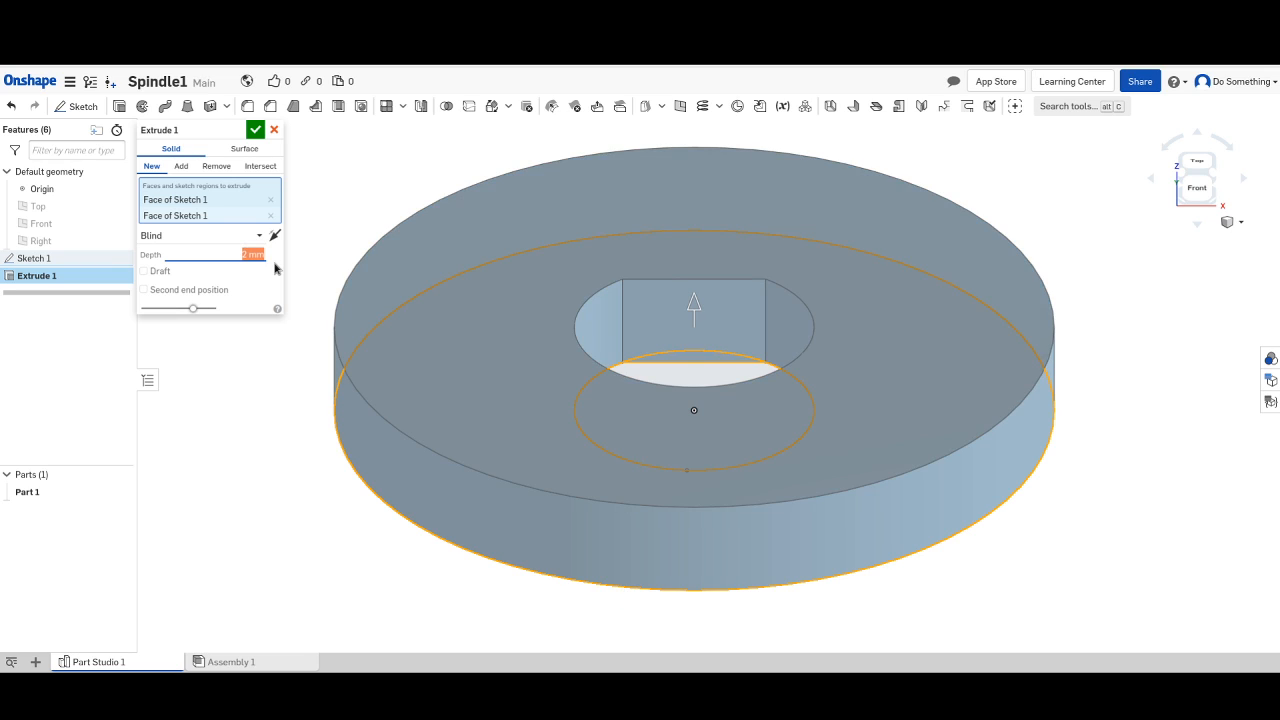
Set the extrusion depth of the ring and segment to 1.5 mm.
key(BackSpace)
text(1.5)
key(Return)
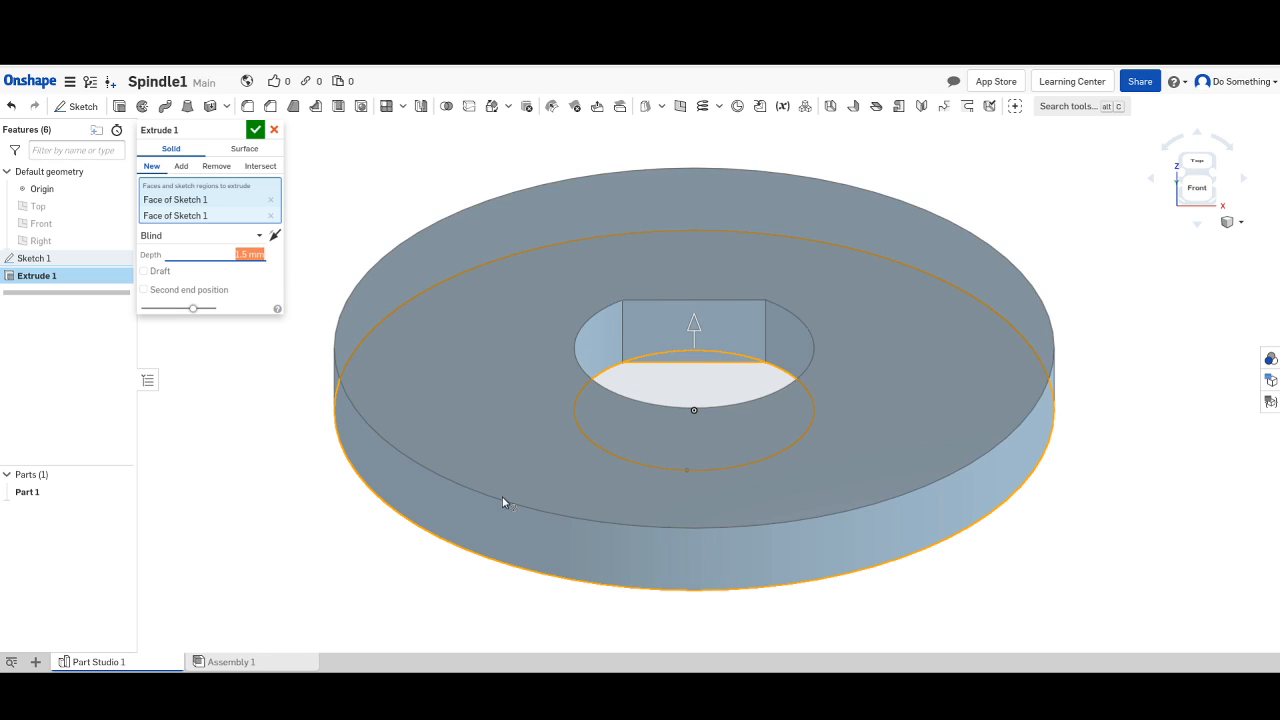
scroll(503, 502, down, 2)
scroll(503, 502, down, 2)
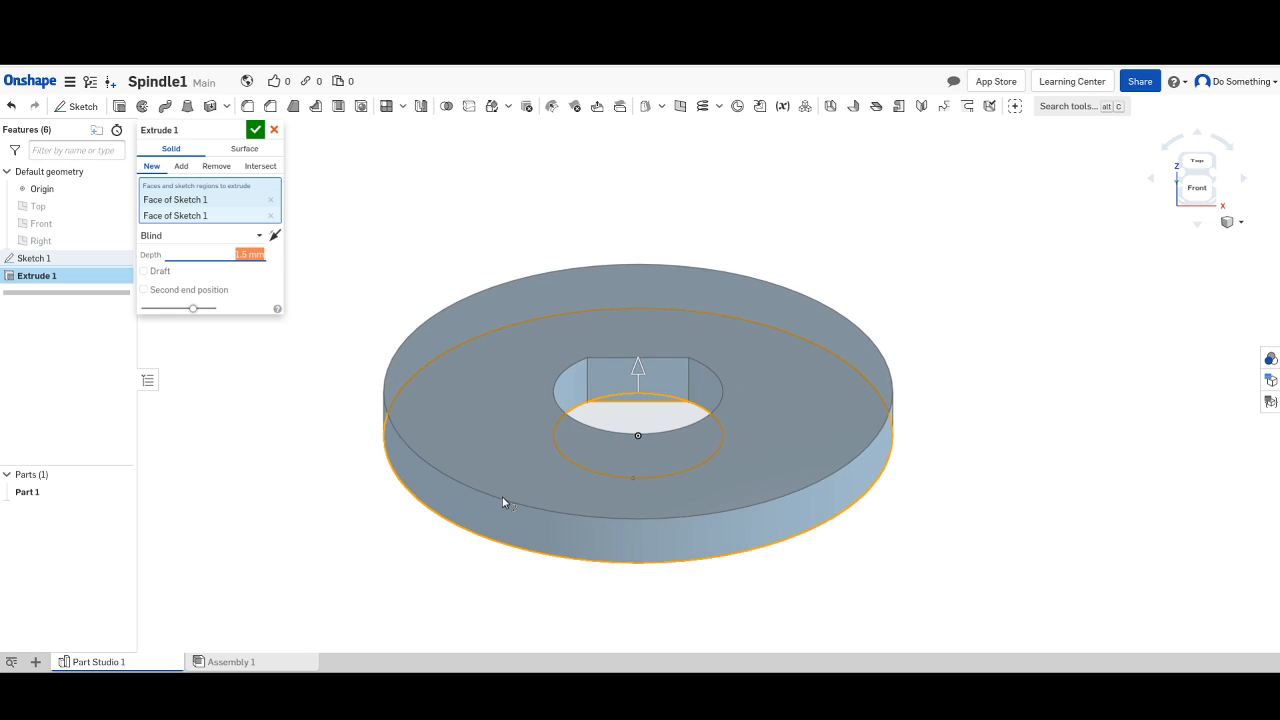
scroll(503, 502, down, 1)
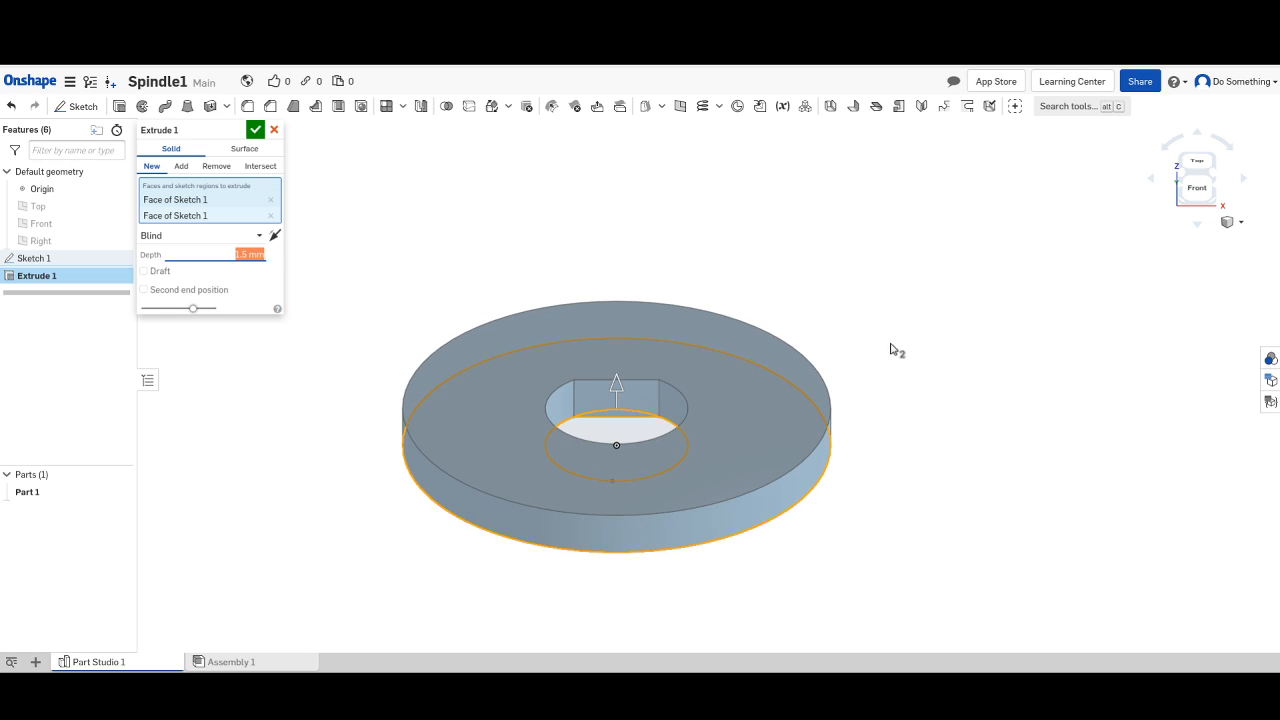
Examine the extruded disc and its D-shaped hole from the top, front and tilted views.
click(1201, 228)
click(1201, 228)
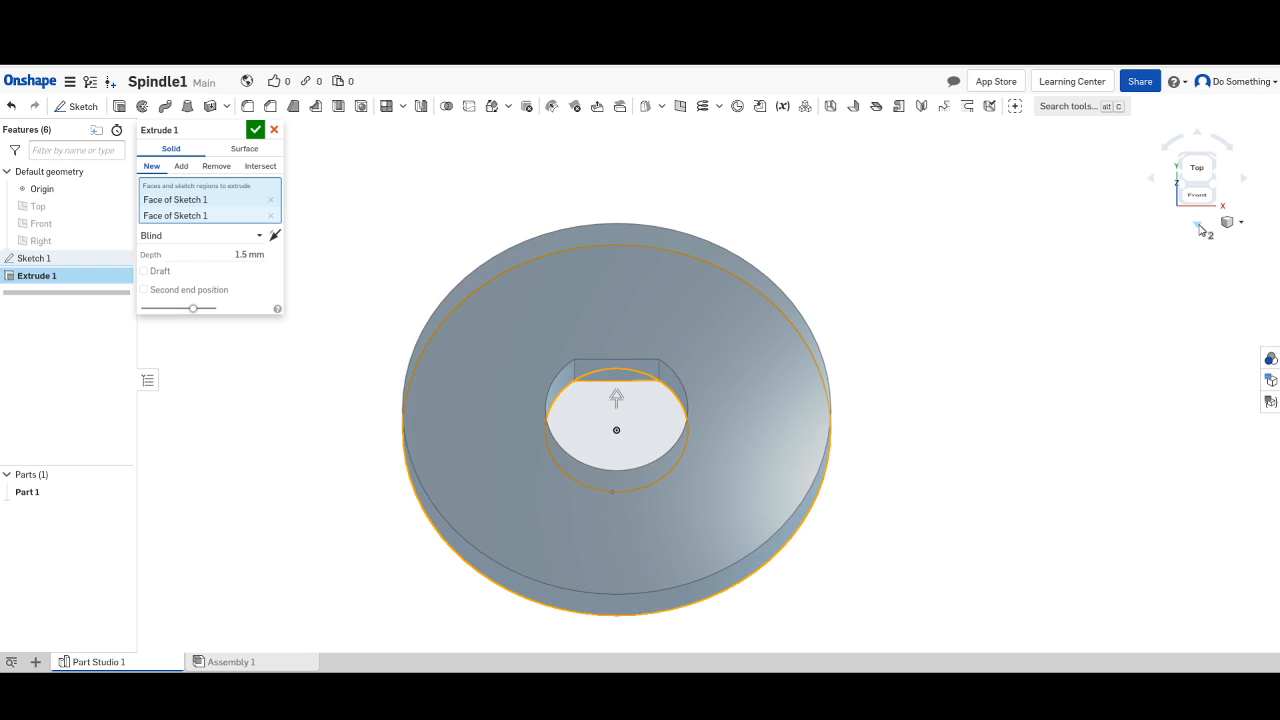
click(1201, 228)
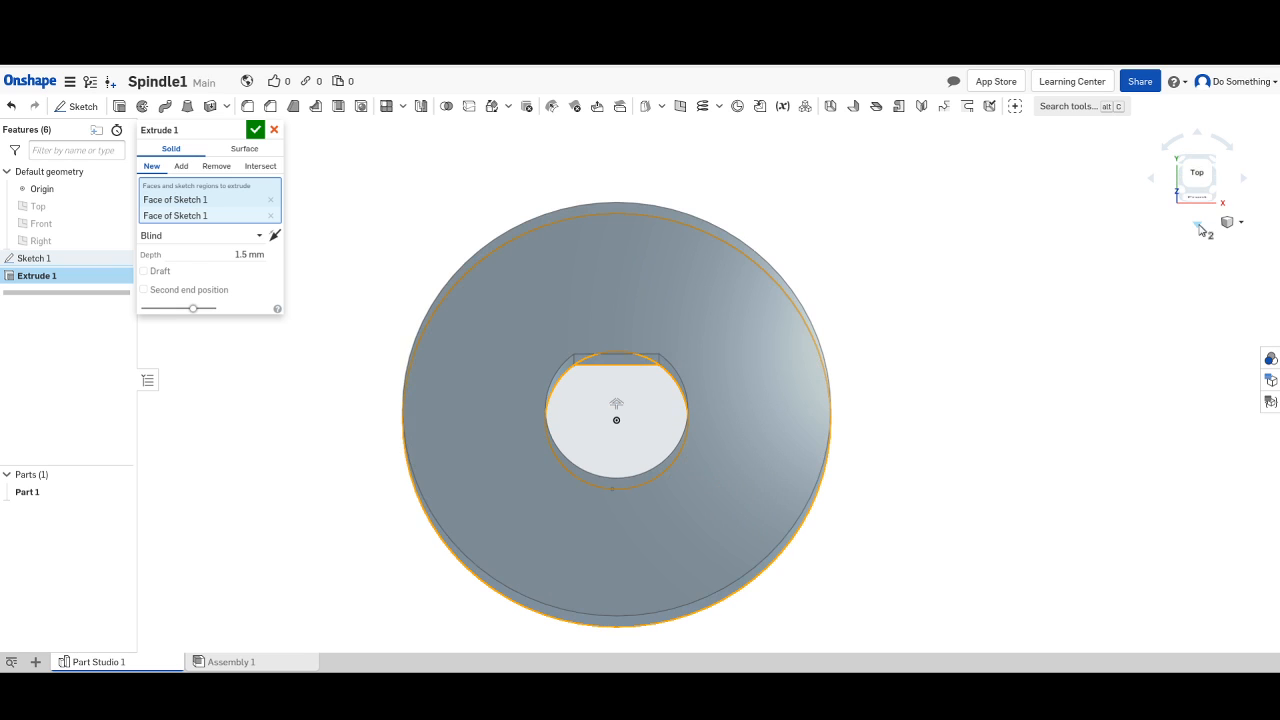
click(1201, 228)
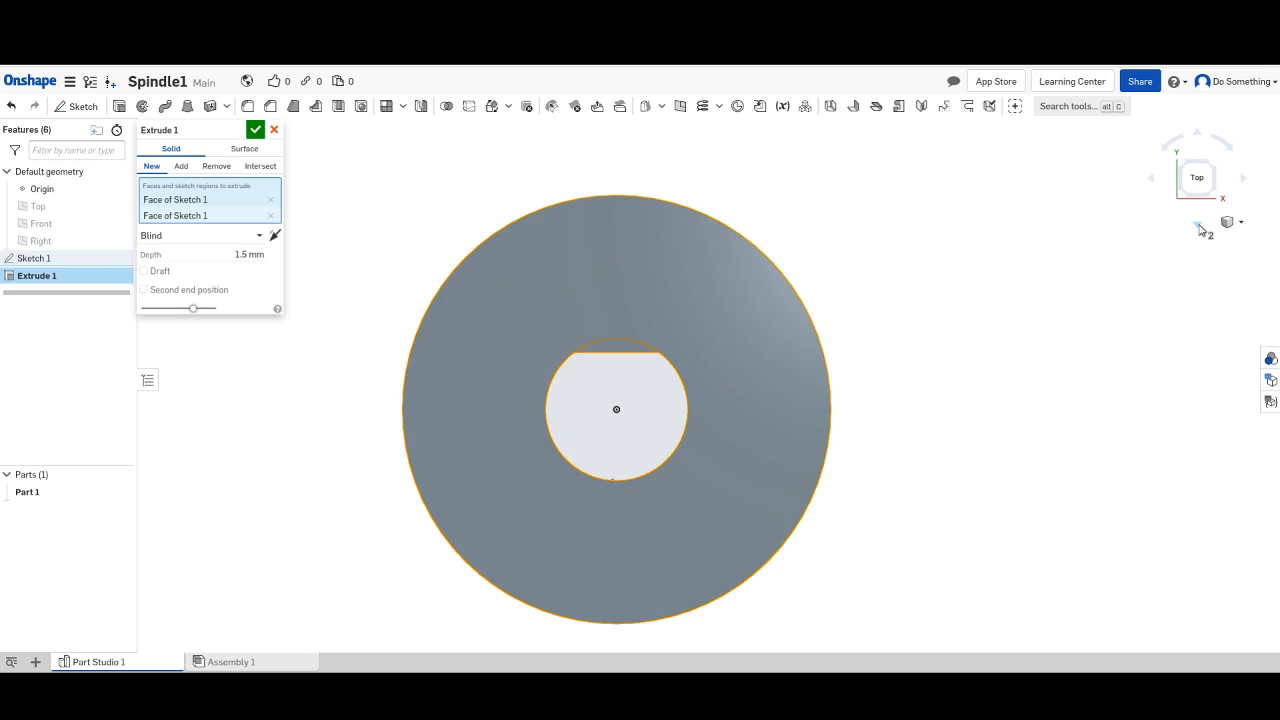
click(1199, 136)
click(1199, 136)
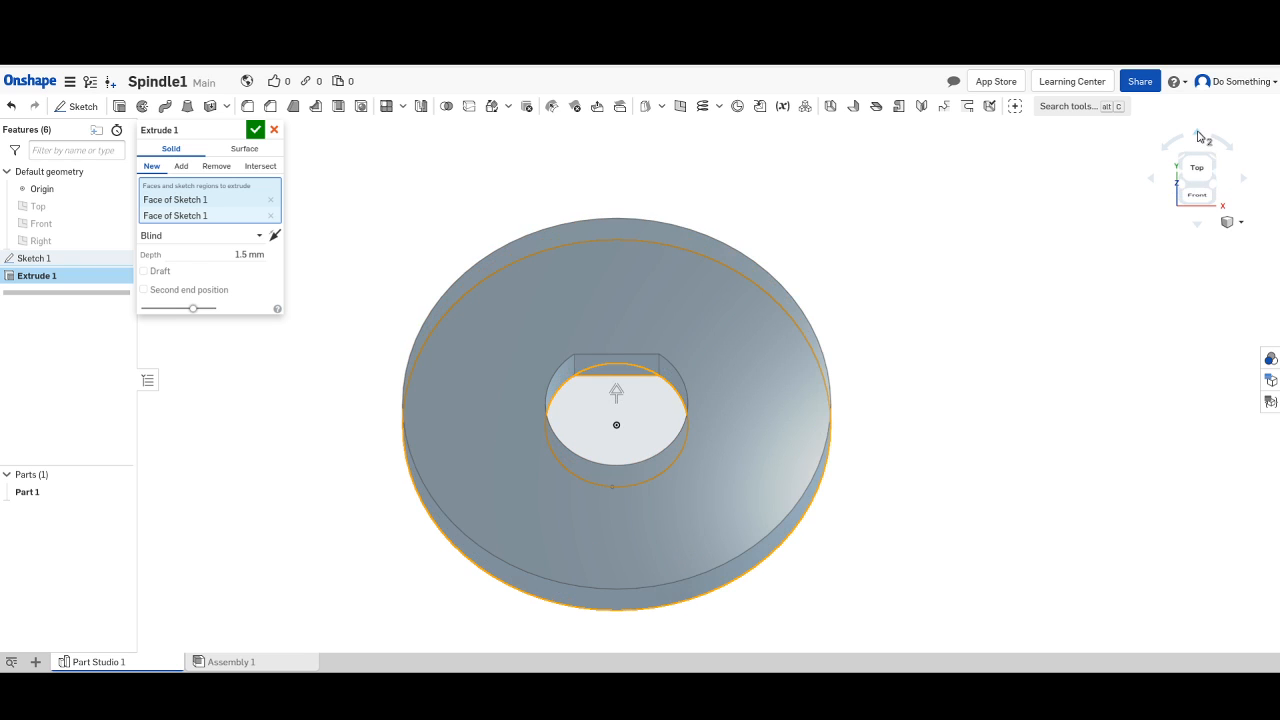
click(1199, 136)
click(1199, 136)
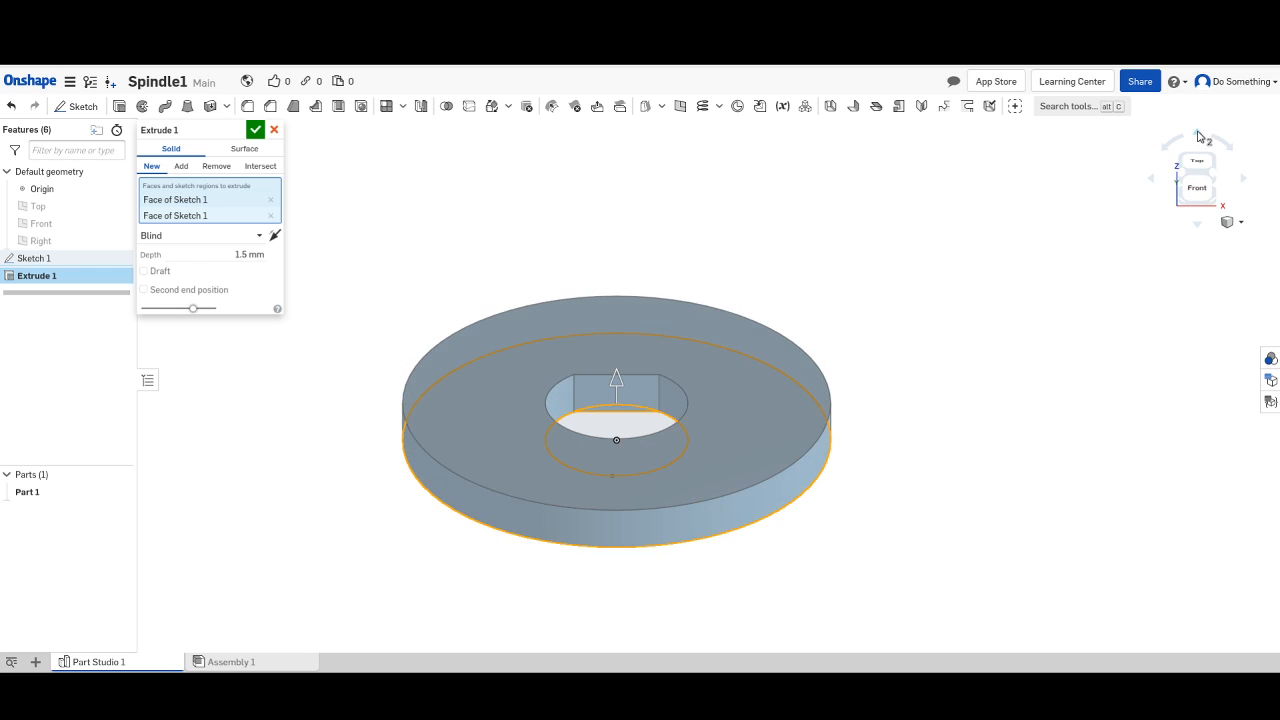
click(1199, 136)
click(1199, 136)
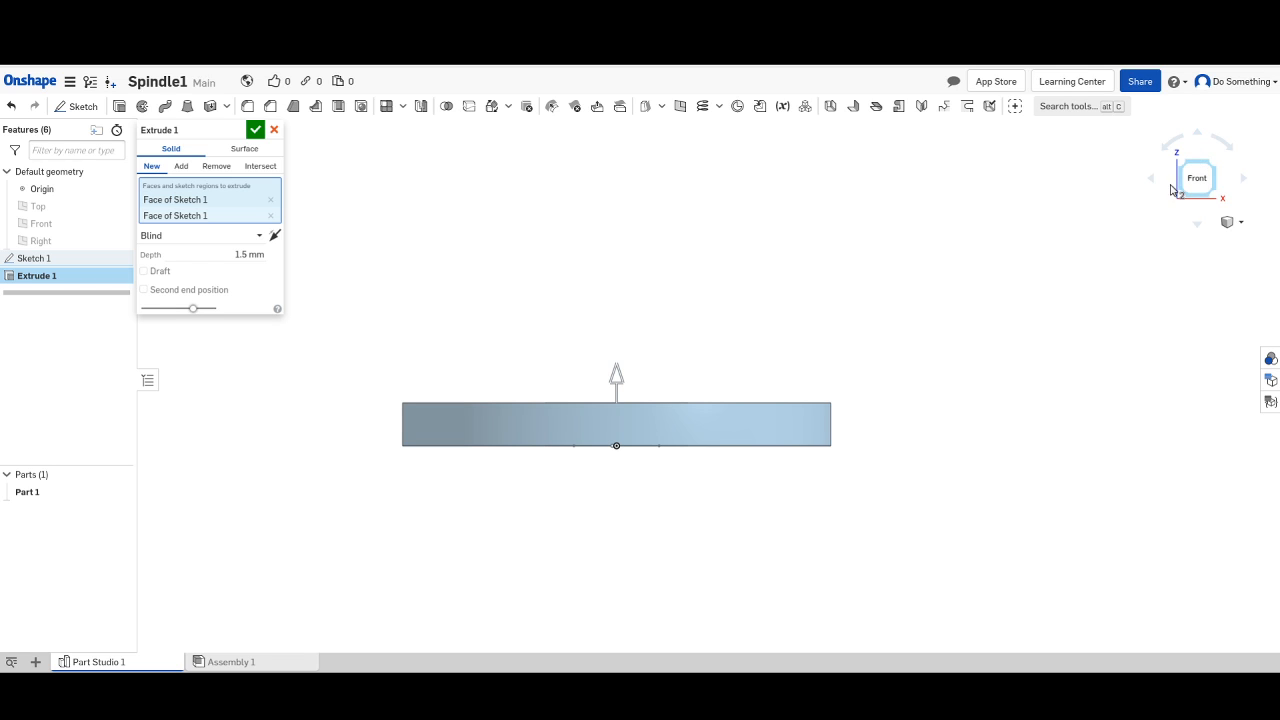
click(1198, 226)
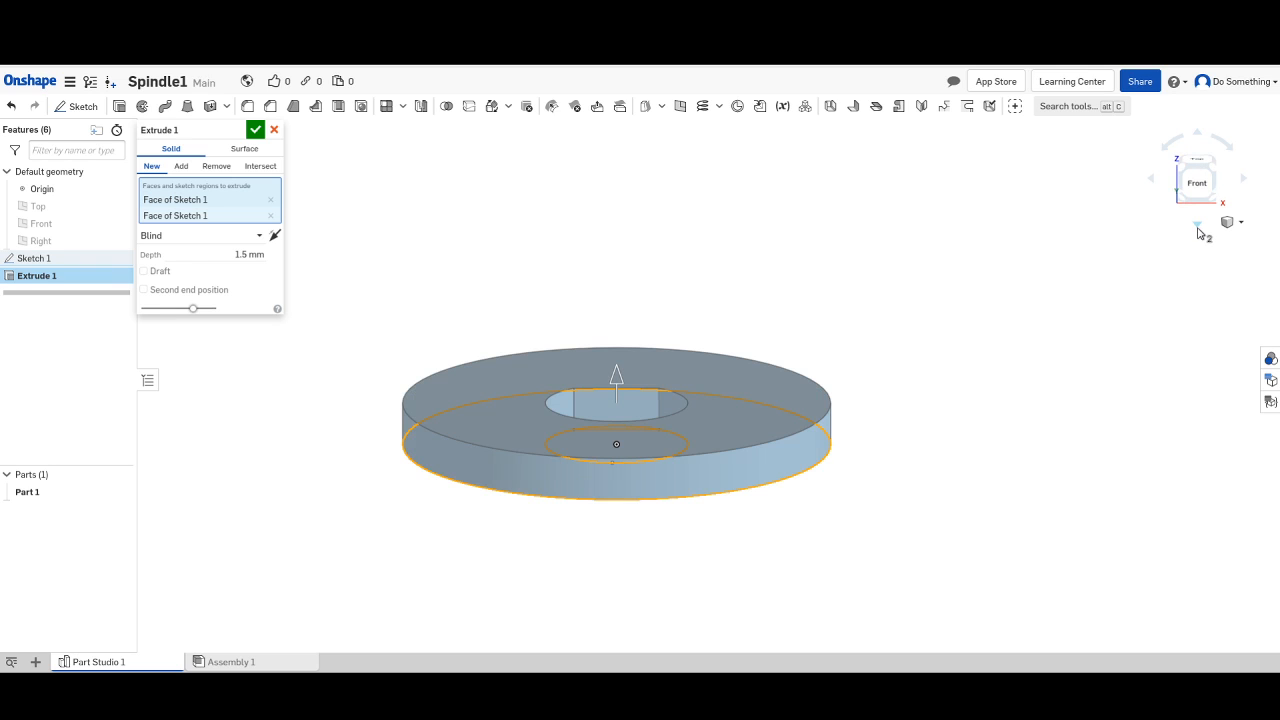
click(1198, 228)
click(1198, 228)
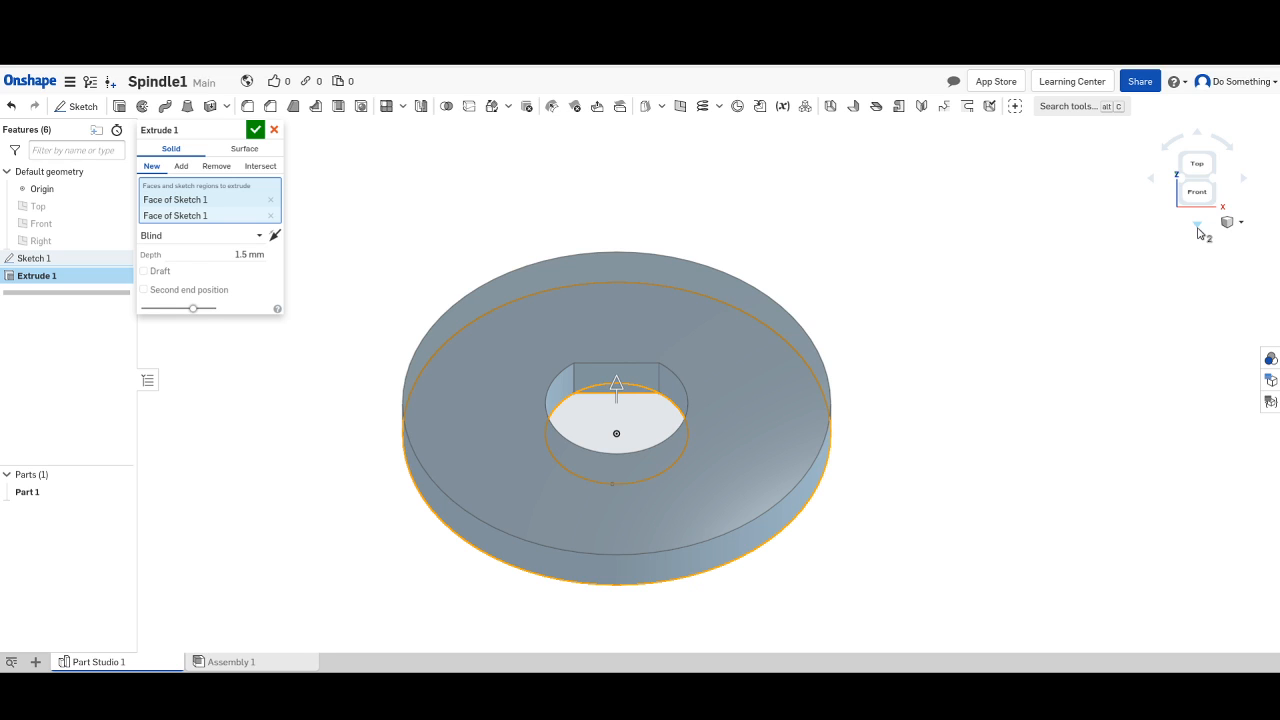
Set the disc's extrusion depth to 1 mm.
click(246, 254)
key(BackSpace)
key(BackSpace)
key(ctrl+a)
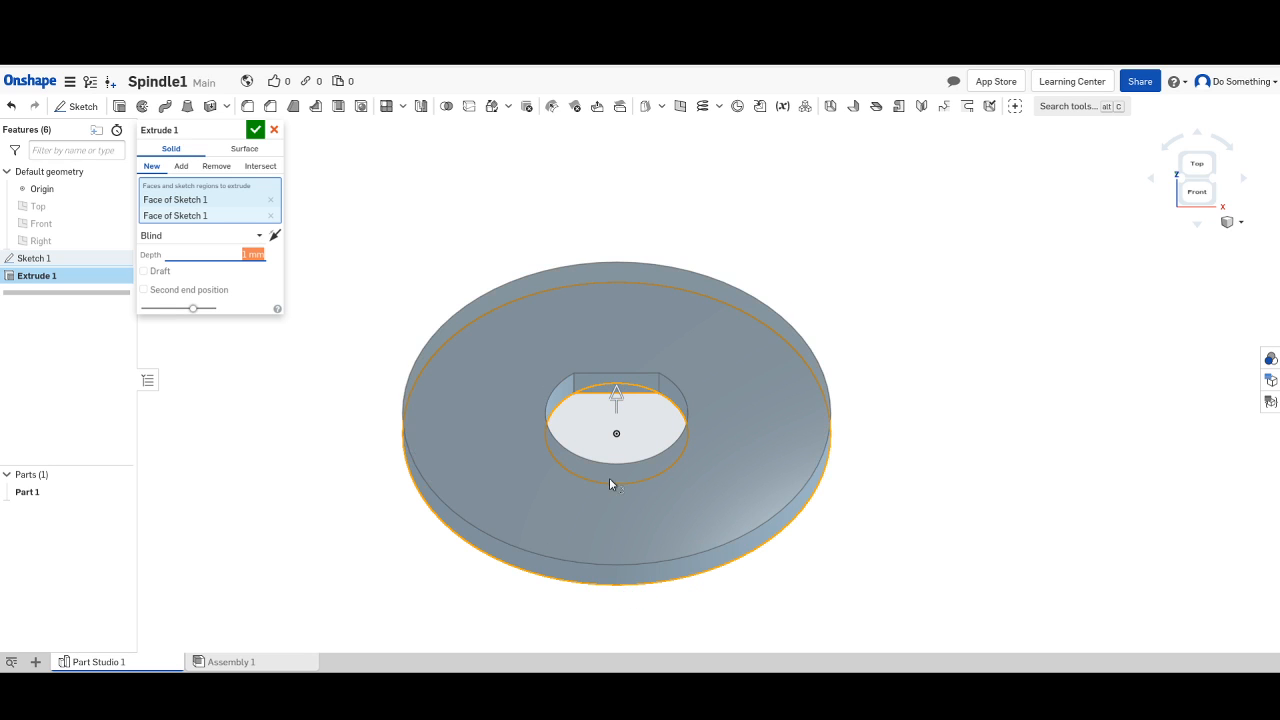
scroll(626, 467, down, 2)
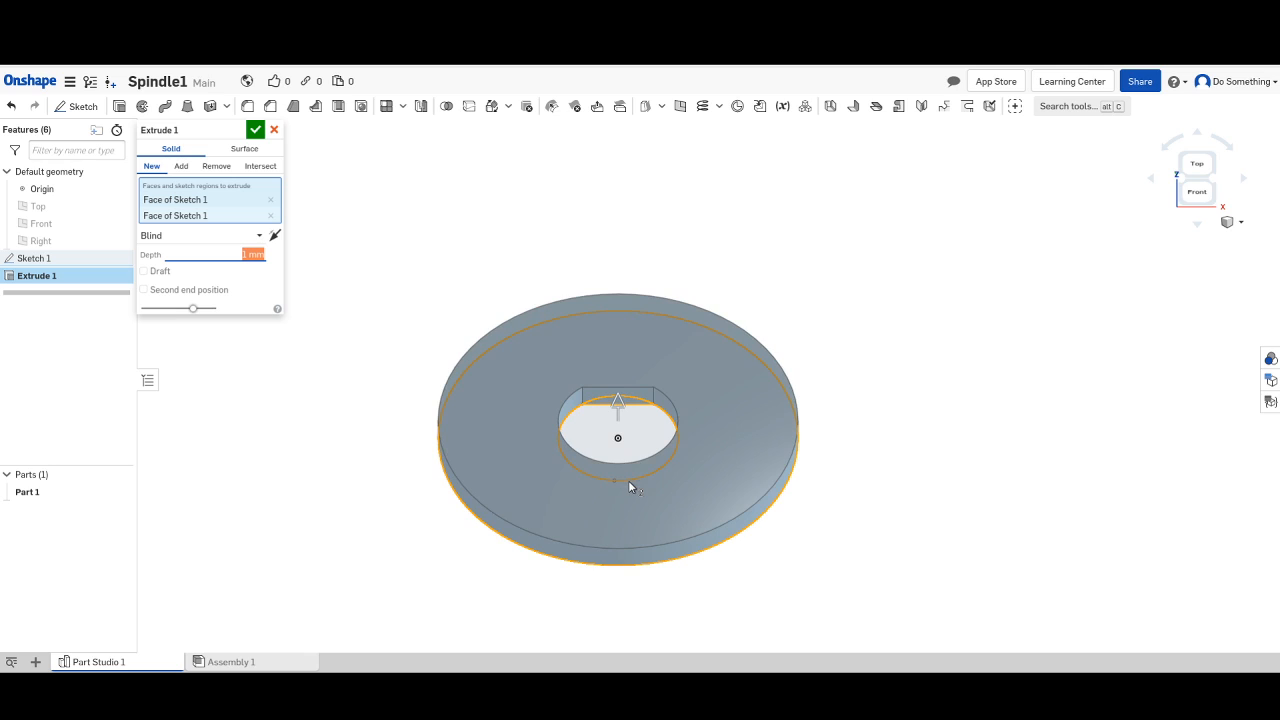
scroll(629, 482, up, 1)
scroll(629, 486, up, 1)
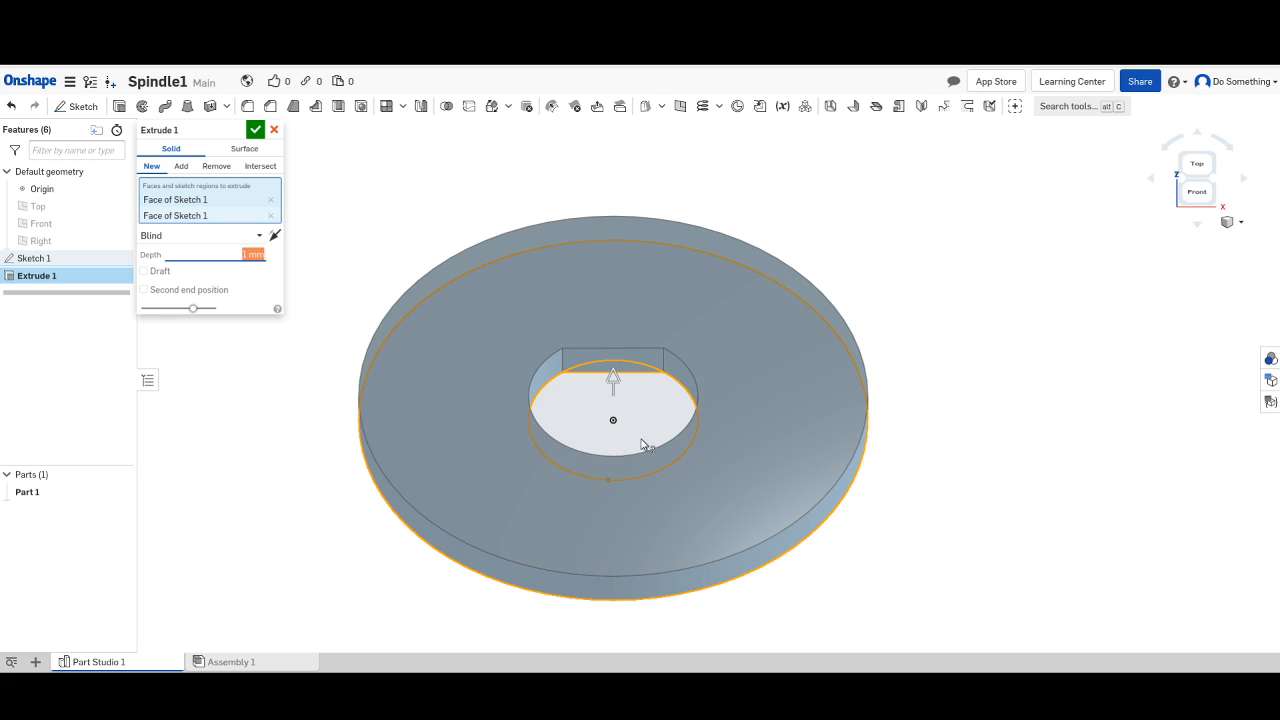
click(54, 259)
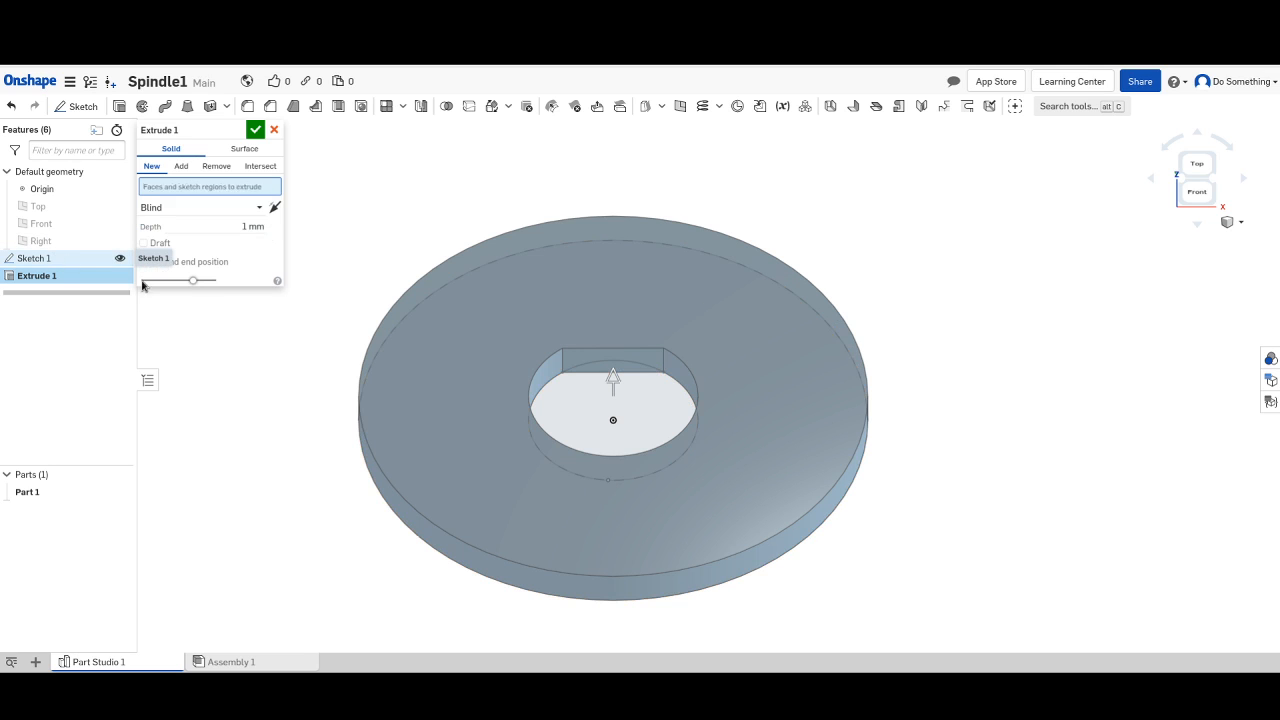
key(Return)
double_click(44, 261)
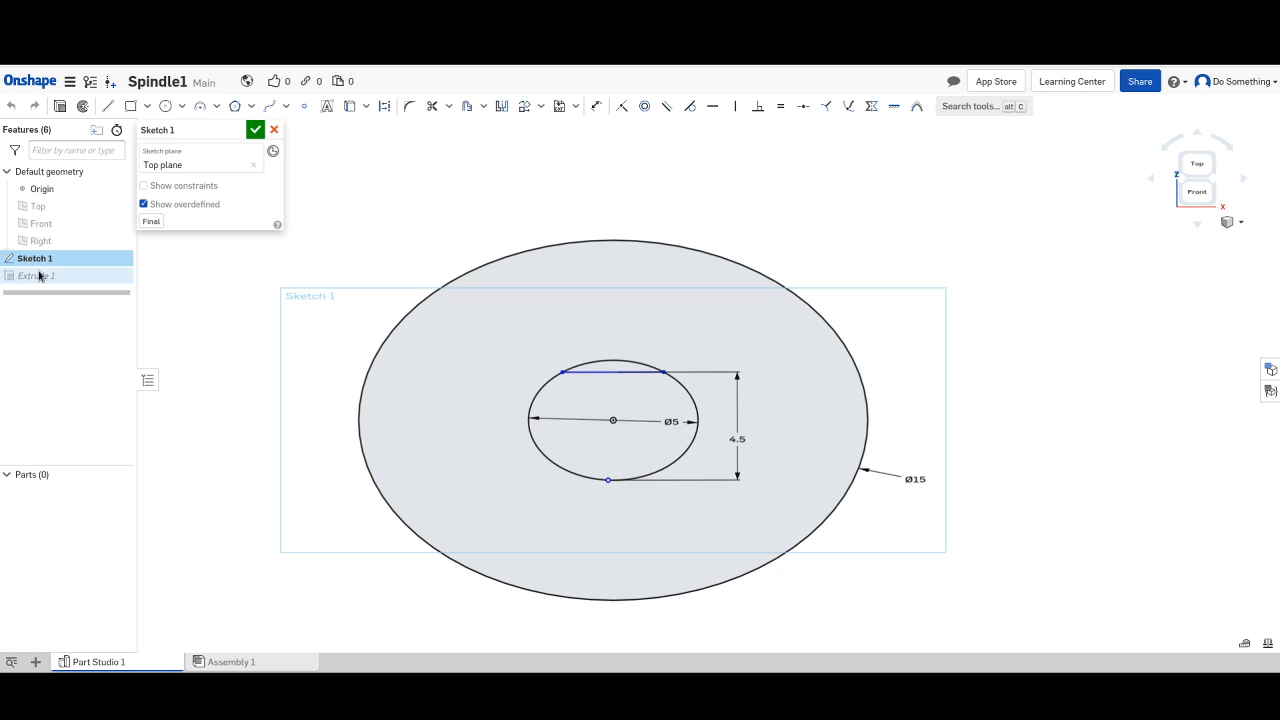
click(38, 276)
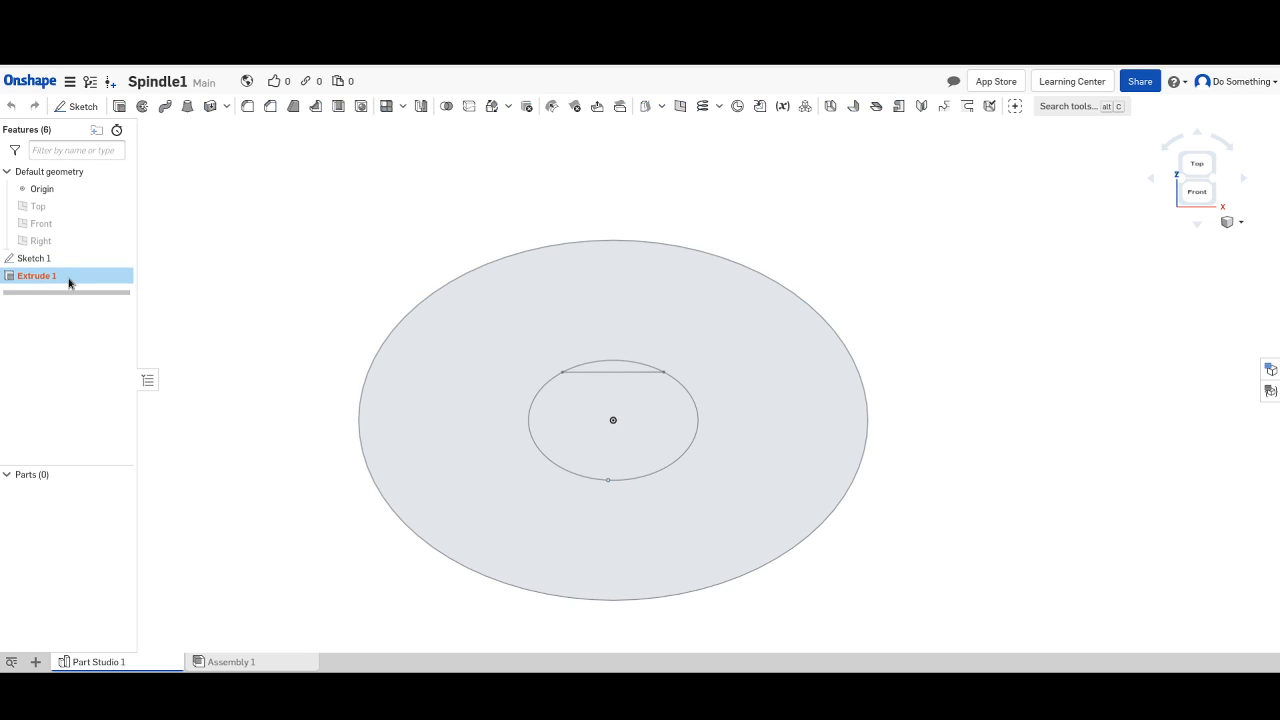
double_click(68, 282)
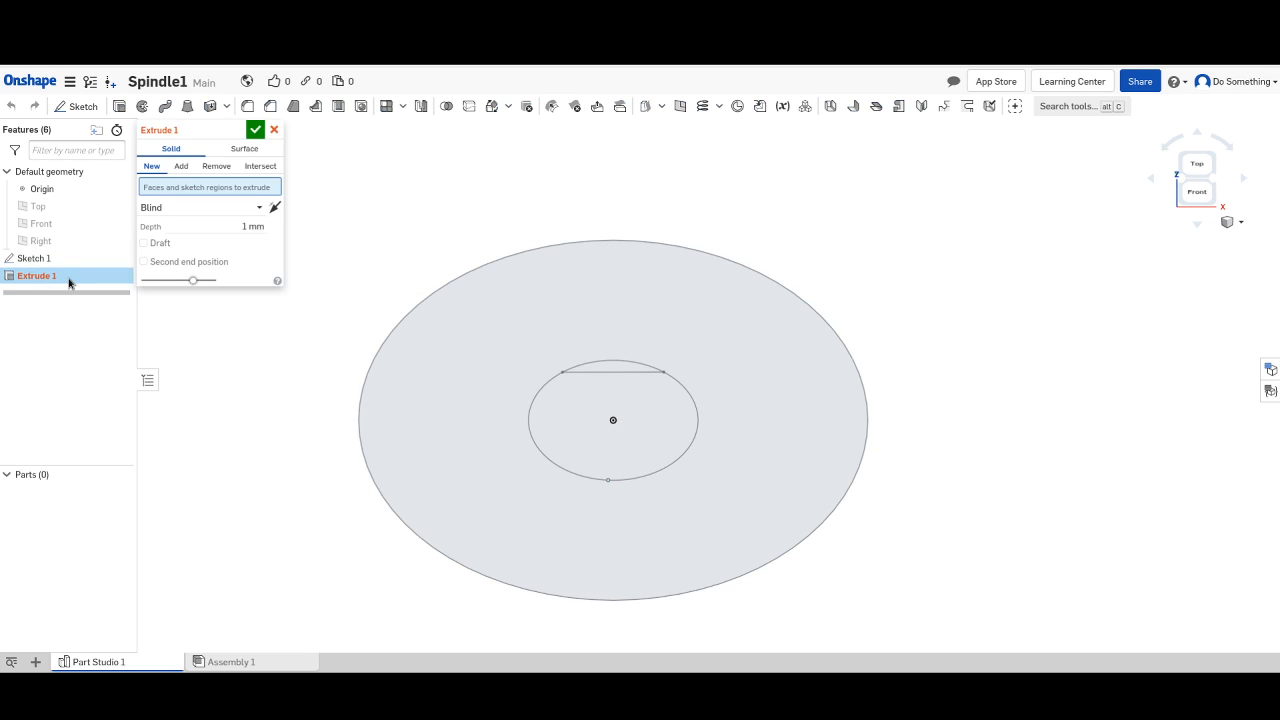
click(273, 131)
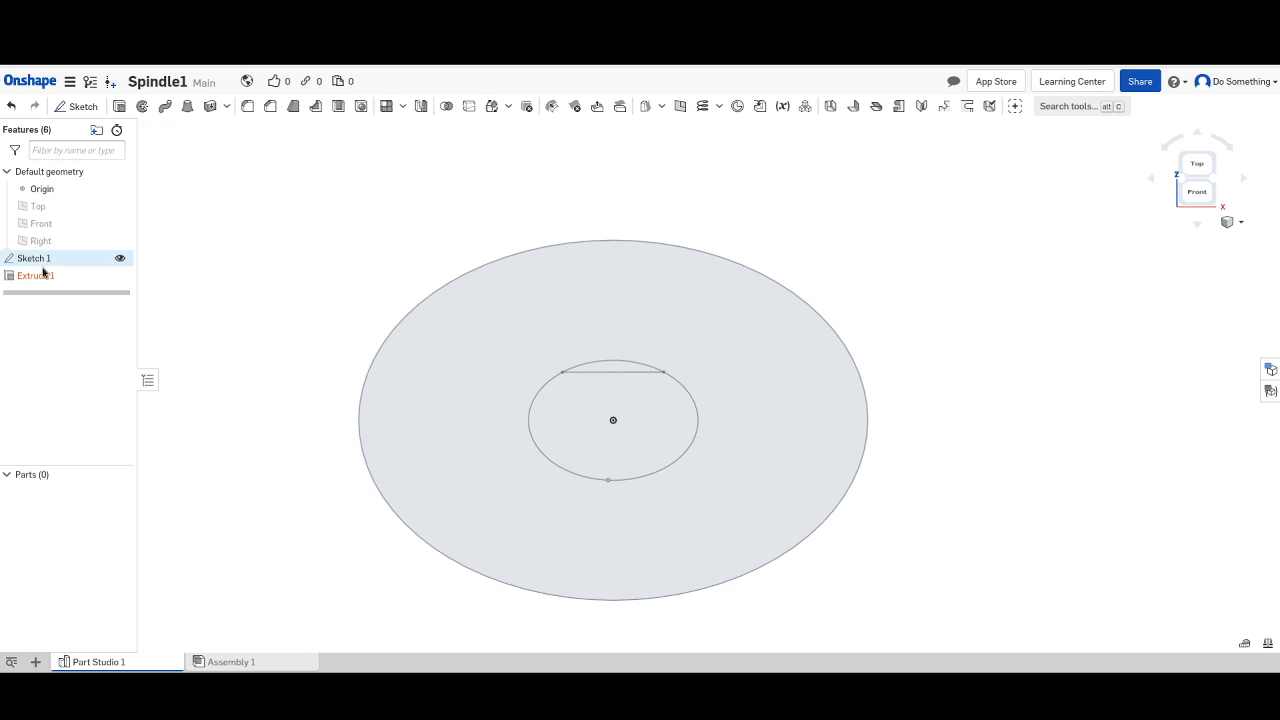
Delete the Extrude 1 feature, keeping Sketch 1.
mouse_move(41, 277)
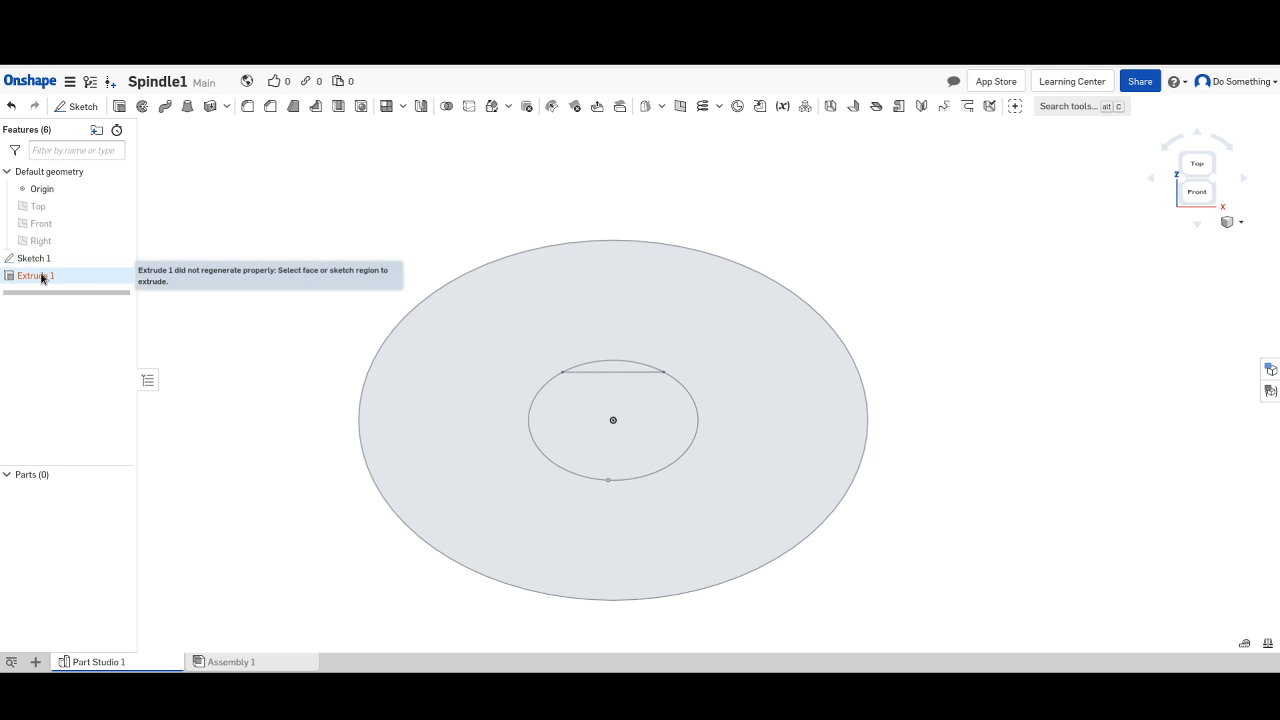
right_click(41, 278)
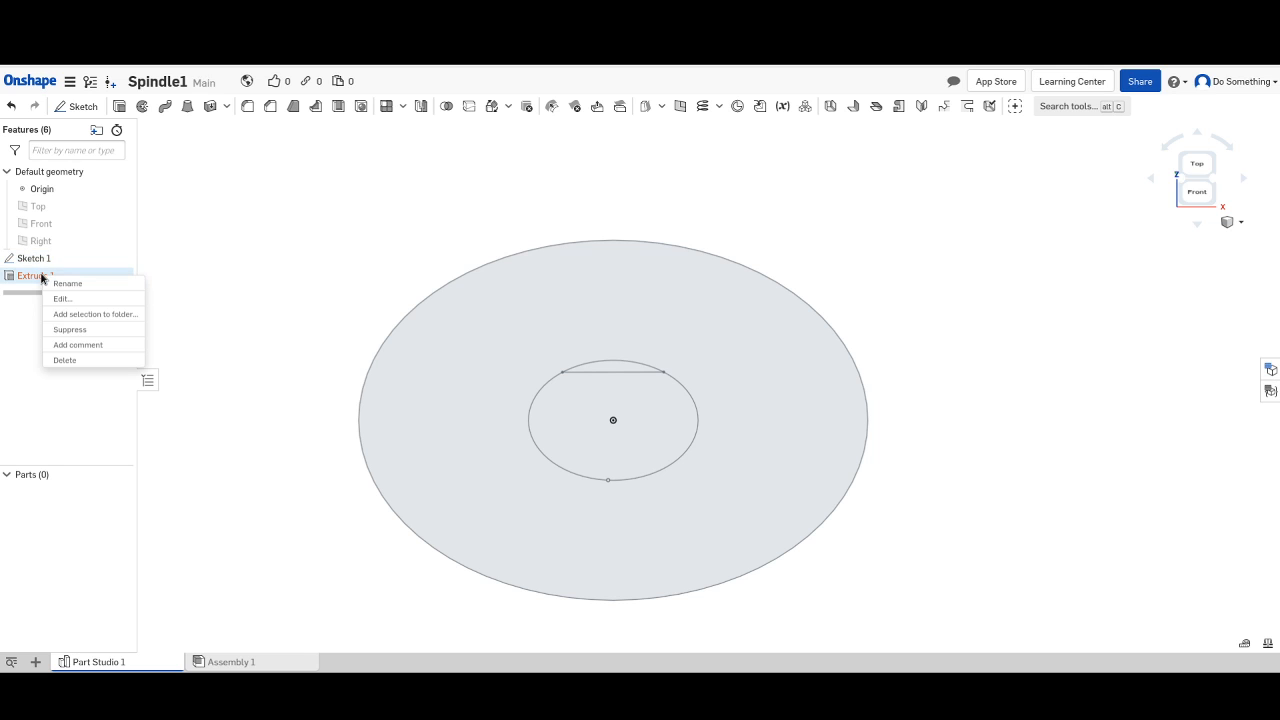
click(65, 360)
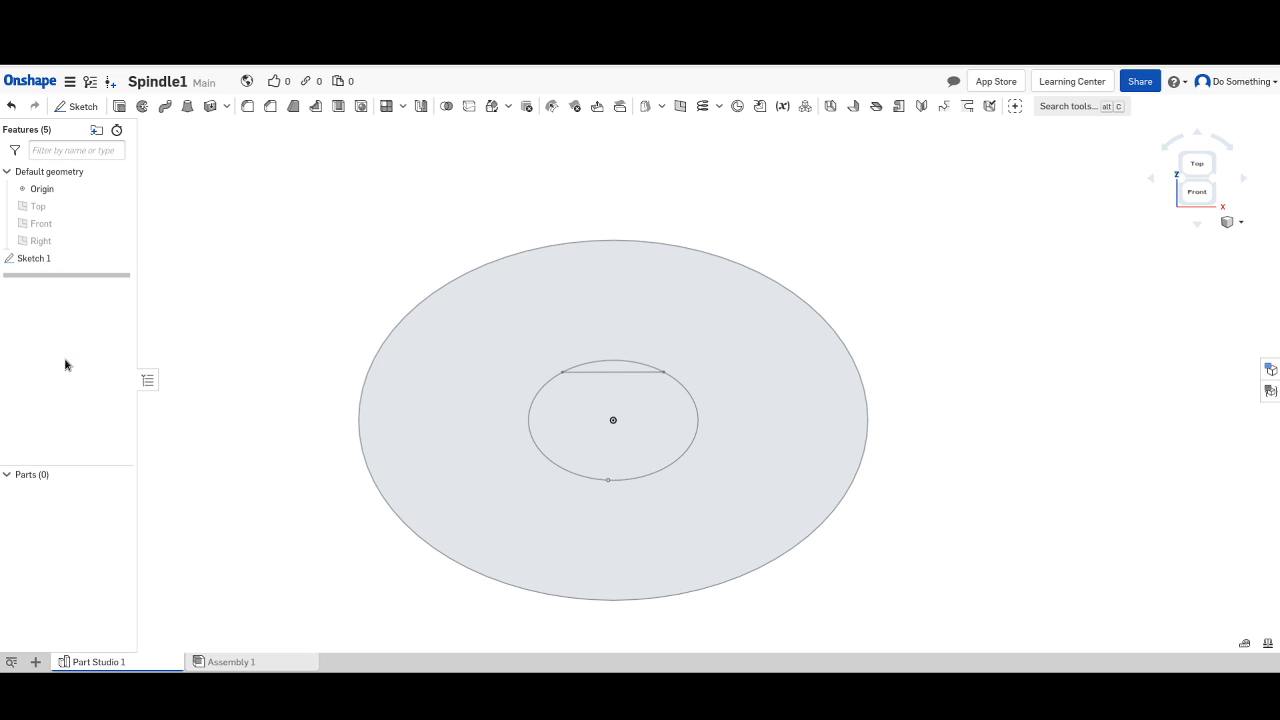
Reopen Sketch 1 and draw a circle about 9.95 mm in diameter, centred on the origin between the two existing circles.
click(37, 260)
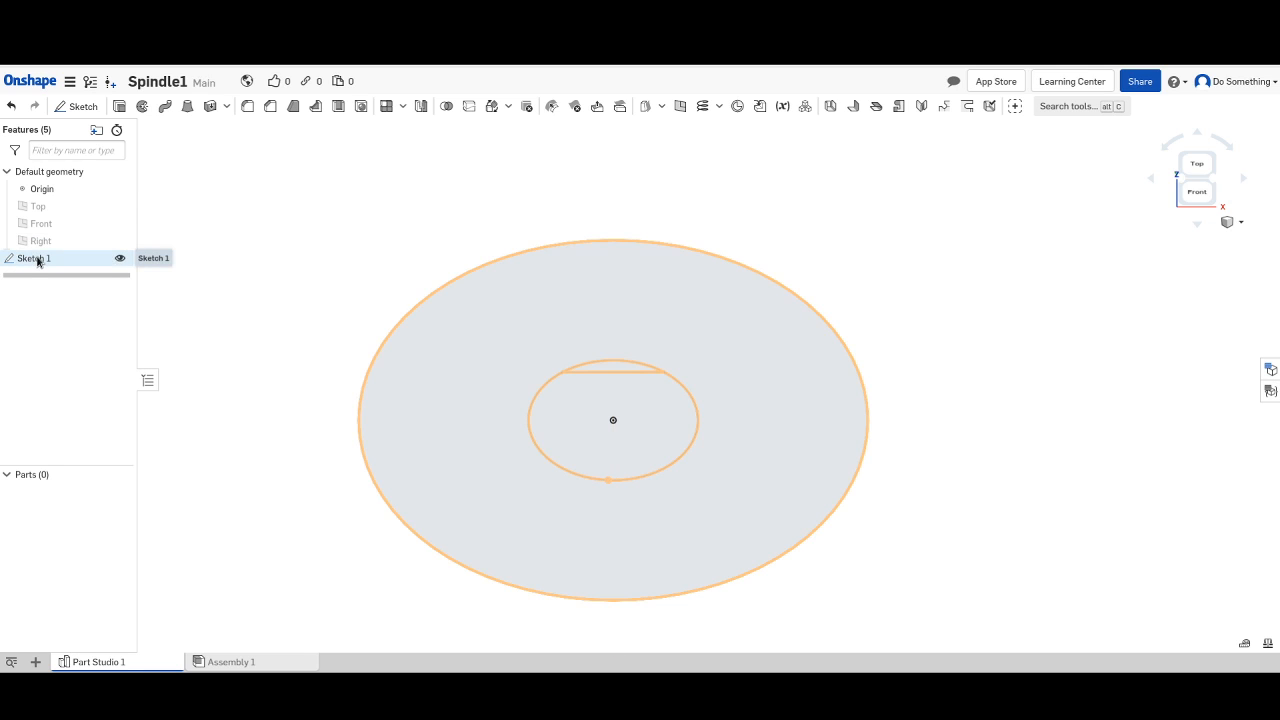
click(37, 260)
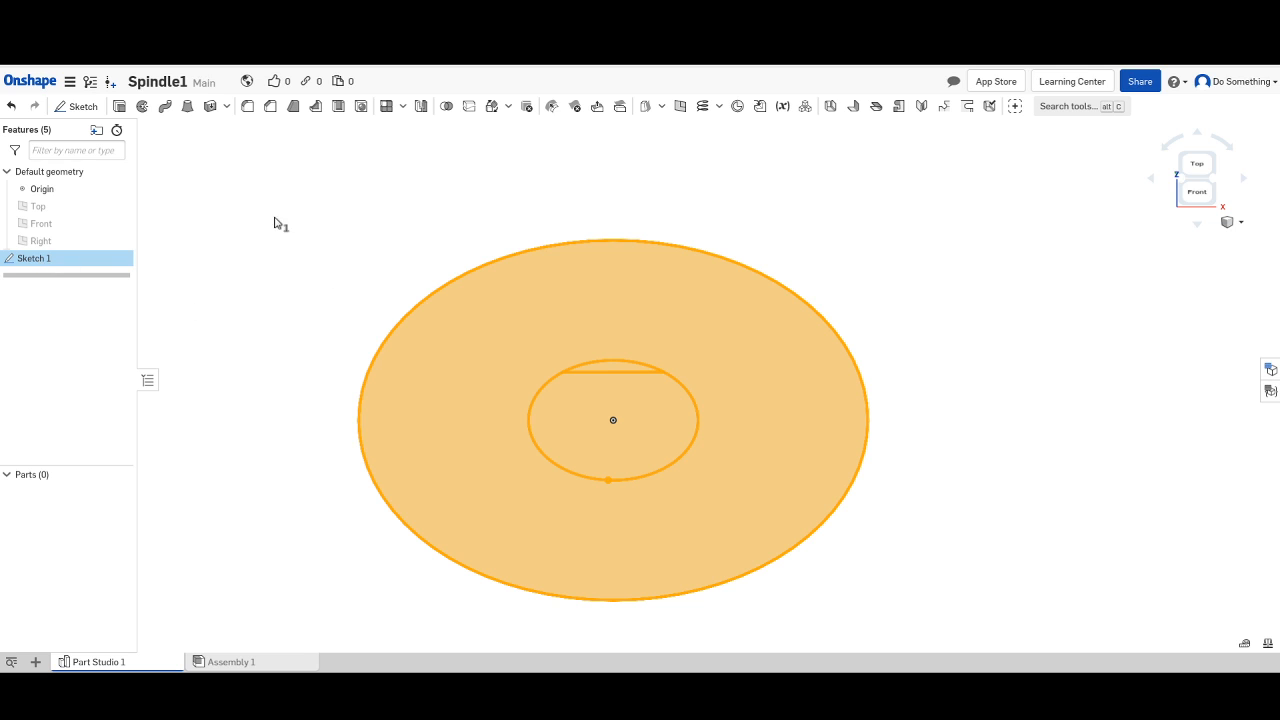
double_click(35, 260)
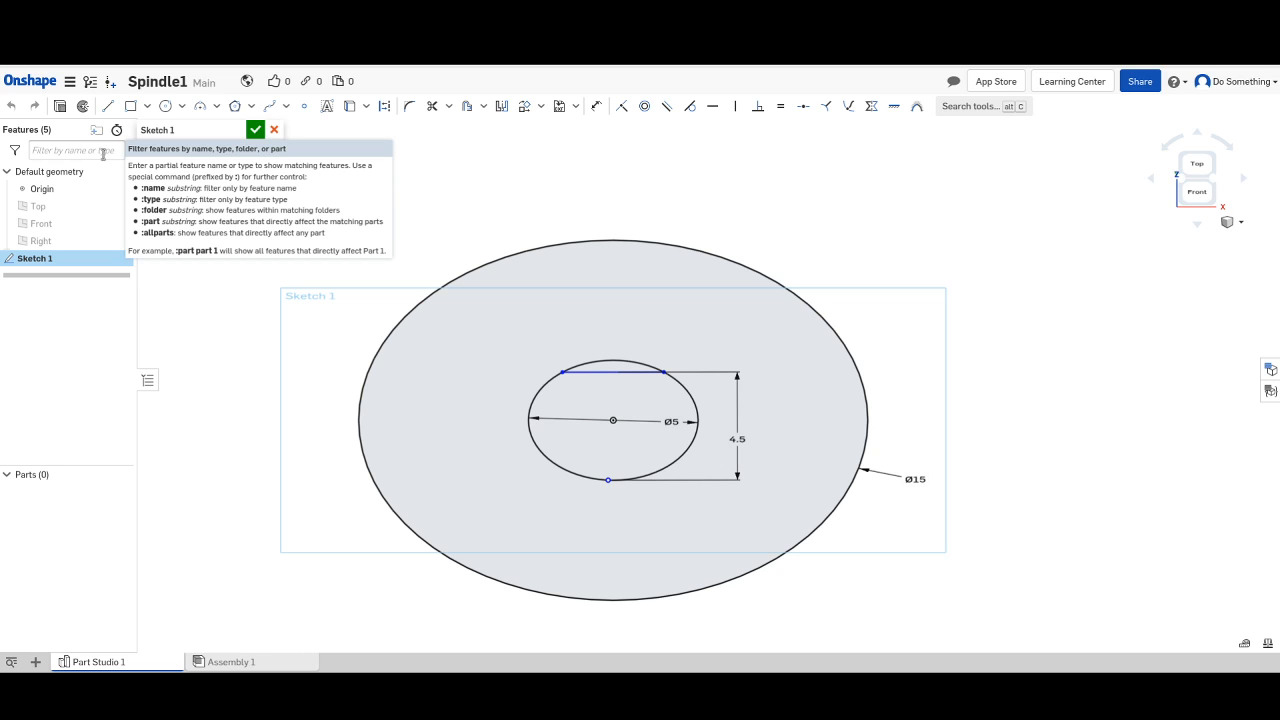
click(165, 107)
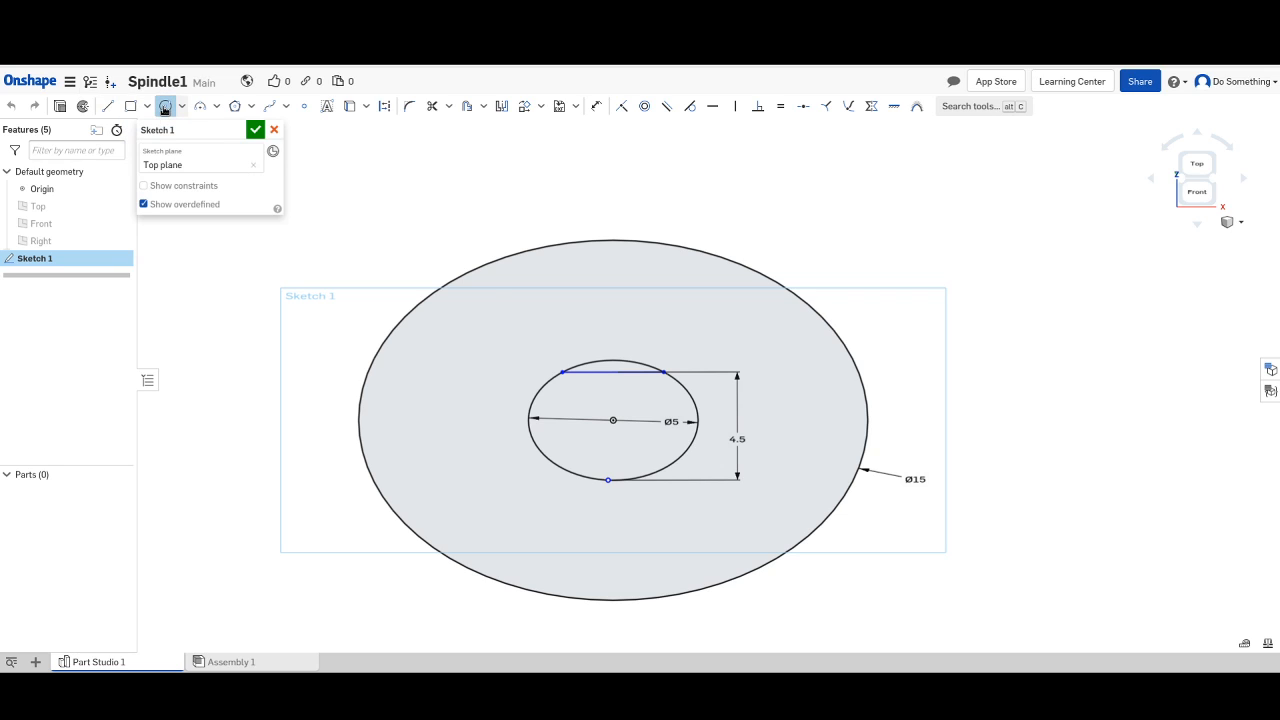
click(613, 420)
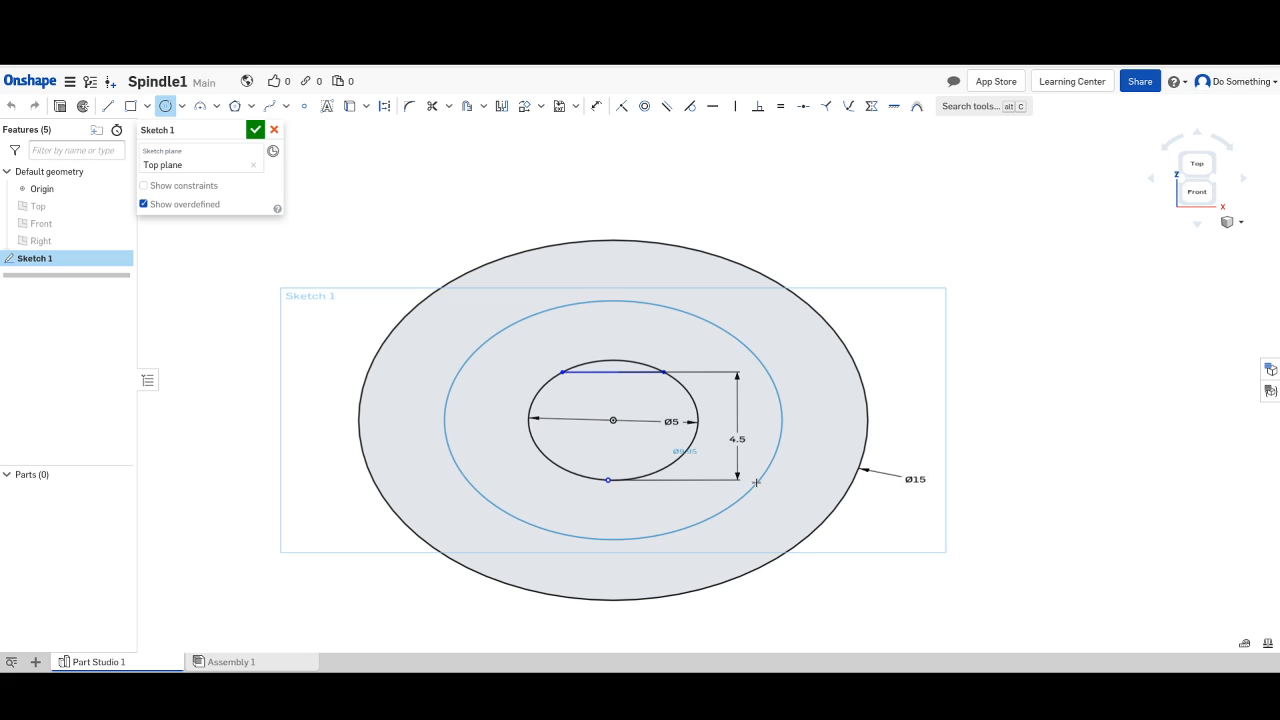
click(755, 483)
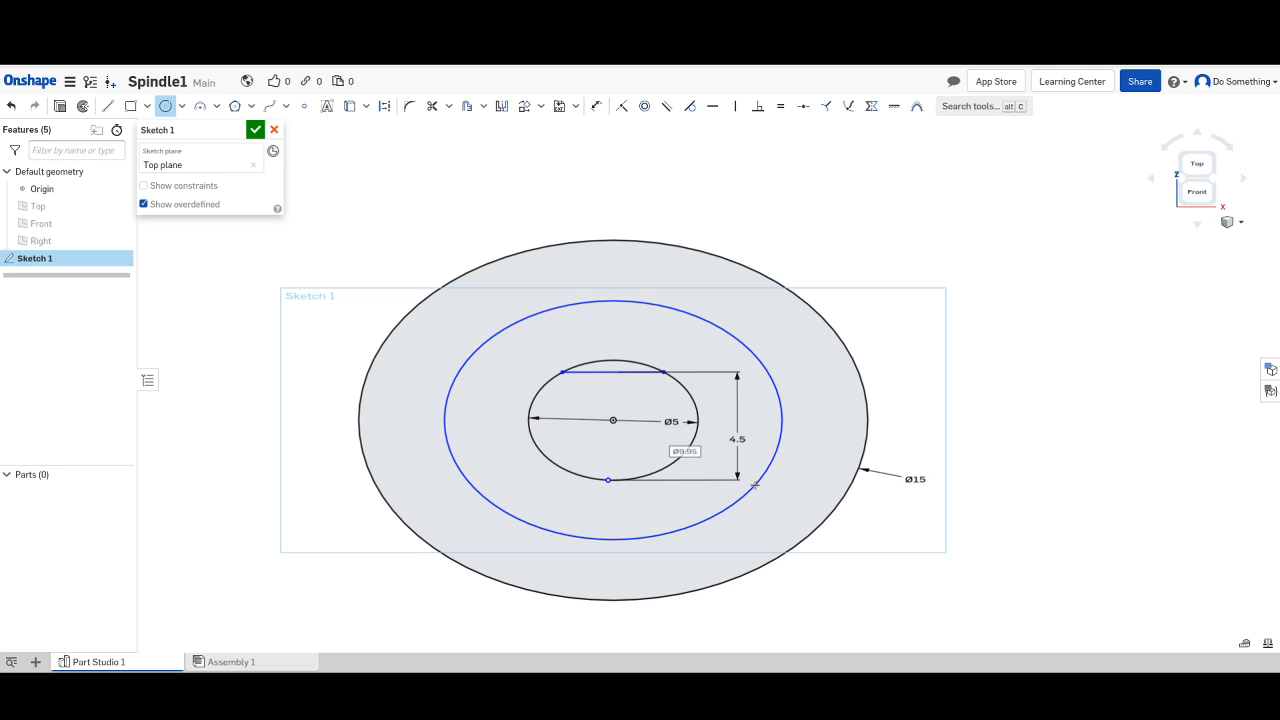
Dimension the middle circle's diameter and set it to 10 mm.
key(u)
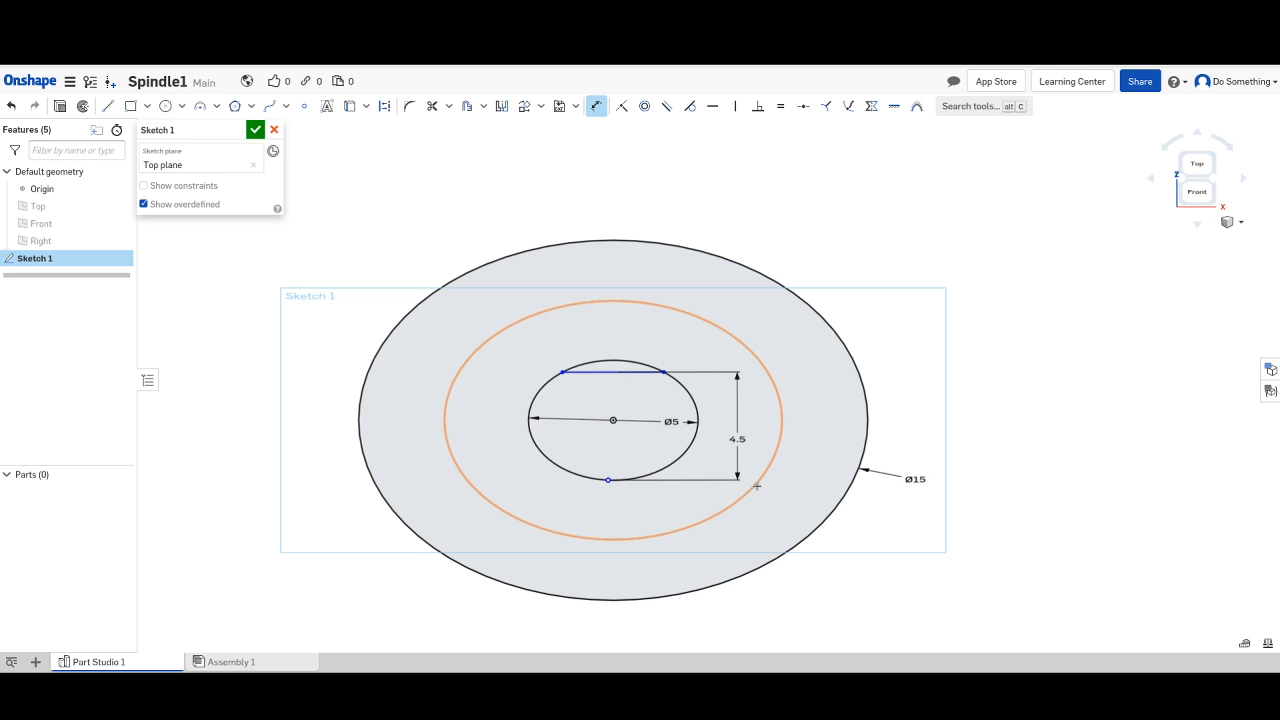
click(779, 466)
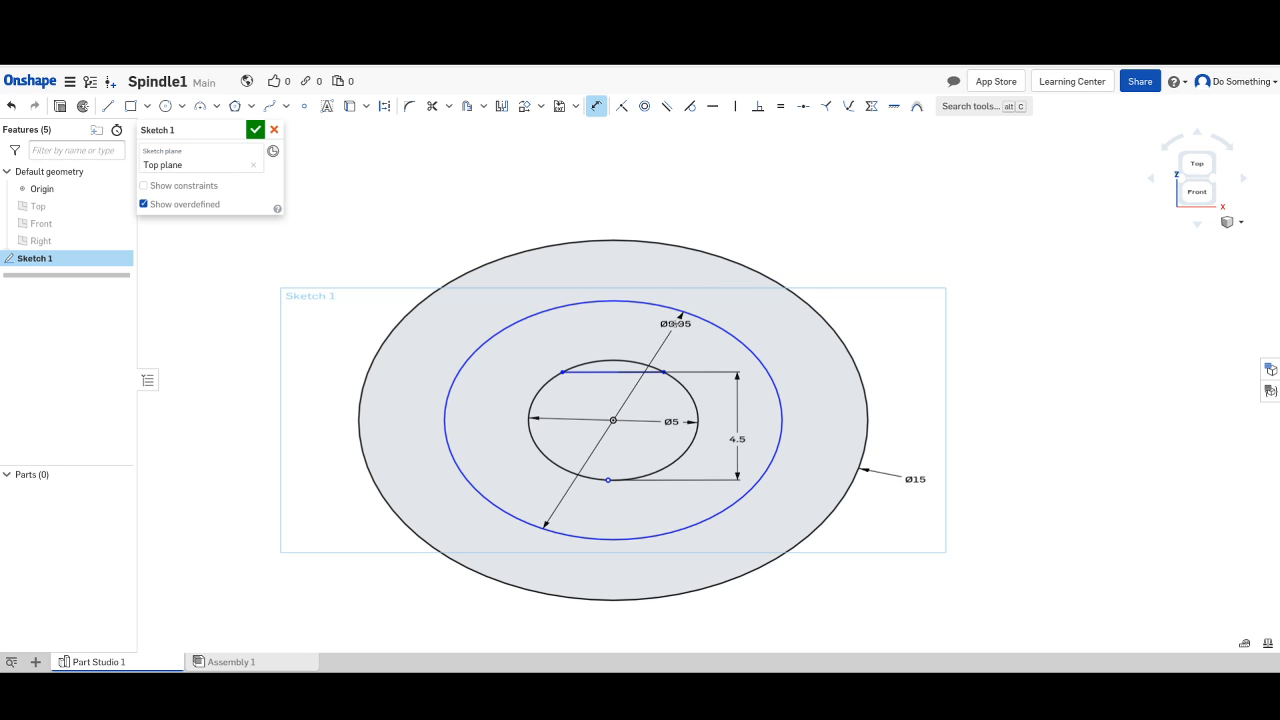
click(675, 327)
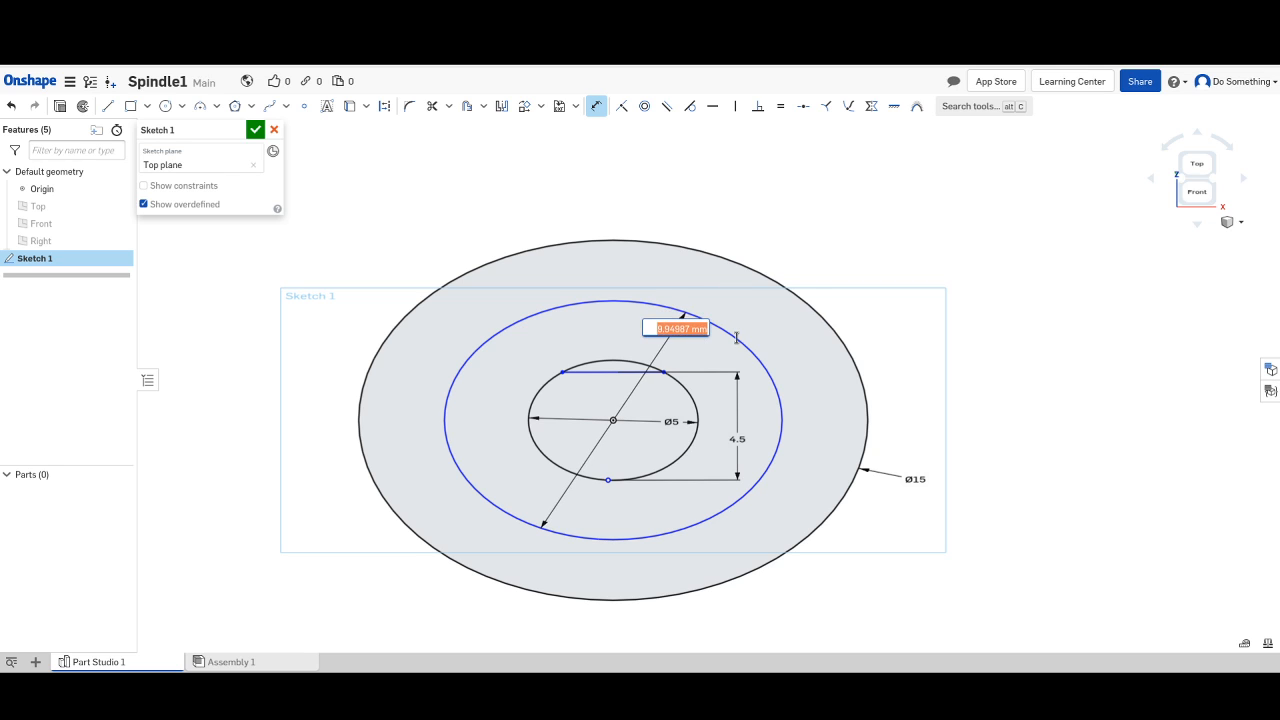
text(10)
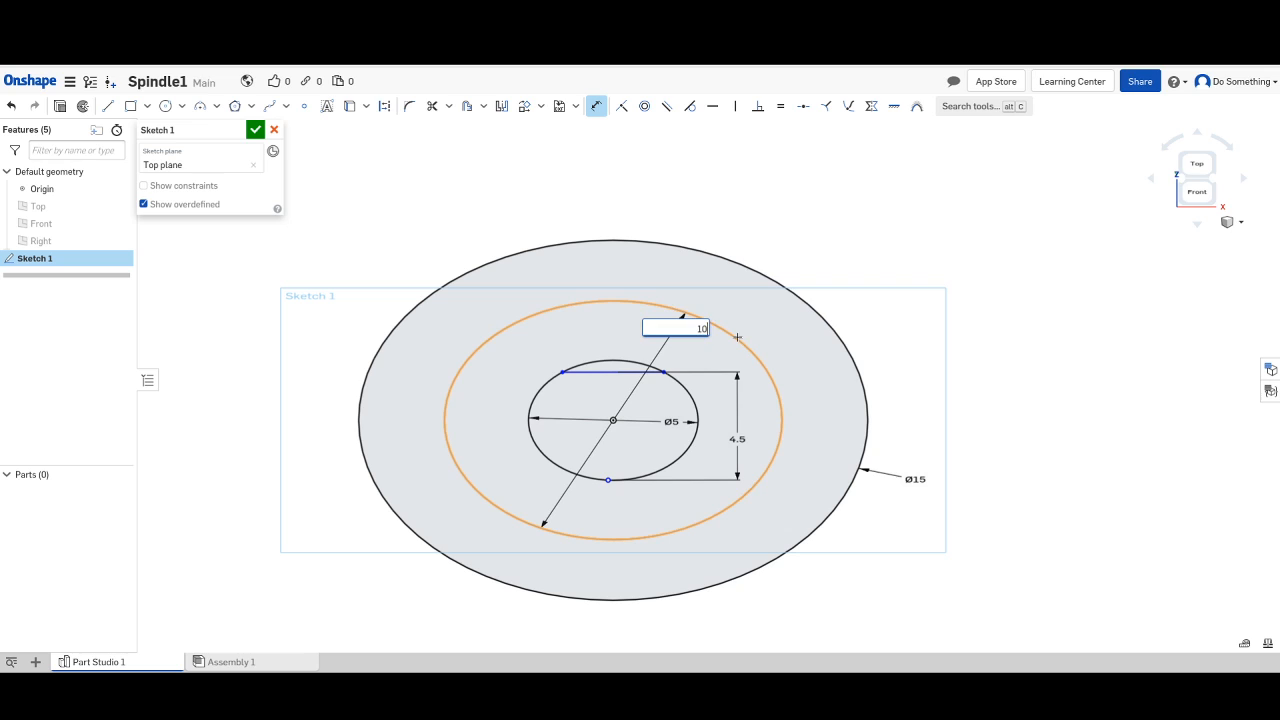
key(Escape)
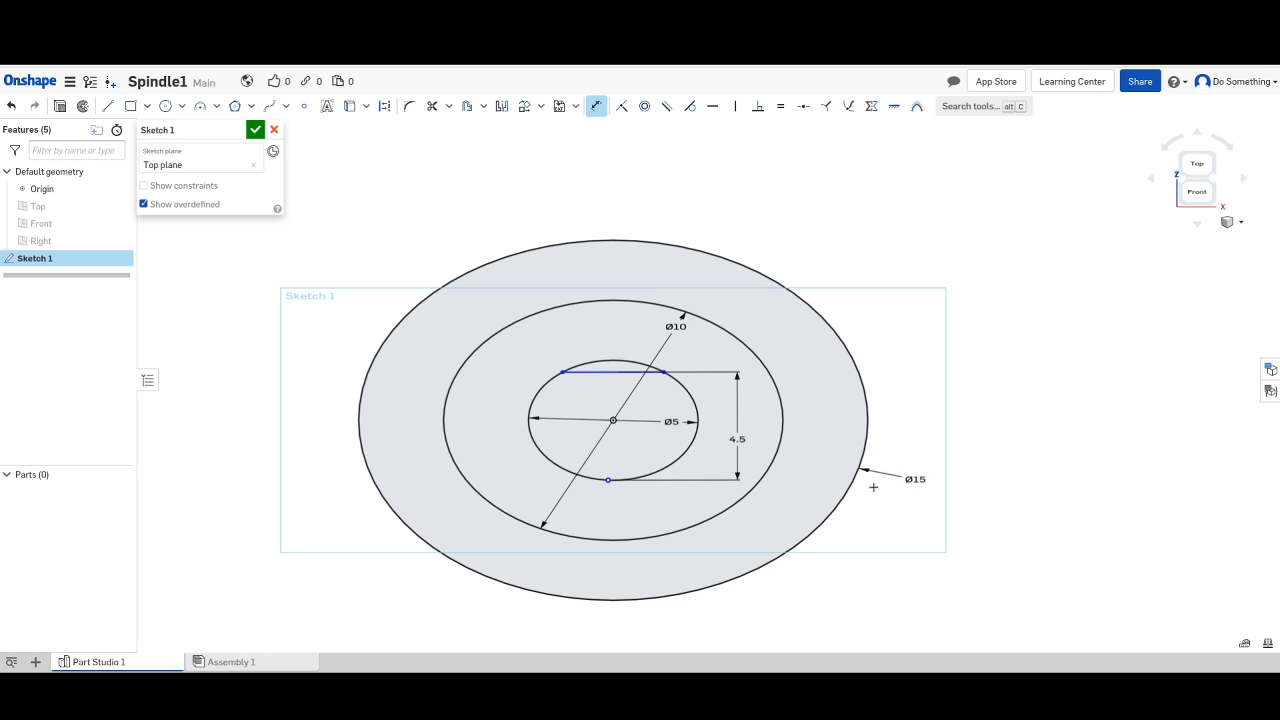
Set the outer circle's diameter to 25 mm.
double_click(915, 479)
text(25)
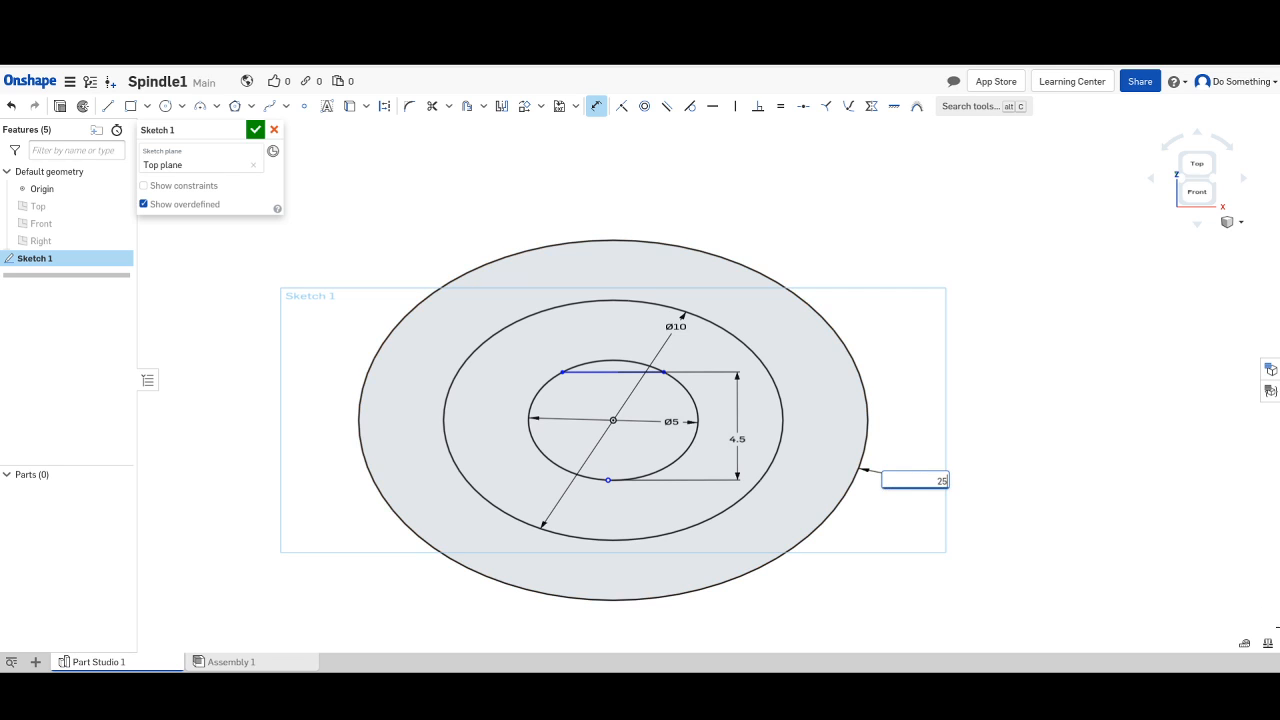
key(Escape)
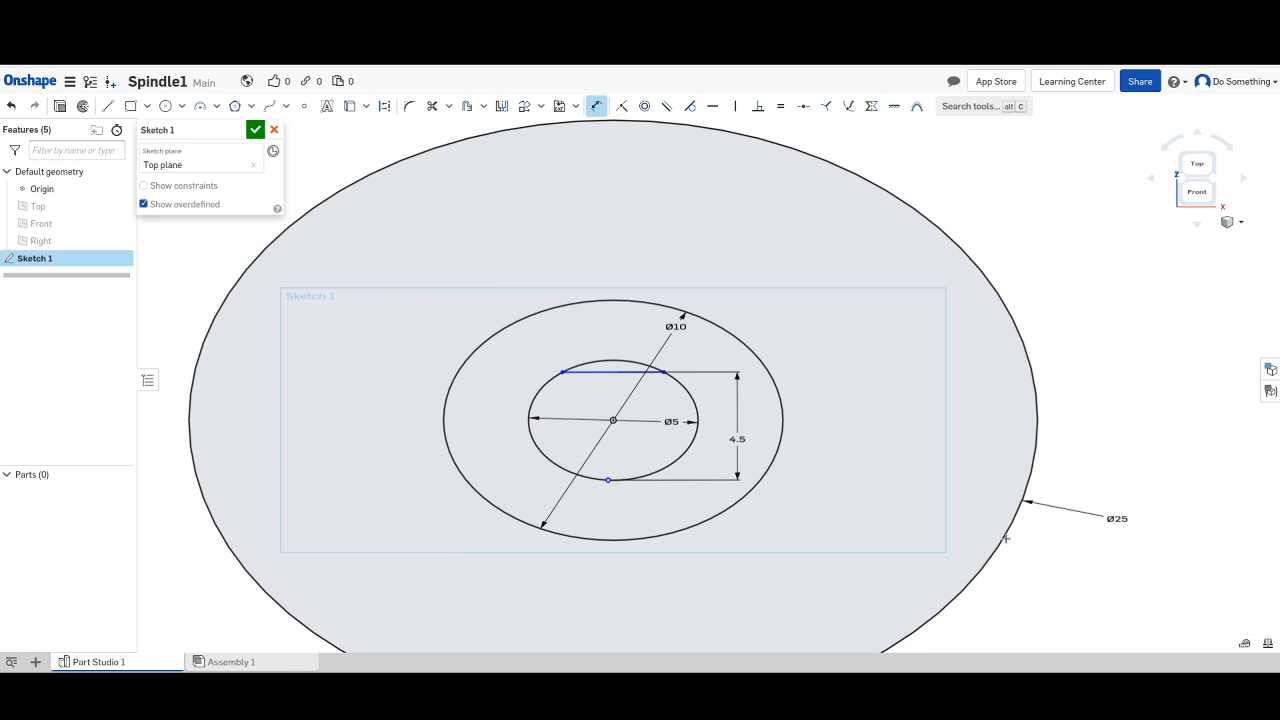
Finish Sketch 1 and extrude the ring between the 25 mm and 10 mm circles 1 mm as a new solid.
scroll(909, 466, down, 1)
scroll(909, 464, down, 1)
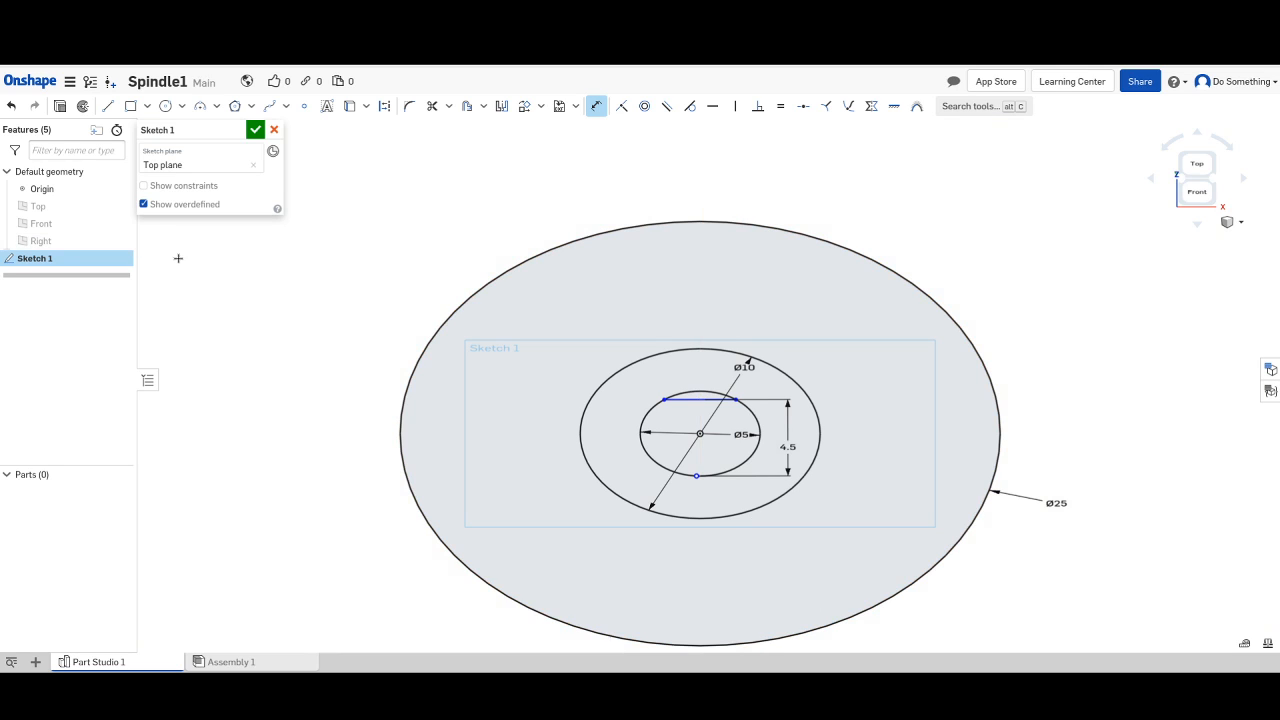
click(256, 129)
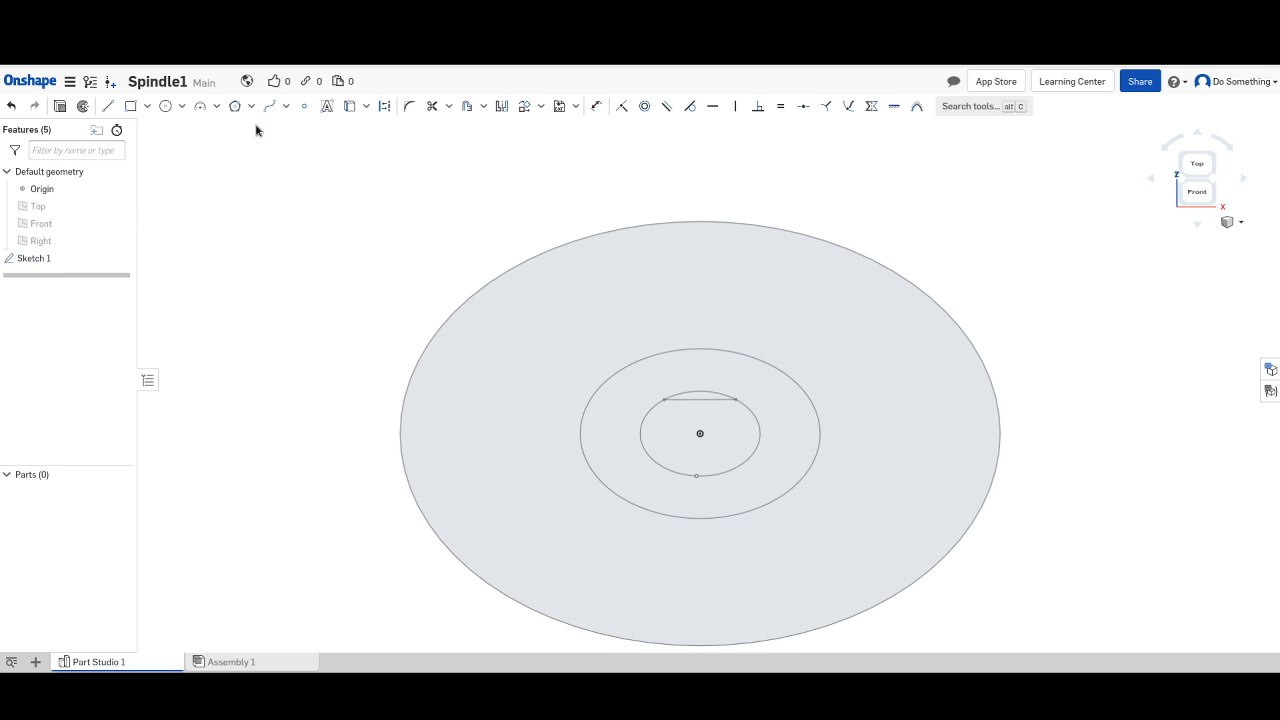
click(519, 369)
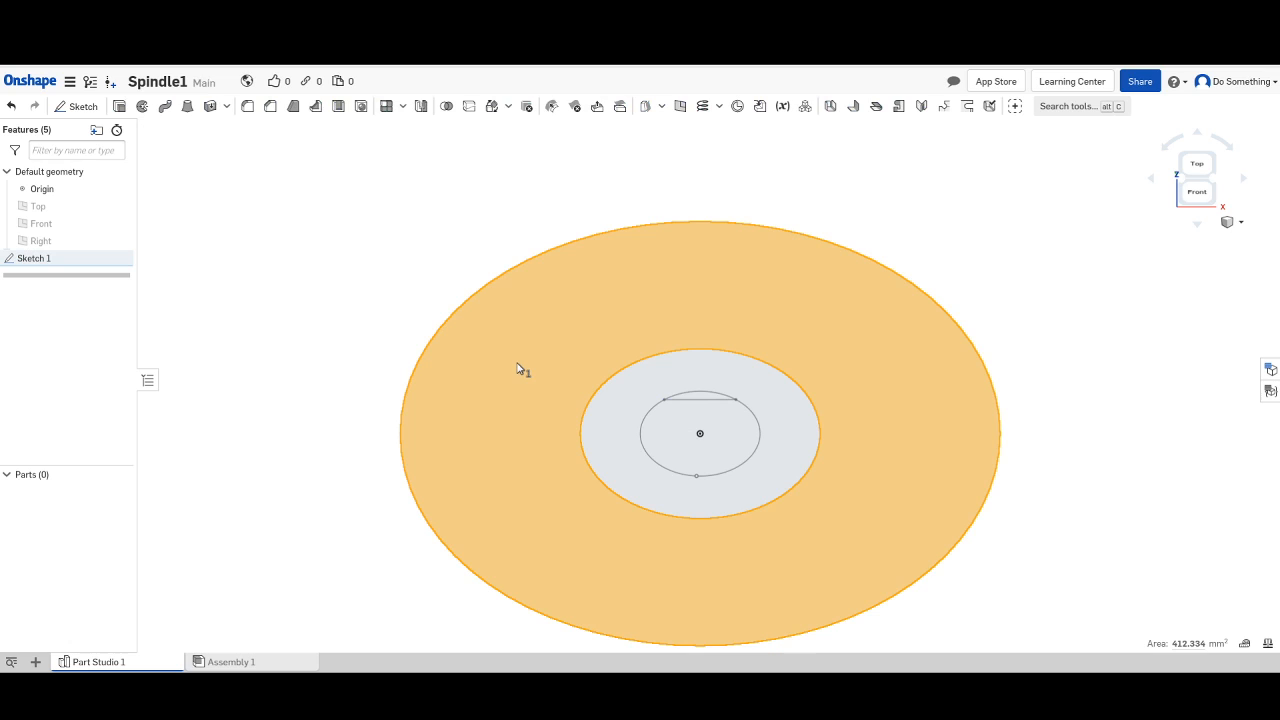
right_click(519, 367)
click(120, 106)
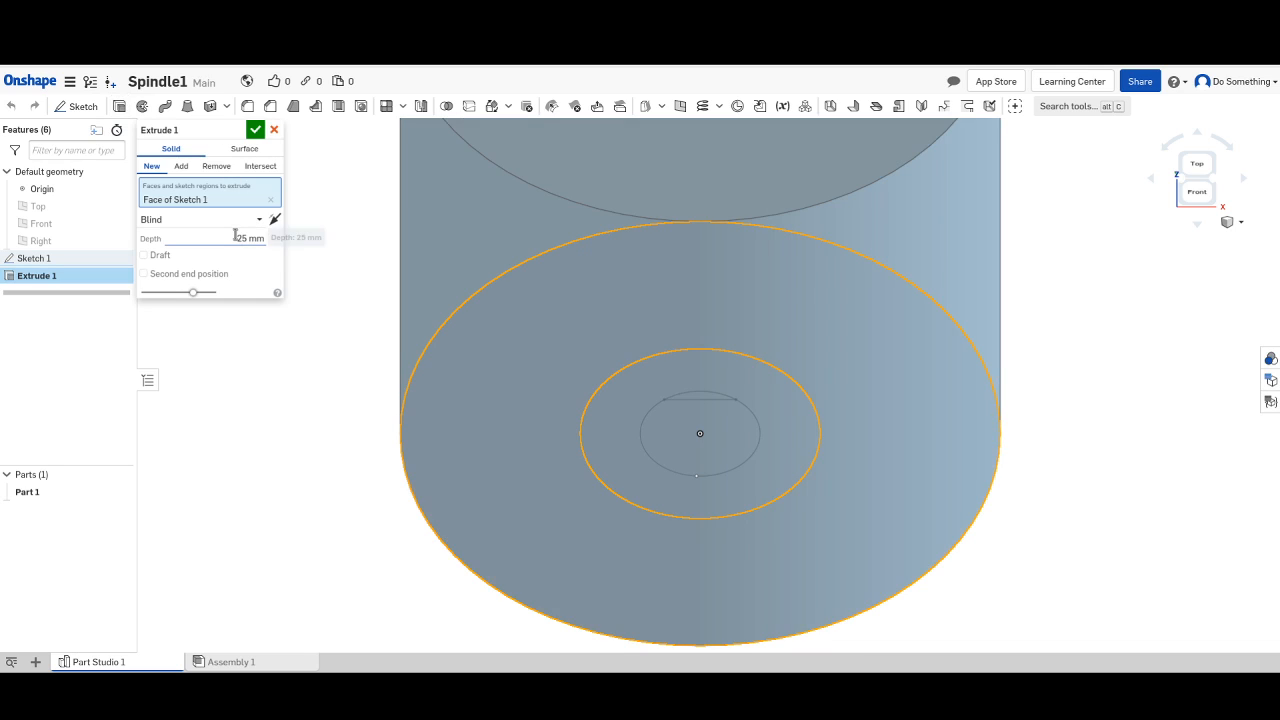
click(240, 238)
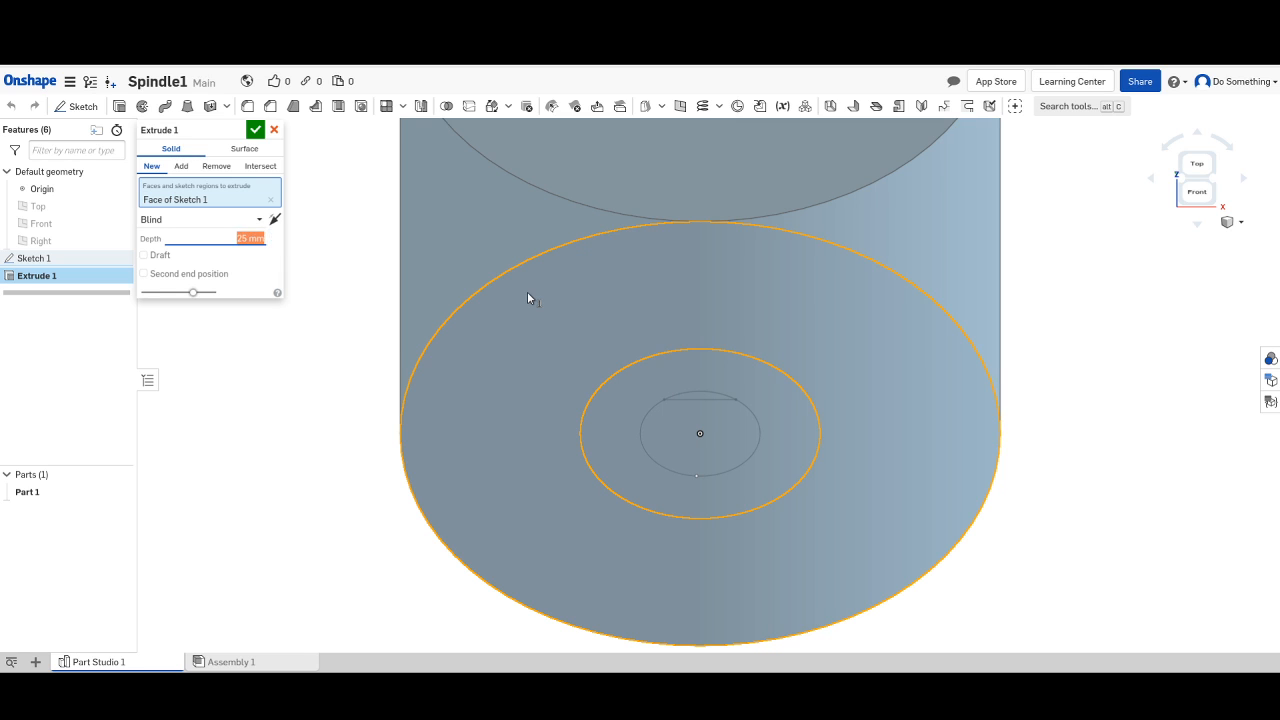
text(1)
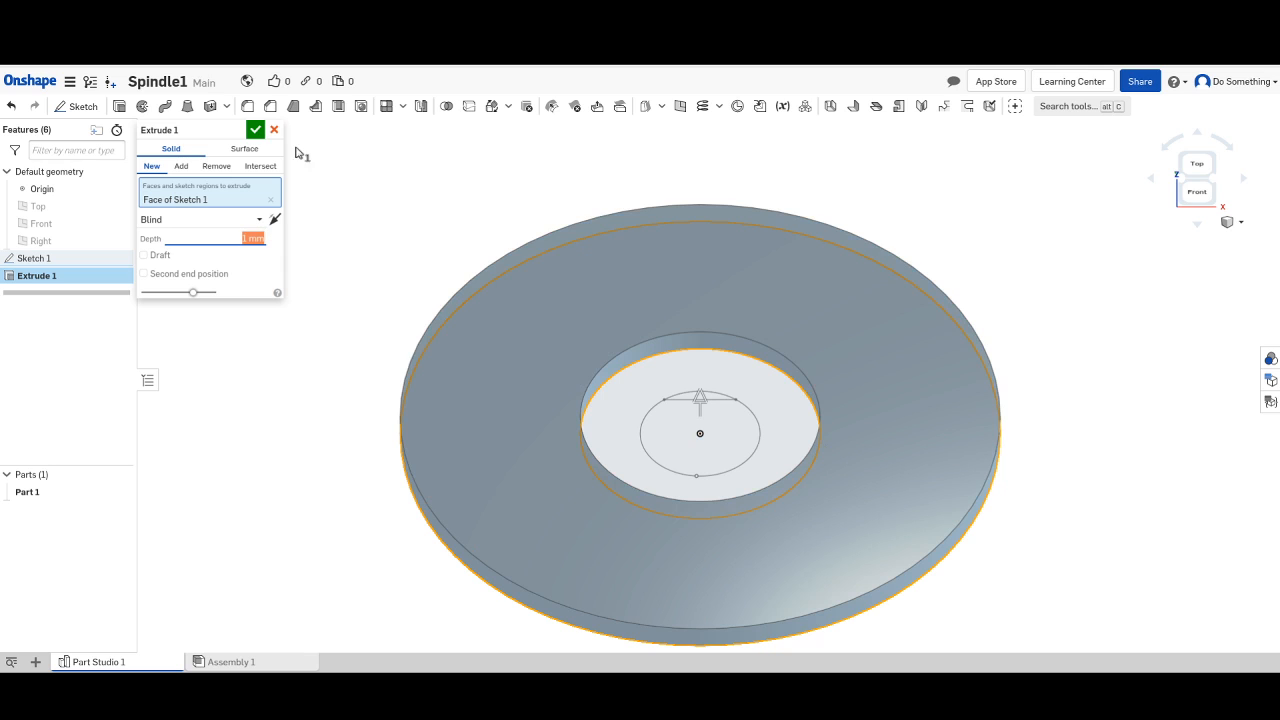
click(261, 132)
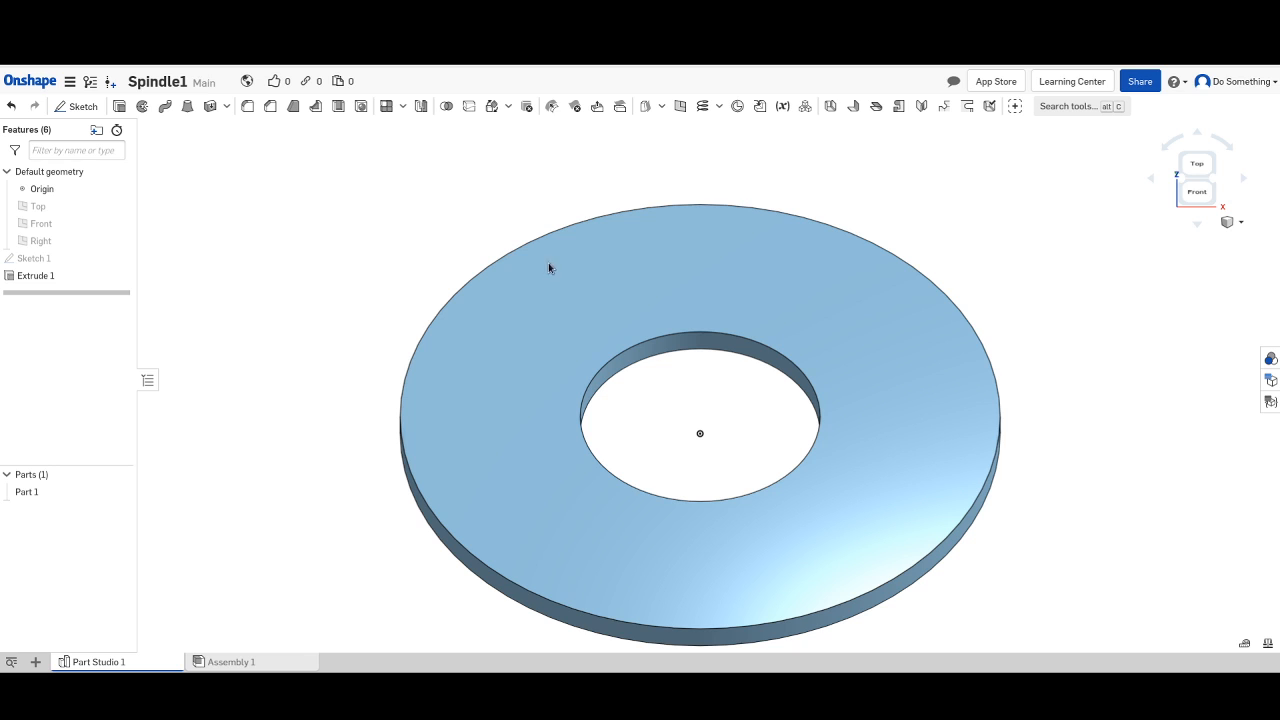
Make the hidden Sketch 1 visible again.
click(32, 258)
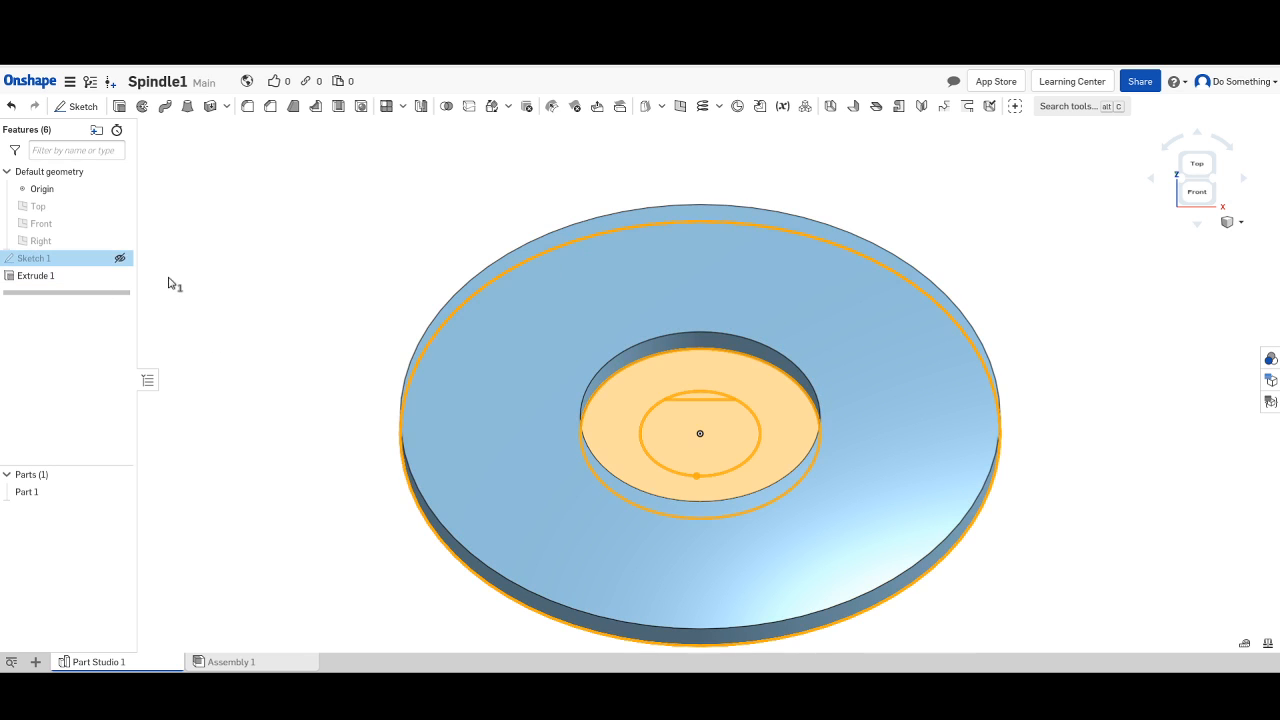
click(661, 376)
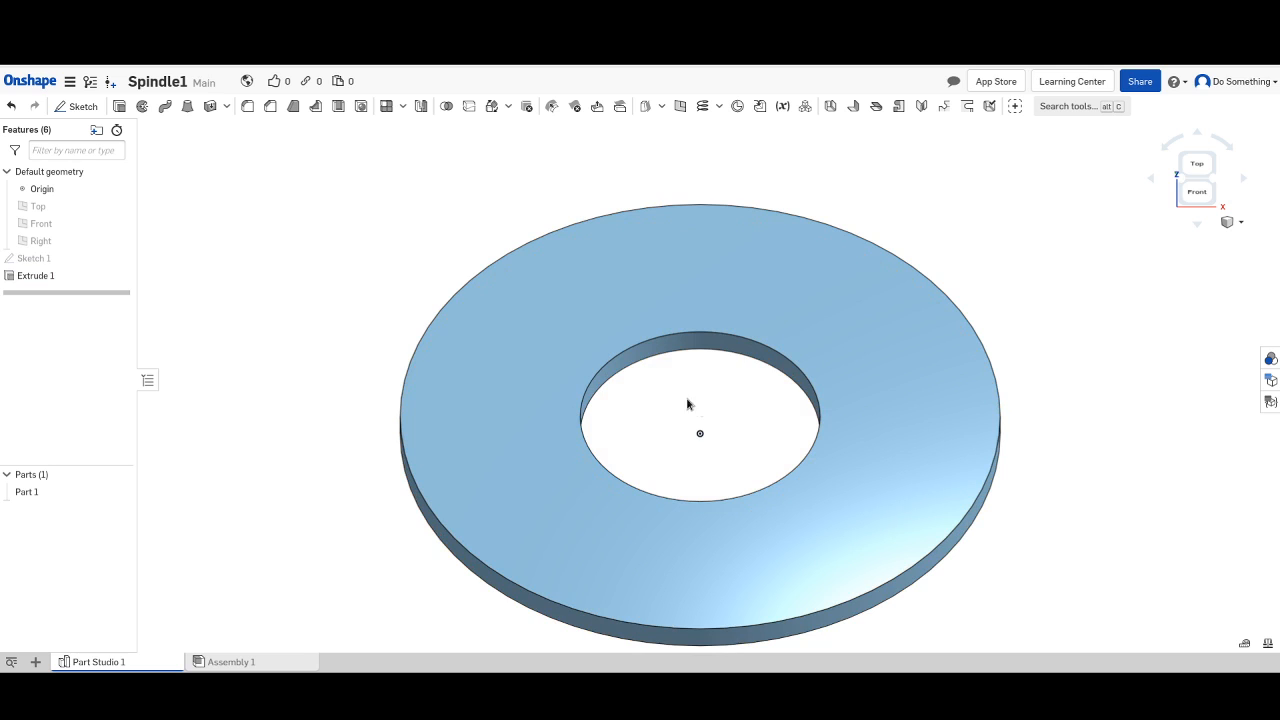
click(38, 262)
double_click(38, 262)
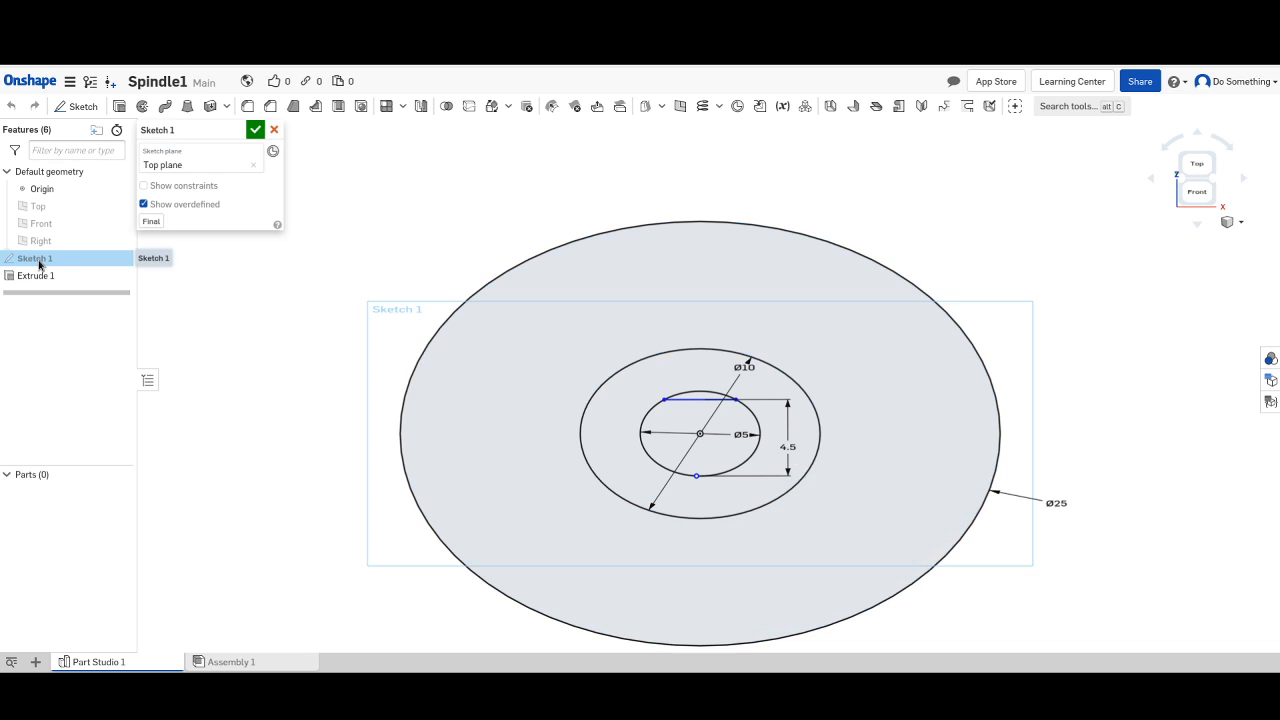
click(256, 131)
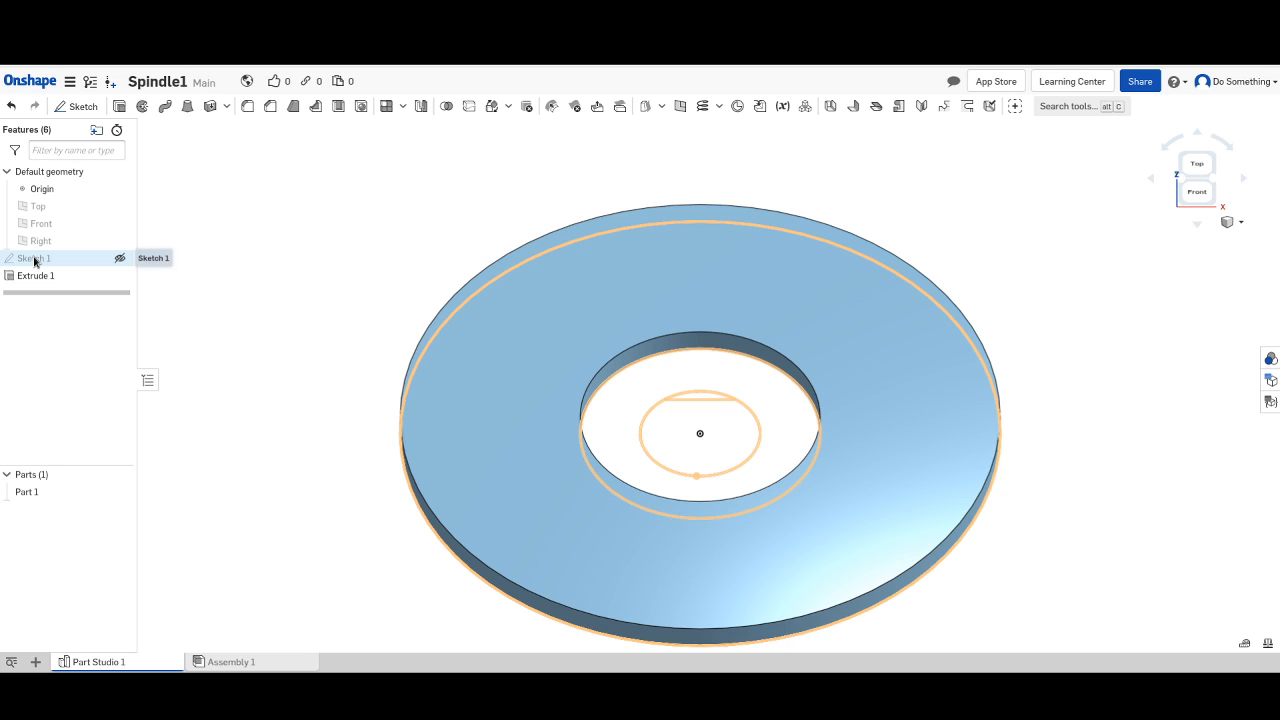
click(120, 259)
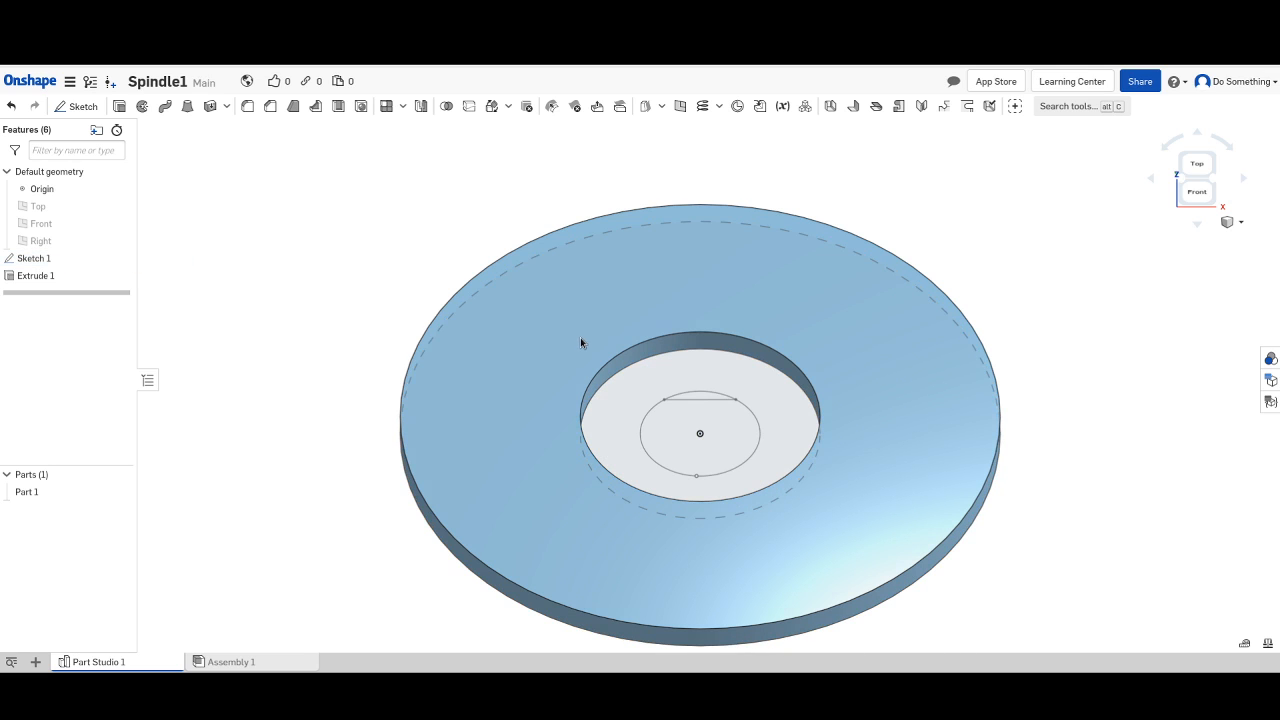
Extrude the ring between the 10 mm and 5 mm circles together with the small segment above the flat line 15 mm, adding to Part 1.
click(645, 388)
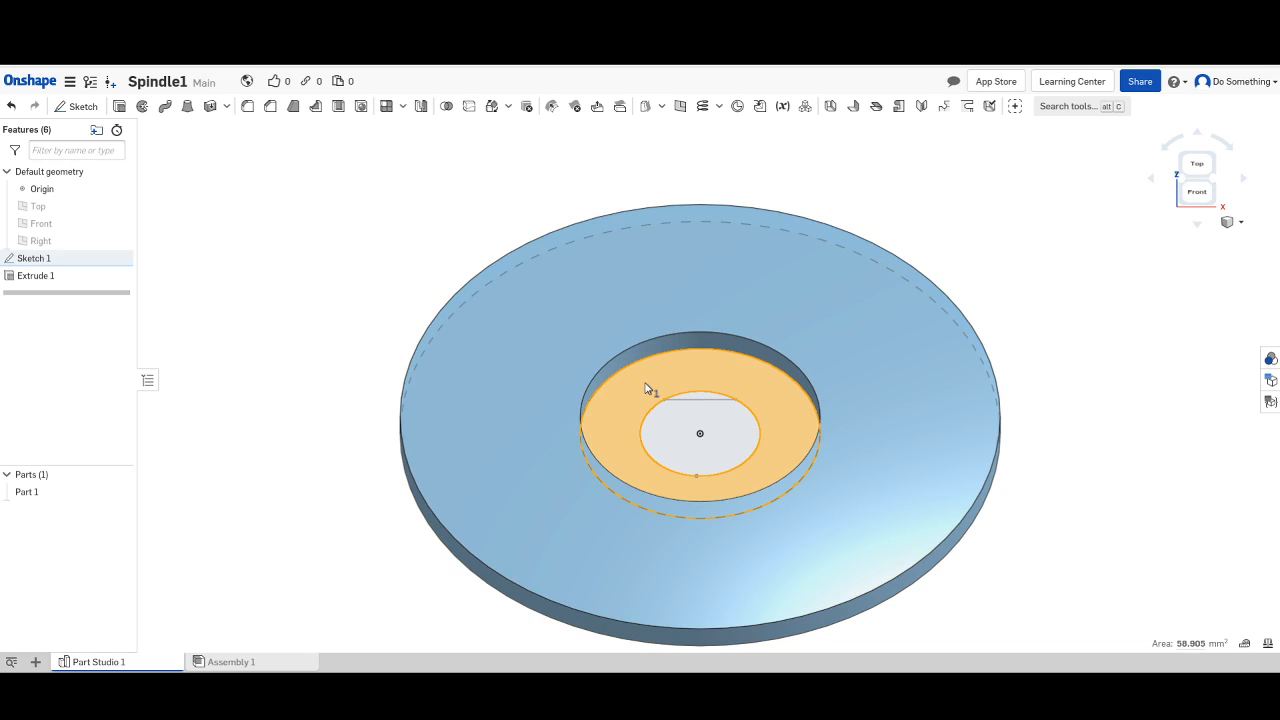
right_click(711, 400)
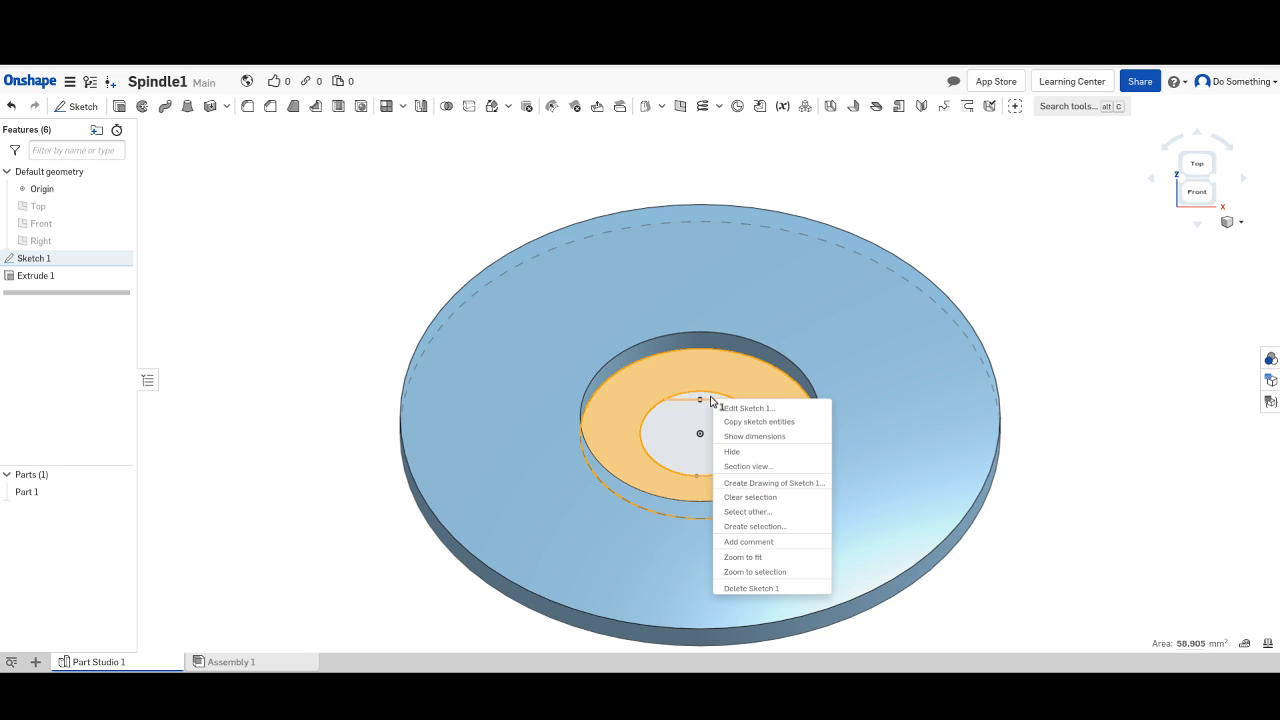
key(Escape)
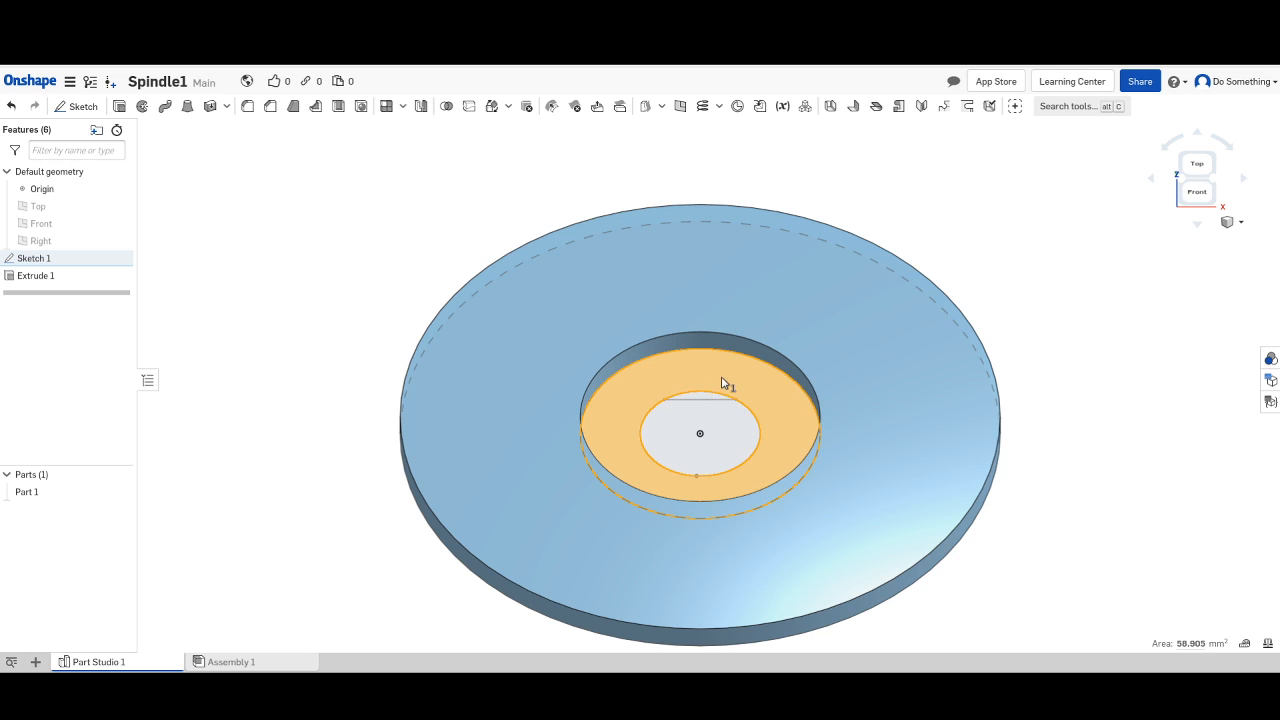
scroll(712, 415, up, 5)
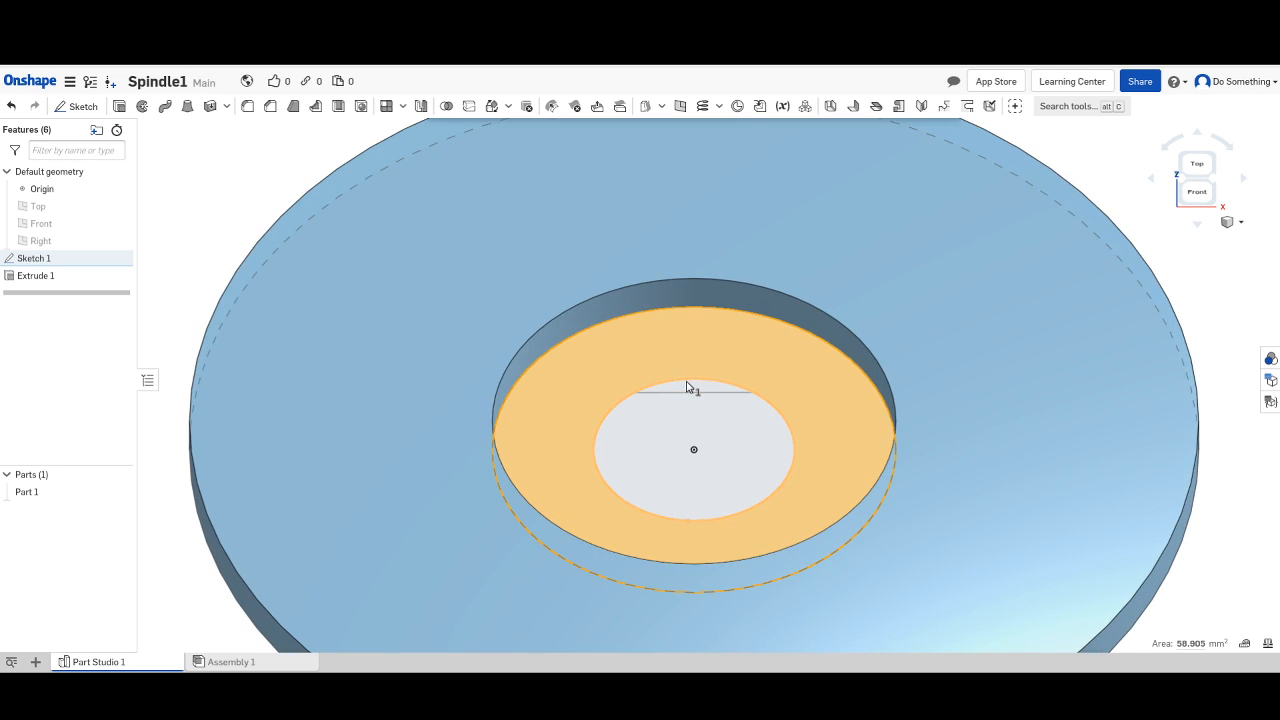
right_click(694, 389)
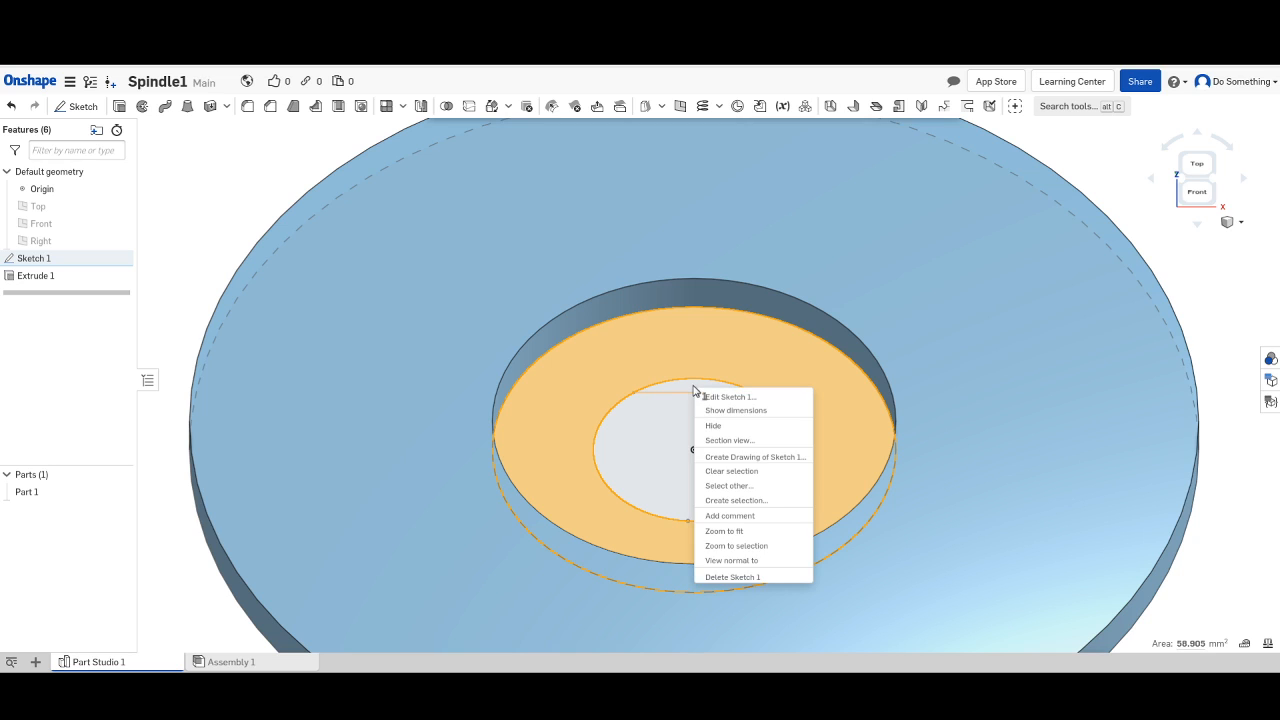
click(691, 390)
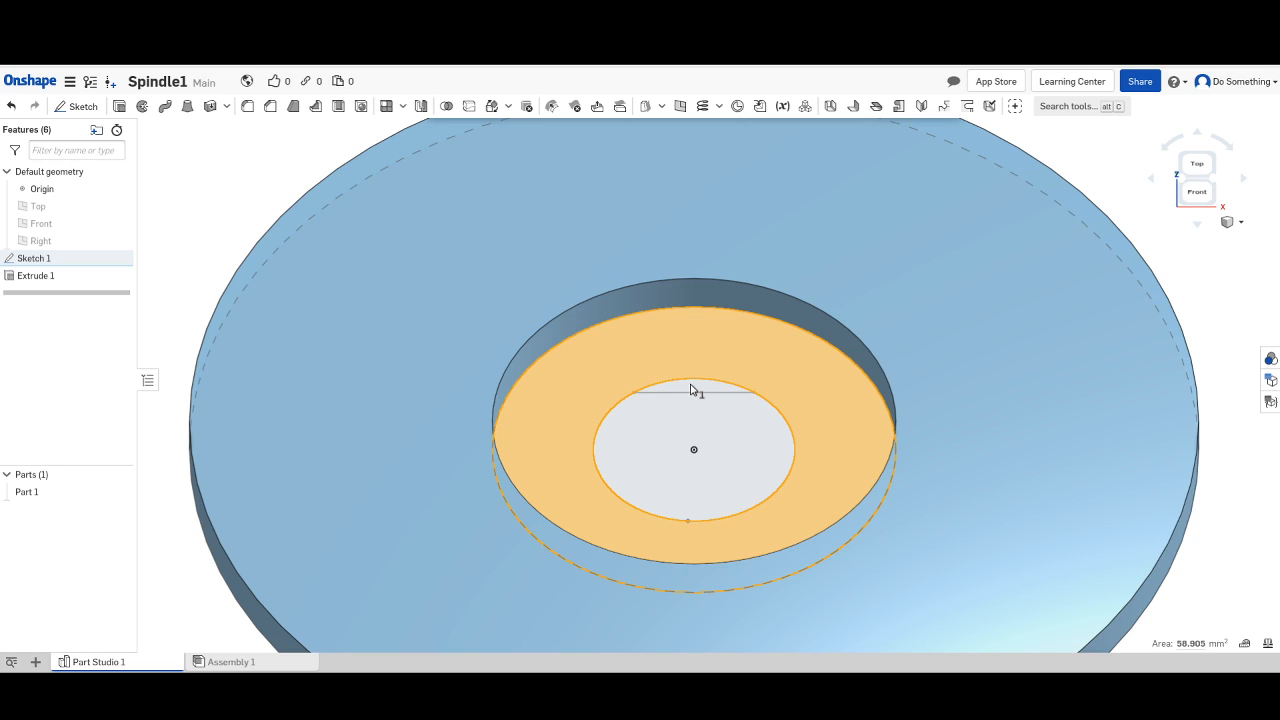
click(690, 391)
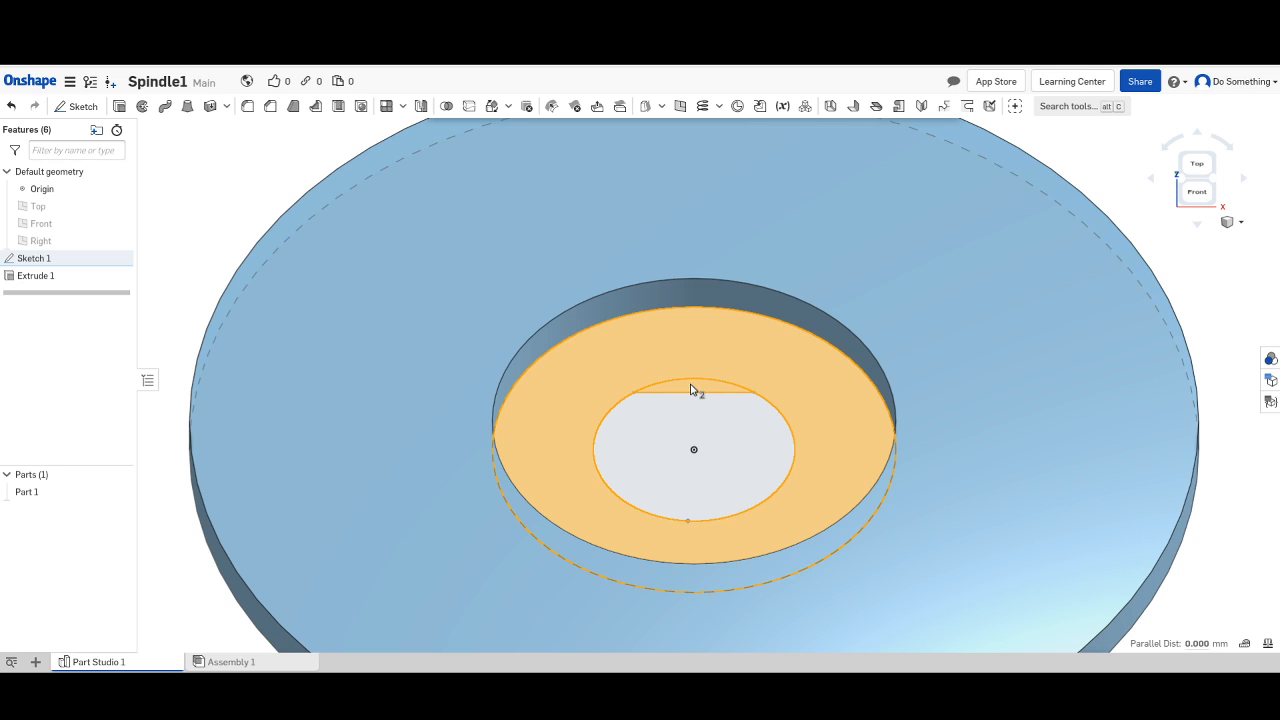
scroll(690, 390, down, 3)
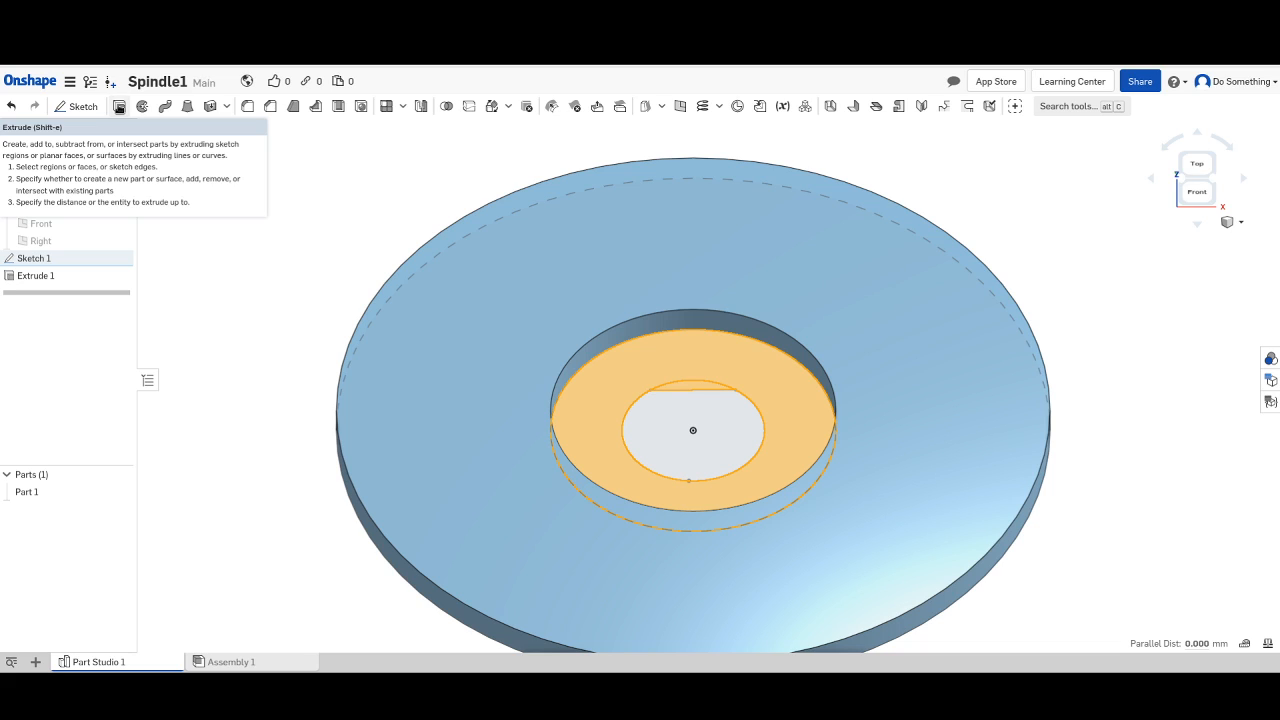
click(120, 107)
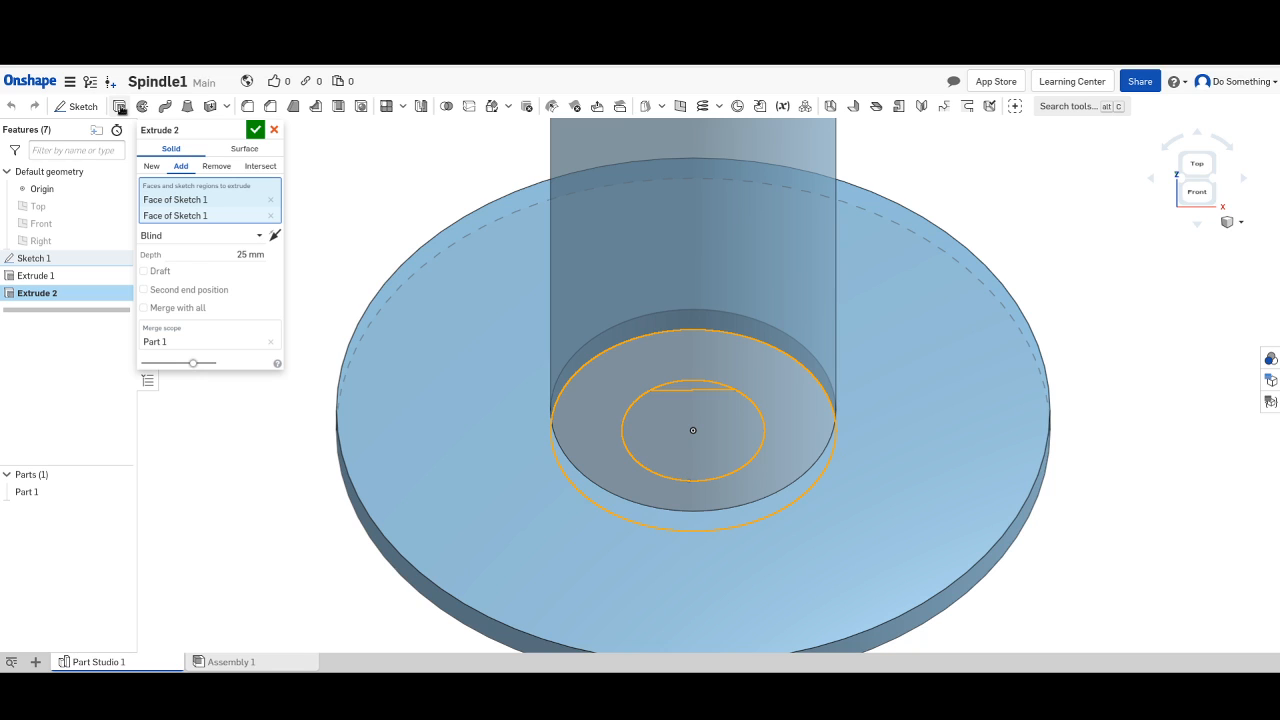
click(236, 255)
text(15)
key(Return)
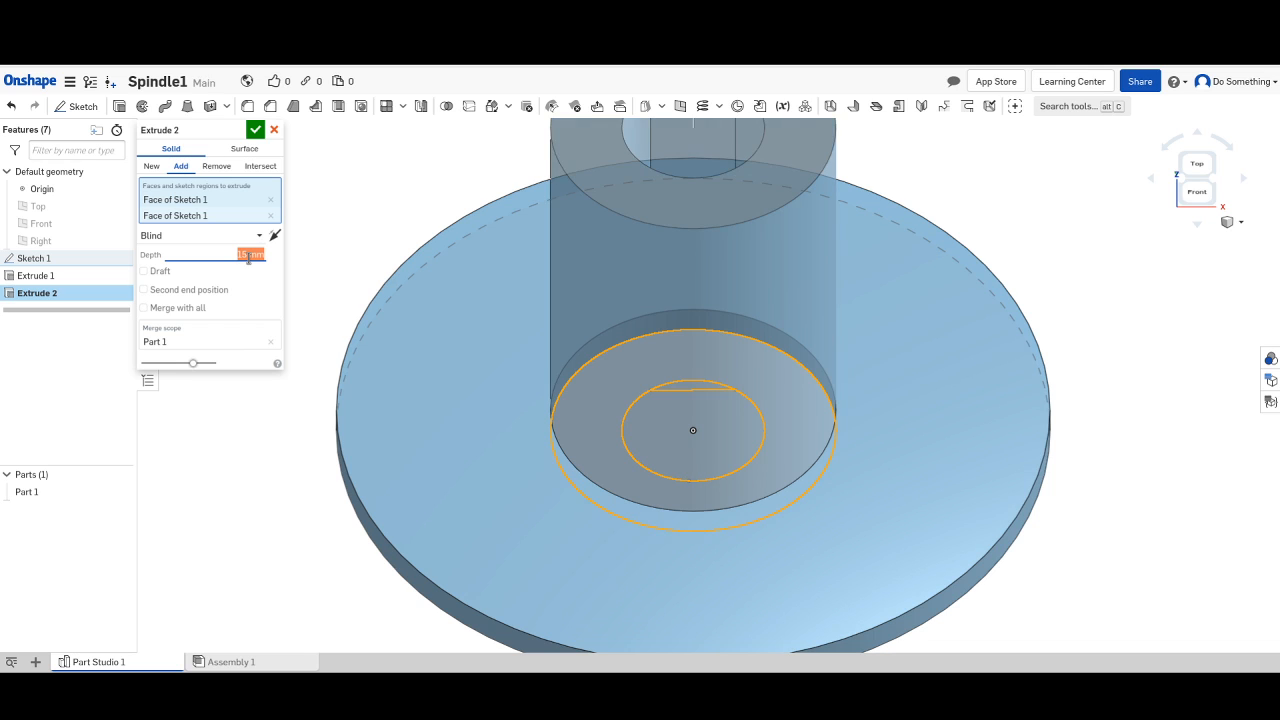
click(256, 130)
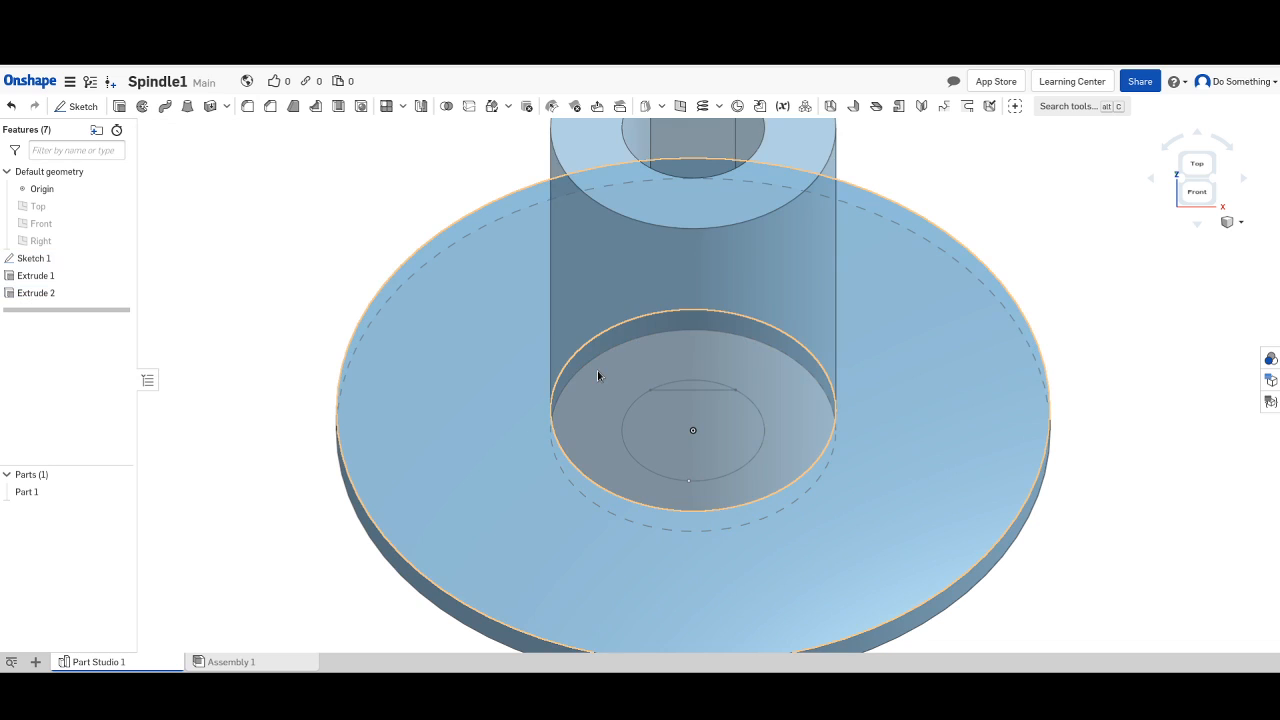
Examine the spindle's cylindrical shaft, D-shaped hole and base flange from close up and as a whole.
scroll(665, 355, down, 3)
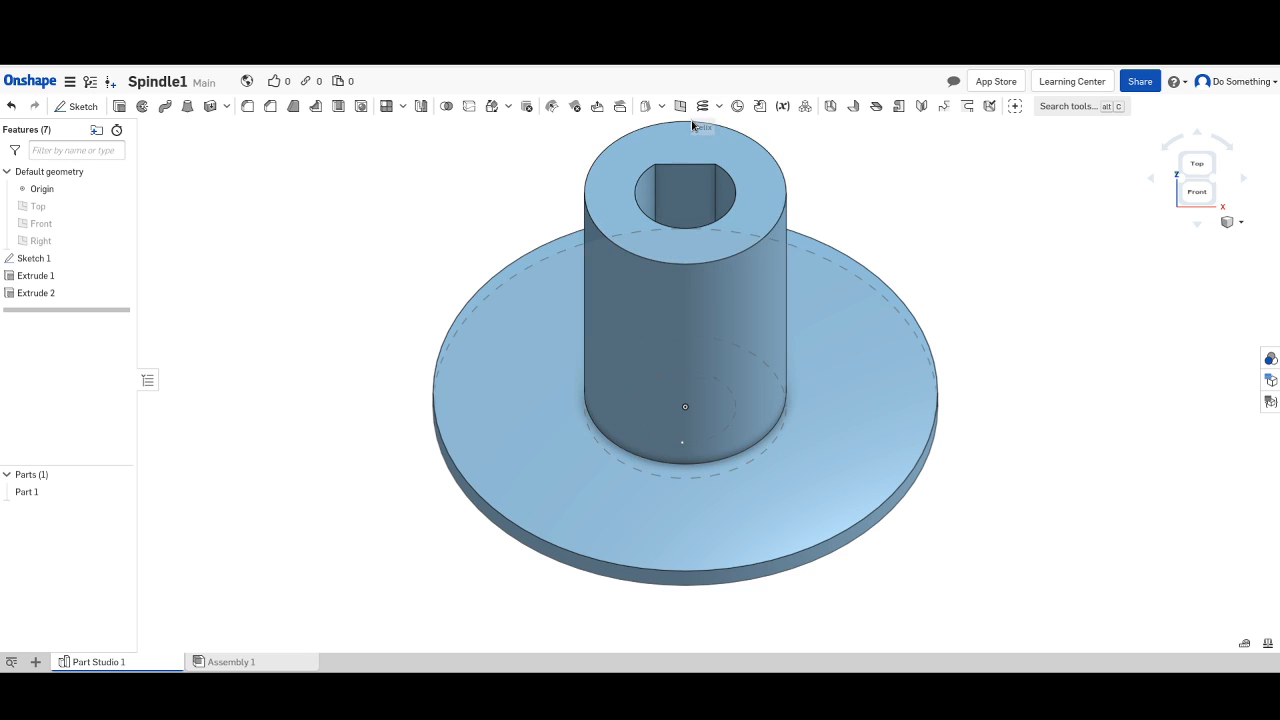
scroll(675, 128, up, 3)
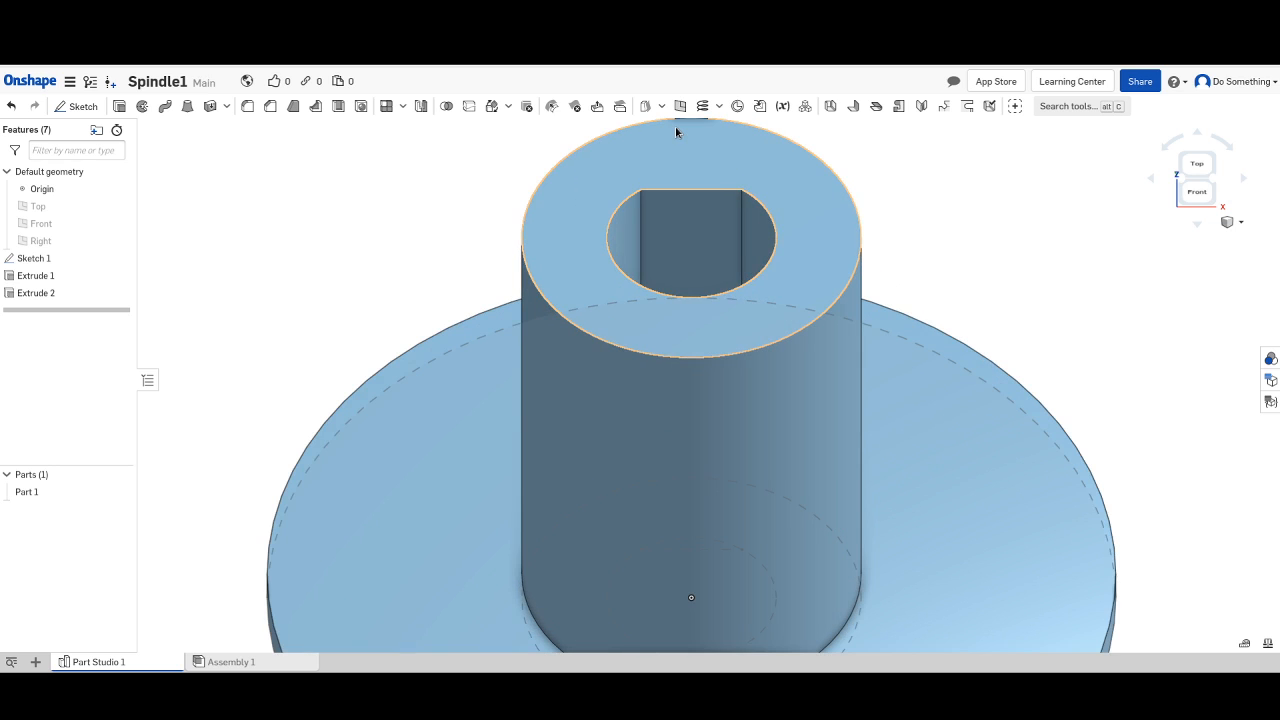
scroll(676, 131, down, 5)
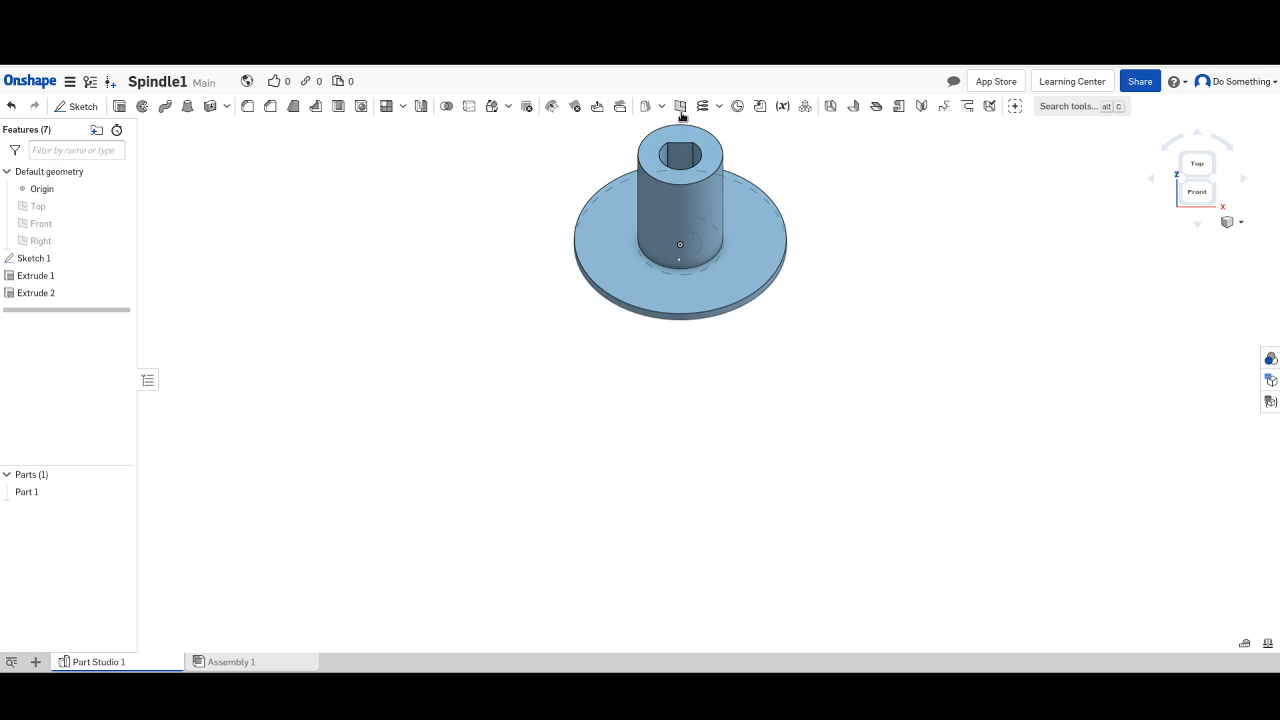
scroll(681, 124, up, 5)
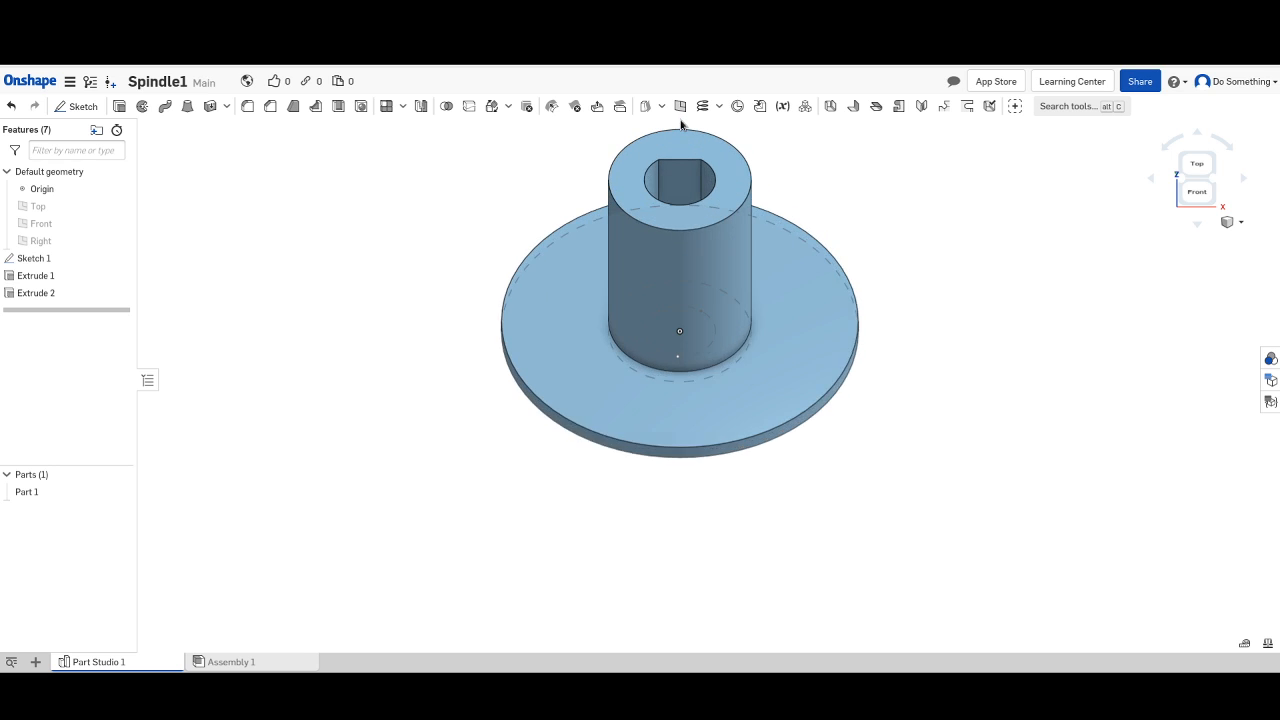
scroll(683, 128, up, 2)
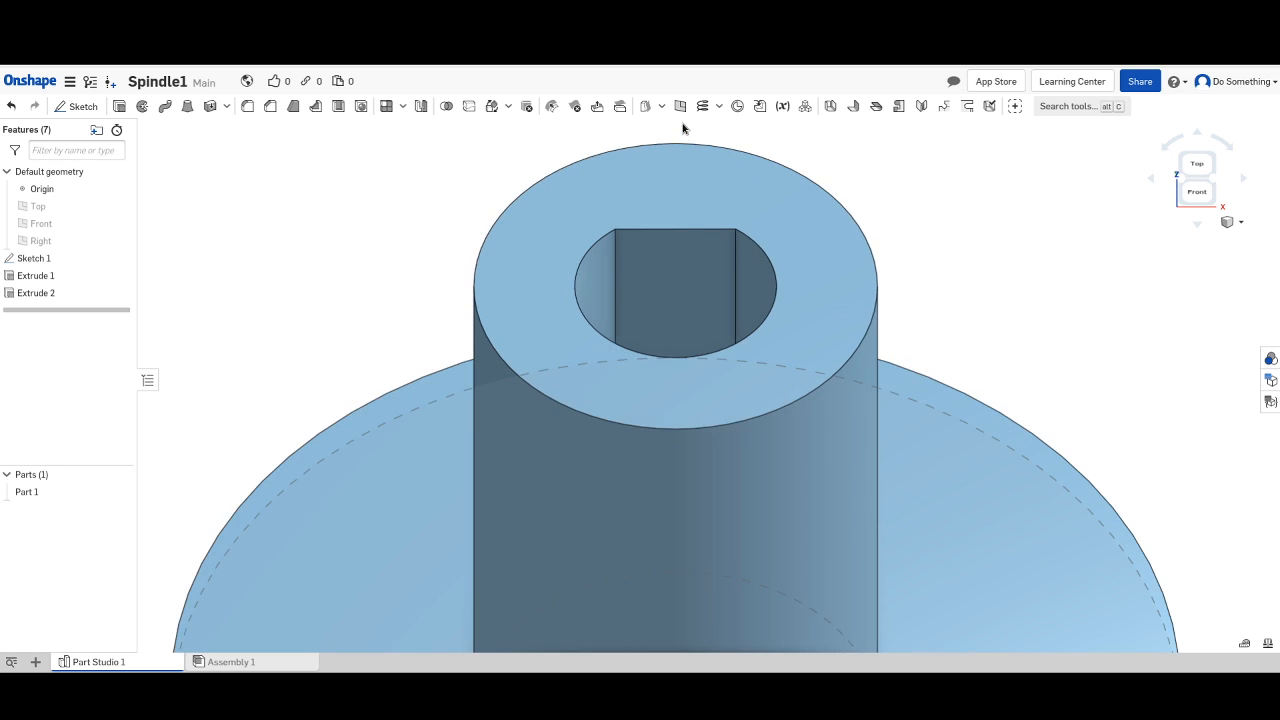
scroll(683, 128, down, 7)
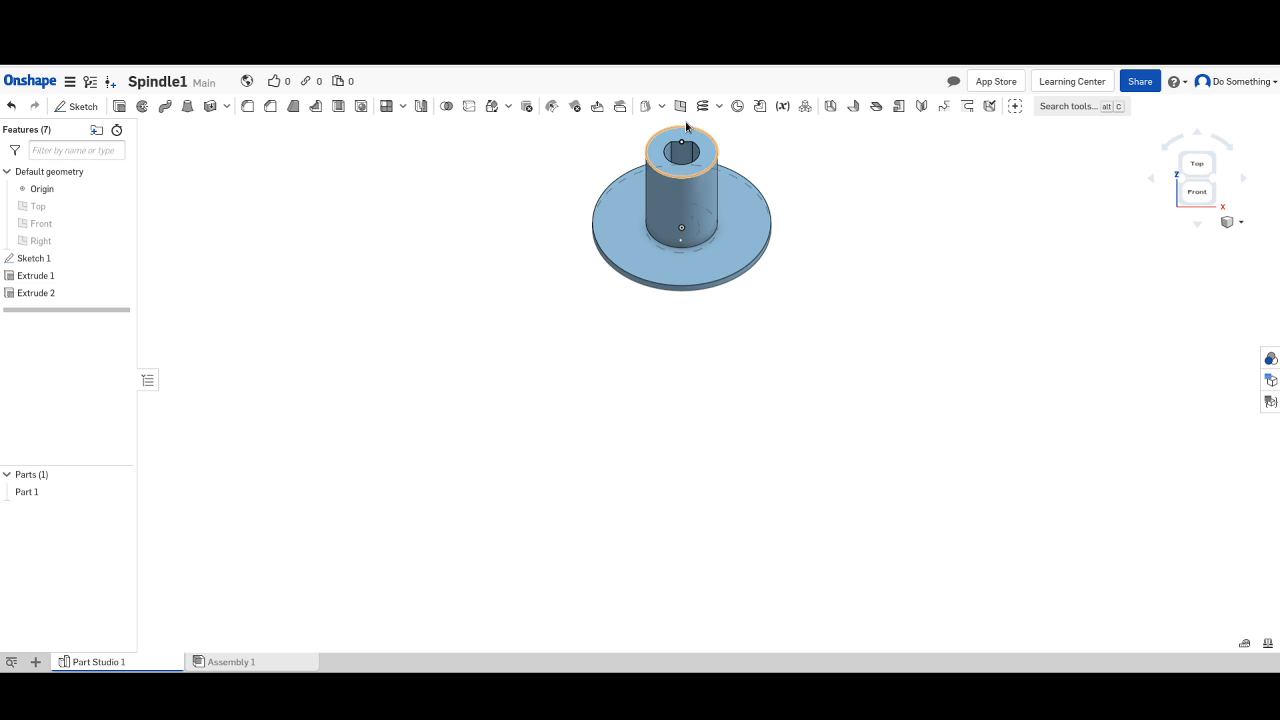
scroll(685, 125, up, 3)
scroll(685, 125, up, 6)
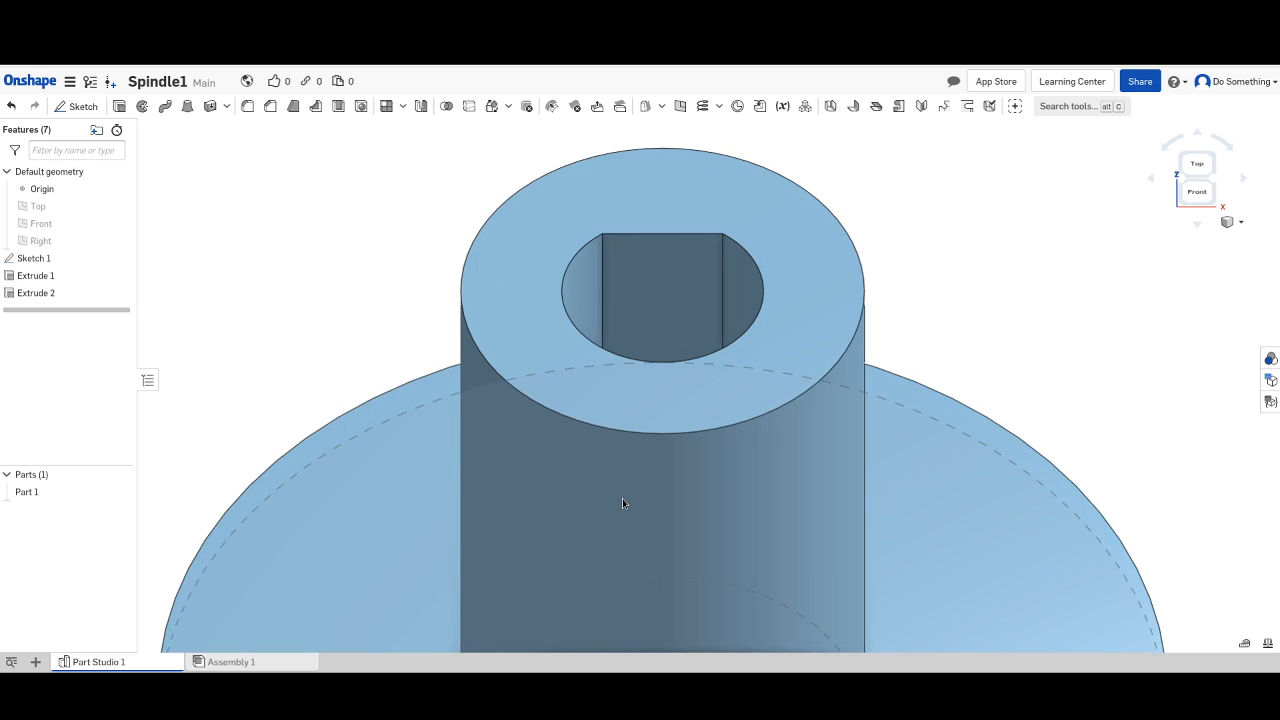
scroll(618, 574, down, 5)
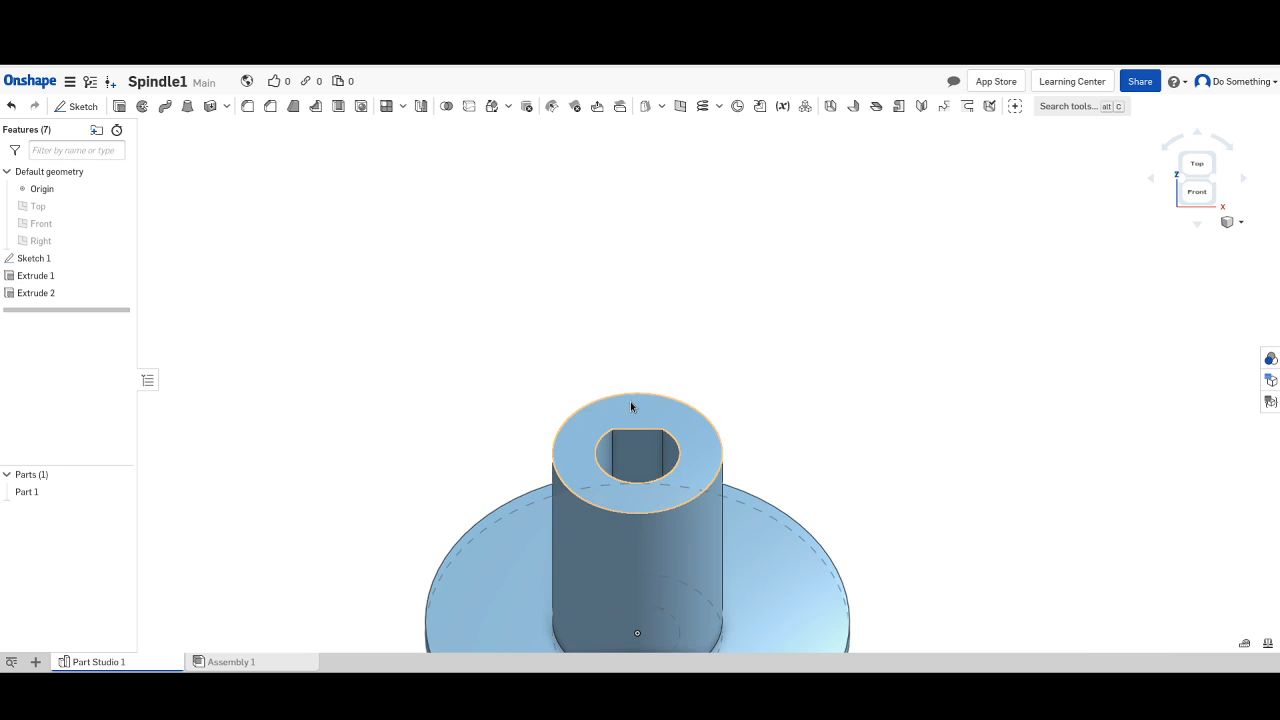
scroll(634, 430, up, 3)
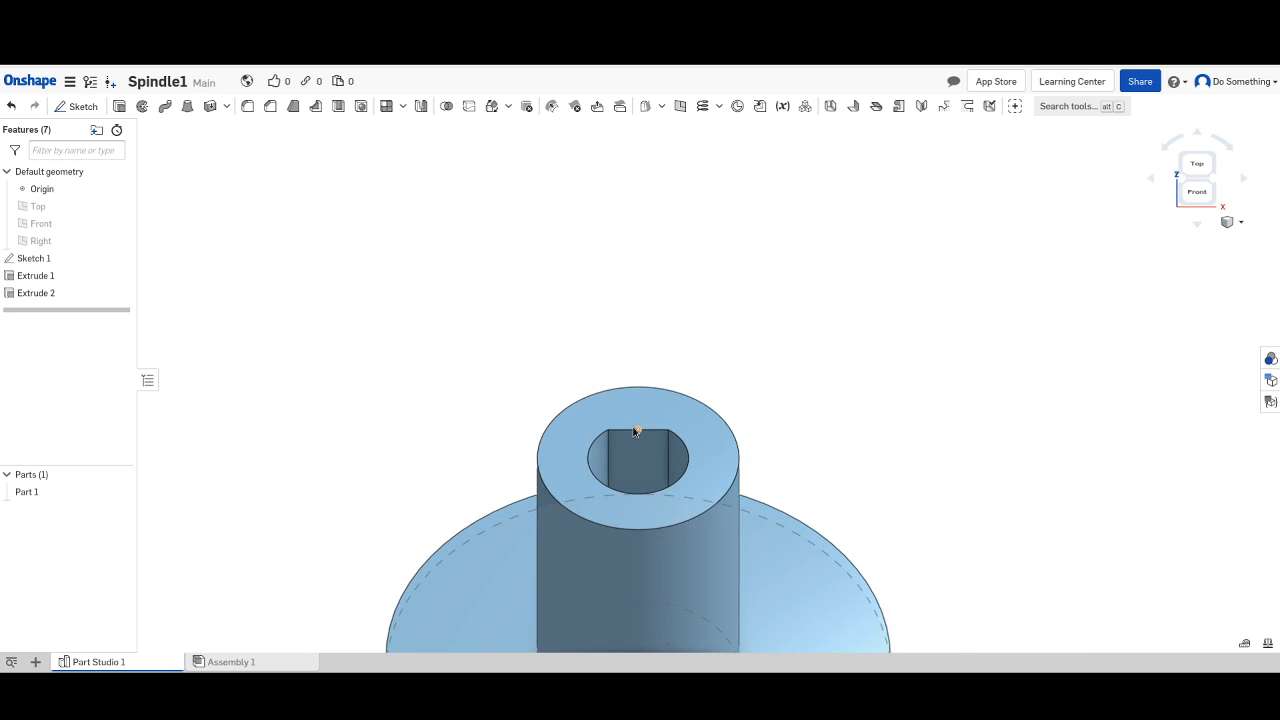
scroll(634, 430, down, 9)
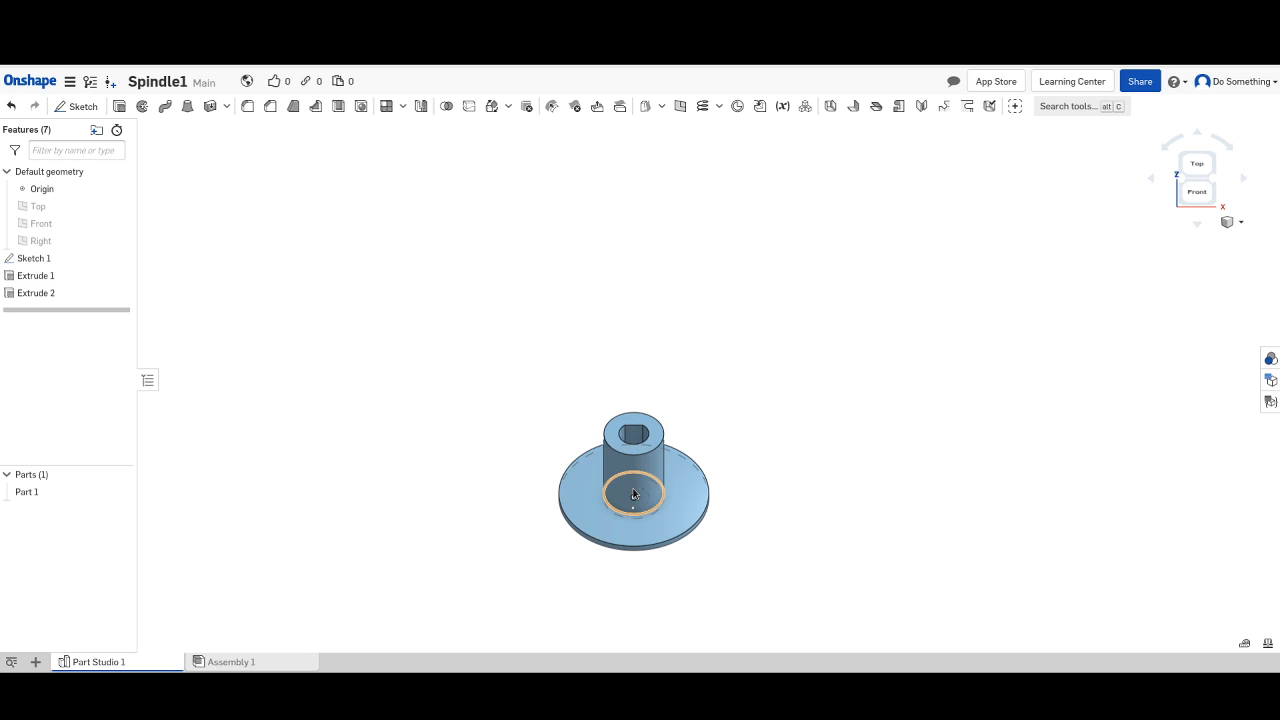
scroll(634, 491, up, 2)
scroll(634, 493, up, 2)
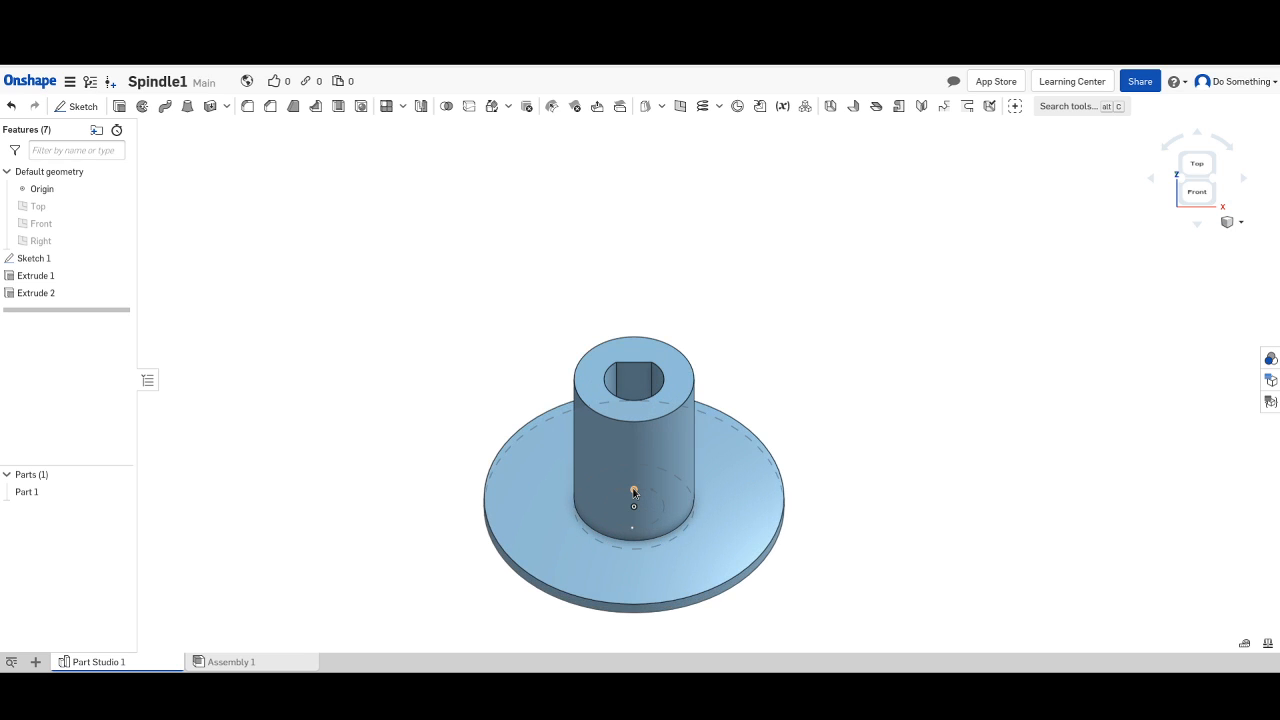
scroll(634, 491, up, 1)
scroll(634, 491, up, 1)
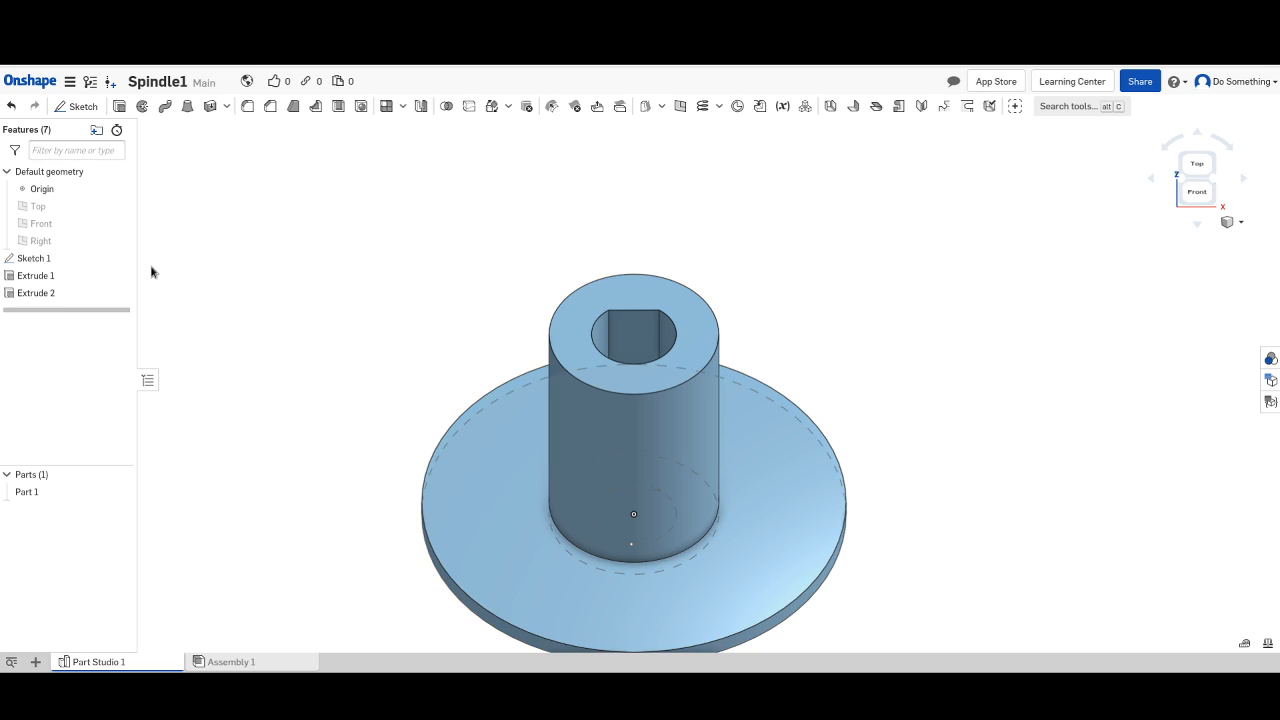
Create an empty sketch on the top annular face of the shaft and finish it.
click(80, 107)
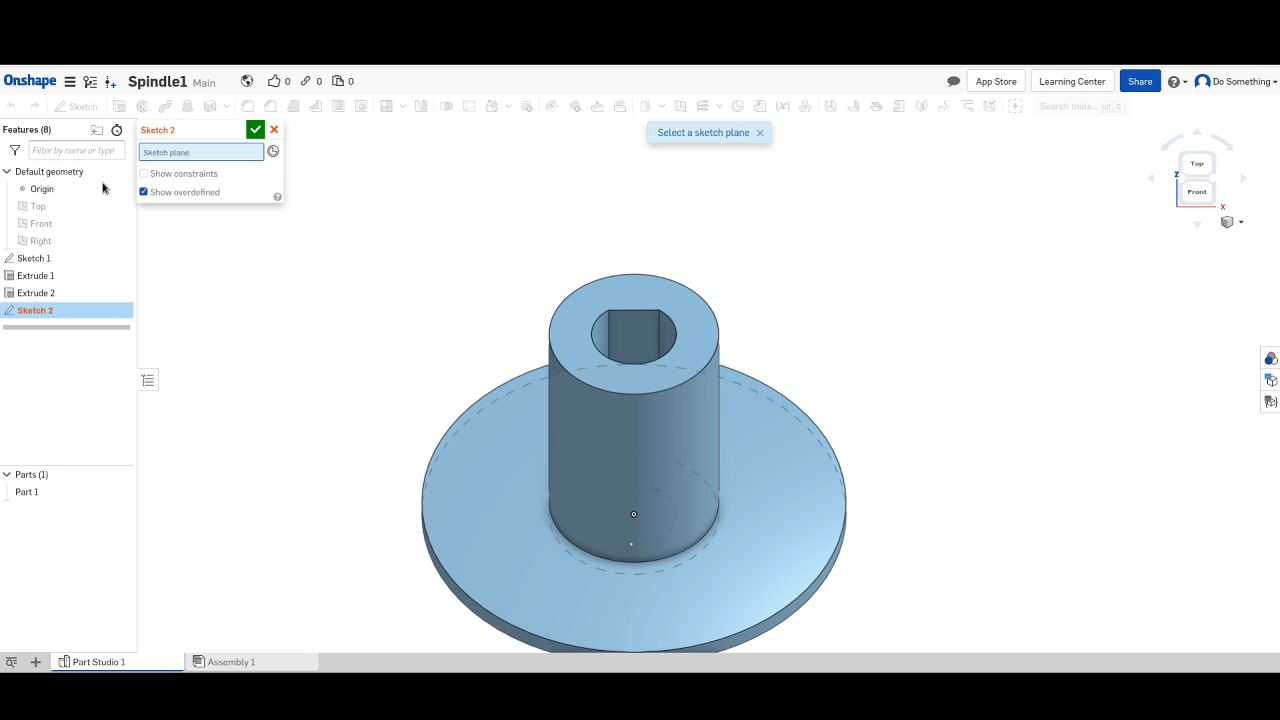
click(586, 299)
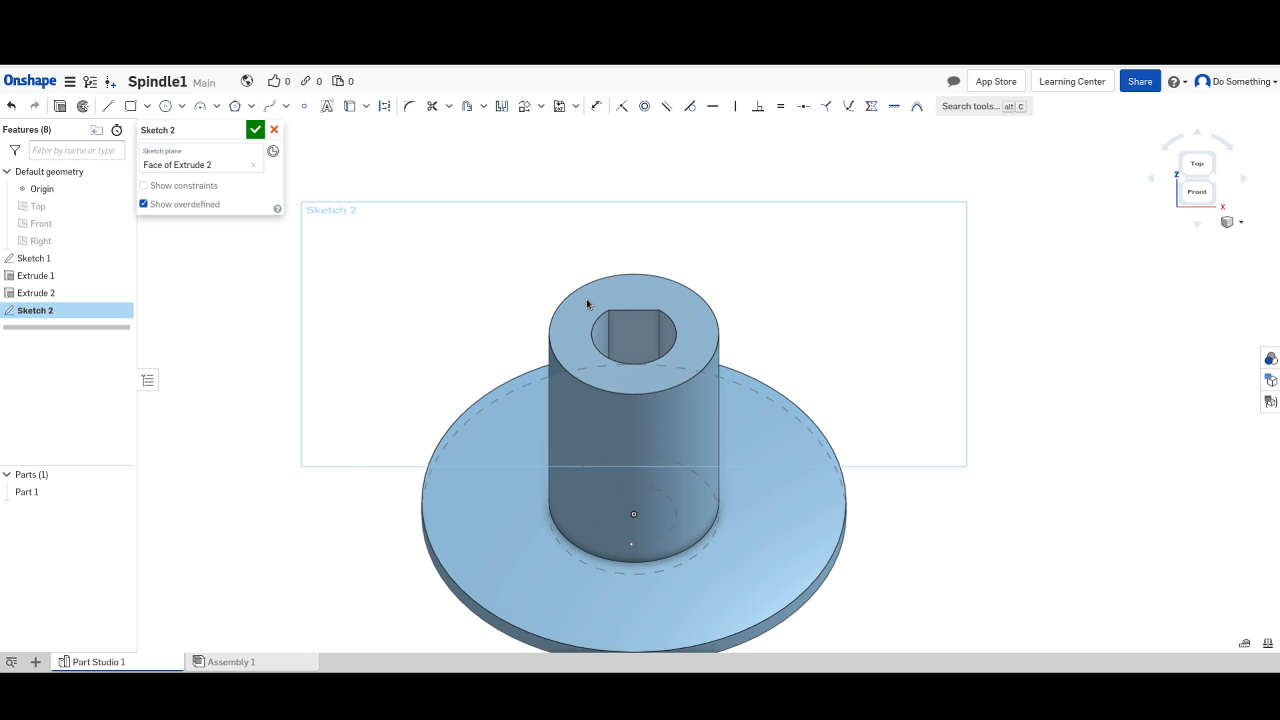
click(255, 130)
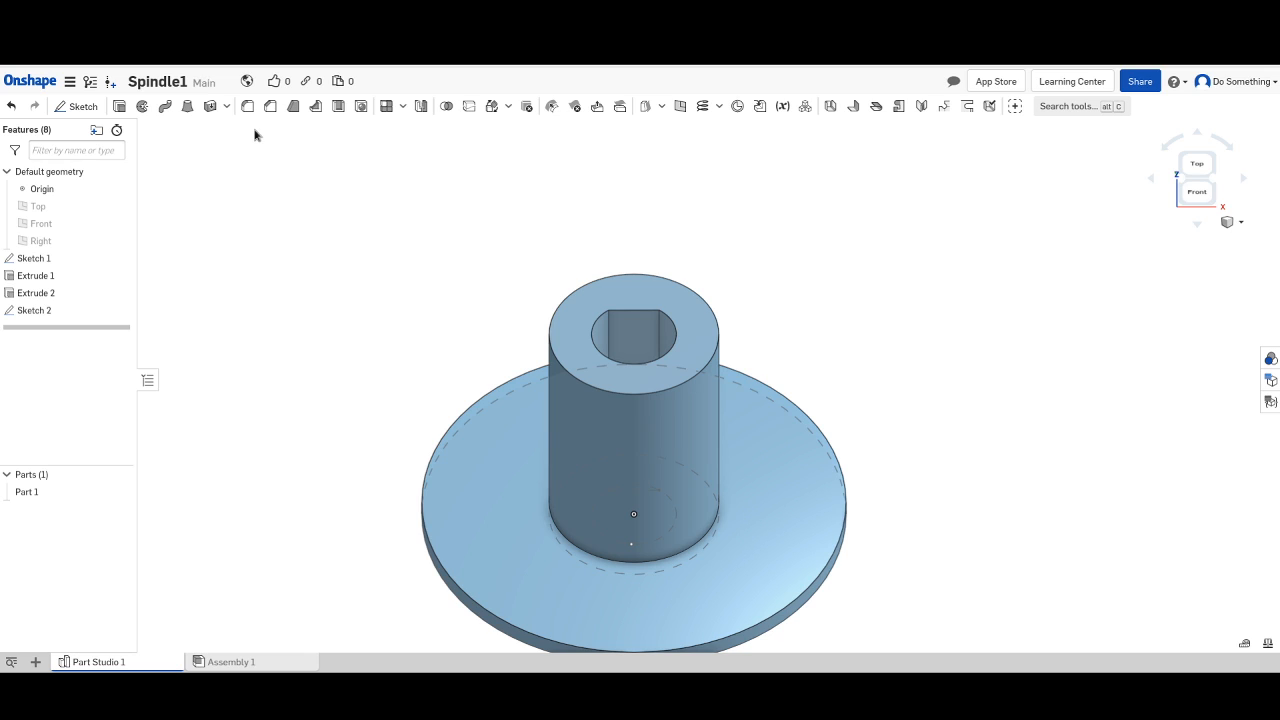
Try to copy the 10 mm circle from Sketch 1 into Sketch 2 on the shaft's top face, and undo the paste.
click(28, 262)
double_click(30, 260)
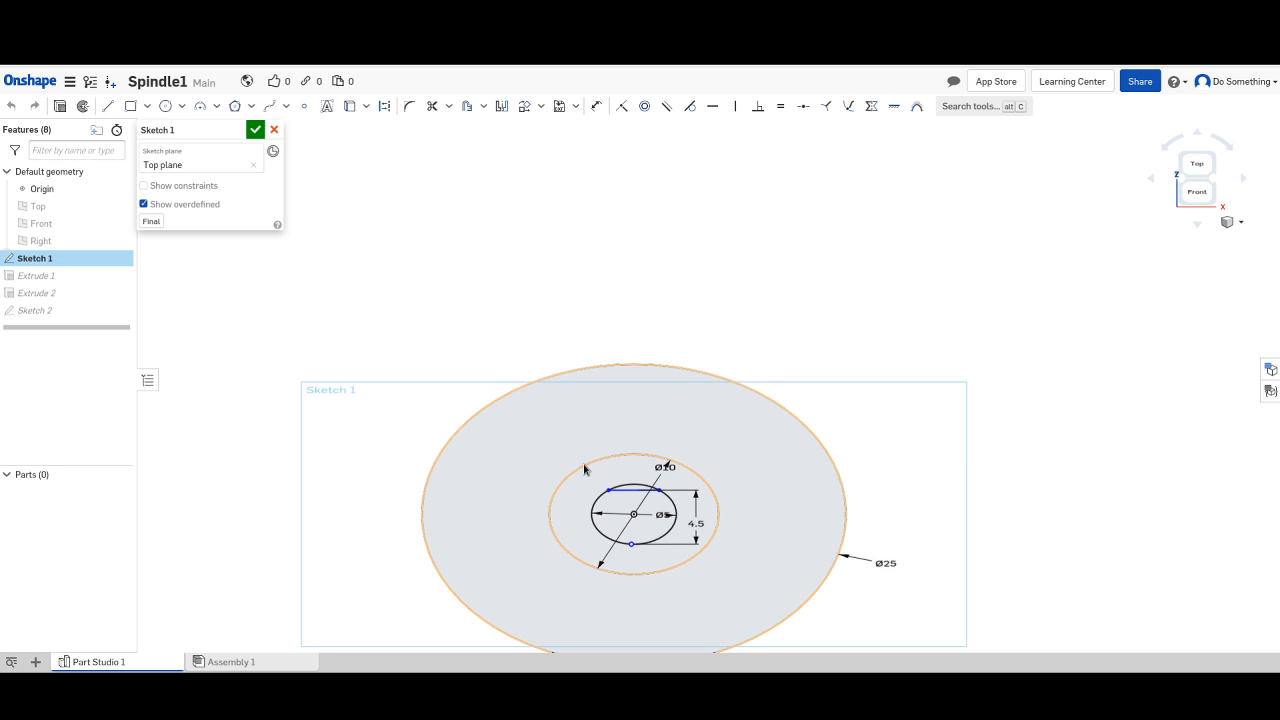
click(580, 468)
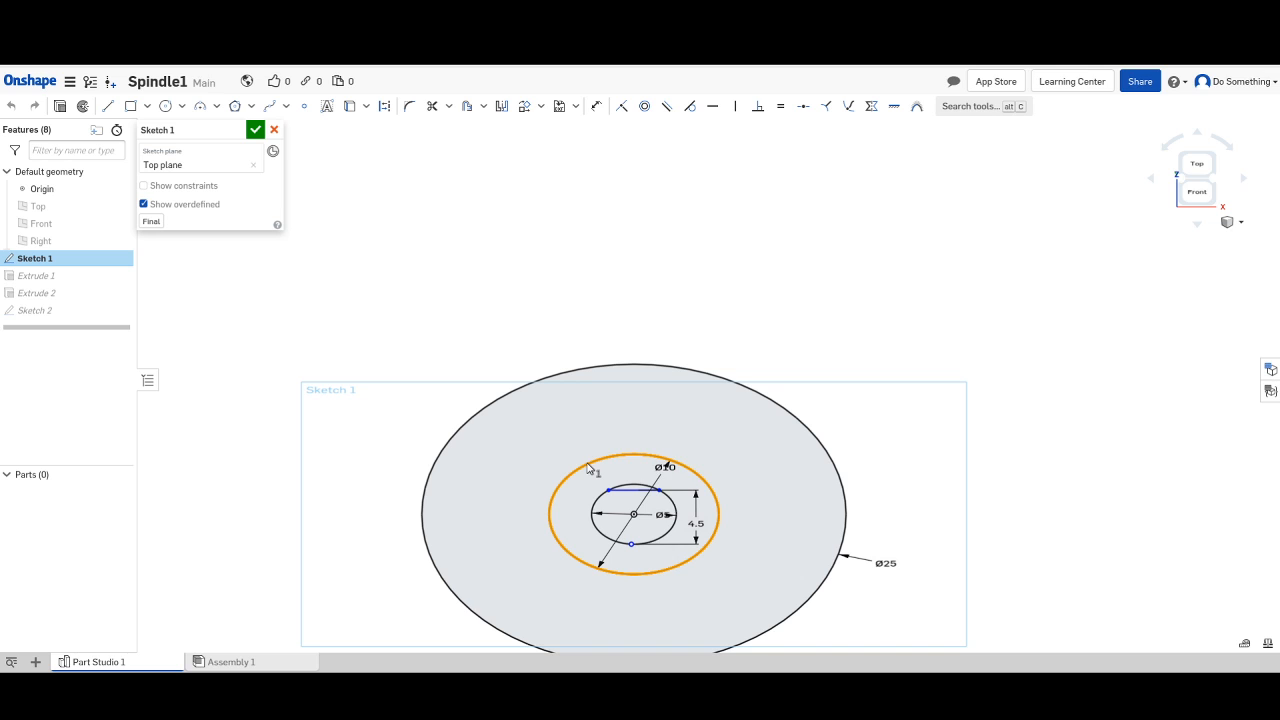
right_click(587, 468)
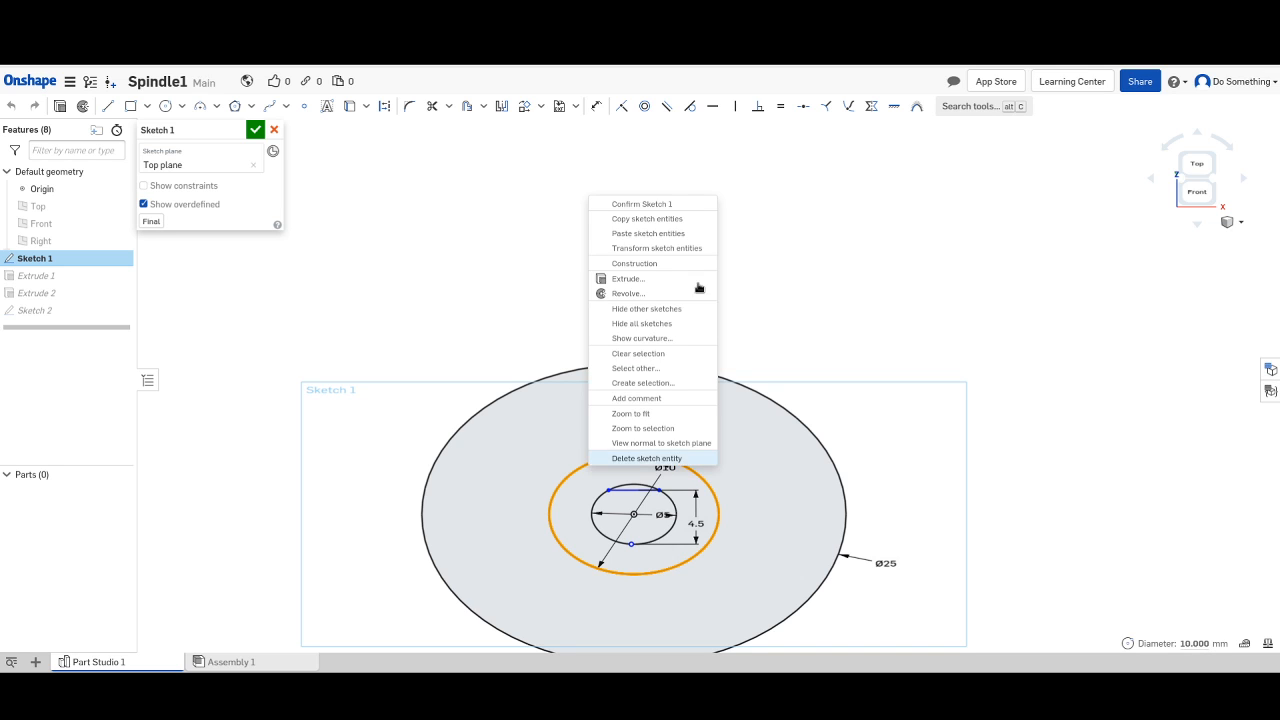
click(657, 218)
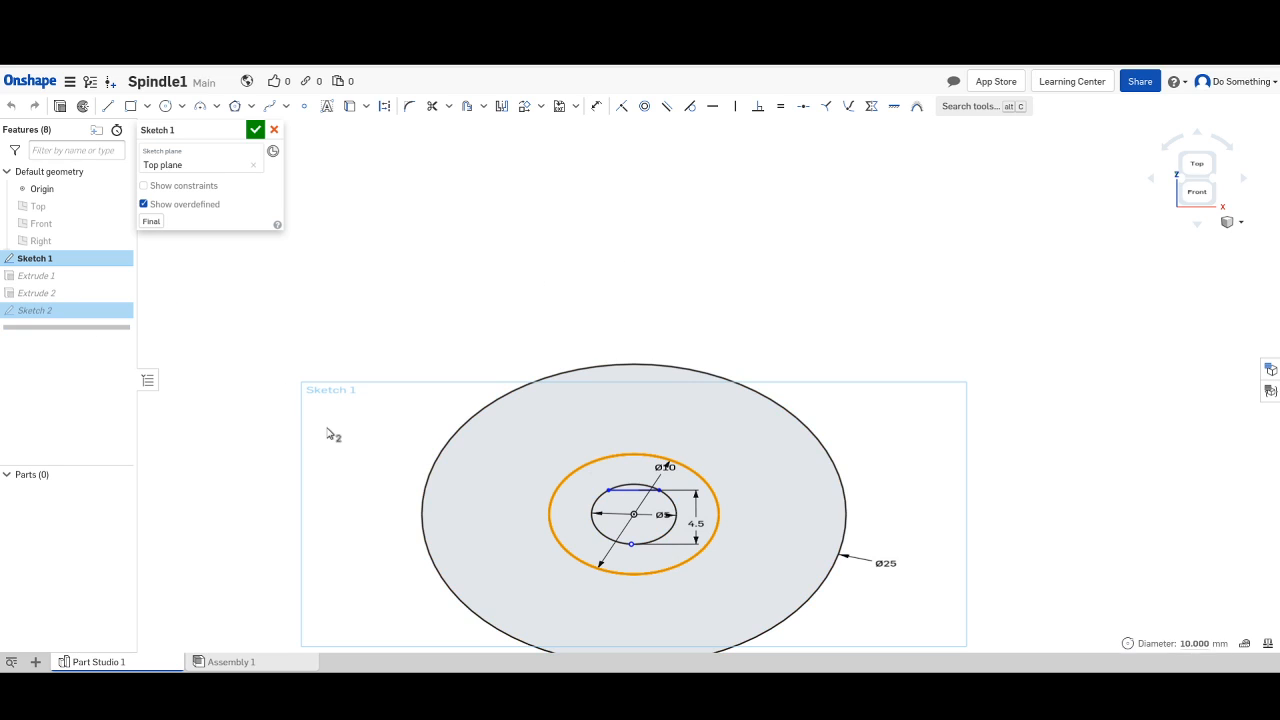
click(34, 312)
double_click(34, 311)
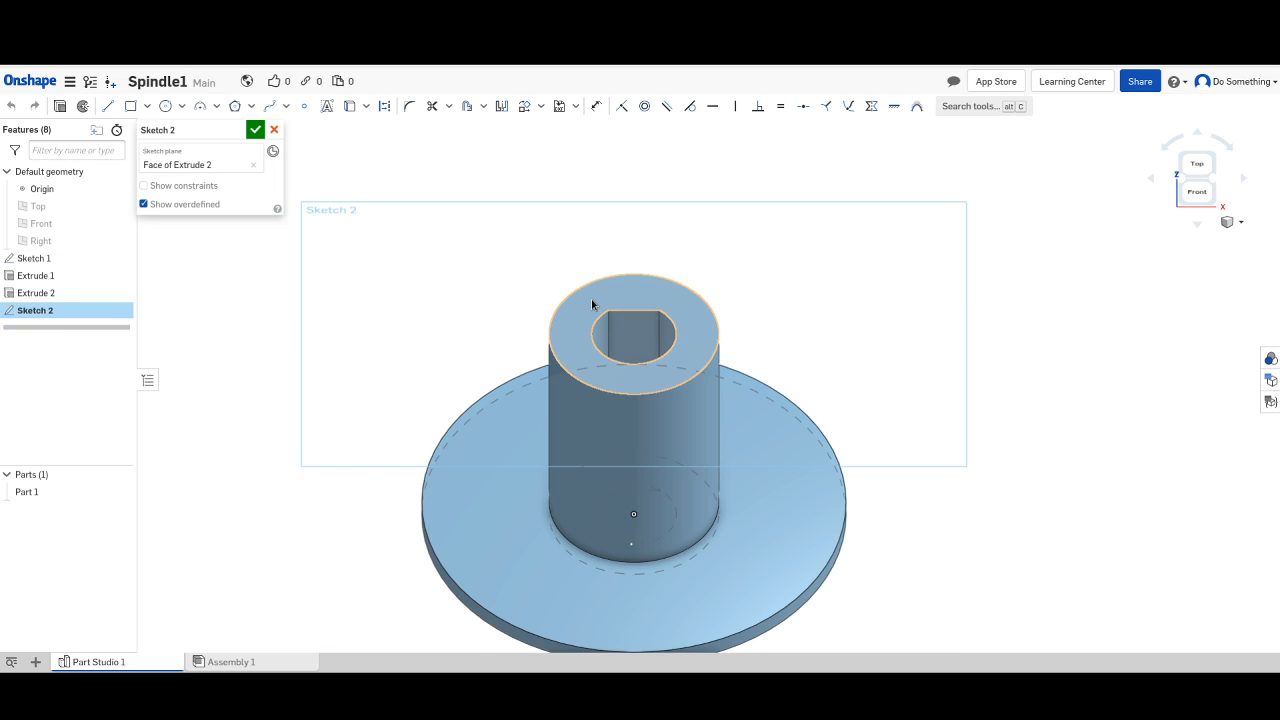
right_click(591, 300)
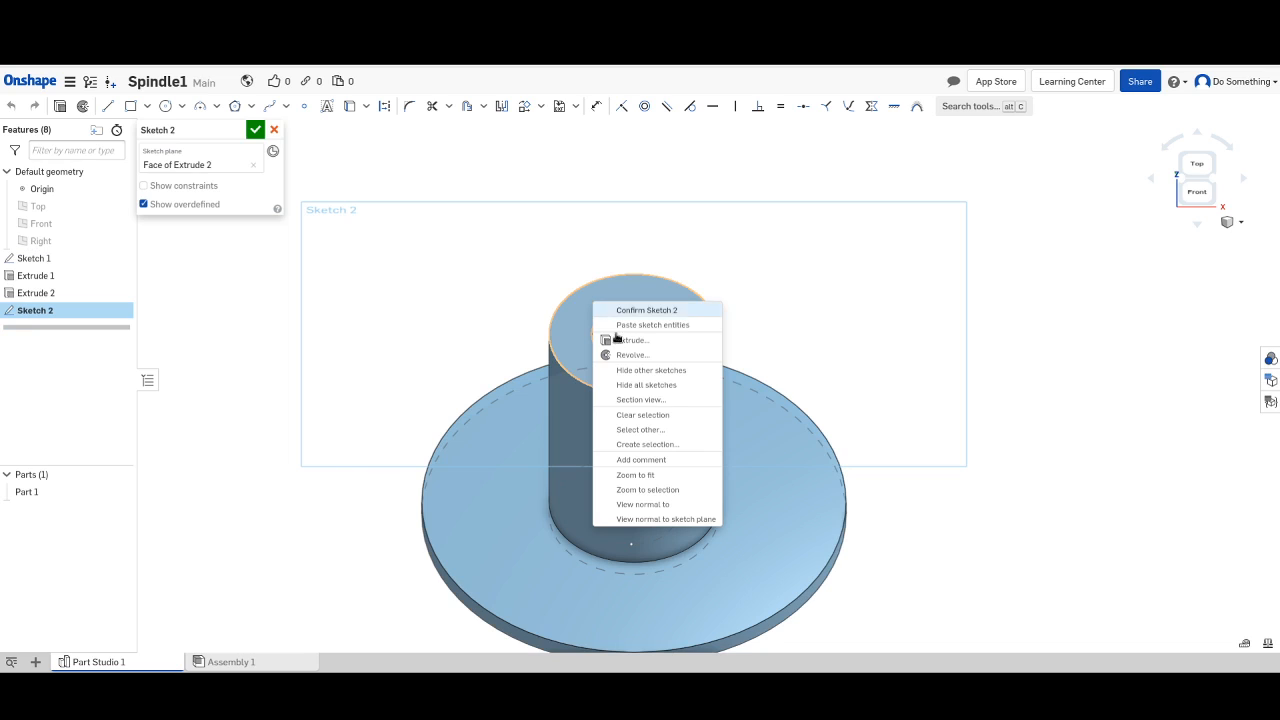
click(617, 325)
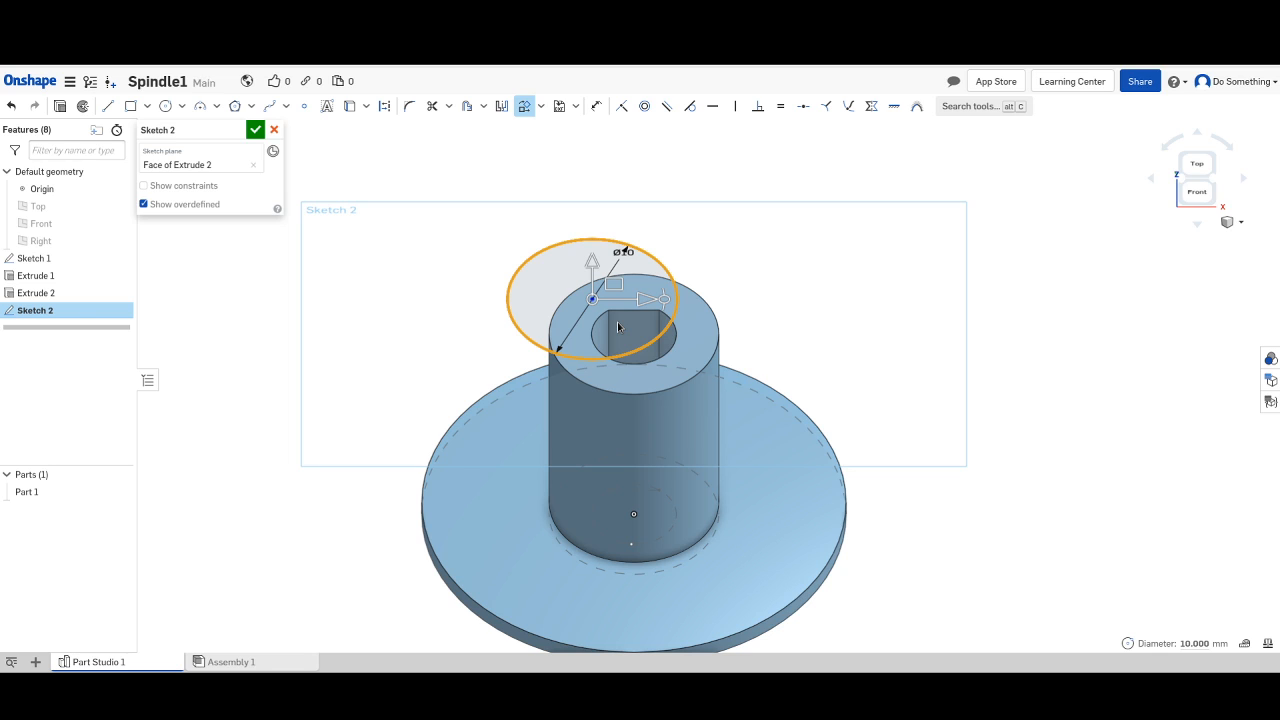
key(Escape)
key(ctrl+z)
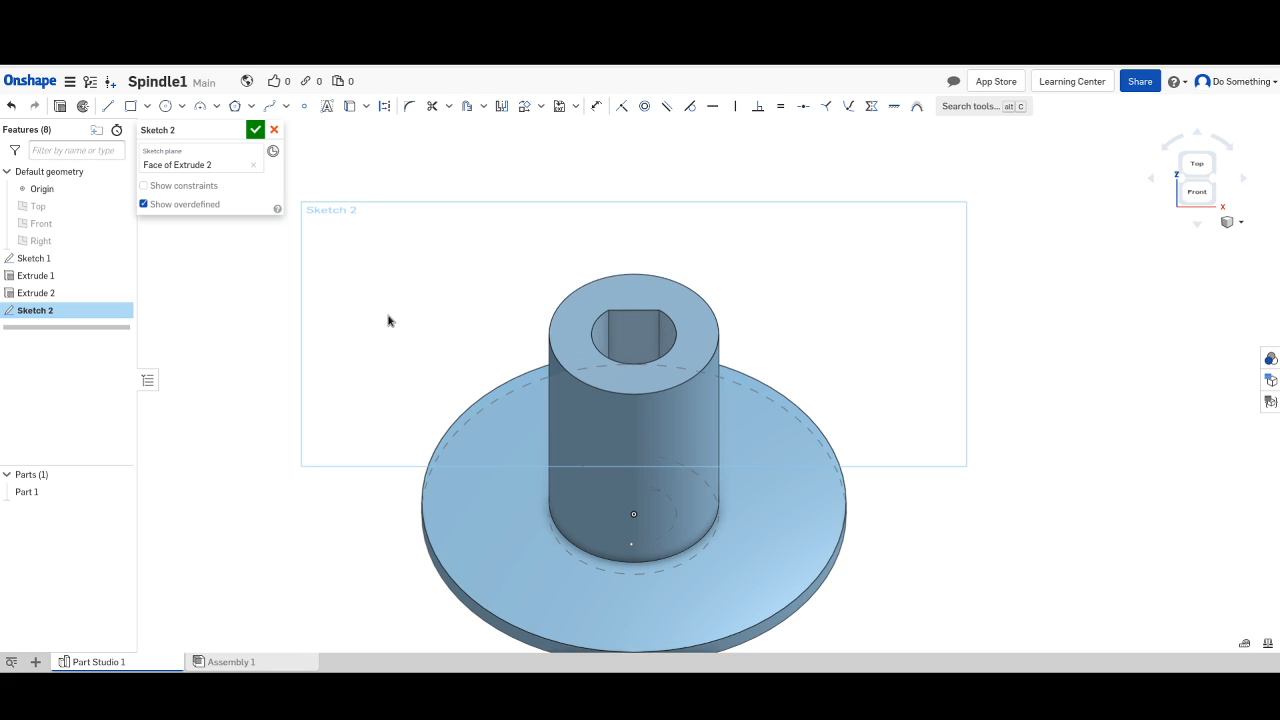
Reopen Sketch 1 and copy its 25 mm, 10 mm and 5 mm circles together with the flat line and the point on the smallest circle.
click(40, 258)
double_click(42, 259)
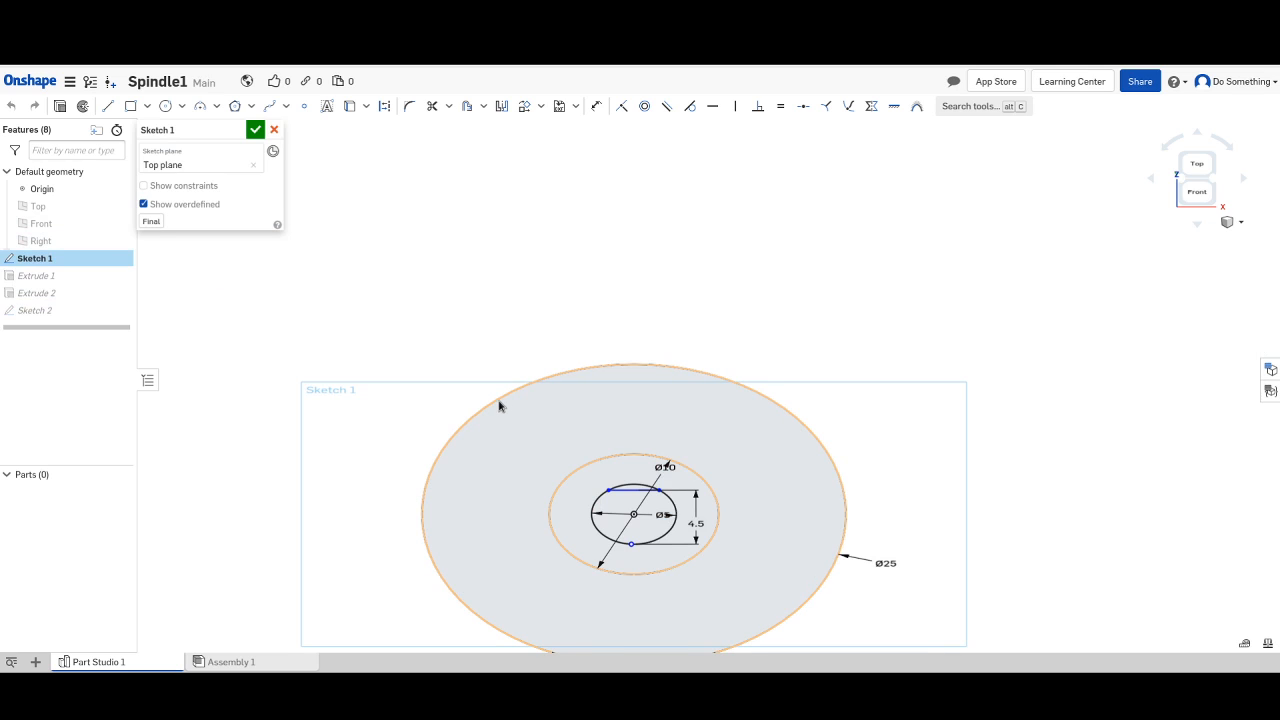
click(494, 403)
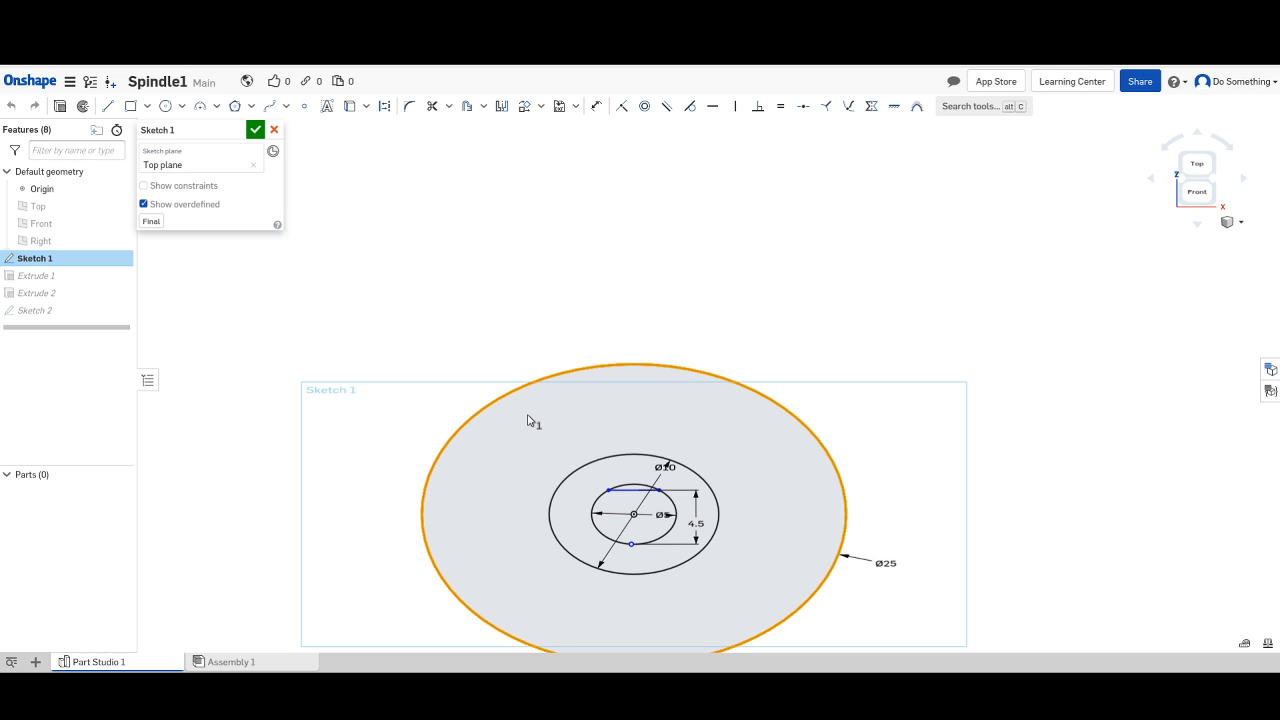
click(580, 472)
click(606, 505)
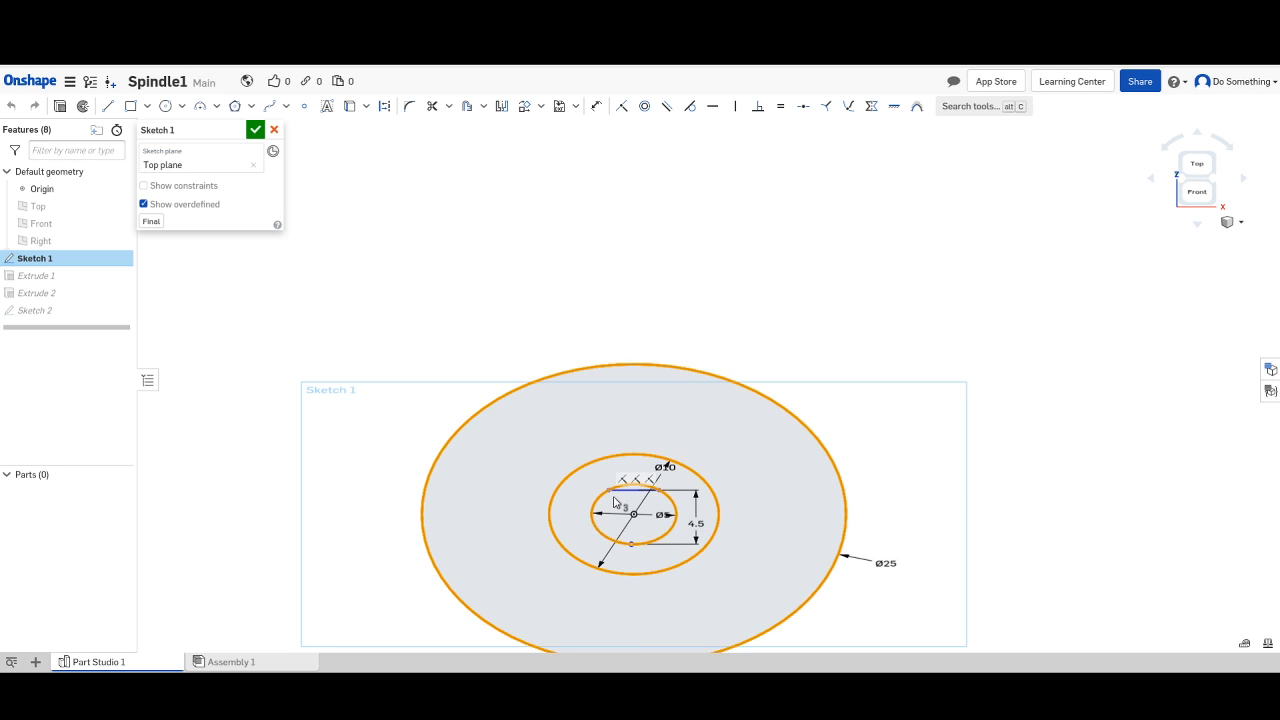
click(626, 490)
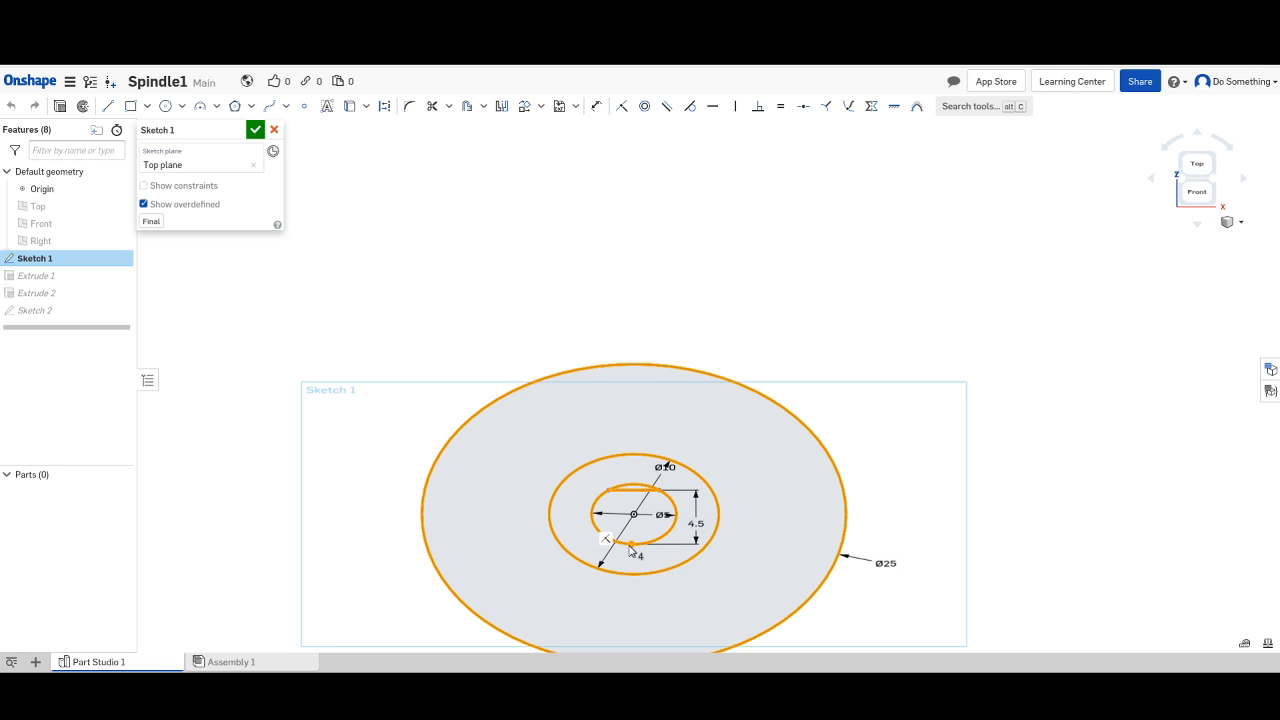
right_click(617, 368)
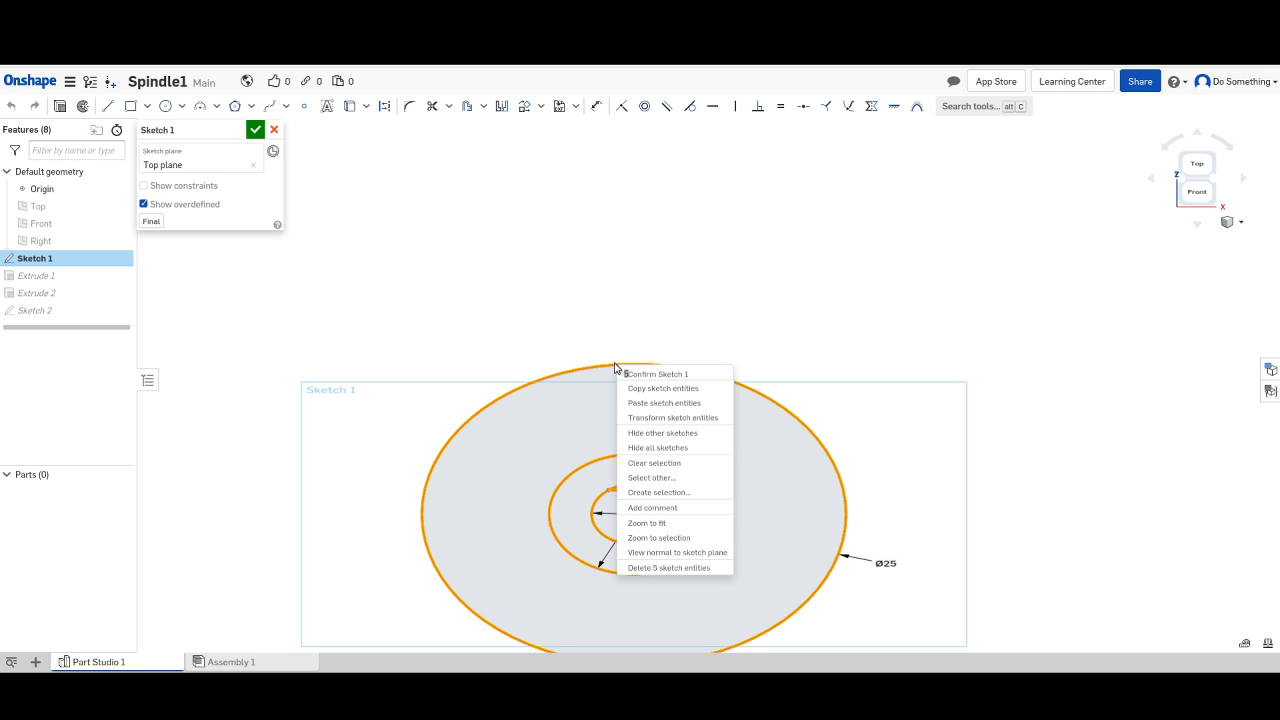
click(648, 391)
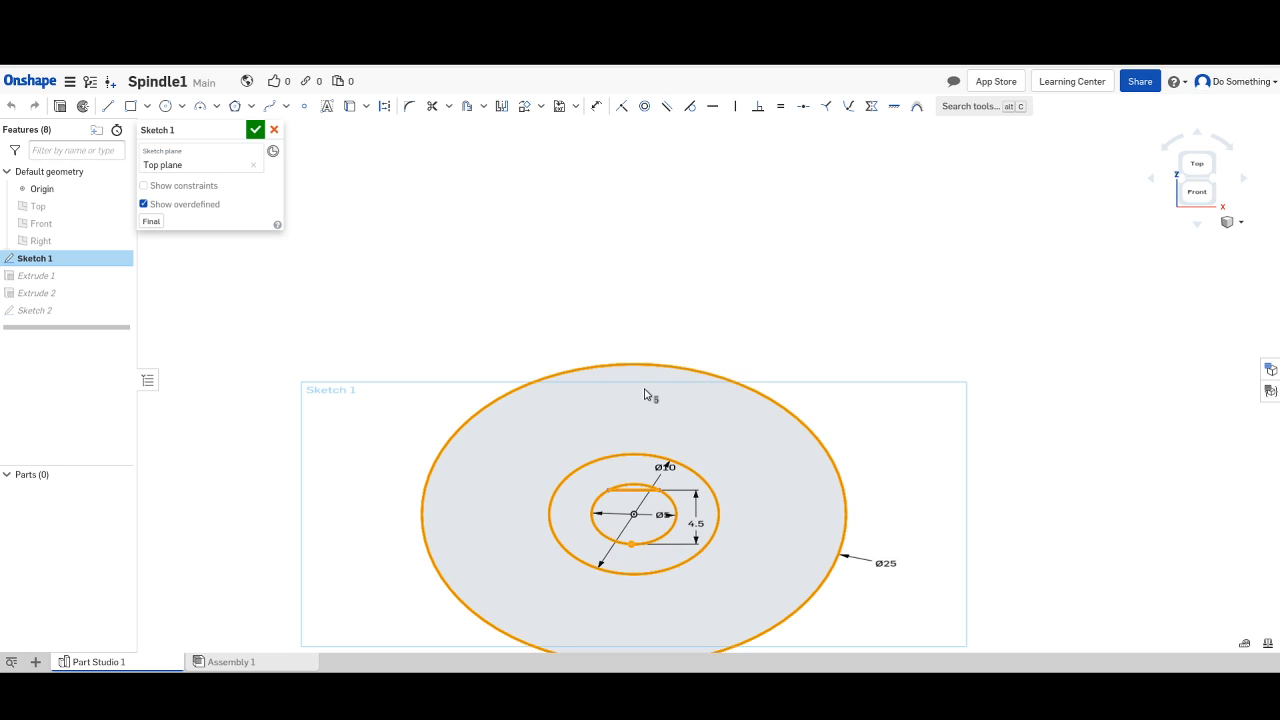
Open Sketch 2 for editing and paste the copied sketch entities near the centre of the shaft's top face.
click(17, 316)
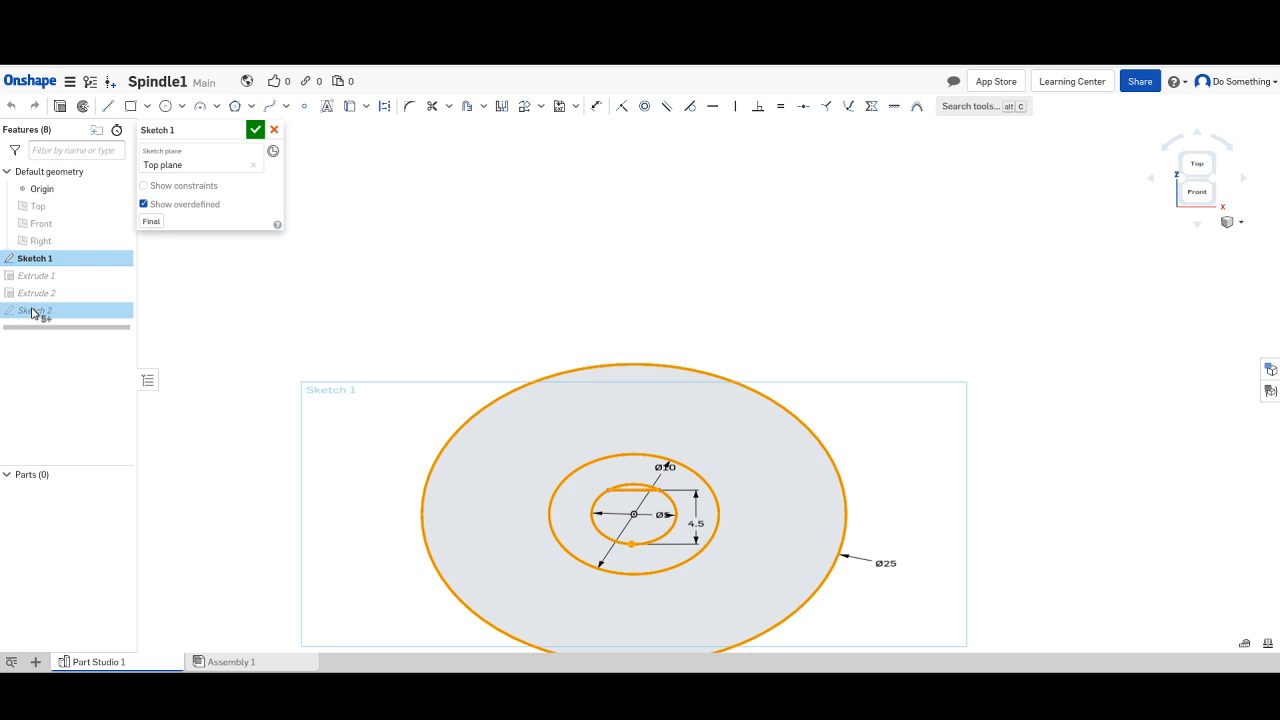
double_click(33, 311)
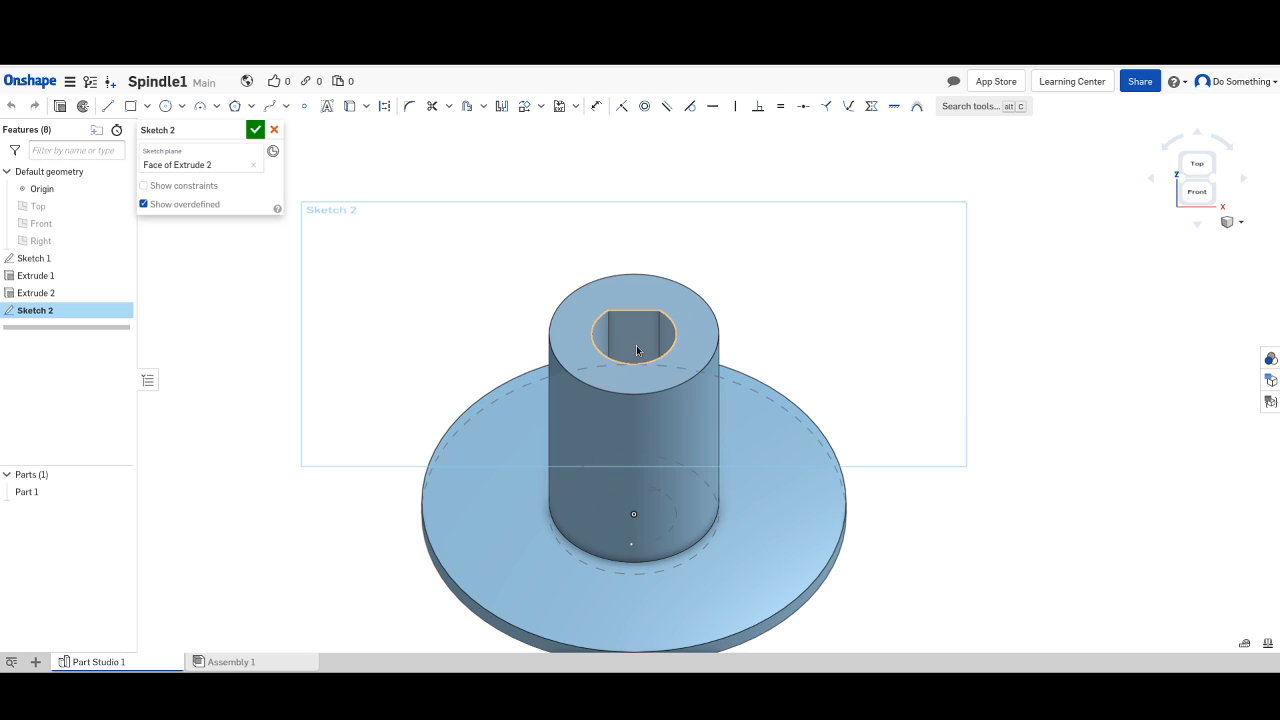
right_click(637, 349)
click(655, 372)
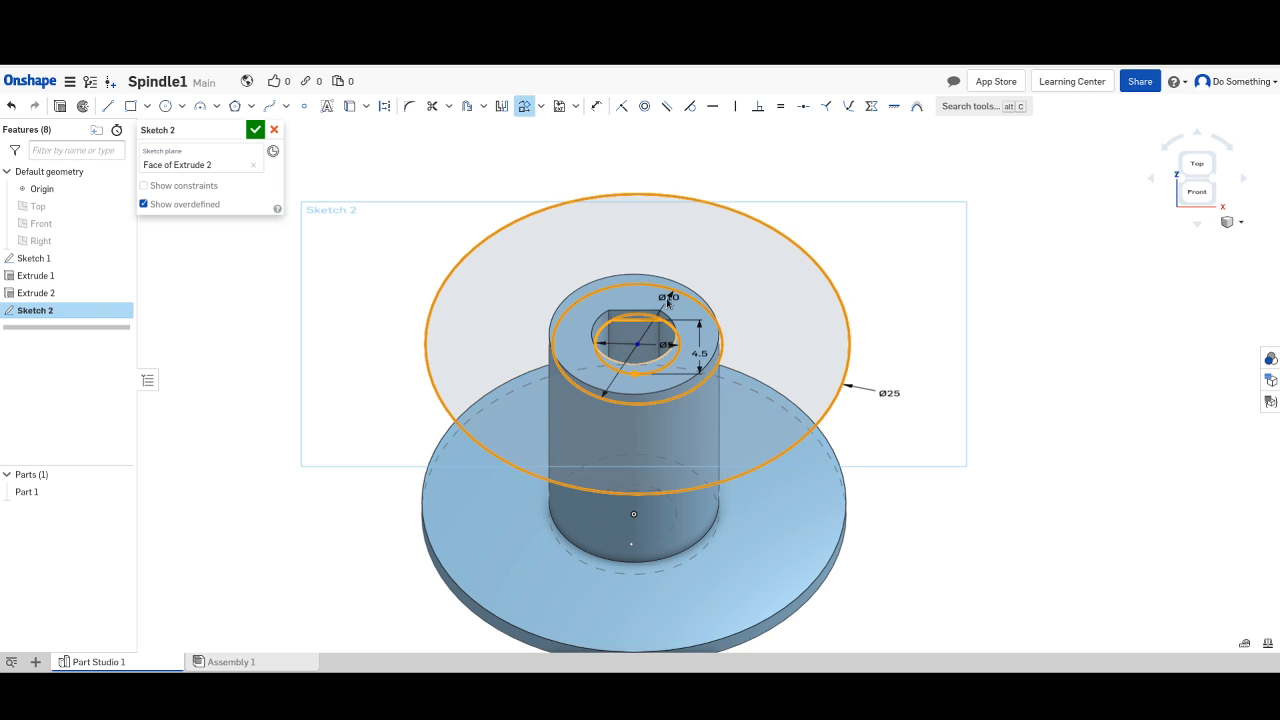
click(630, 192)
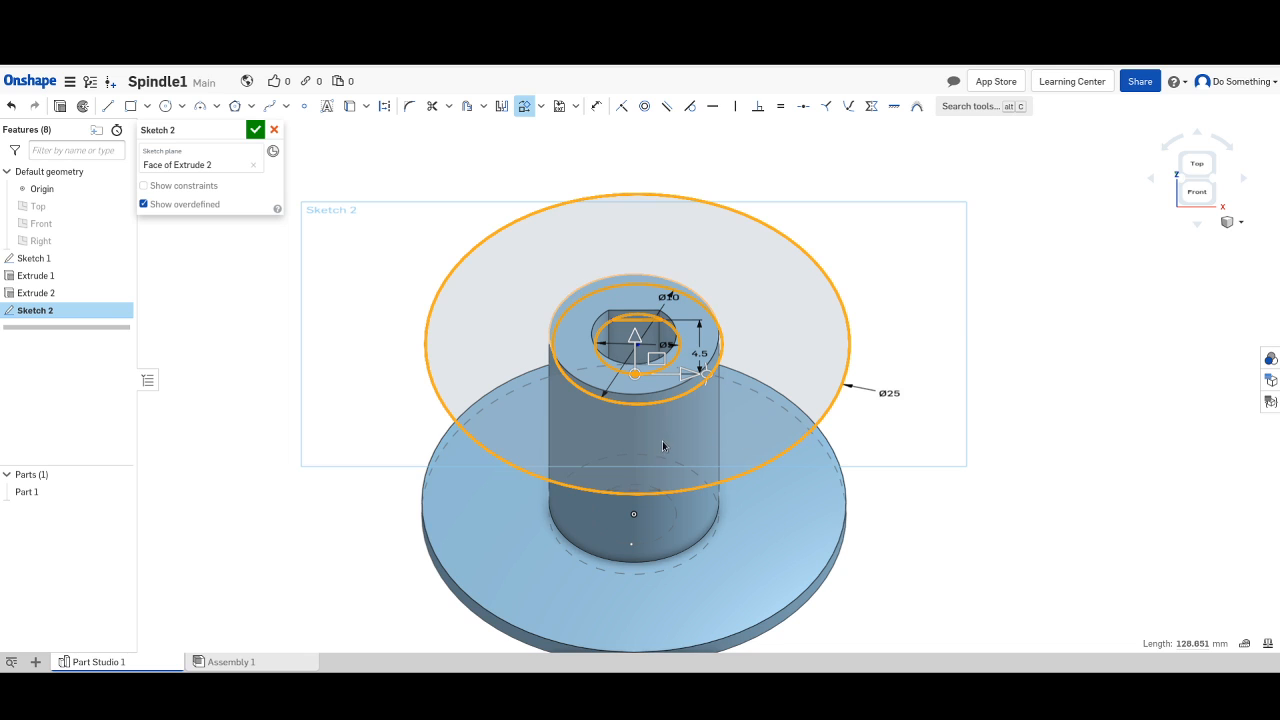
key(Up)
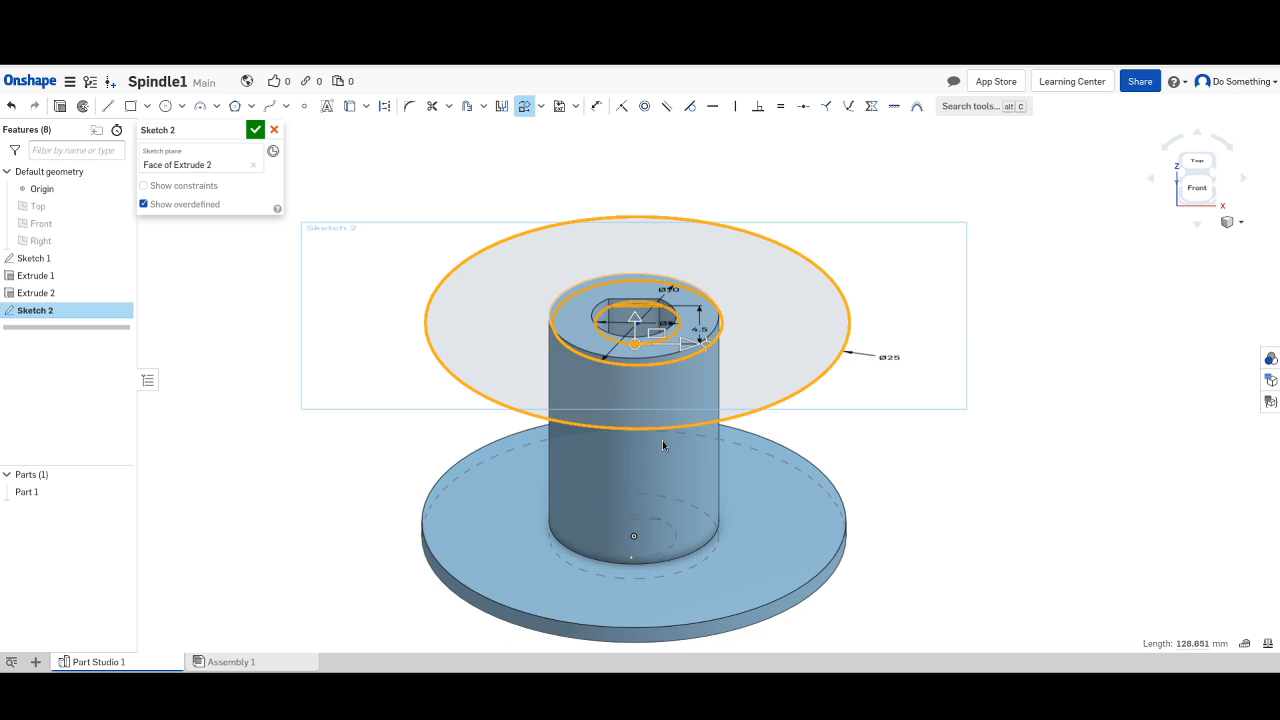
key(Down)
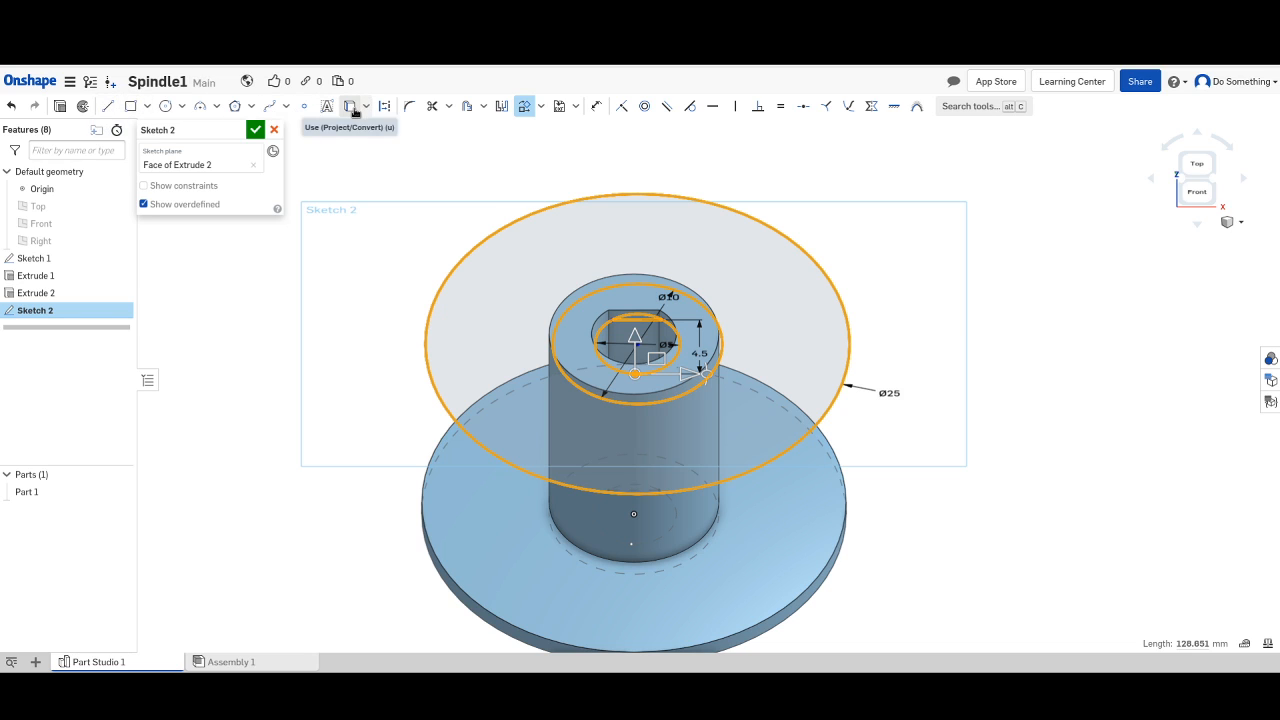
click(541, 106)
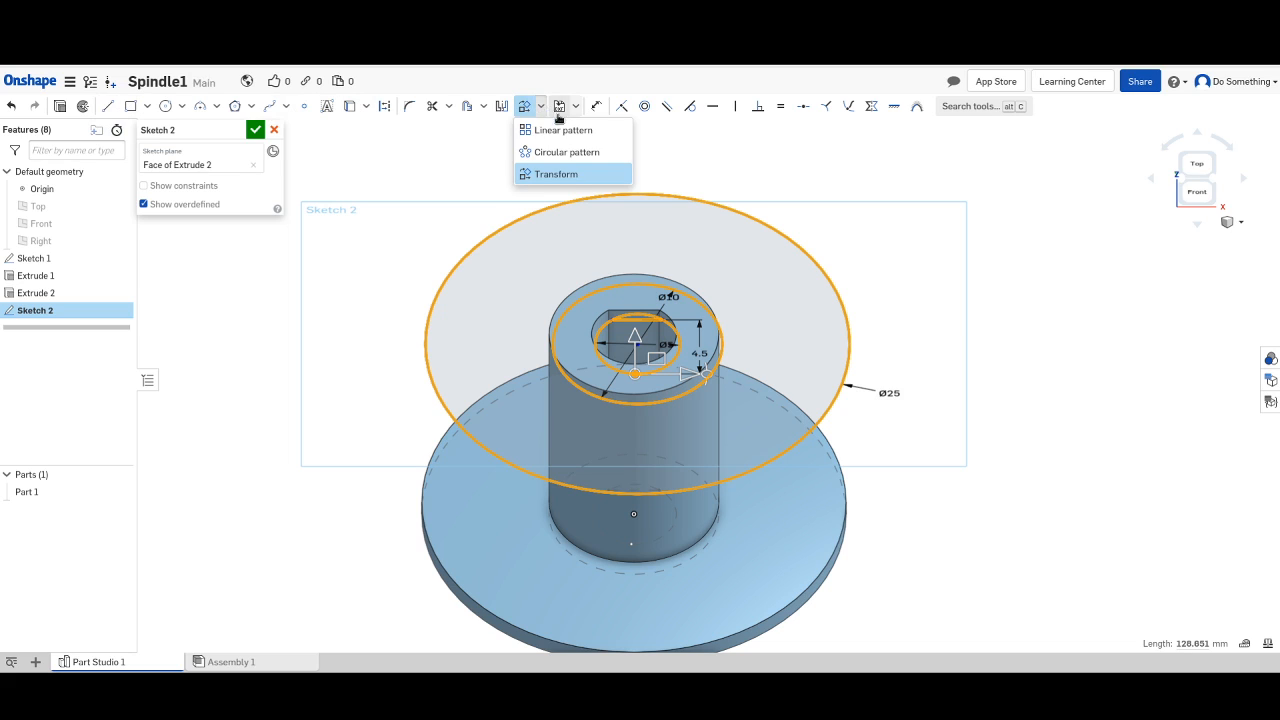
click(563, 134)
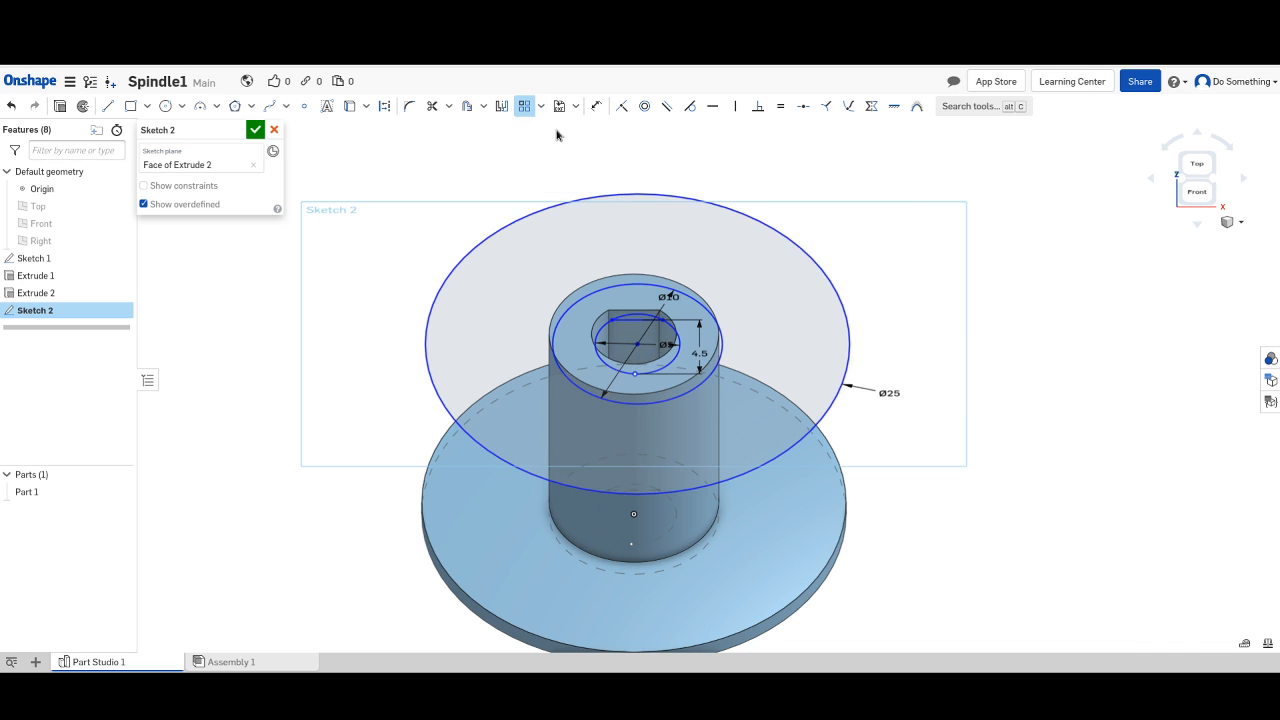
Try to transform the pasted circles in Sketch 2, repositioning the manipulator's origin at the centre of the shaft's hole, and leave the command.
click(543, 106)
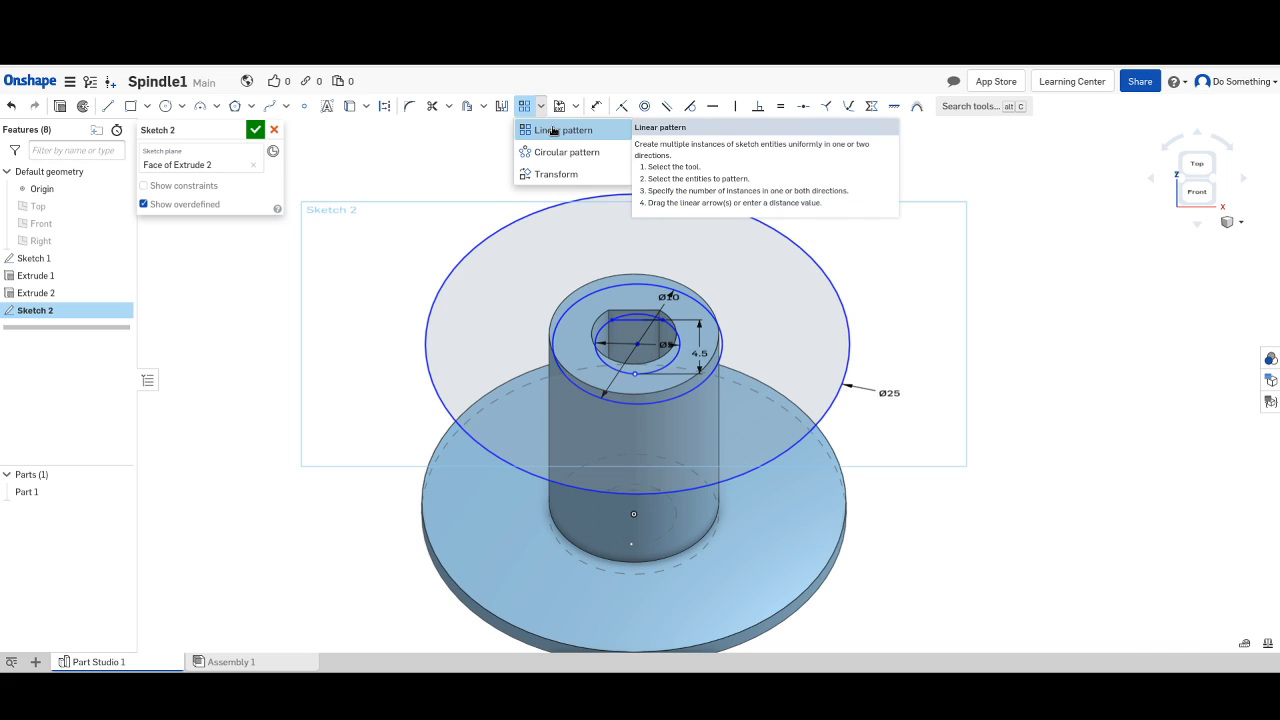
click(556, 173)
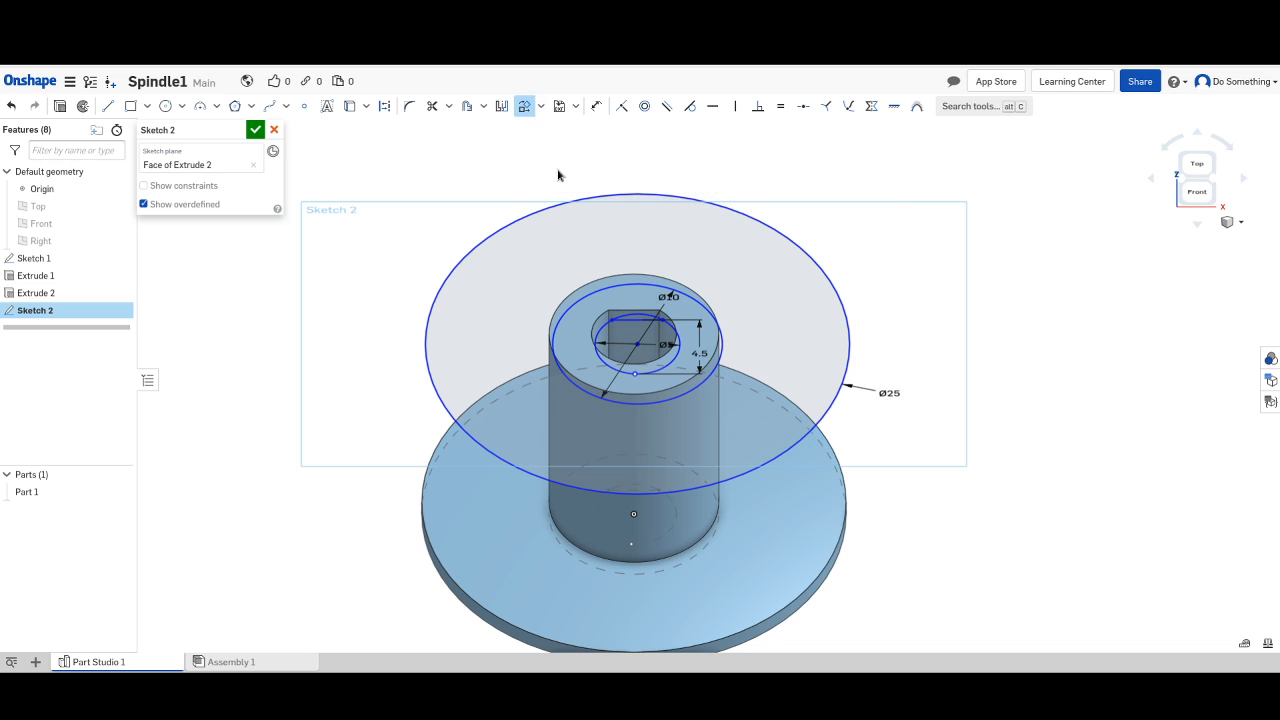
click(541, 106)
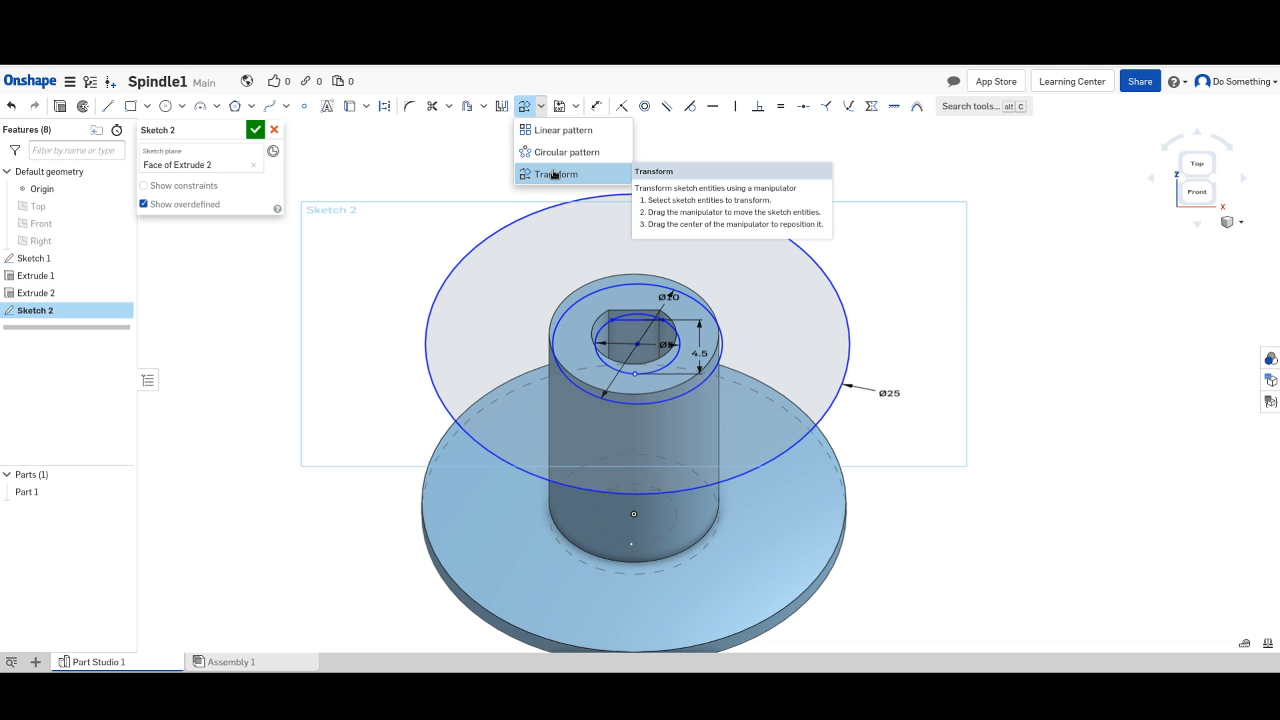
click(542, 107)
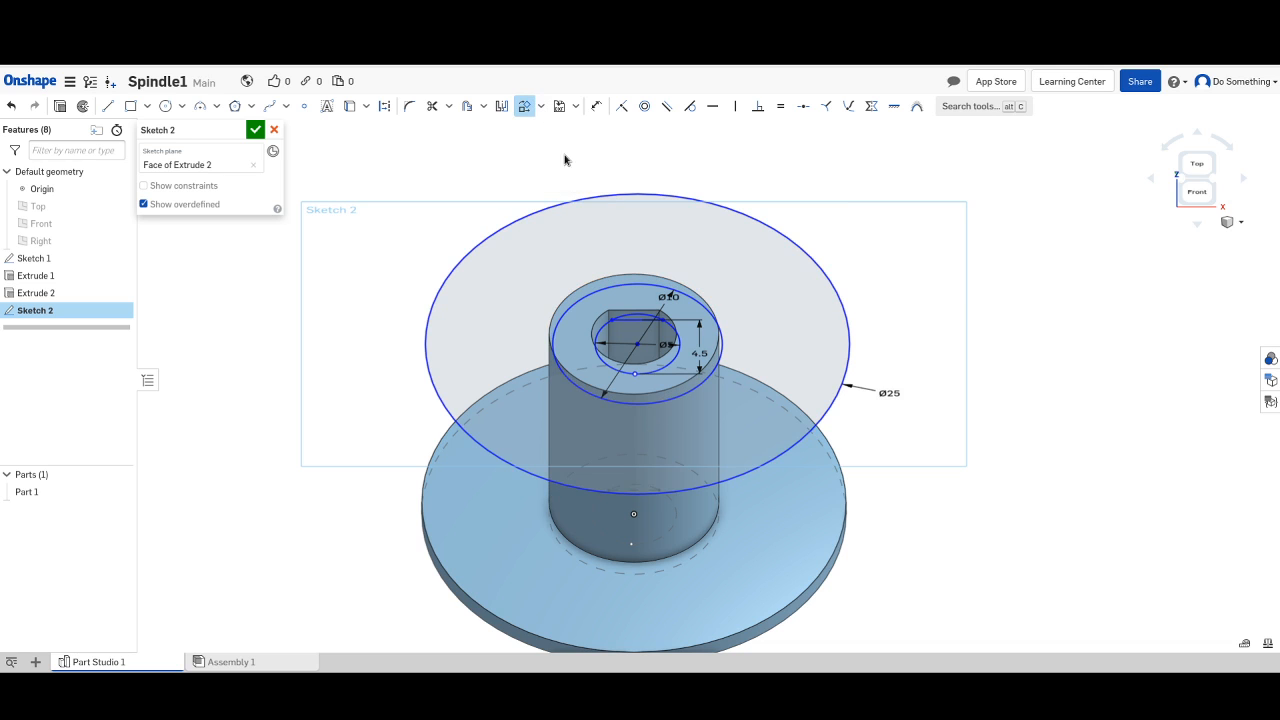
click(636, 341)
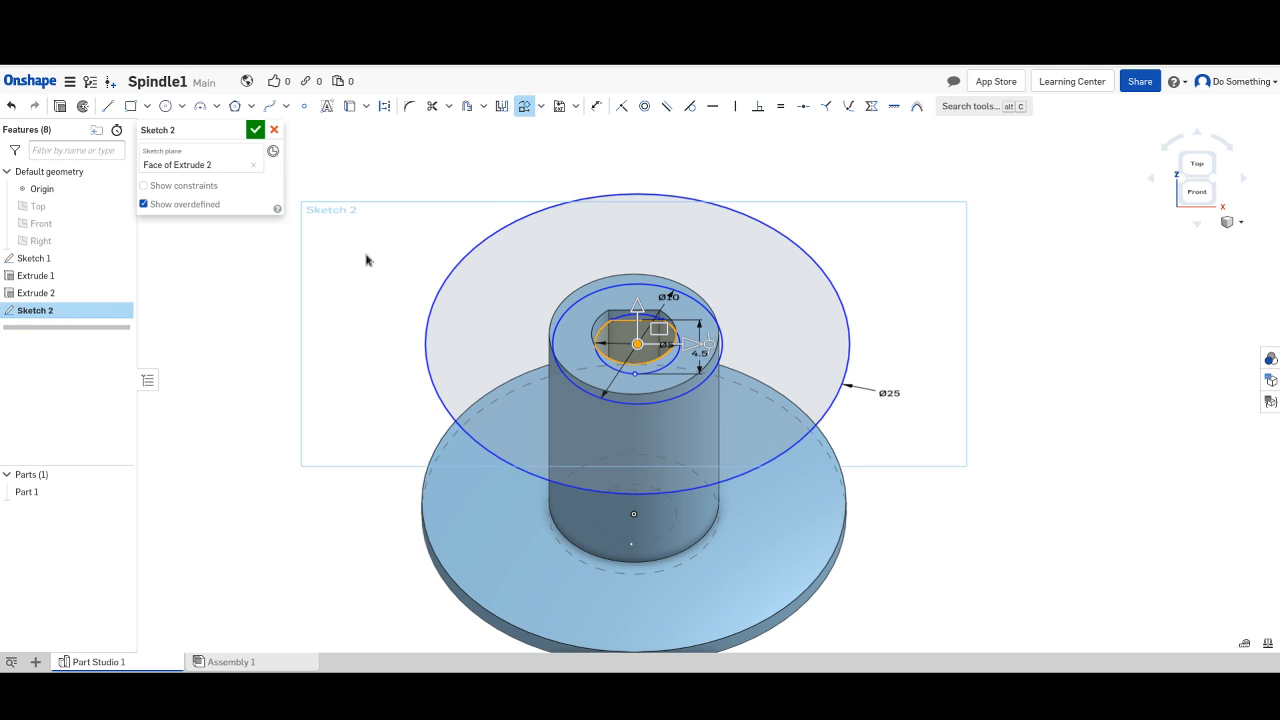
click(504, 230)
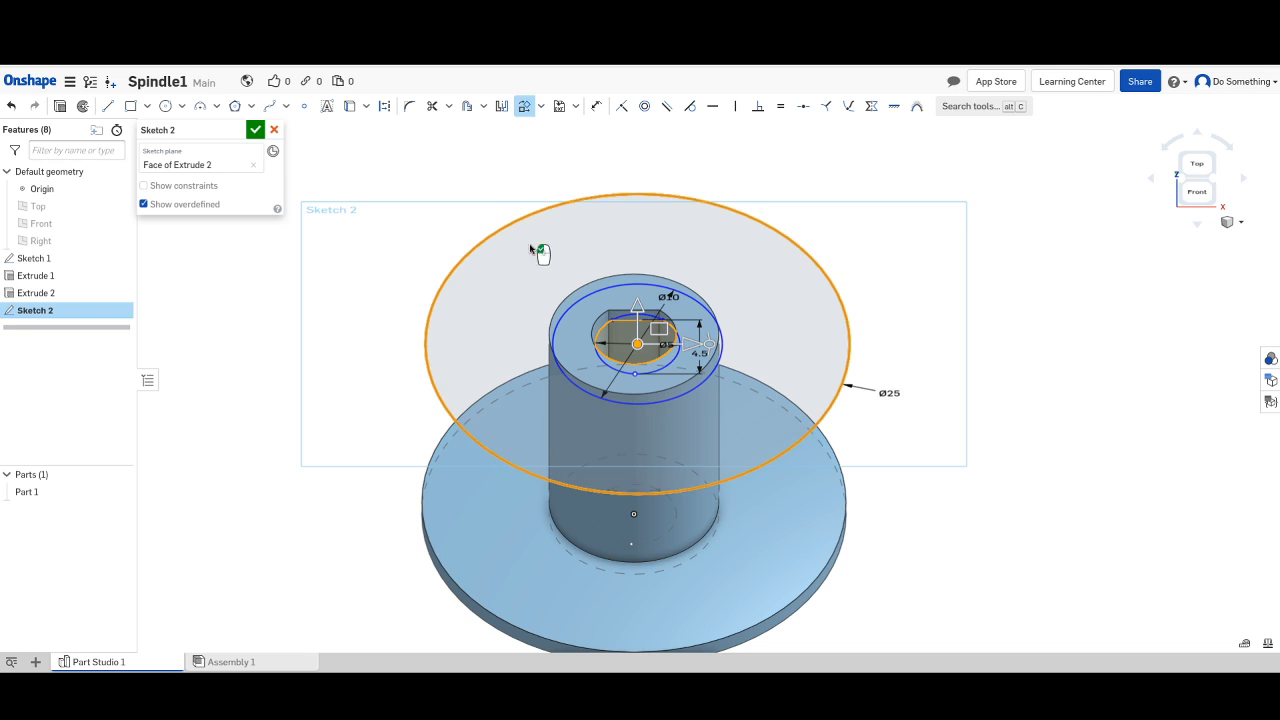
click(587, 300)
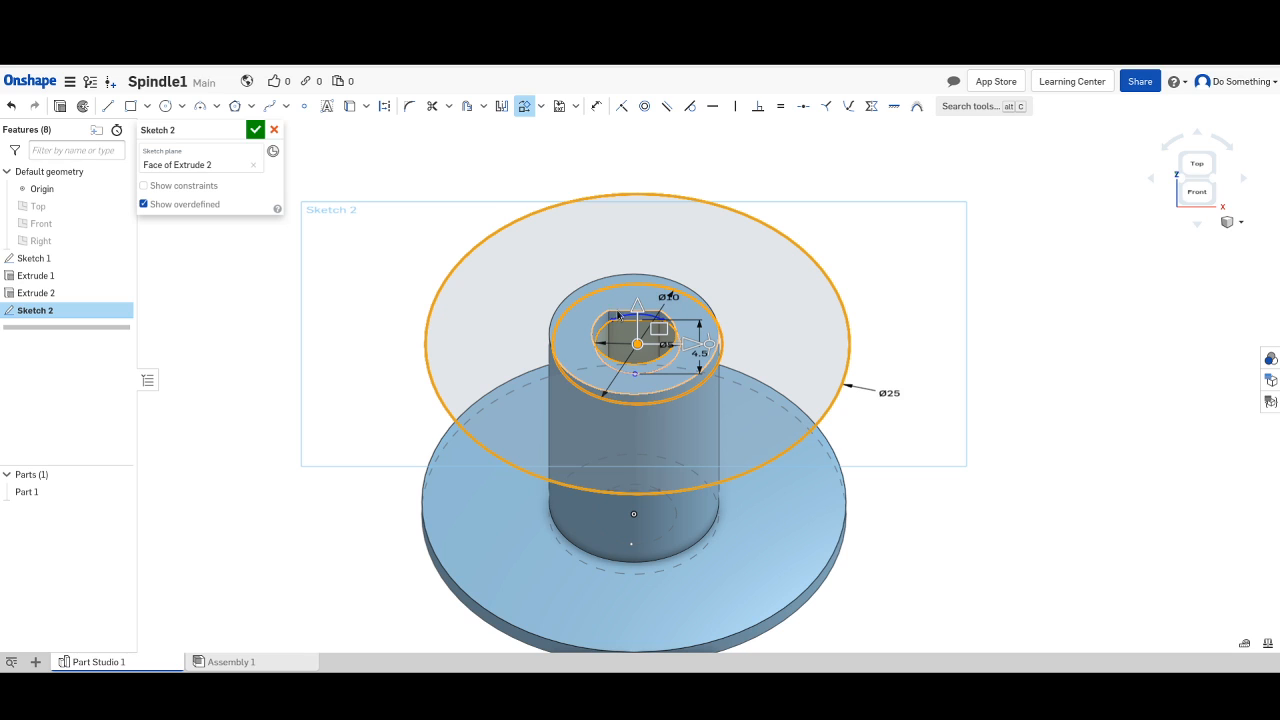
click(627, 318)
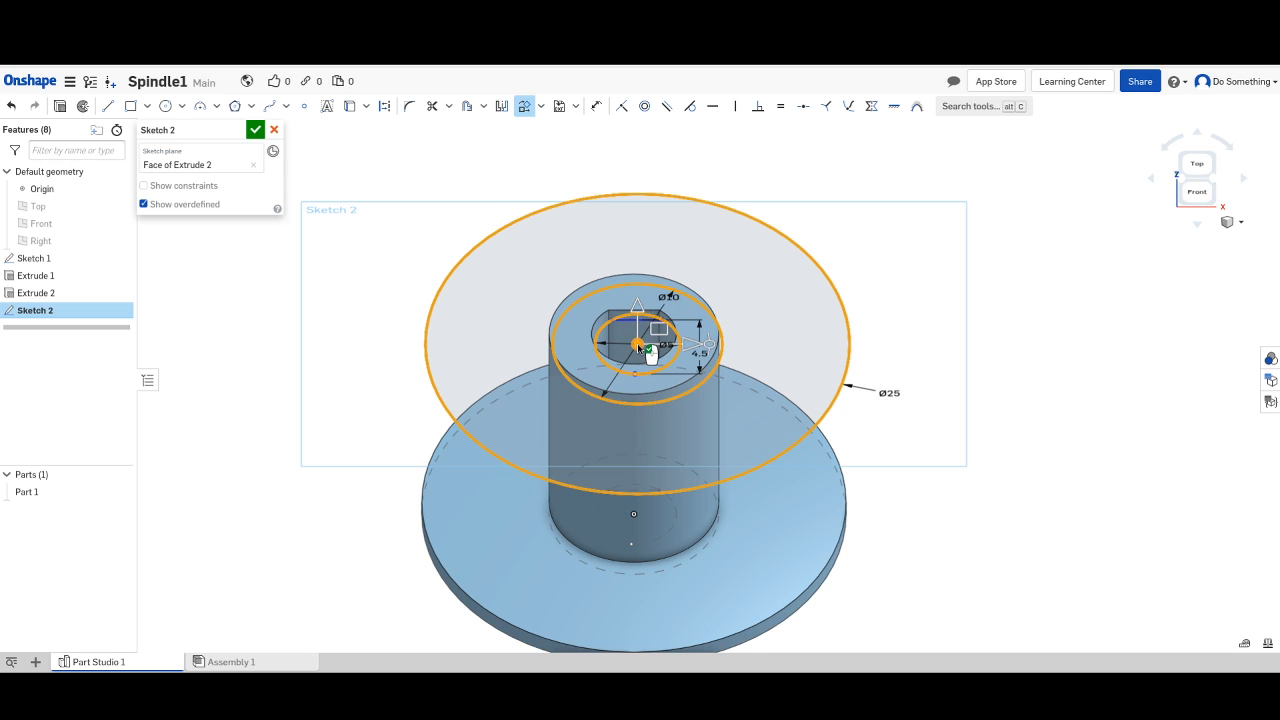
drag(638, 345, 633, 332)
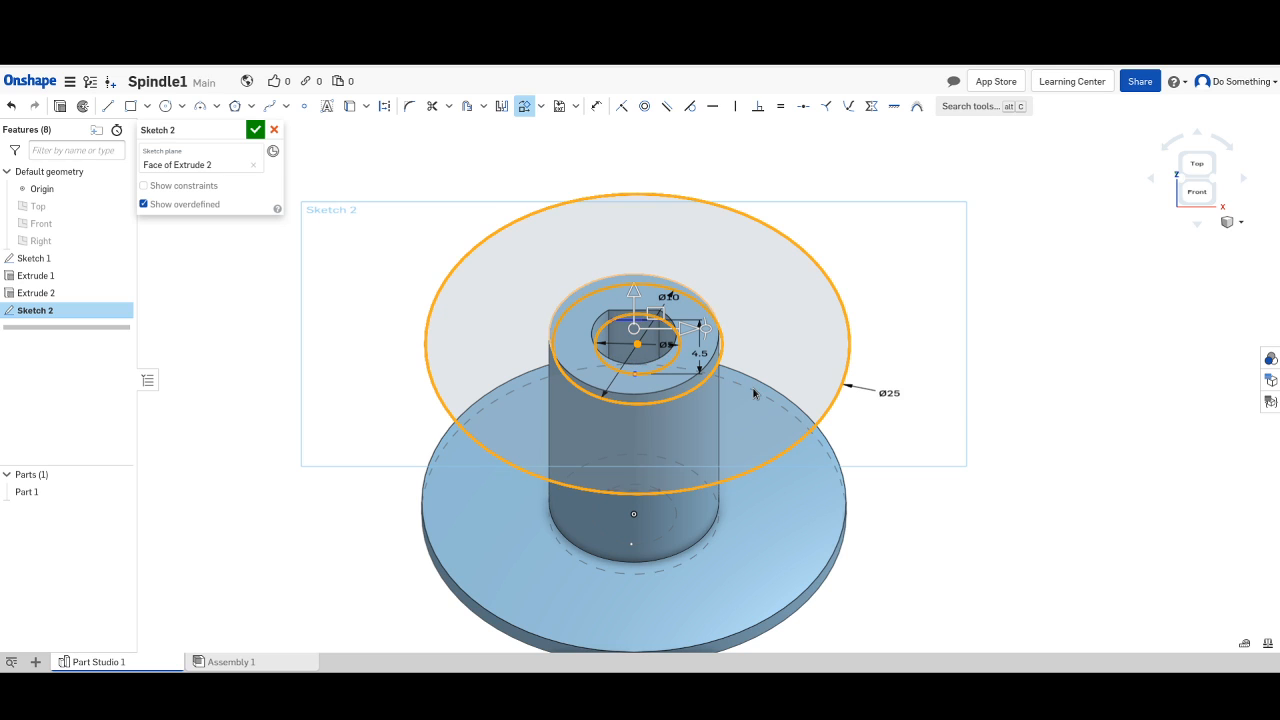
key(Escape)
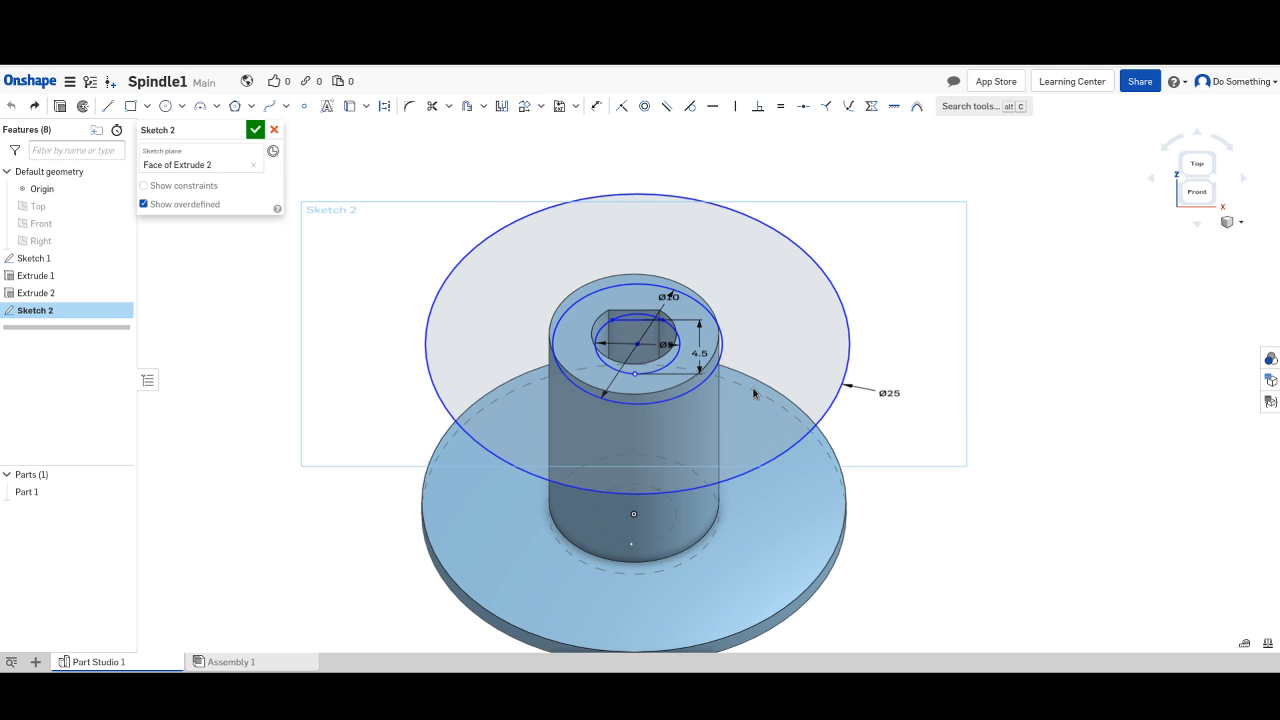
Undo the paste in Sketch 2 and draw a circle centred on the origin with a 5 mm diameter.
key(ctrl+z)
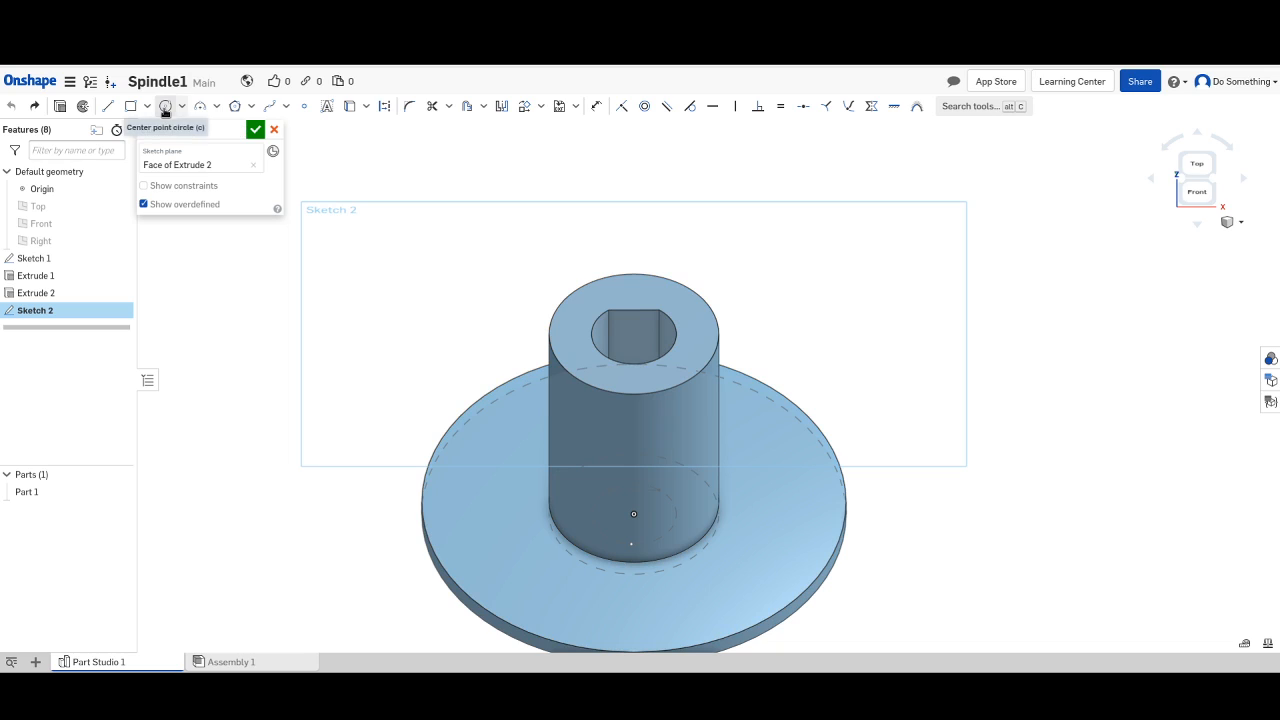
click(165, 108)
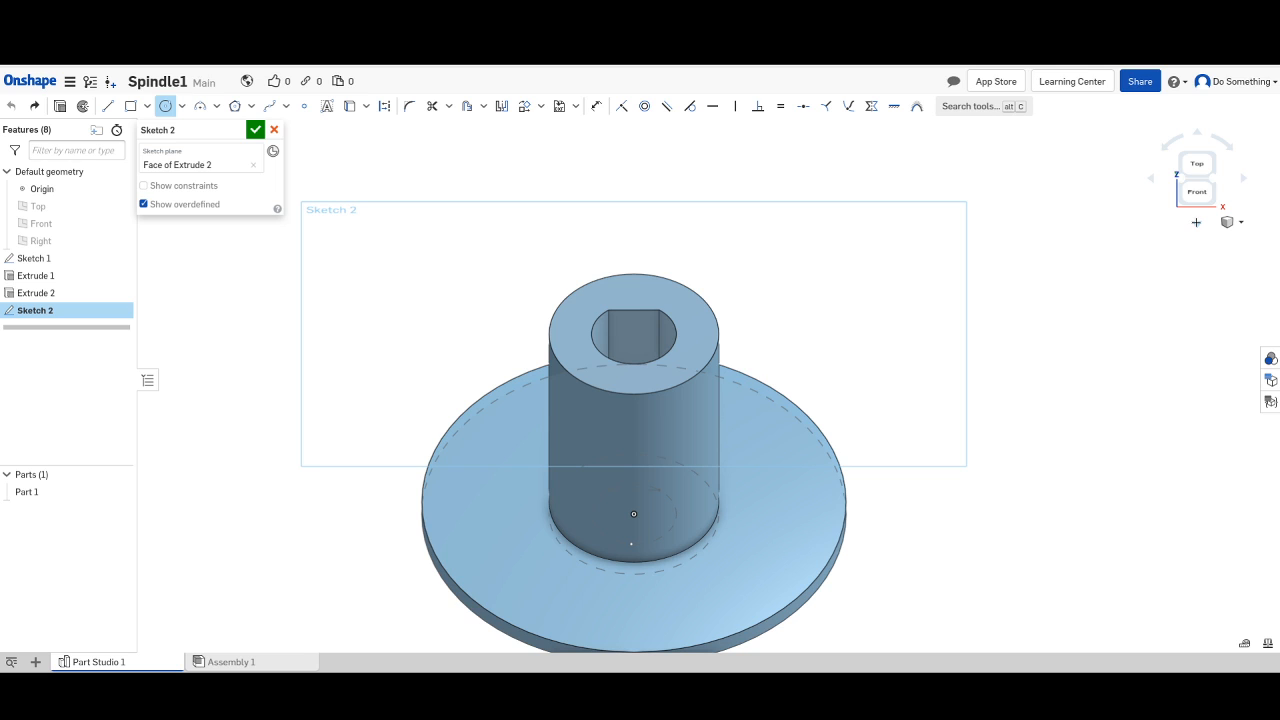
key(n)
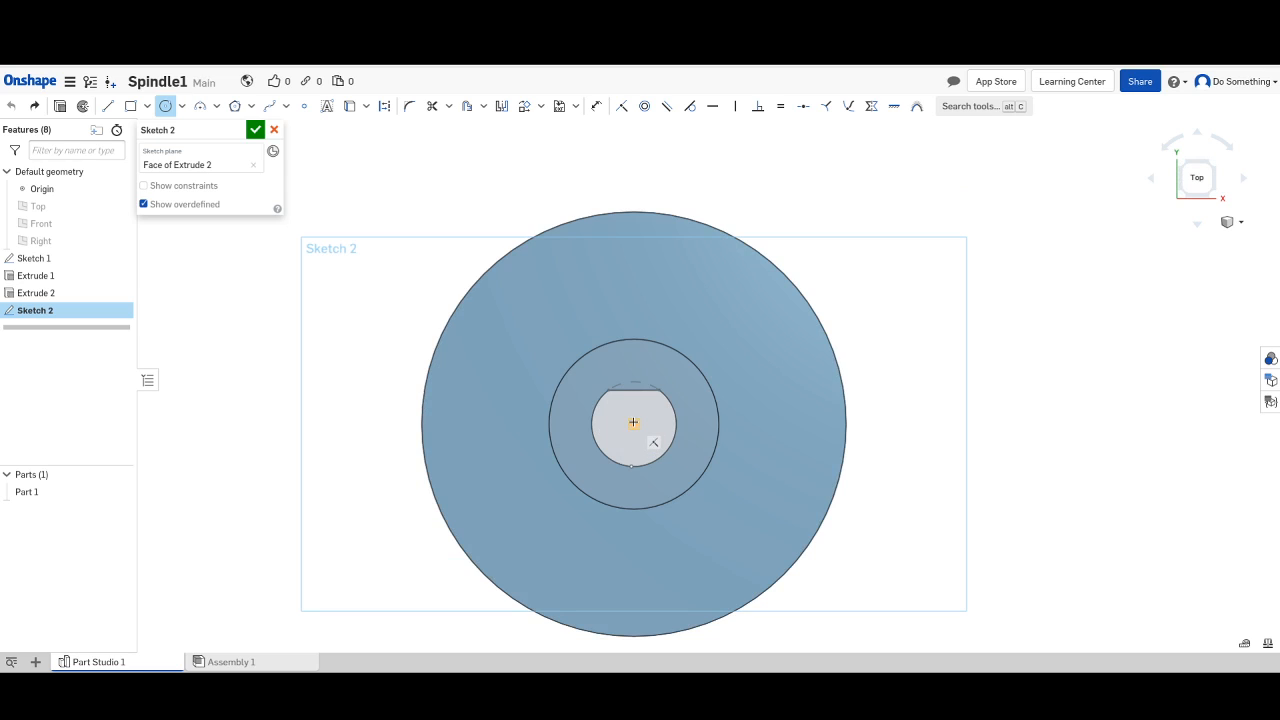
click(633, 422)
key(u)
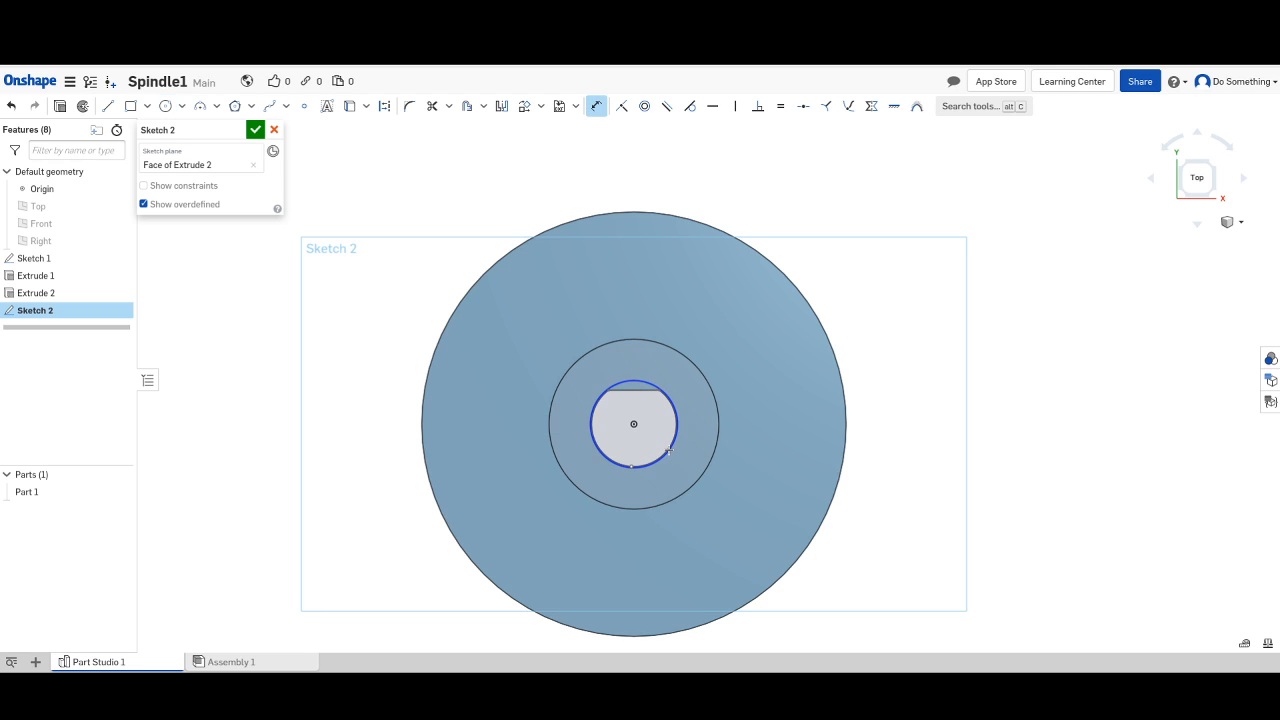
click(676, 443)
click(676, 443)
click(695, 516)
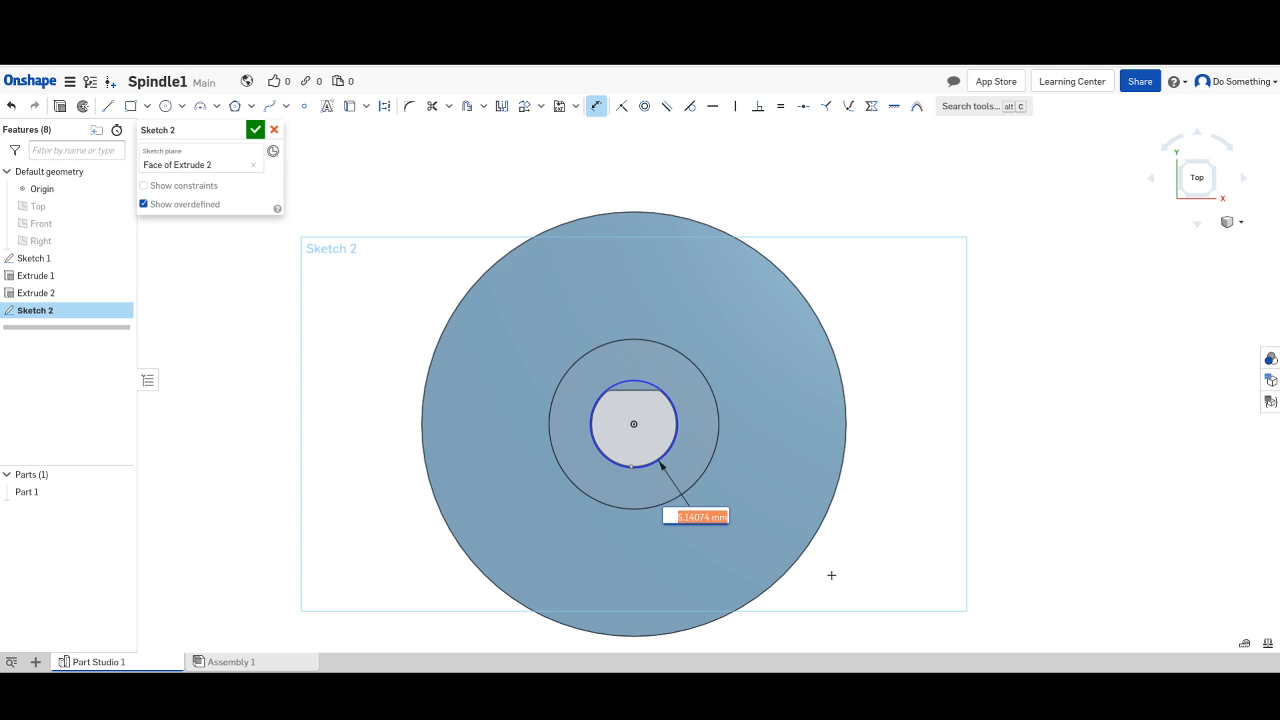
text(5)
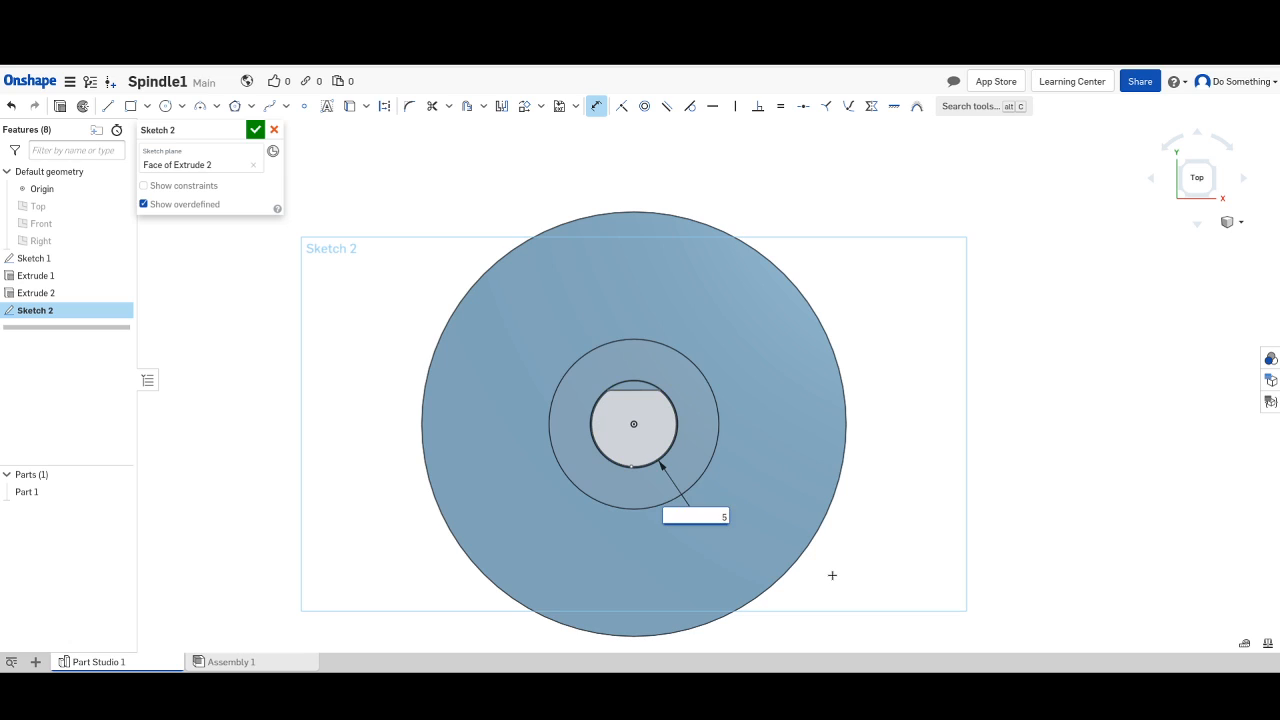
key(Escape)
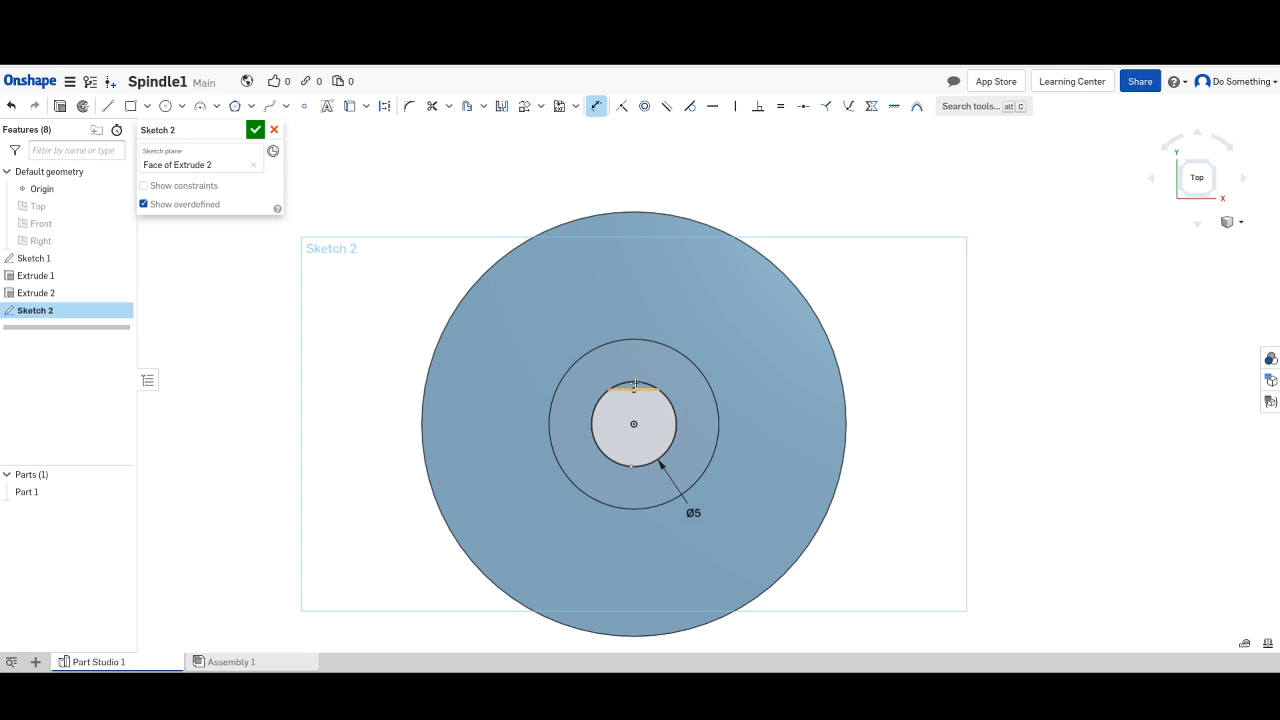
double_click(37, 259)
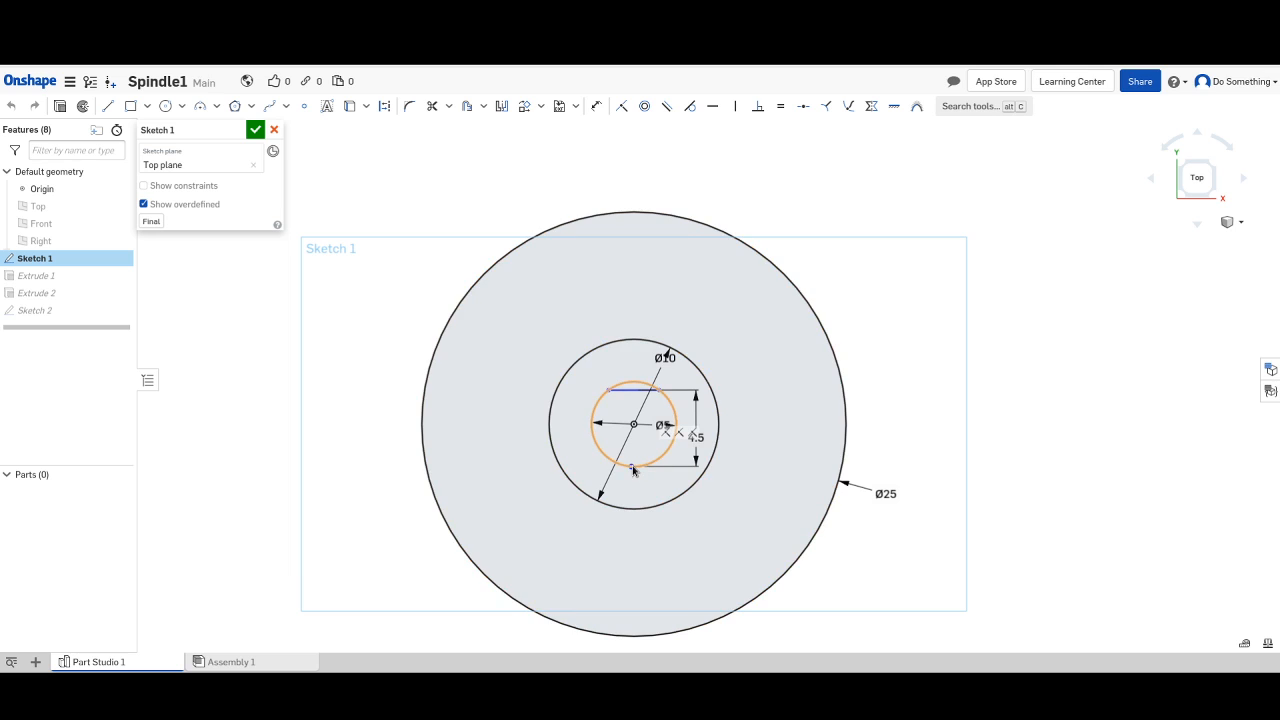
click(638, 389)
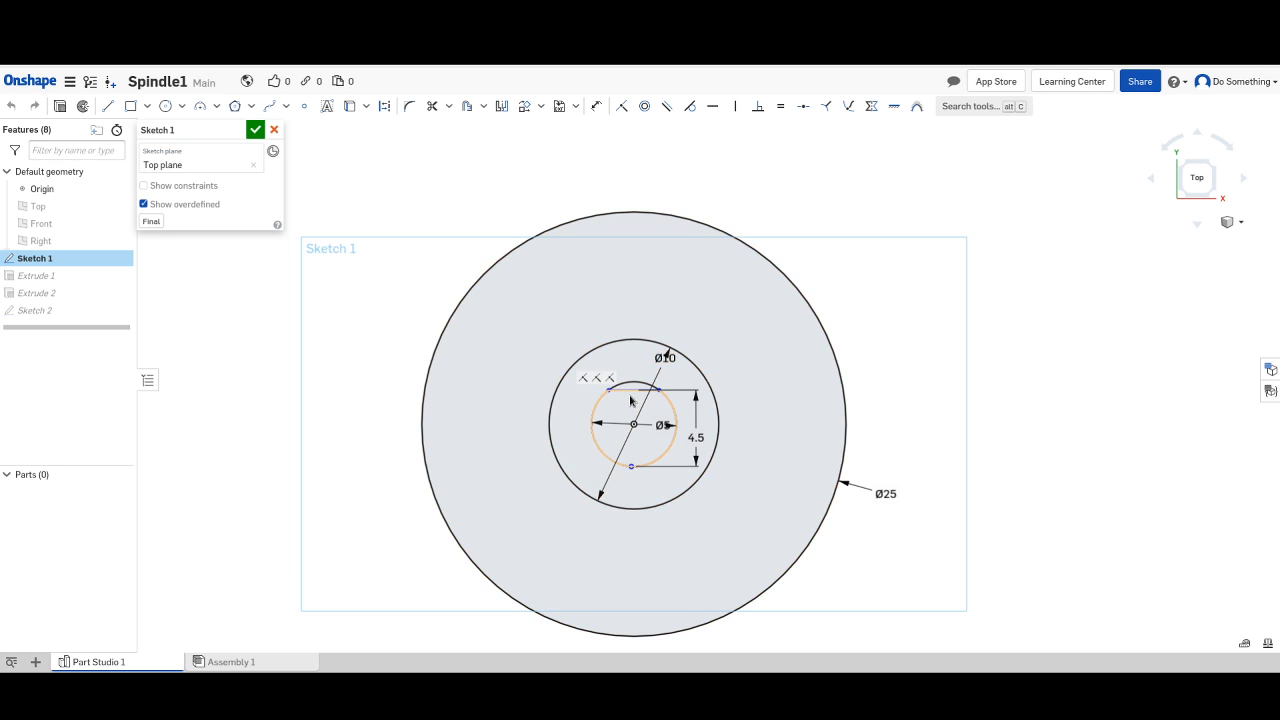
key(Escape)
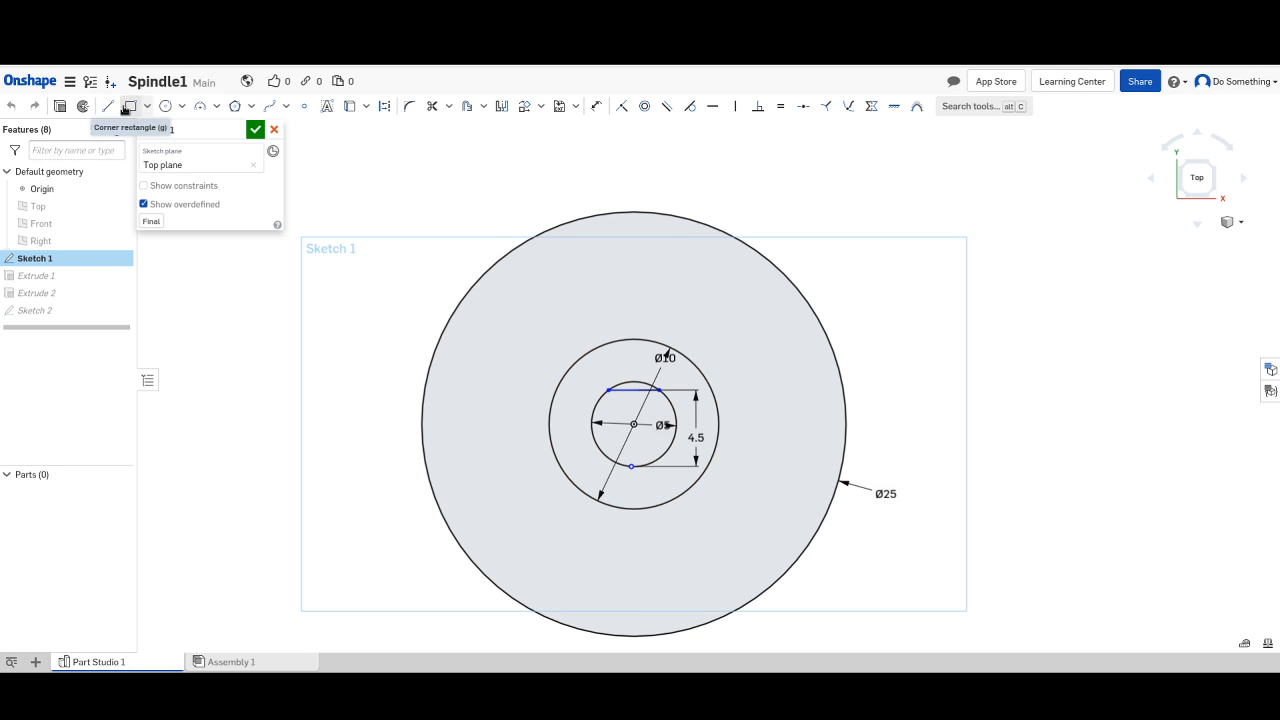
right_click(45, 312)
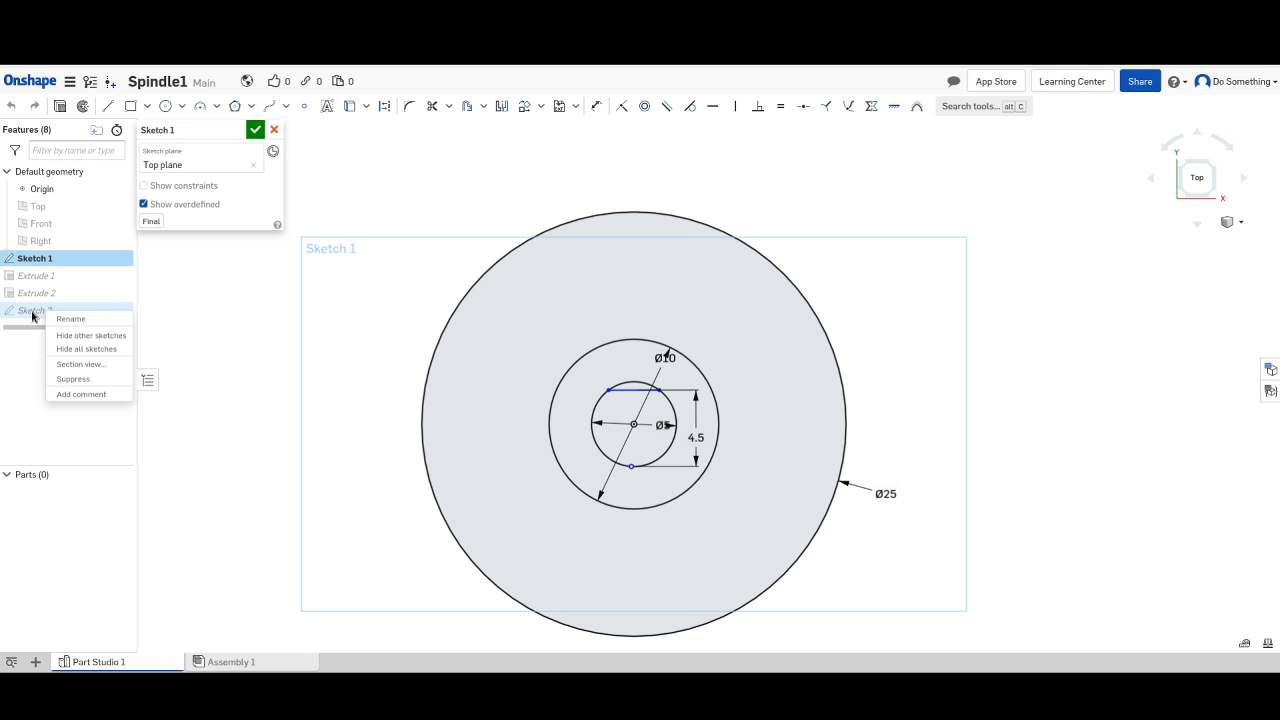
key(Escape)
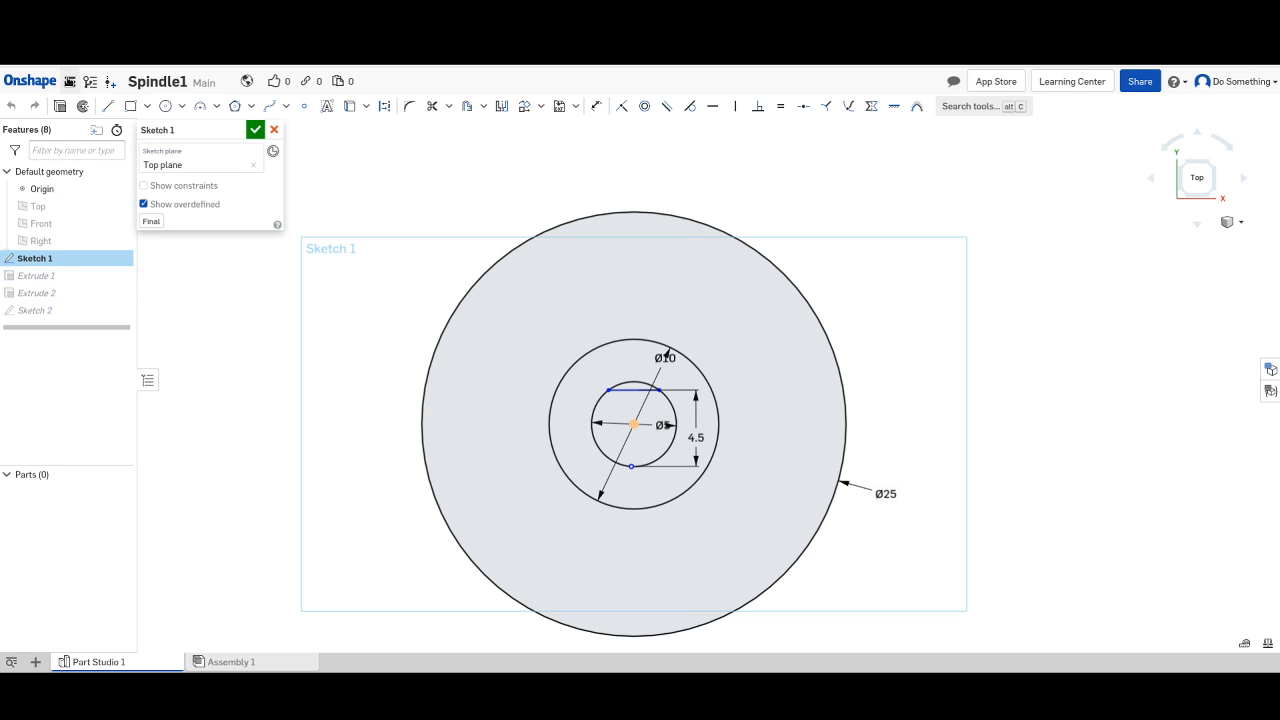
click(275, 130)
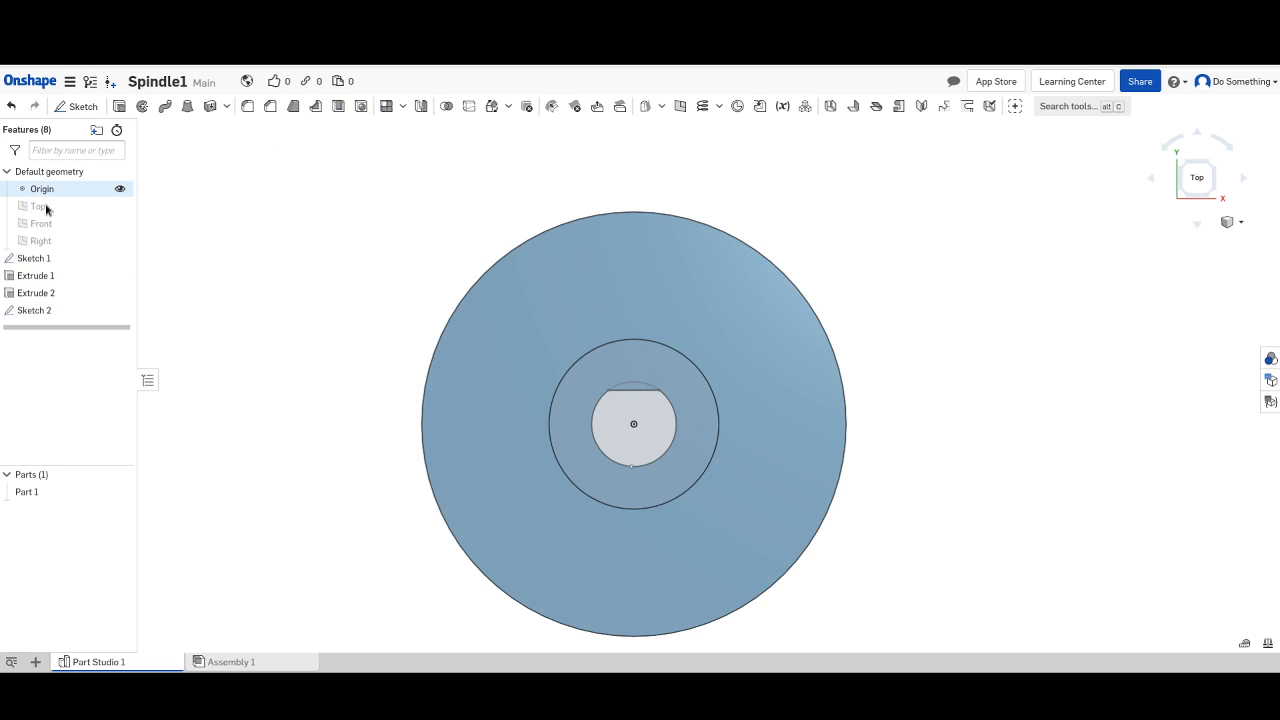
Delete Sketch 2, Extrude 2 and Extrude 1 from the part, keeping only Sketch 1.
right_click(47, 263)
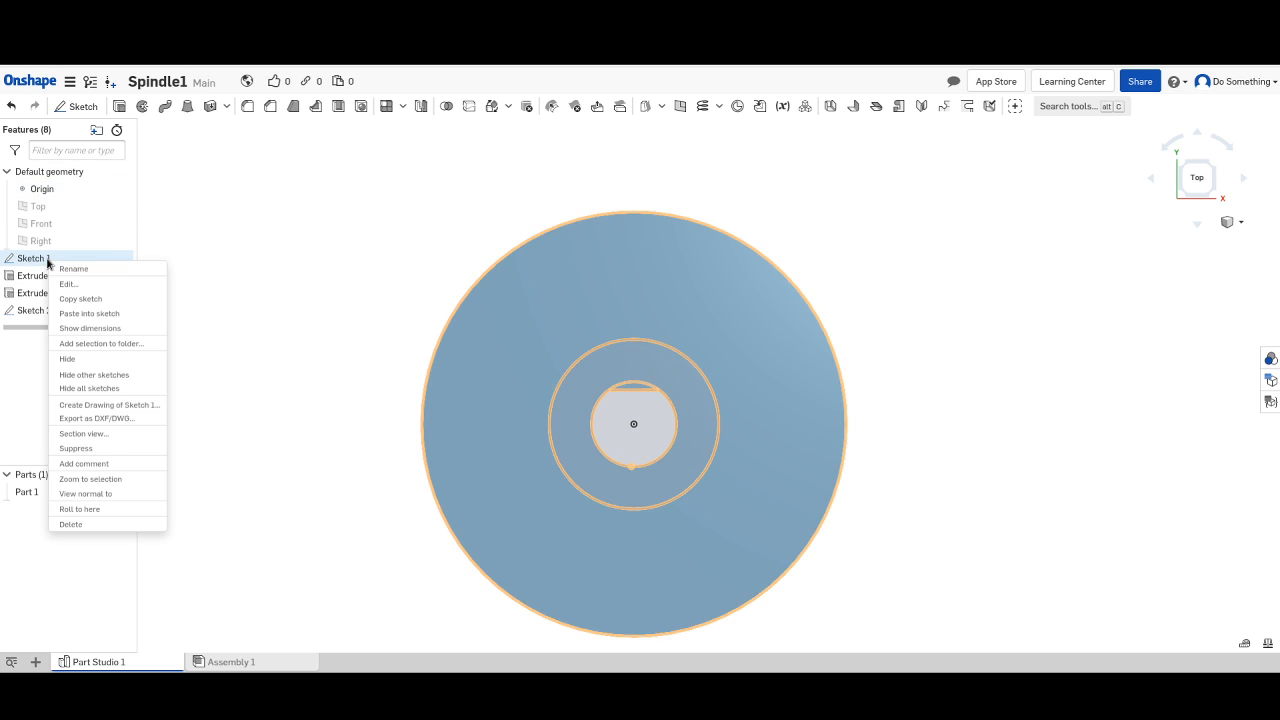
click(36, 312)
right_click(36, 312)
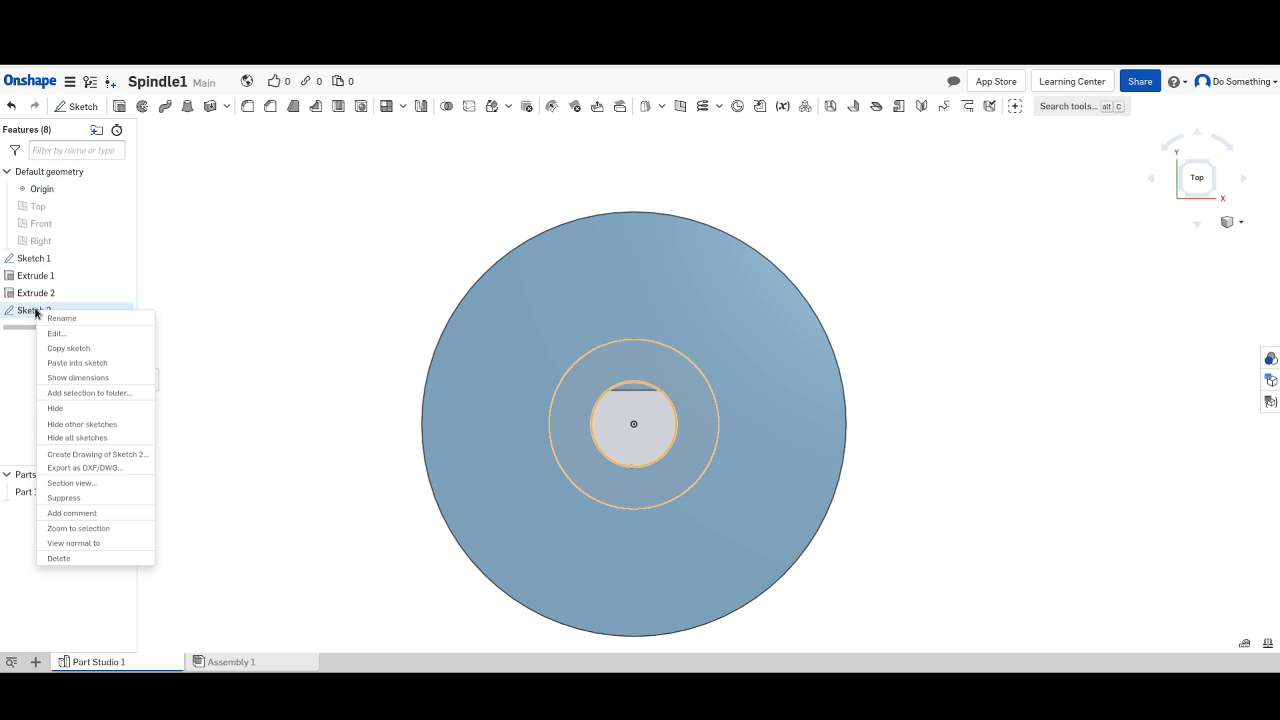
click(76, 558)
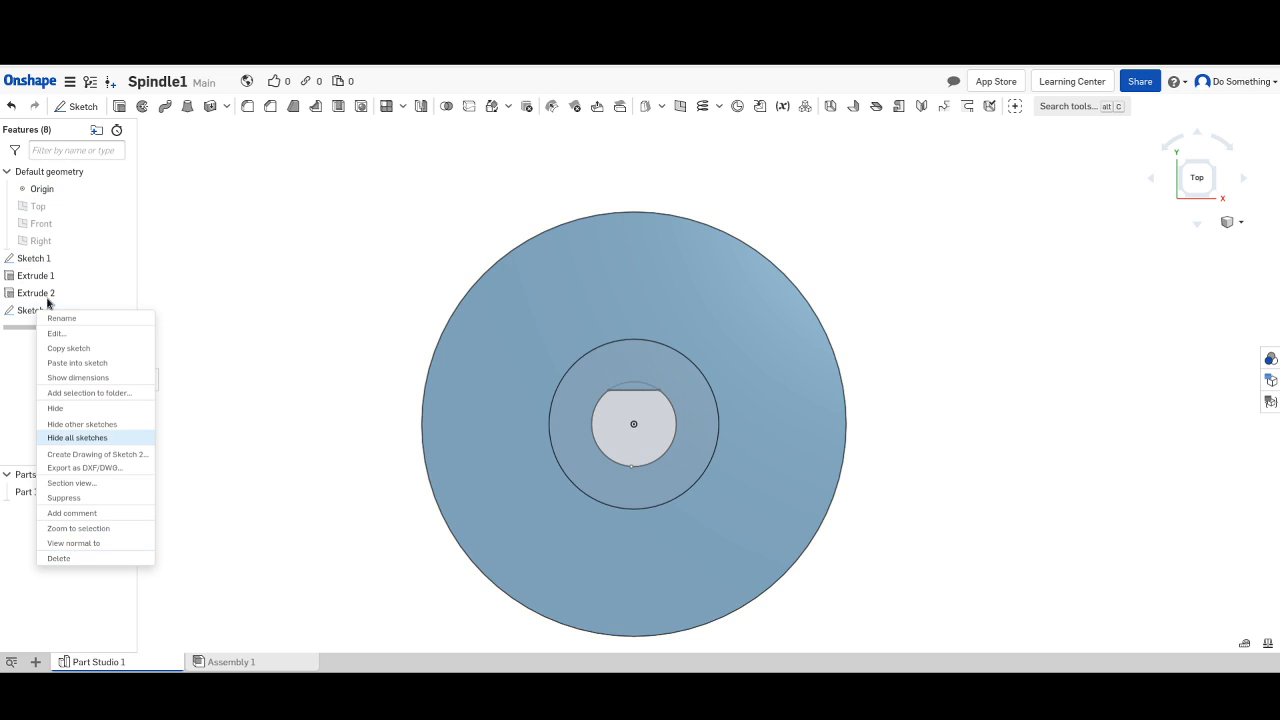
right_click(47, 293)
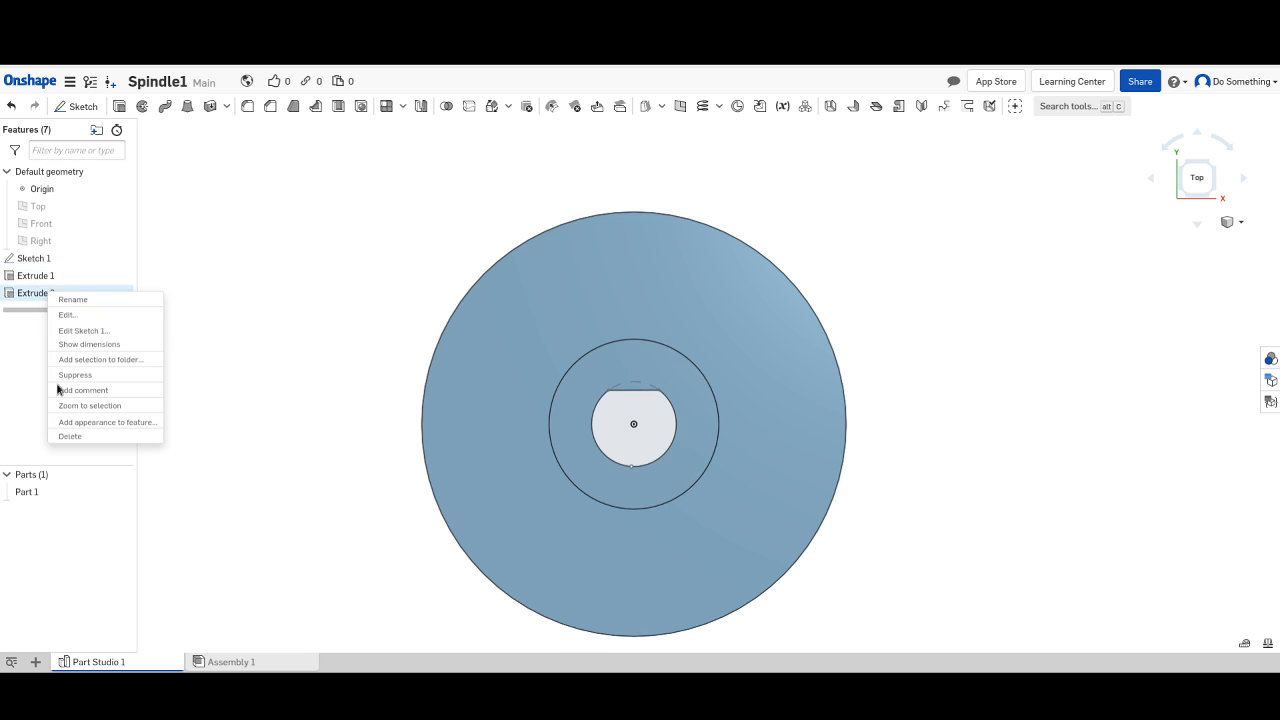
click(70, 436)
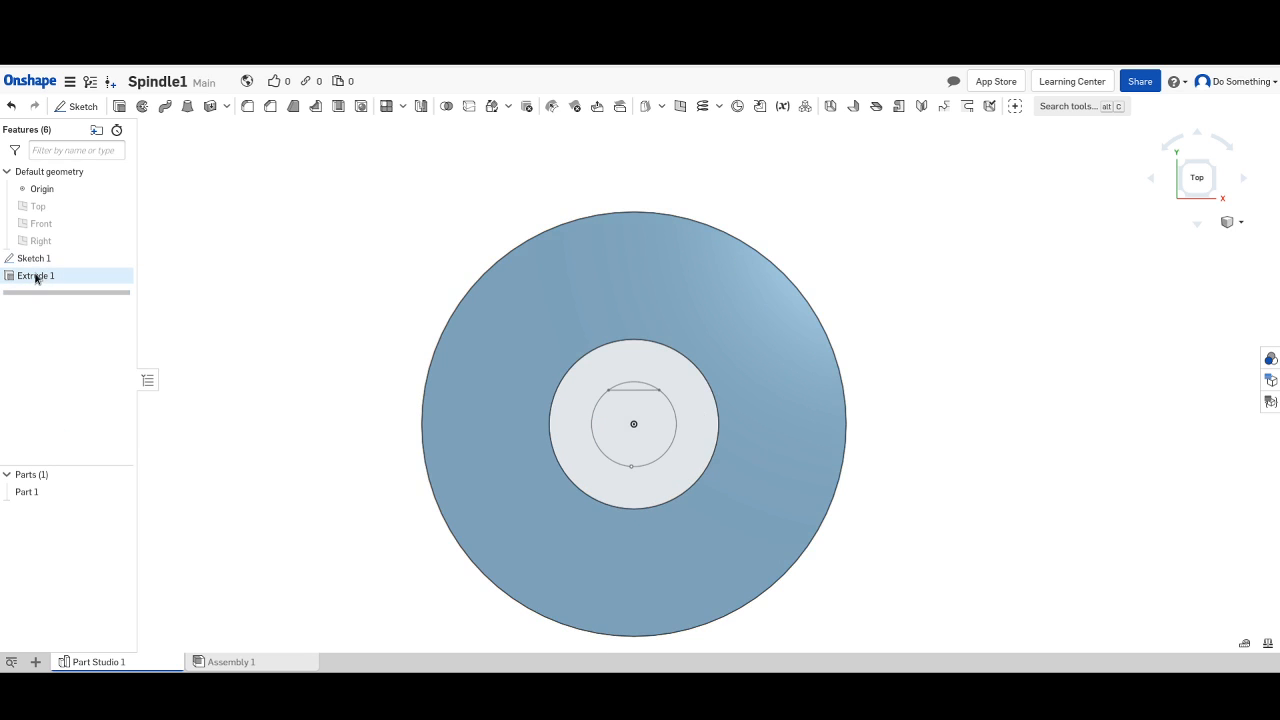
right_click(37, 279)
click(60, 421)
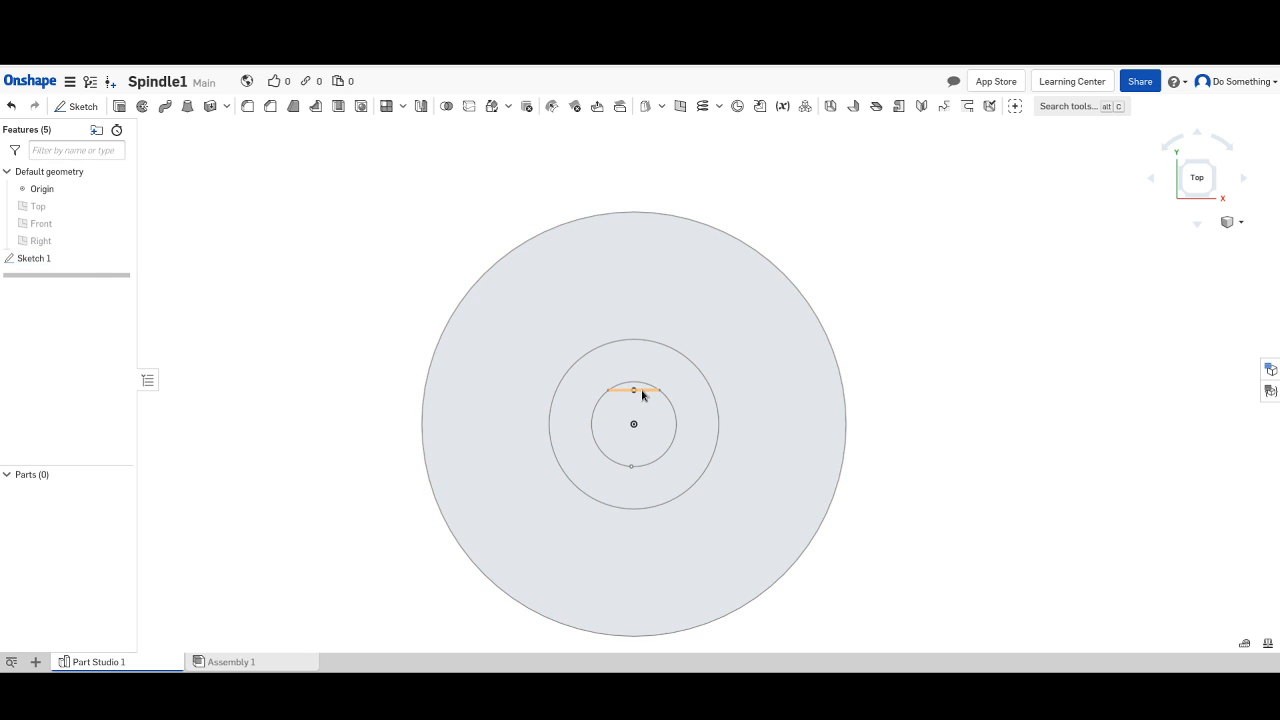
Try to delete the flat line without opening Sketch 1 for editing, and undo the deletion.
click(642, 395)
key(Delete)
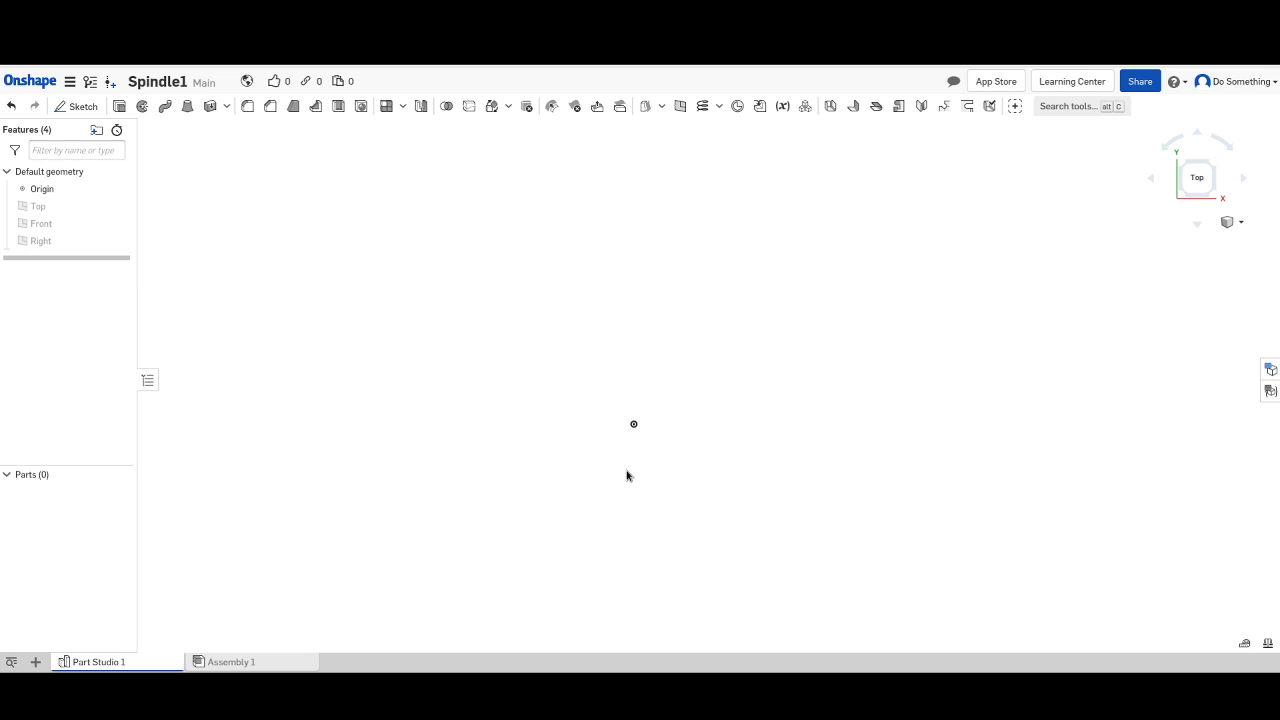
key(ctrl+z)
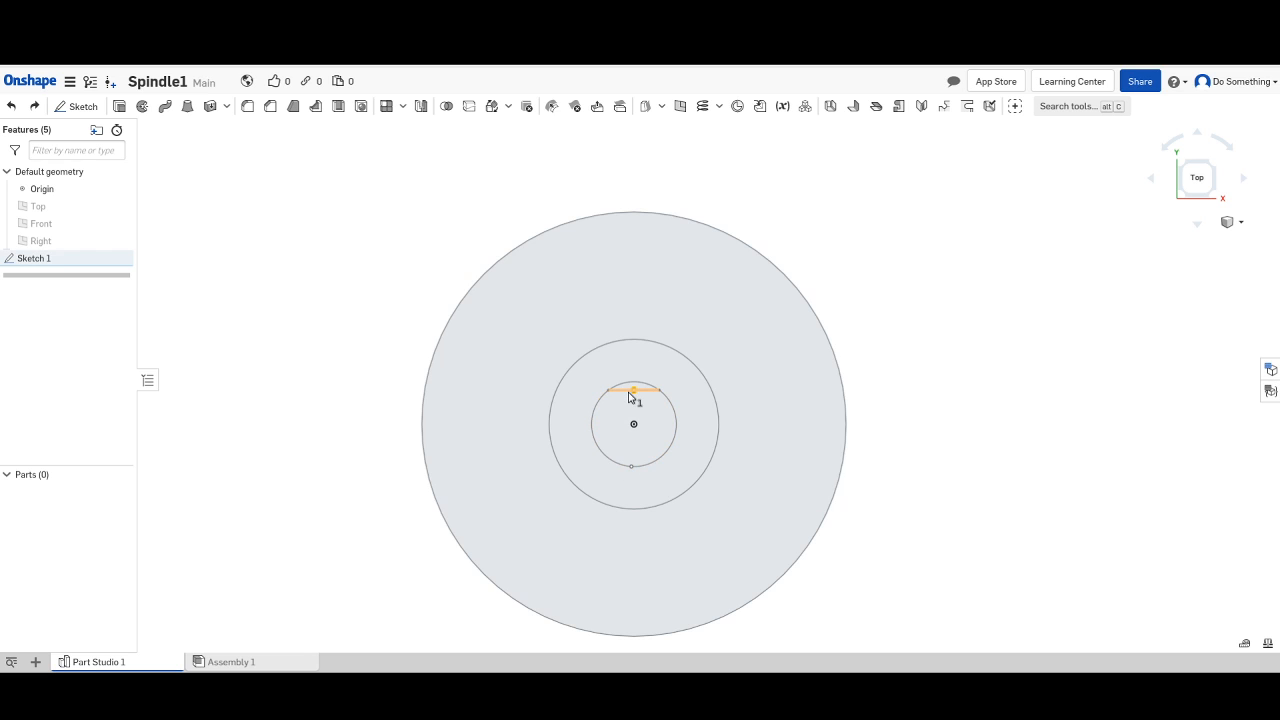
Open Sketch 1 for editing and delete the flat line and the point on the smallest circle.
right_click(625, 395)
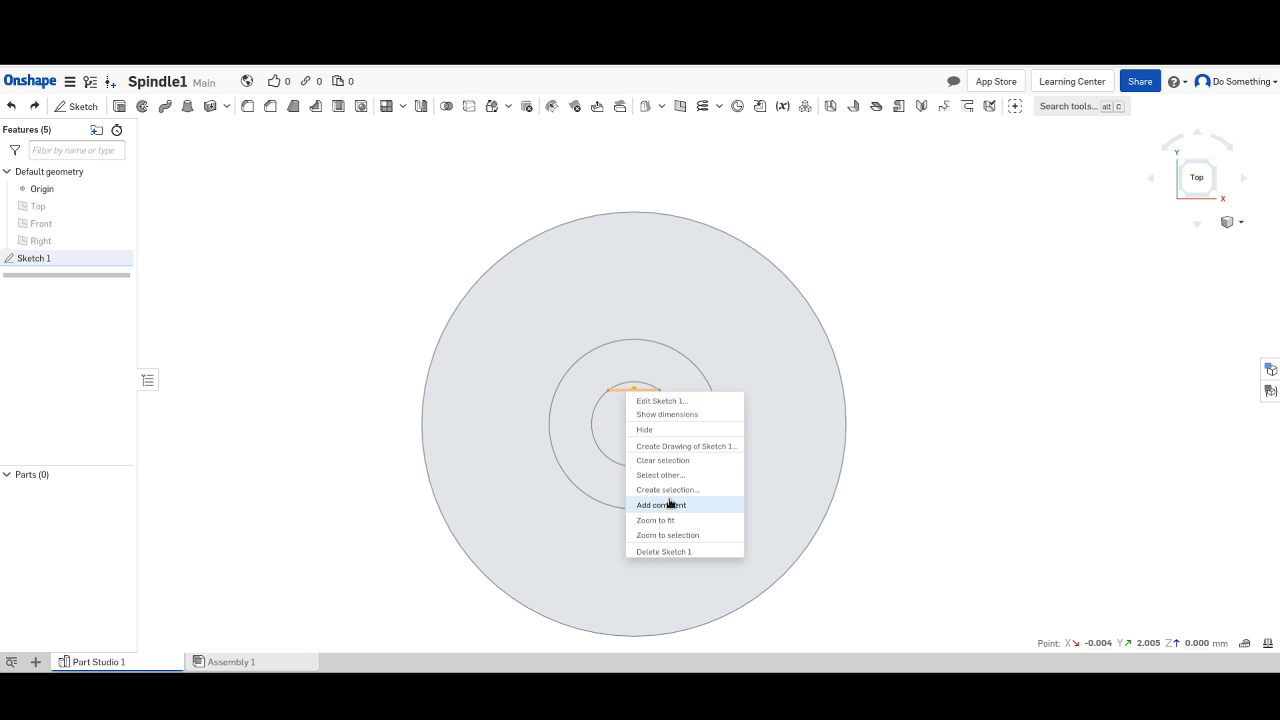
click(657, 402)
right_click(632, 396)
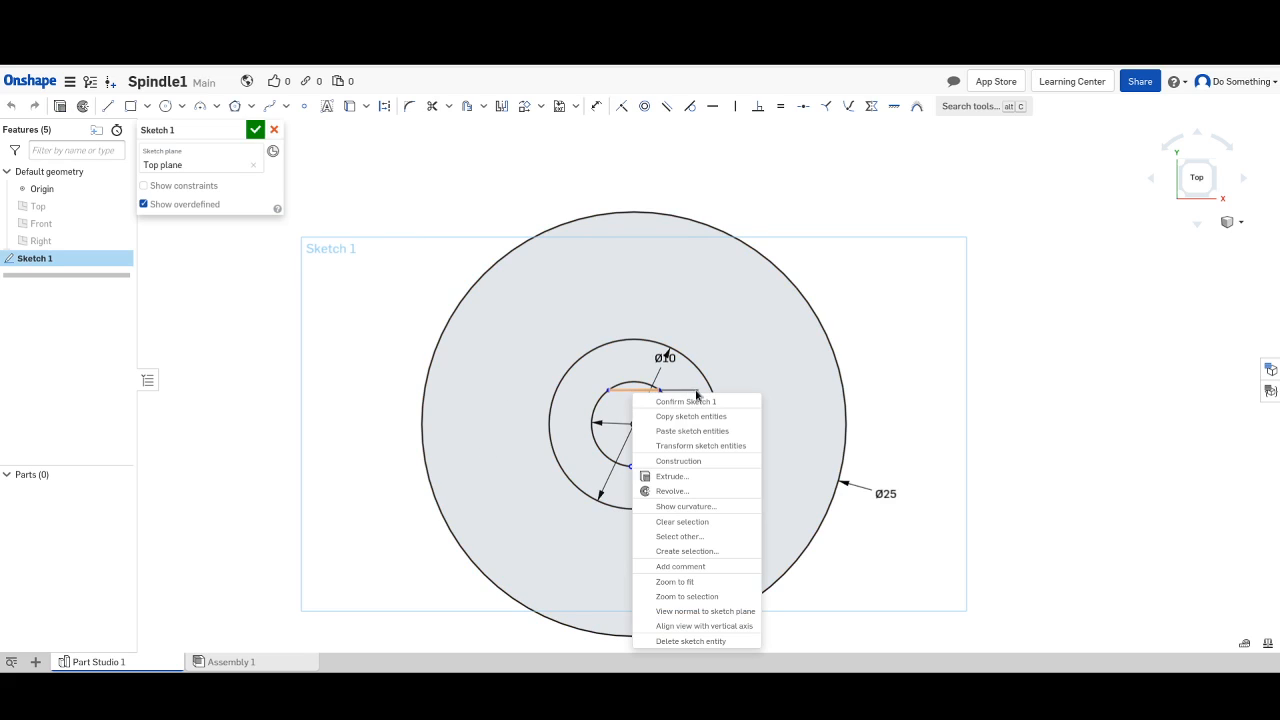
click(709, 641)
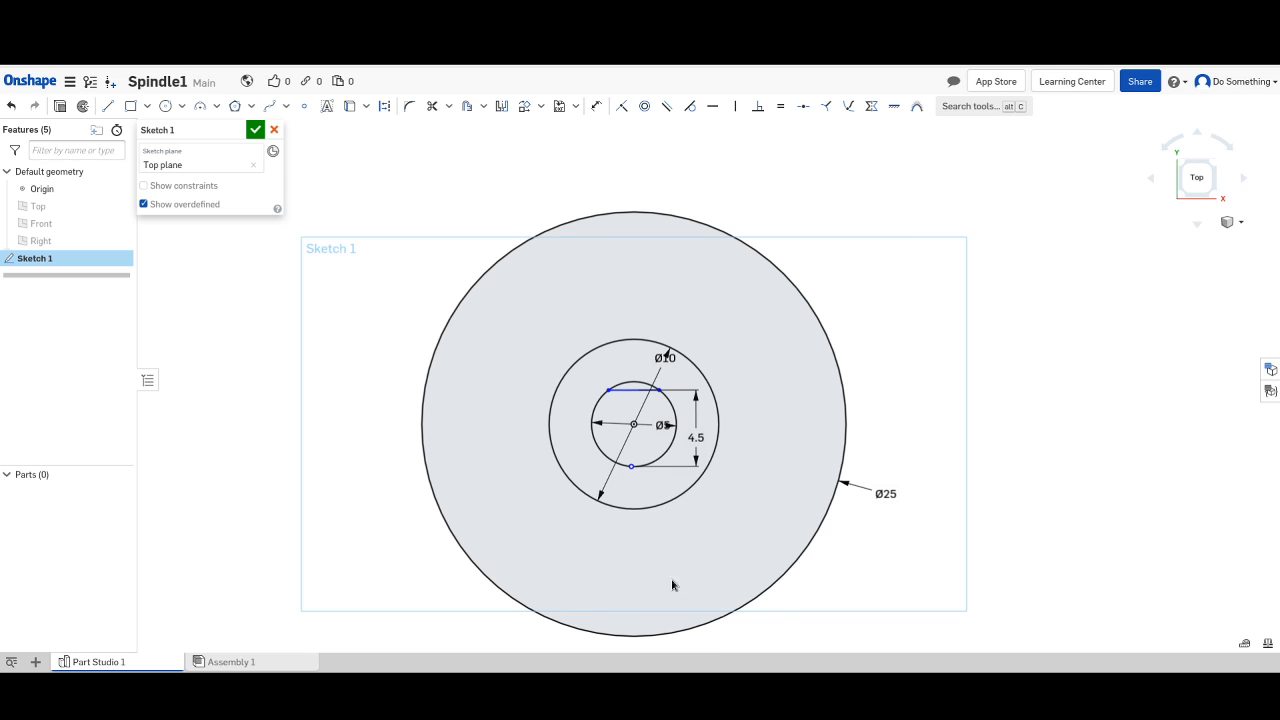
click(632, 468)
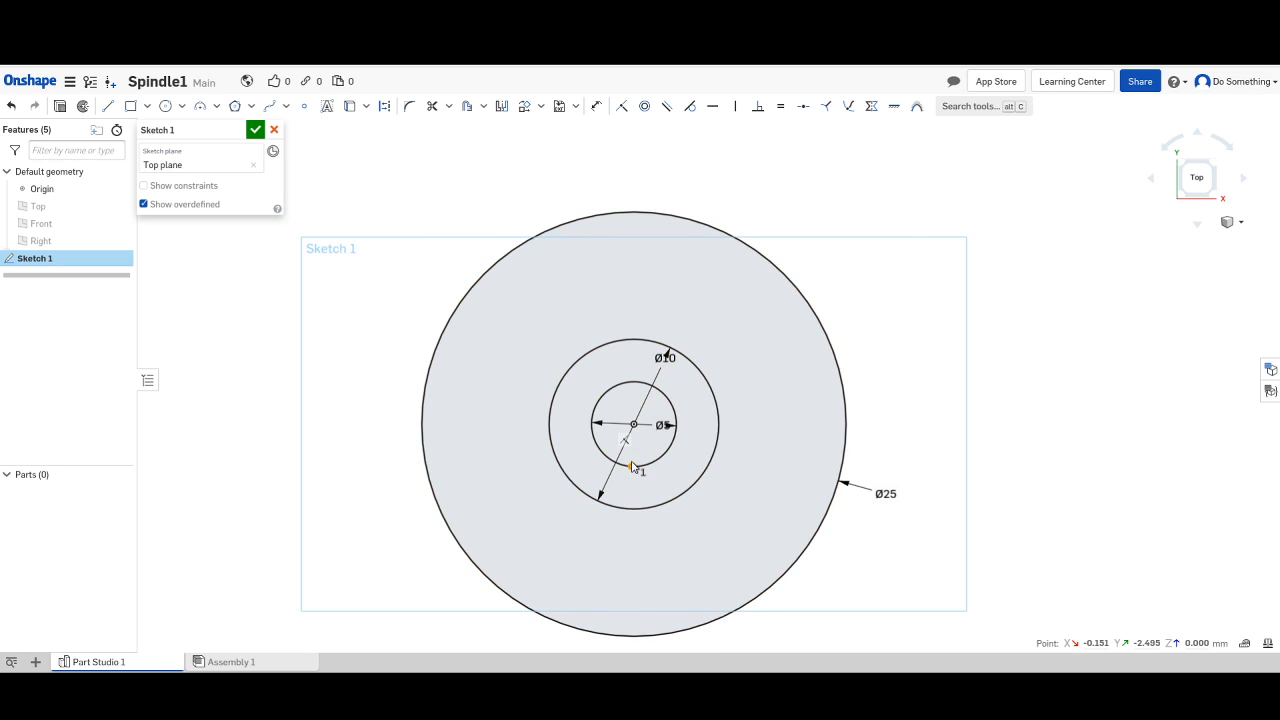
click(632, 468)
right_click(632, 467)
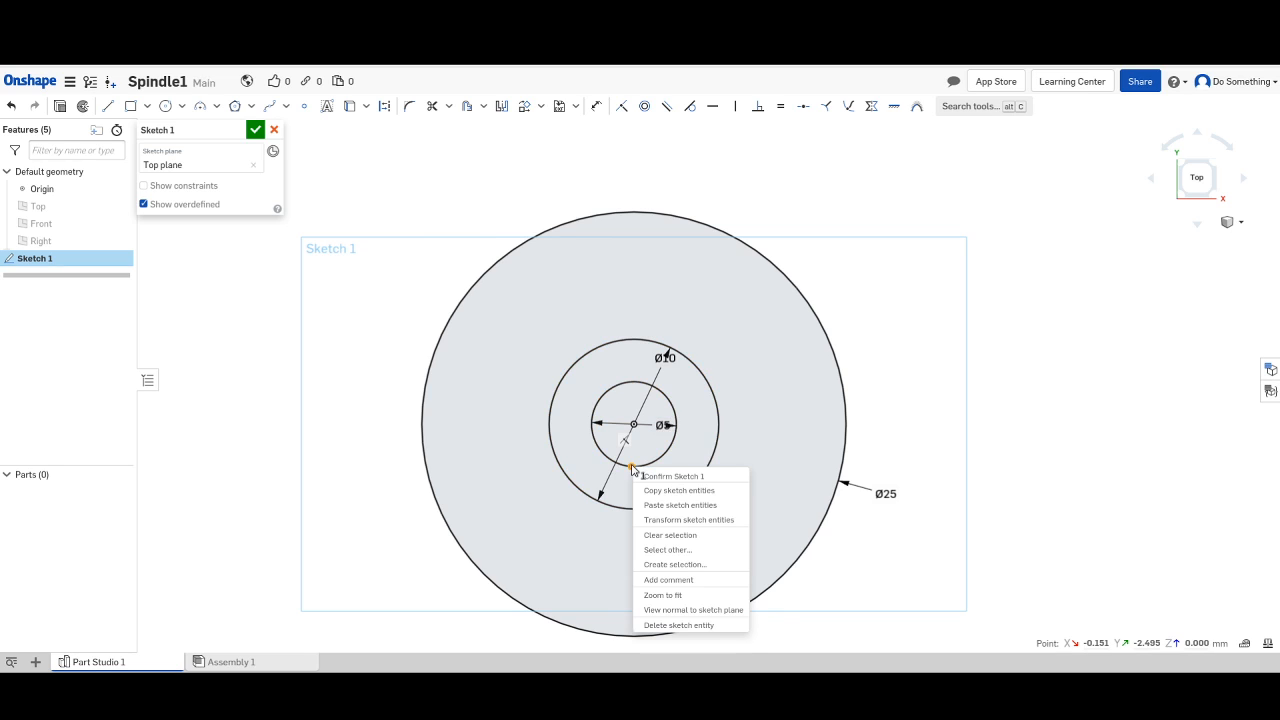
click(673, 627)
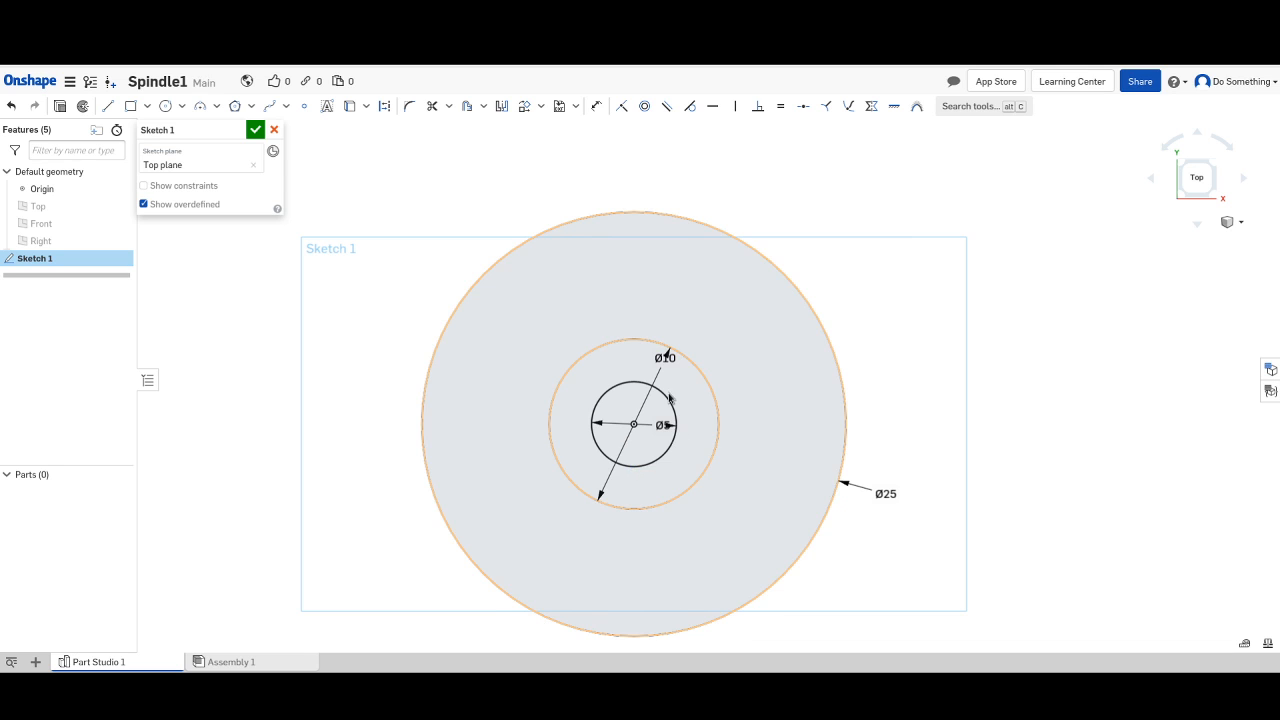
Move the 10 mm and 5 mm diameter dimensions outside their circles in Sketch 1.
drag(686, 346, 712, 326)
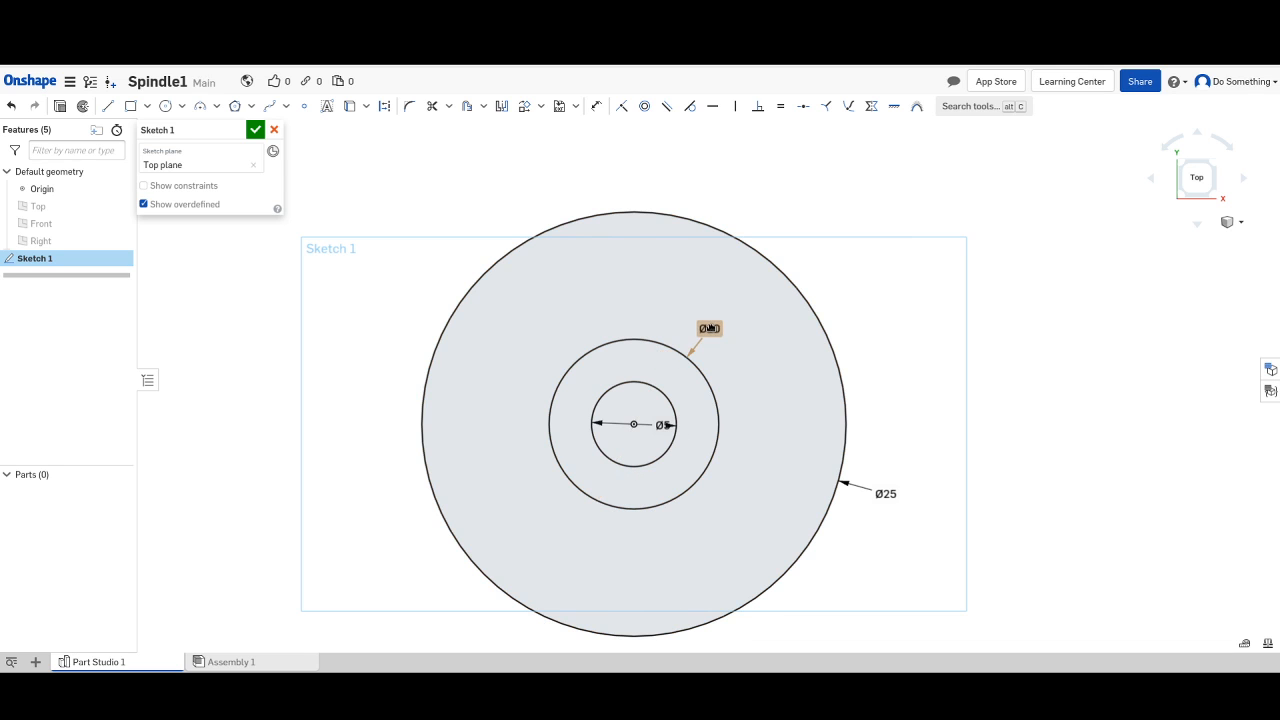
drag(659, 425, 734, 414)
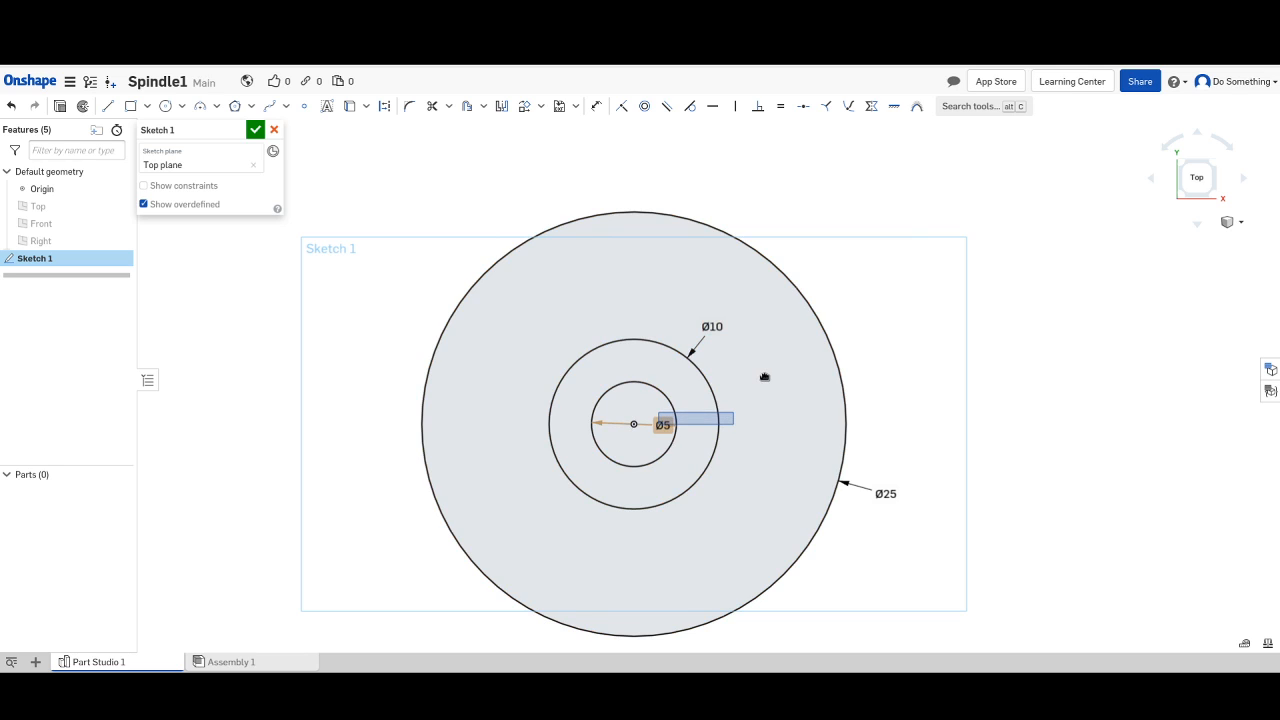
click(746, 432)
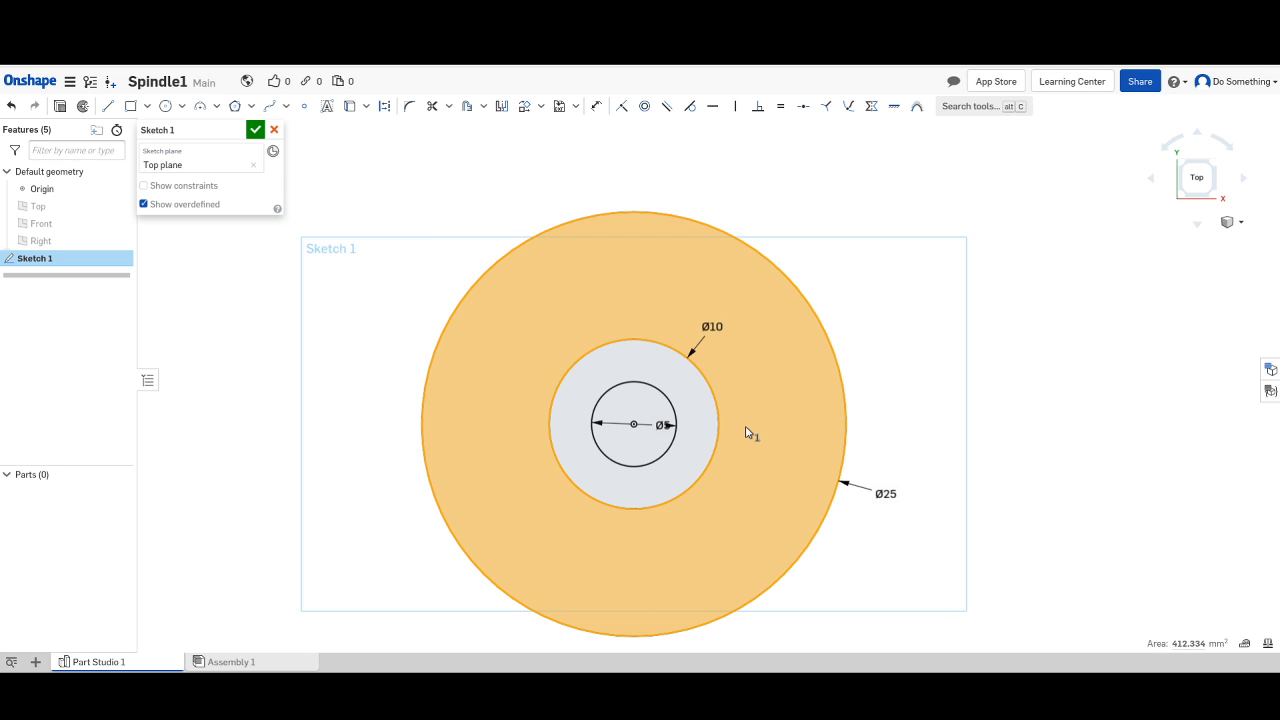
scroll(746, 432, up, 1)
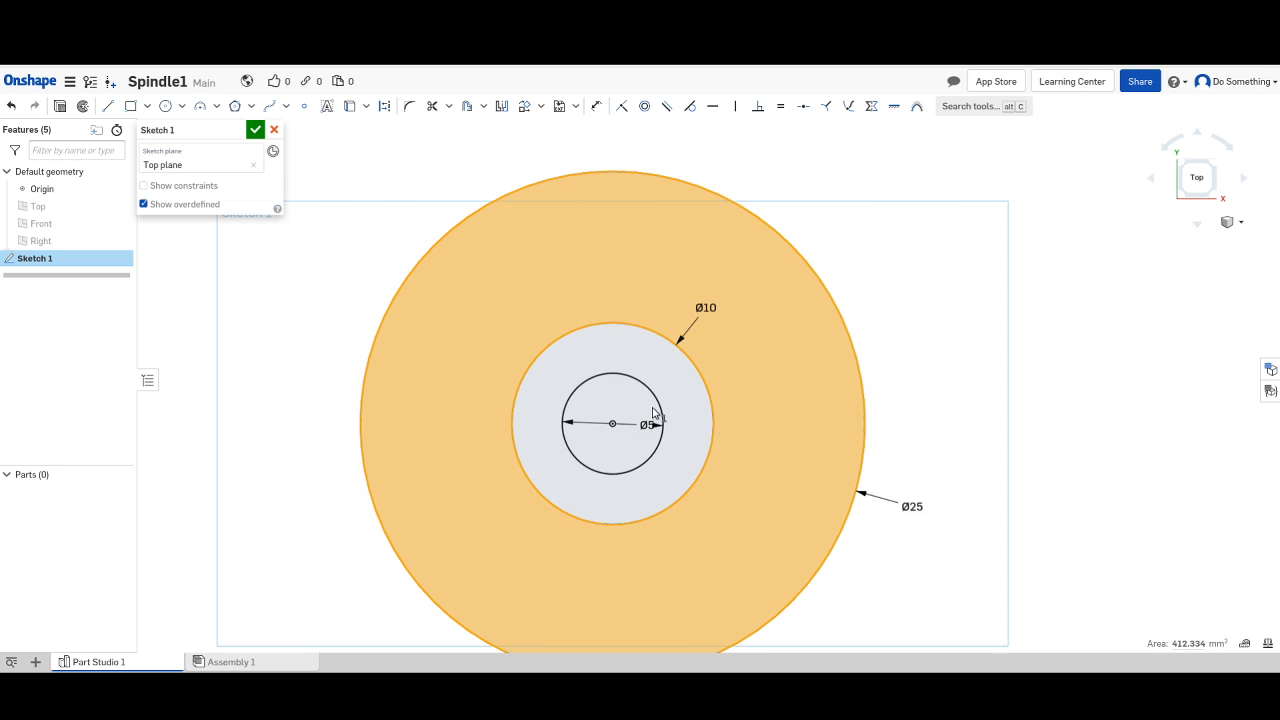
scroll(645, 427, up, 1)
drag(646, 426, 777, 426)
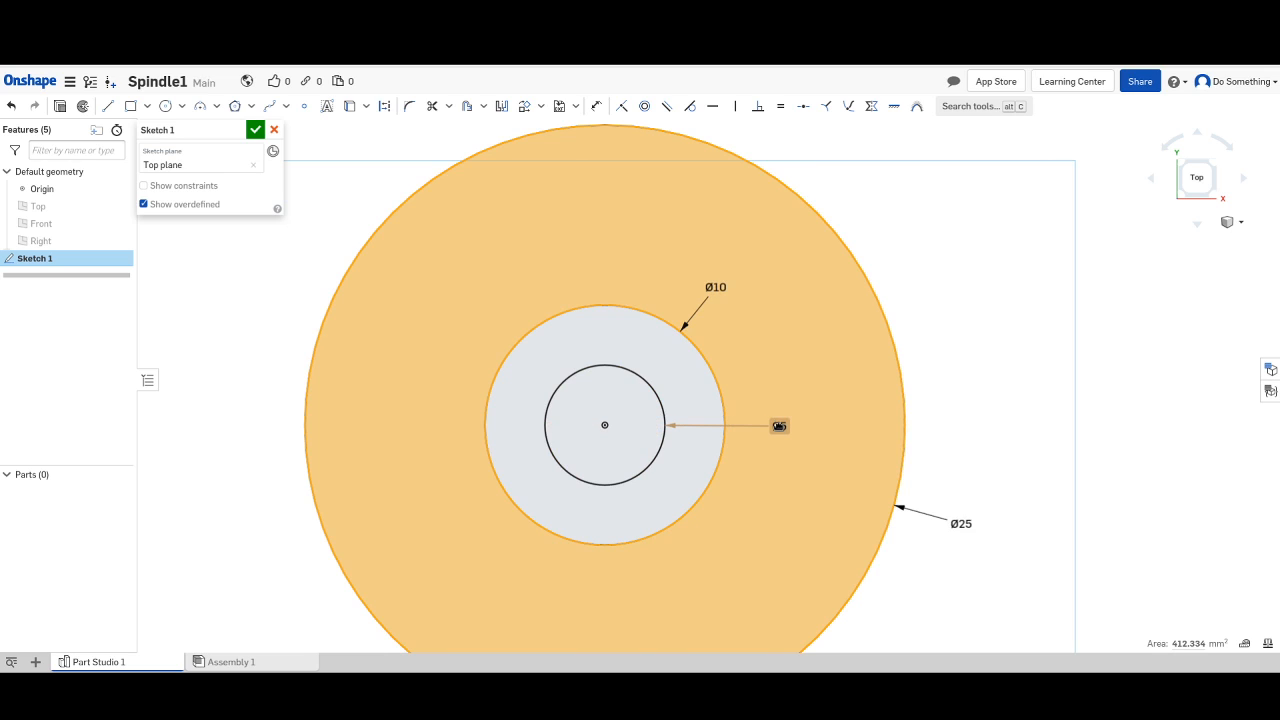
Place a sketch point on the 5 mm circle directly below its centre.
scroll(612, 452, up, 1)
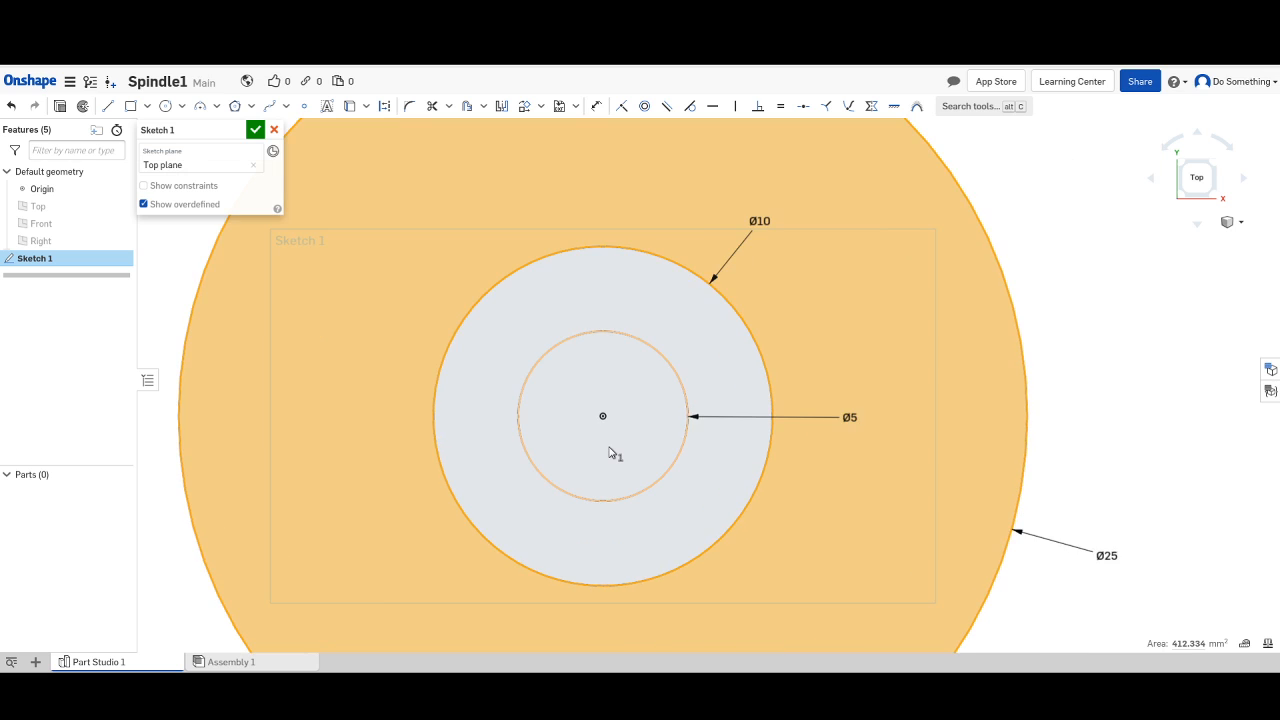
scroll(609, 452, up, 1)
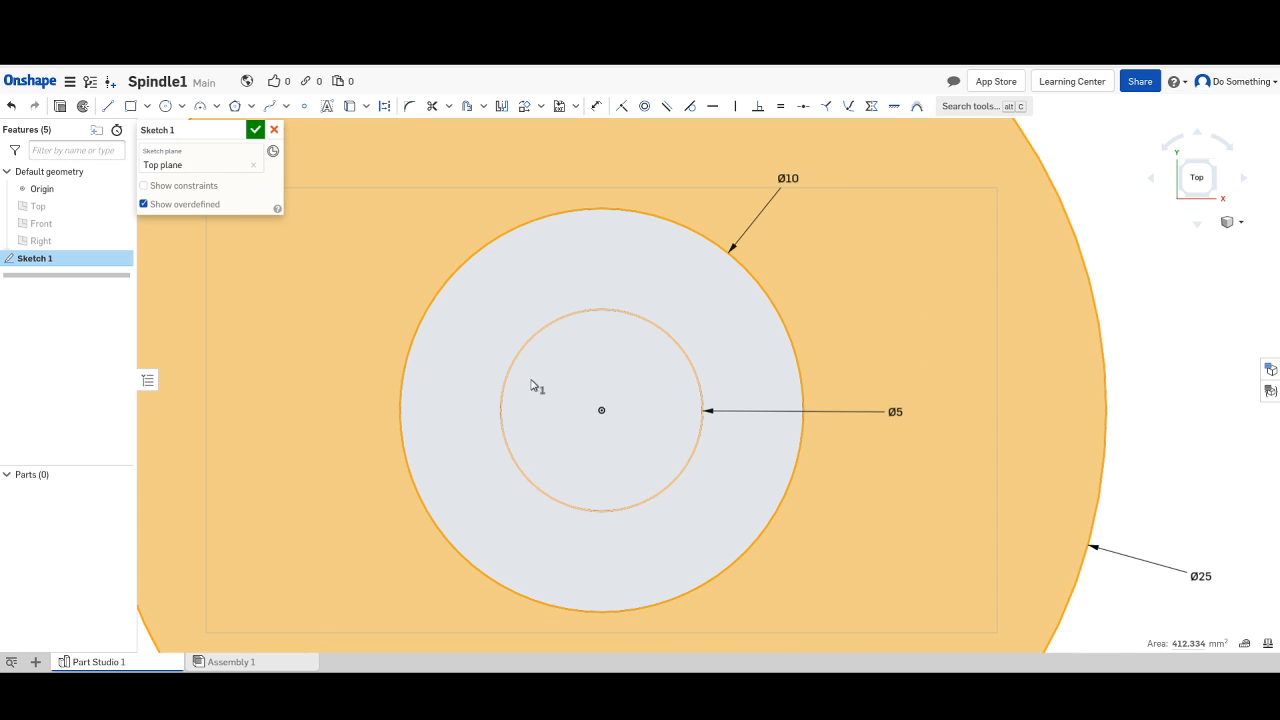
click(305, 107)
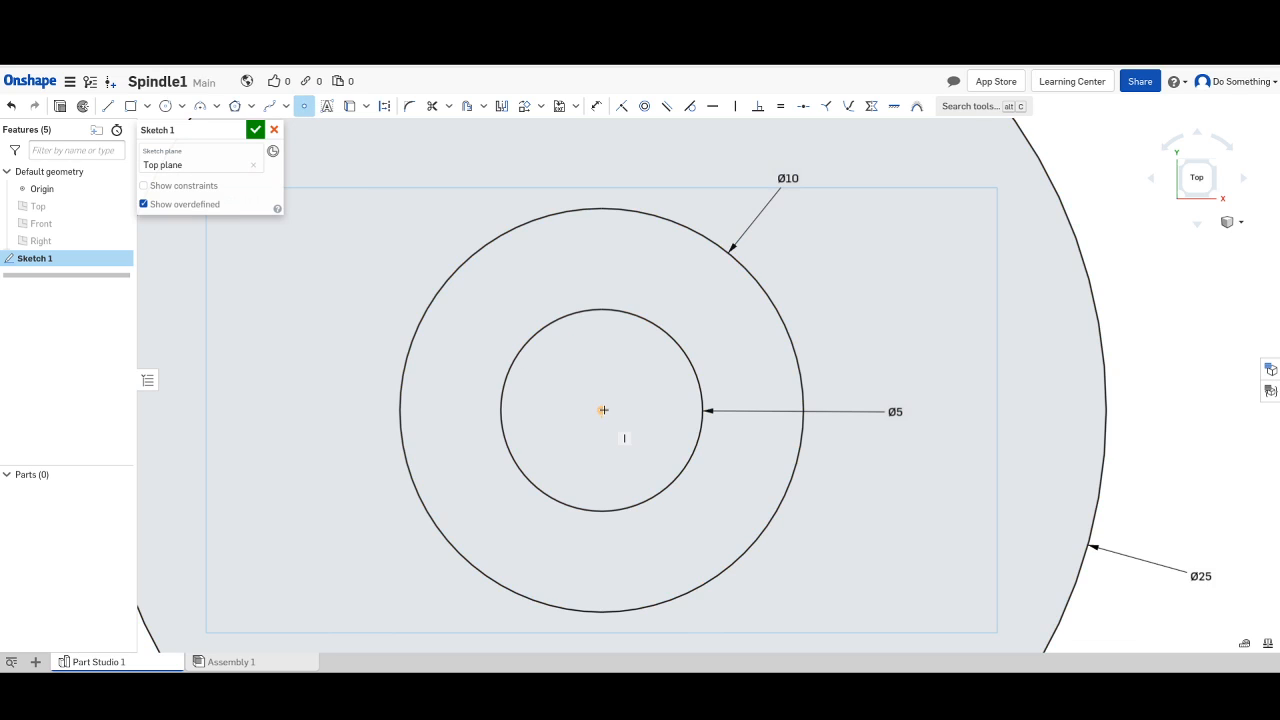
click(600, 511)
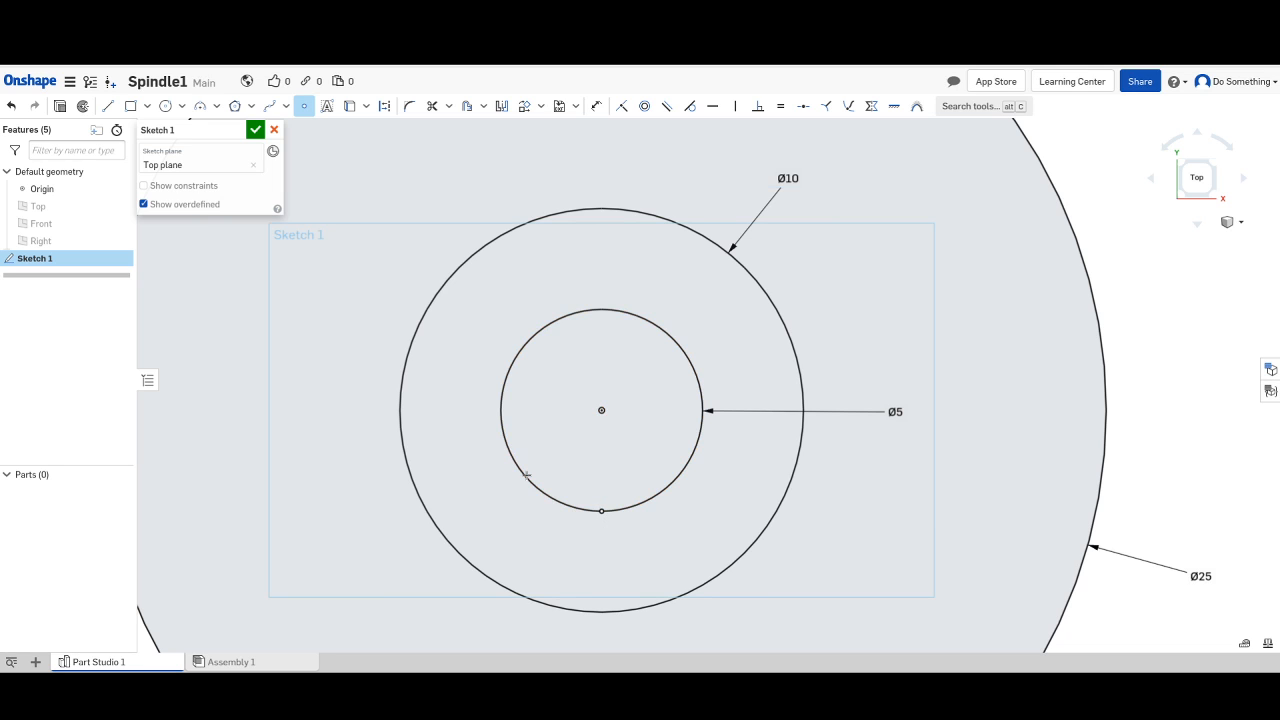
Draw a horizontal line about 2.87 mm long across the upper part of the 5 mm circle, with both ends on the circle.
click(112, 107)
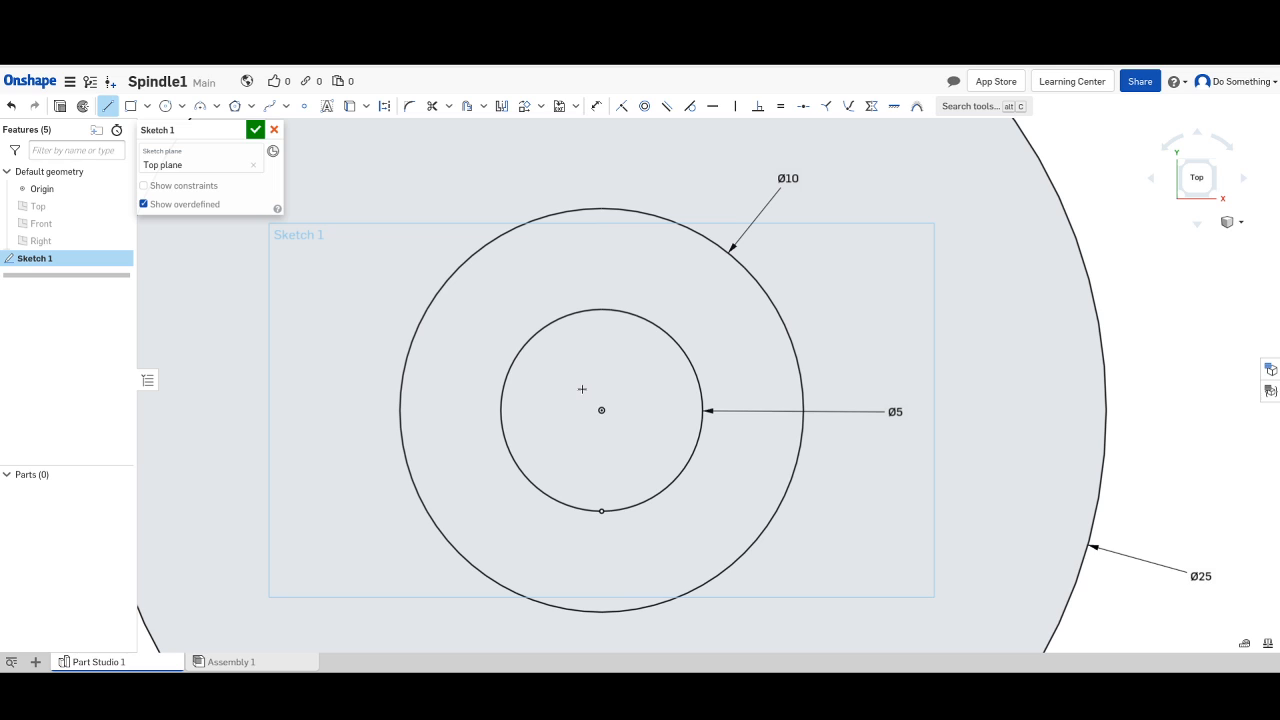
click(545, 328)
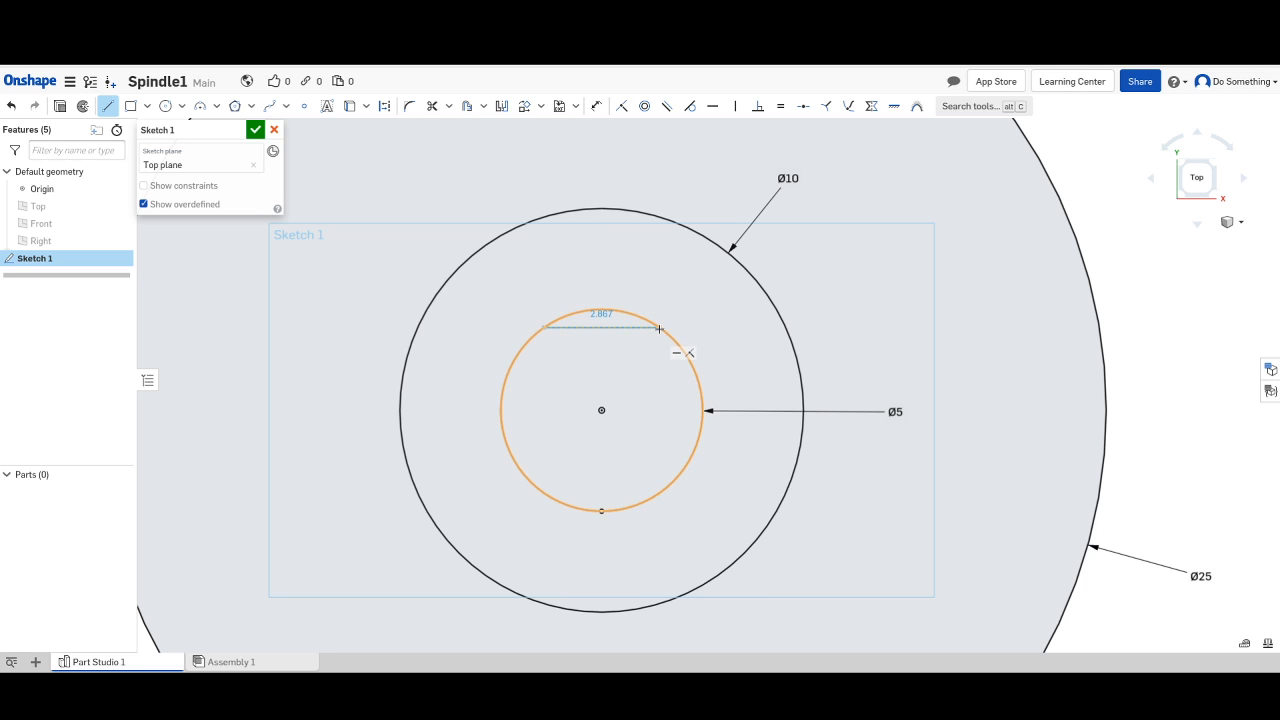
click(659, 328)
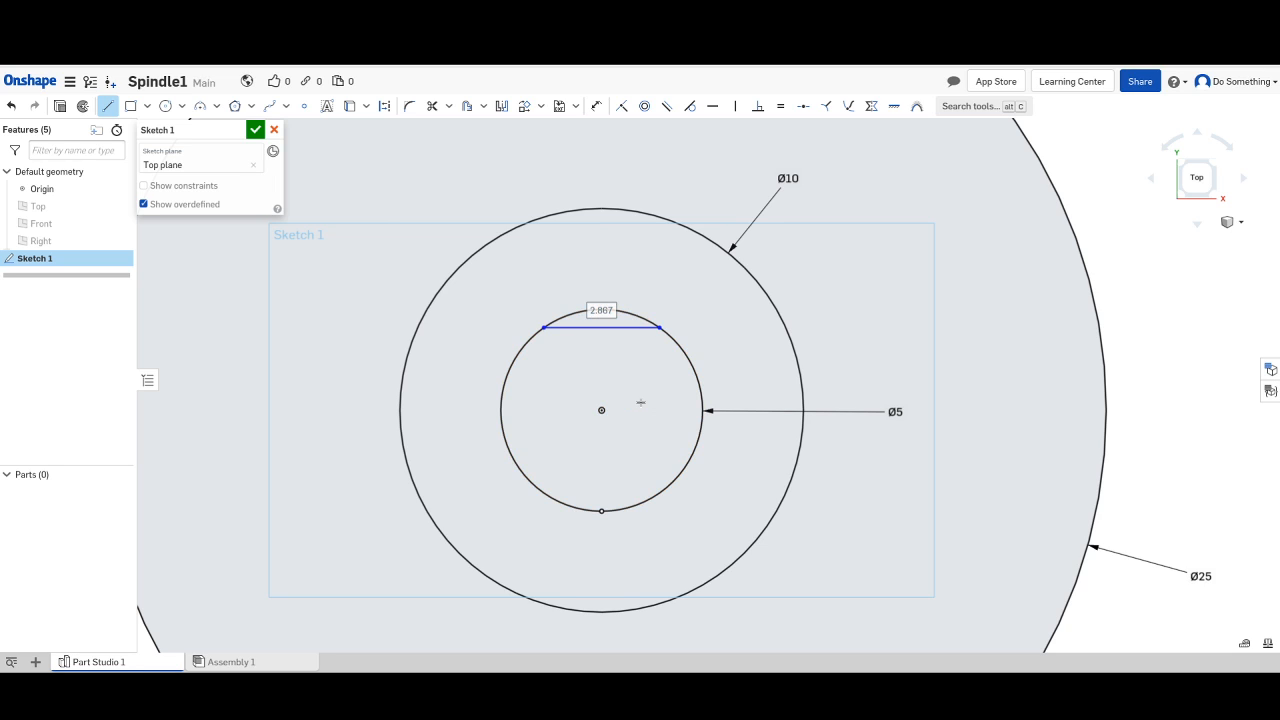
Dimension the distance from the flat line to the point at the bottom of the 5 mm circle as 4.5 mm.
key(m)
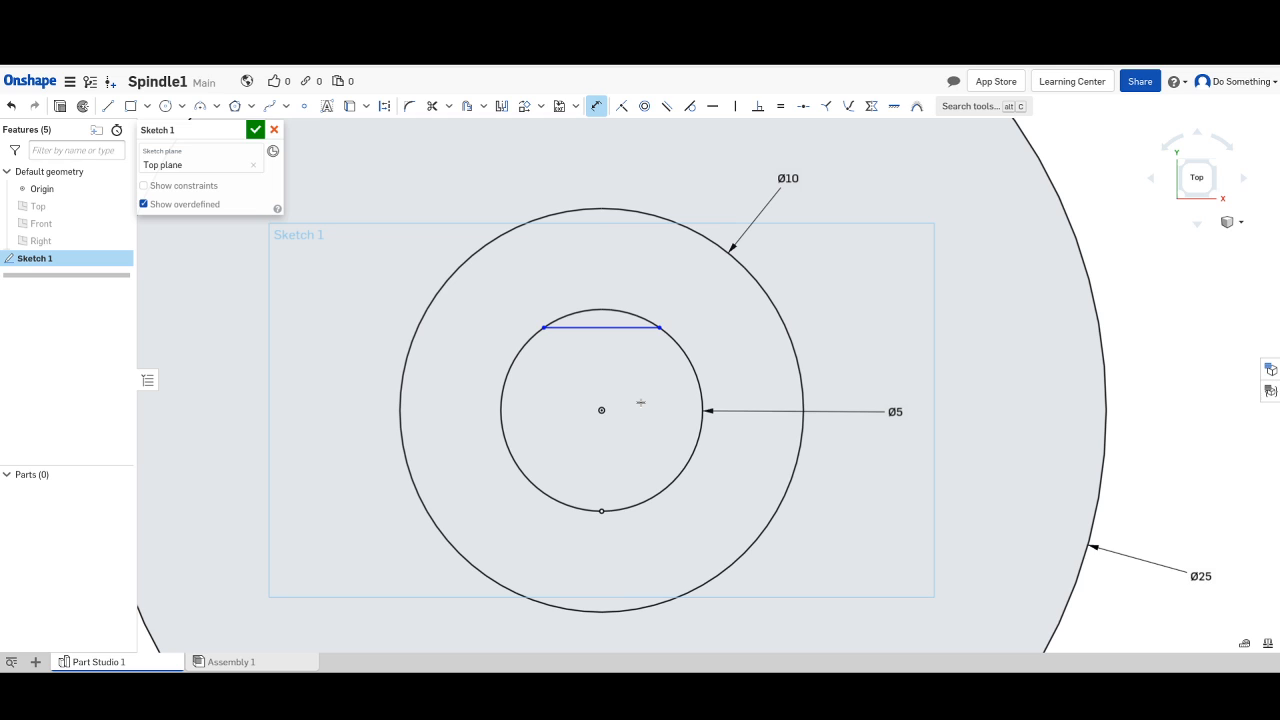
click(590, 327)
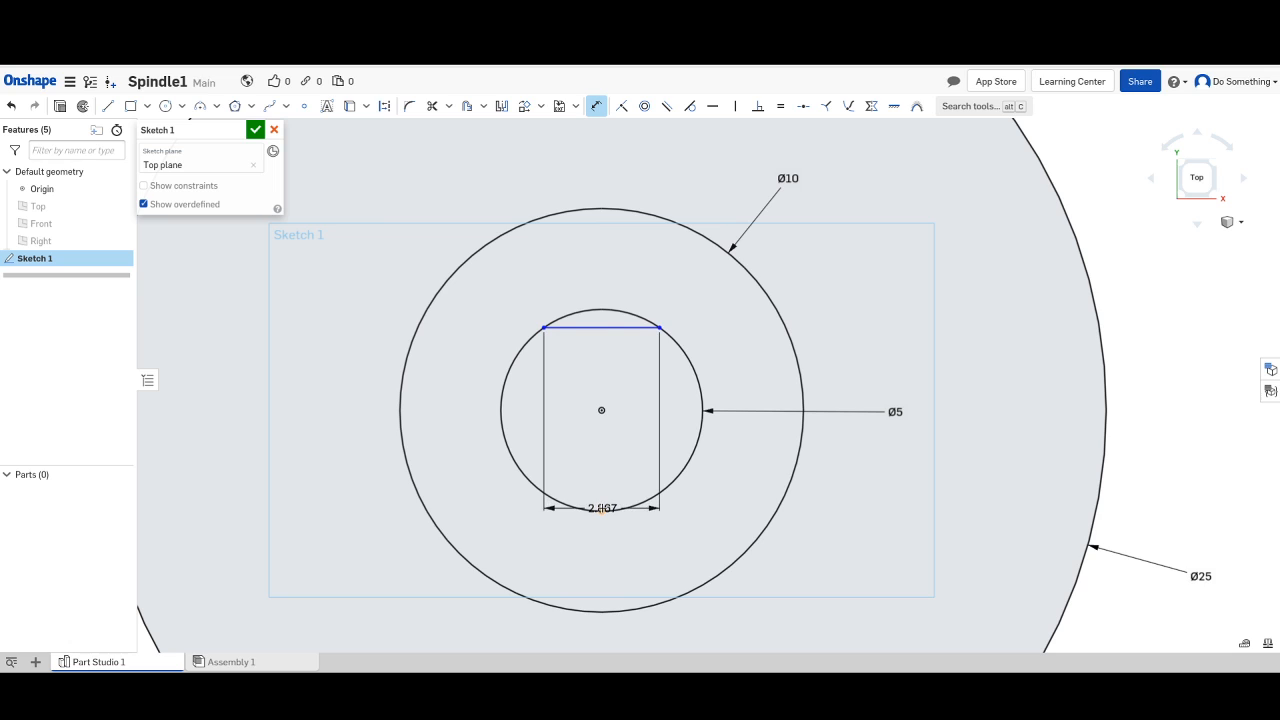
click(601, 510)
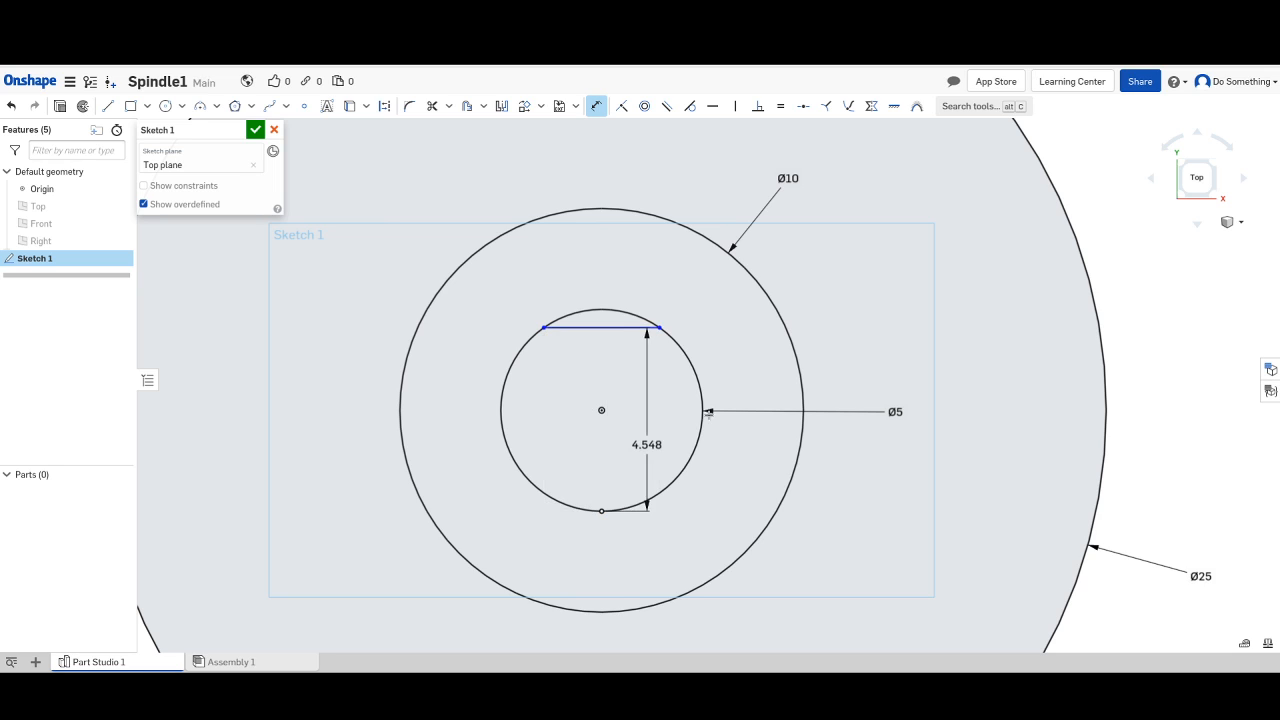
click(849, 348)
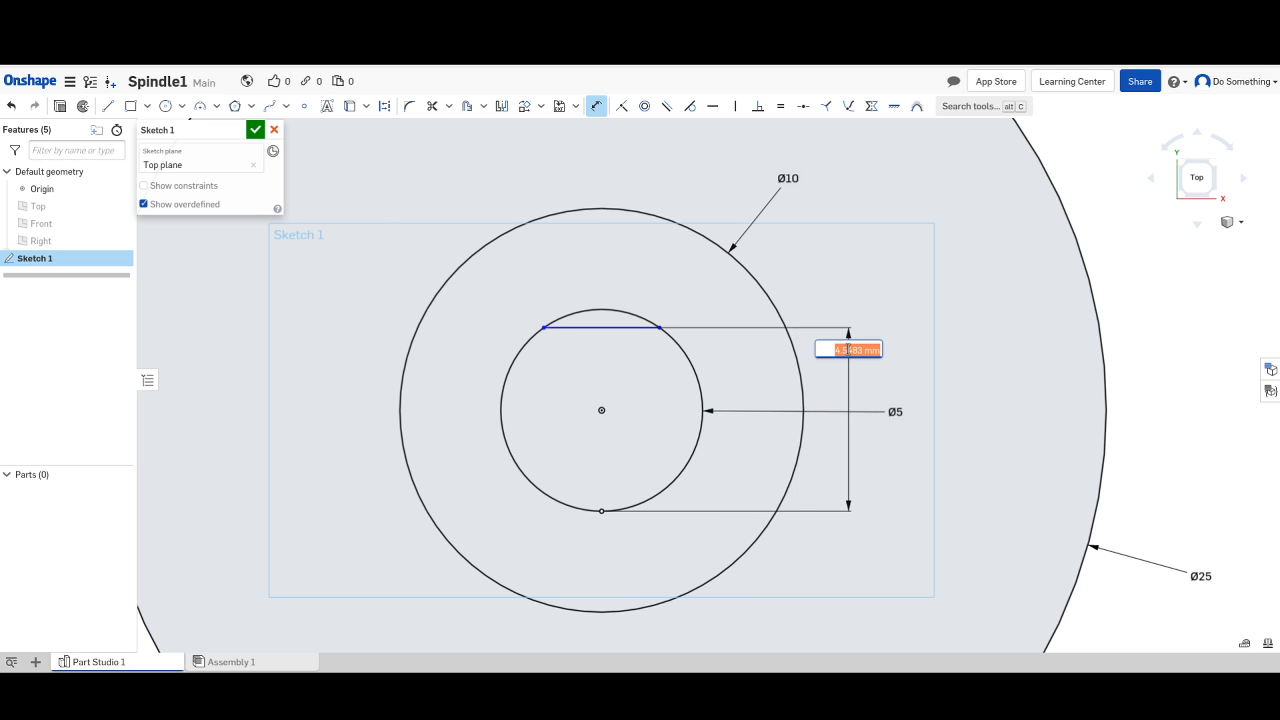
text(4.5)
key(Escape)
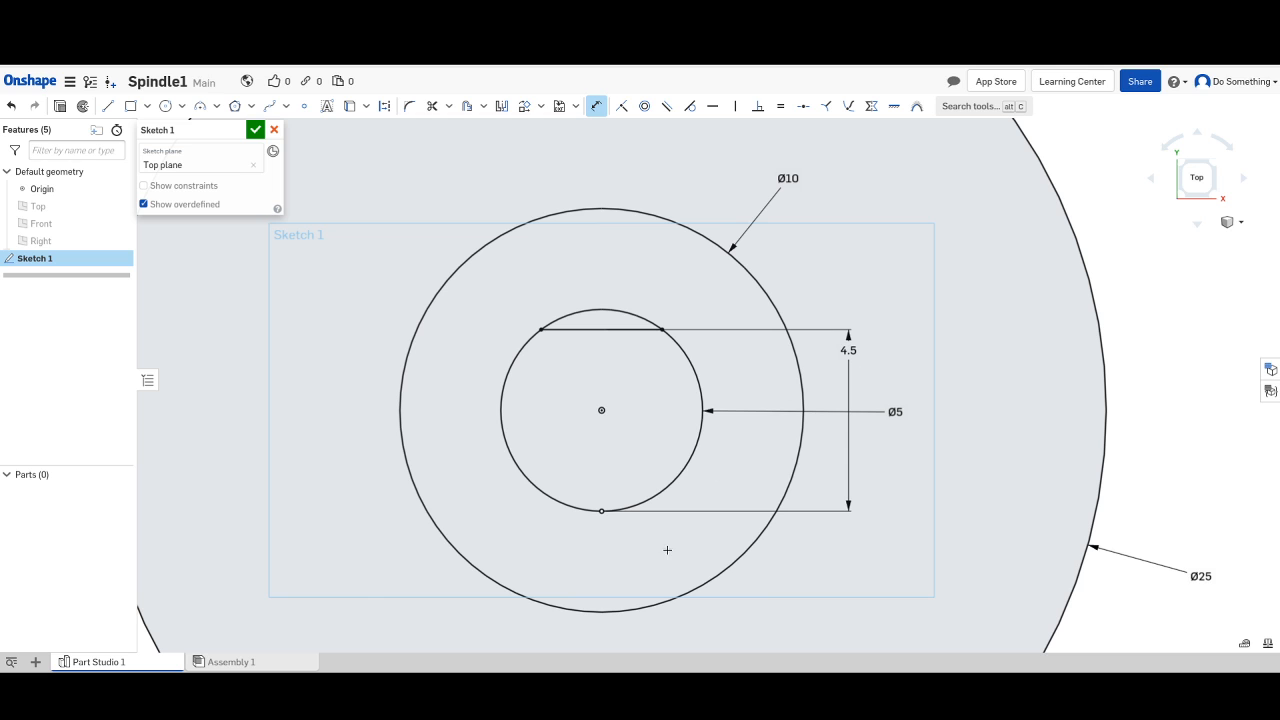
Draw a 5 mm vertical line from the circle's bottom point through the centre to the top of the 5 mm circle.
scroll(662, 548, up, 2)
scroll(643, 533, up, 2)
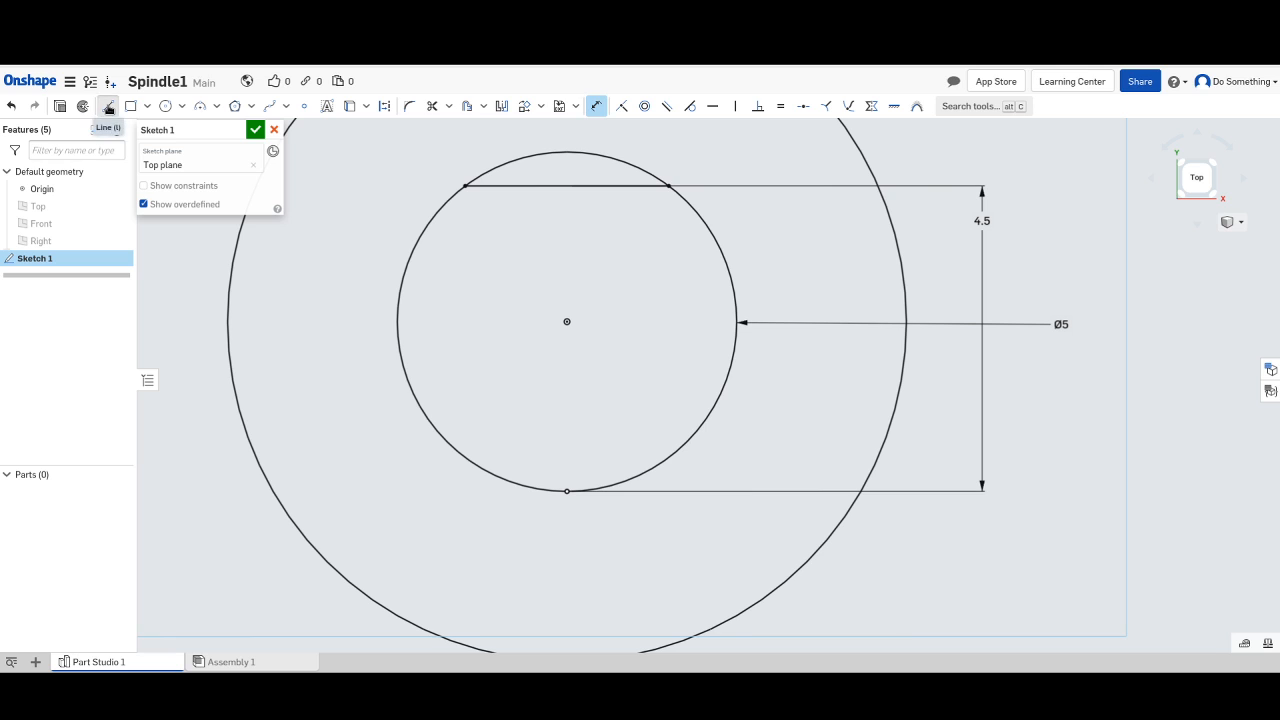
click(107, 106)
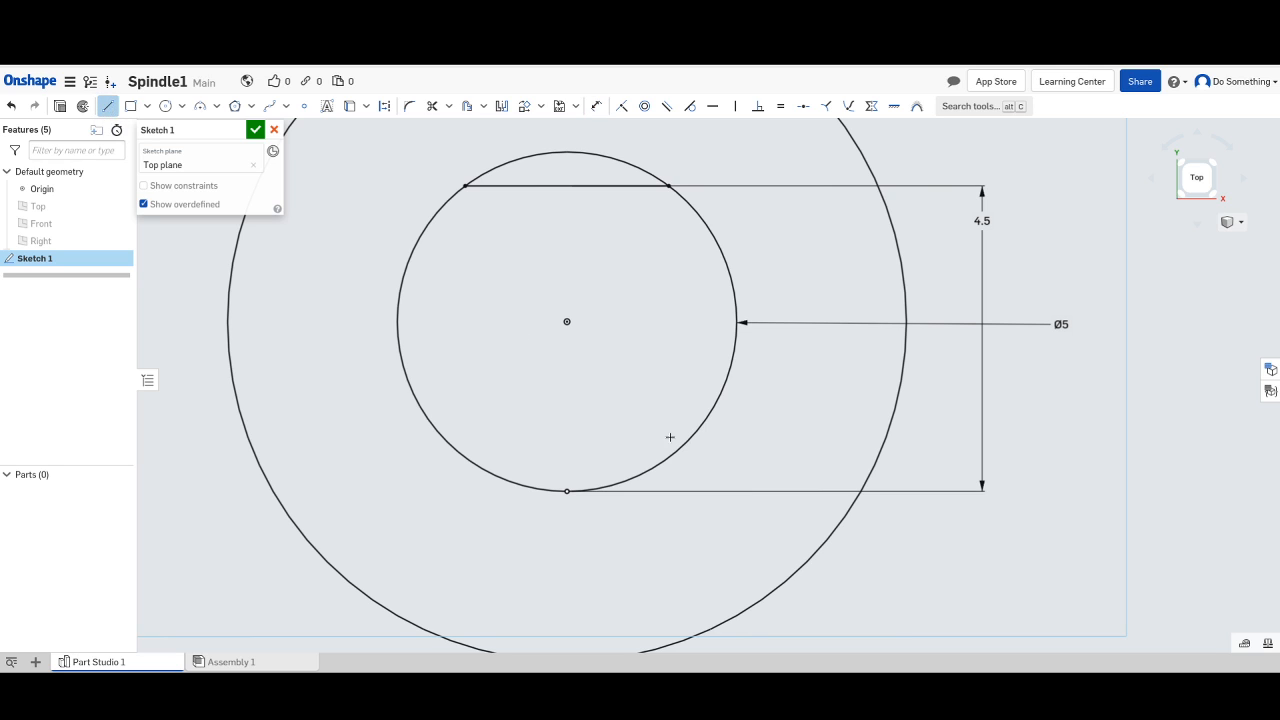
click(567, 491)
click(567, 152)
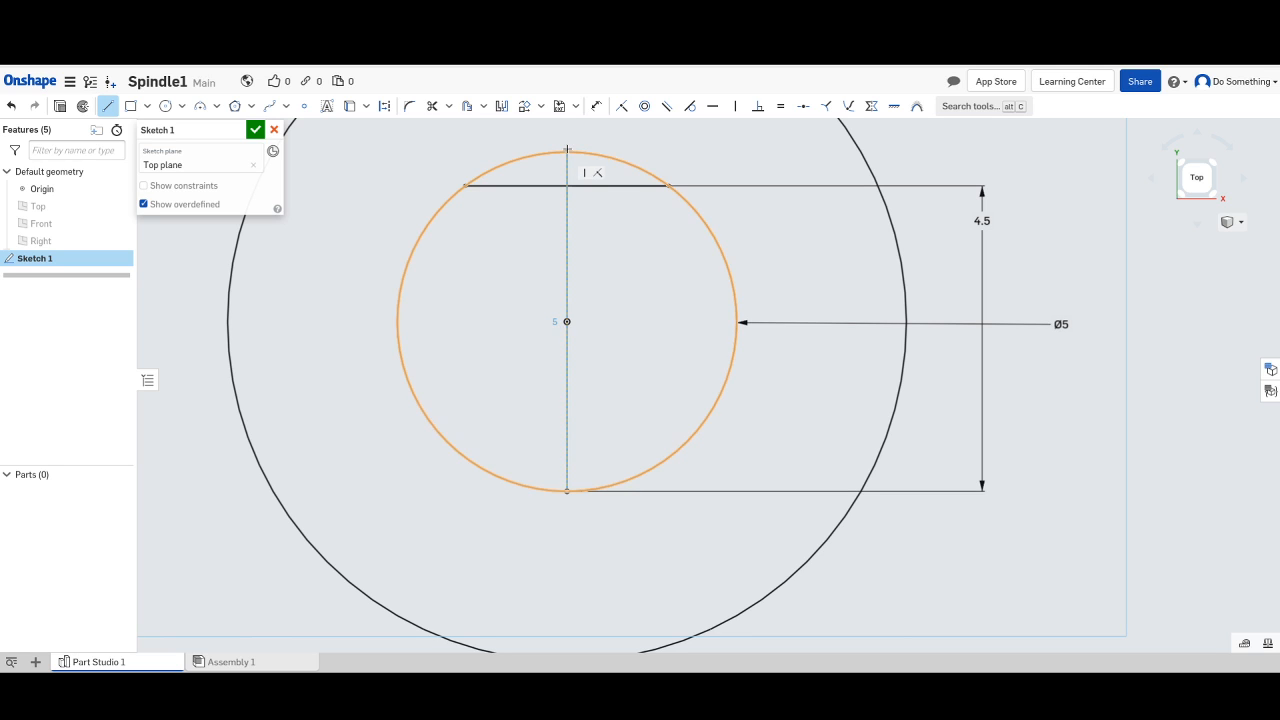
key(Escape)
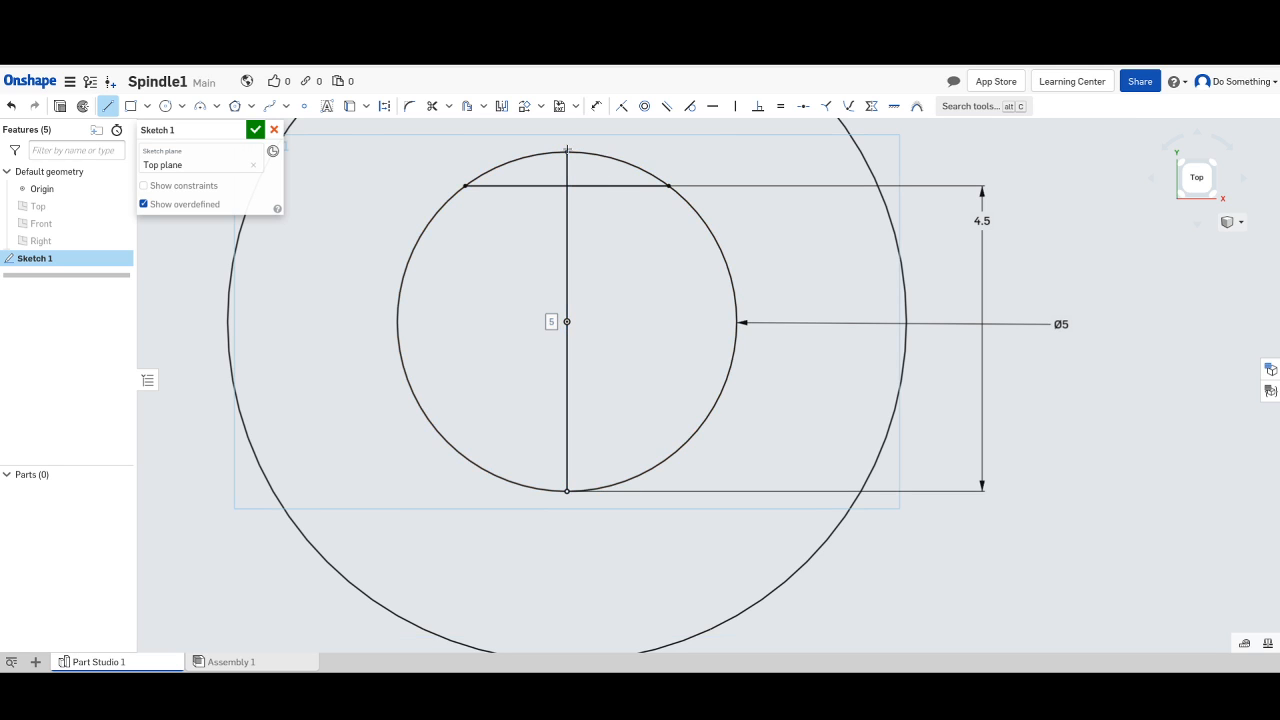
Add a reference dimension from the vertical line to the right end of the flat line.
key(d)
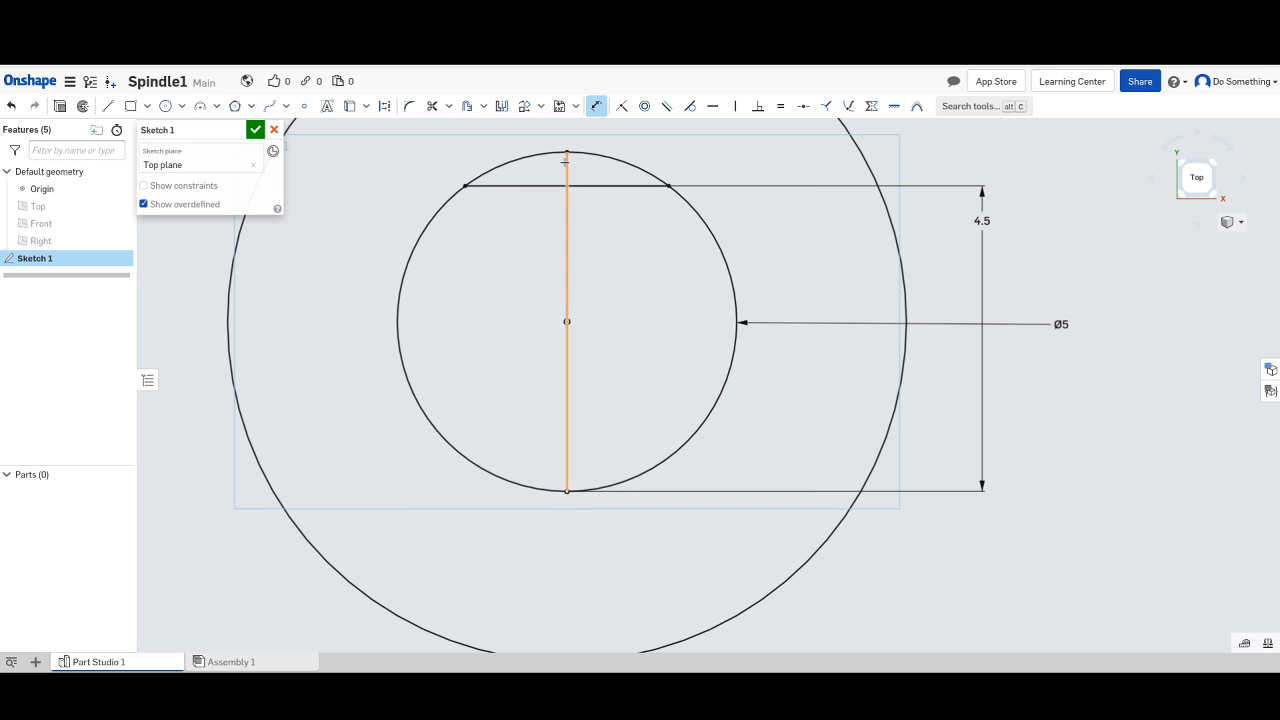
click(567, 162)
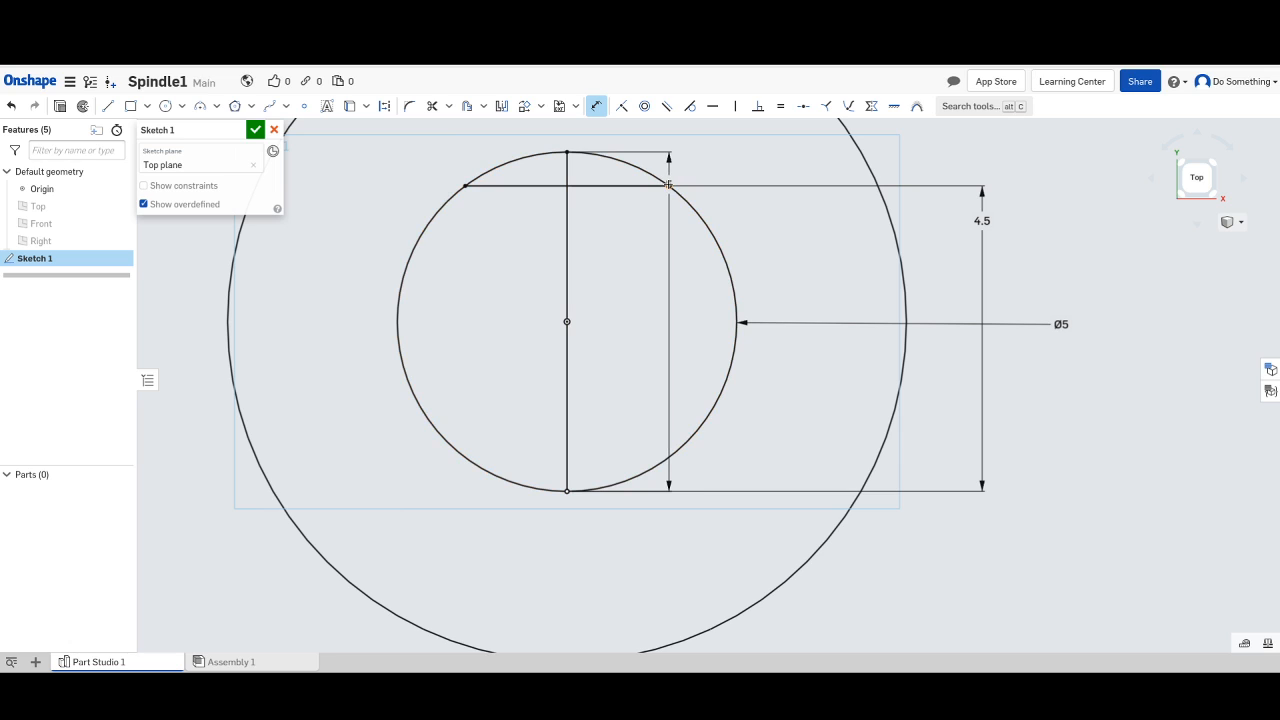
click(668, 185)
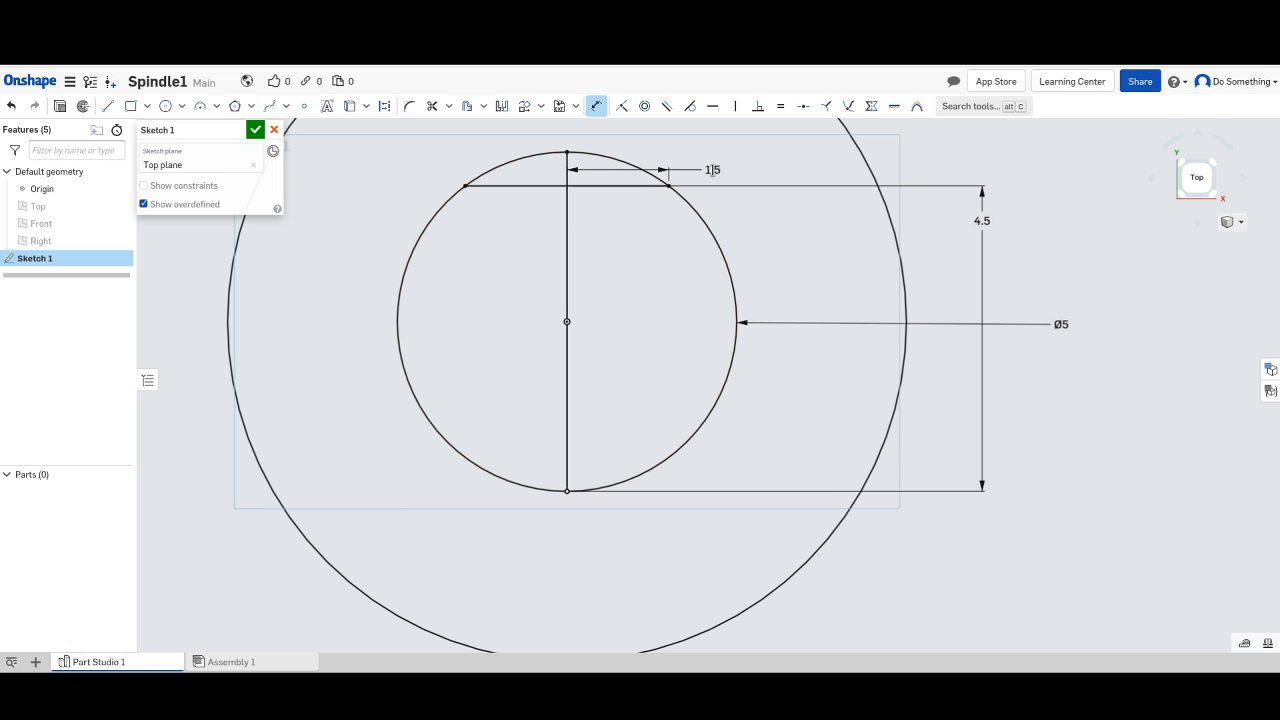
click(712, 170)
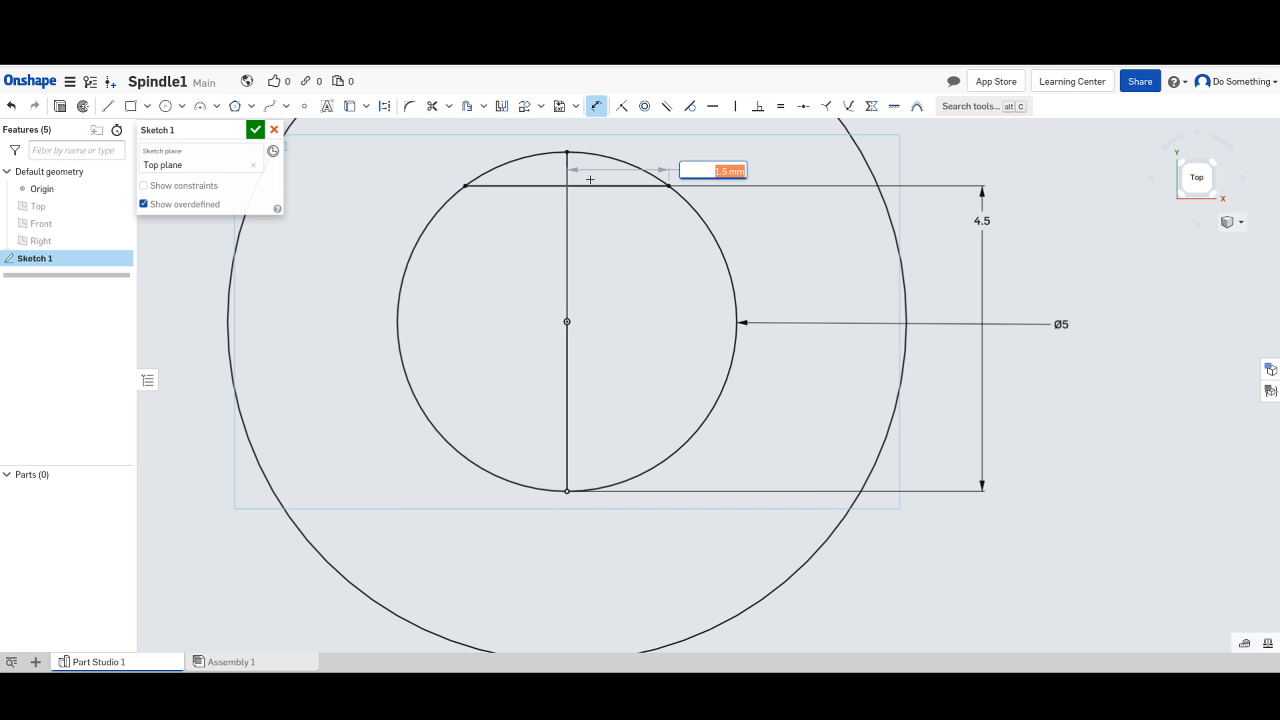
text(d)
key(ctrl+z)
key(BackSpace)
key(ctrl+z)
key(Return)
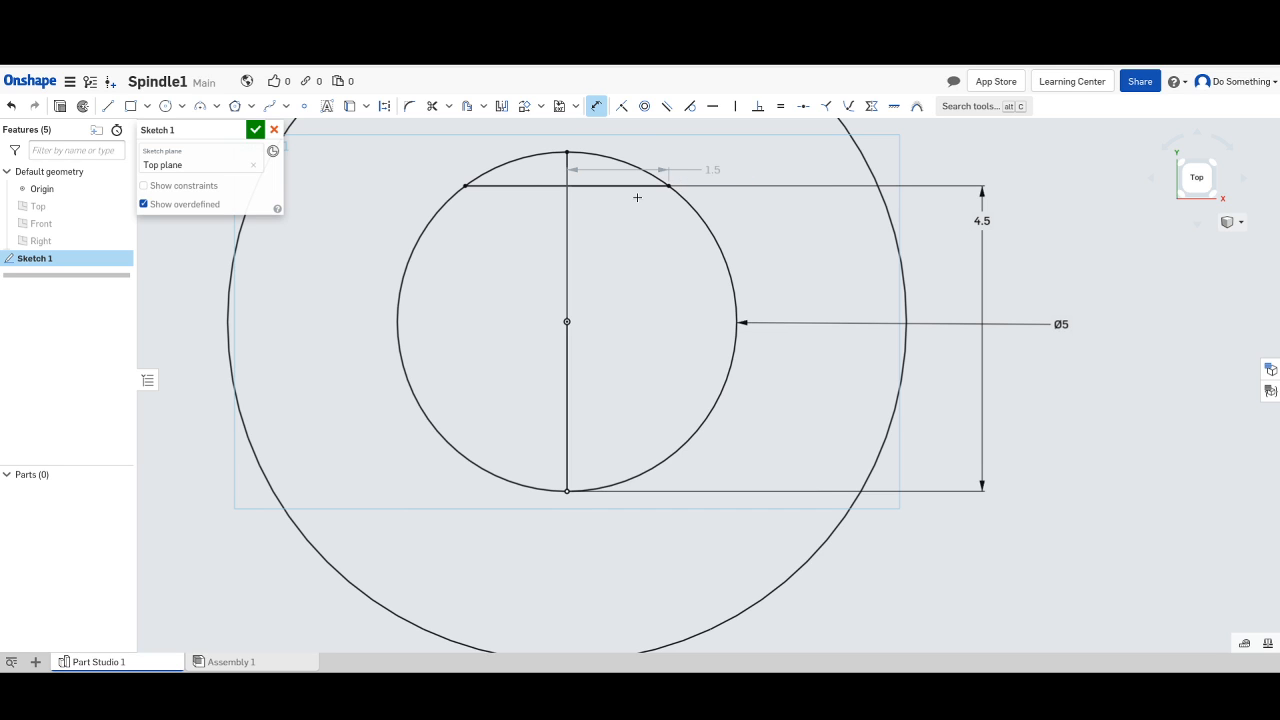
Measure the distance from the vertical line to the left end of the flat line without placing a dimension.
click(561, 196)
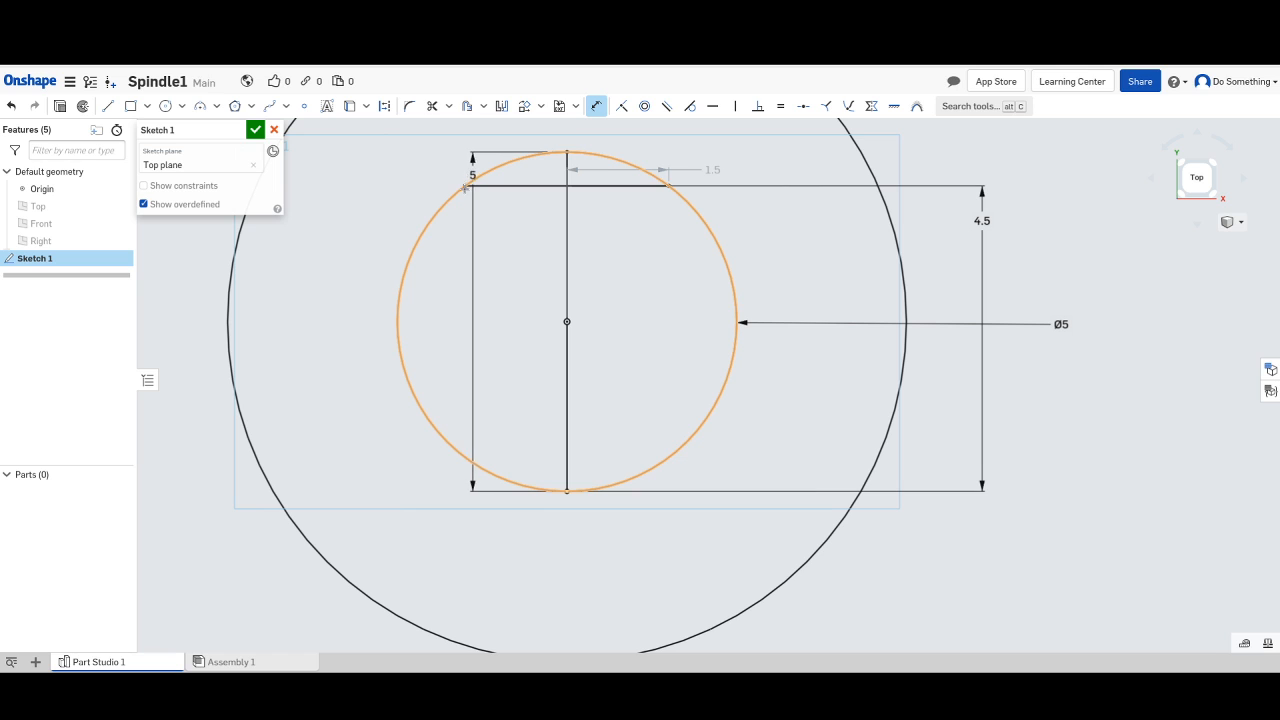
click(466, 185)
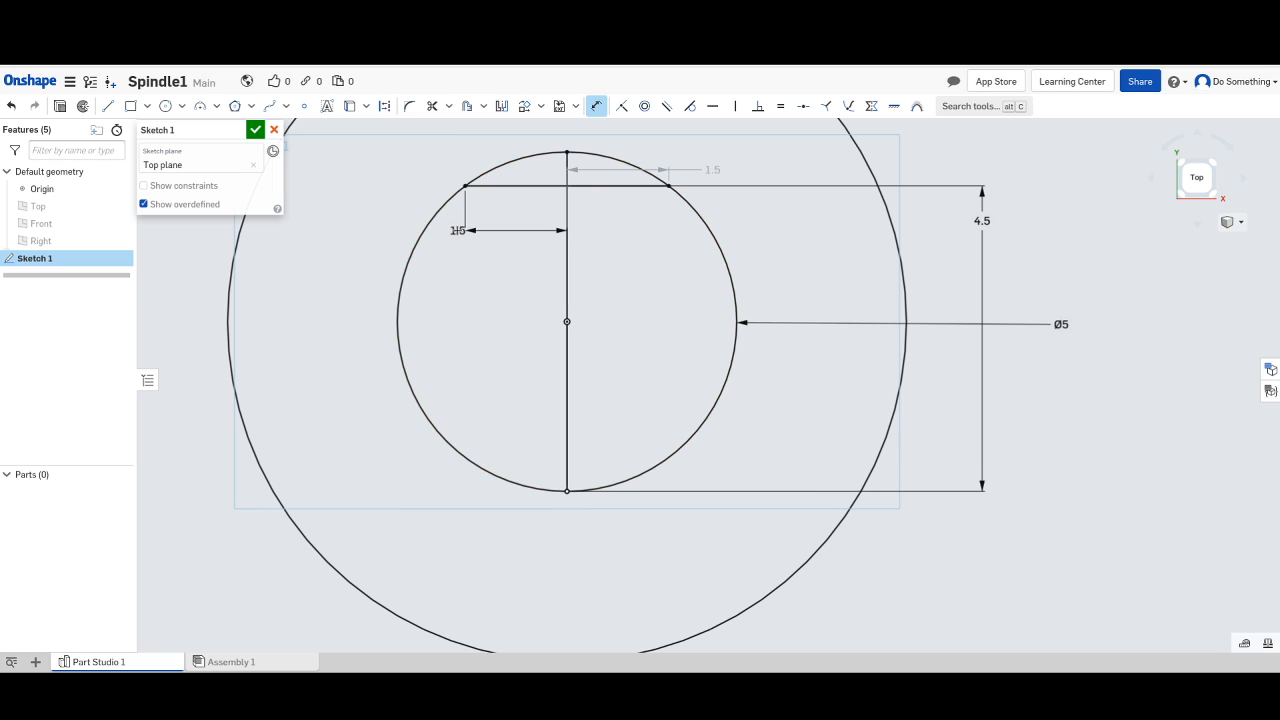
key(Escape)
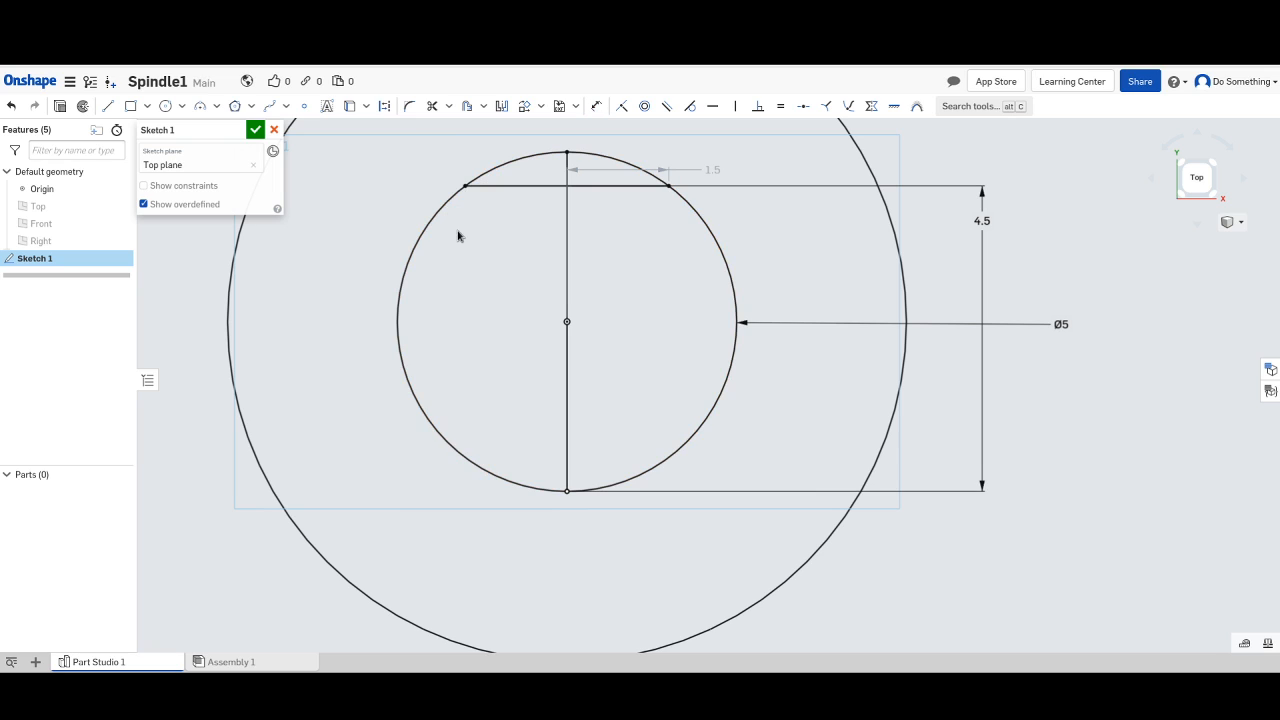
Delete the vertical line through the centre of the 5 mm circle.
click(568, 248)
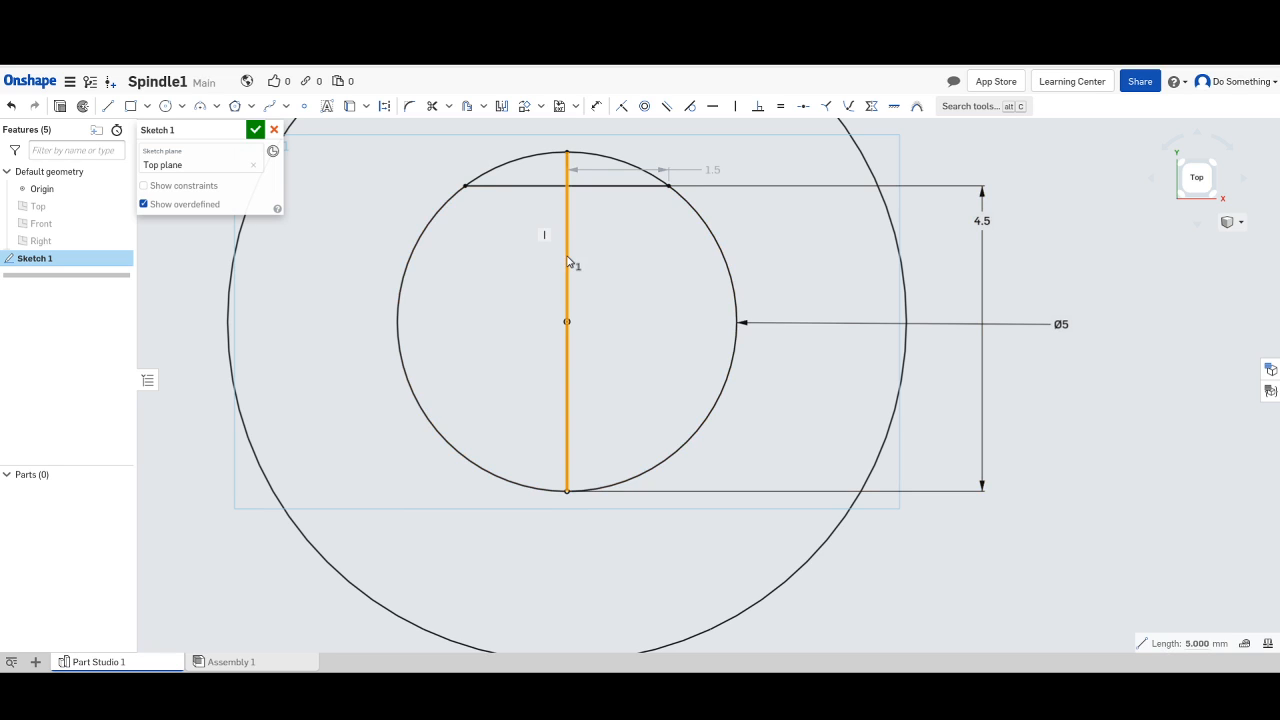
right_click(568, 261)
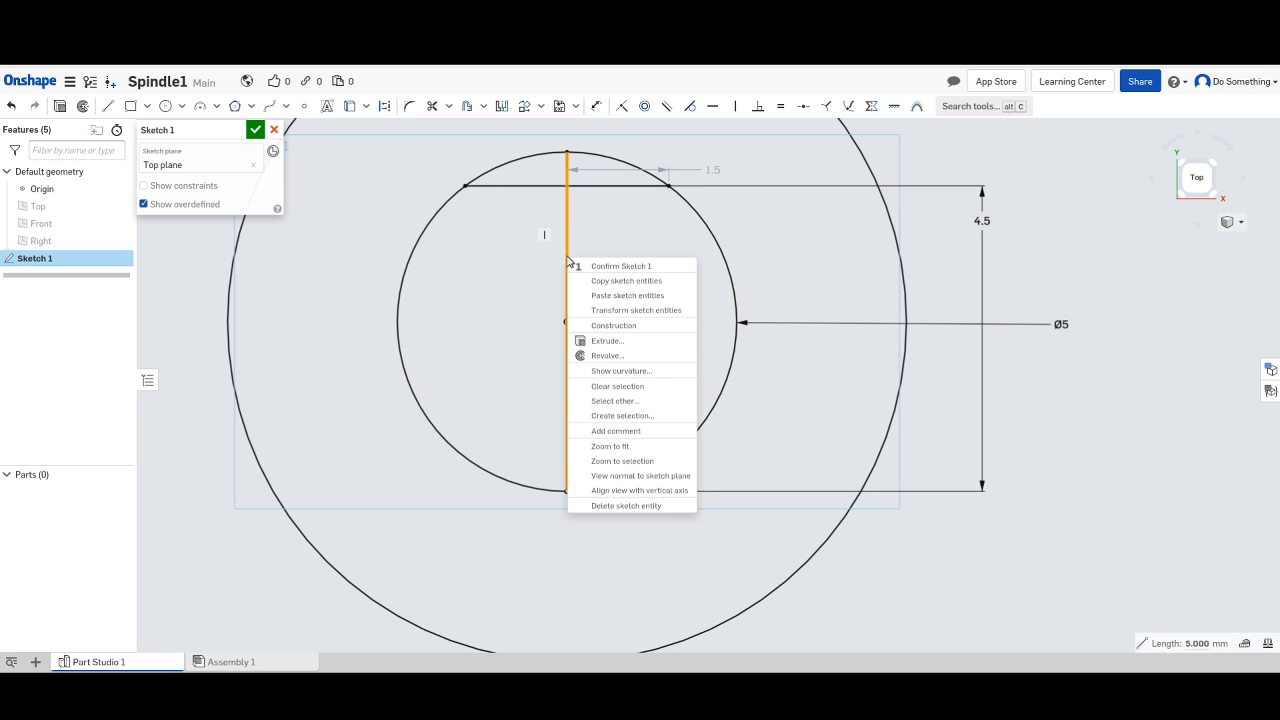
click(621, 506)
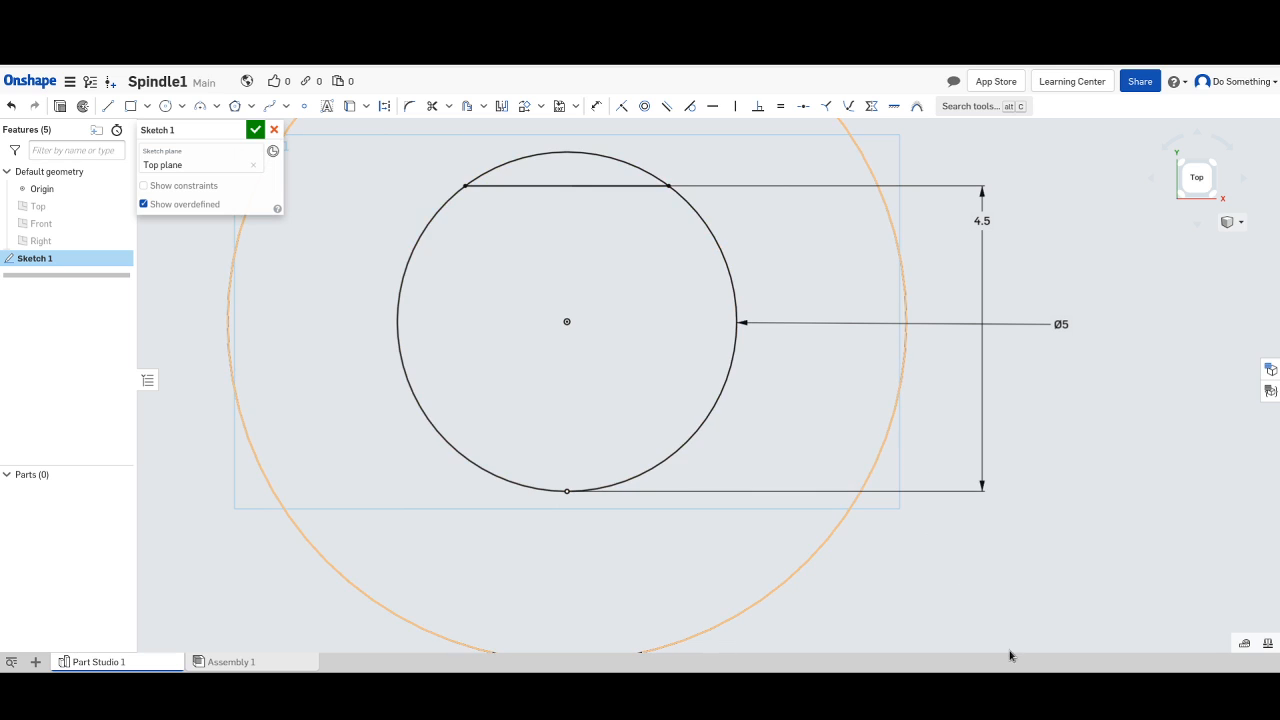
Examine the closed regions of Sketch 1 inside the 10 mm circle: the D-shaped hole, the surrounding ring and the segment above the flat.
scroll(920, 556, down, 2)
scroll(886, 529, down, 2)
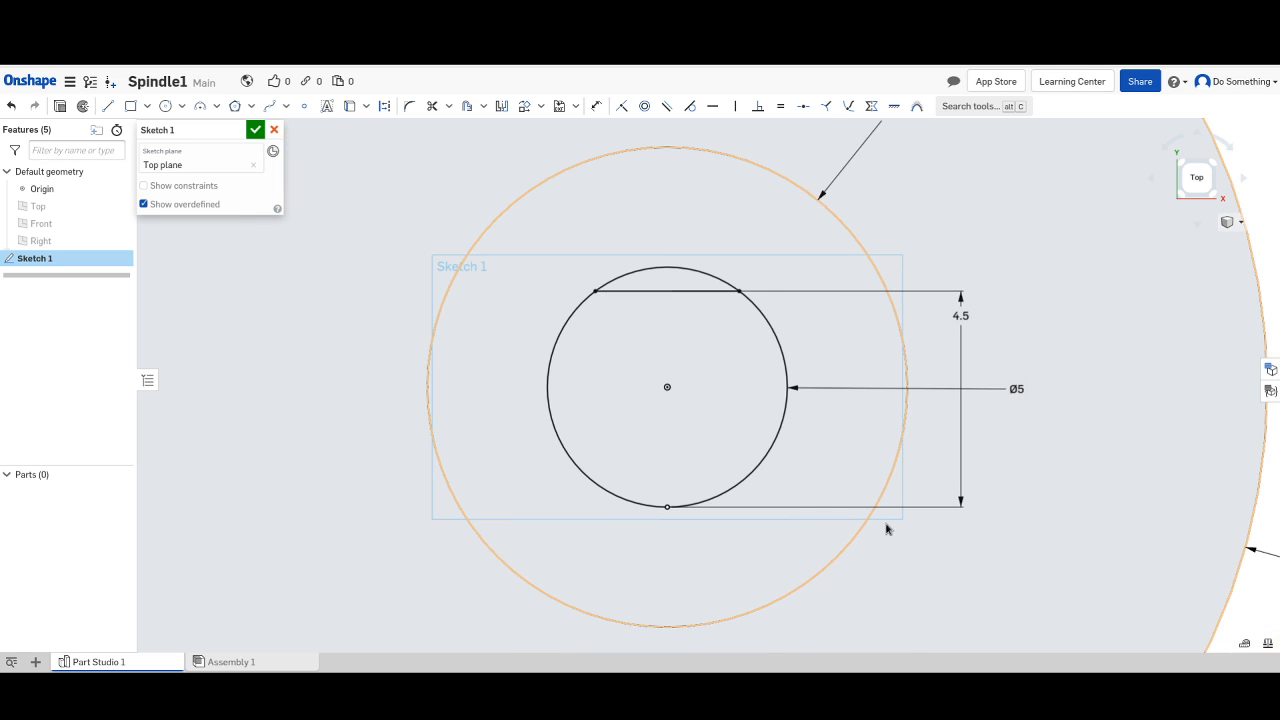
scroll(886, 529, down, 1)
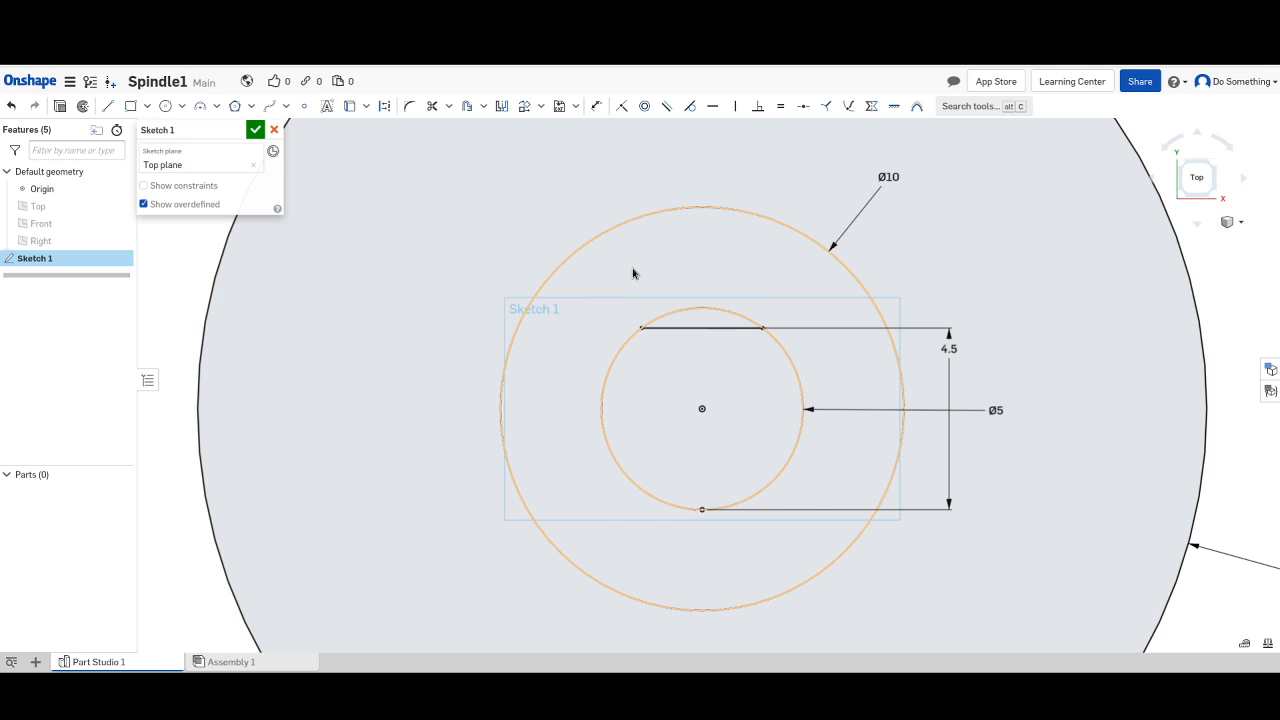
scroll(624, 277, down, 2)
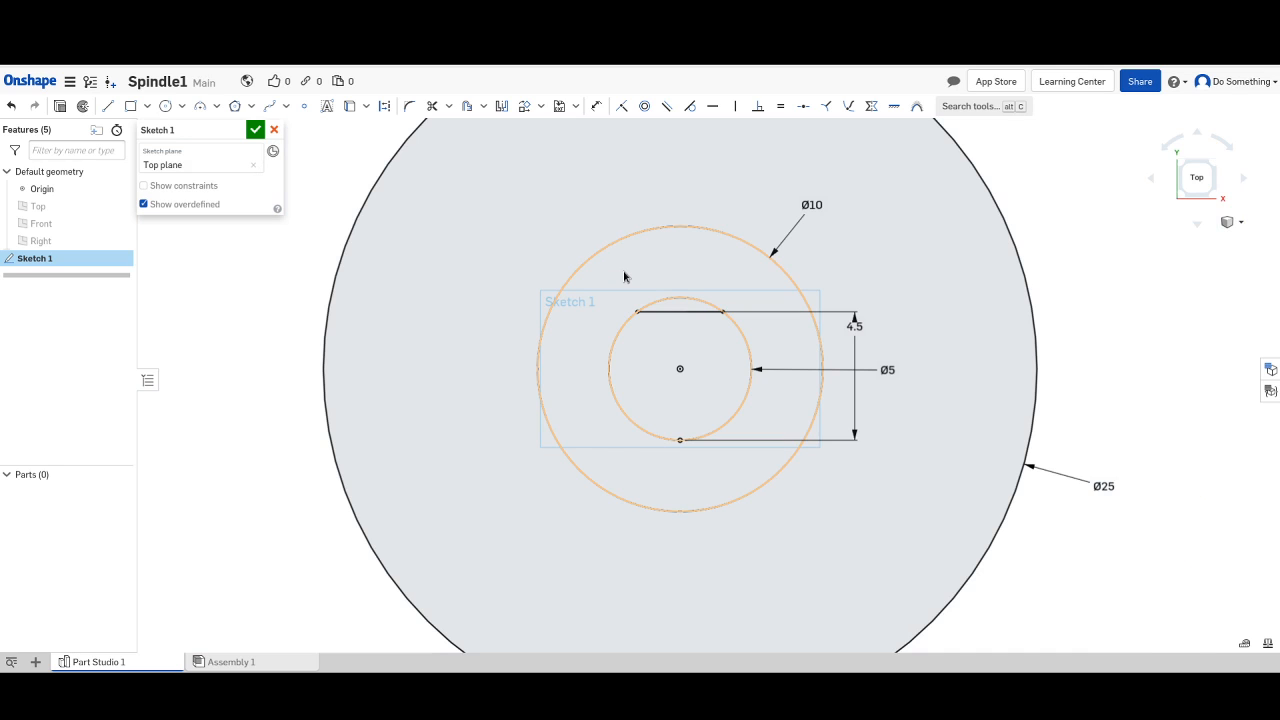
scroll(624, 277, down, 1)
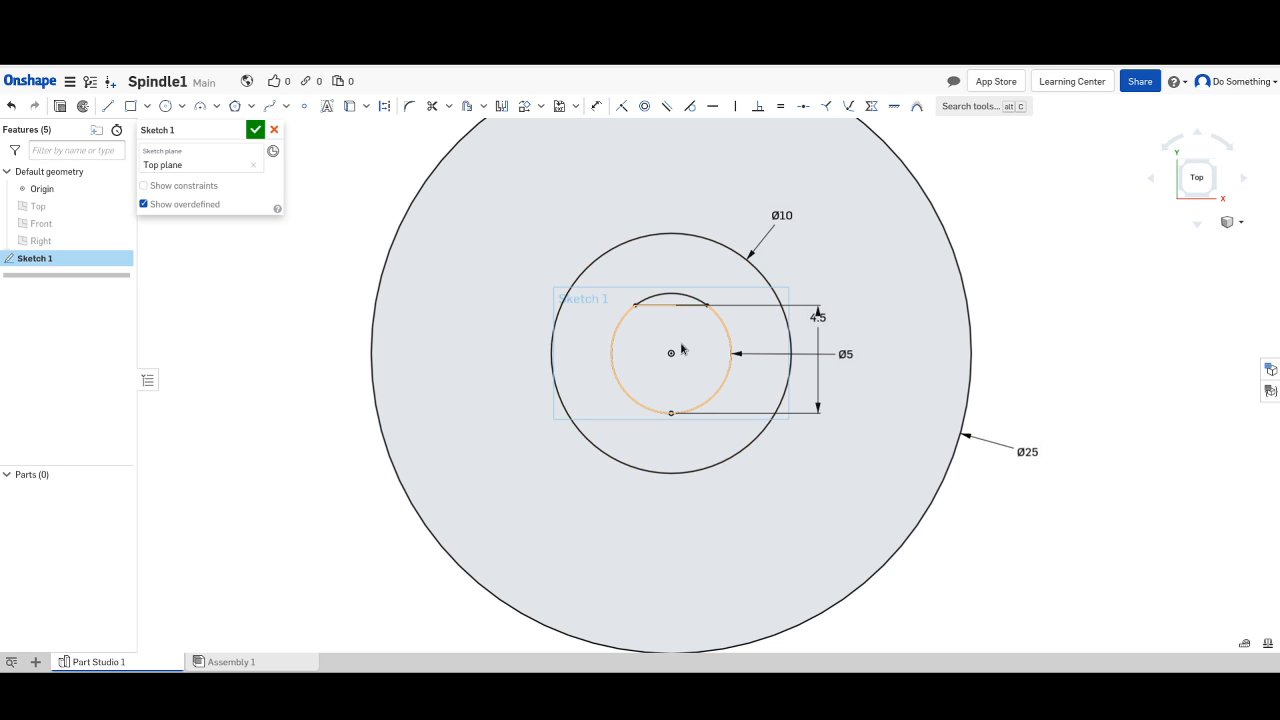
click(684, 355)
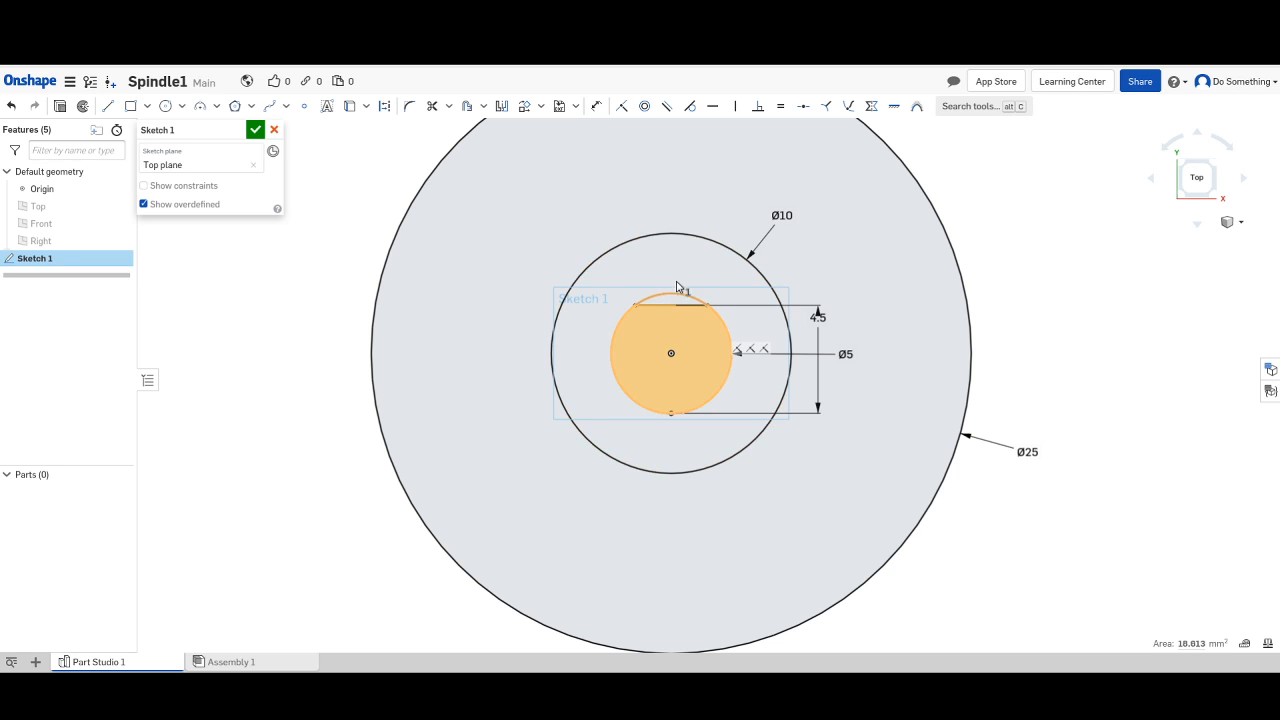
click(688, 278)
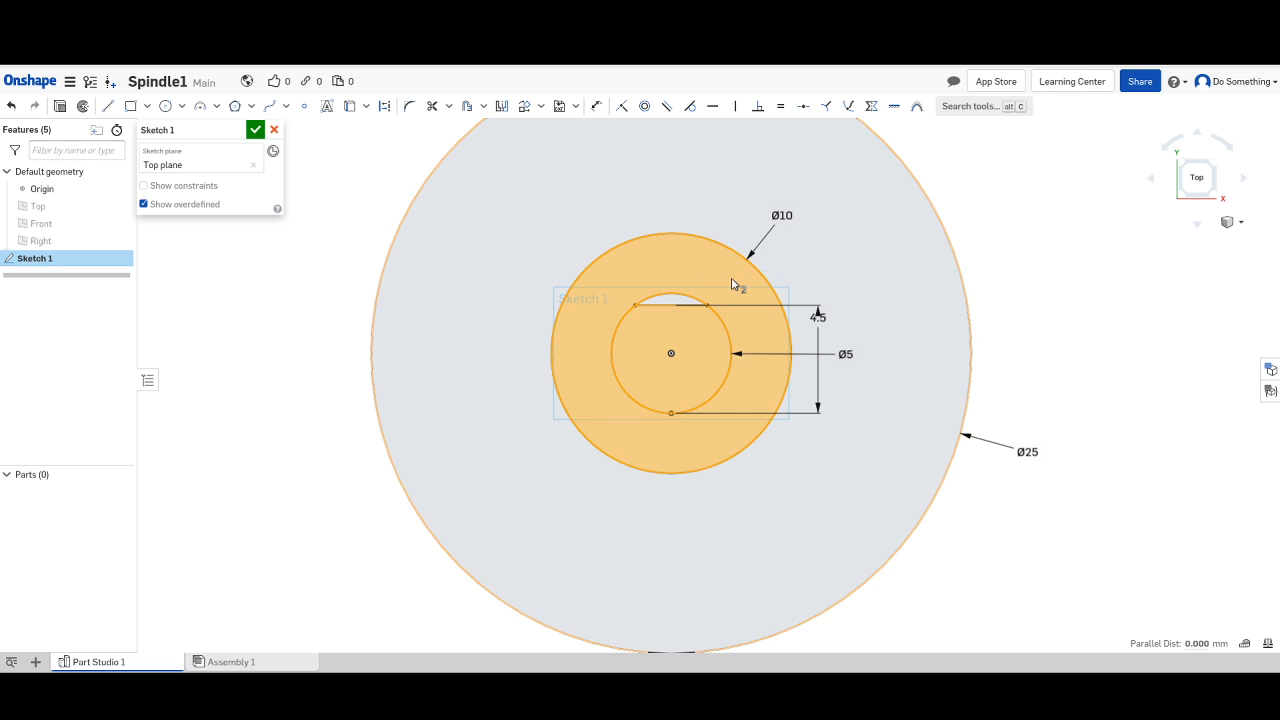
click(673, 307)
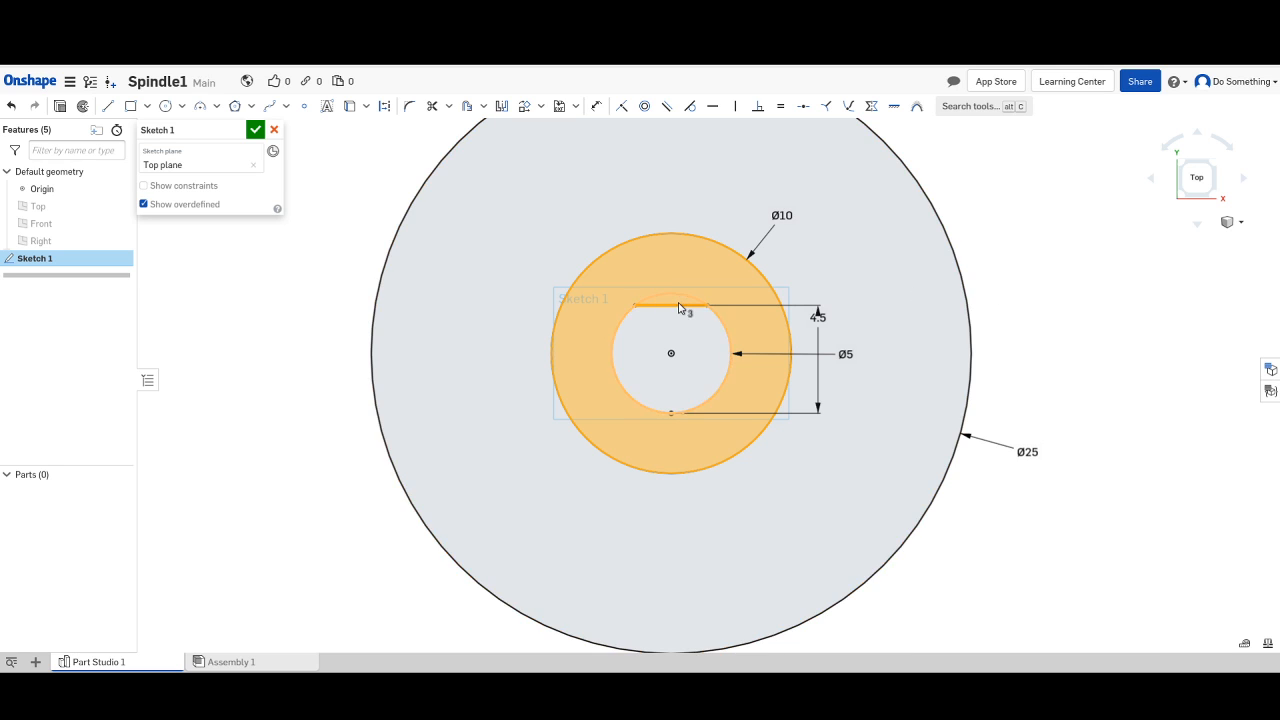
click(679, 305)
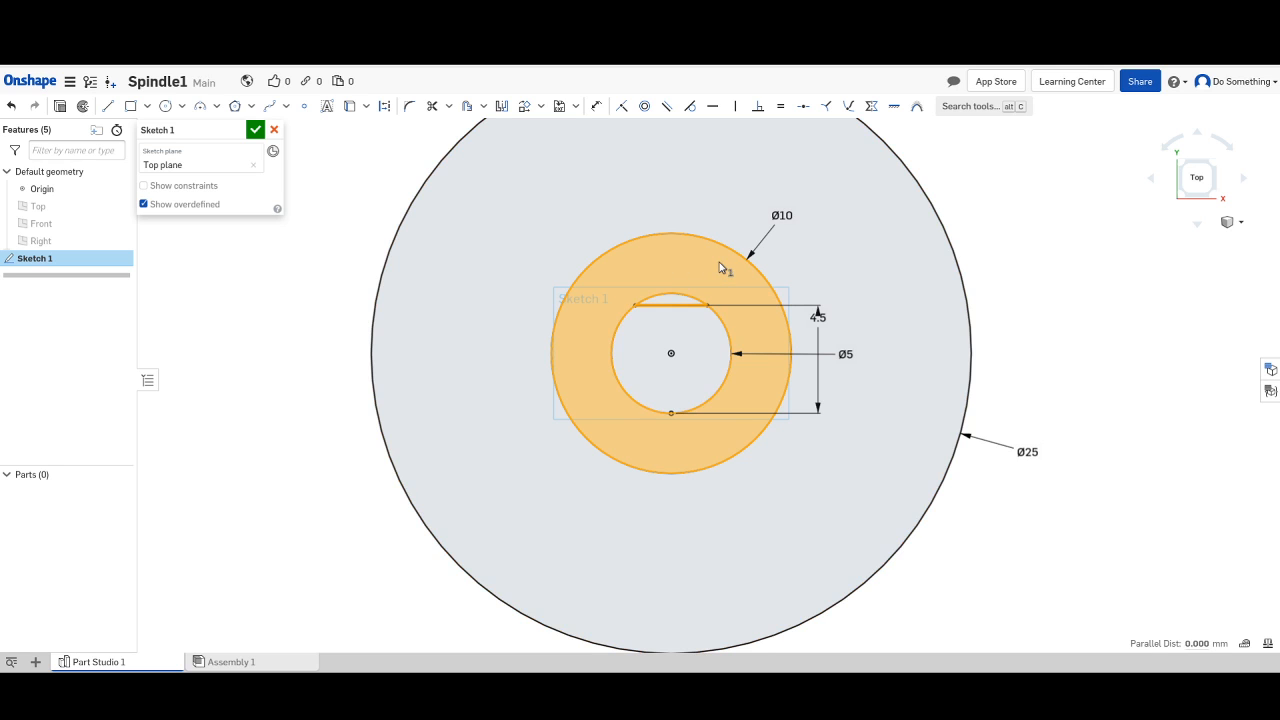
Extrude the flange ring between the 10 mm and 25 mm circles of Sketch 1 as a new solid with a 1.1 mm depth.
scroll(855, 270, down, 2)
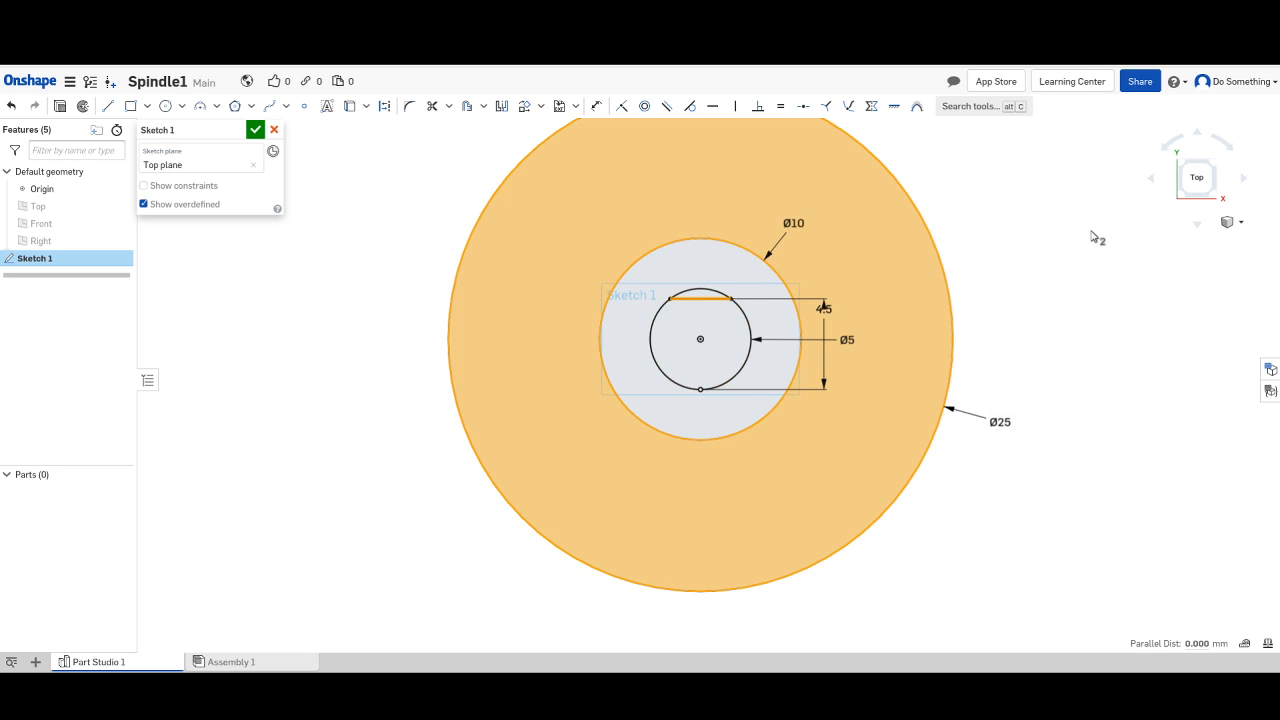
click(972, 177)
key(Escape)
scroll(656, 270, down, 5)
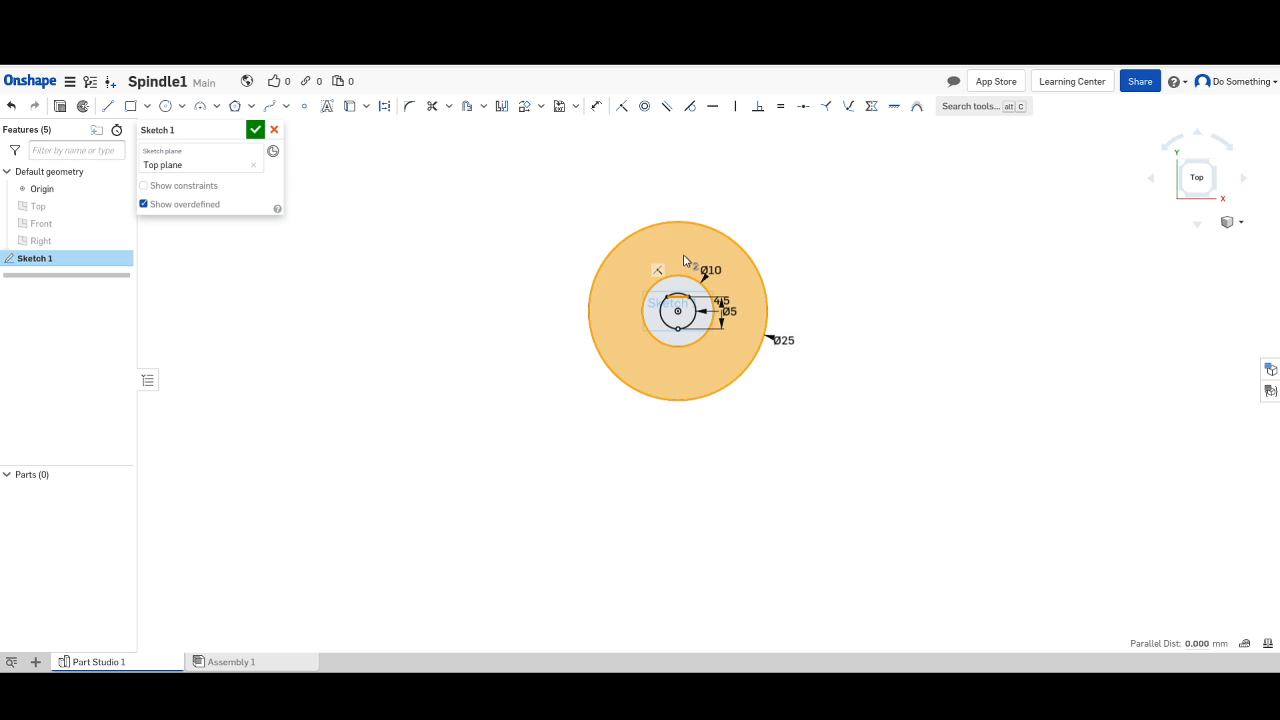
scroll(683, 260, up, 5)
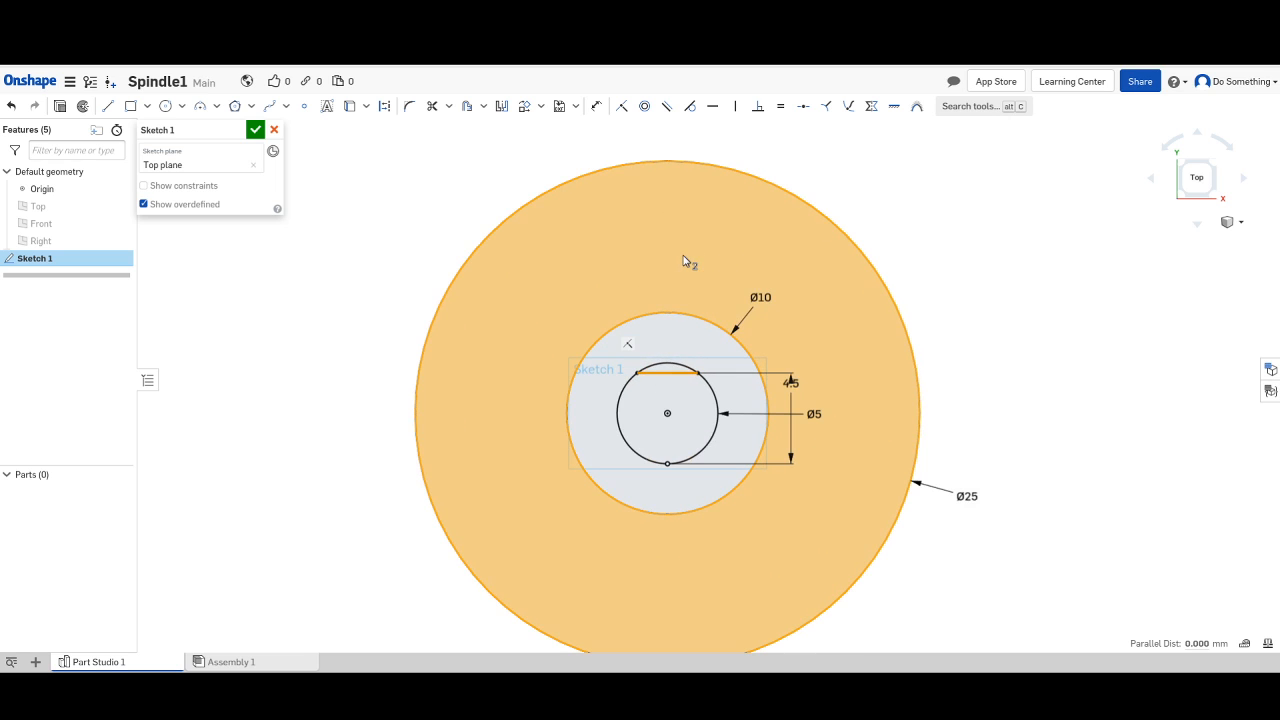
scroll(683, 260, down, 1)
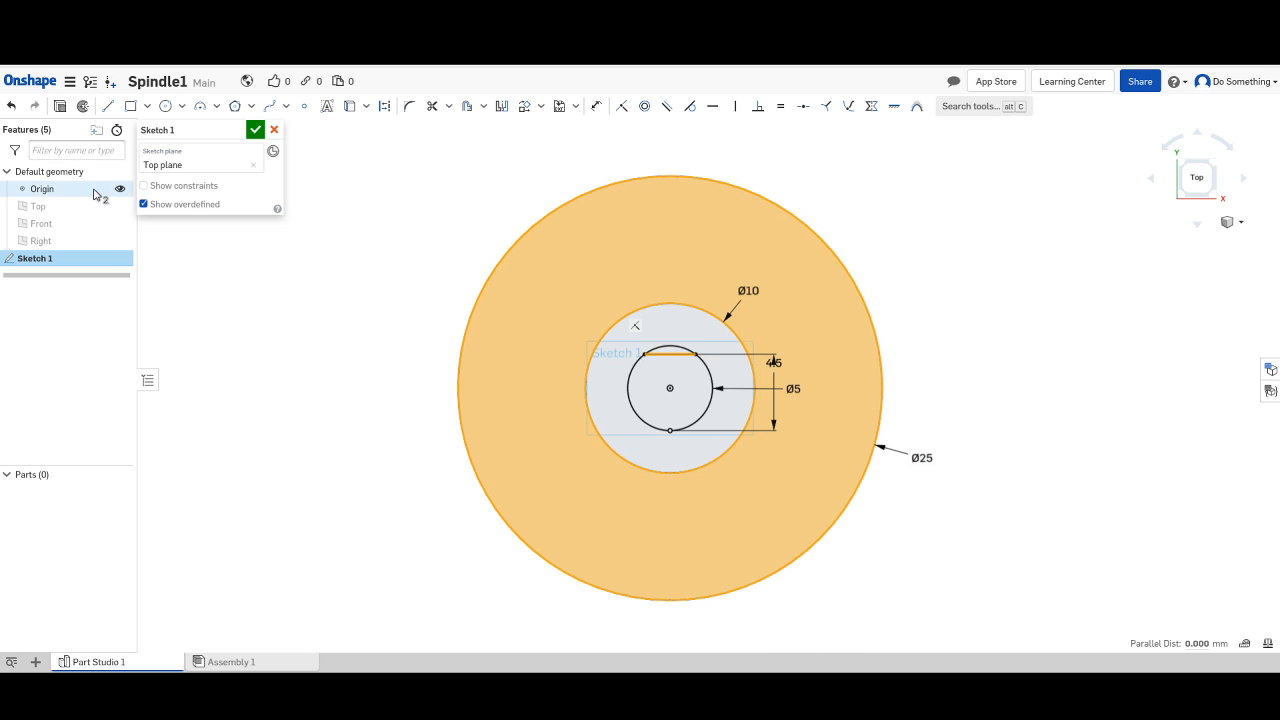
click(60, 106)
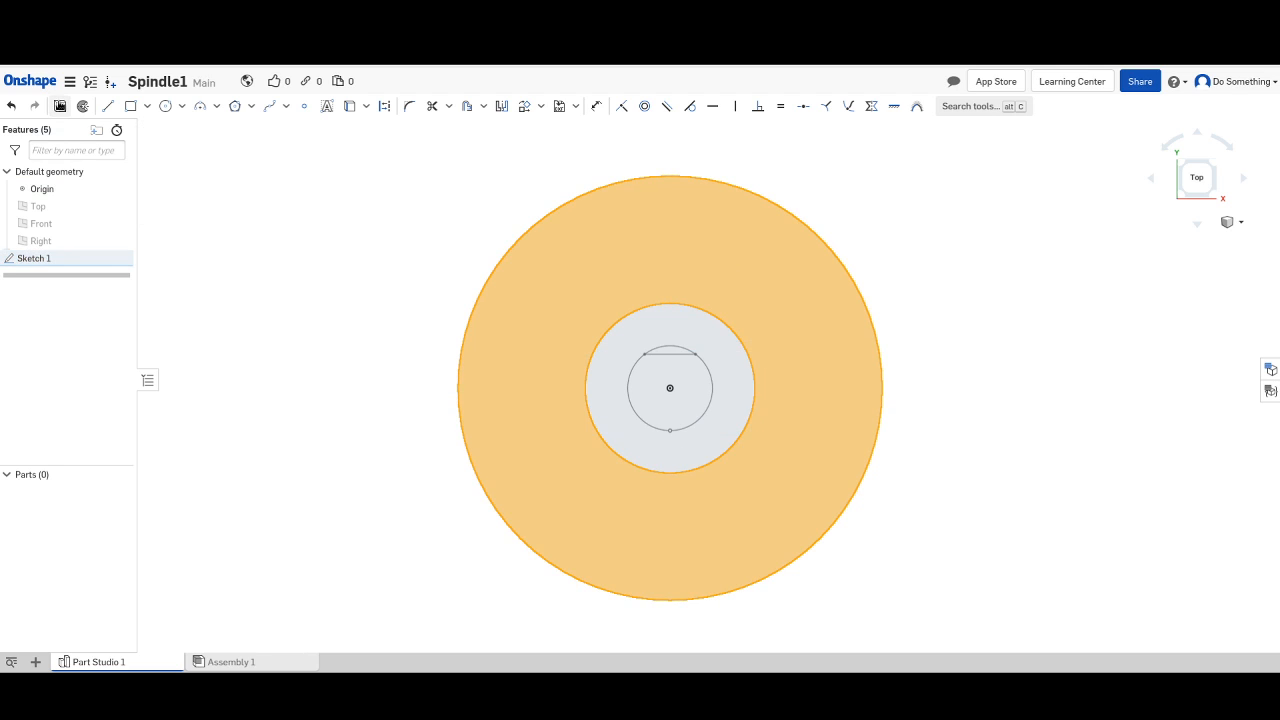
click(60, 106)
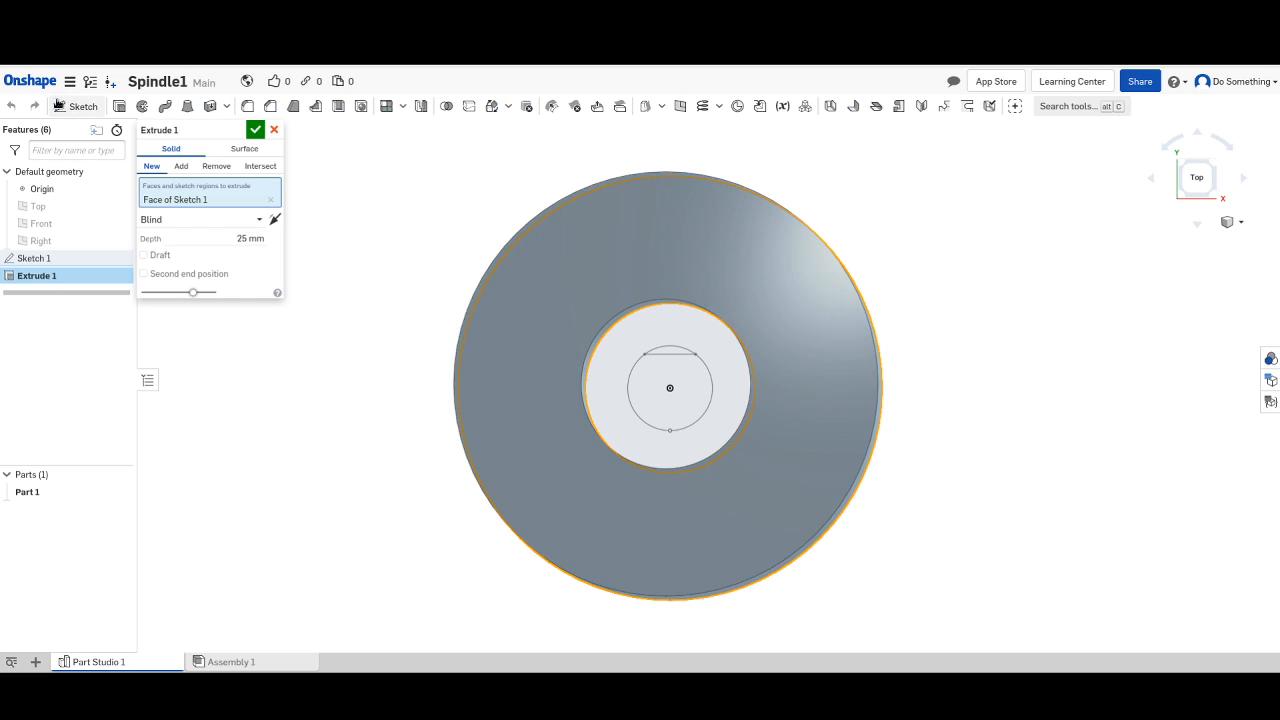
click(250, 238)
text(1.1)
key(Return)
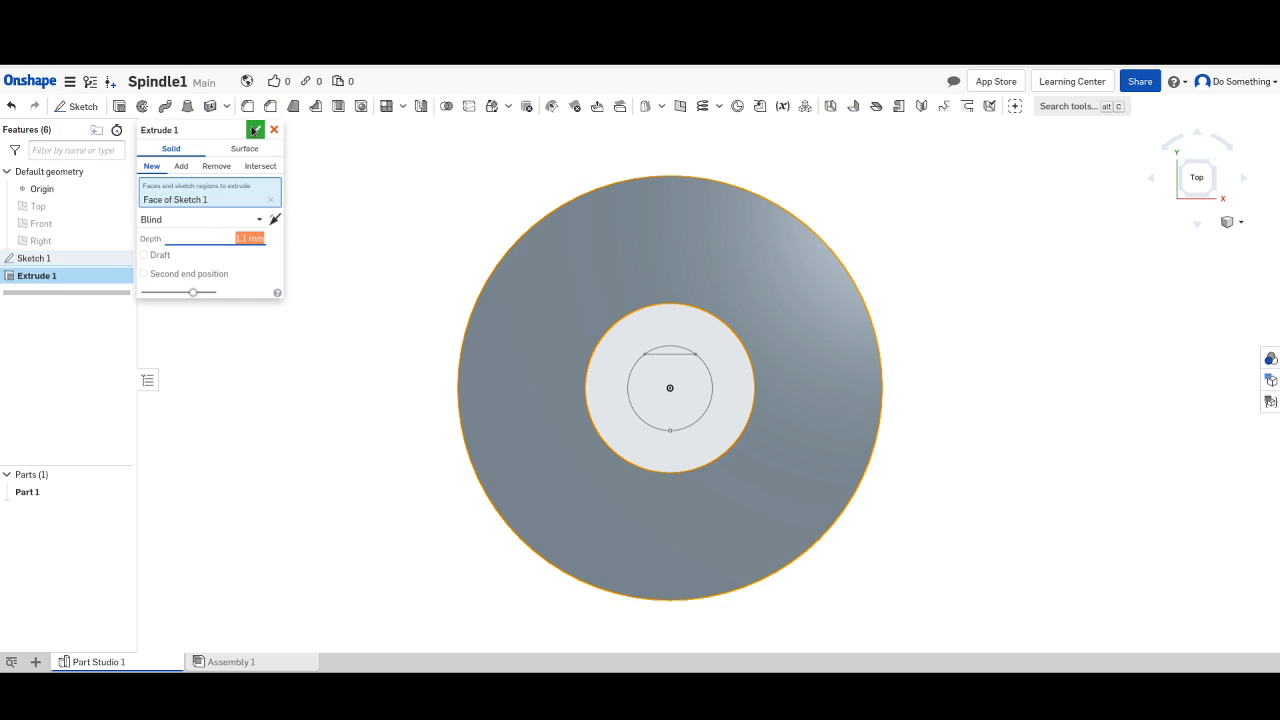
click(254, 130)
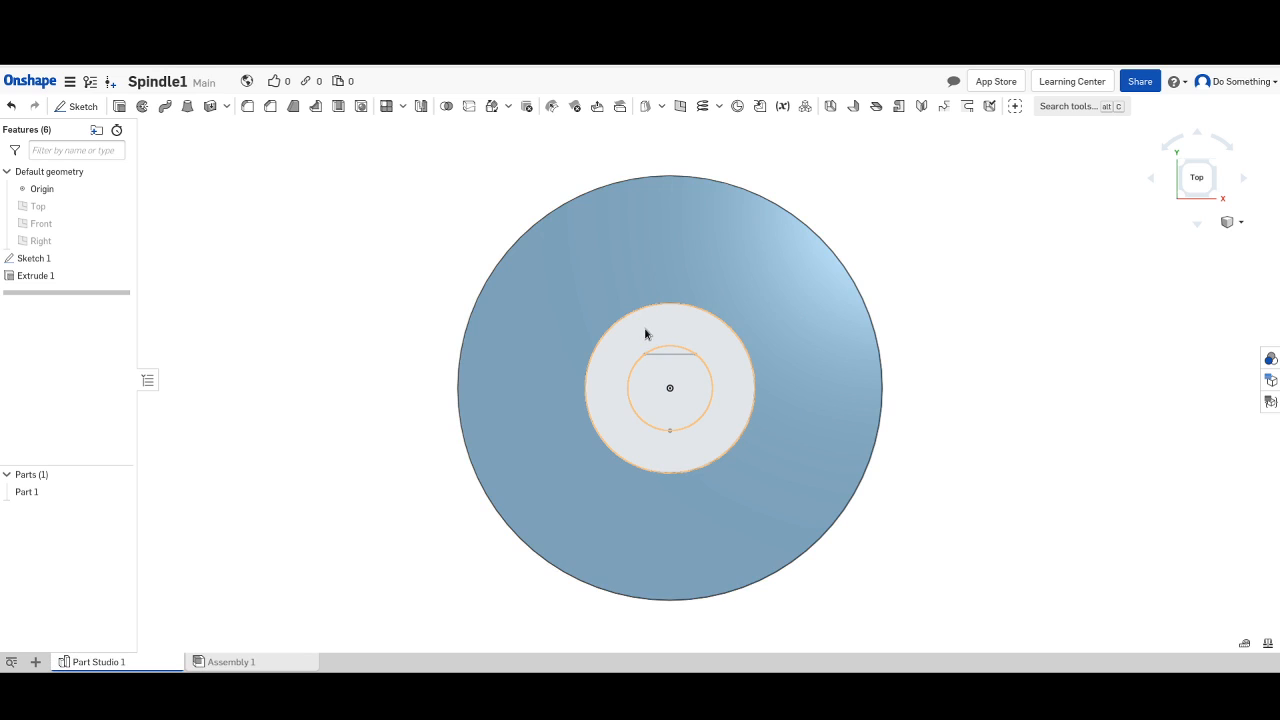
Extrude the ring between the 5 mm and 10 mm circles plus the segment above the flat 15 mm, adding it to the flange.
click(34, 258)
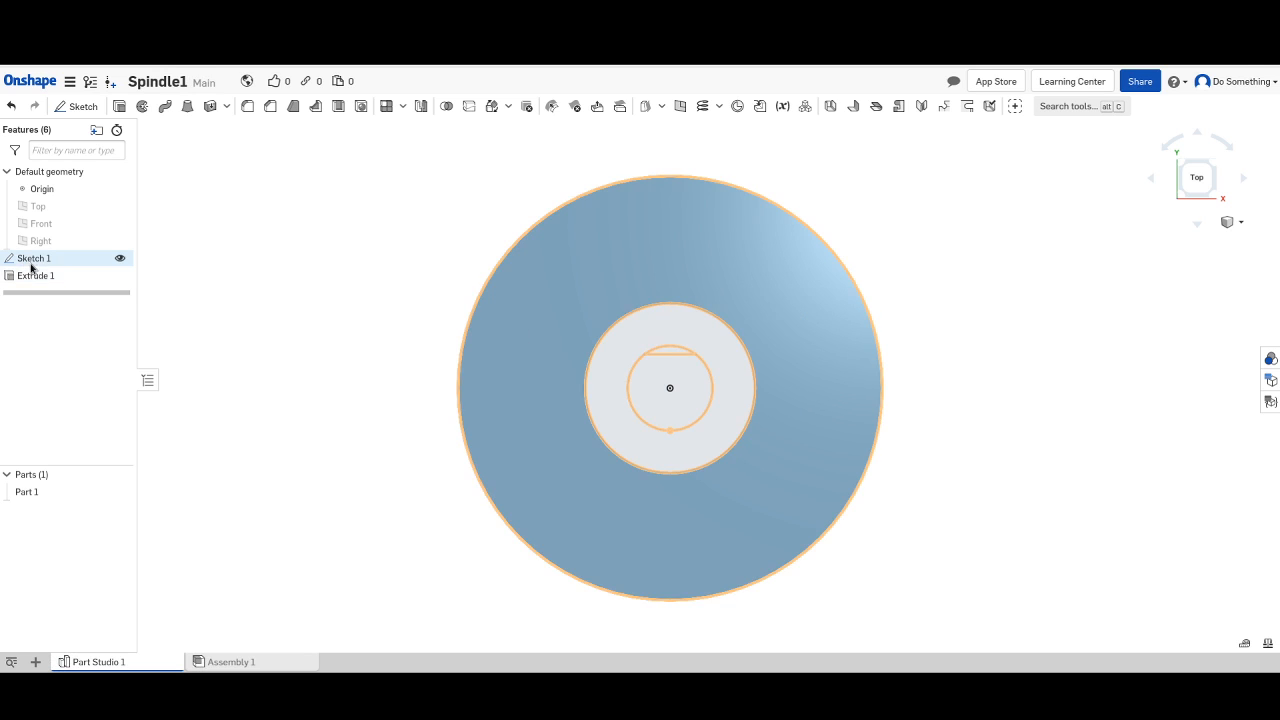
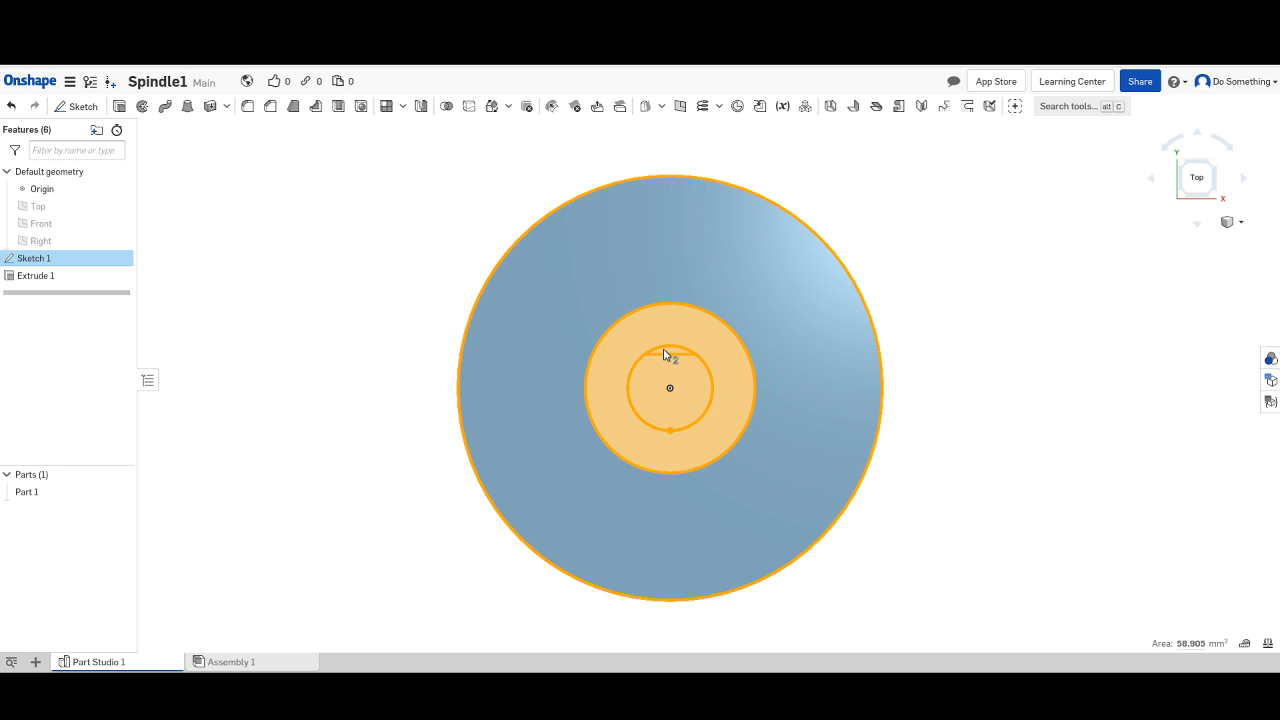
scroll(669, 357, up, 1)
scroll(669, 357, up, 3)
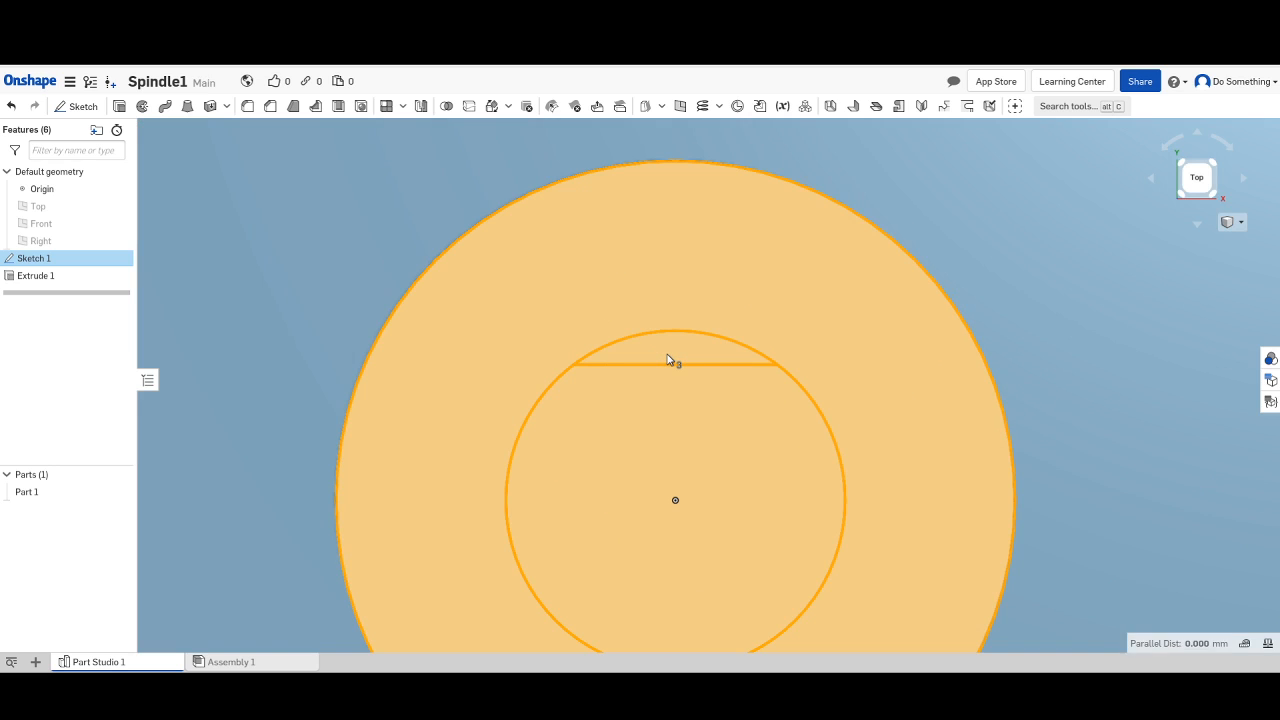
click(669, 361)
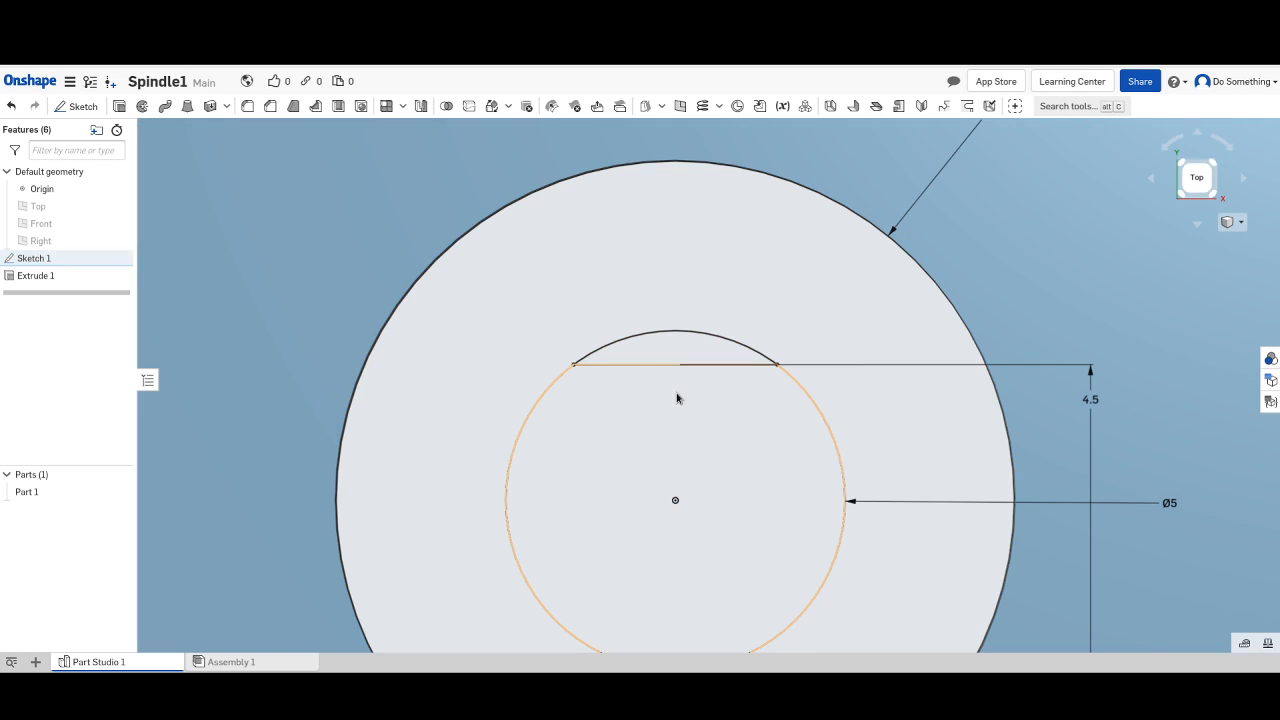
click(648, 306)
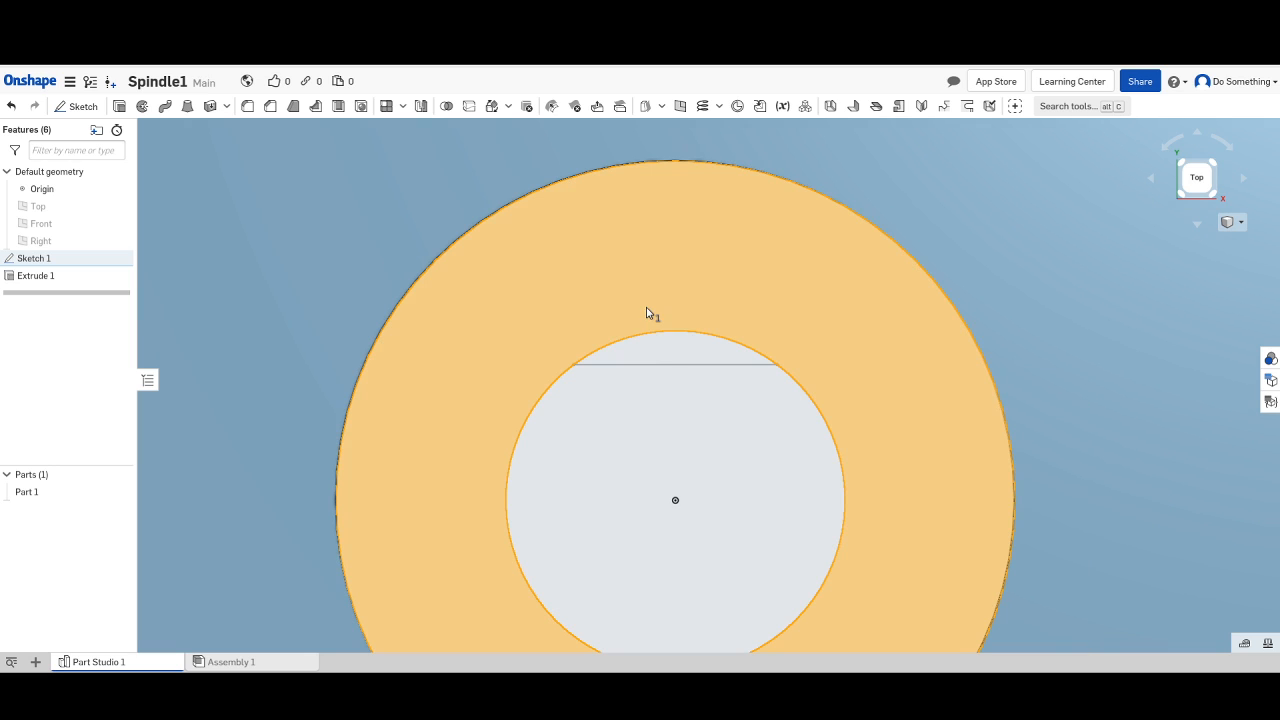
click(660, 357)
scroll(660, 357, down, 3)
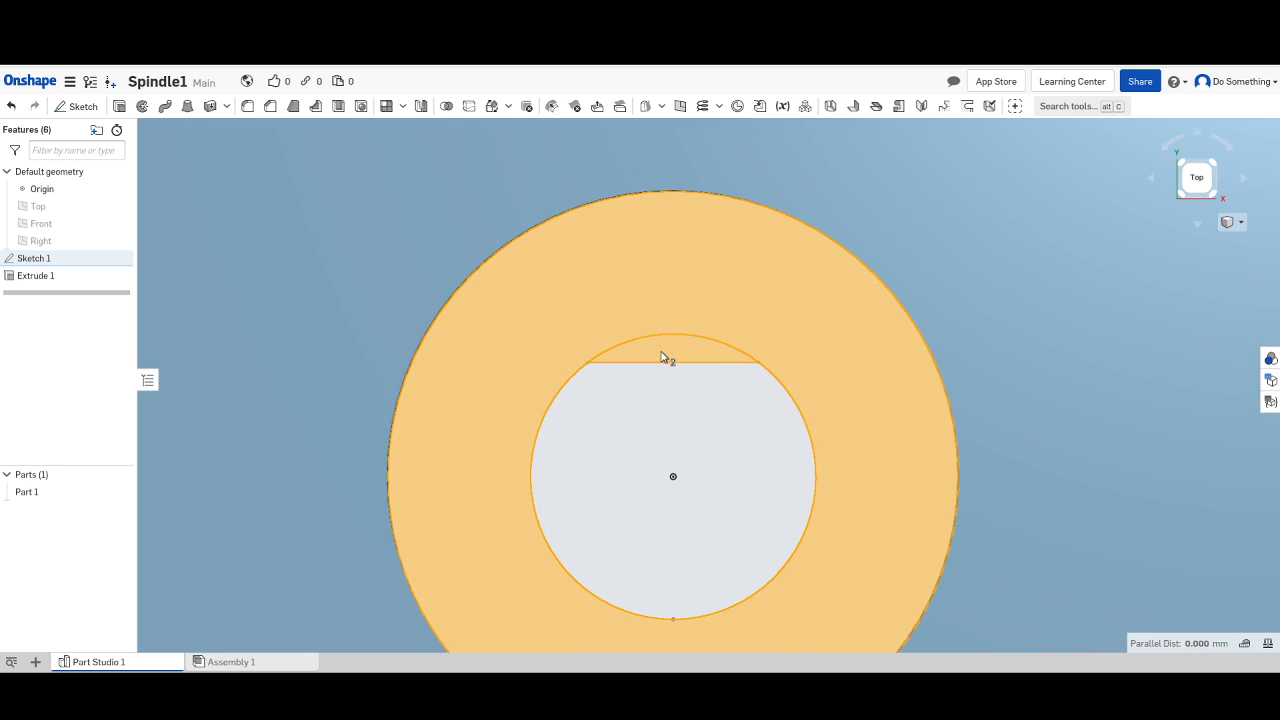
scroll(660, 357, down, 2)
scroll(660, 357, down, 2)
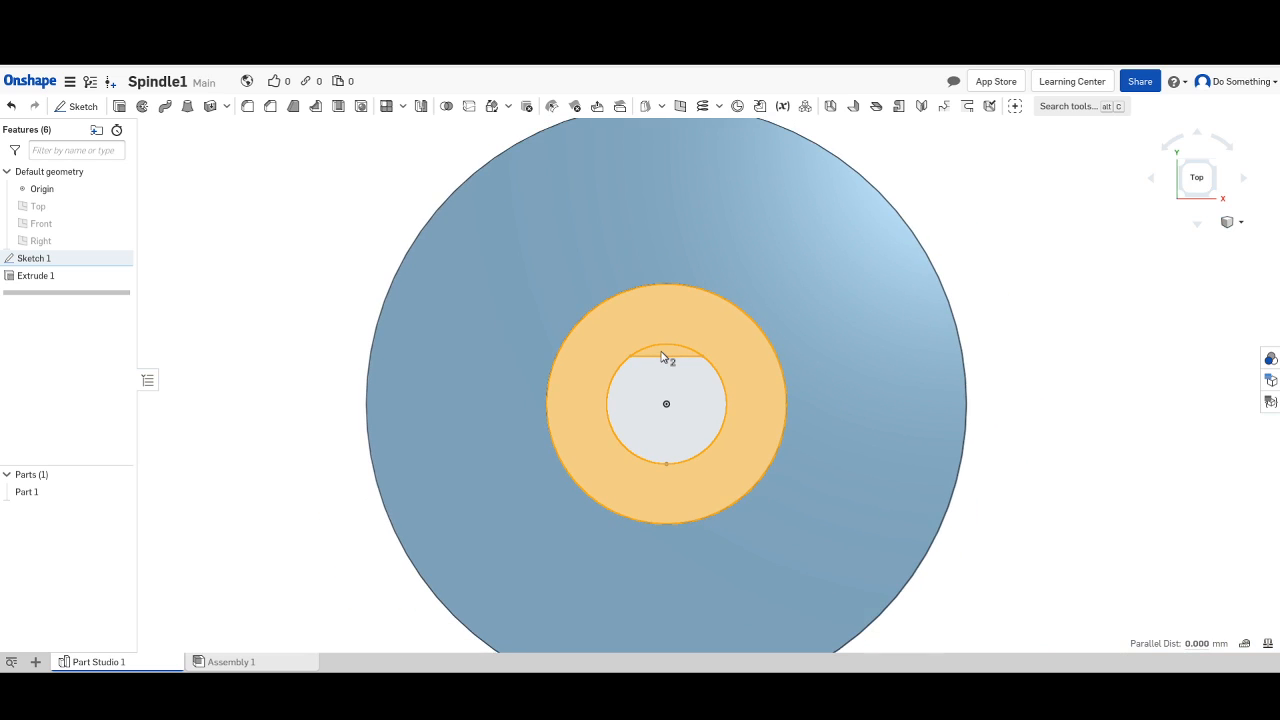
scroll(600, 314, down, 2)
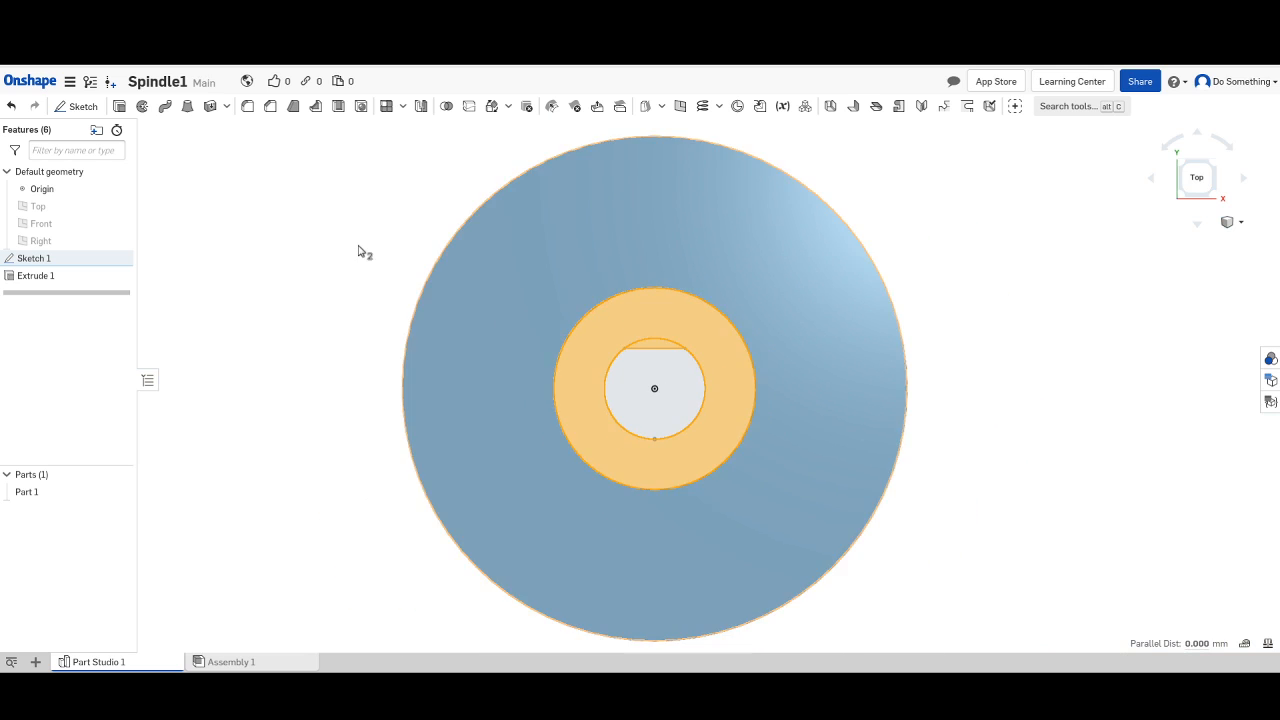
click(120, 107)
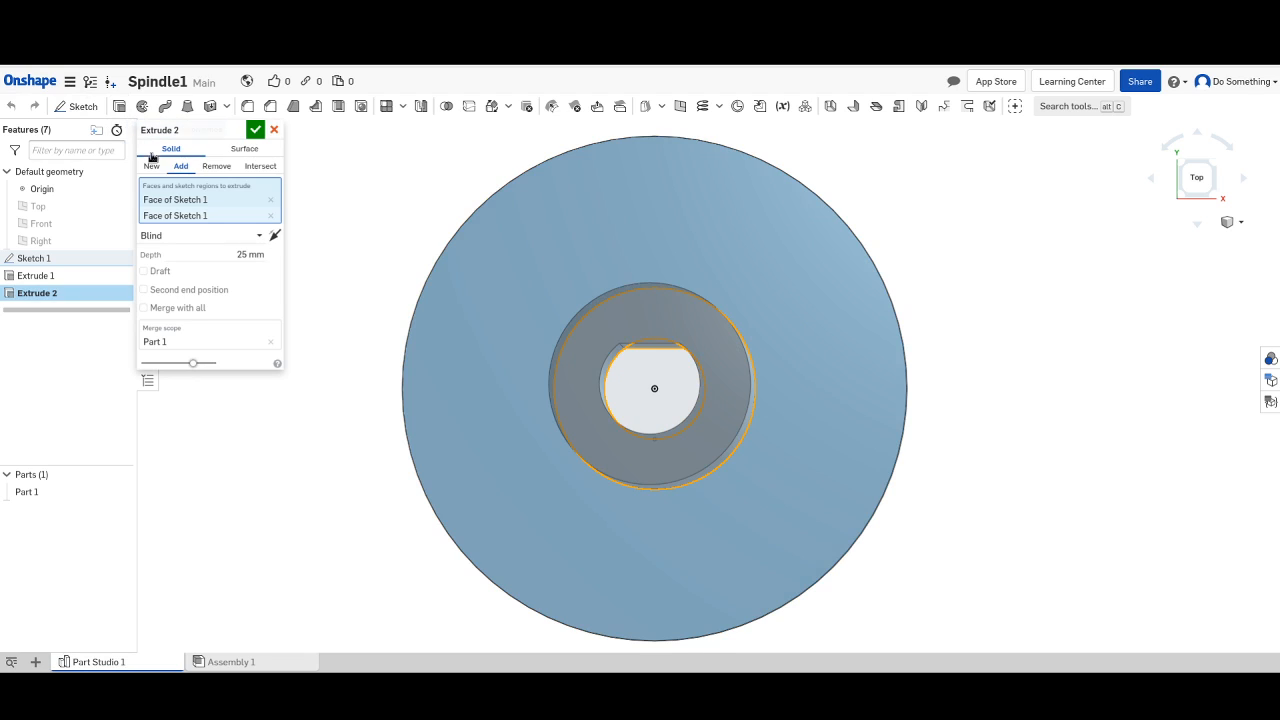
click(241, 254)
text(15)
key(Return)
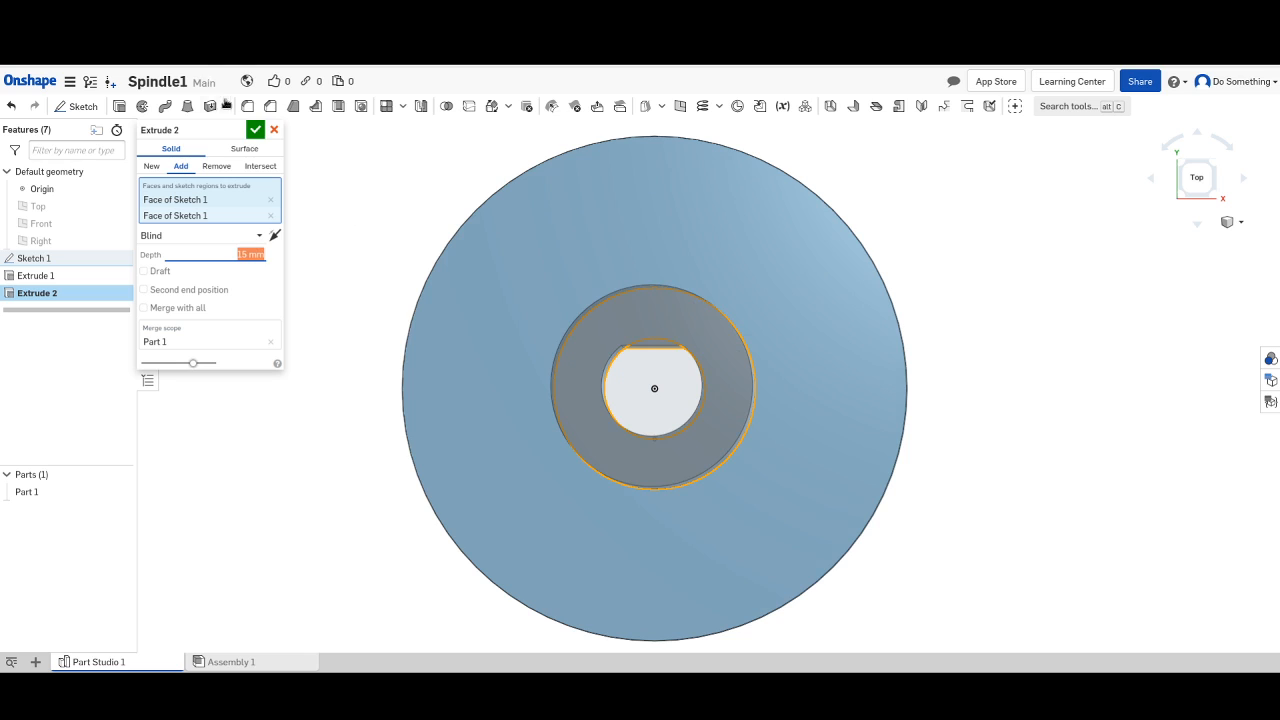
click(255, 130)
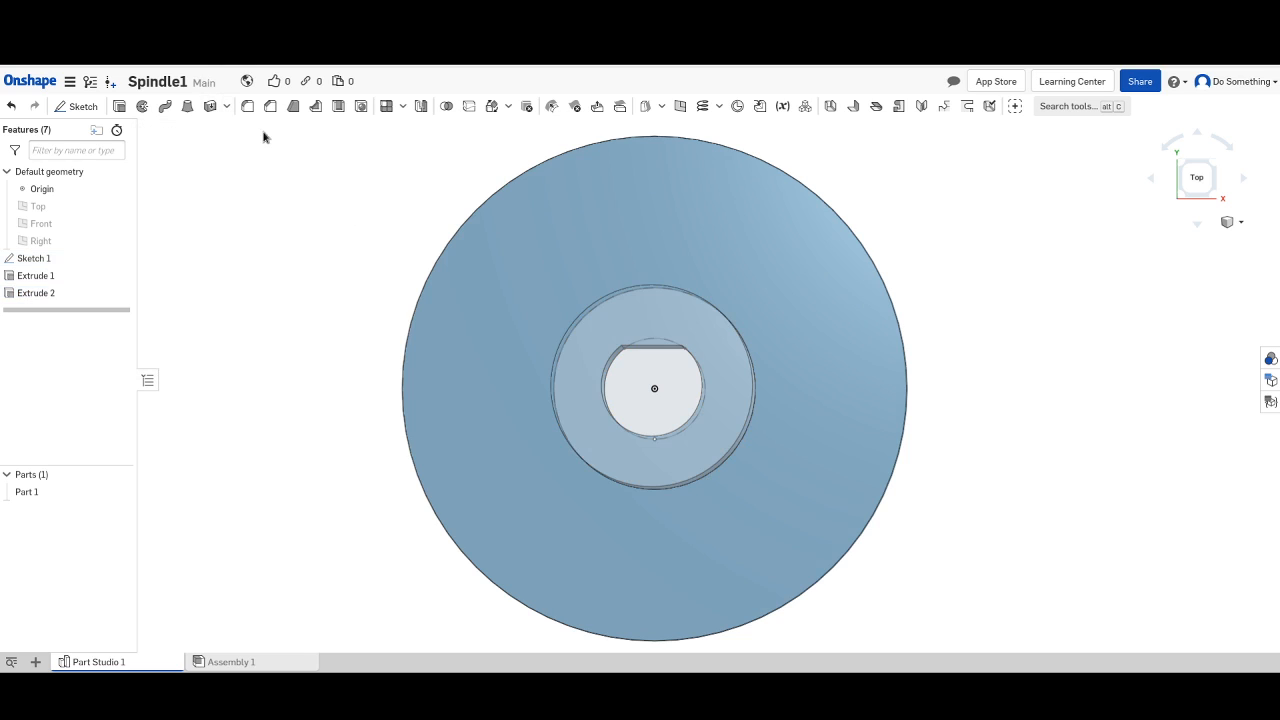
Copy Sketch 1 and start a new sketch on the top face of the shaft.
click(1197, 134)
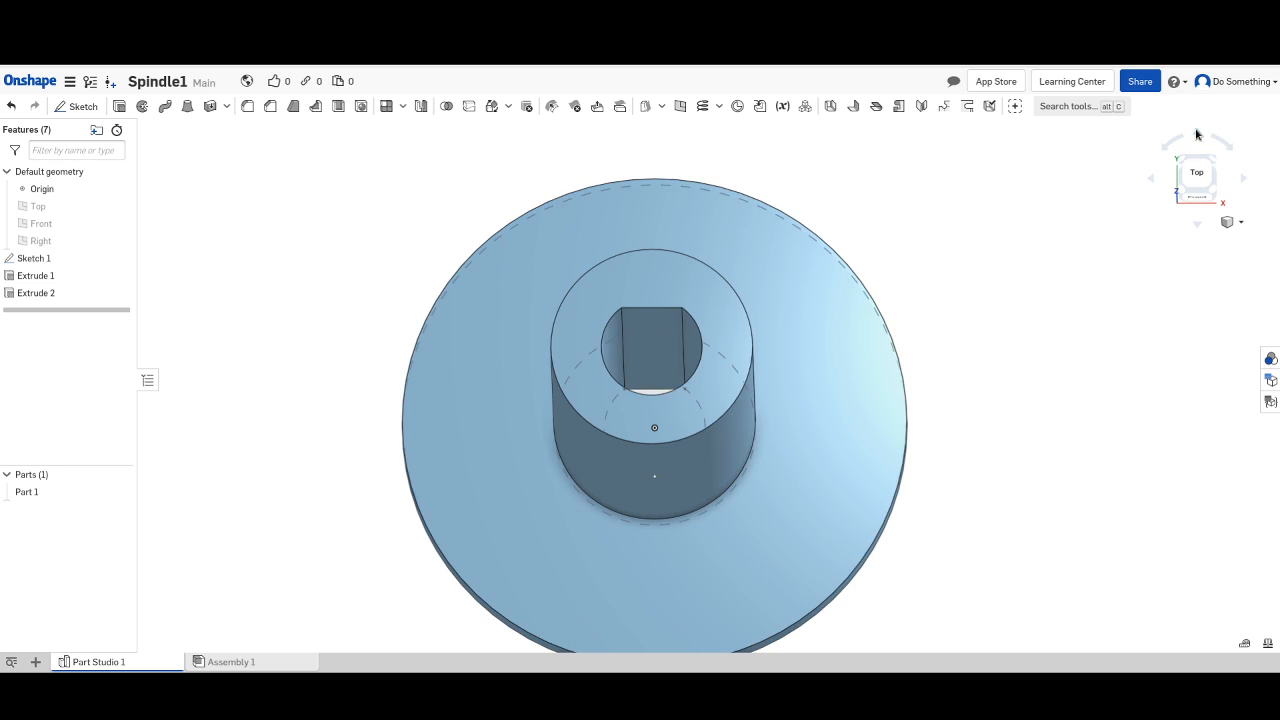
click(1197, 134)
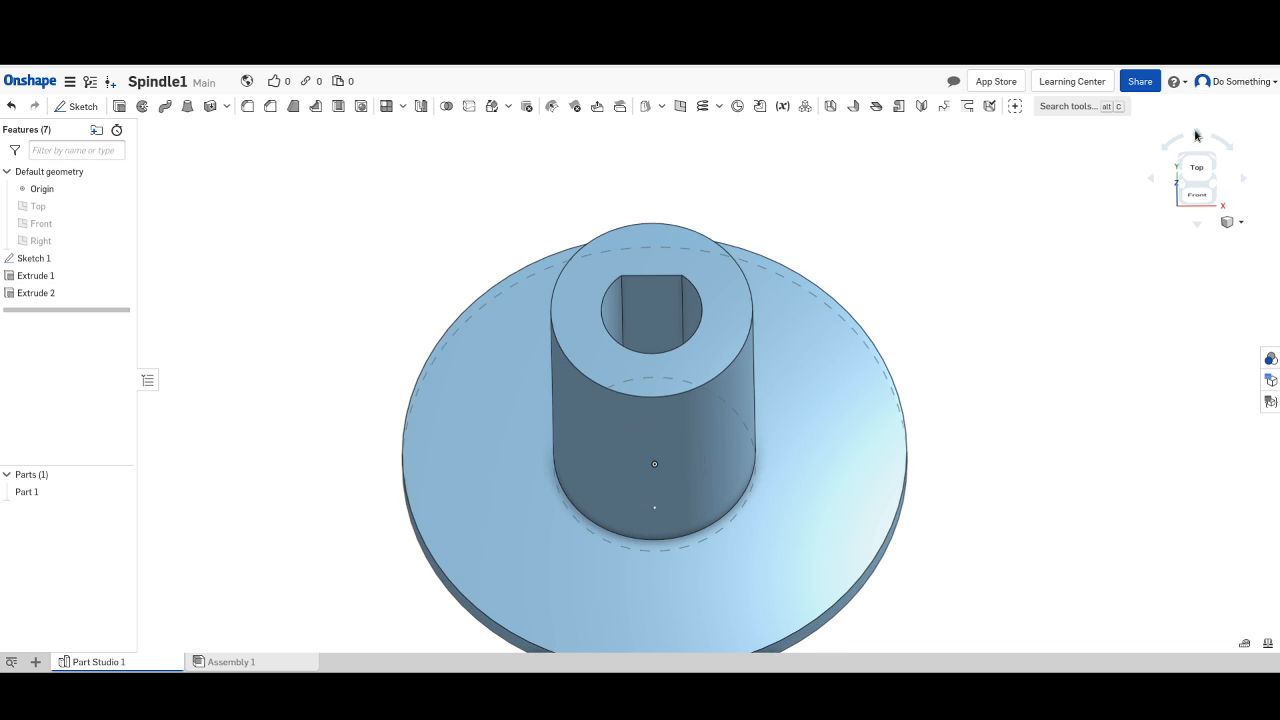
click(1197, 134)
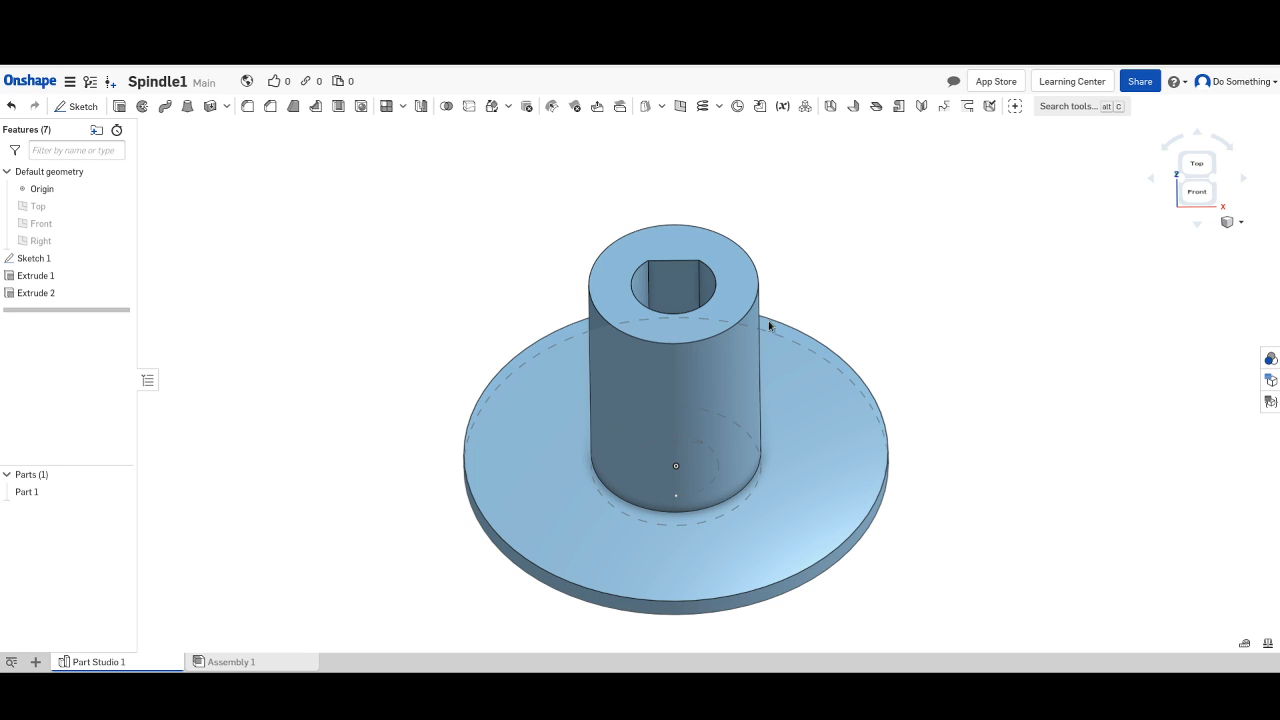
click(46, 262)
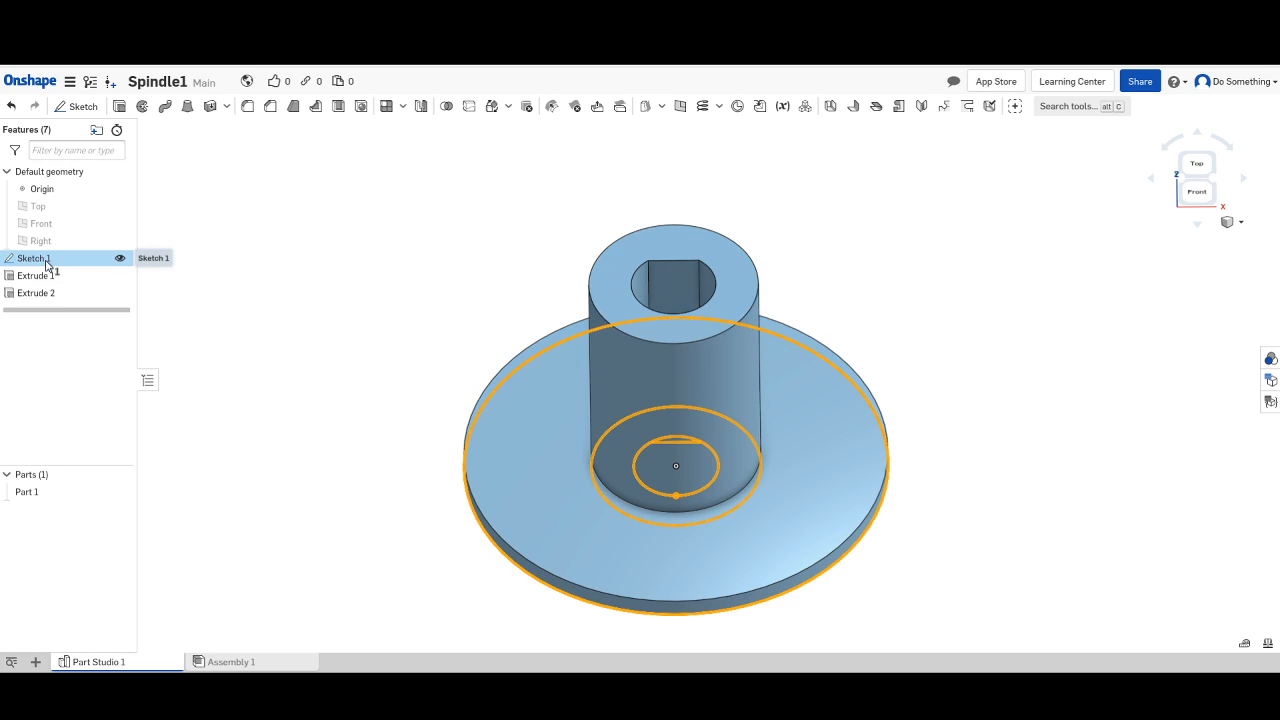
right_click(37, 262)
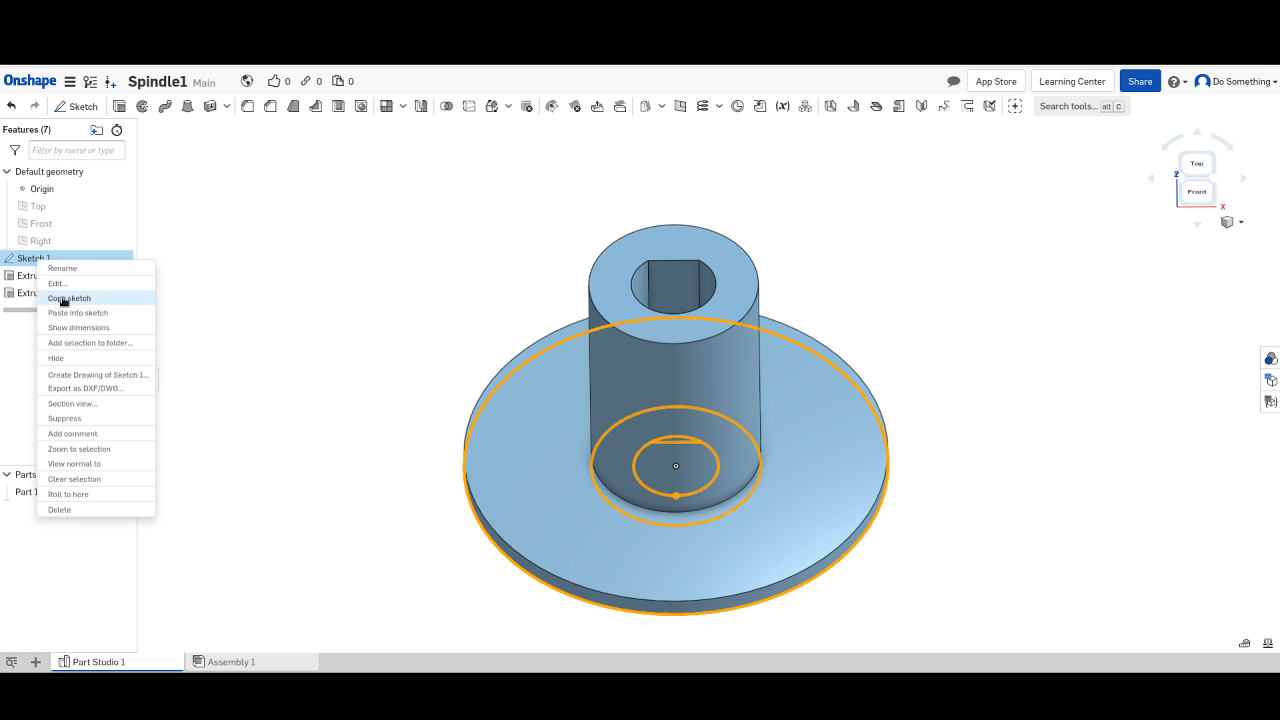
click(63, 299)
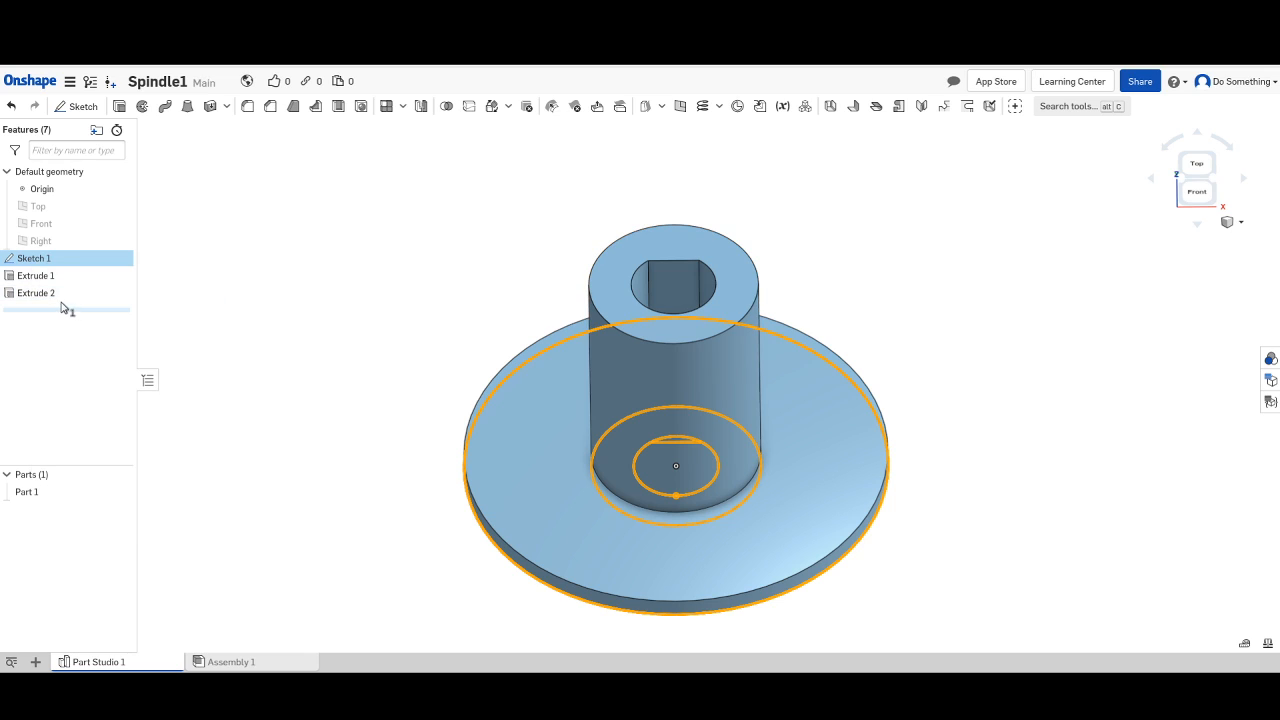
click(82, 107)
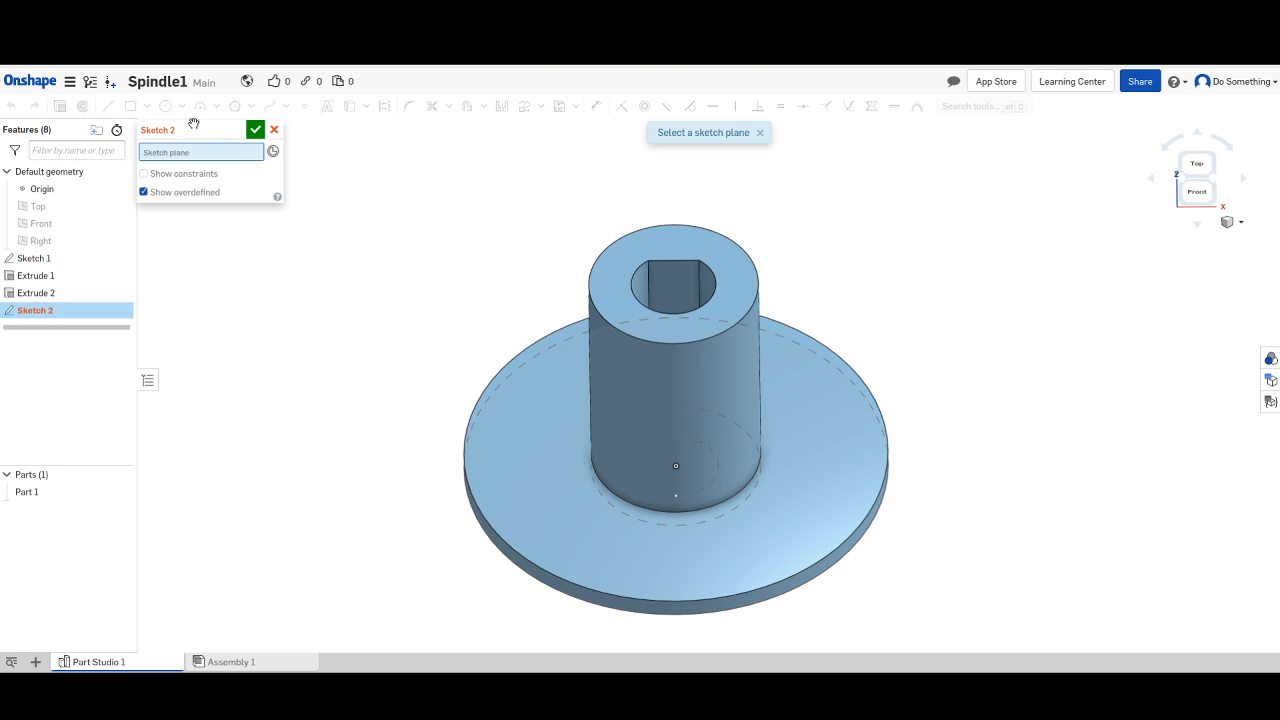
click(712, 251)
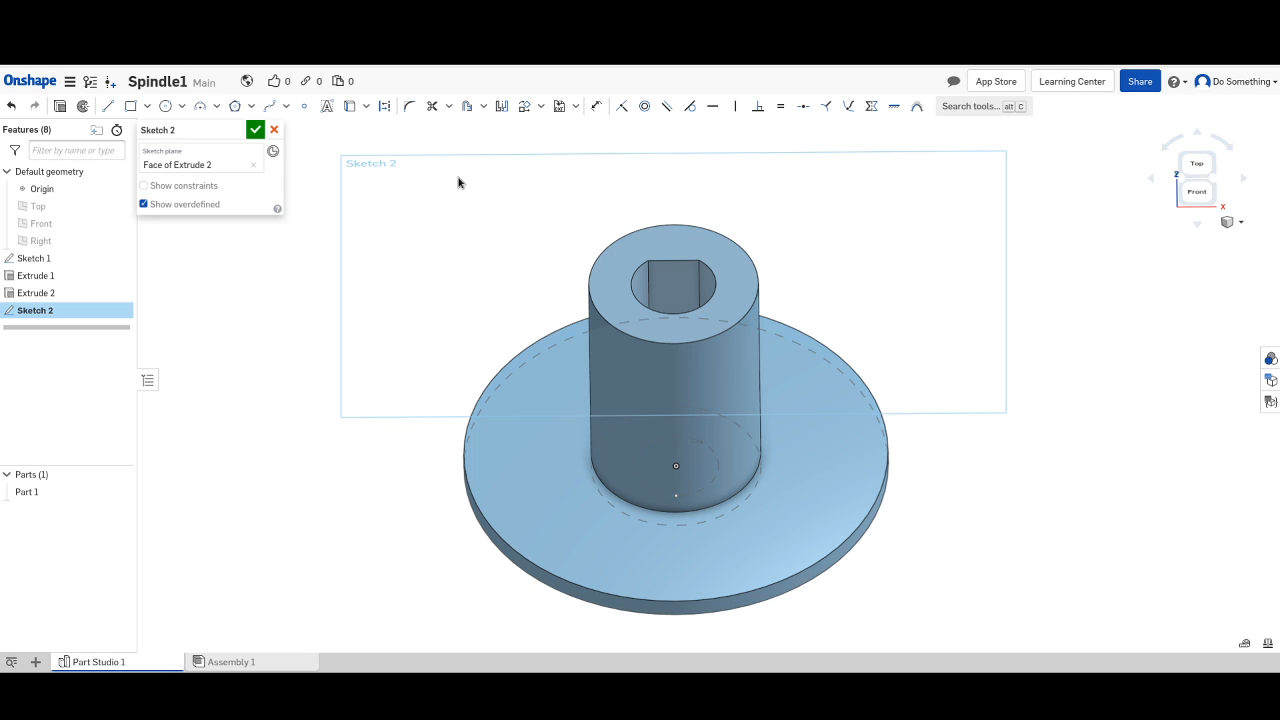
Close and reopen Sketch 2 on the shaft's top face, and paste the copied Sketch 1 entities beside the shaft.
click(256, 131)
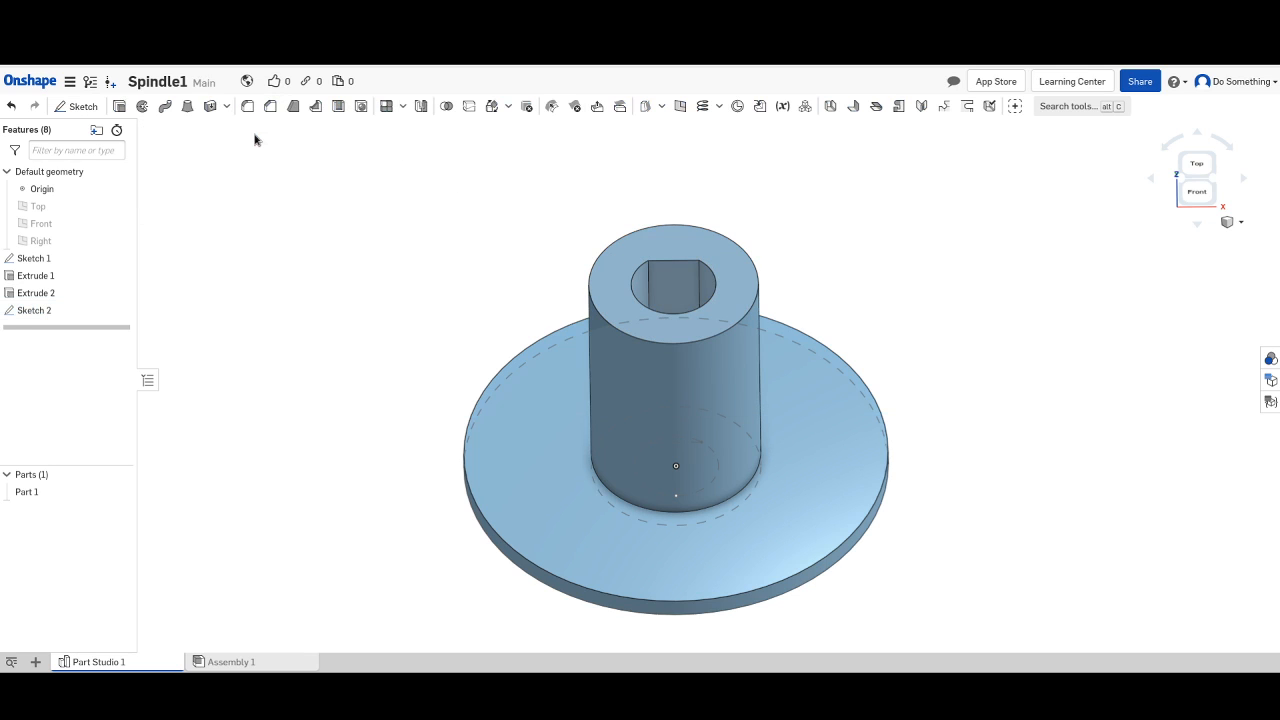
double_click(47, 312)
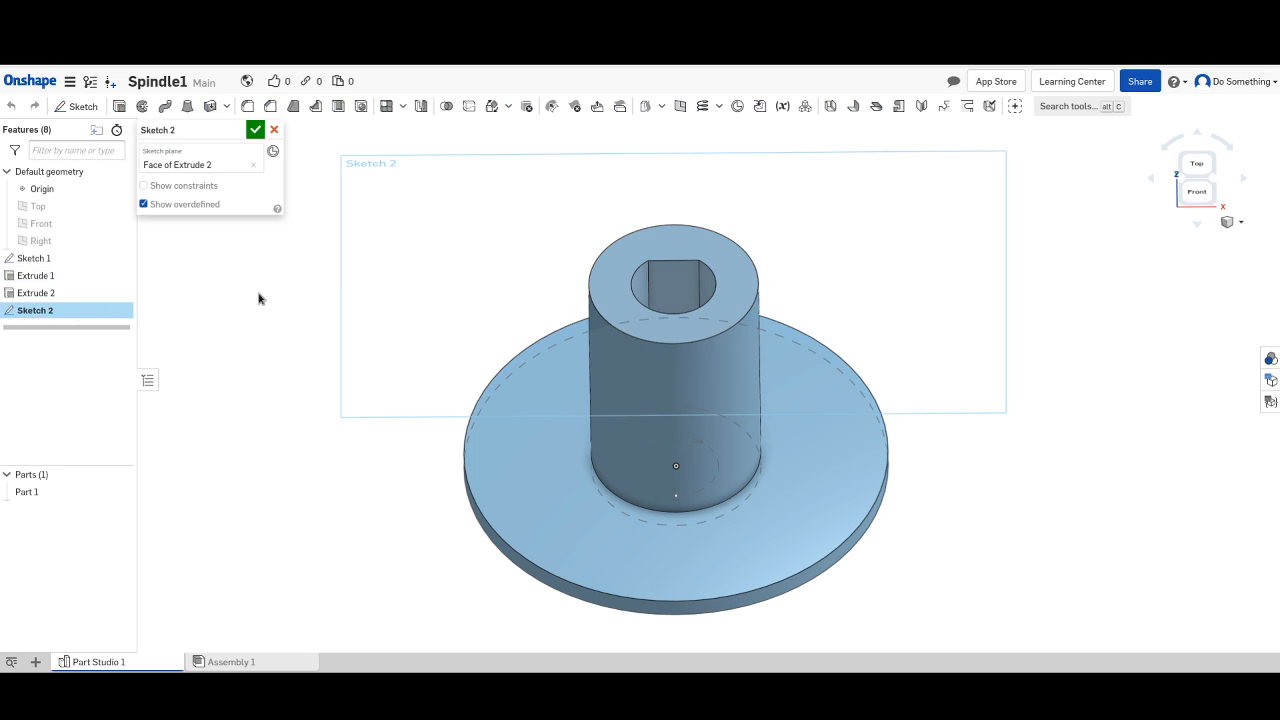
right_click(440, 241)
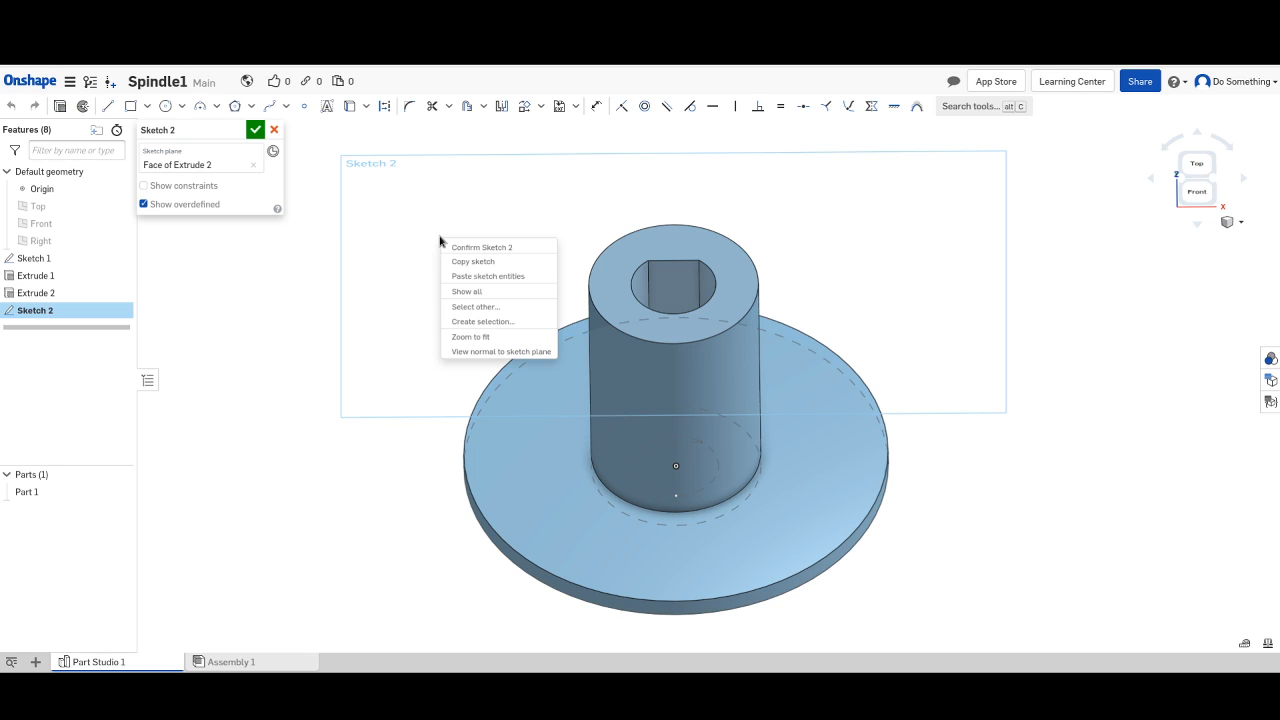
click(471, 278)
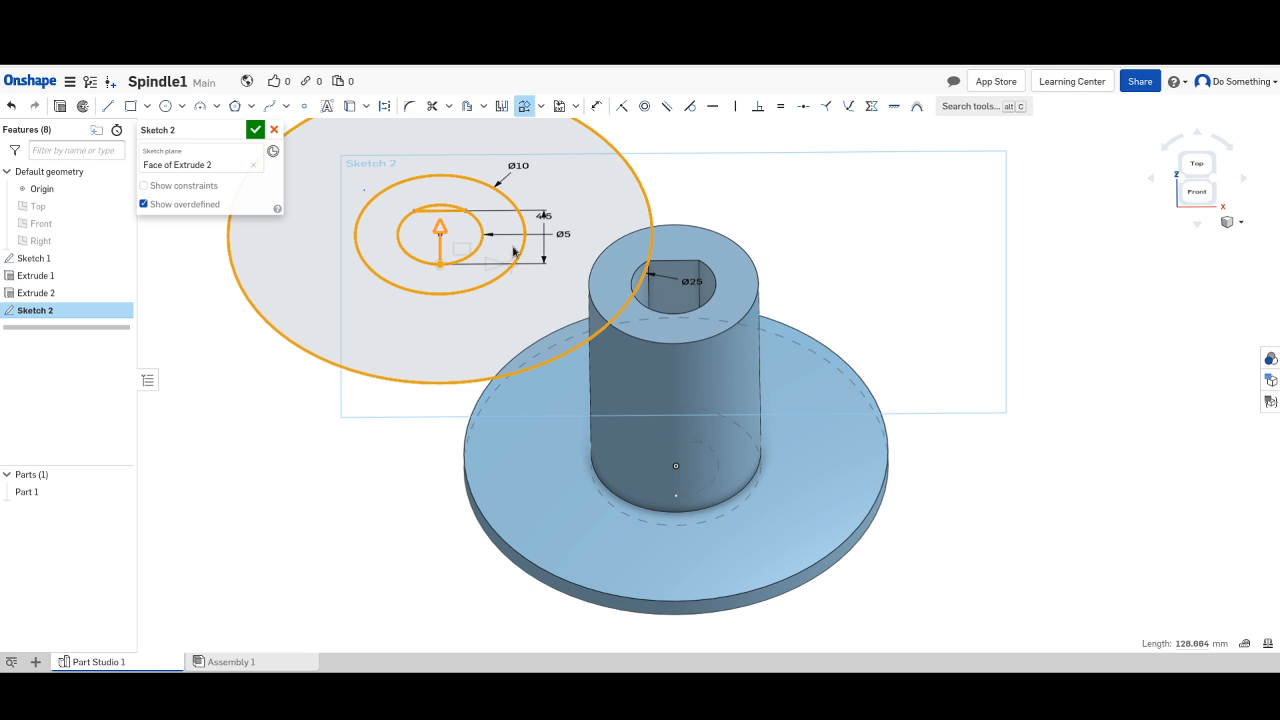
Move the pasted circles and flat line 4.33 mm horizontally toward the shaft in Sketch 2.
drag(441, 238, 441, 222)
mouse_move(599, 260)
mouse_down()
mouse_move(670, 280)
mouse_move(686, 301)
mouse_move(731, 286)
mouse_move(713, 283)
mouse_move(705, 252)
mouse_move(723, 250)
mouse_move(619, 237)
mouse_move(560, 250)
mouse_up()
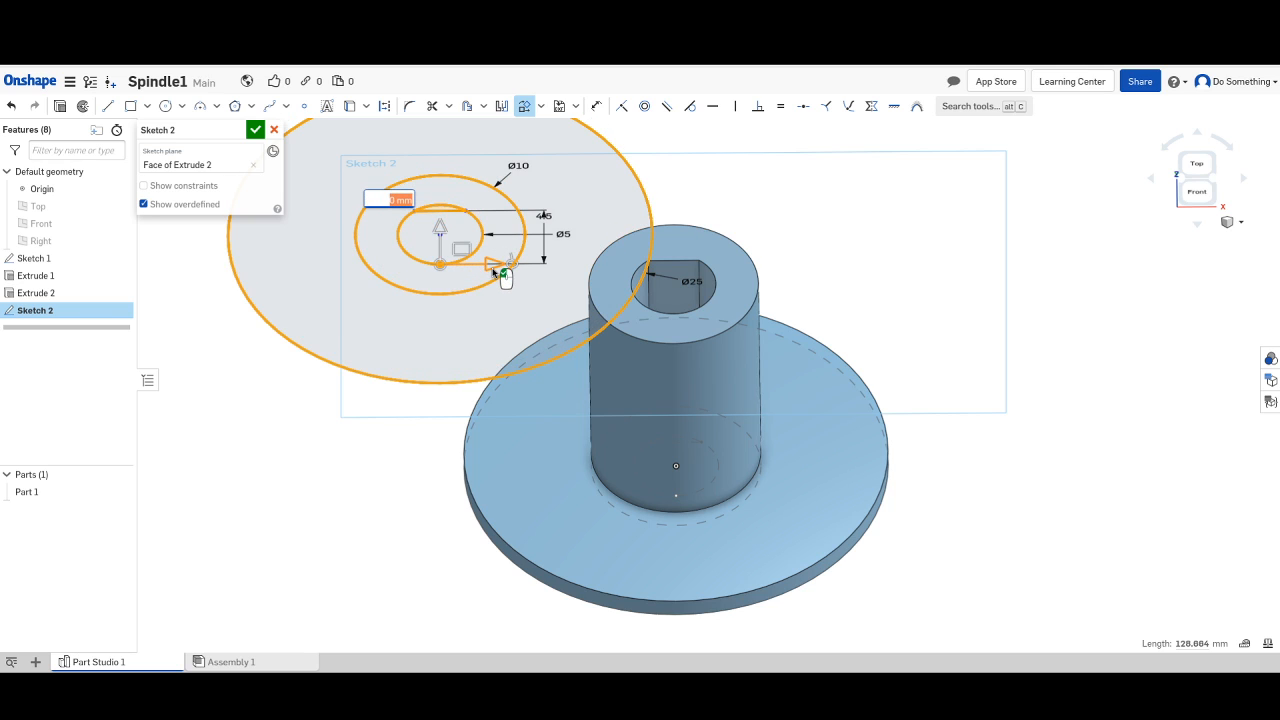
drag(505, 278, 668, 263)
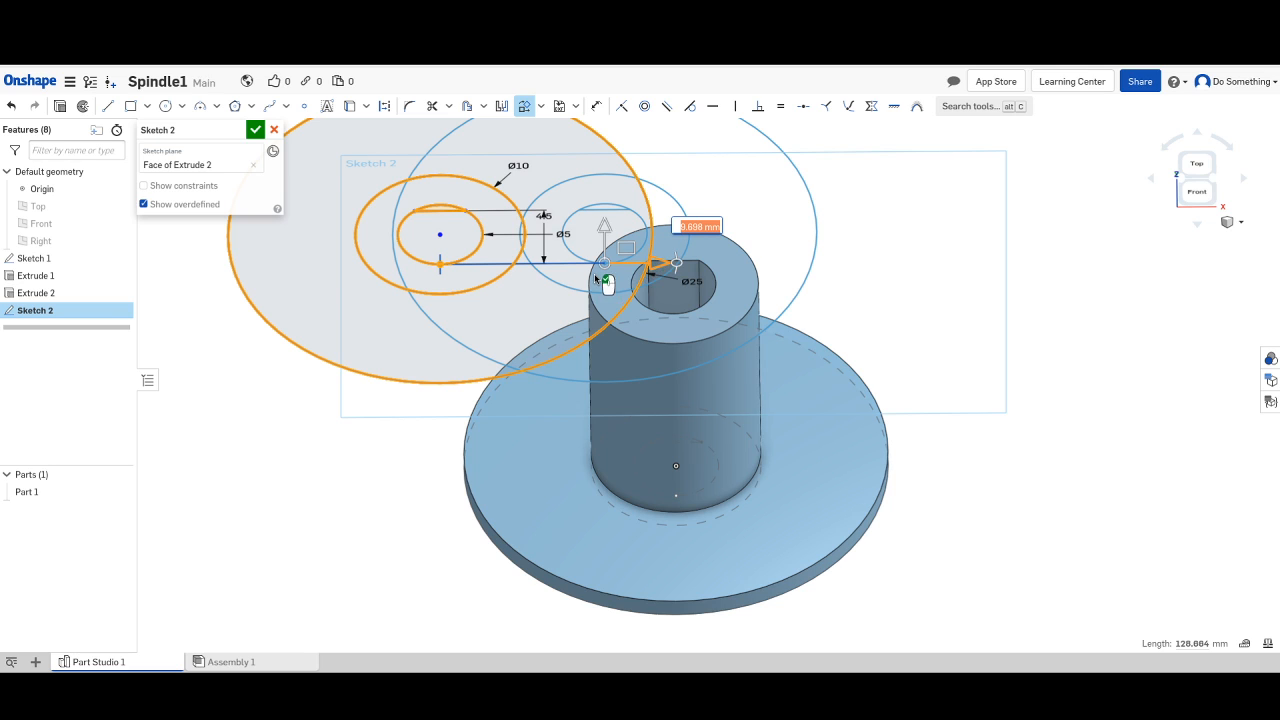
text(4.33)
key(Return)
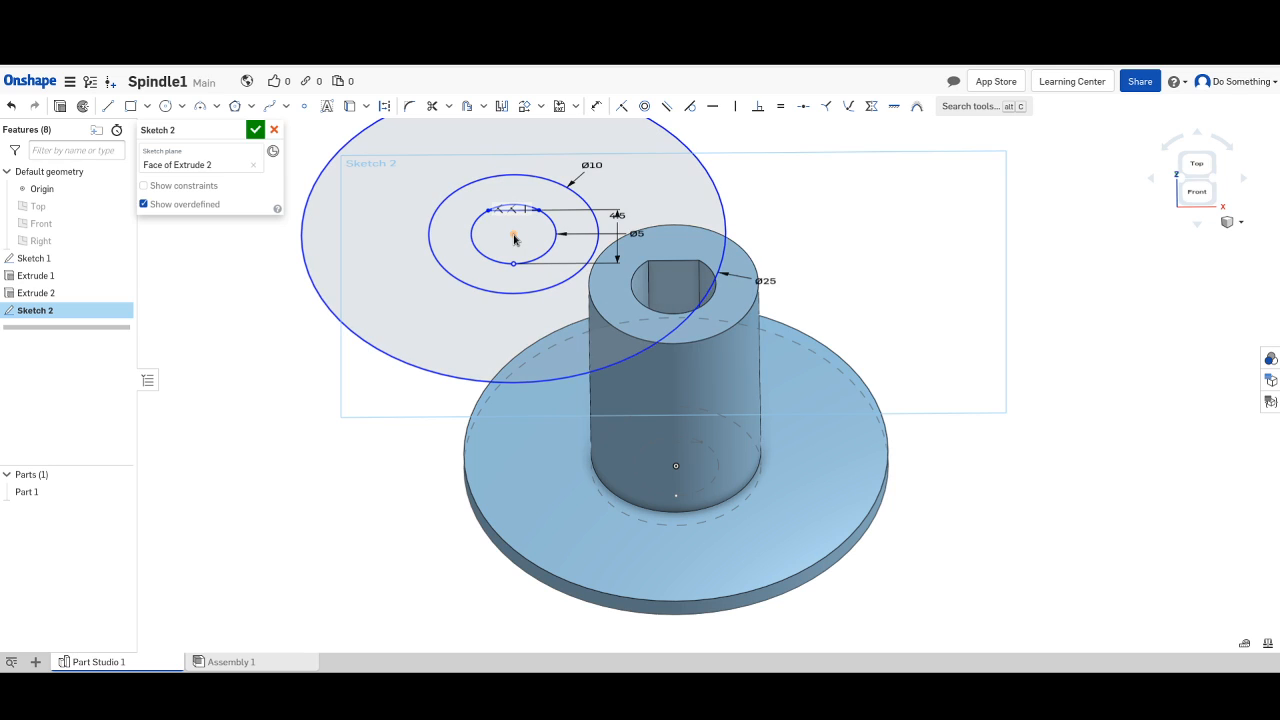
Try to transform the shared centre point of the sketch circles along X towards the hub's bore.
click(524, 106)
click(514, 237)
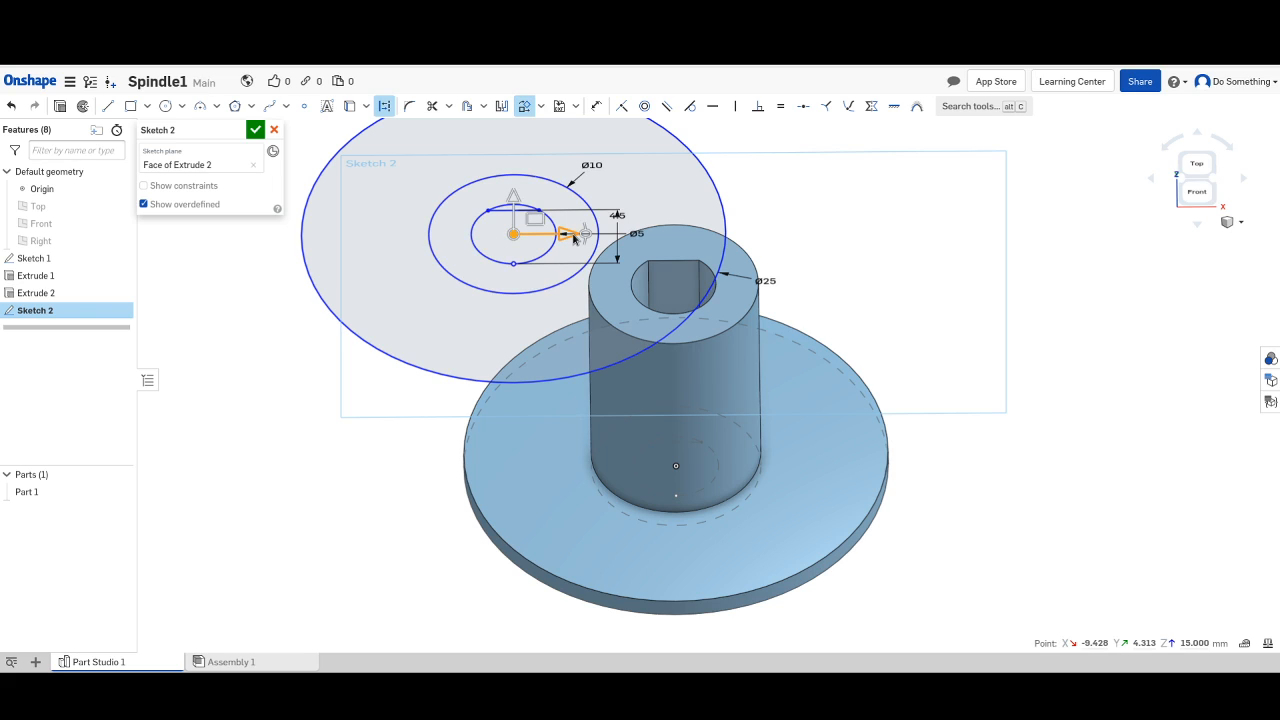
drag(602, 250, 680, 290)
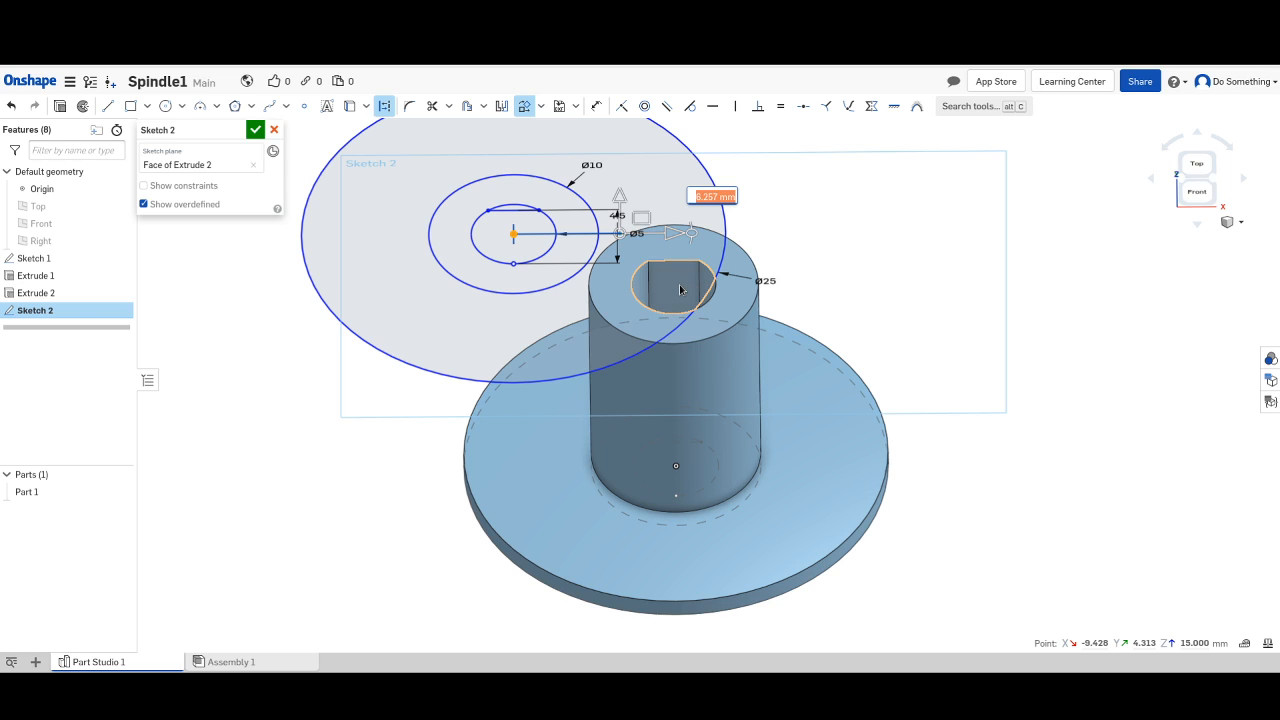
click(812, 246)
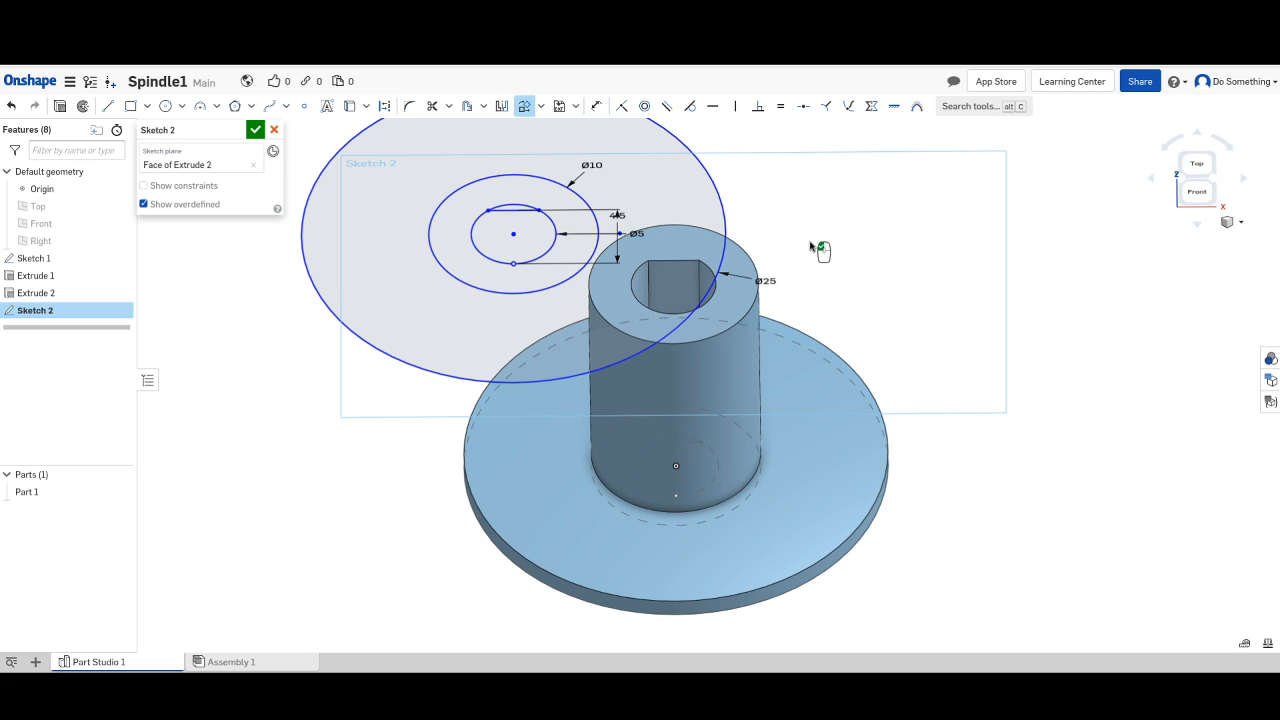
scroll(838, 301, up, 1)
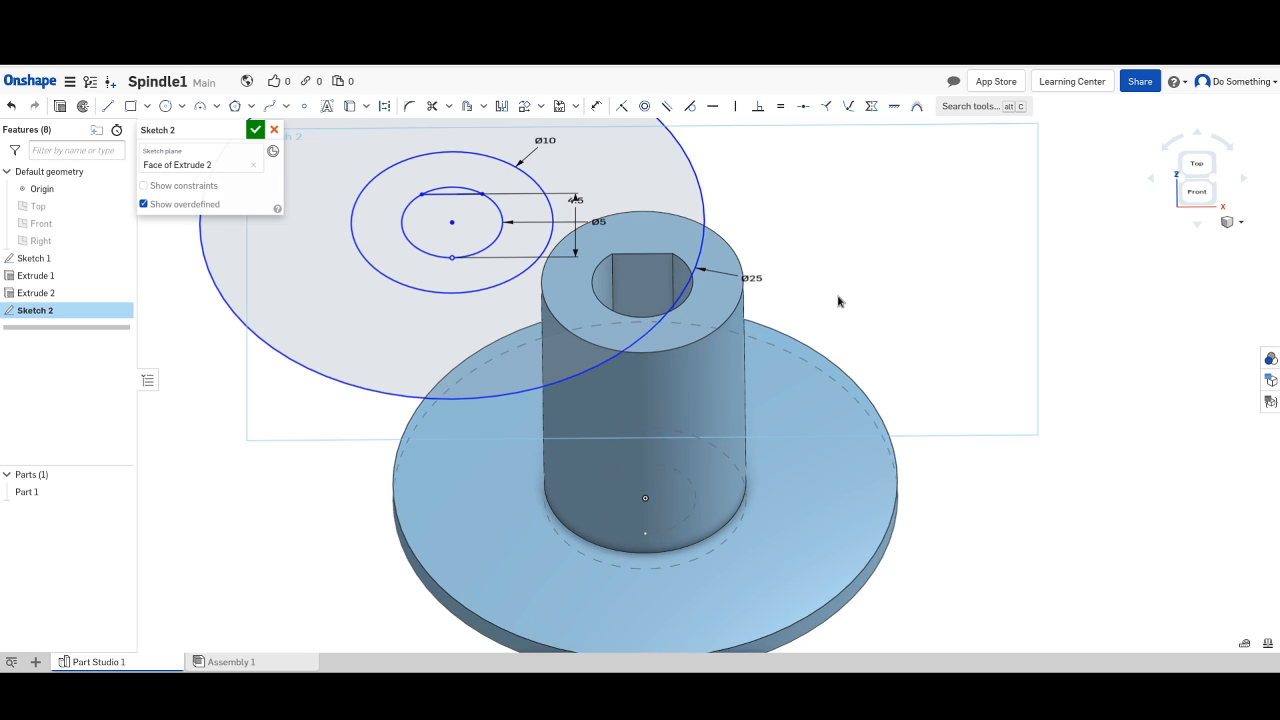
scroll(838, 301, down, 1)
scroll(838, 301, down, 1)
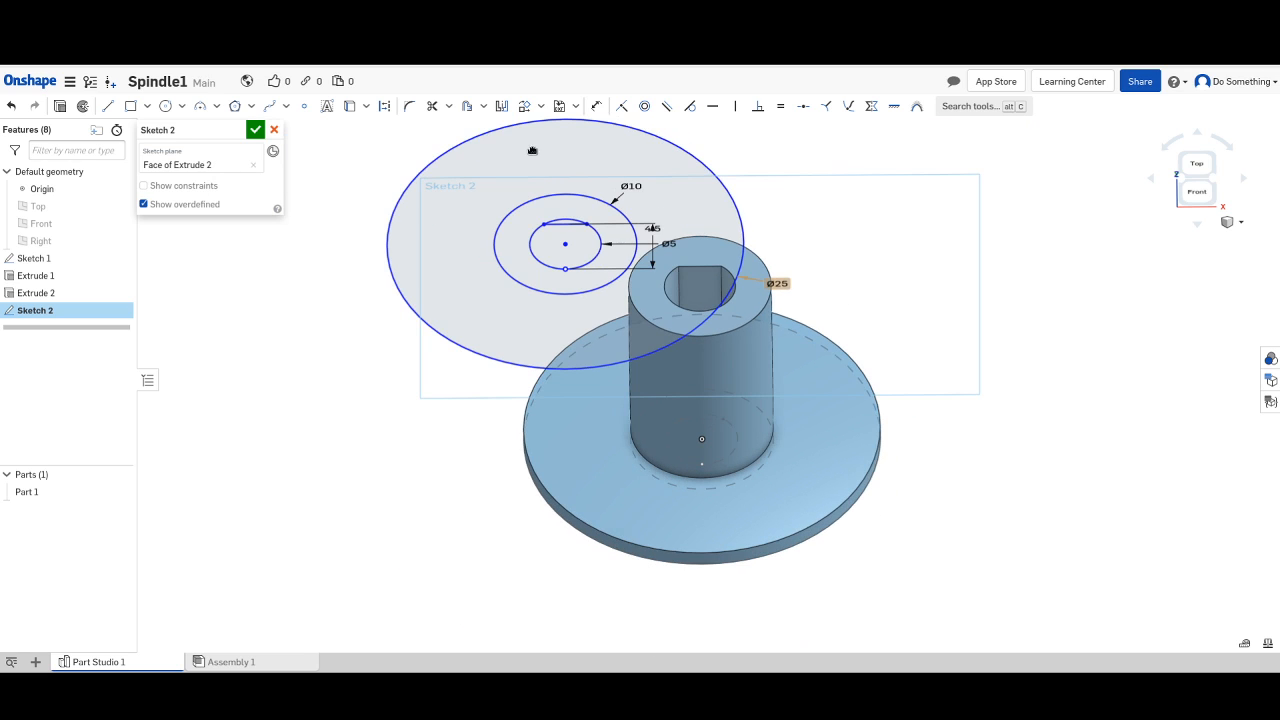
scroll(530, 187, up, 1)
scroll(532, 193, up, 1)
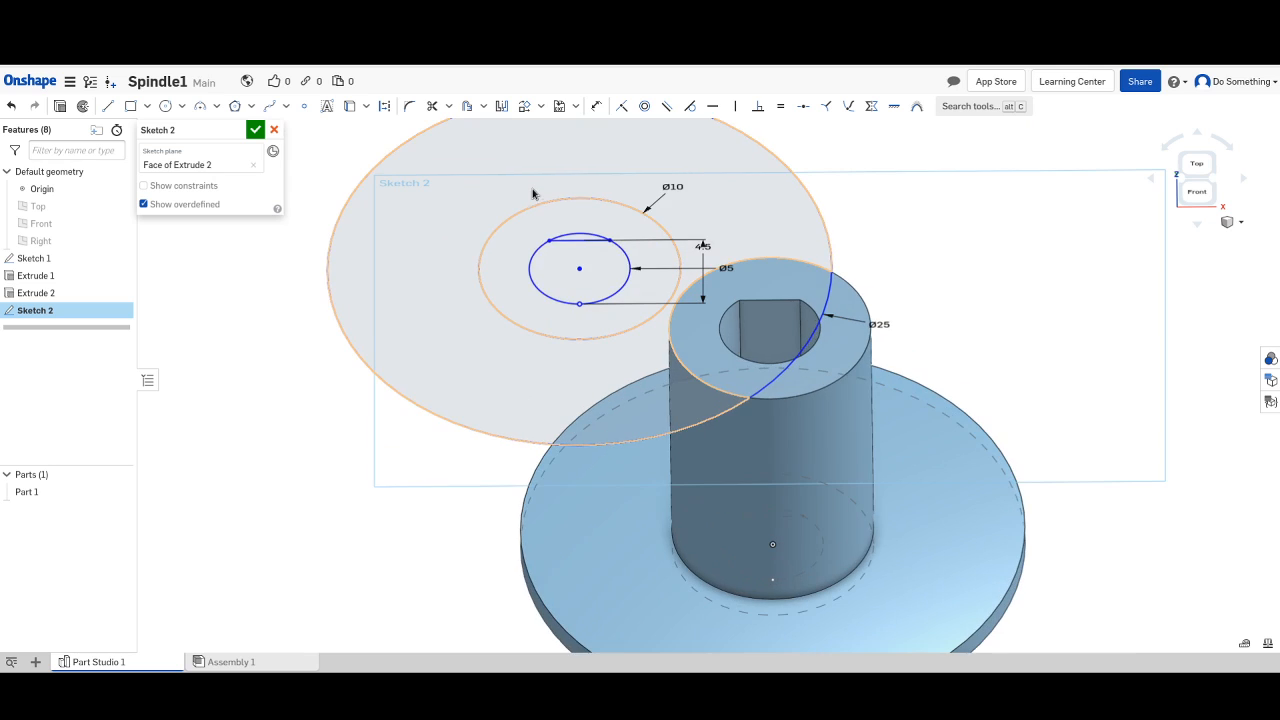
Try to shift the circles' centre point freely within the sketch plane towards the bore, with construction mode enabled.
click(579, 269)
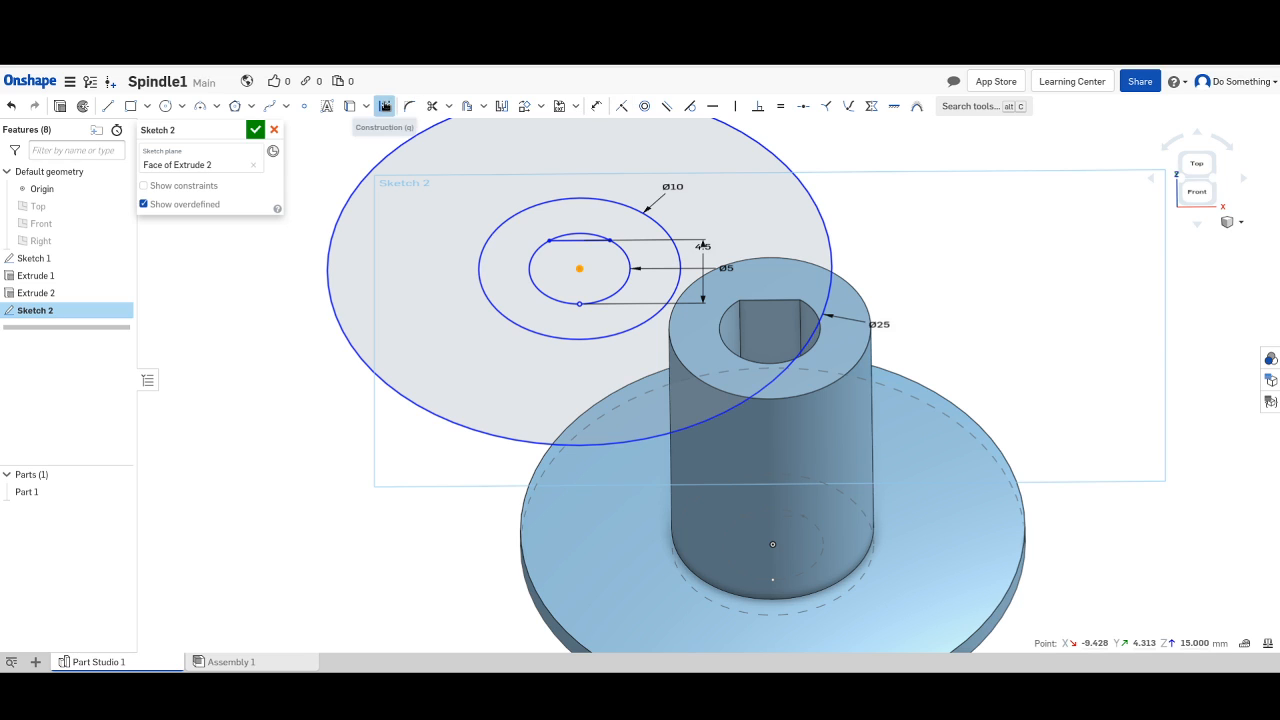
click(384, 106)
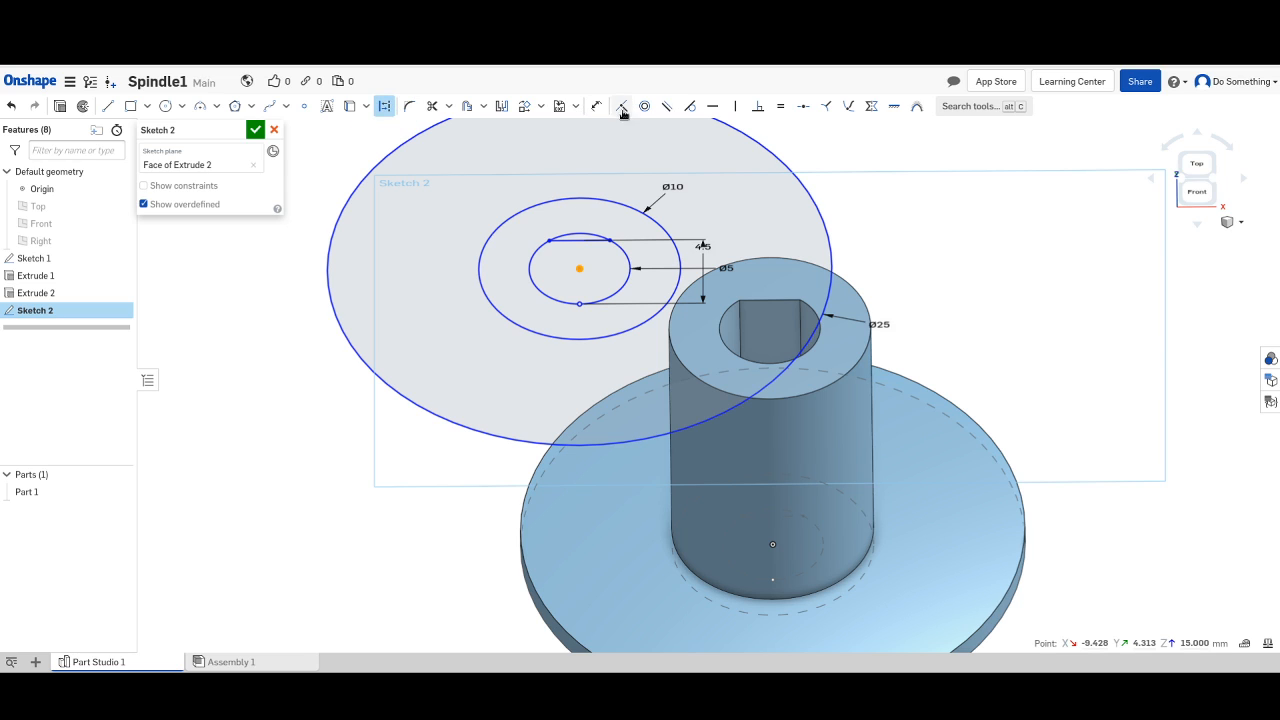
click(524, 106)
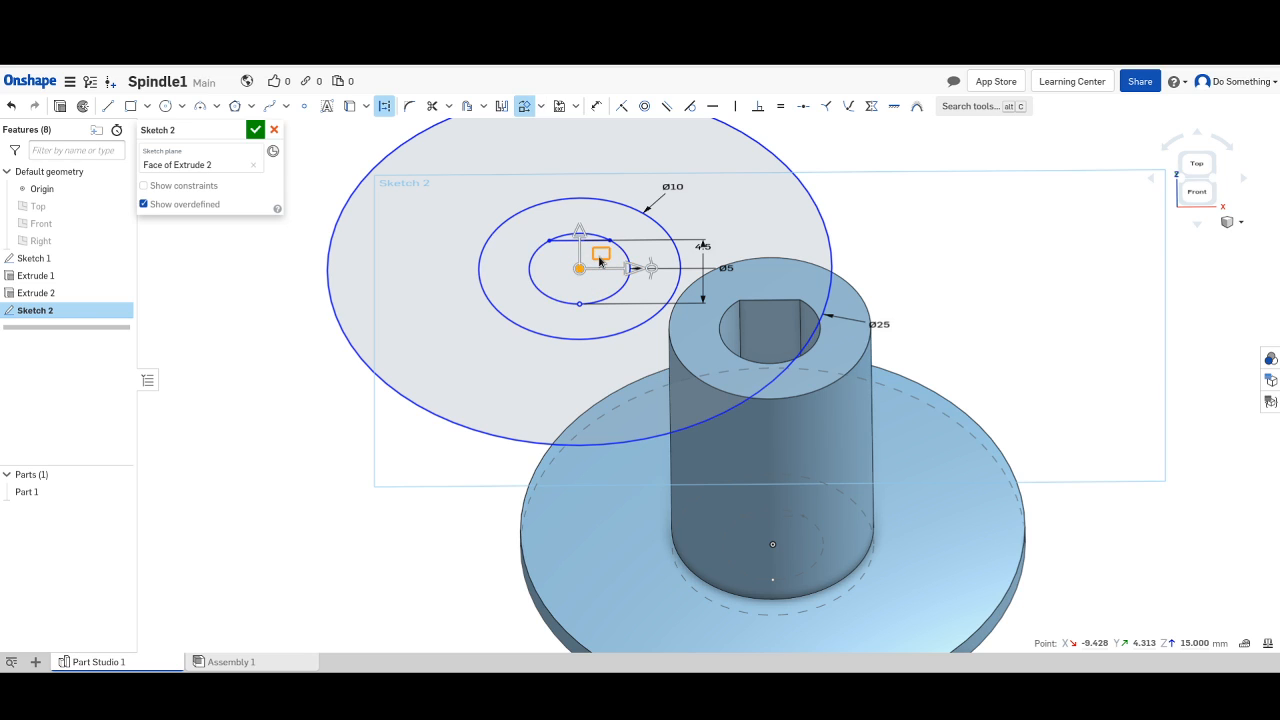
drag(600, 260, 795, 322)
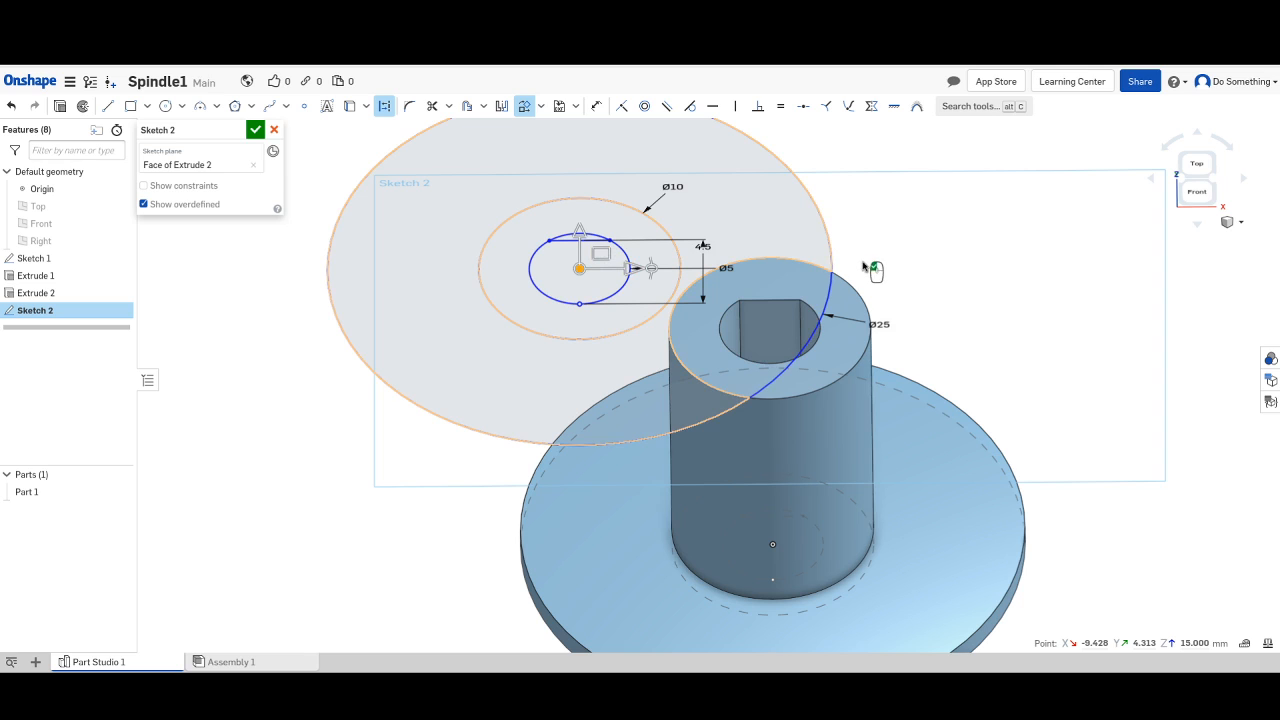
From the top view, try to transform the circles' centre point about 9.4 mm along X towards the bore axis.
click(1202, 136)
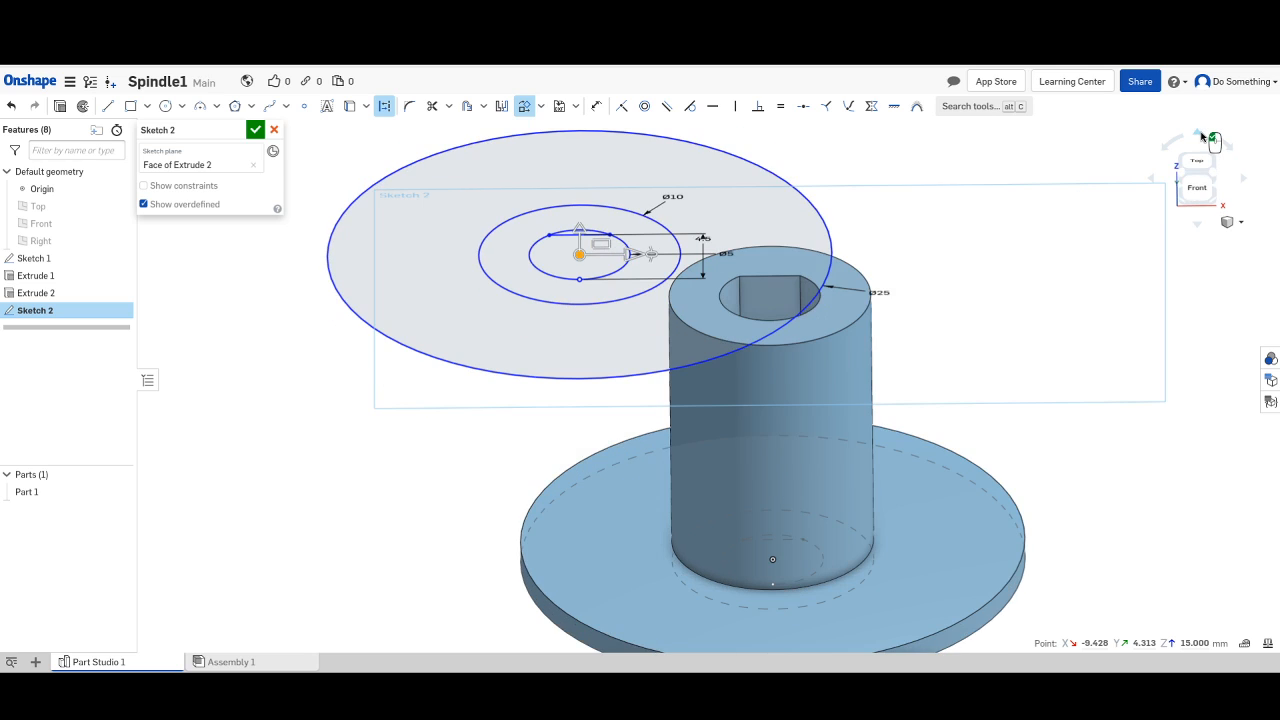
click(1196, 226)
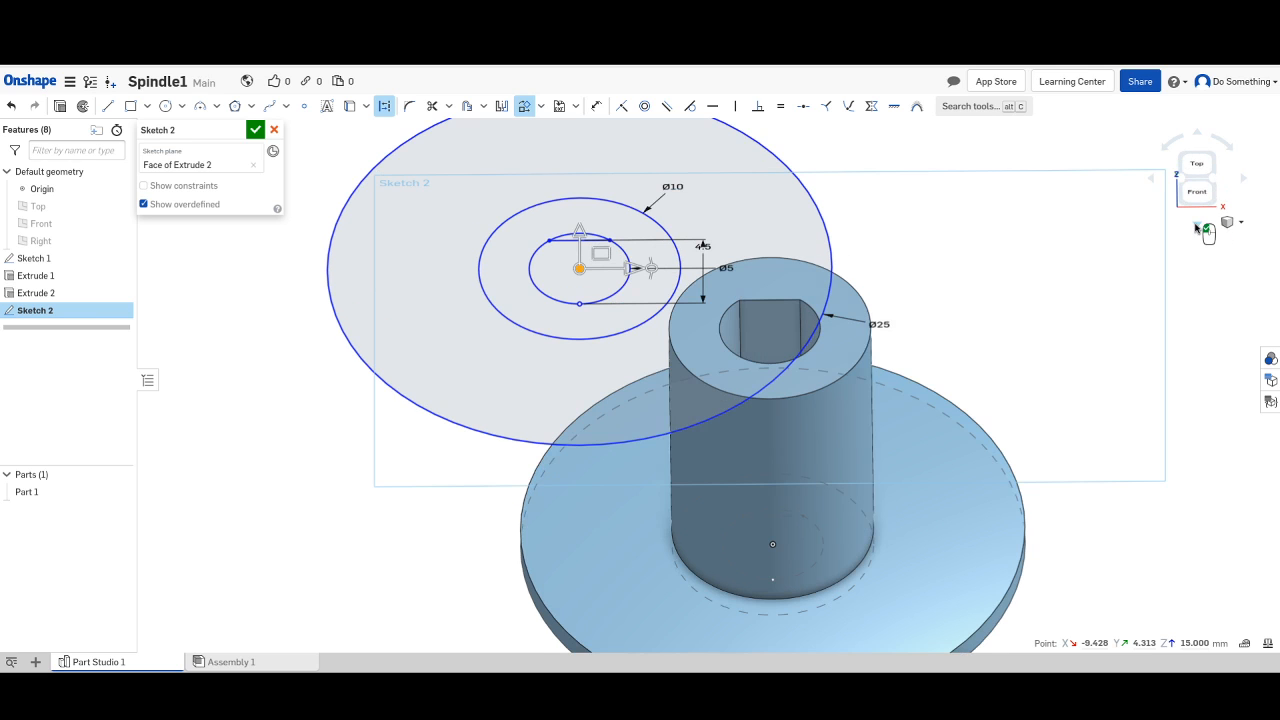
click(1196, 227)
click(1196, 227)
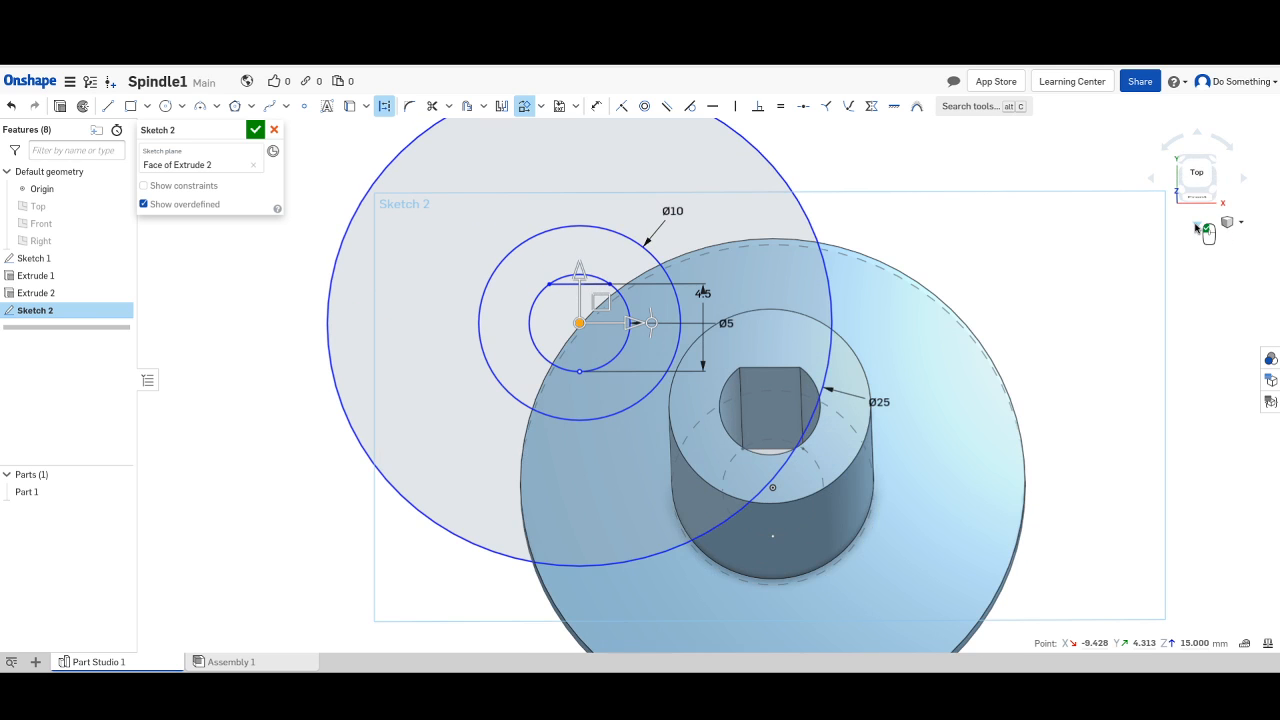
click(1196, 227)
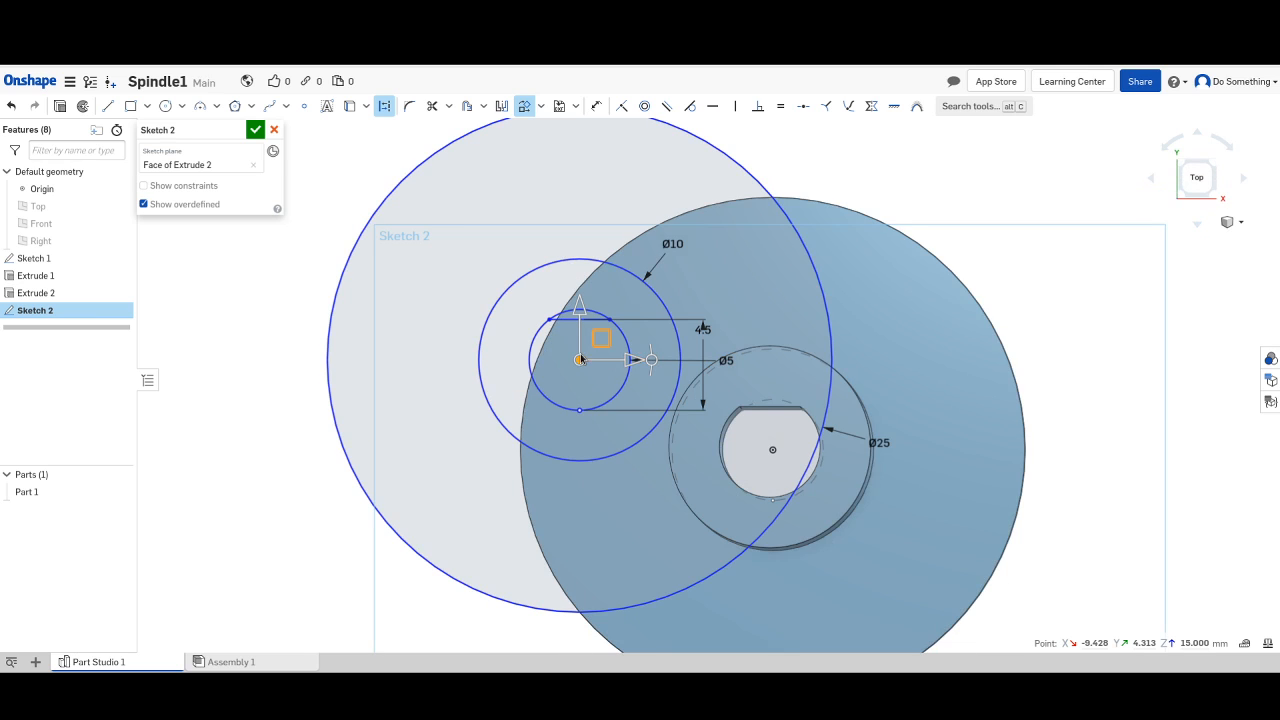
drag(632, 360, 773, 455)
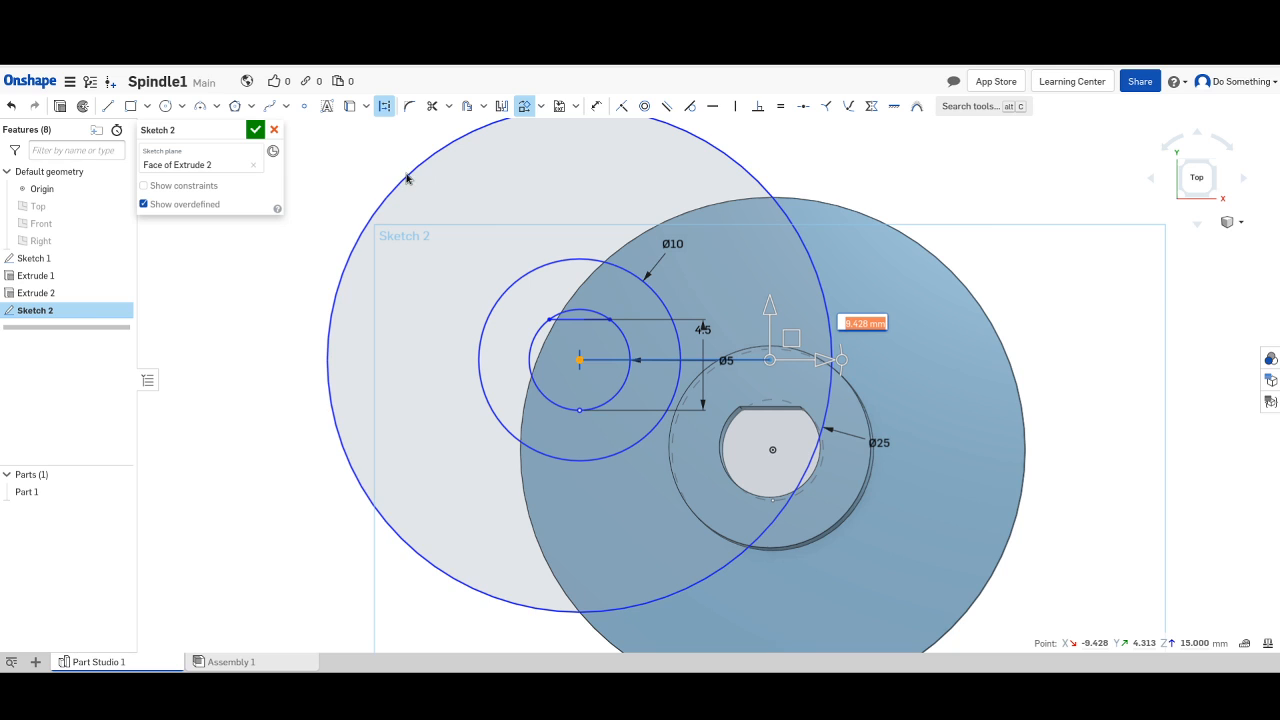
mouse_move(408, 180)
mouse_down()
mouse_move(590, 252)
mouse_move(636, 296)
mouse_up()
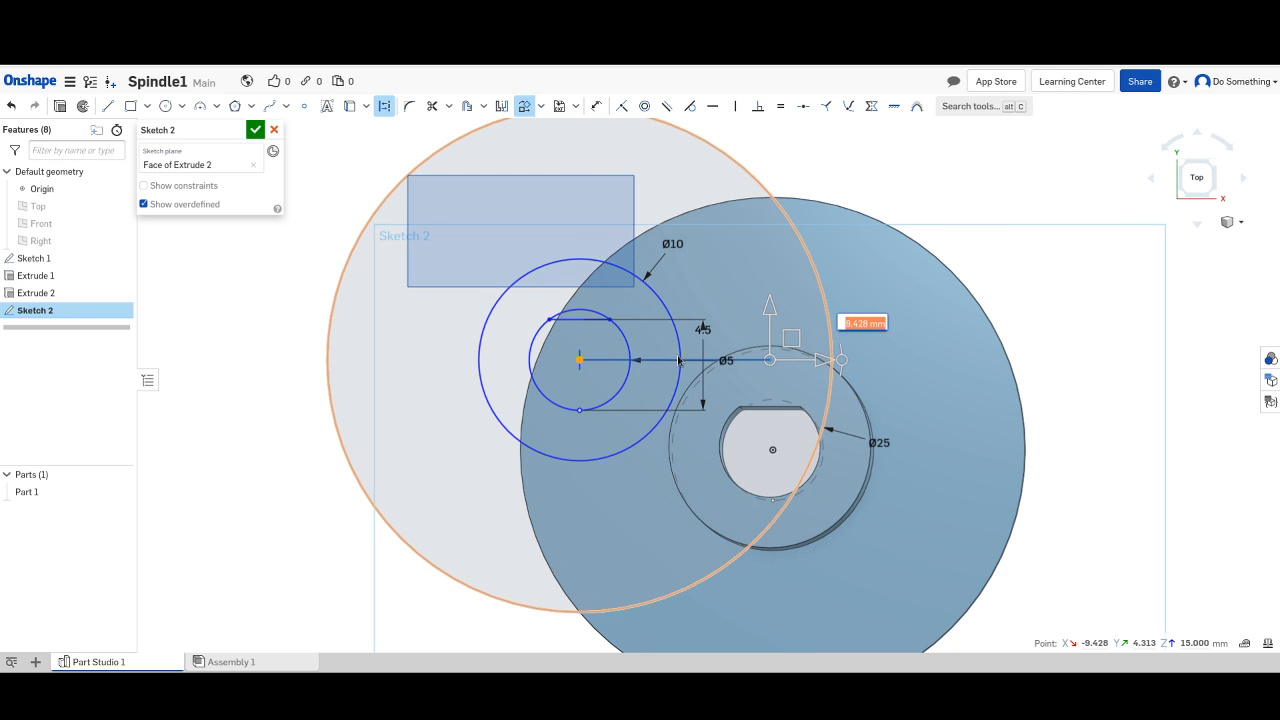
drag(679, 360, 690, 362)
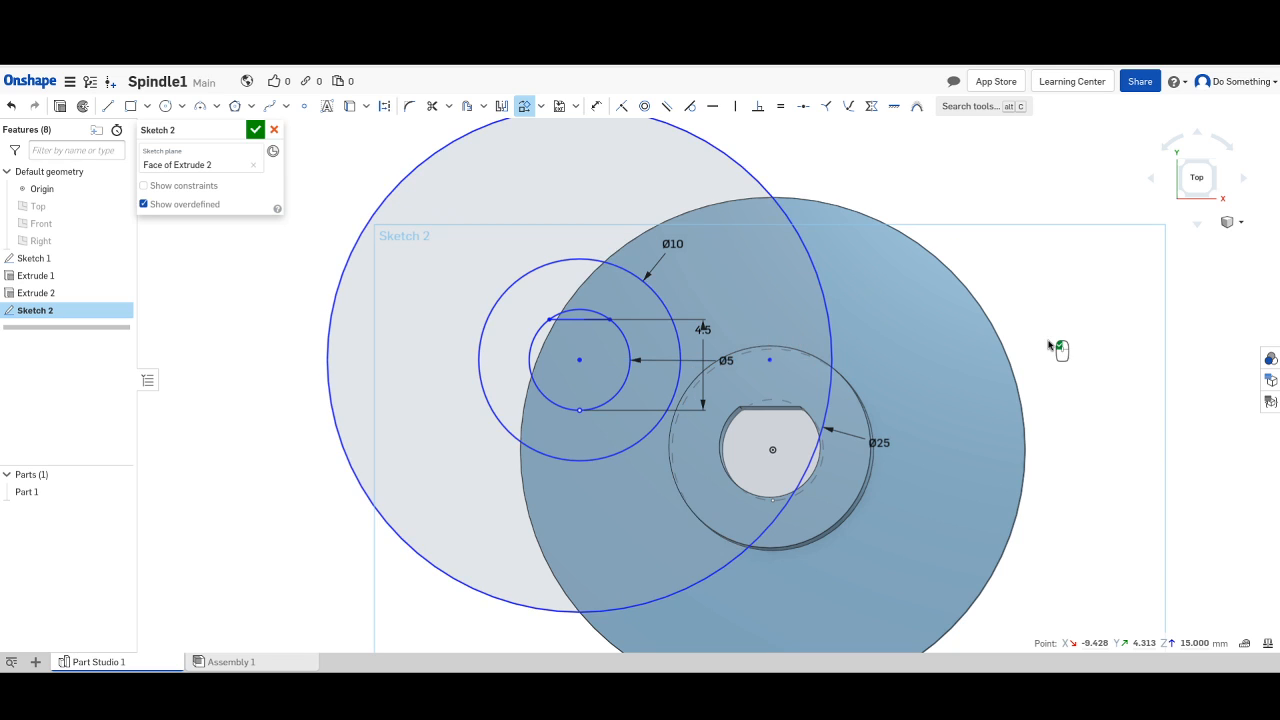
click(1033, 366)
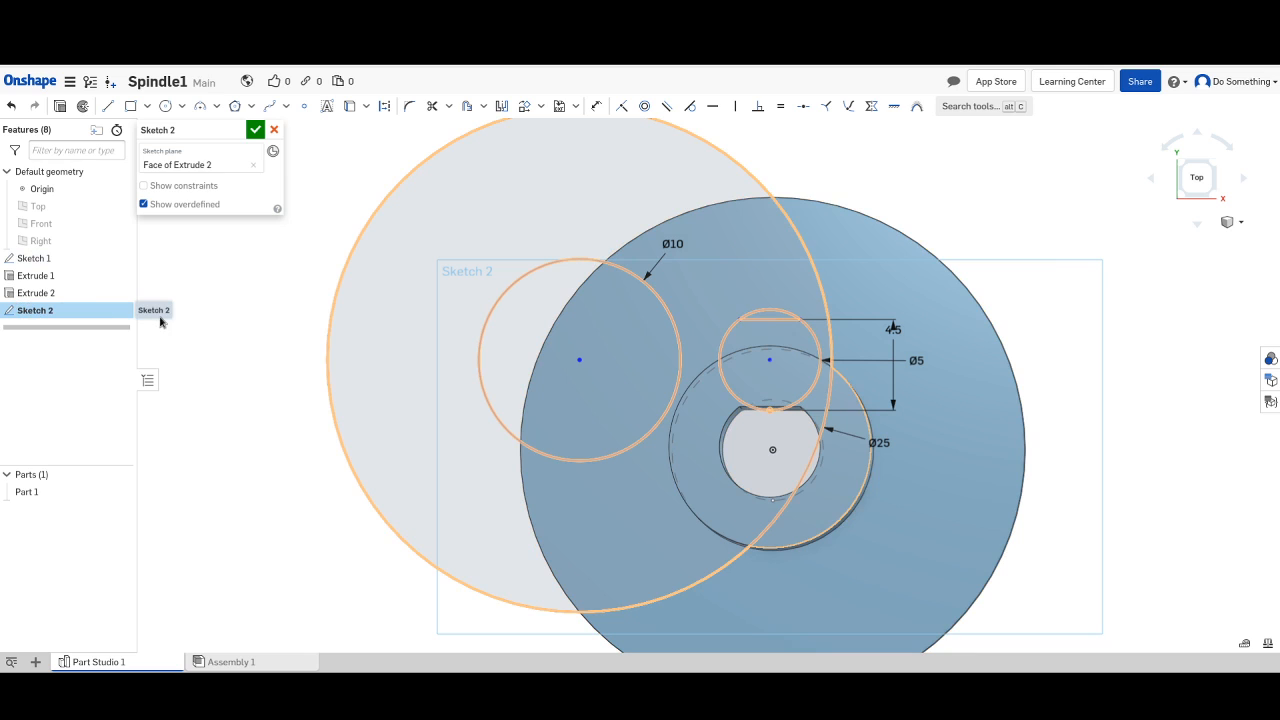
Discard the current edits to Sketch 2 and delete that sketch from the feature list.
click(273, 131)
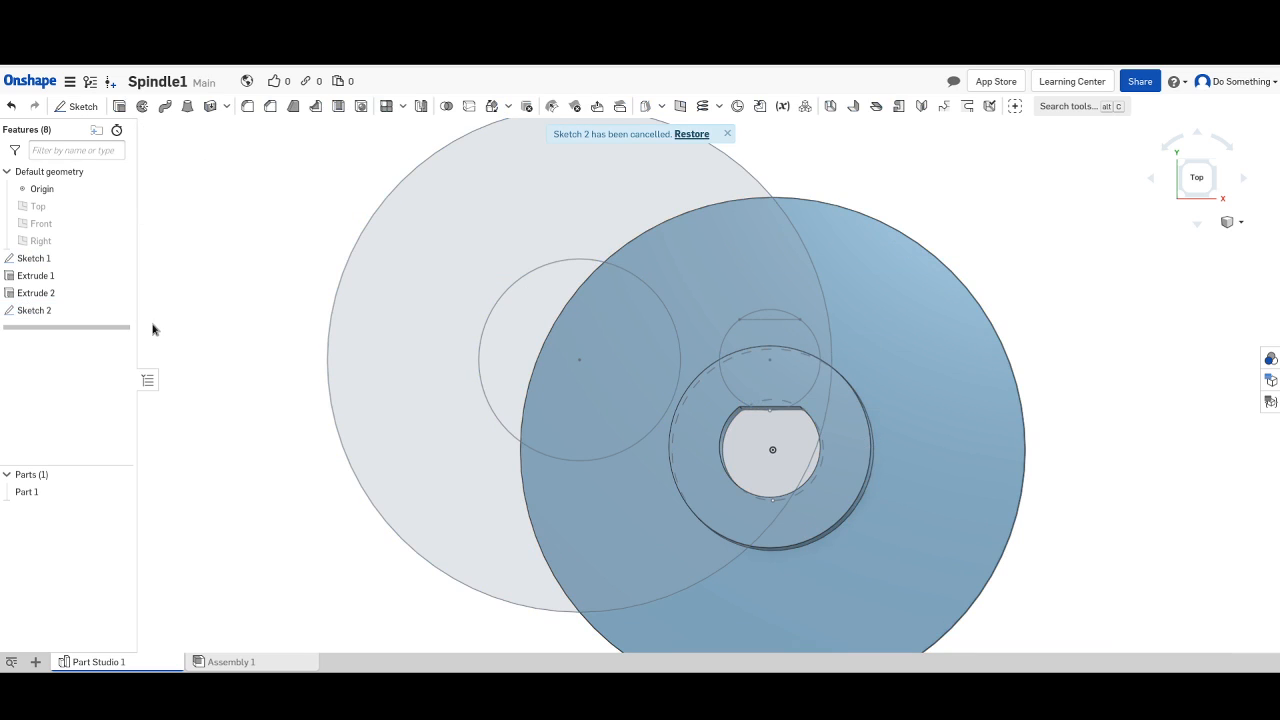
right_click(54, 313)
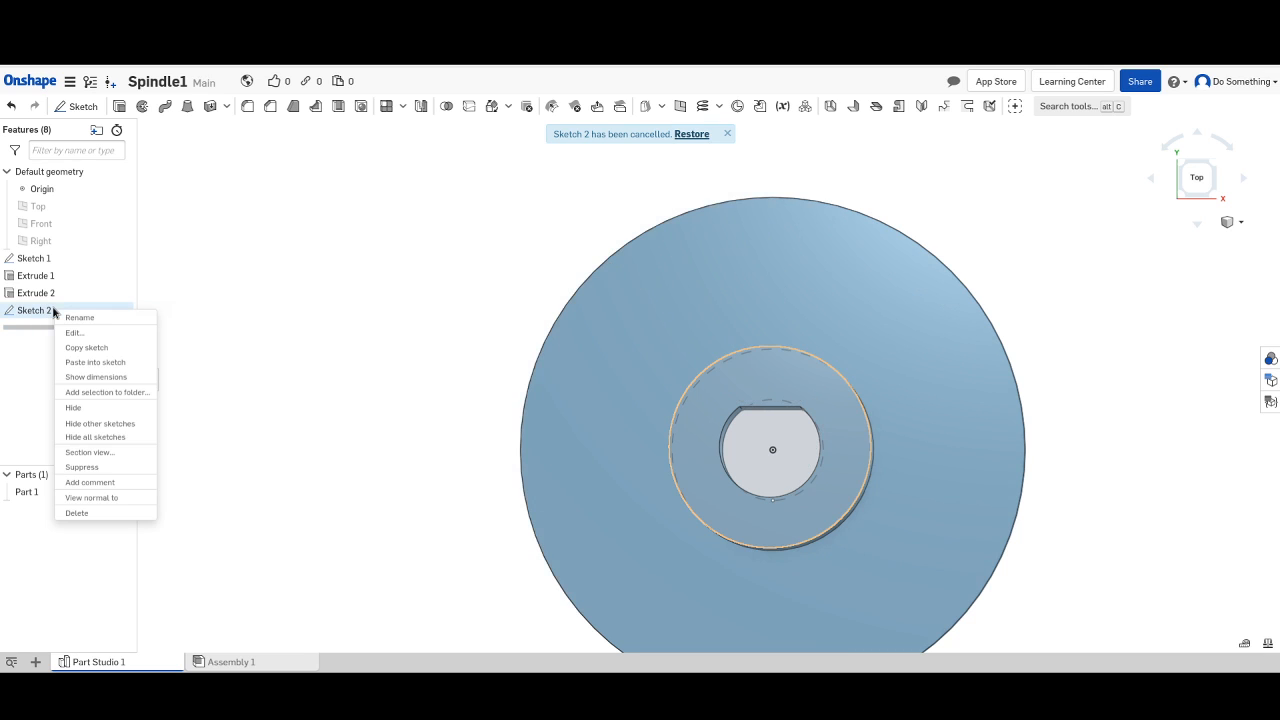
click(95, 519)
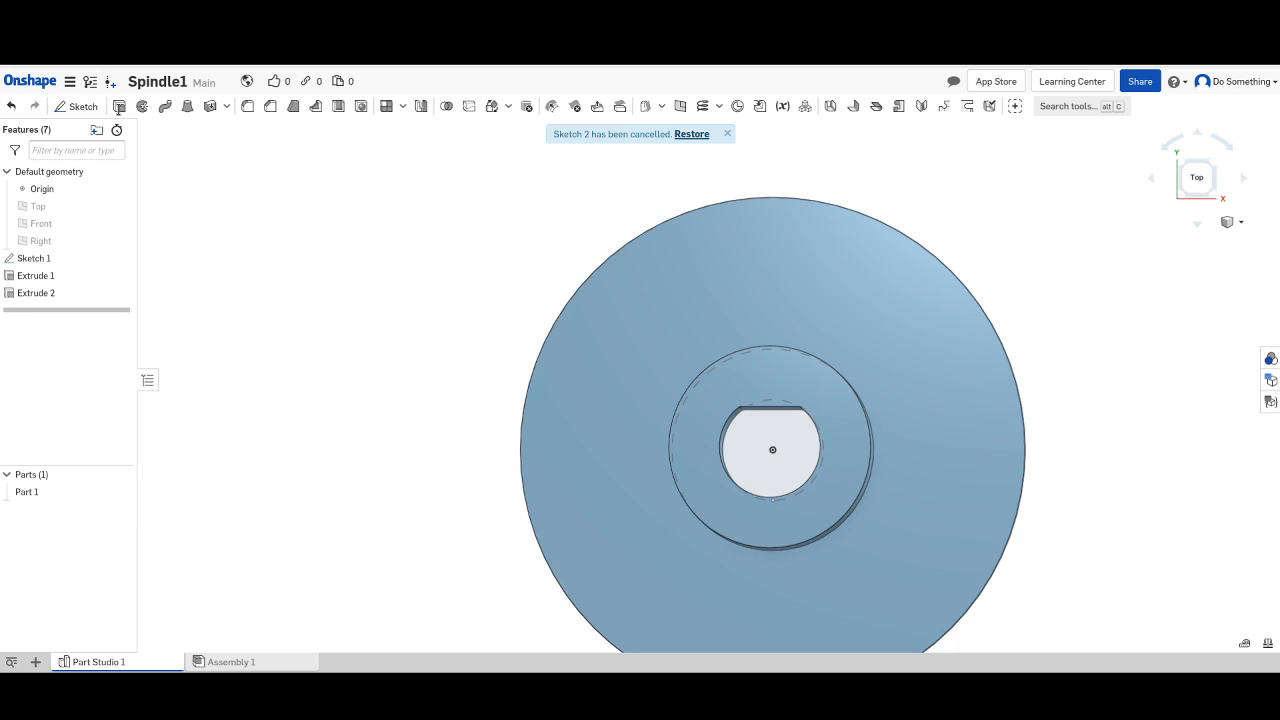
Create a new sketch on the hub's annular end face and reopen it for editing.
click(80, 106)
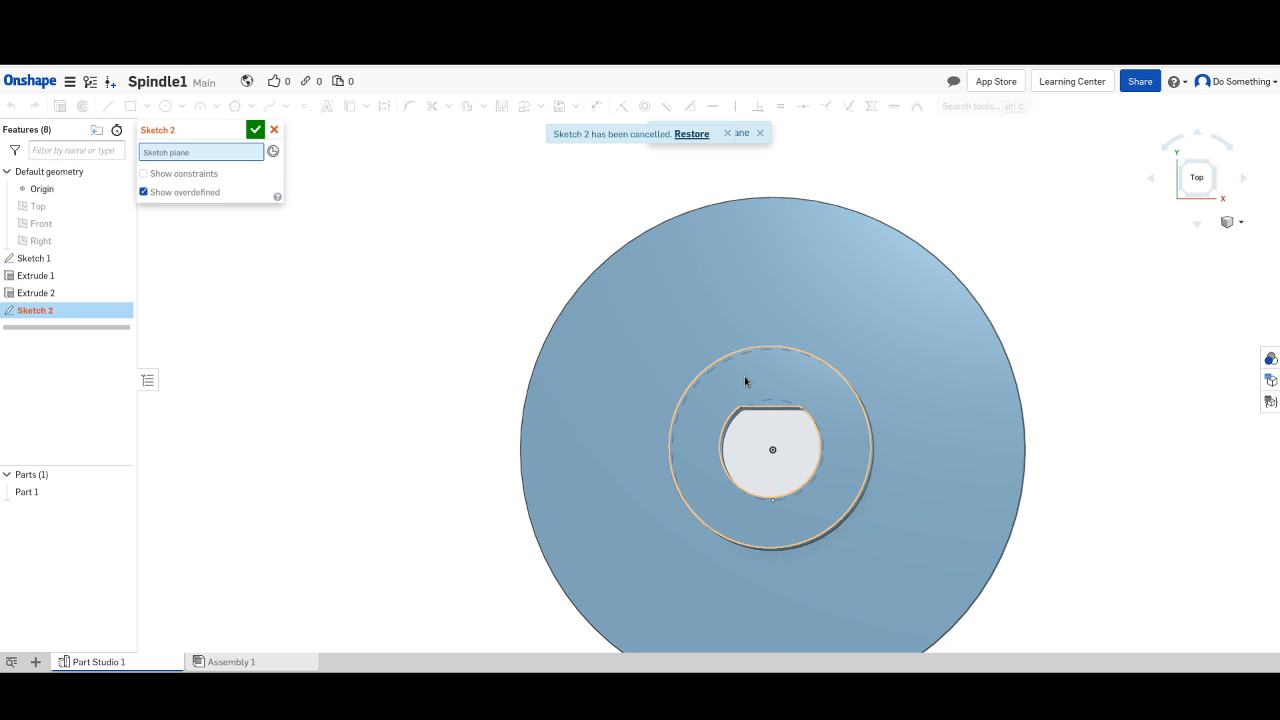
click(728, 132)
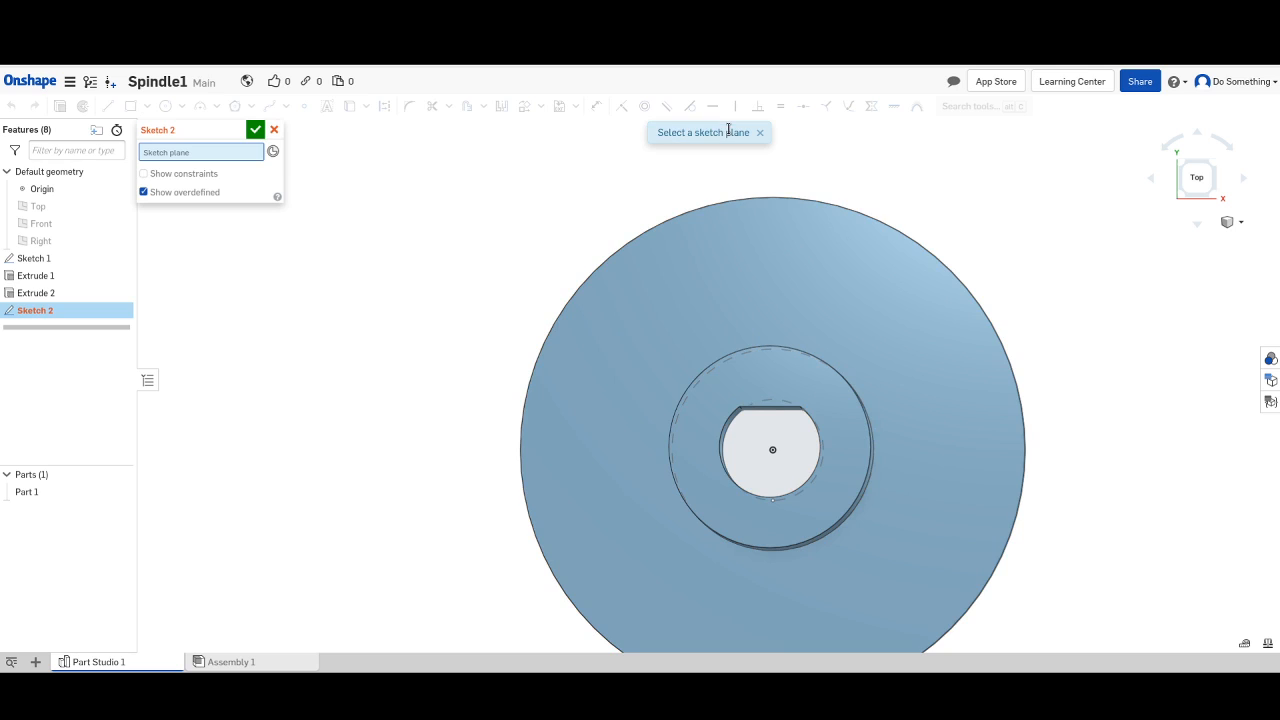
click(740, 385)
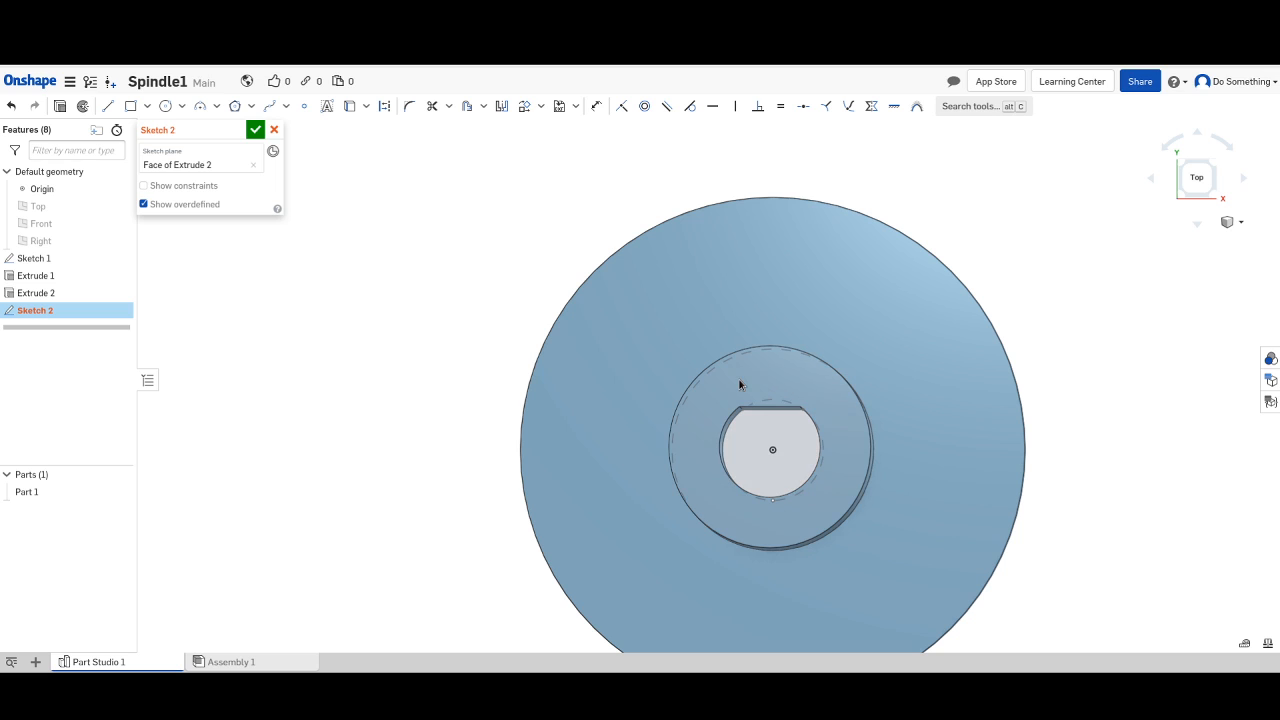
click(255, 129)
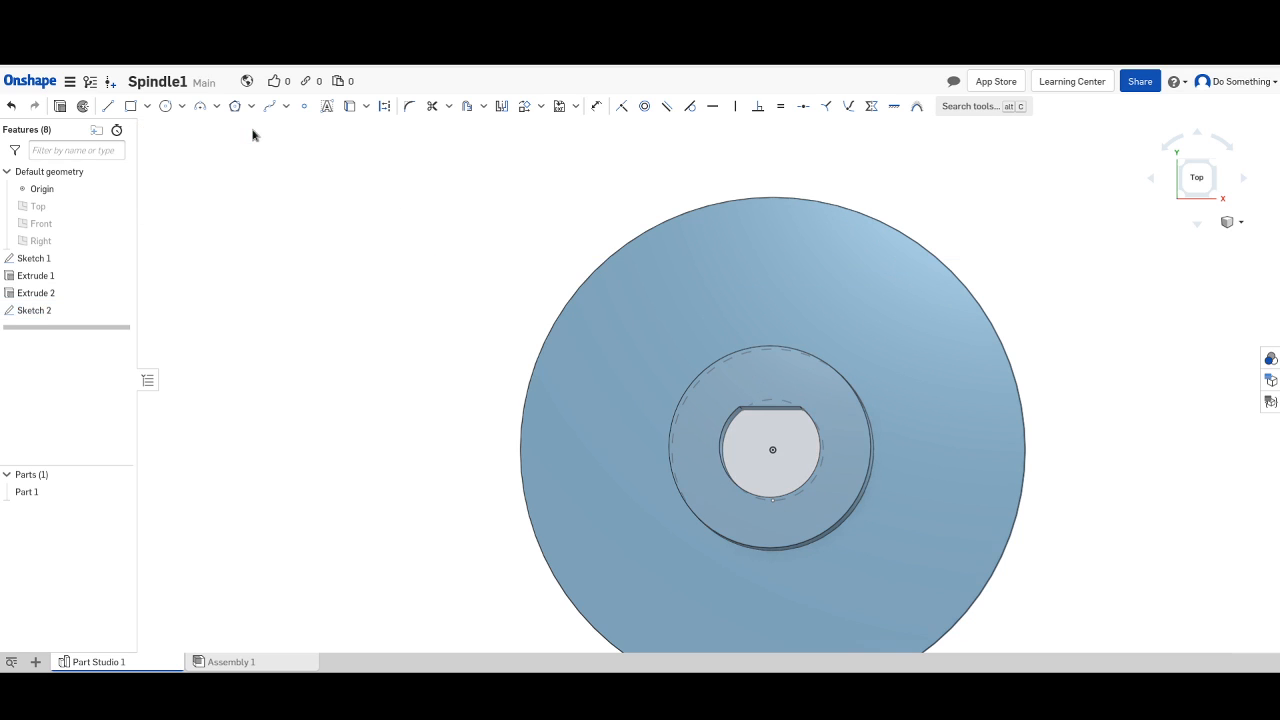
double_click(36, 312)
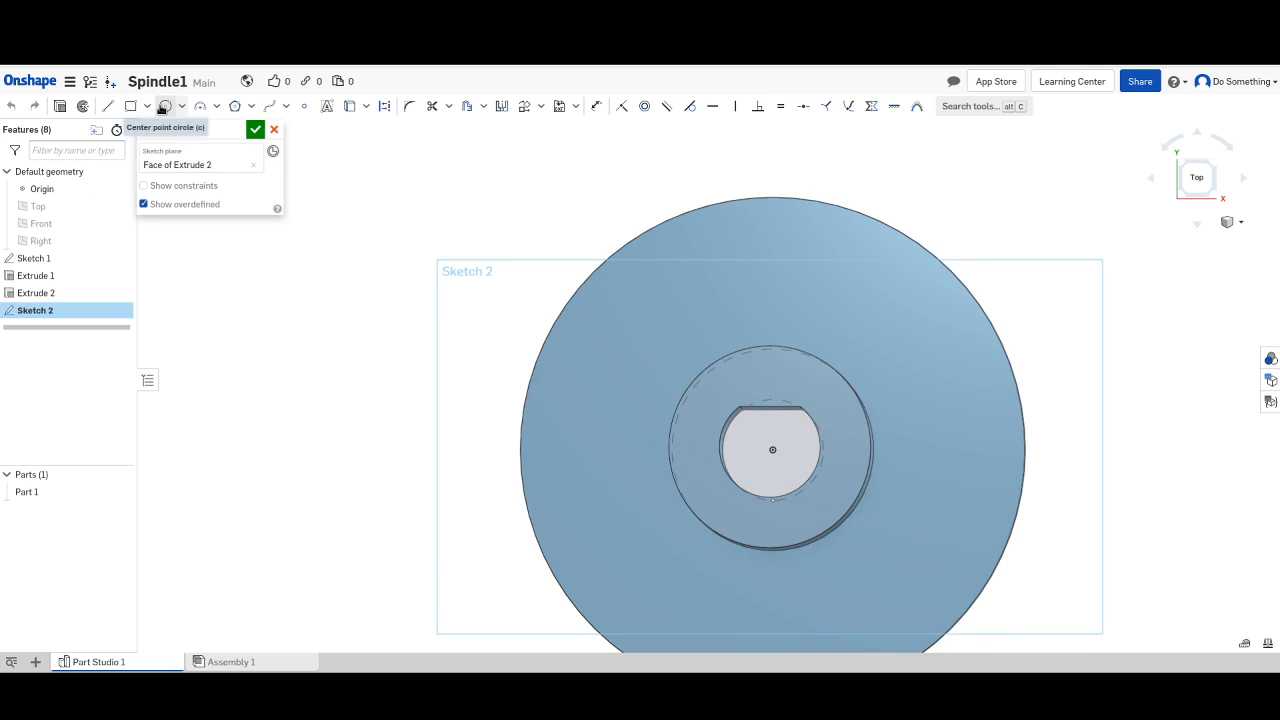
Sketch a circle about 10.35 mm in diameter around the bore centre, and delete it again.
click(164, 107)
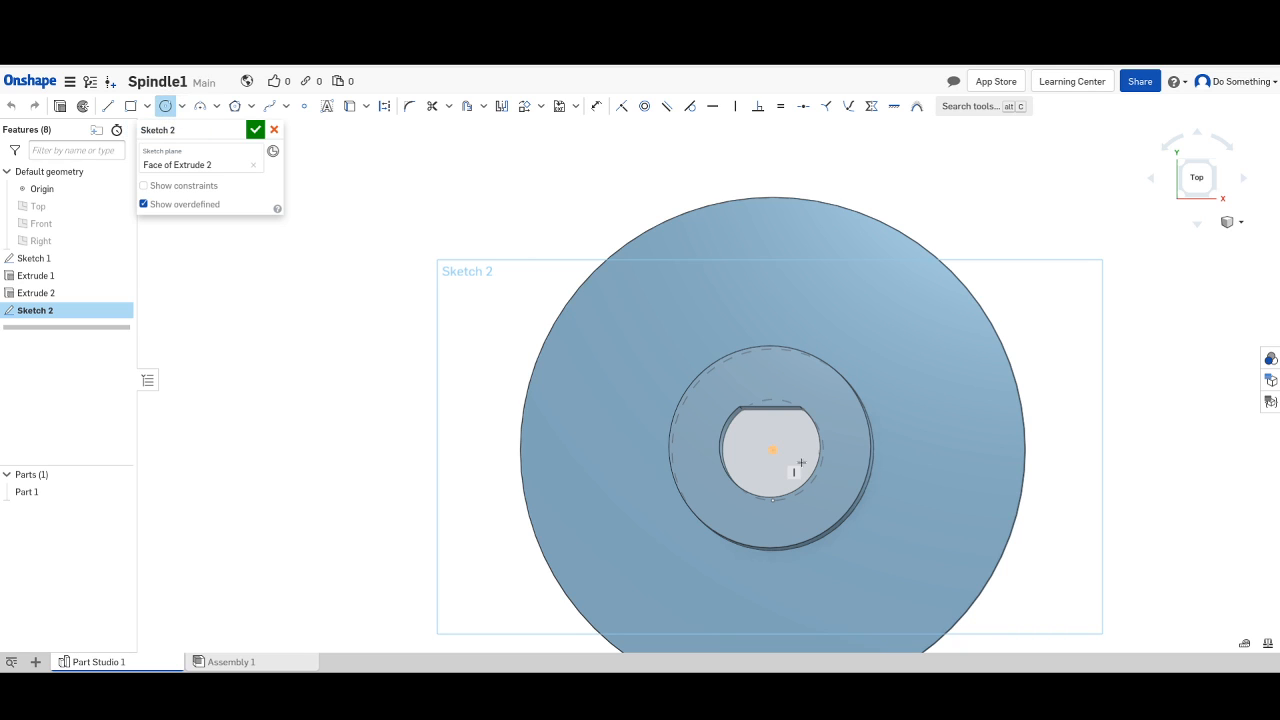
click(772, 450)
click(863, 495)
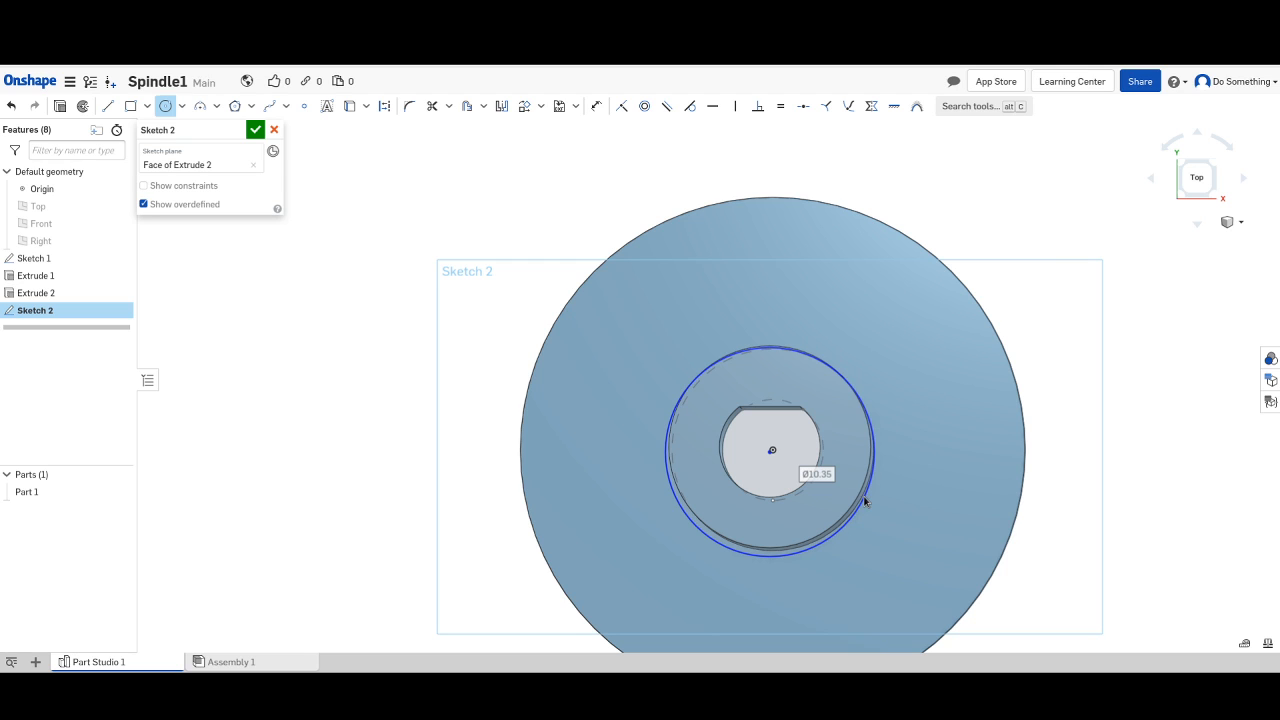
key(Escape)
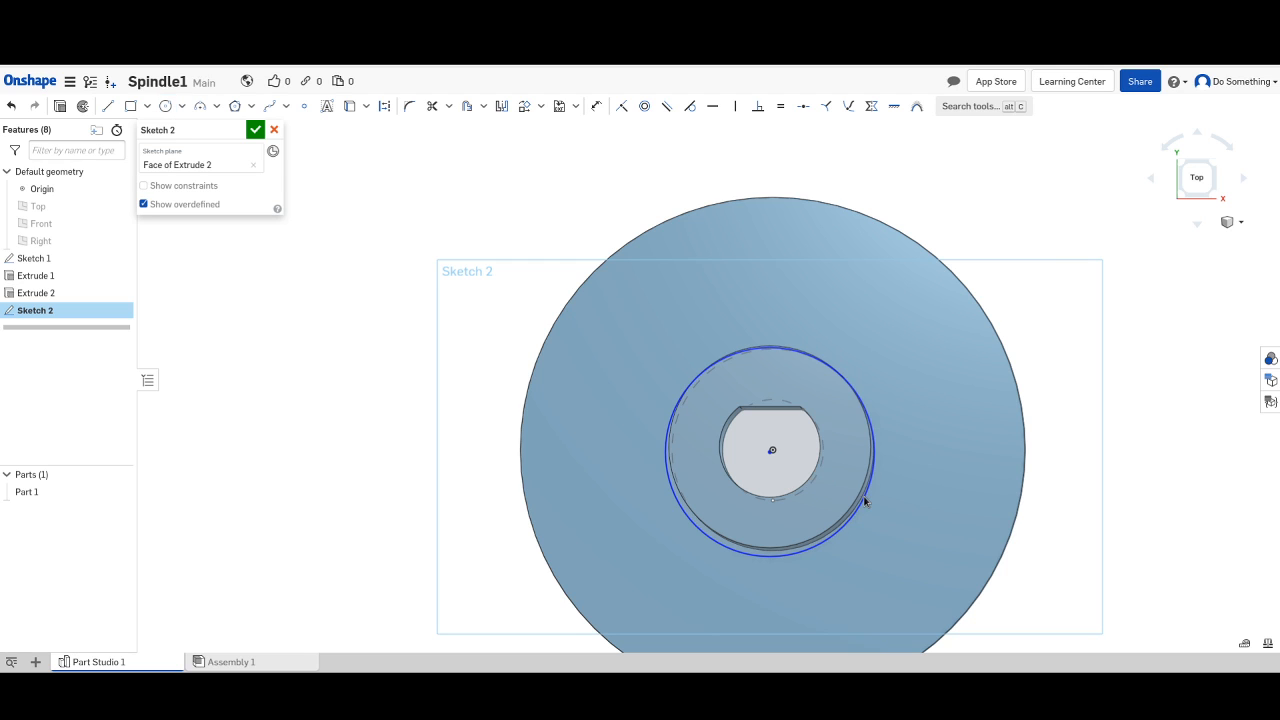
drag(802, 550, 802, 560)
right_click(802, 560)
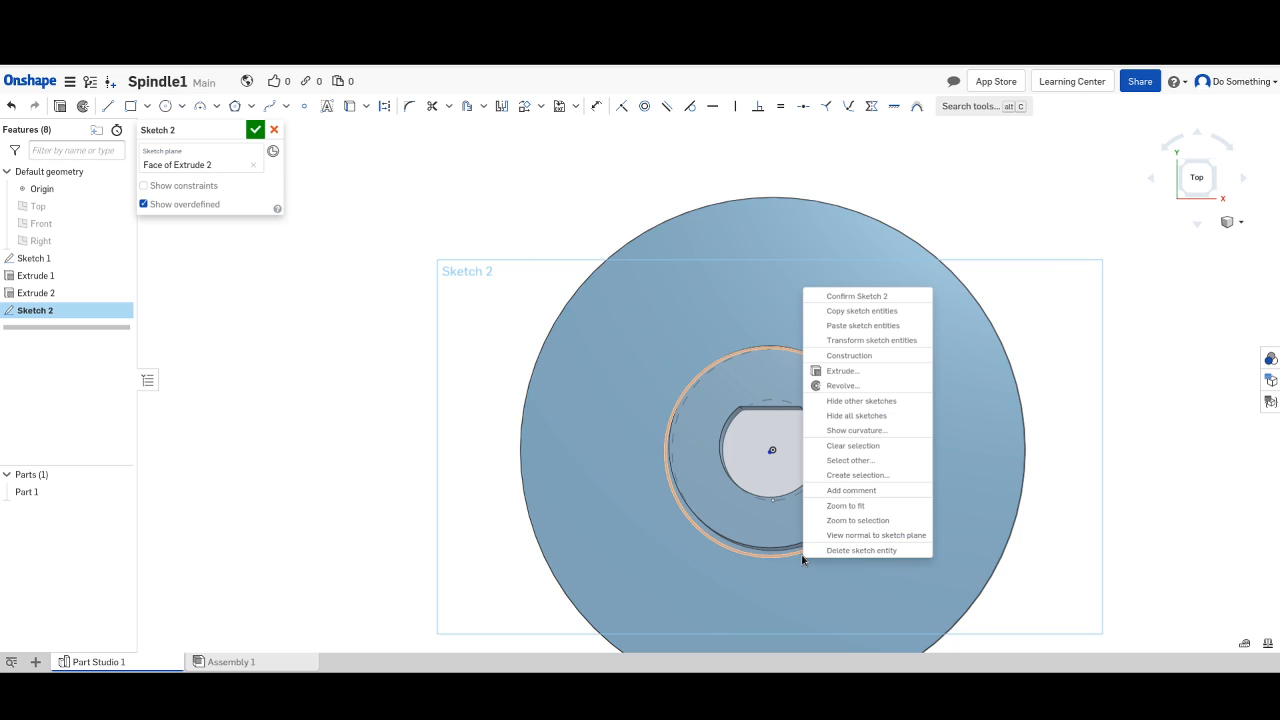
click(717, 577)
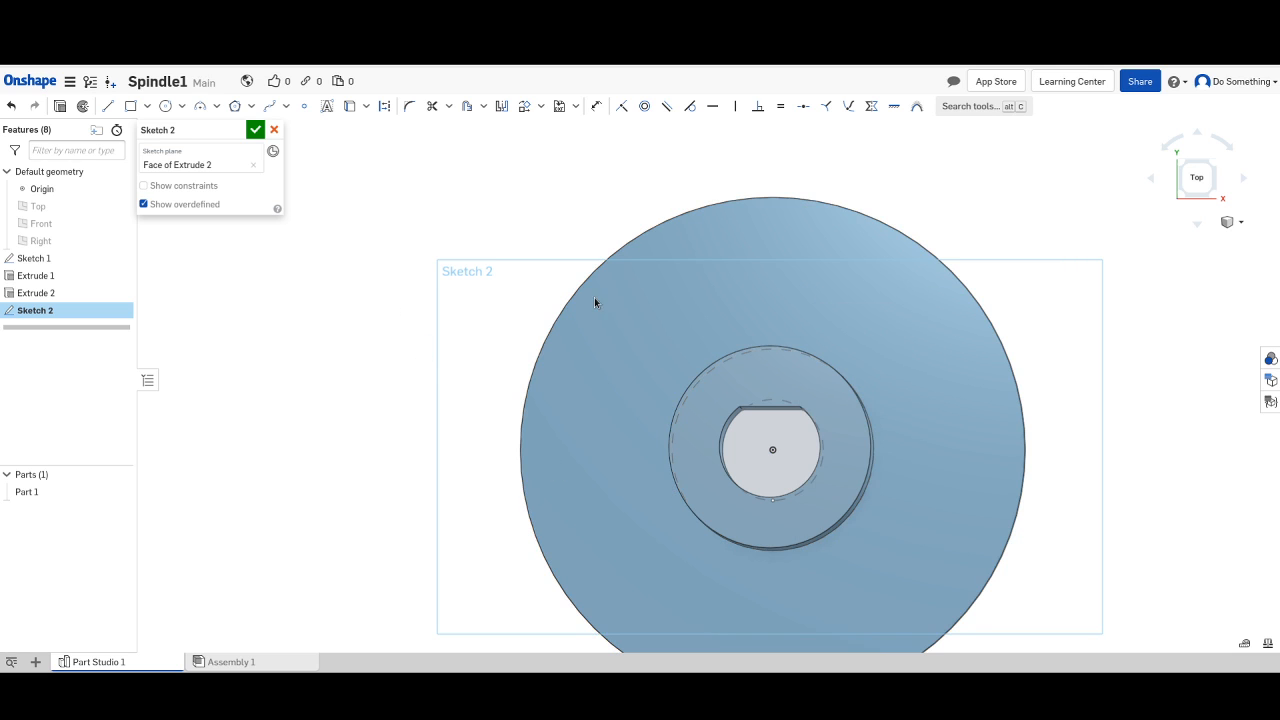
From the top view, sketch a circle about 9.88 mm in diameter centred on the bore, along the hub's outer edge.
click(1194, 177)
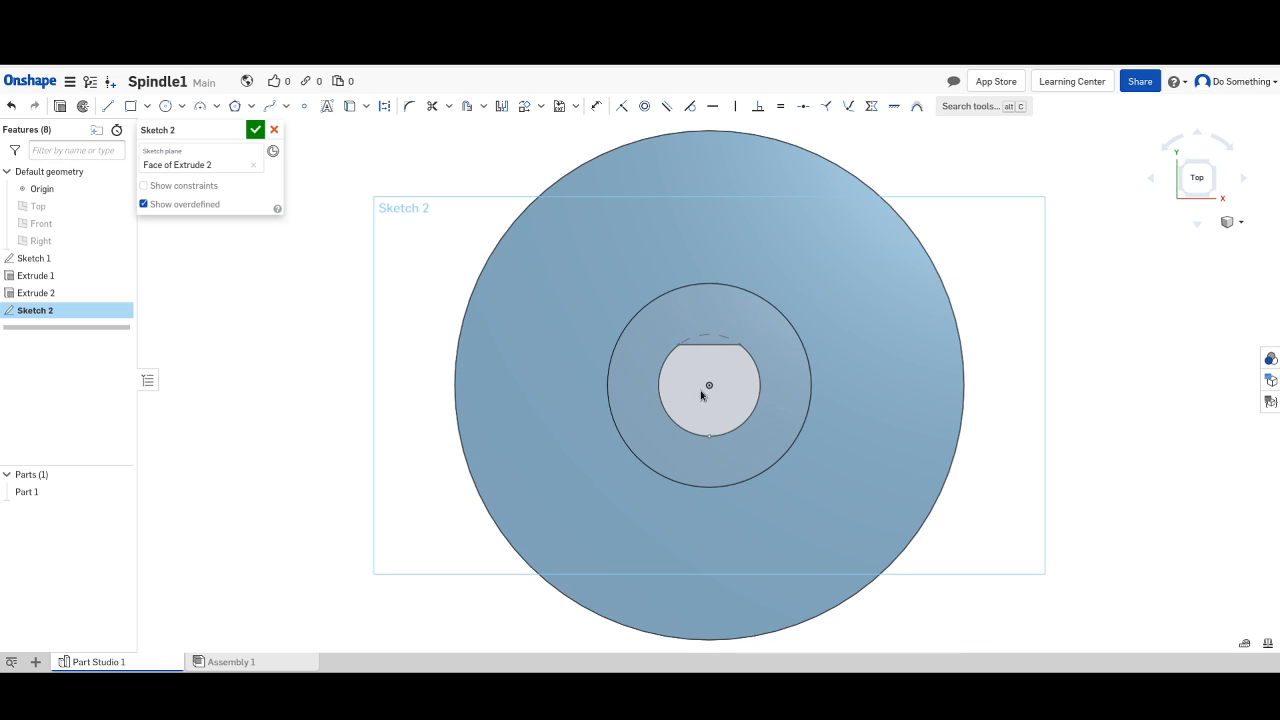
click(165, 105)
click(709, 384)
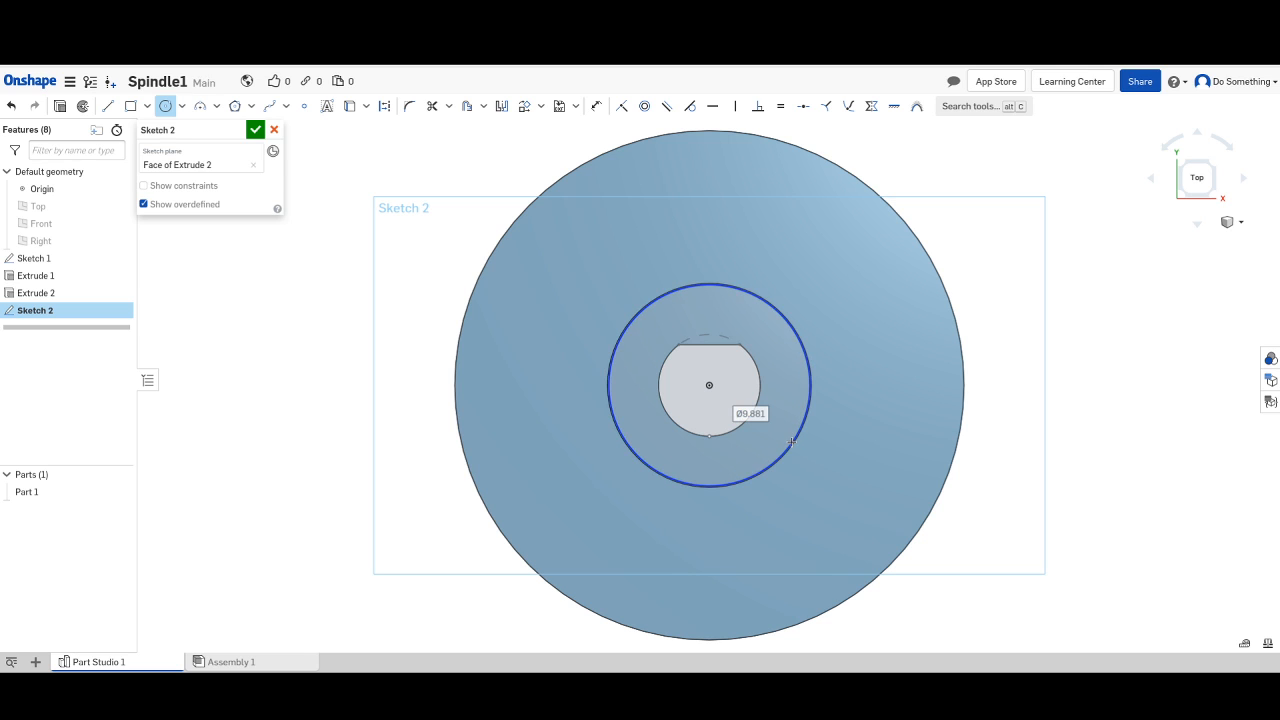
click(791, 441)
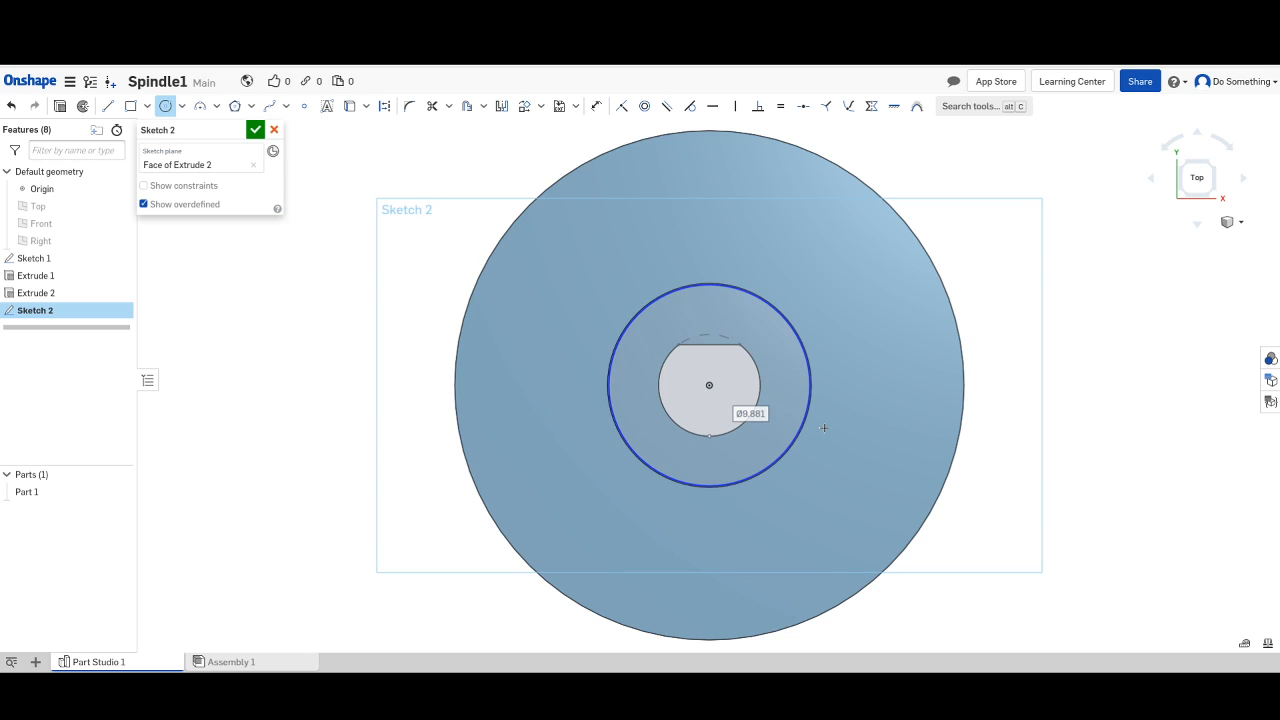
Dimension the gap between the sketched circle and the hub's outer edge and set it to 0.
key(u)
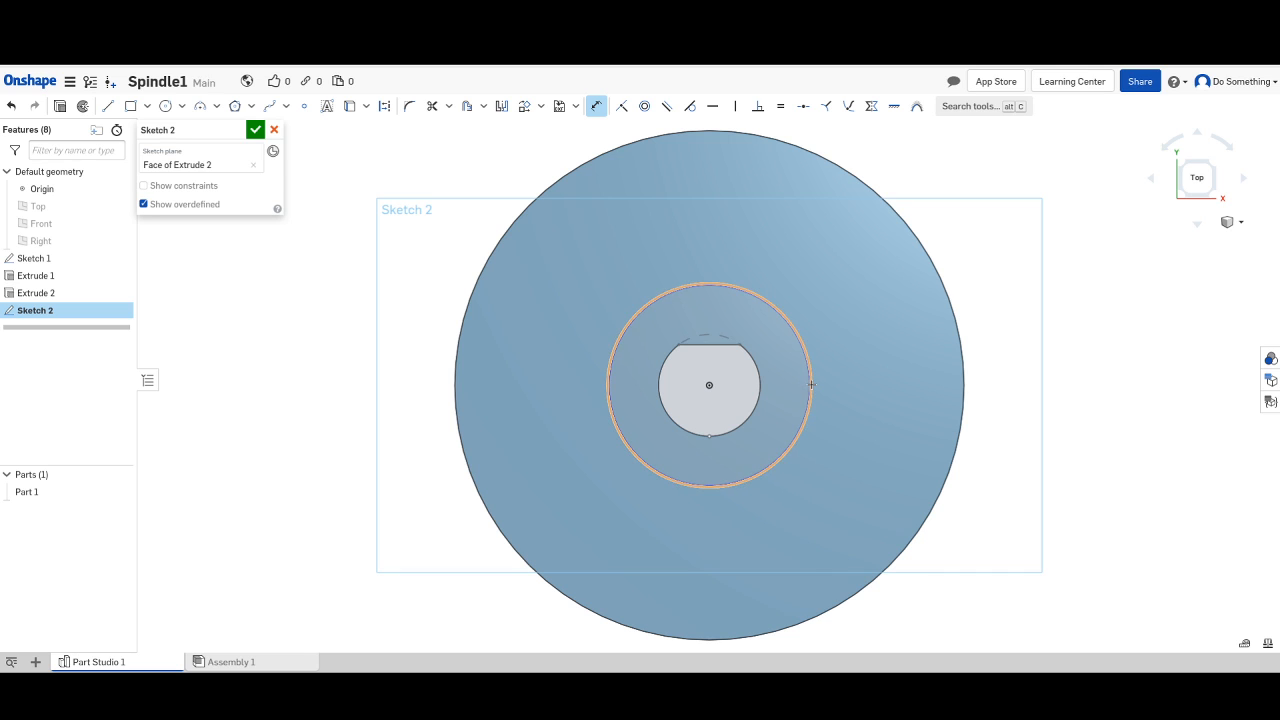
click(811, 384)
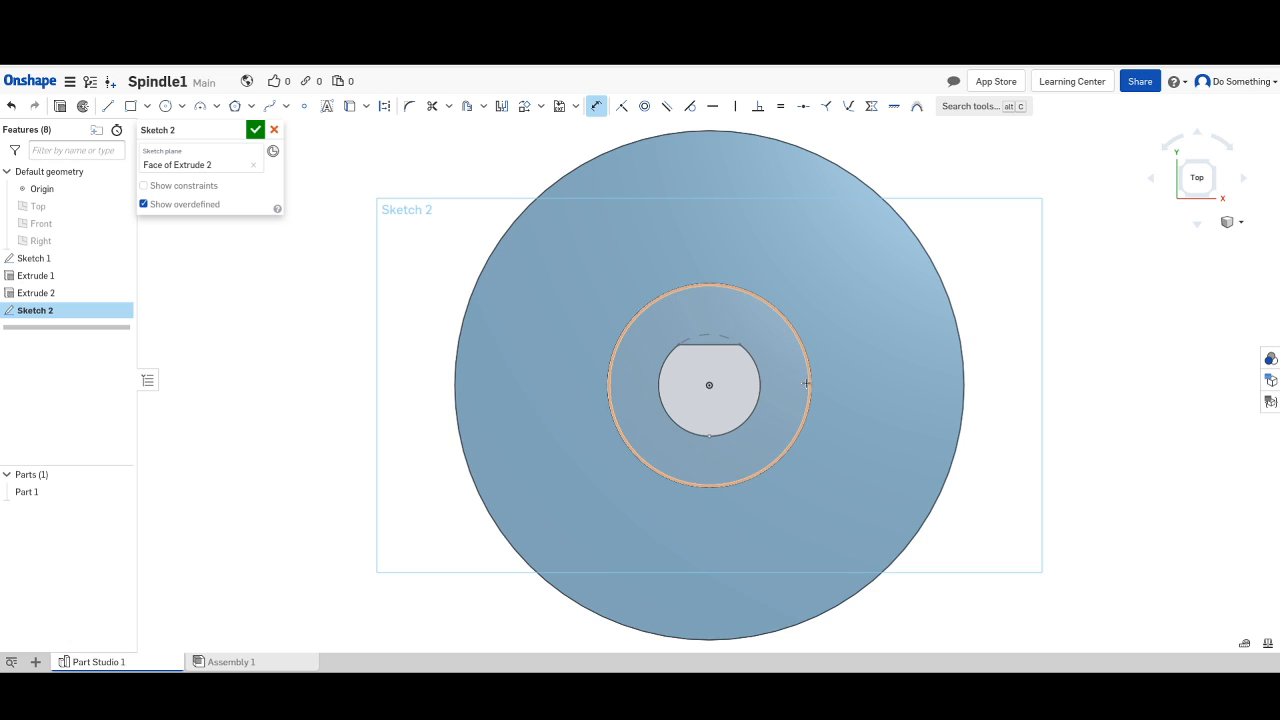
click(806, 383)
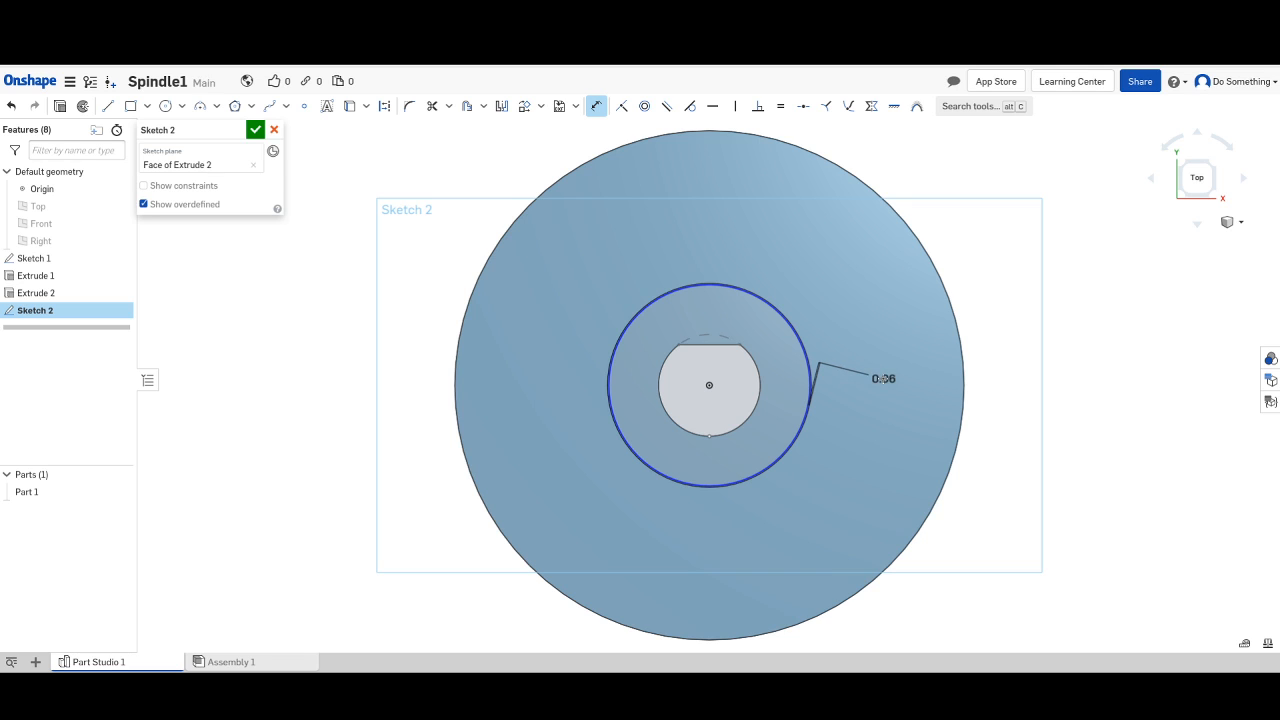
click(902, 398)
text(0)
key(Escape)
key(Escape)
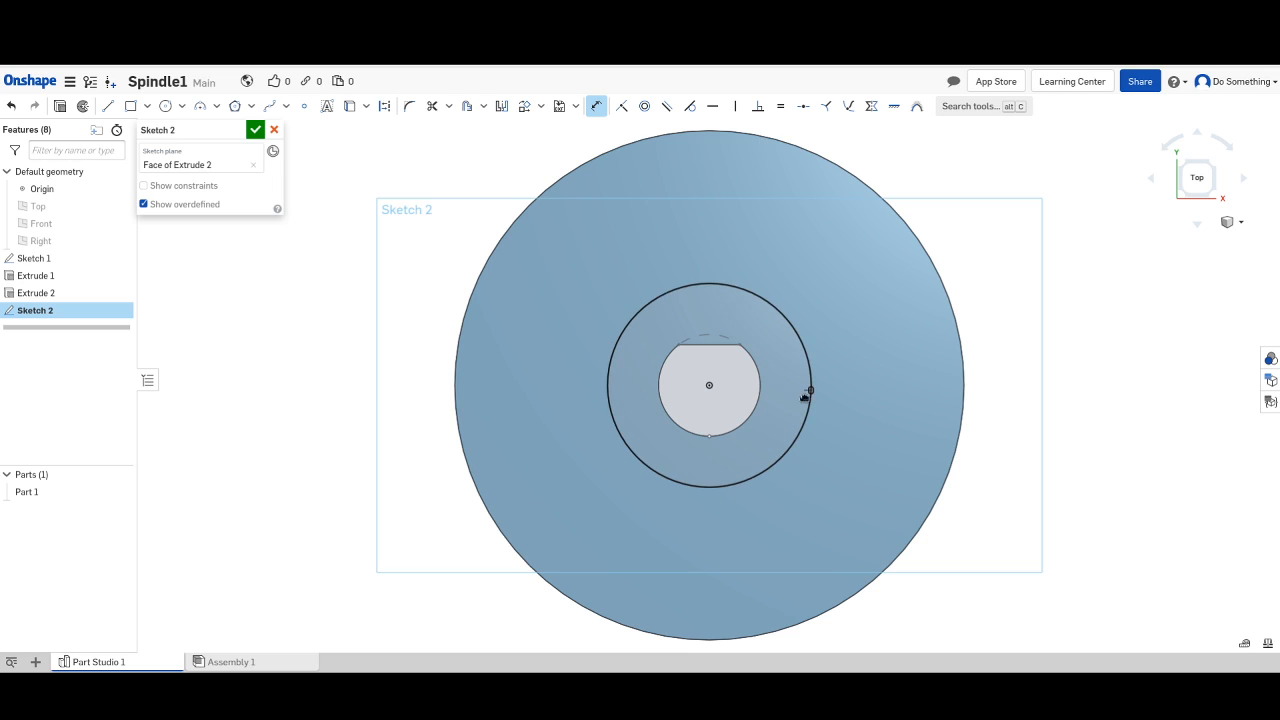
key(Escape)
key(d)
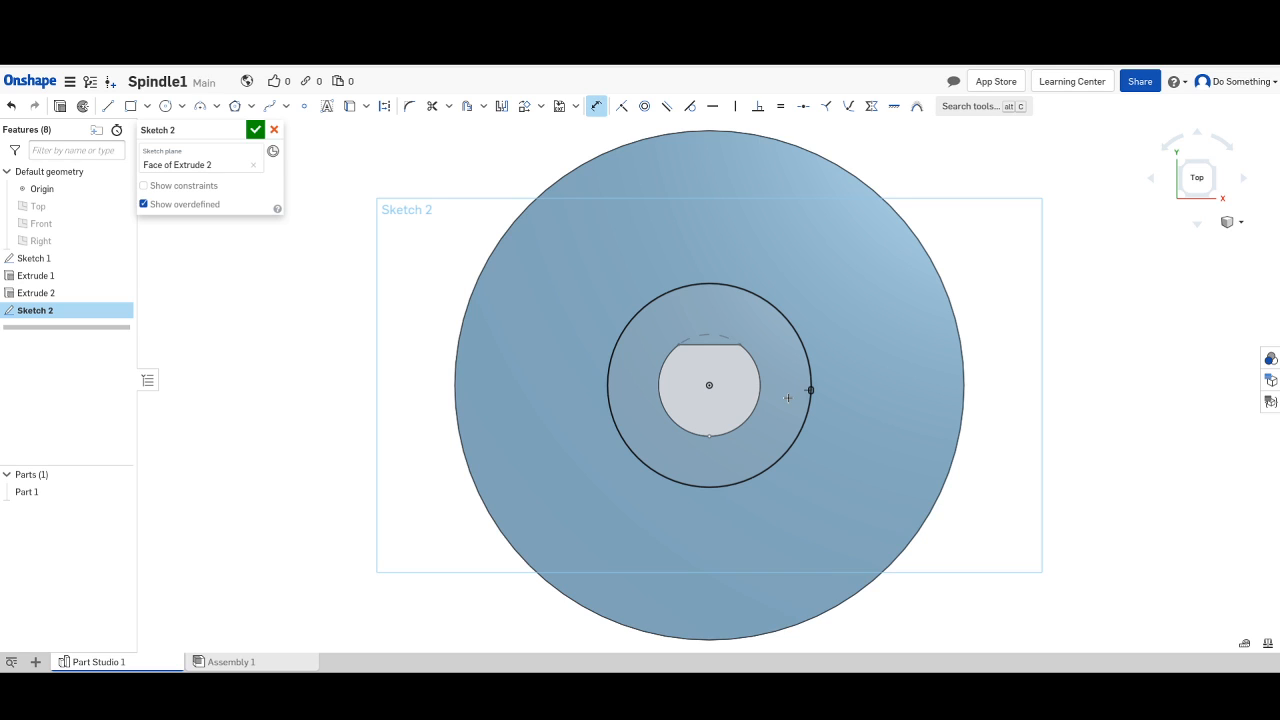
click(758, 292)
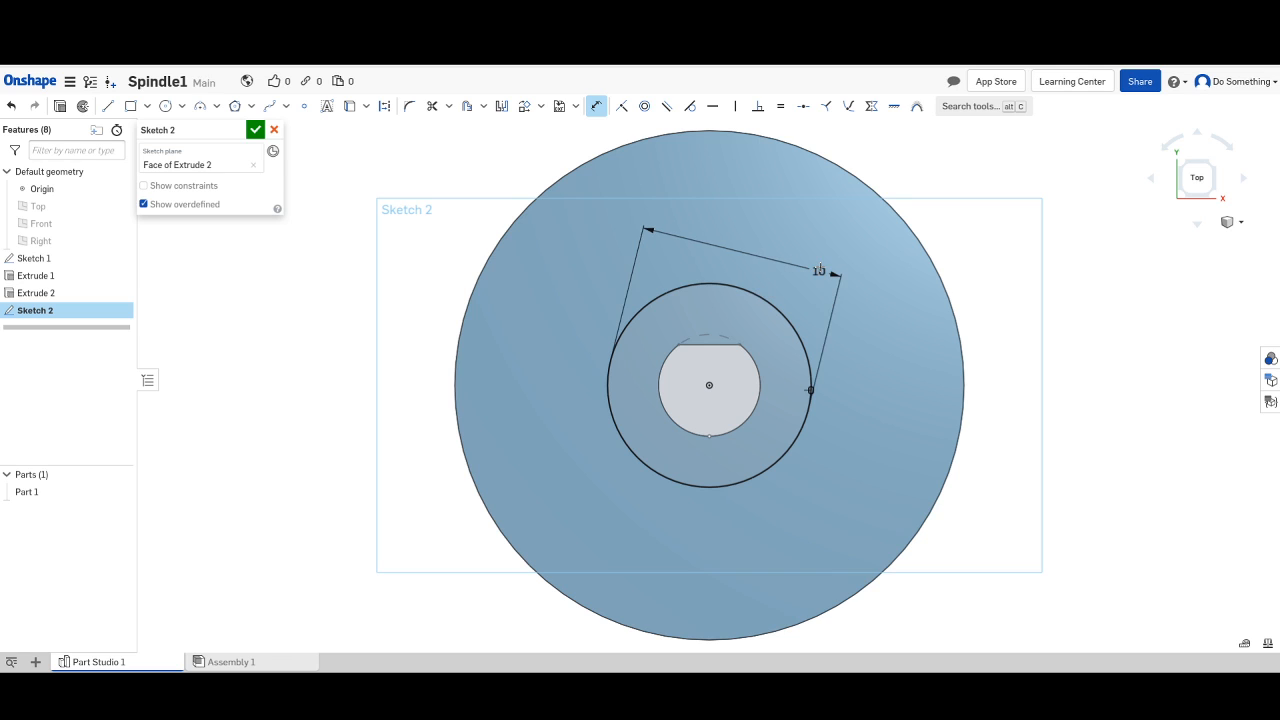
click(819, 270)
key(Escape)
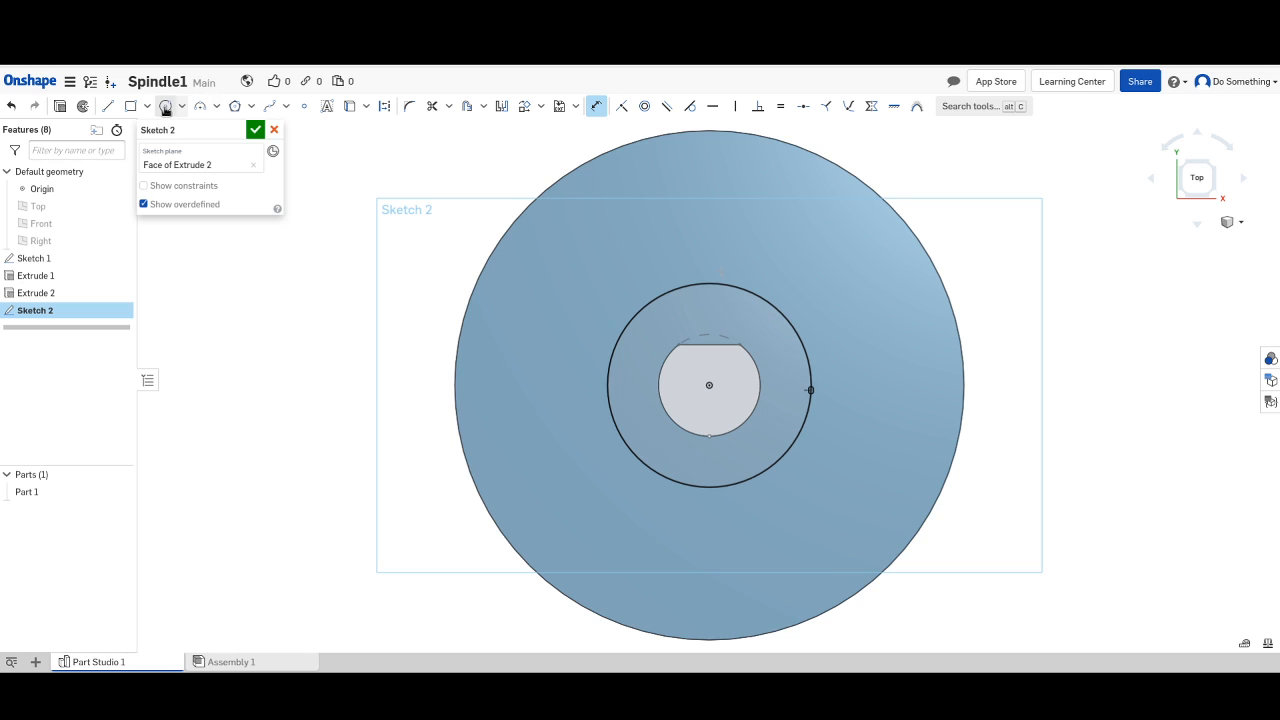
Sketch a second circle about 5.89 mm in diameter around the bore centre and set its diameter to 5 mm.
click(165, 106)
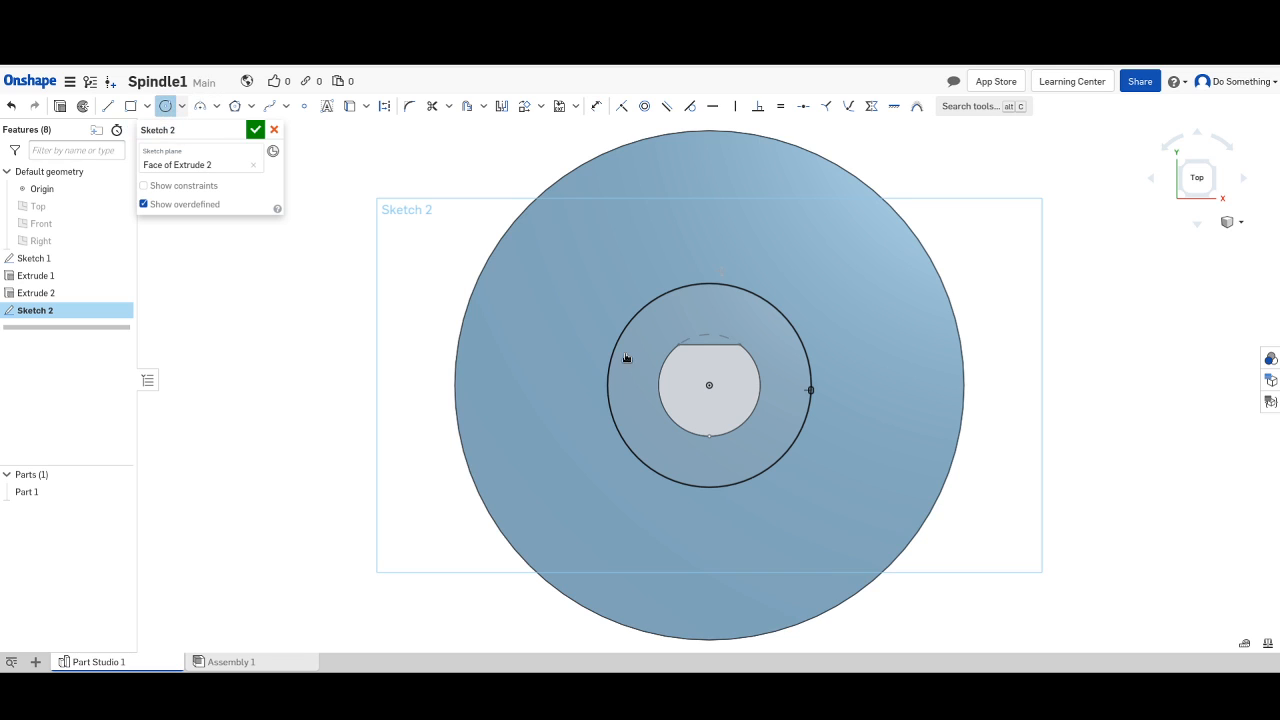
click(708, 385)
click(762, 411)
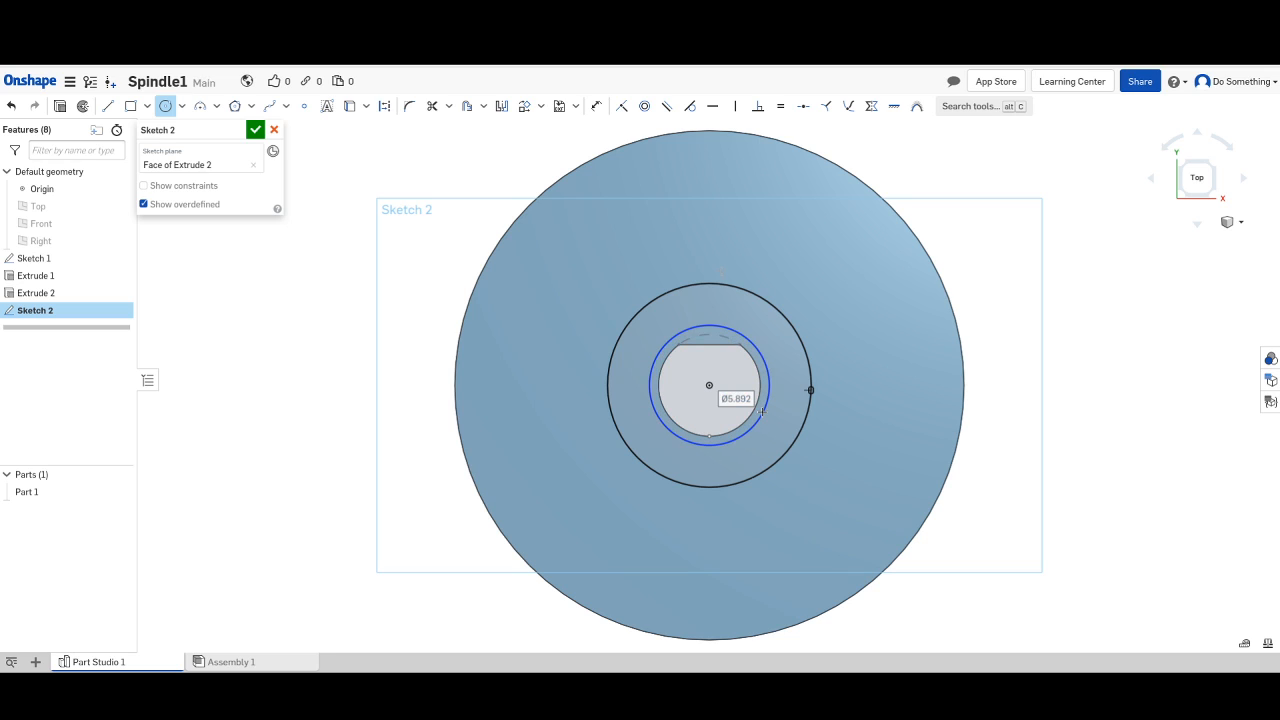
key(u)
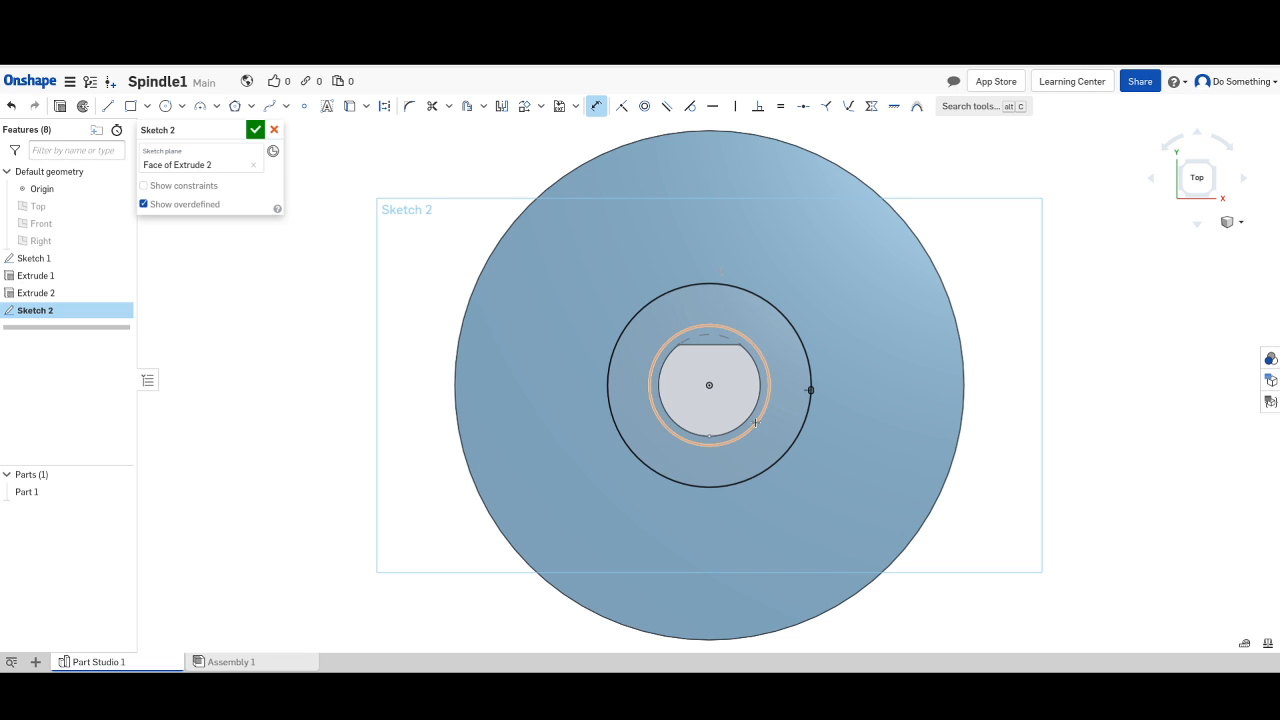
click(756, 423)
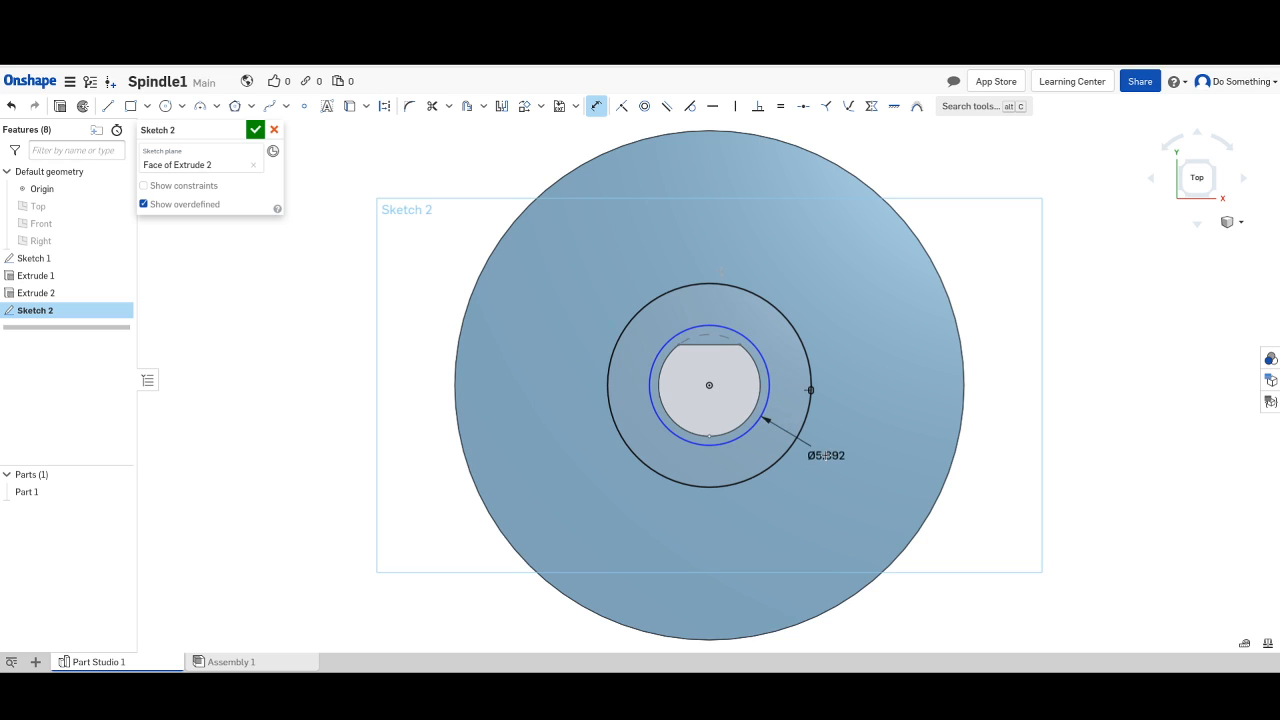
click(826, 455)
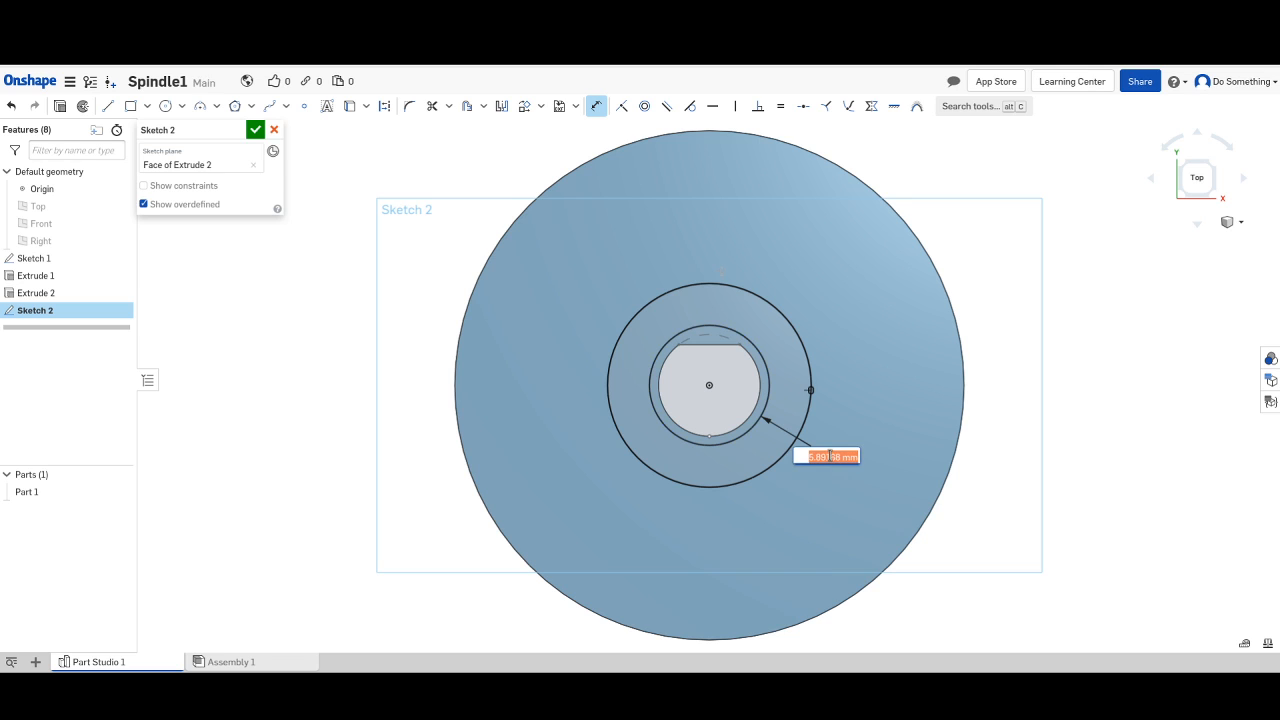
key(Return)
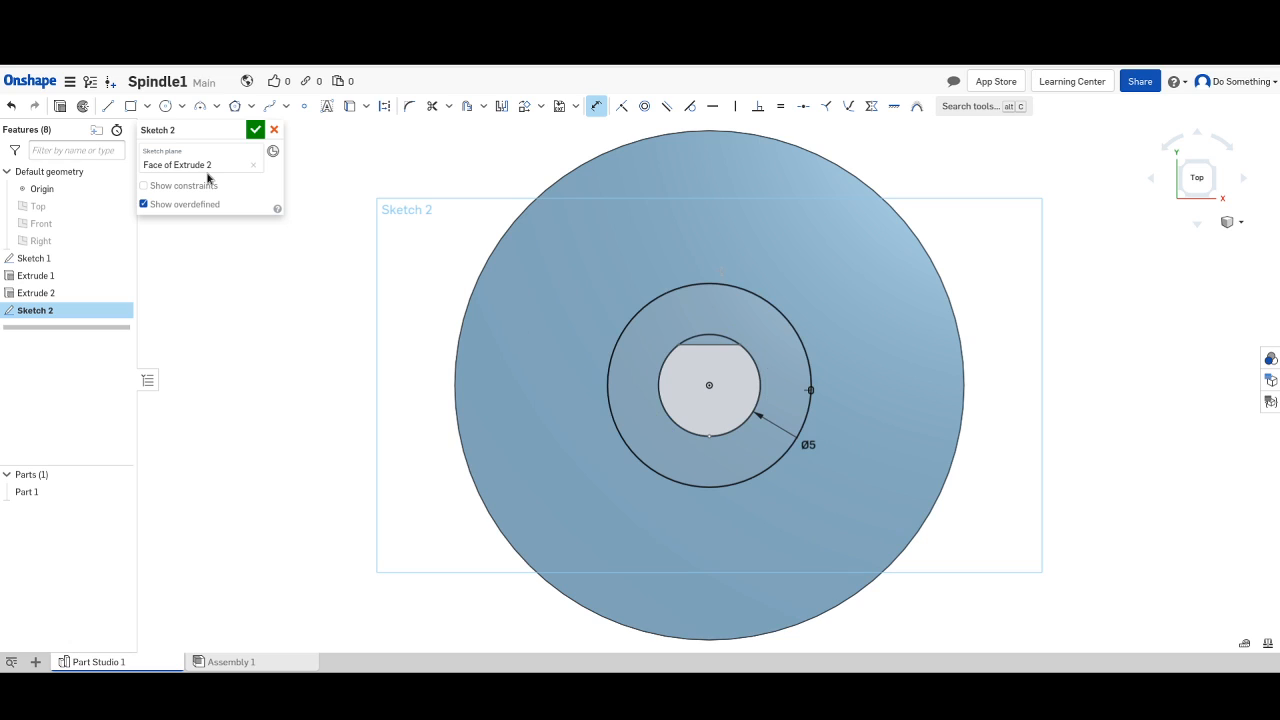
Place a sketch point at the centre of the bore.
click(303, 107)
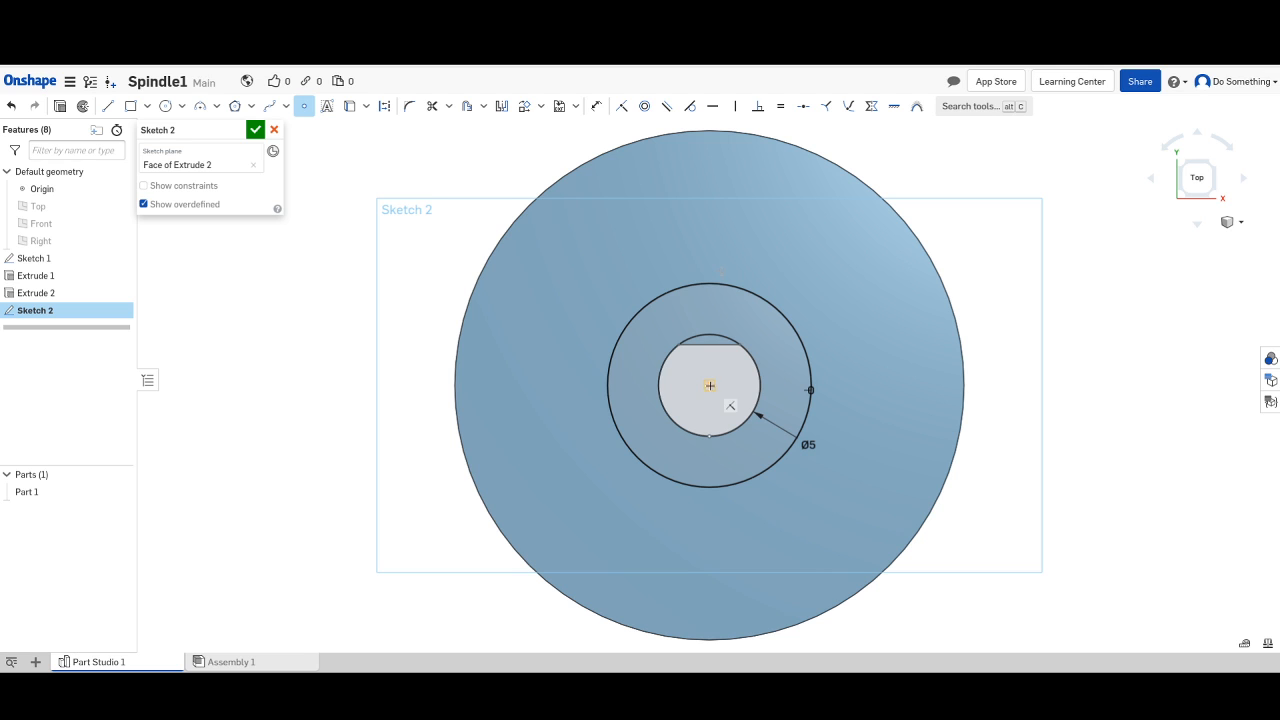
scroll(707, 385, up, 4)
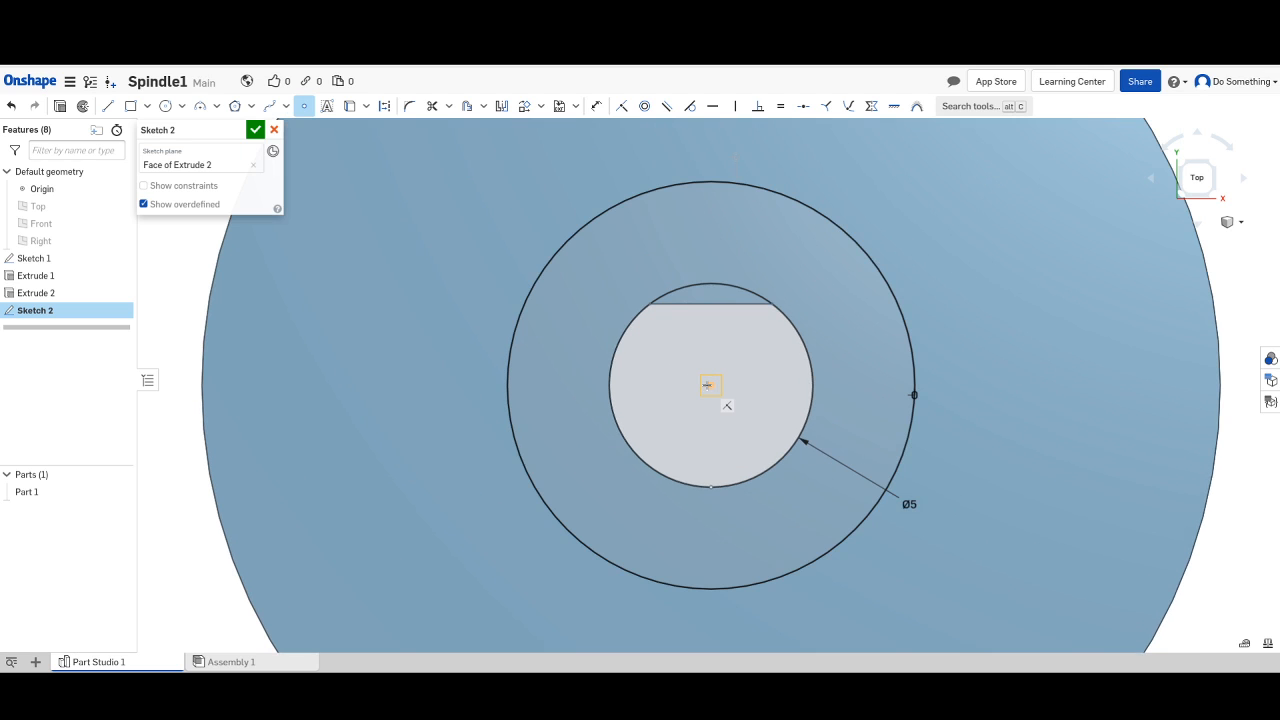
click(707, 385)
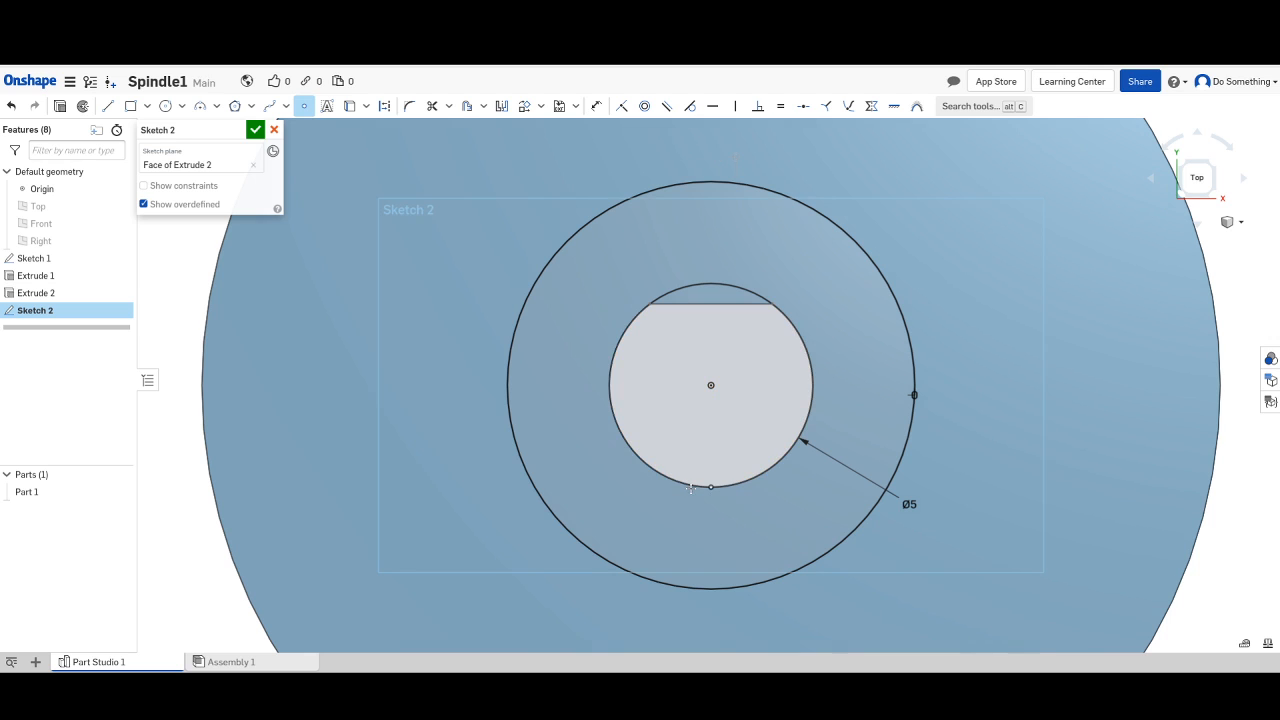
Sketch a horizontal line about 3 mm long along the bore's flat edge, joining its two corners.
scroll(698, 522, up, 3)
scroll(700, 523, up, 4)
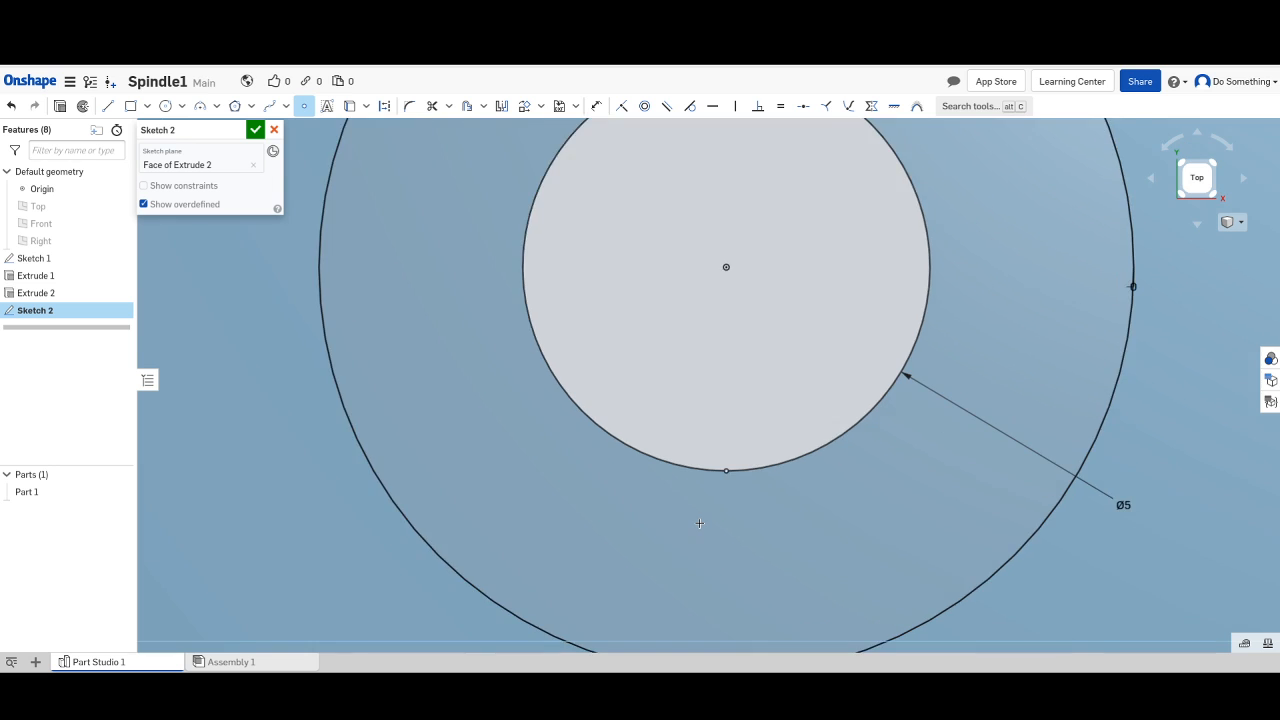
scroll(700, 523, down, 2)
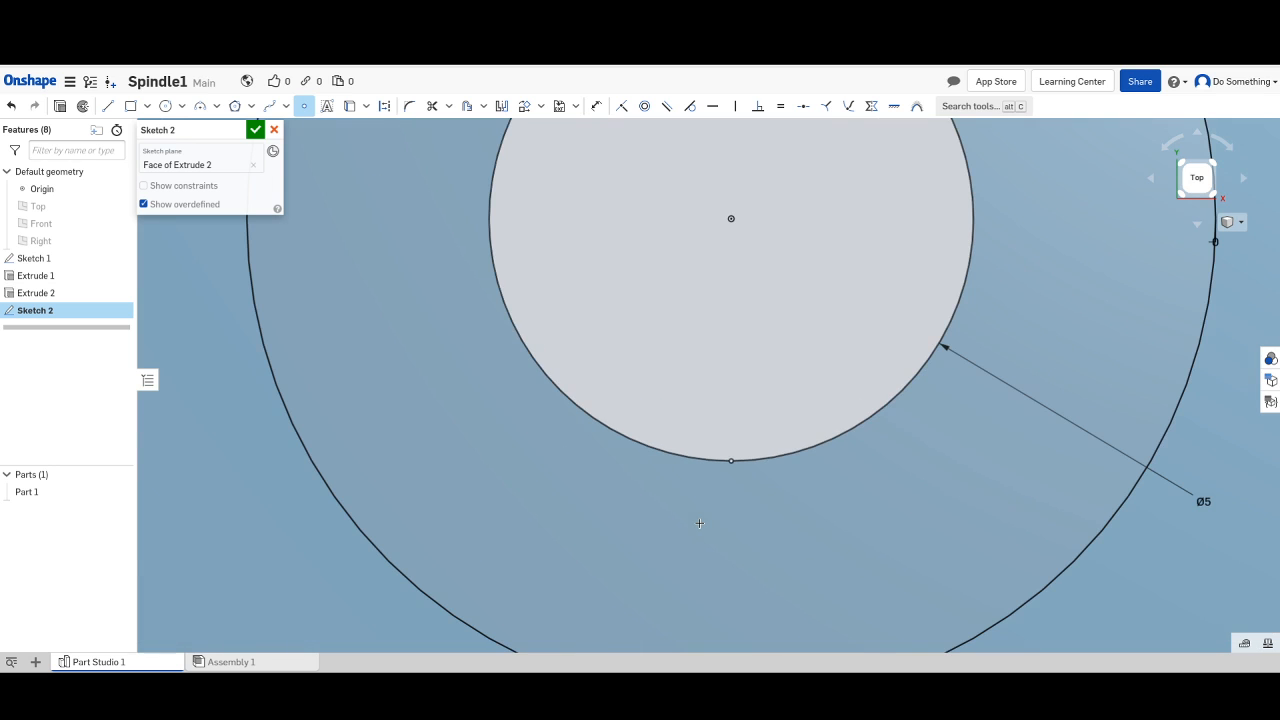
scroll(700, 523, down, 4)
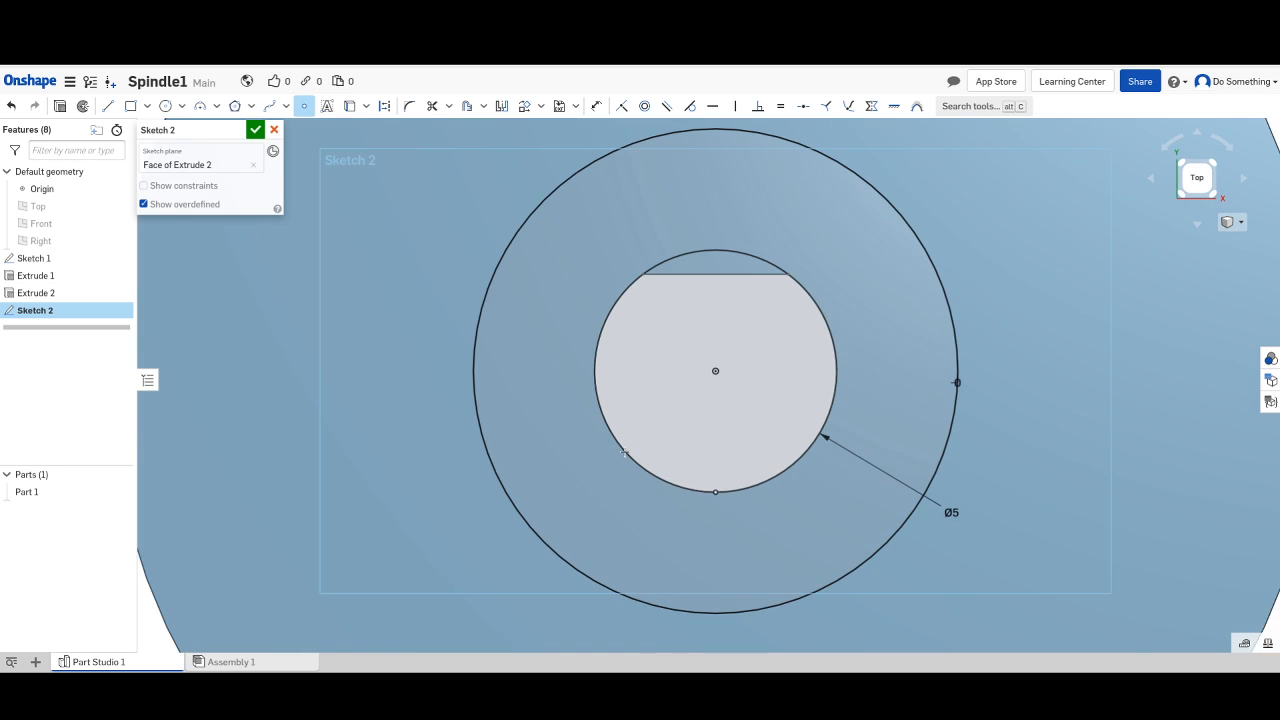
click(108, 106)
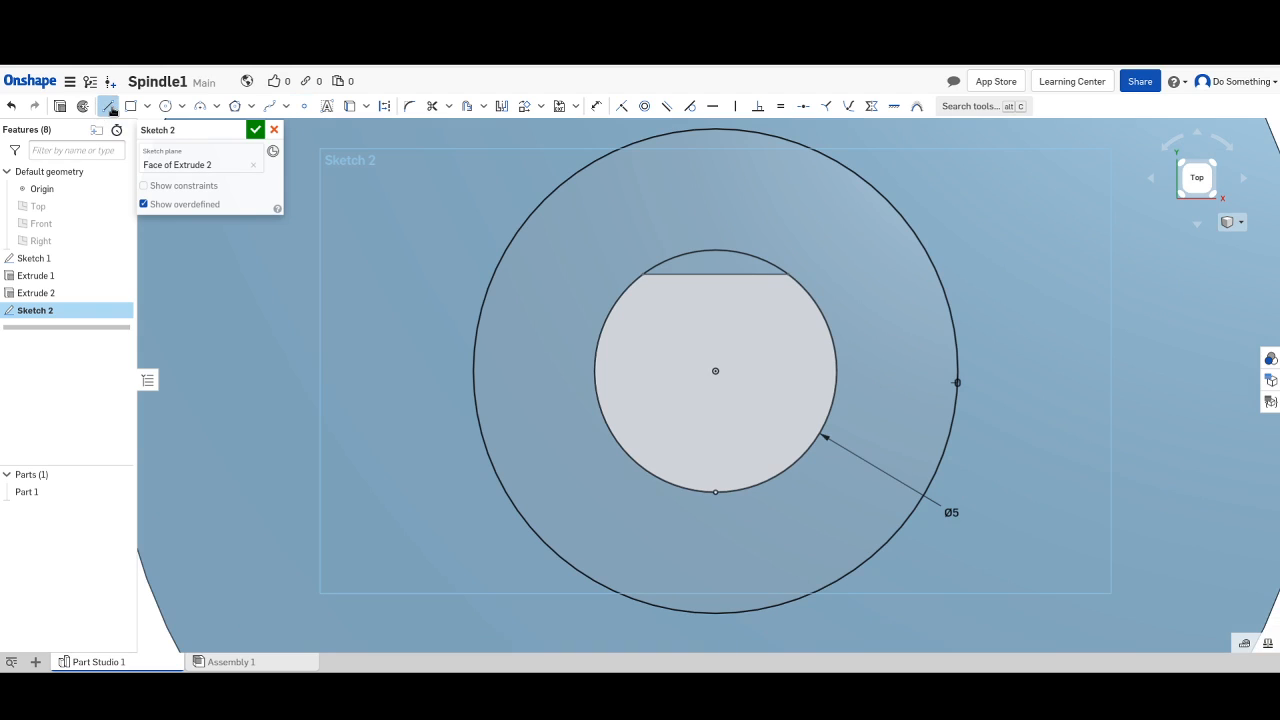
click(644, 274)
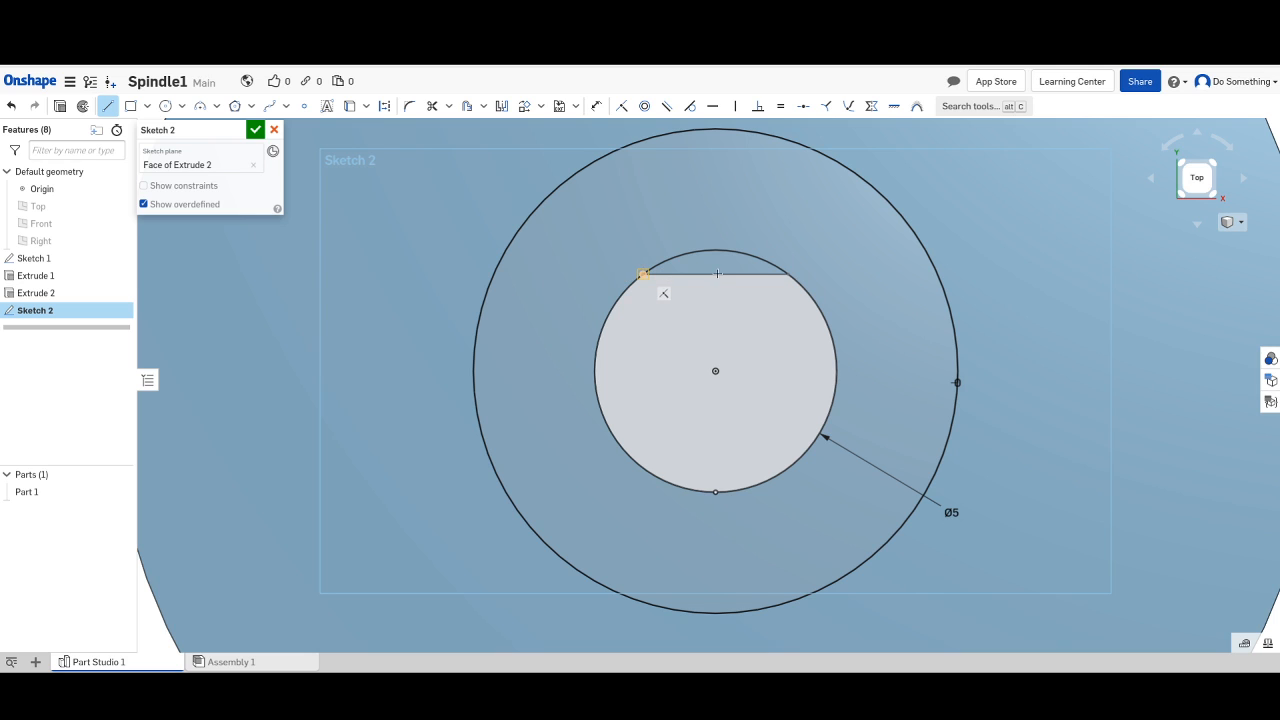
click(789, 274)
click(790, 273)
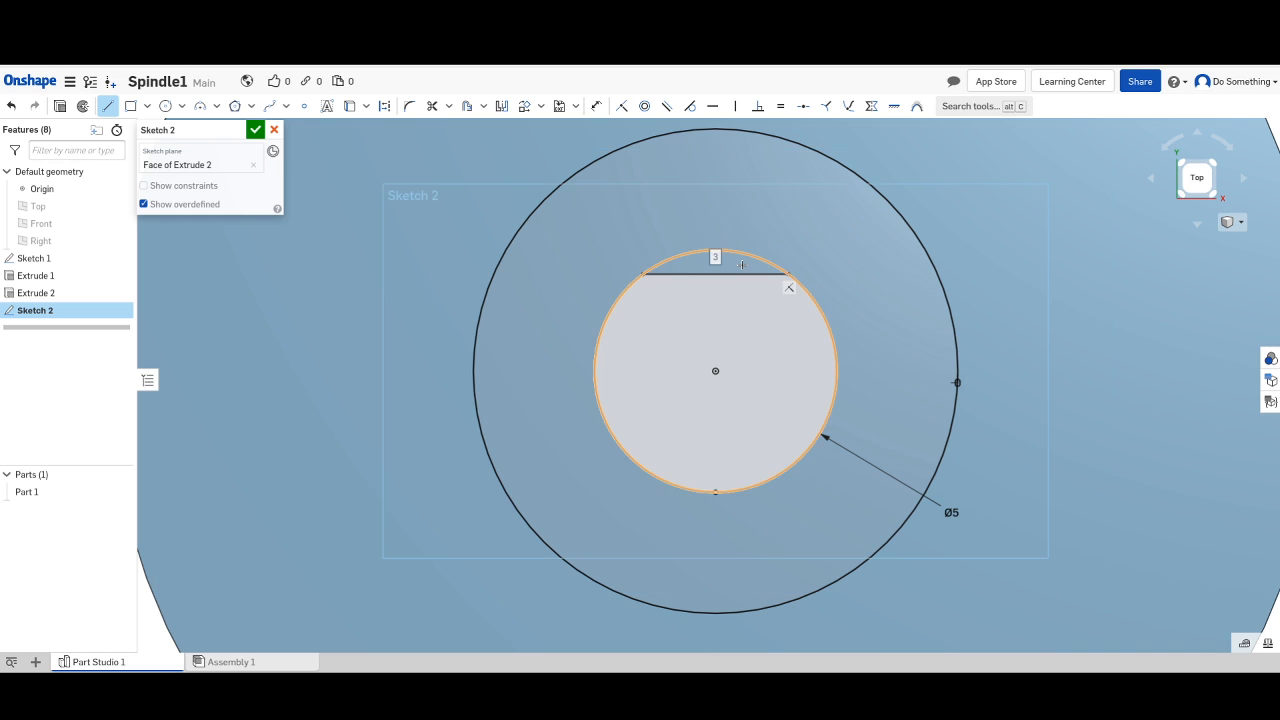
Try to dimension the distance between the flat's line and the lowest point of the bore.
key(m)
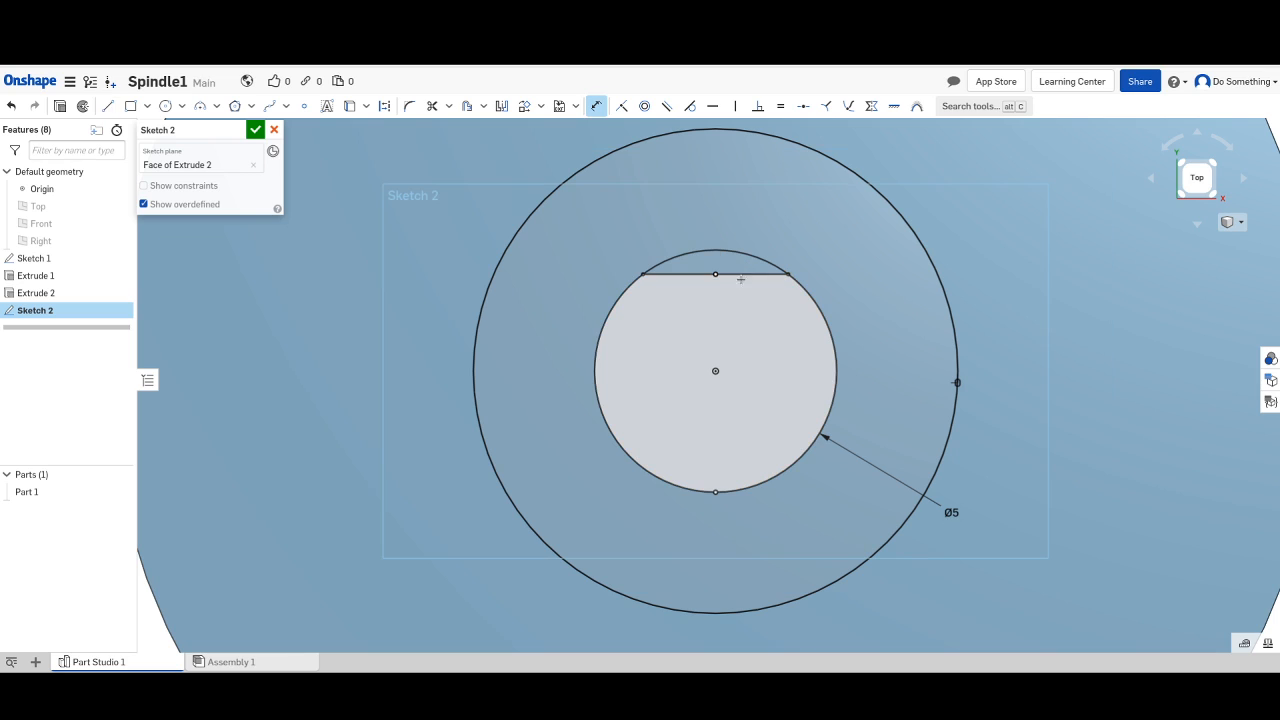
click(717, 490)
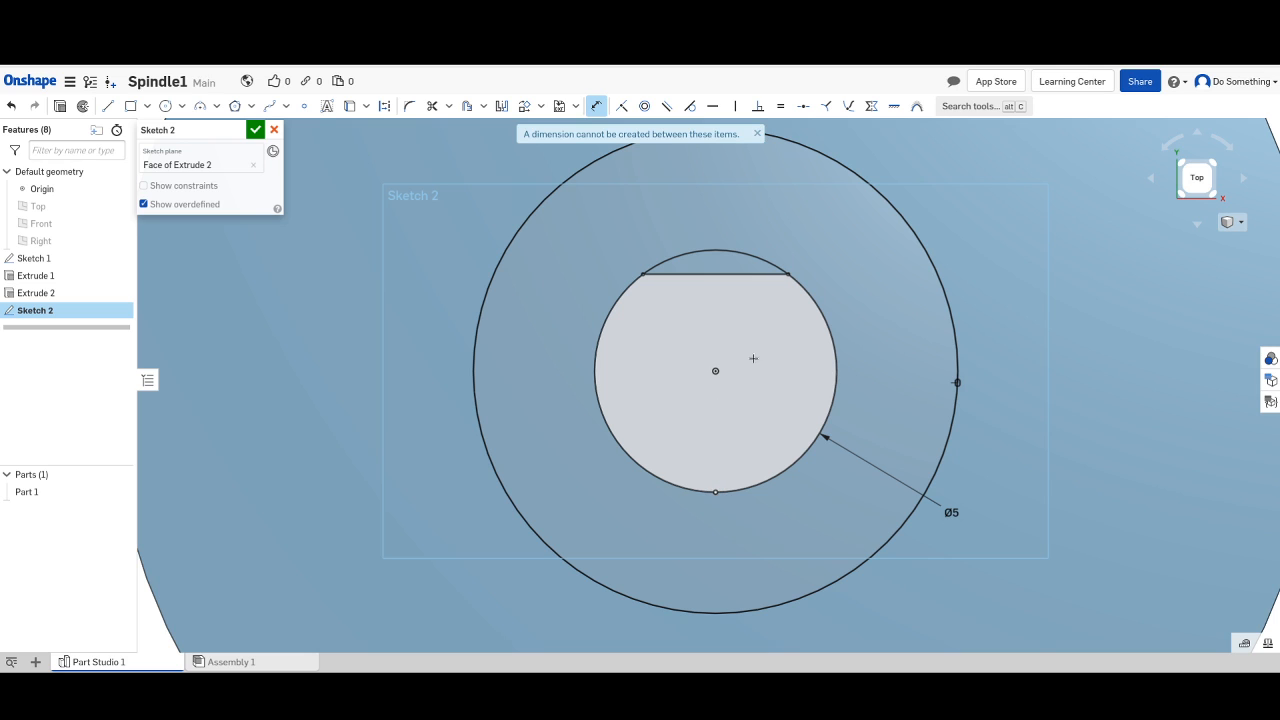
click(758, 134)
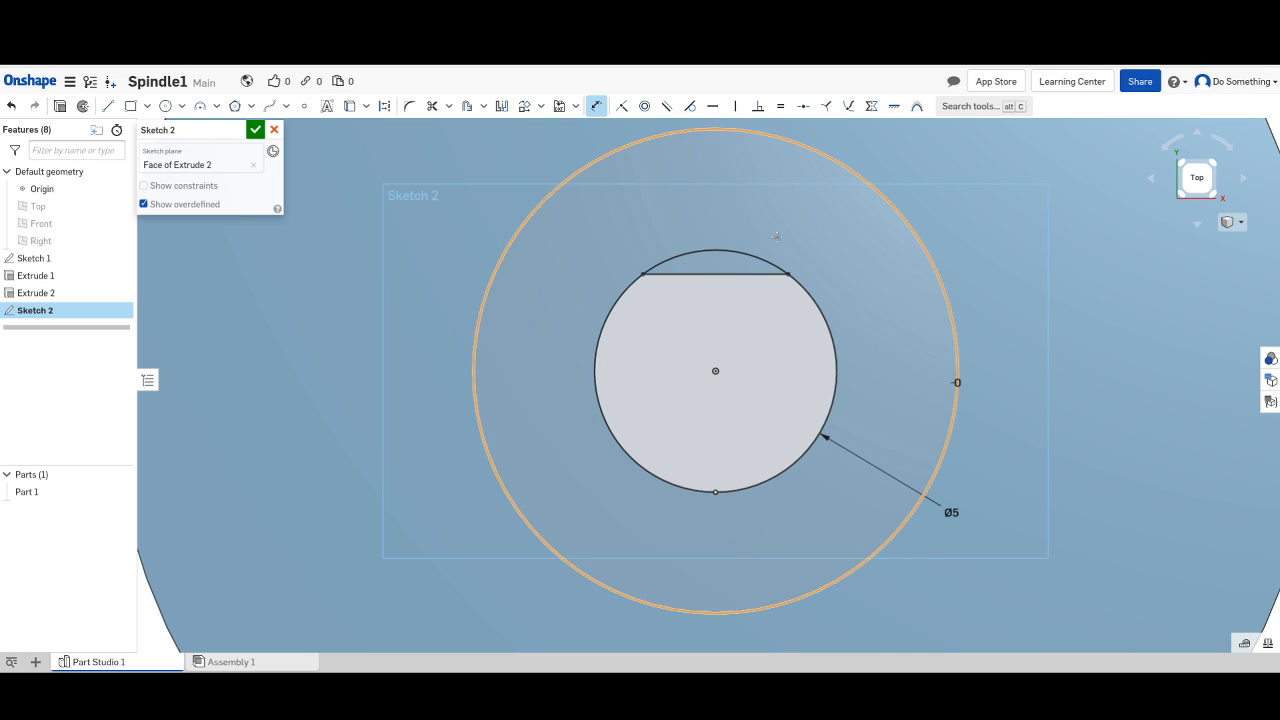
click(755, 267)
scroll(757, 271, up, 1)
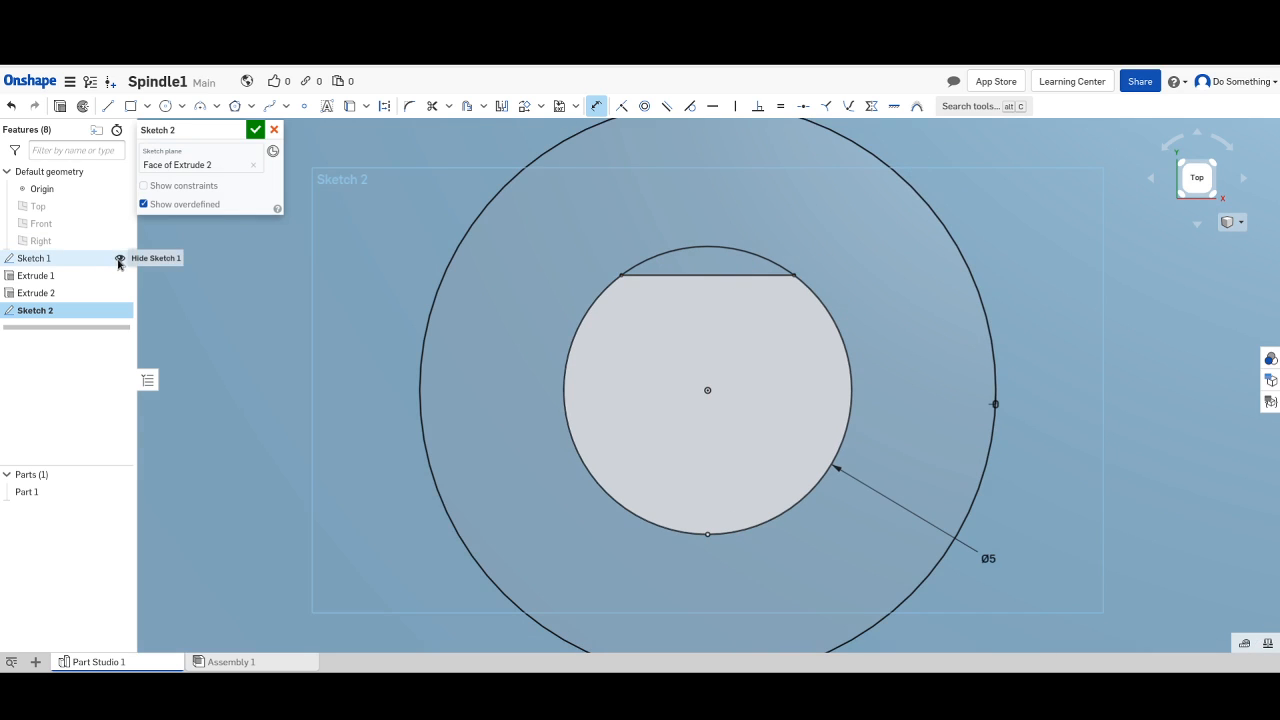
Hide Sketch 1 and measure the distance between the flat's line and the lowest point of the bore.
click(119, 259)
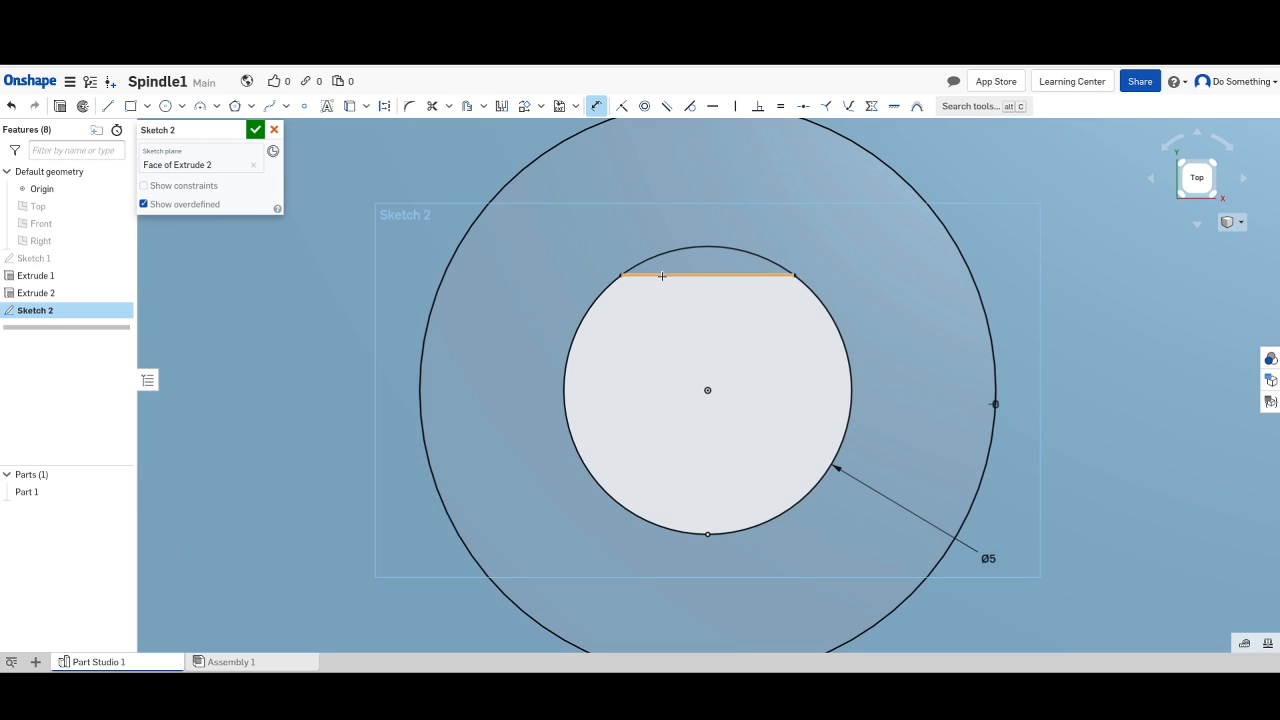
key(Escape)
click(669, 276)
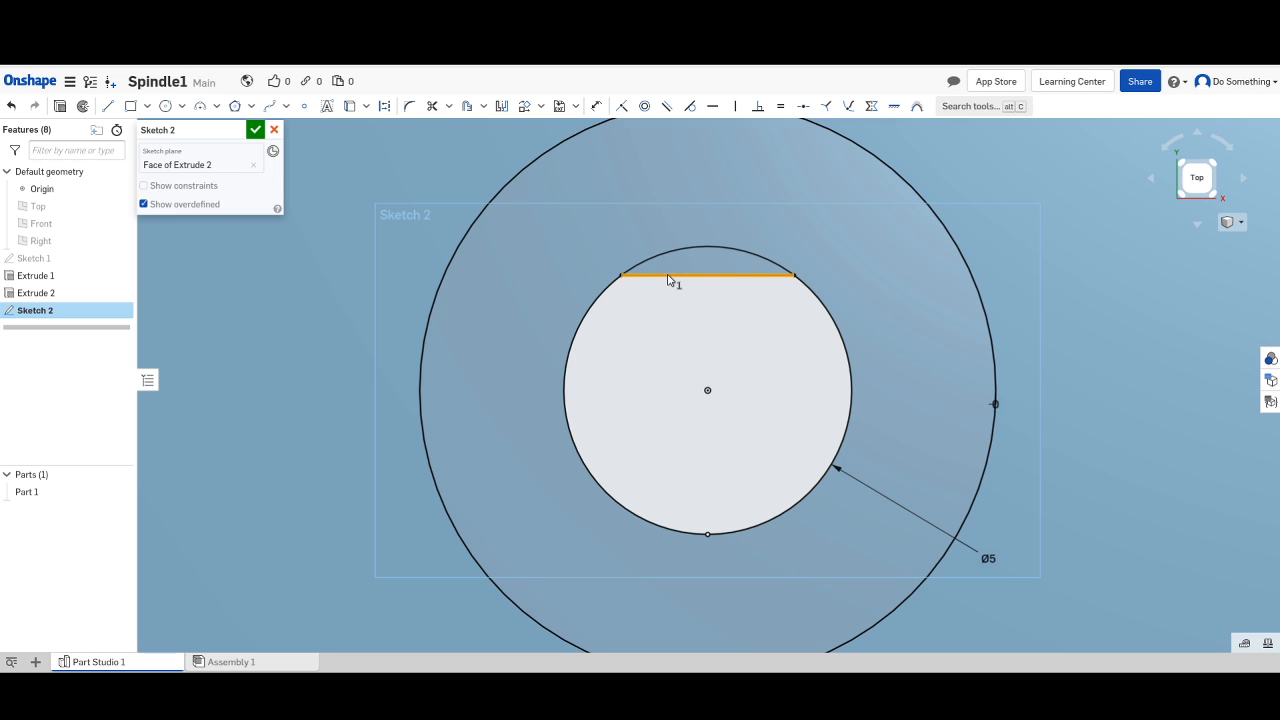
click(707, 534)
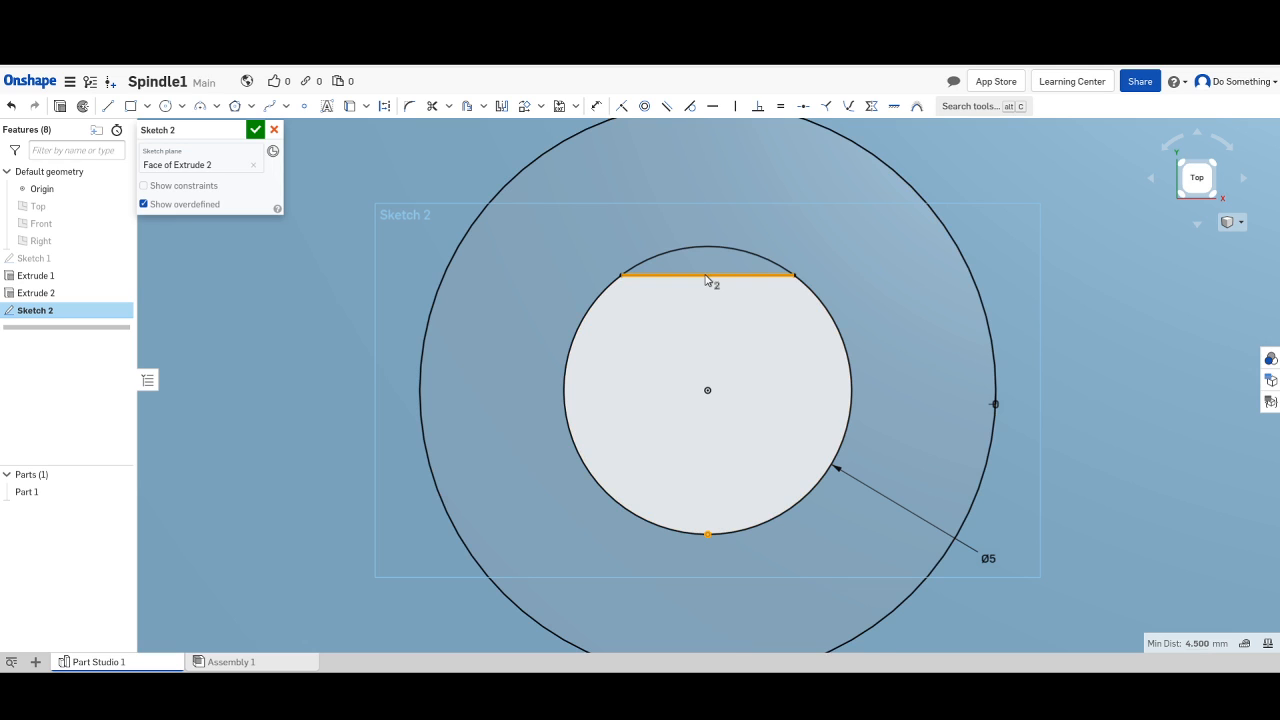
Dimension the vertical distance between the flat's line and the lowest point of the bore.
key(d)
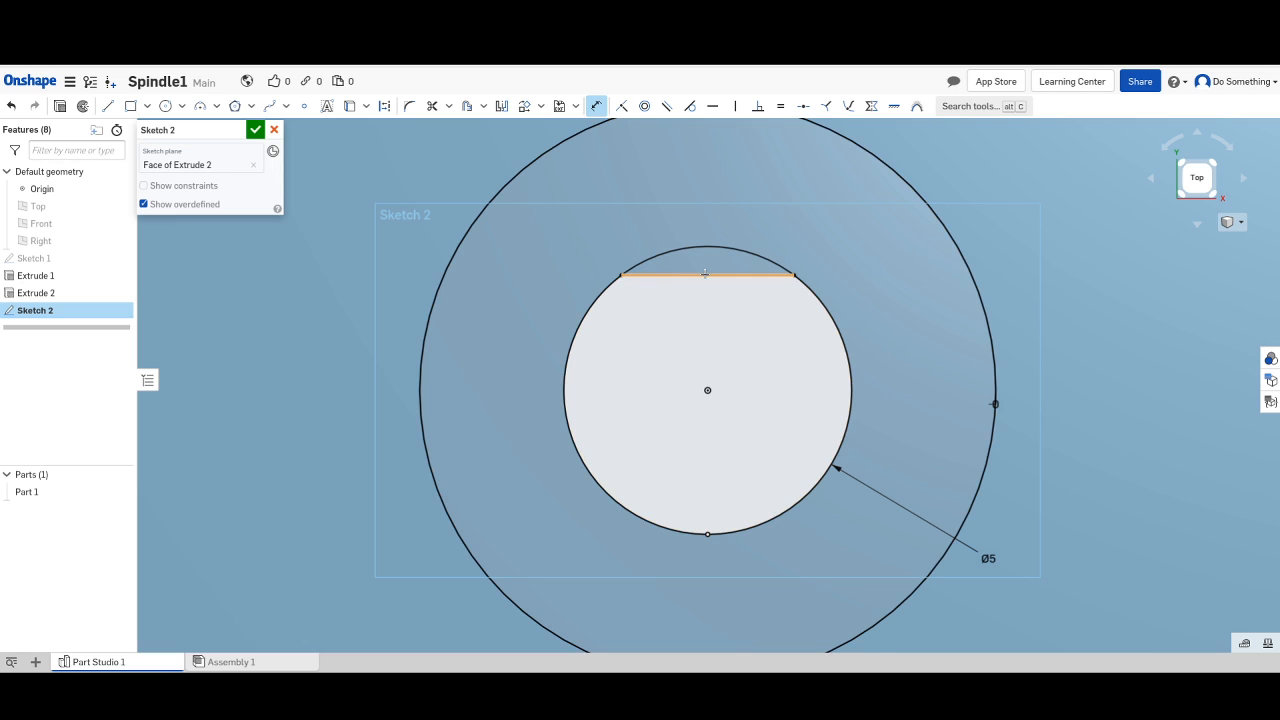
click(705, 272)
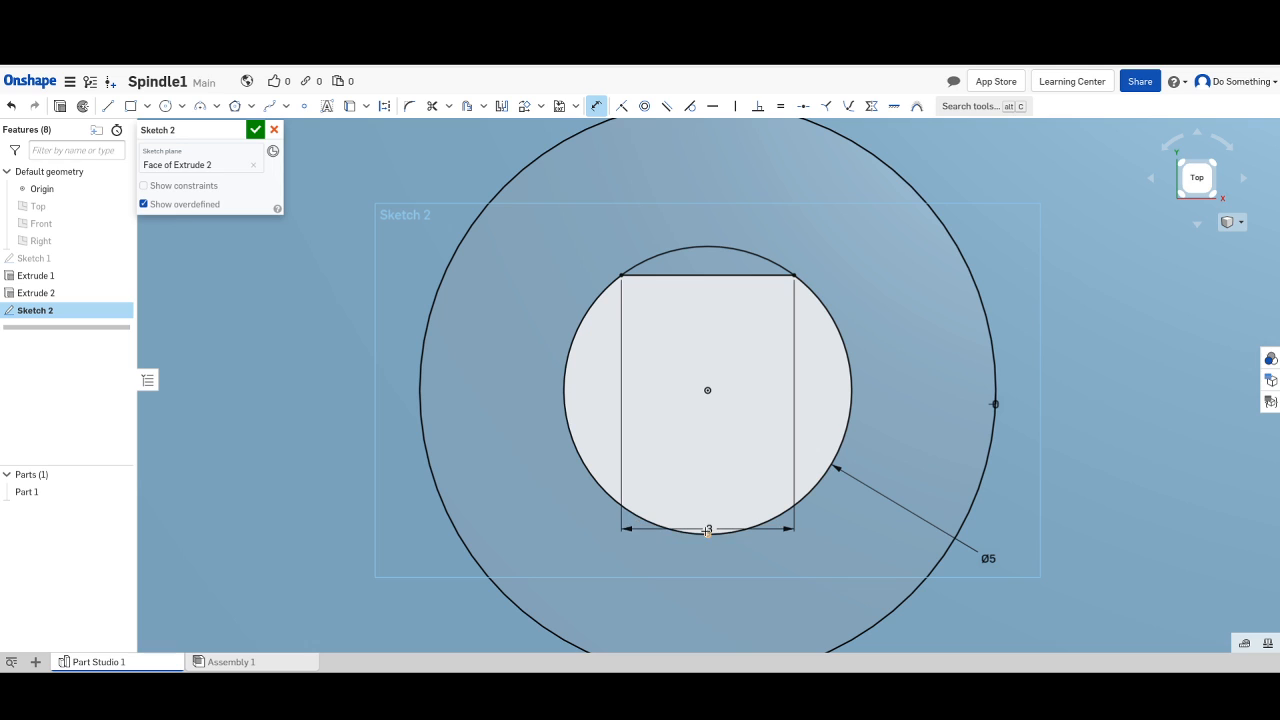
click(708, 533)
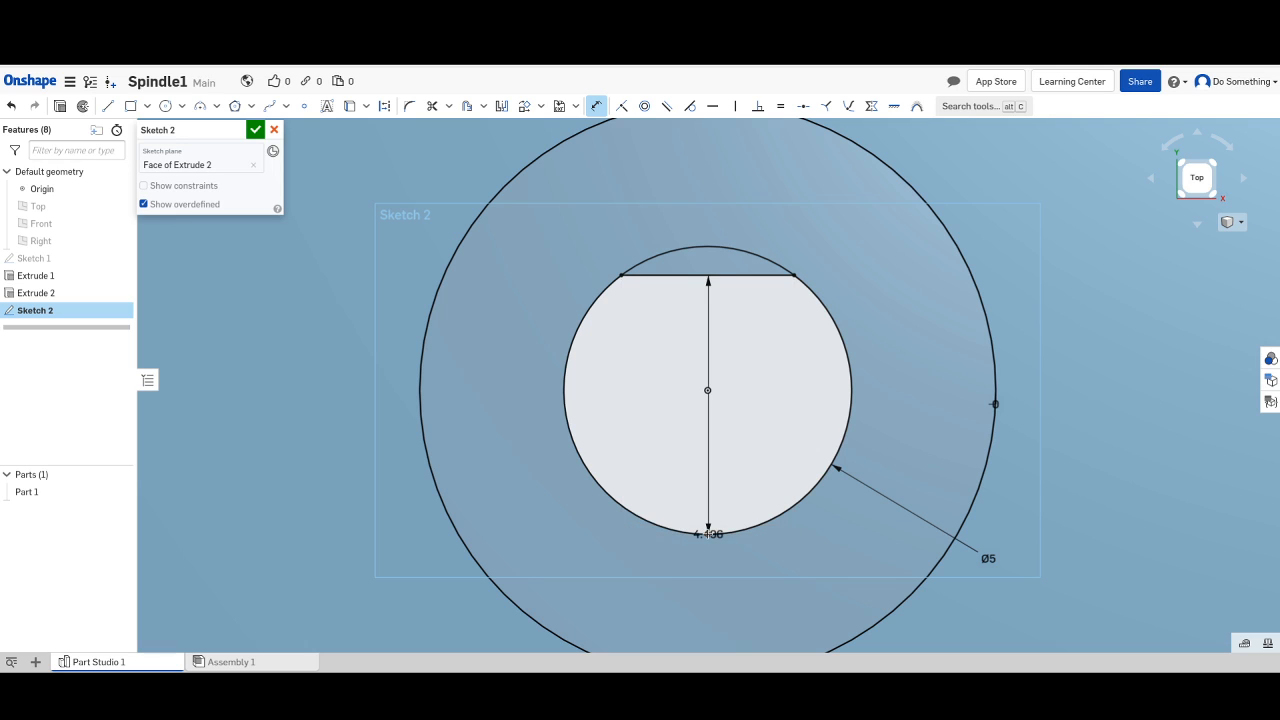
click(737, 482)
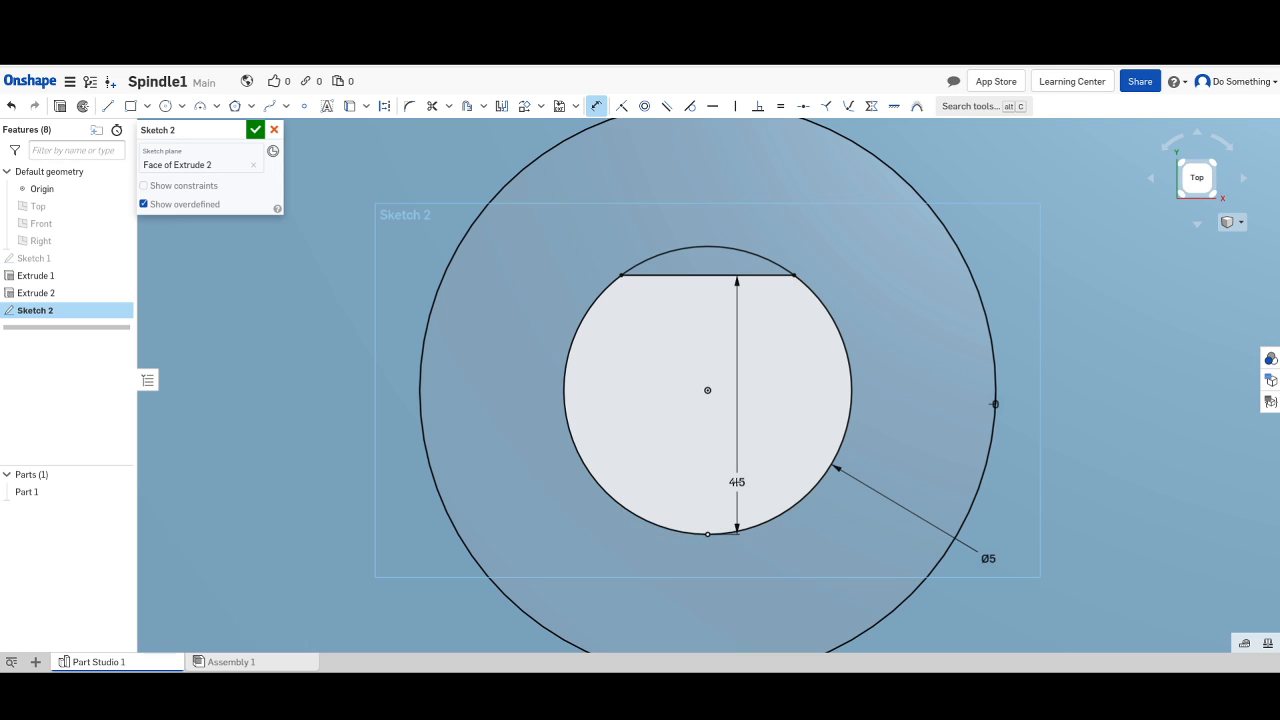
click(908, 458)
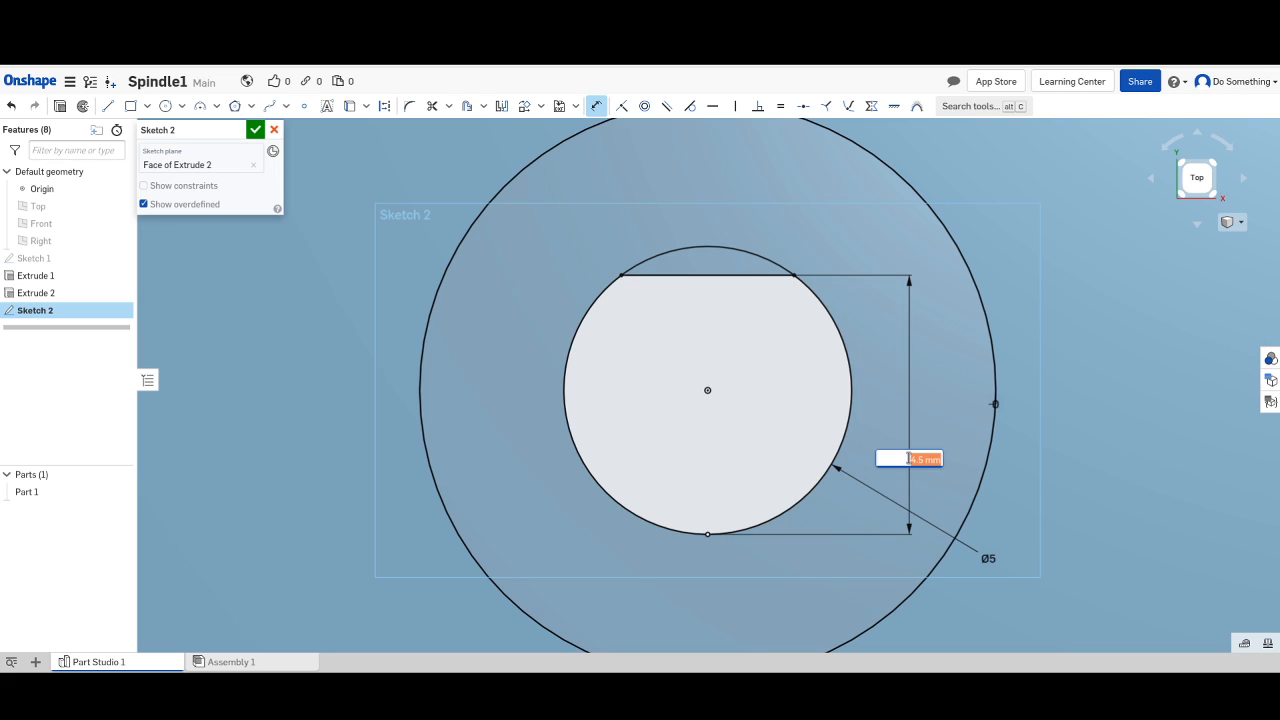
key(Escape)
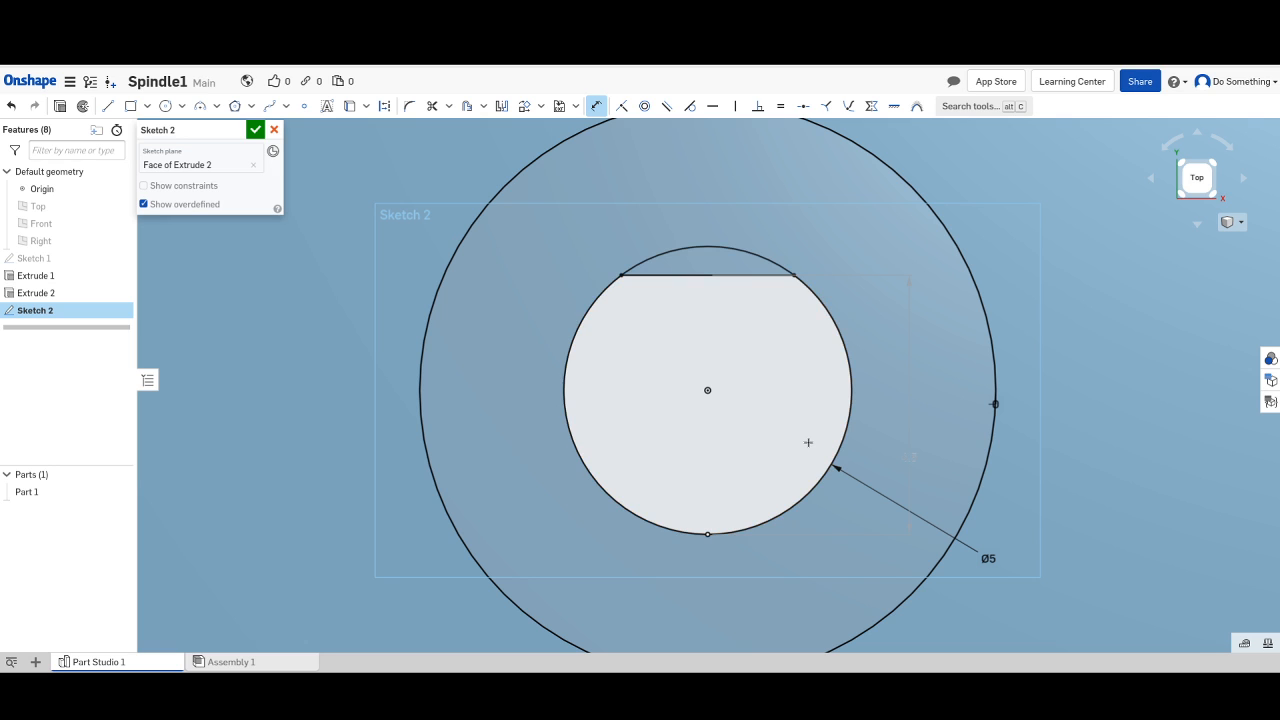
Sketch a circle about 29 mm in diameter around the bore's centre, slightly larger than the spindle's flange.
scroll(807, 442, down, 5)
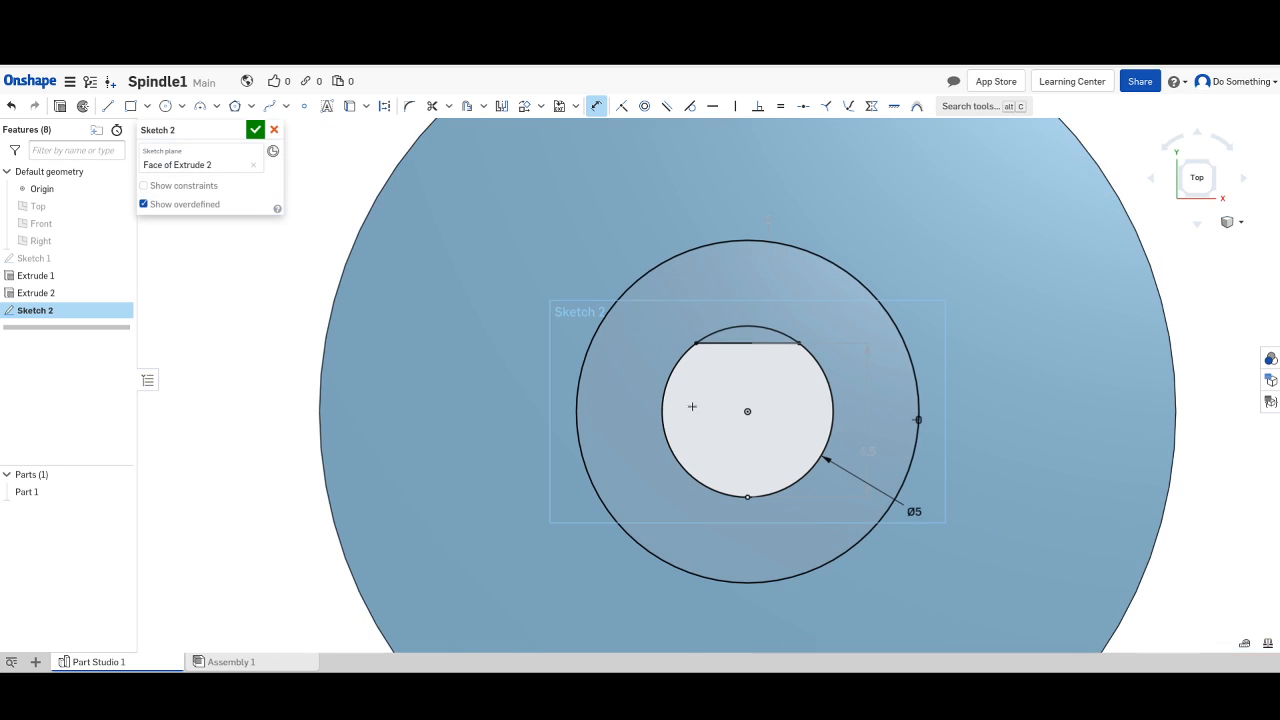
scroll(640, 352, down, 2)
scroll(638, 350, down, 2)
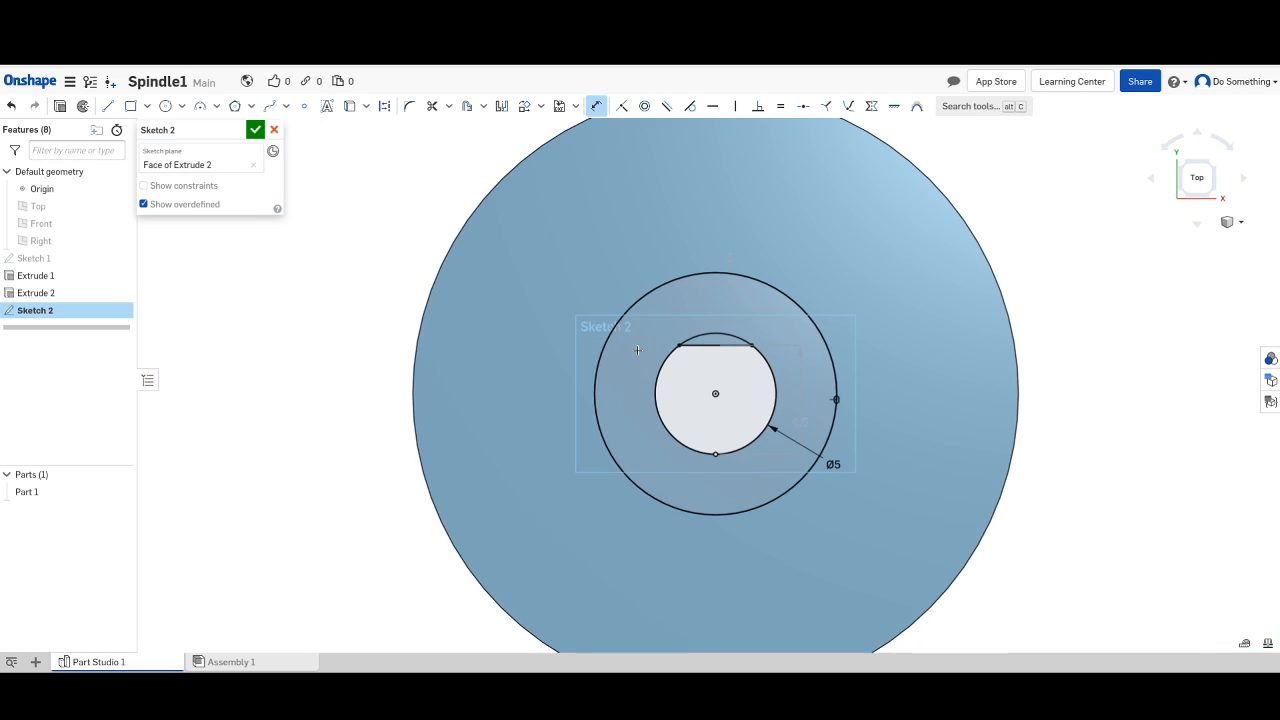
scroll(638, 350, down, 2)
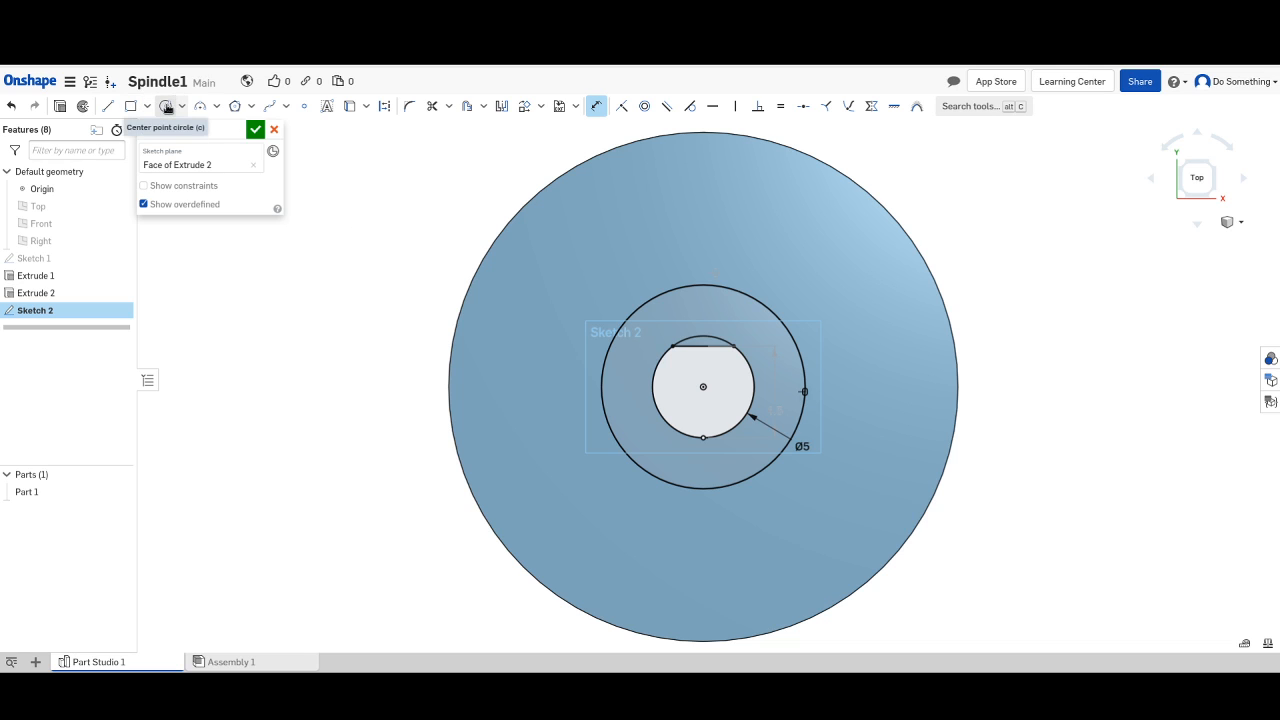
click(164, 107)
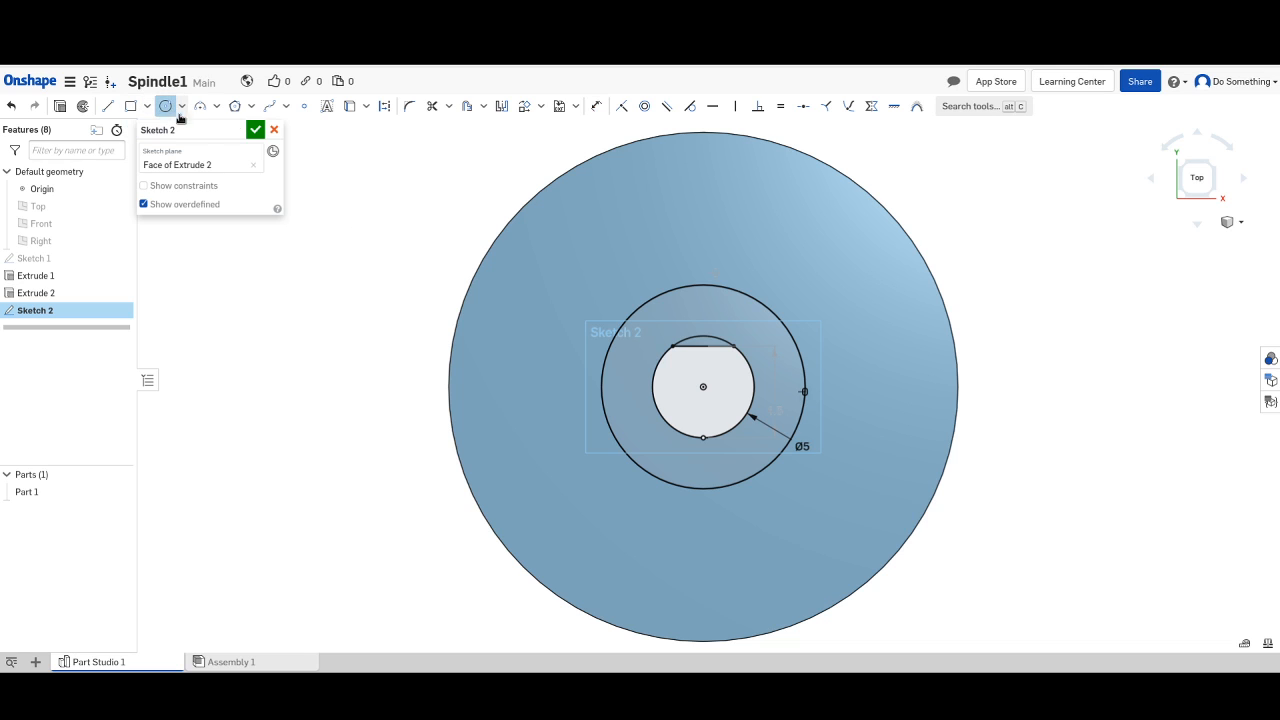
click(704, 386)
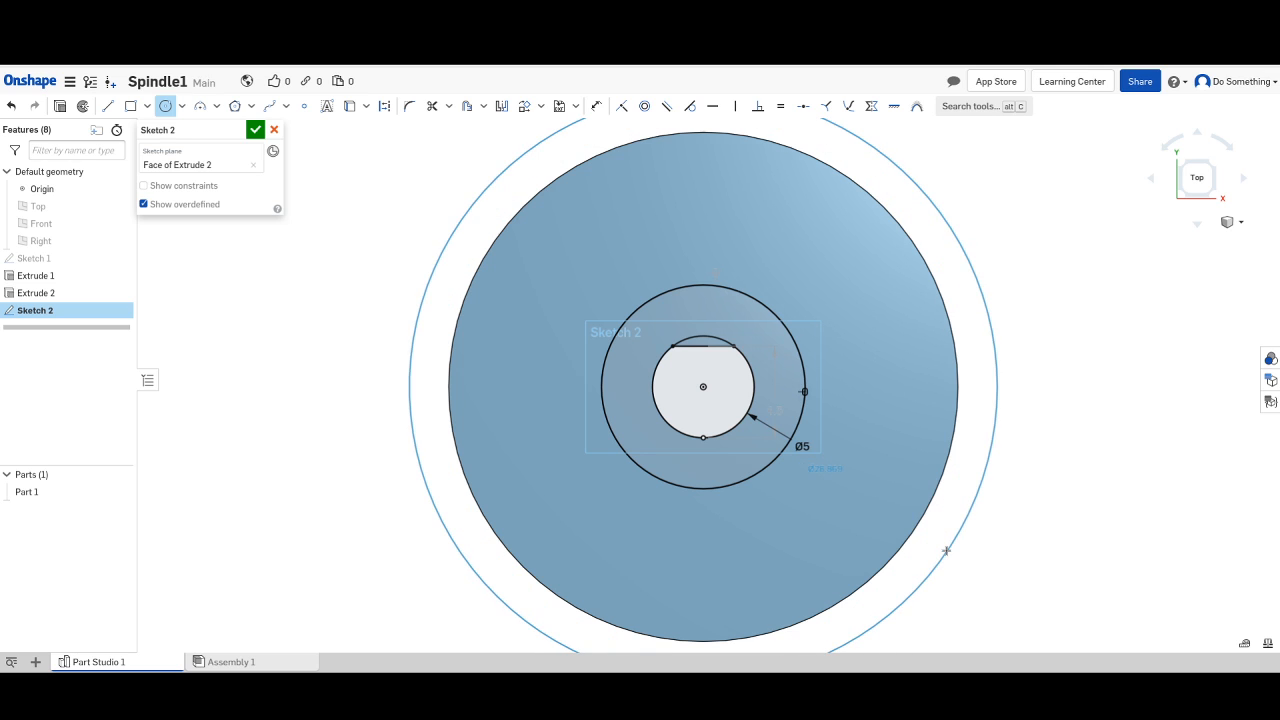
click(946, 550)
Dimension the new outer circle's diameter as 25 mm.
key(u)
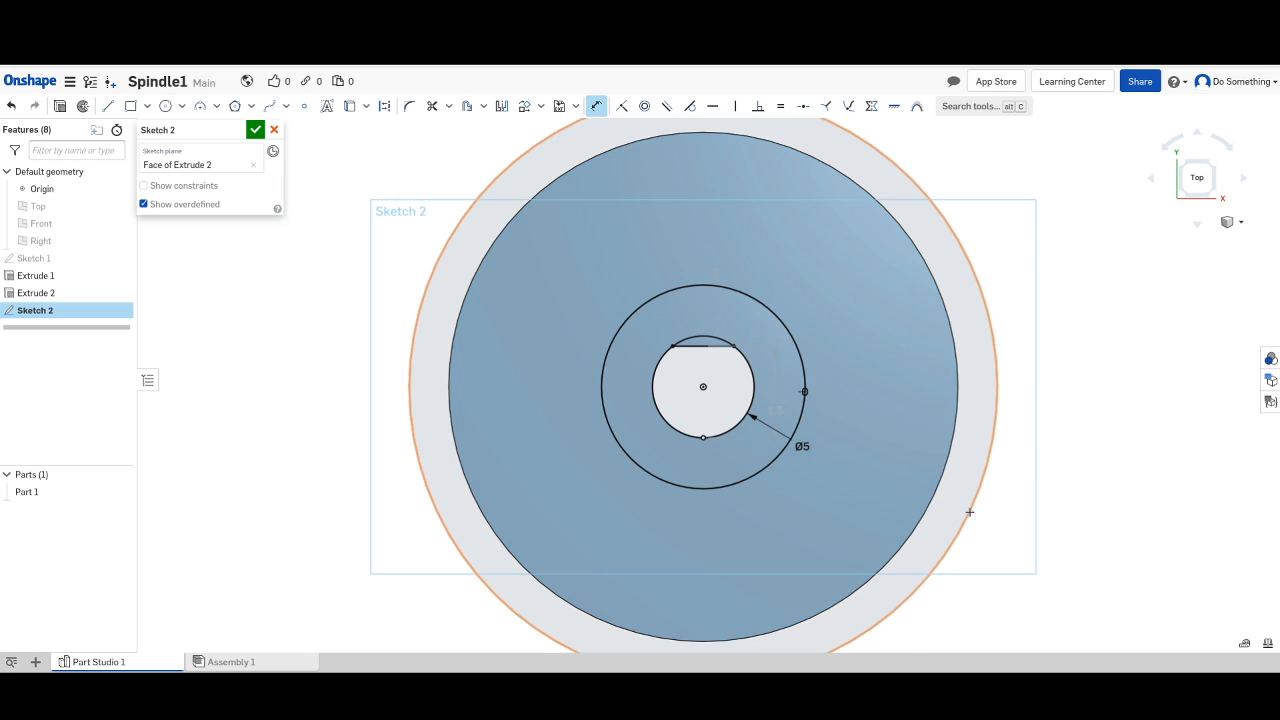
click(969, 512)
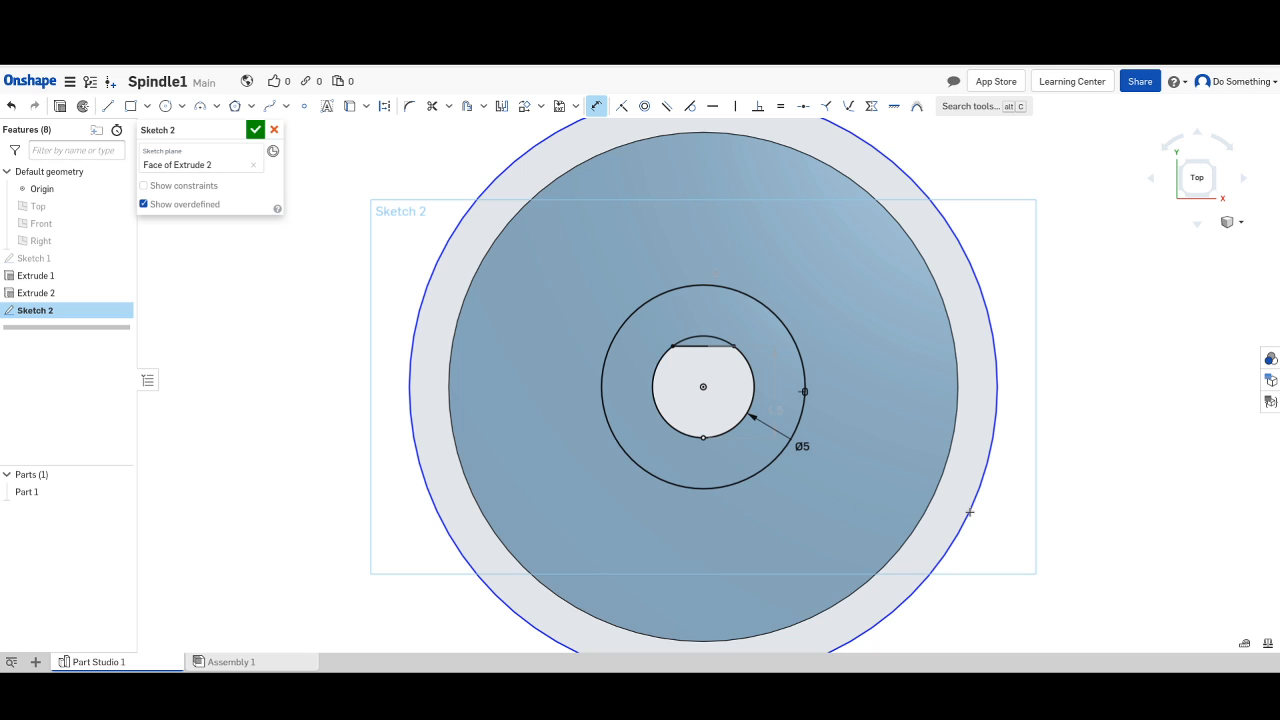
click(967, 512)
click(1005, 549)
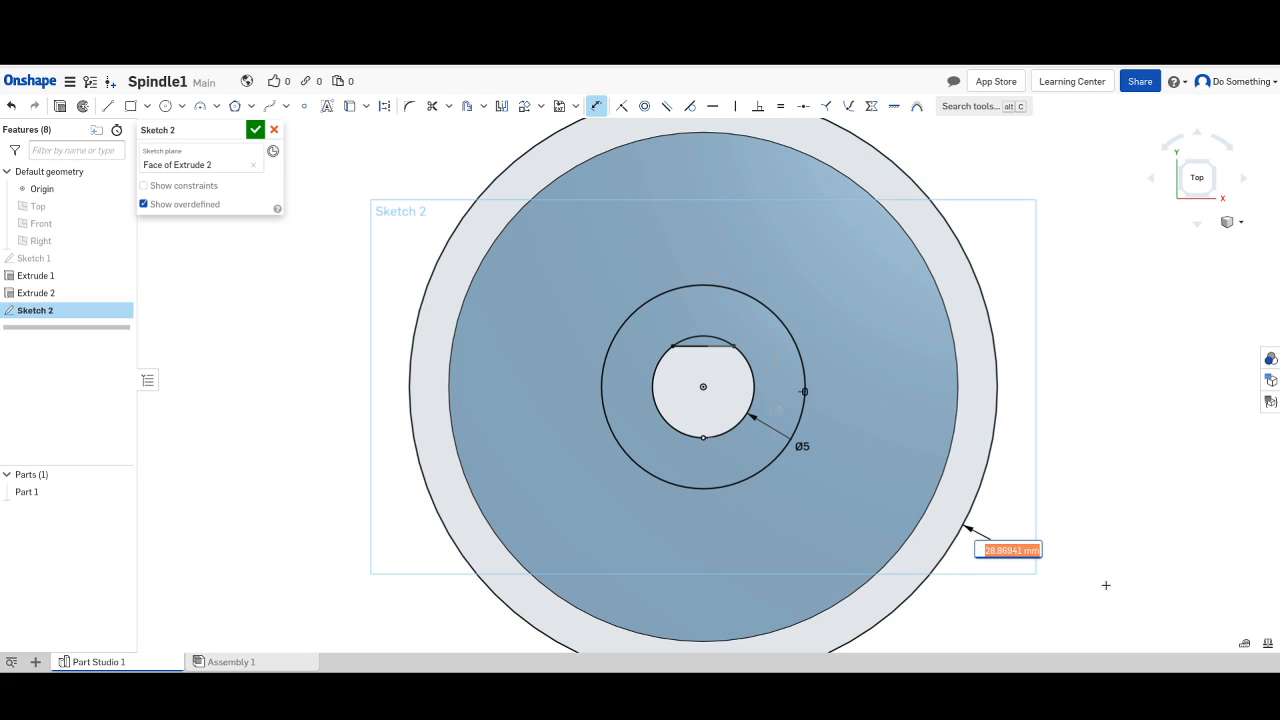
key(Return)
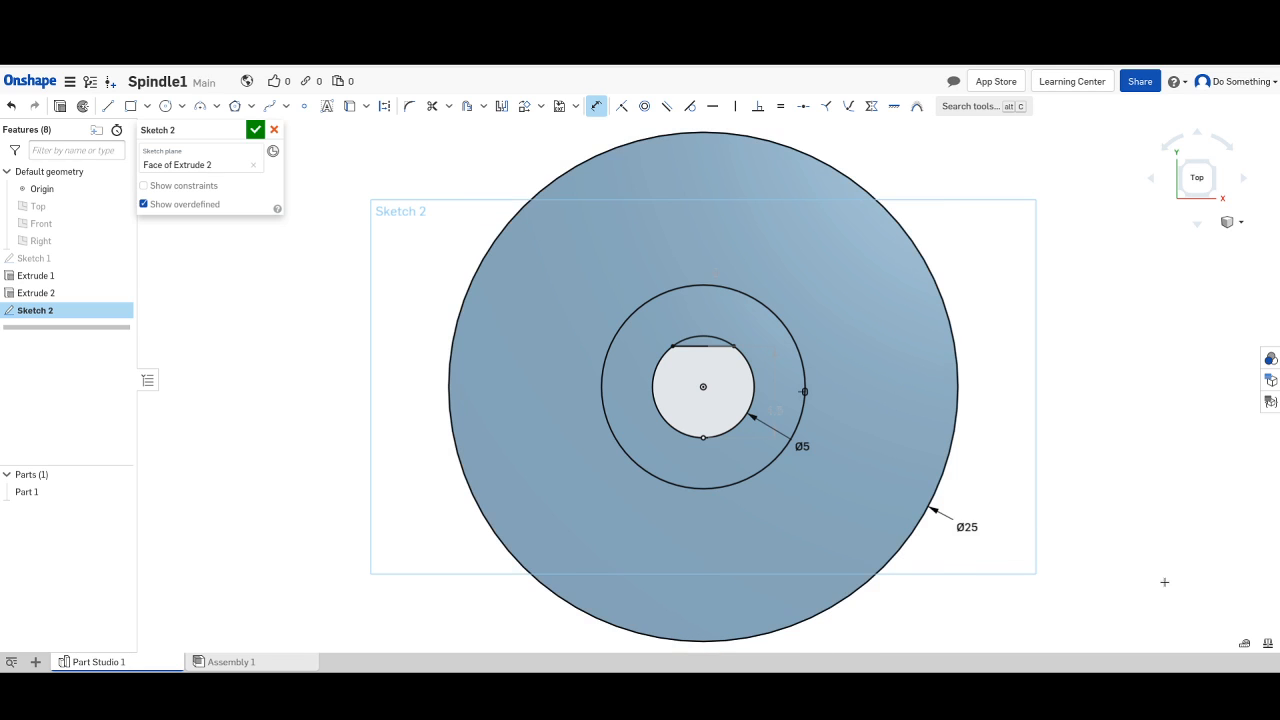
Check the 25 mm circle against the spindle's flange from an angled view and finish Sketch 2.
click(1199, 224)
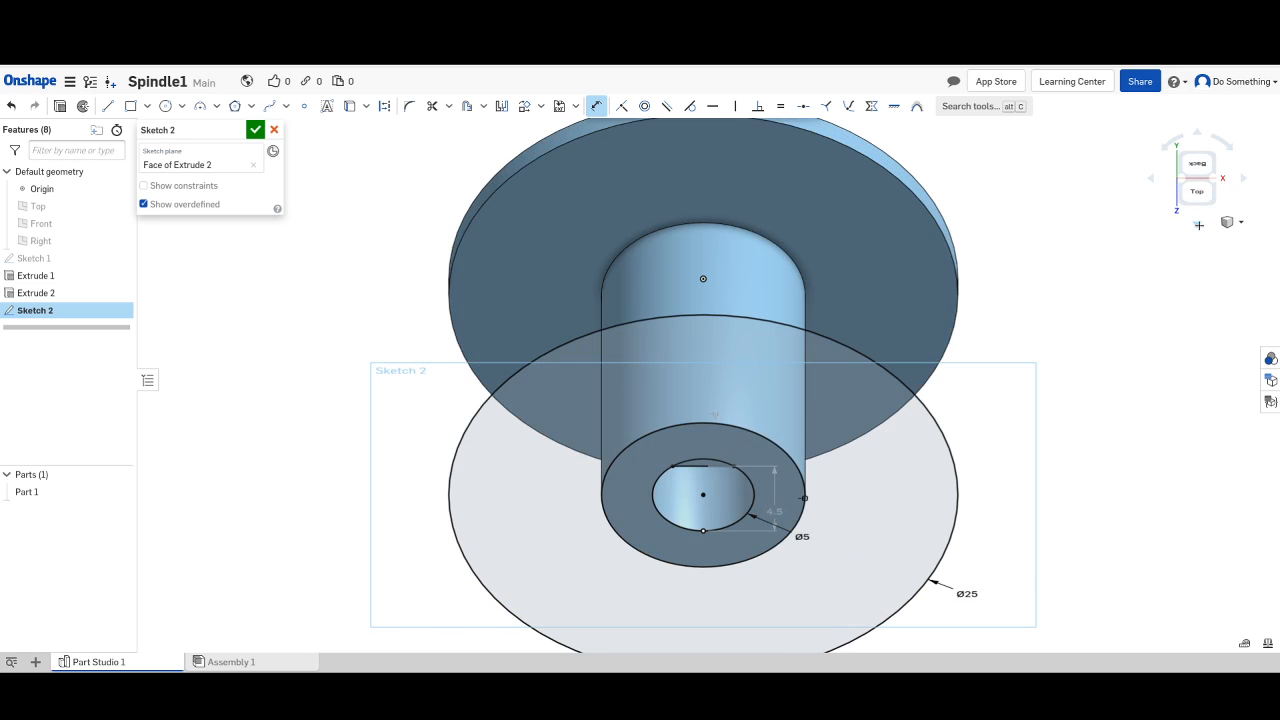
click(1197, 131)
click(1197, 130)
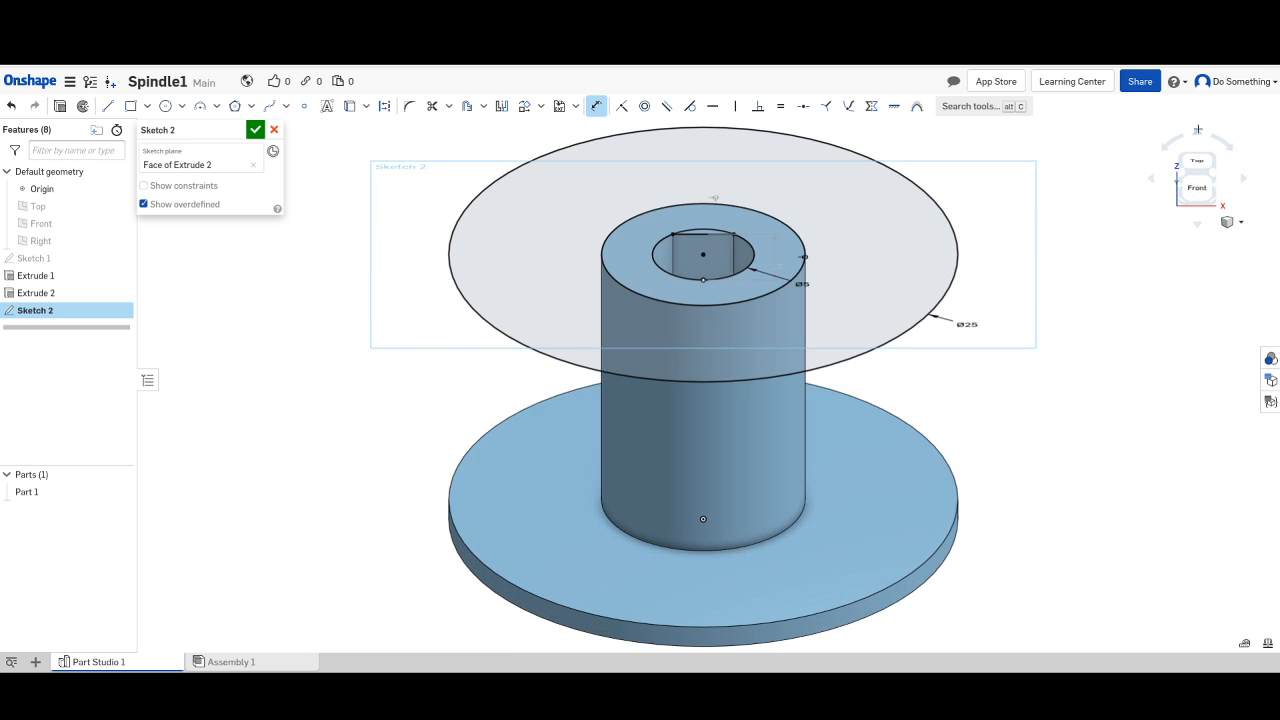
click(1197, 130)
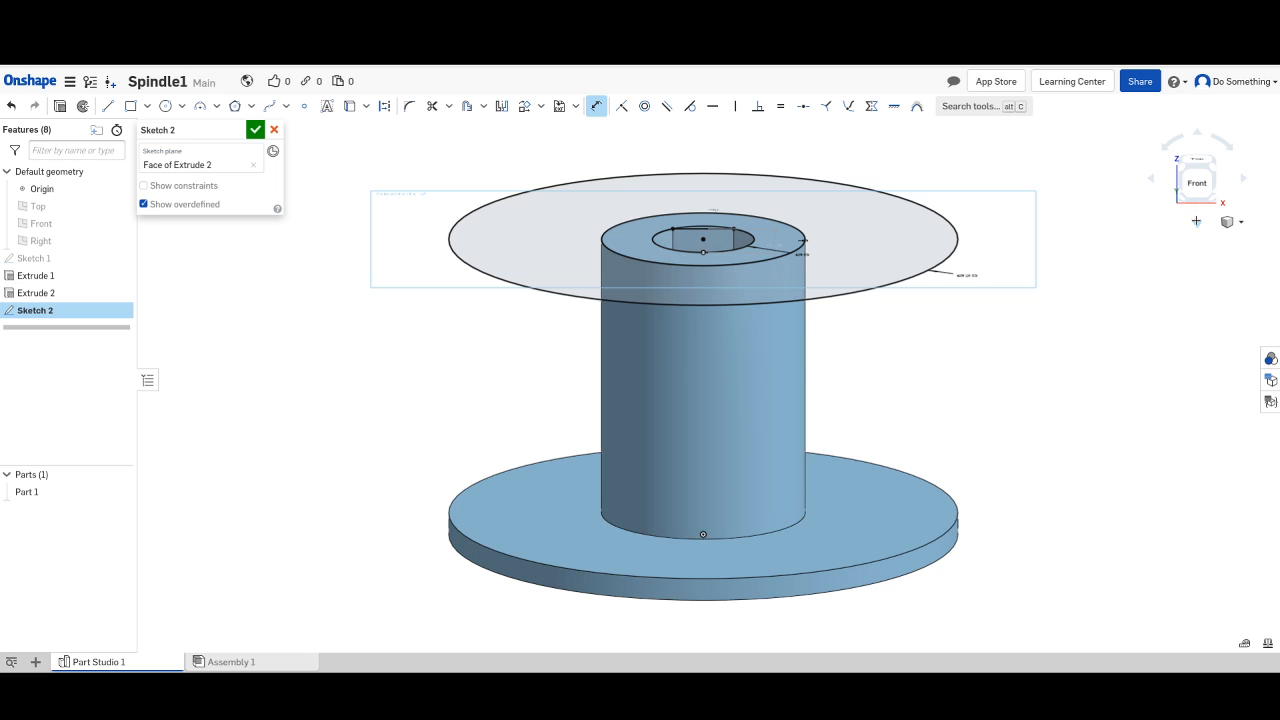
key(Down)
key(Down)
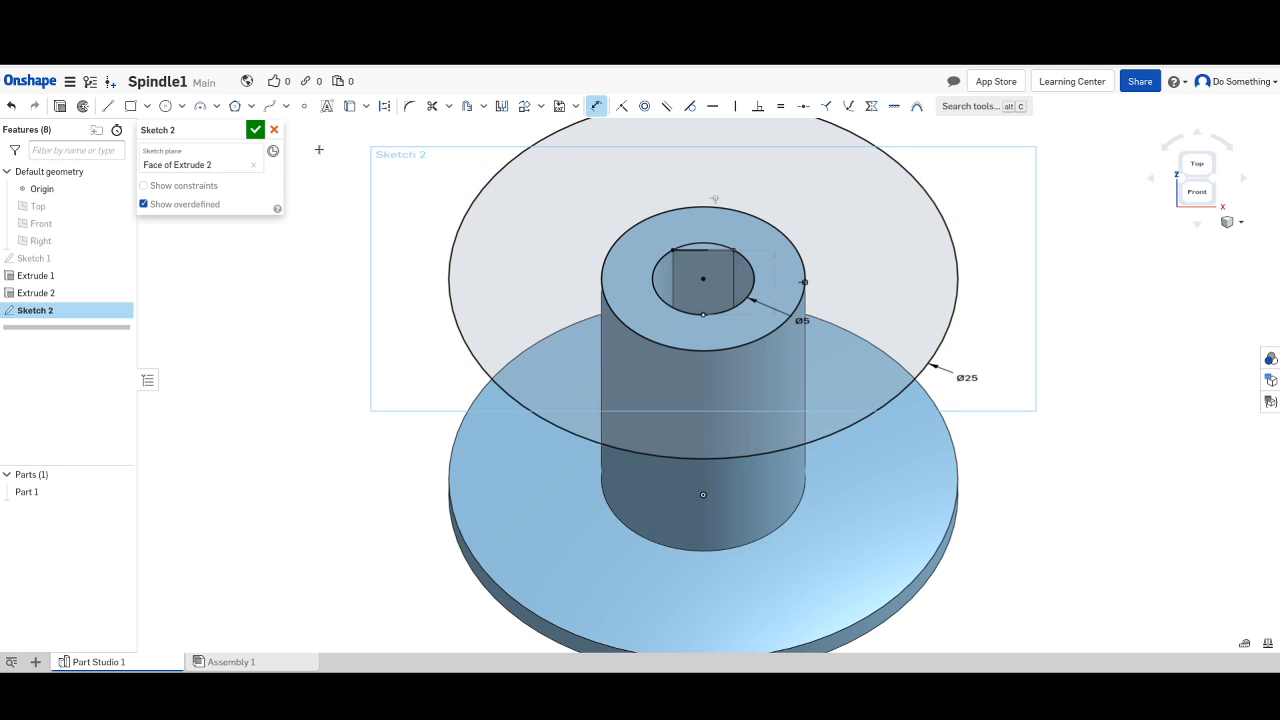
click(255, 130)
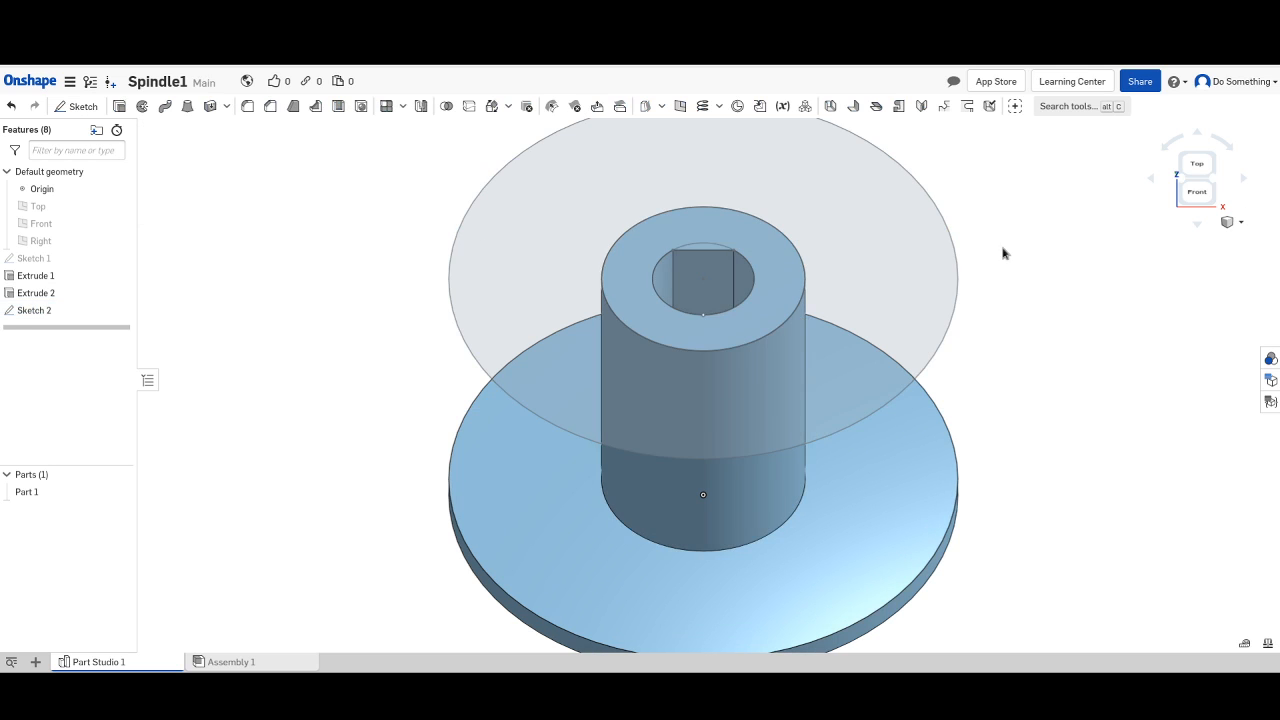
Try extruding both the outer ring and the hub ring of Sketch 2 by 1.1 mm as an addition to Part 1, and undo it.
scroll(705, 318, down, 1)
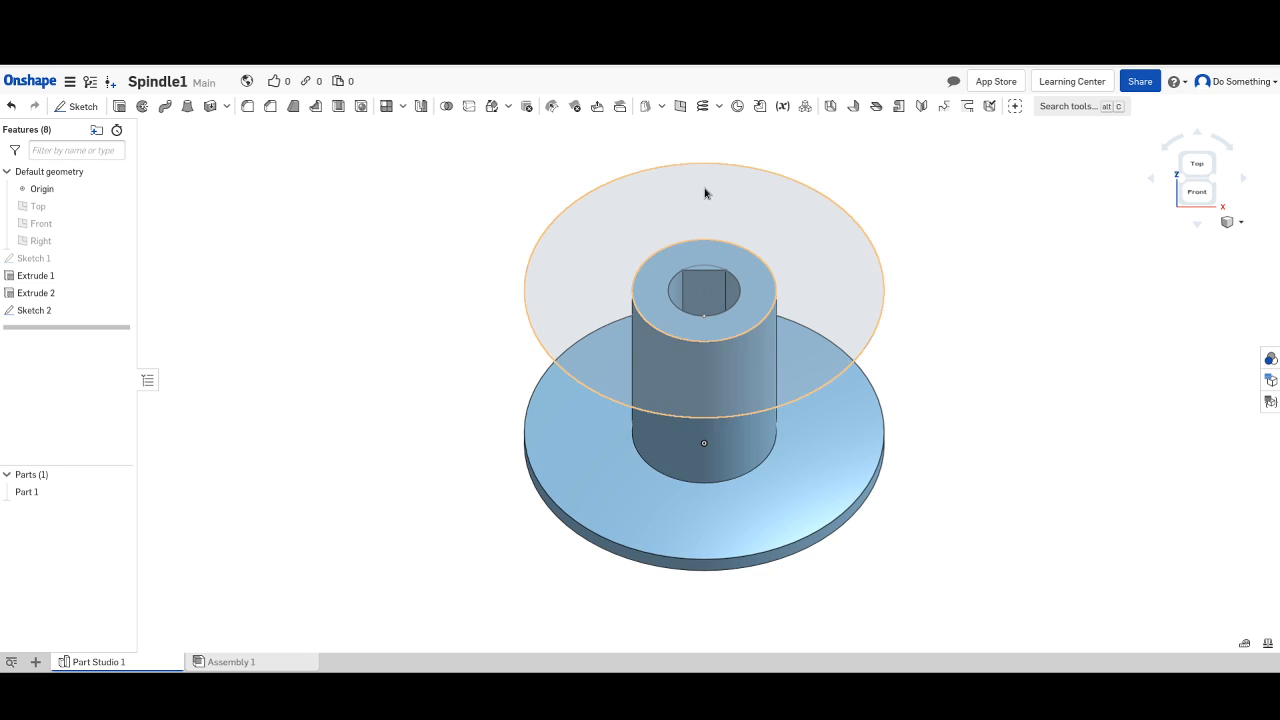
scroll(705, 193, up, 1)
click(893, 271)
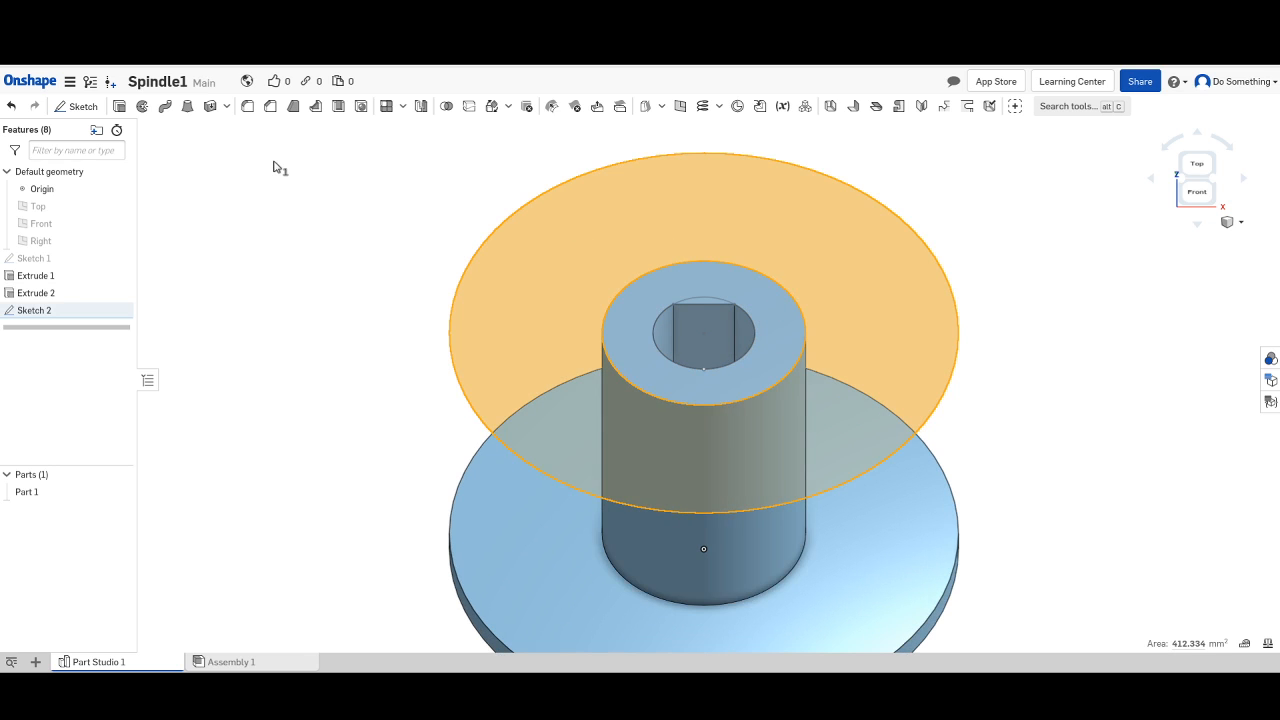
click(115, 109)
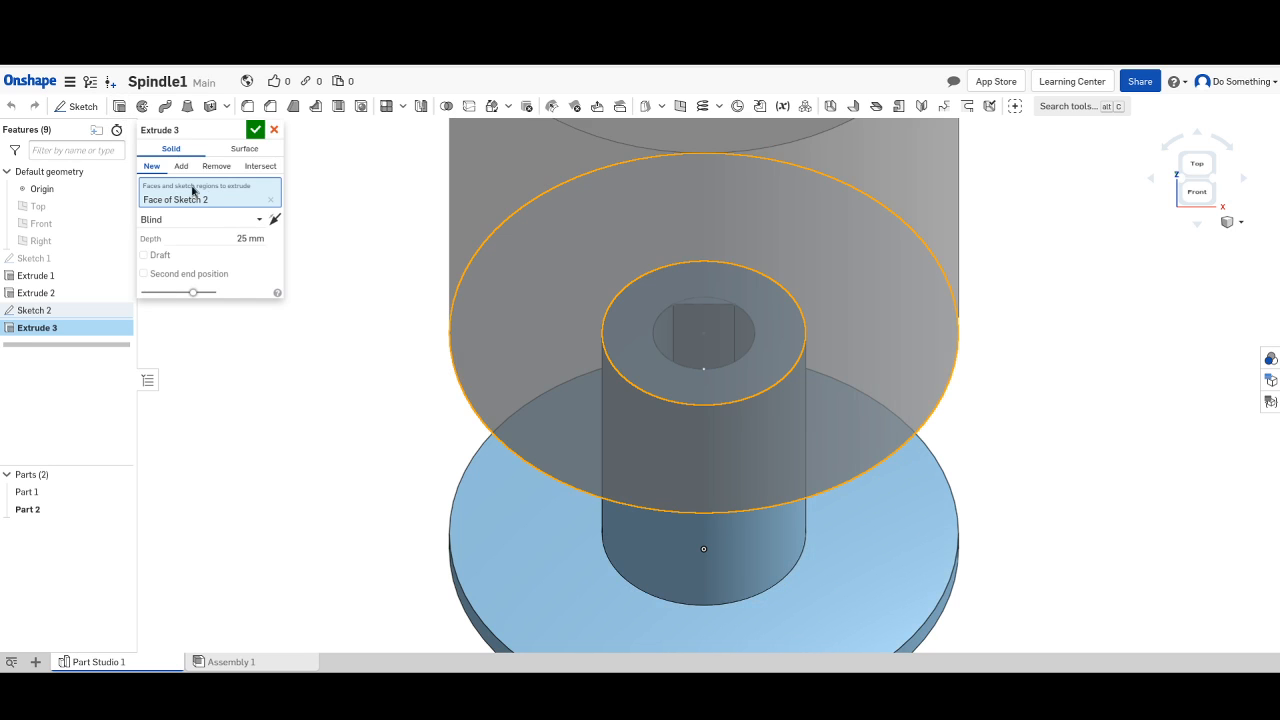
click(241, 233)
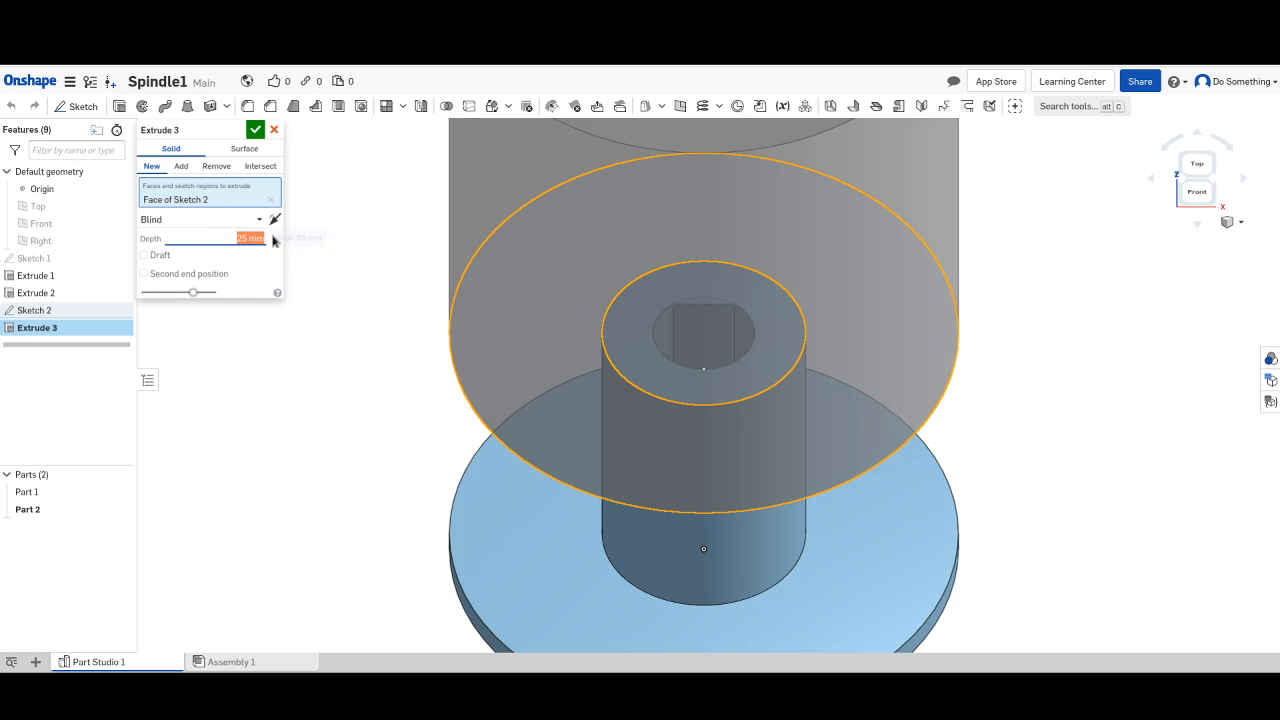
text(1.1)
key(Return)
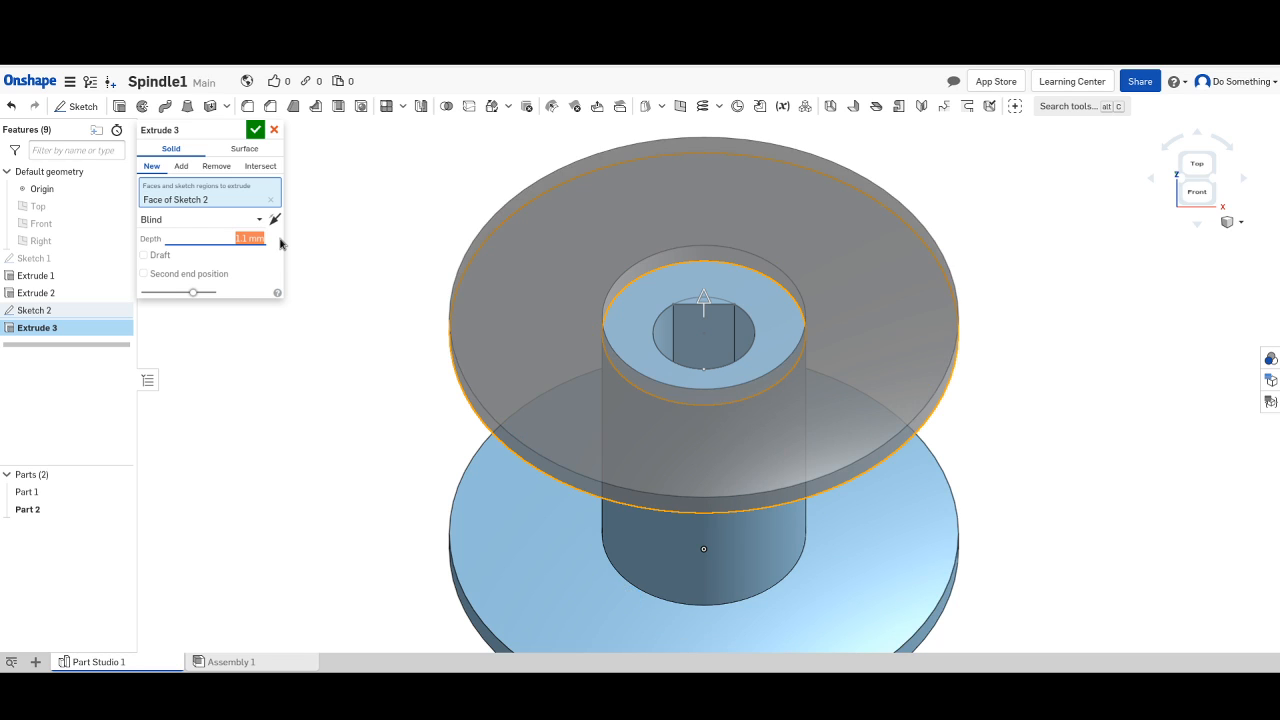
click(668, 288)
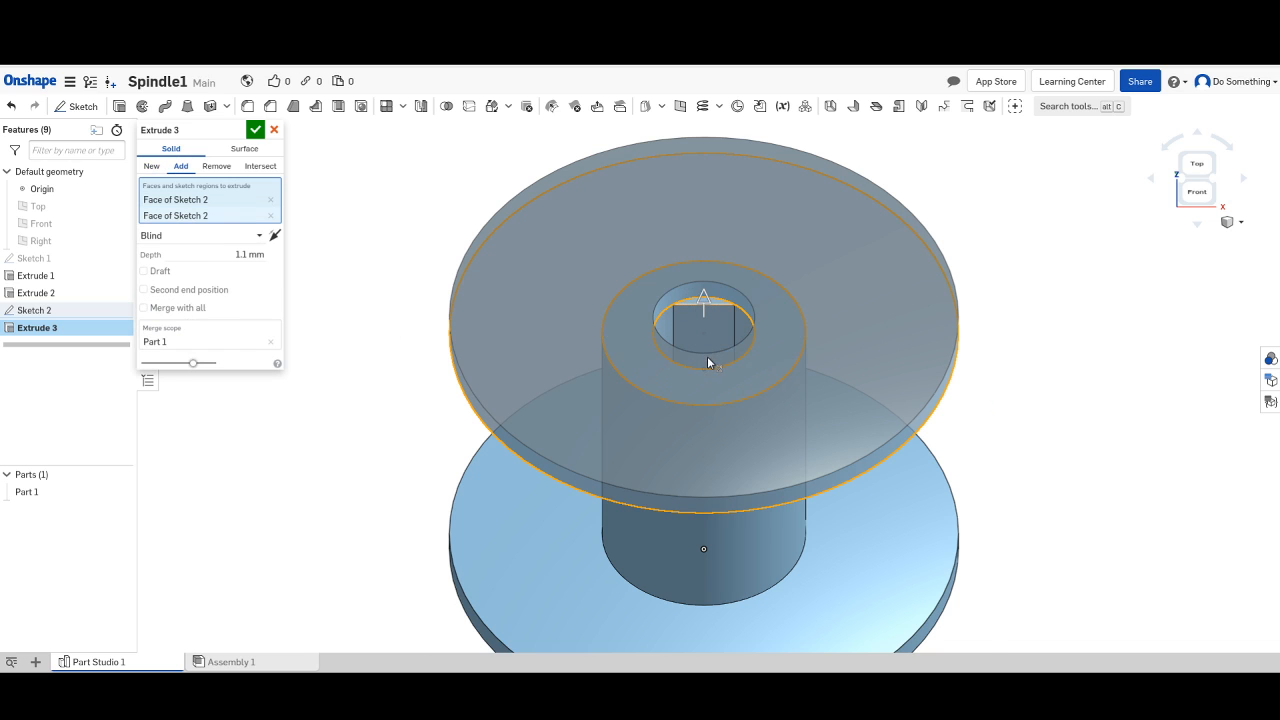
scroll(708, 350, up, 2)
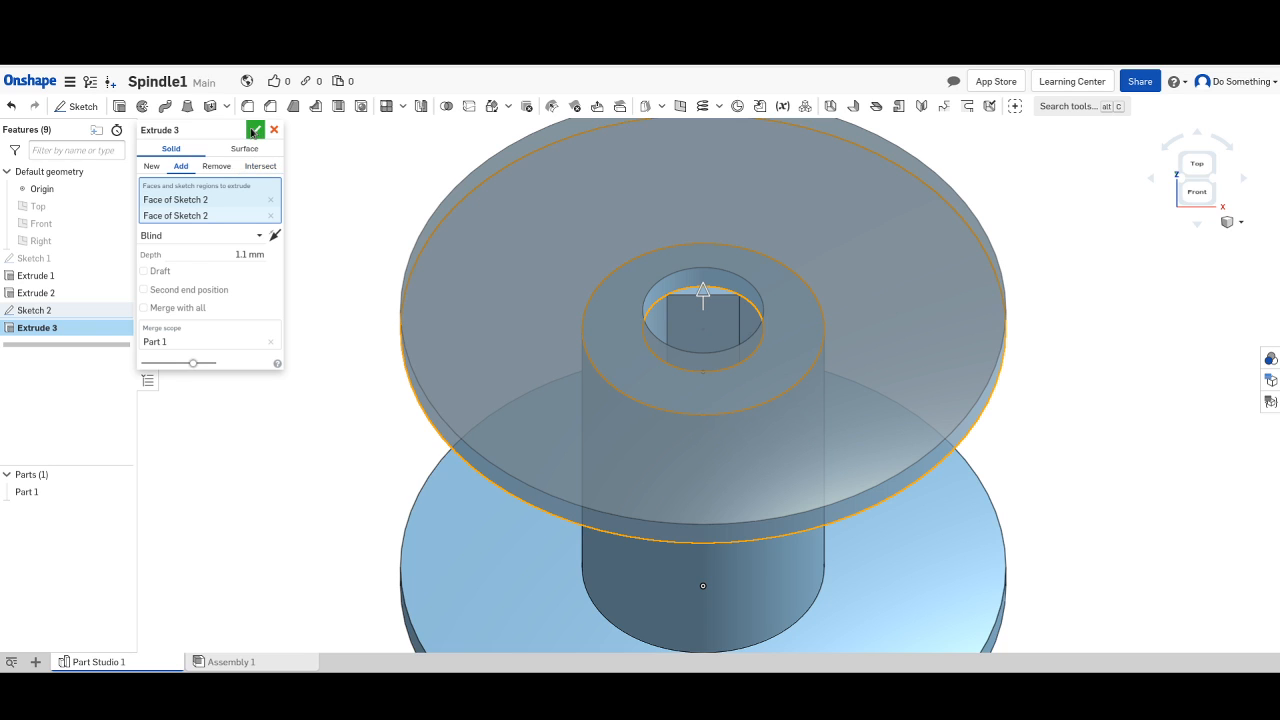
scroll(505, 366, down, 2)
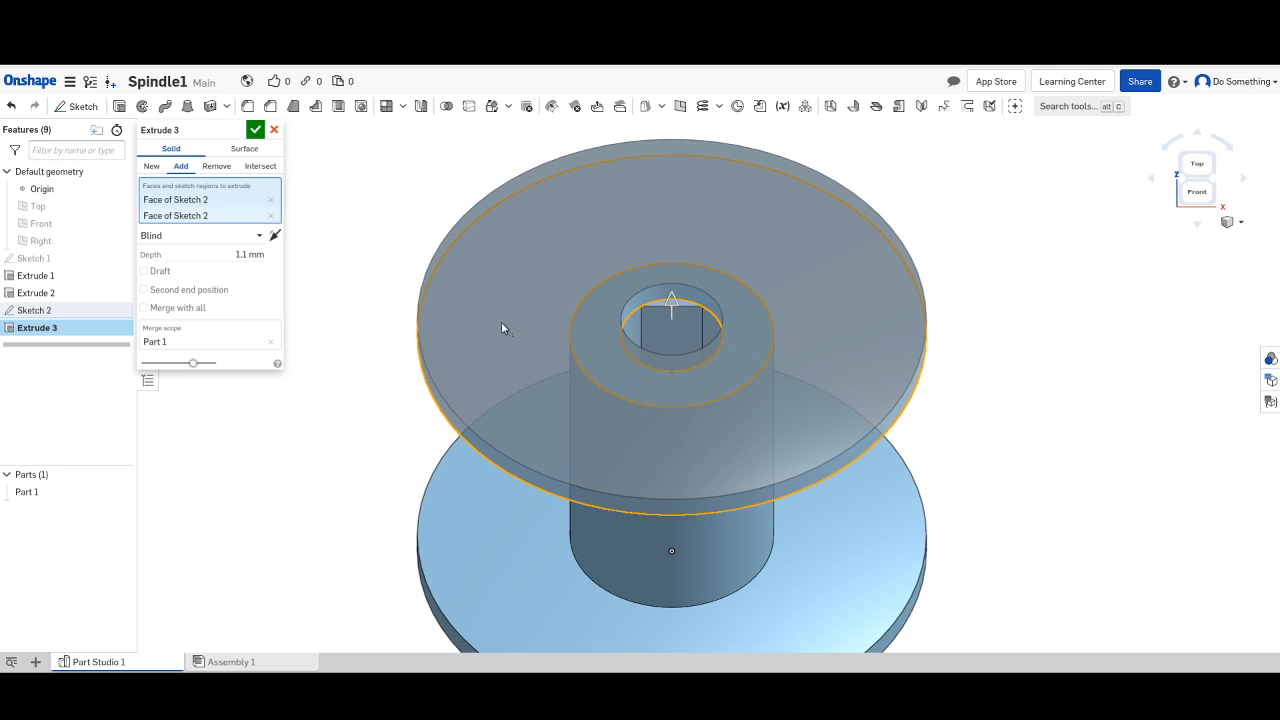
key(Return)
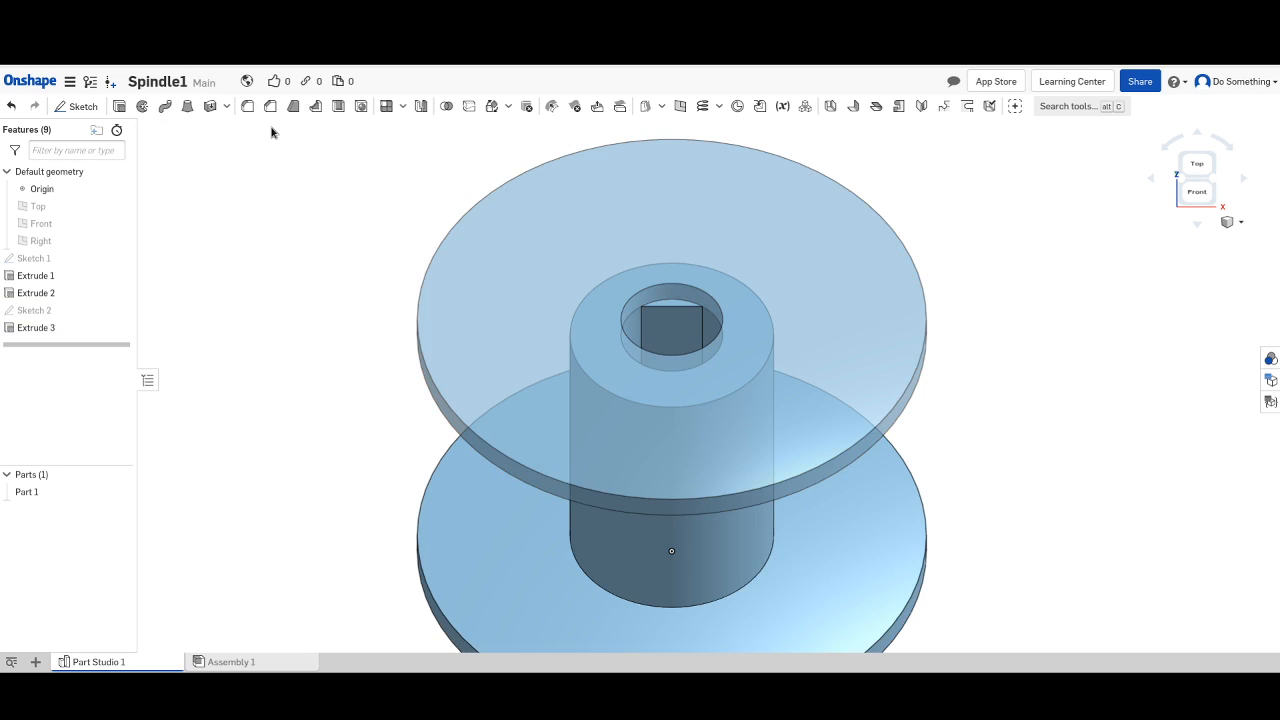
key(ctrl+z)
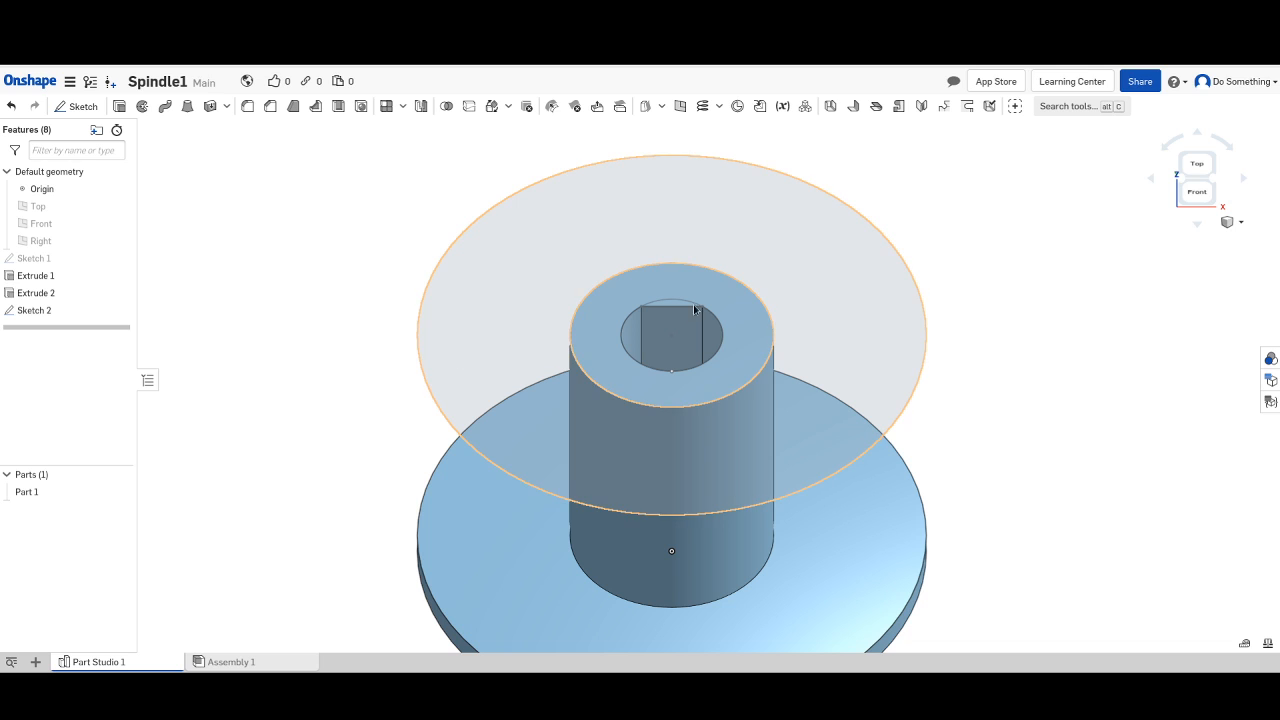
Extrude only the outer ring region of Sketch 2 by 1.1 mm as a new part.
click(524, 354)
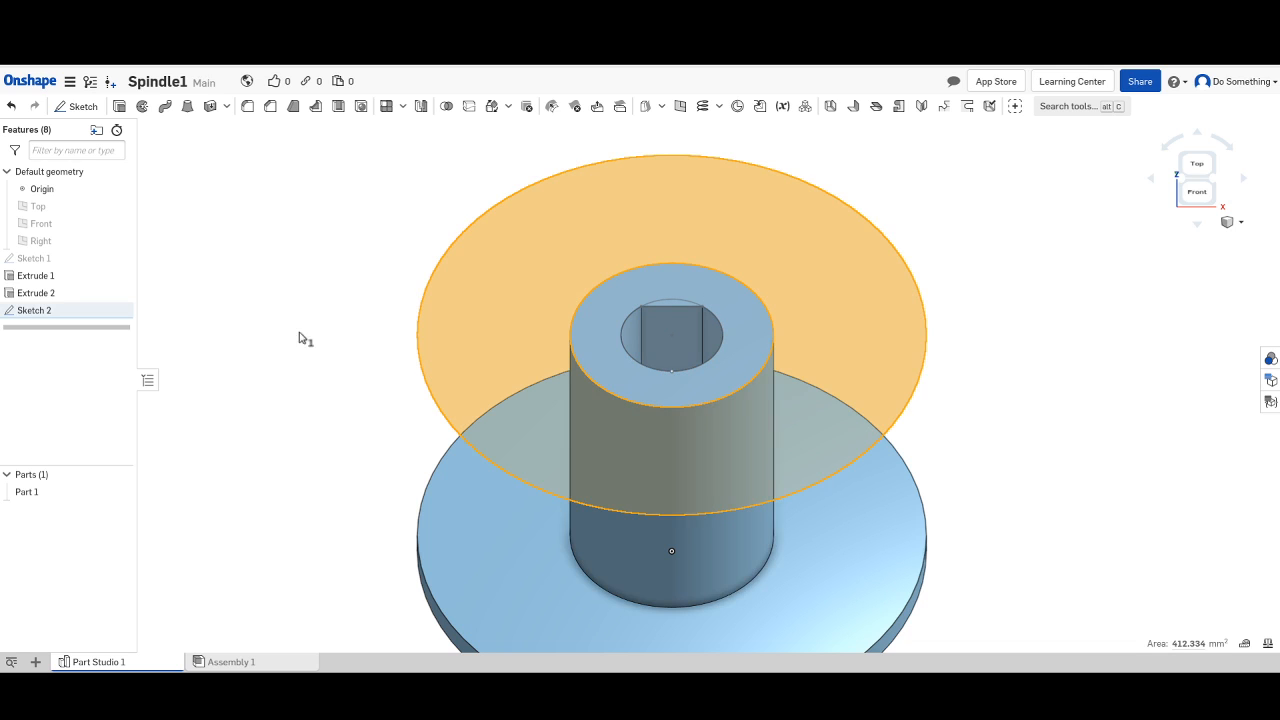
click(120, 107)
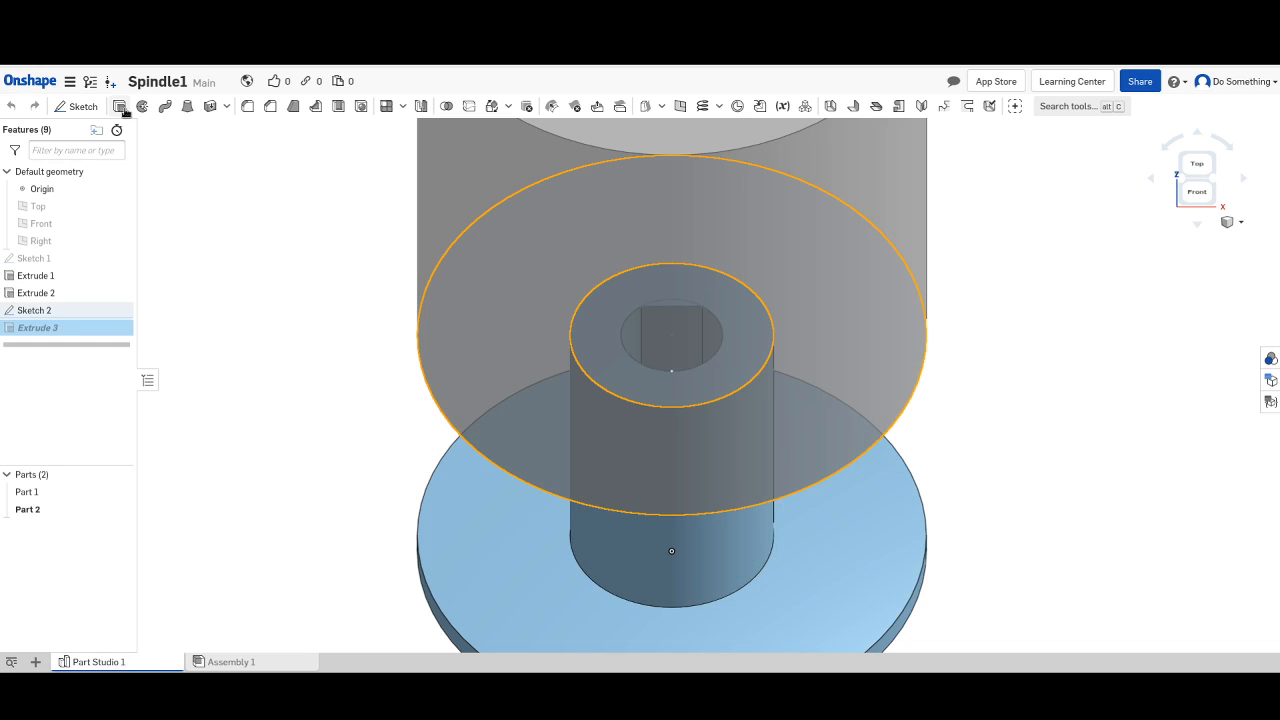
click(238, 241)
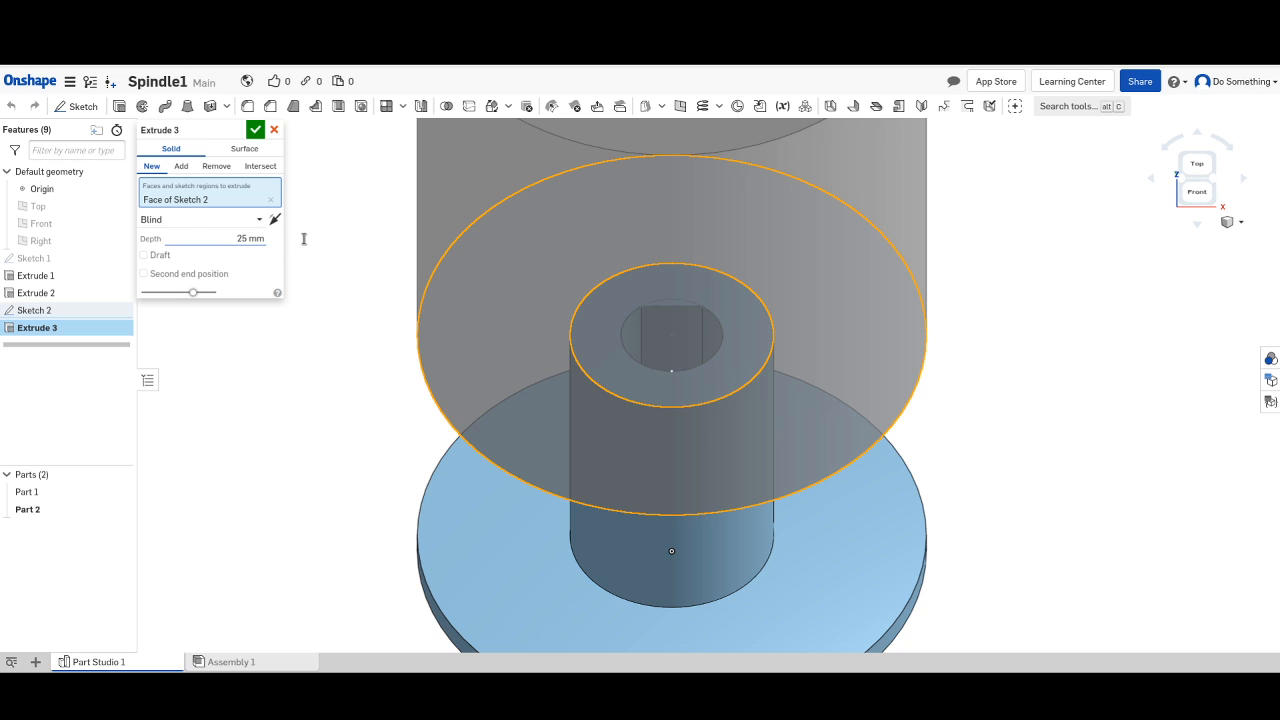
text(1.1)
click(245, 131)
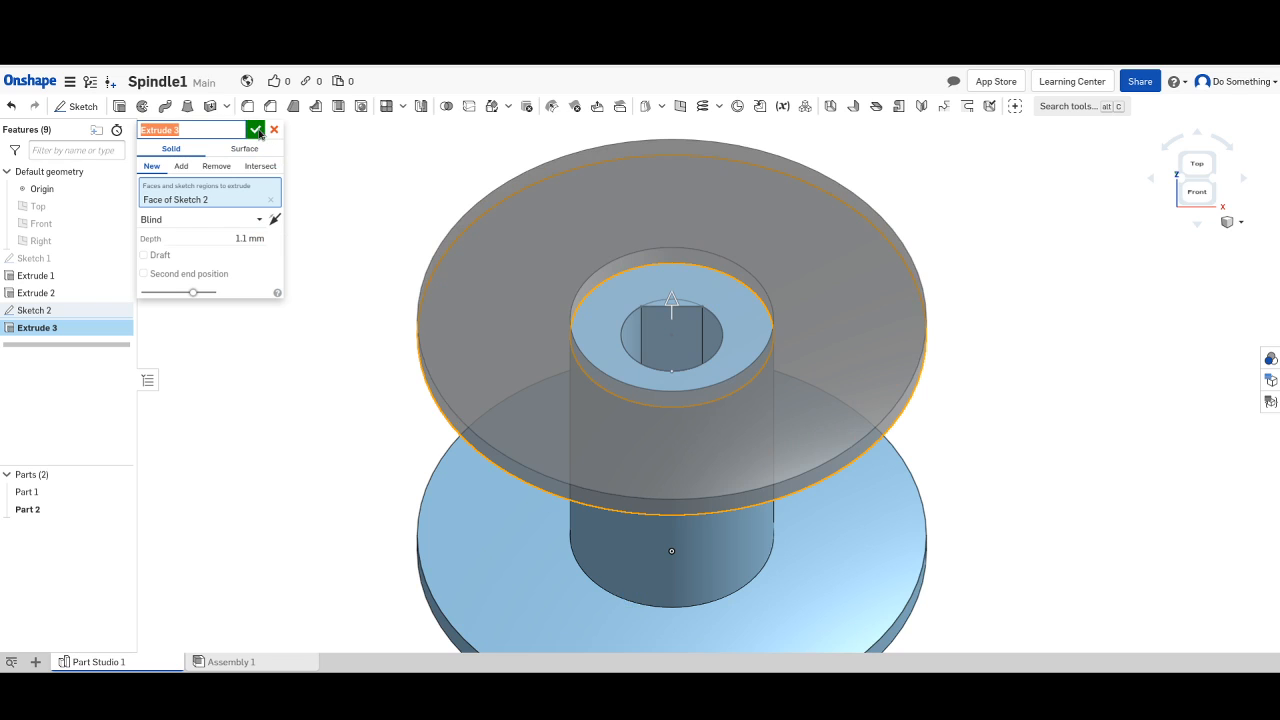
click(255, 130)
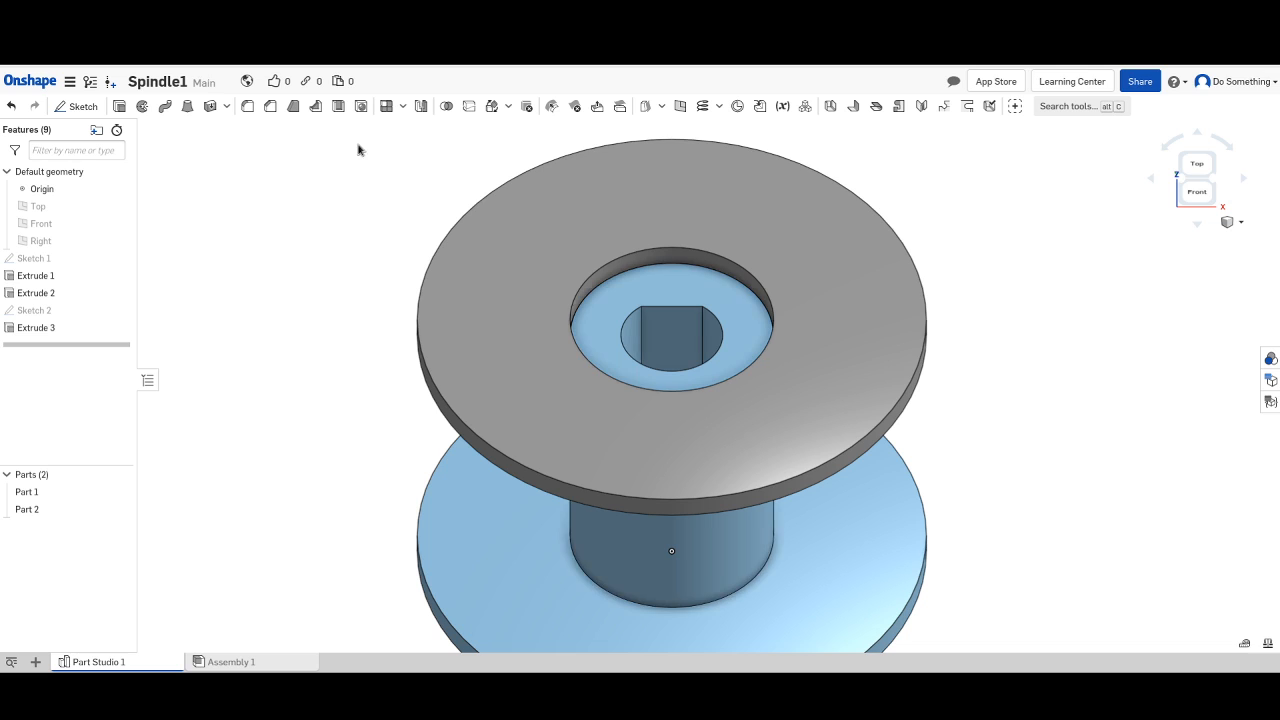
Try extruding the faces of Sketch 2 together with the hub's end face by 15 mm as new parts, and undo it.
click(630, 293)
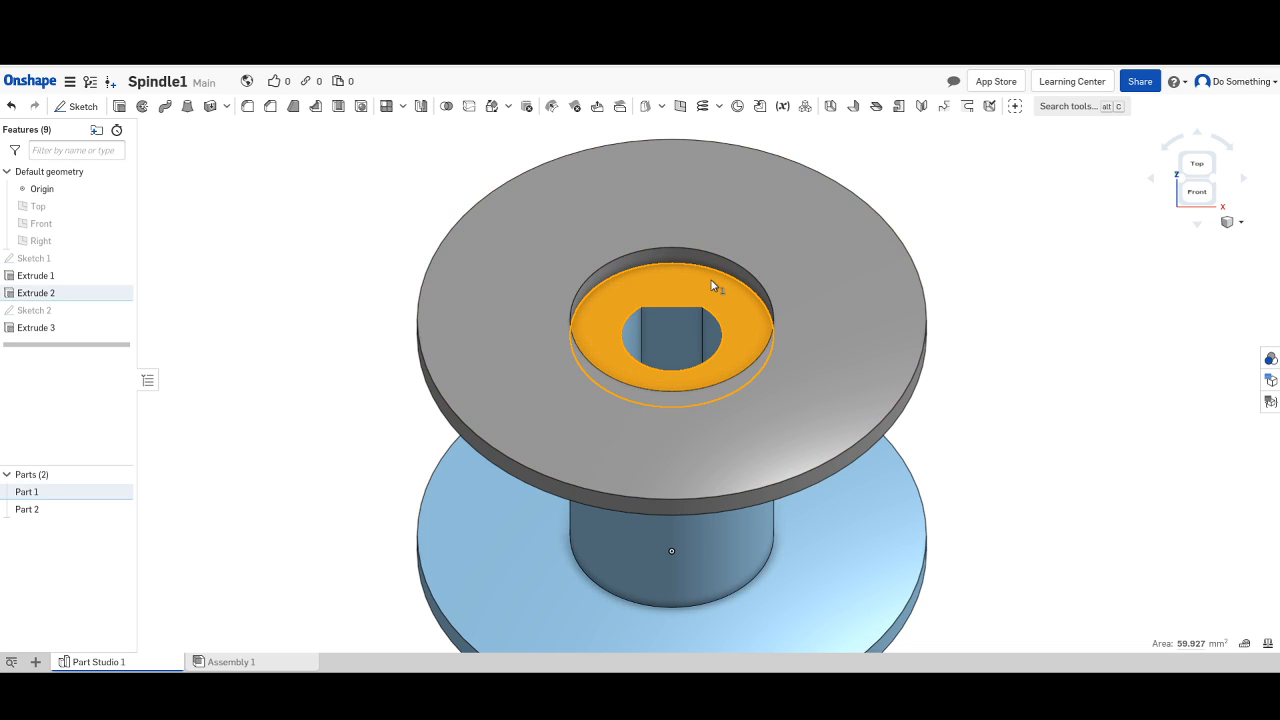
click(38, 310)
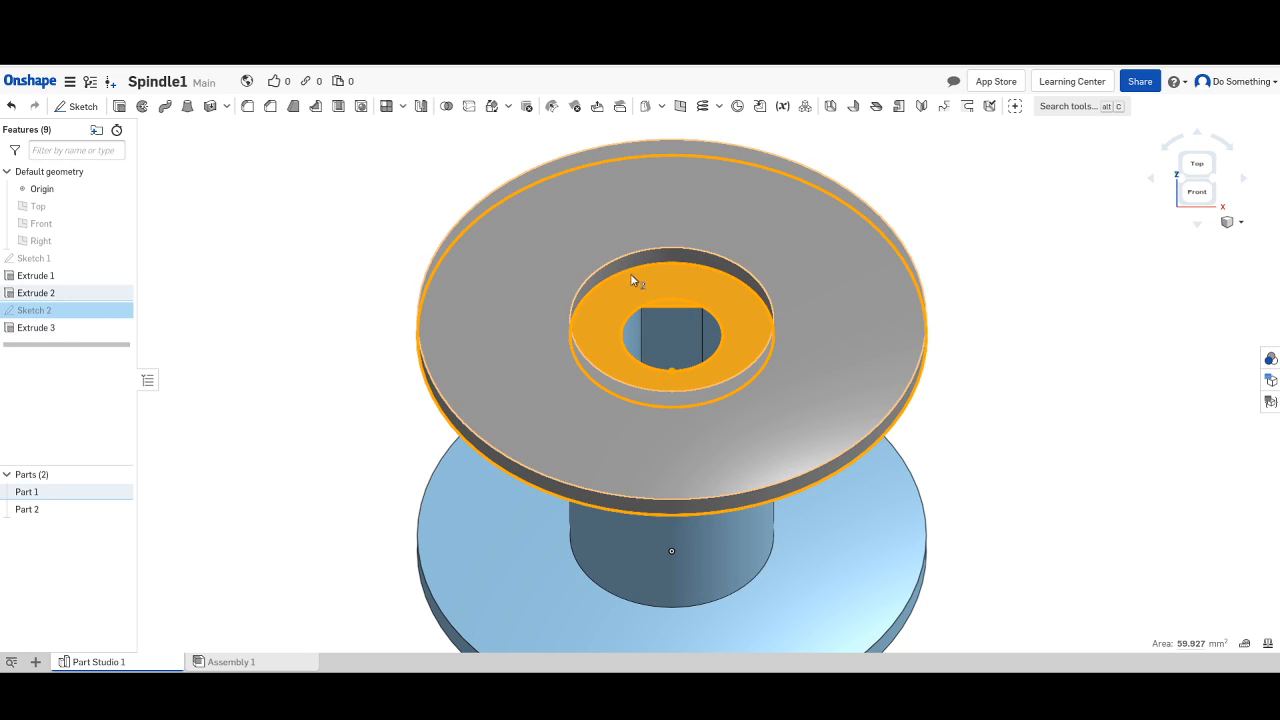
click(676, 290)
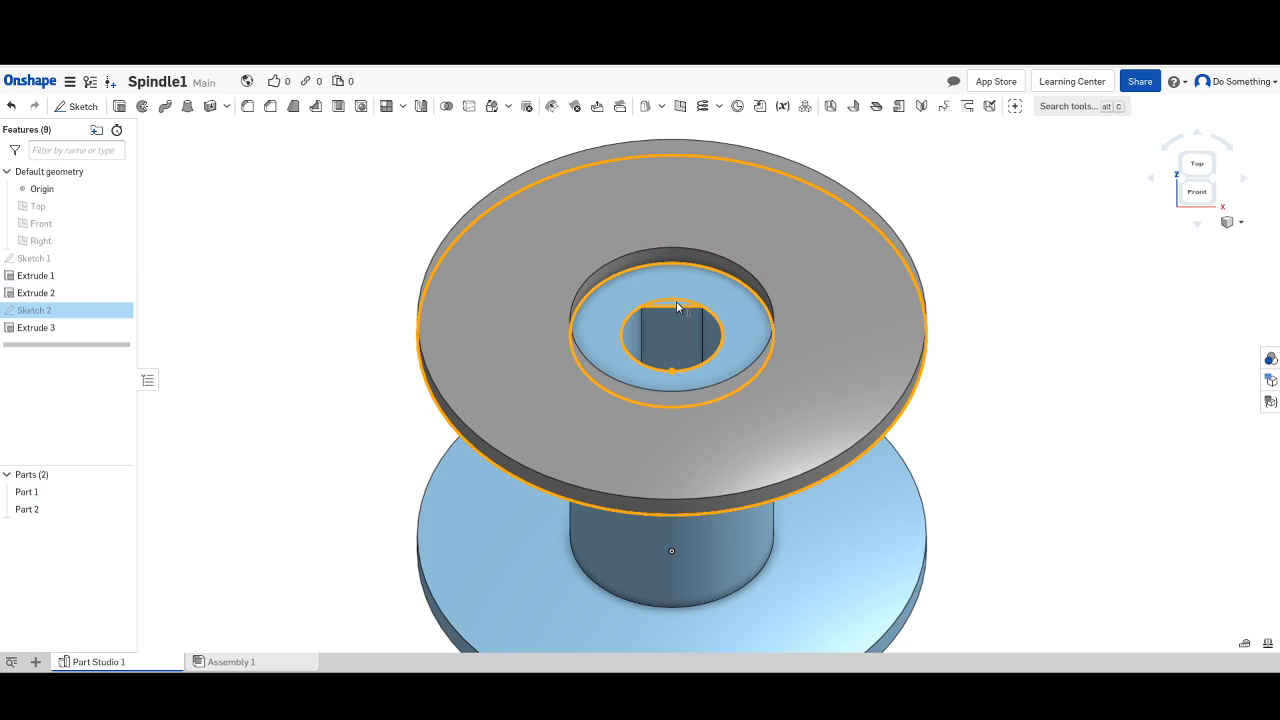
click(675, 292)
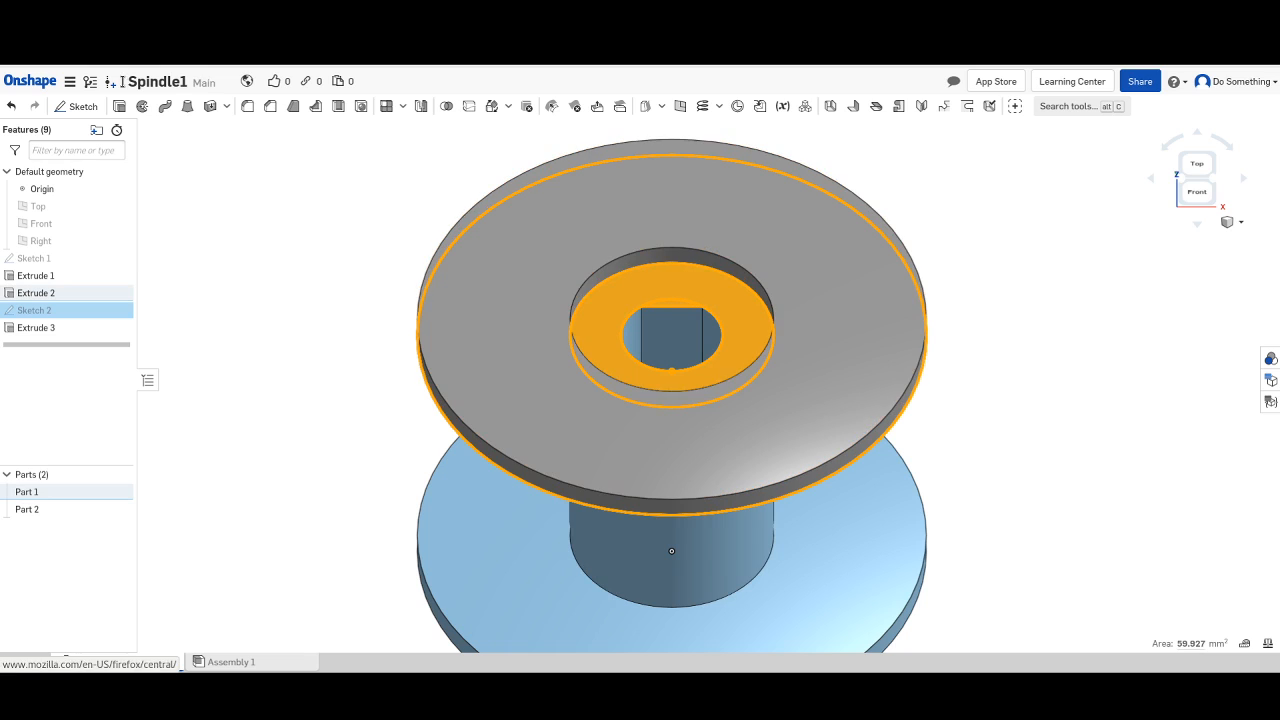
click(119, 106)
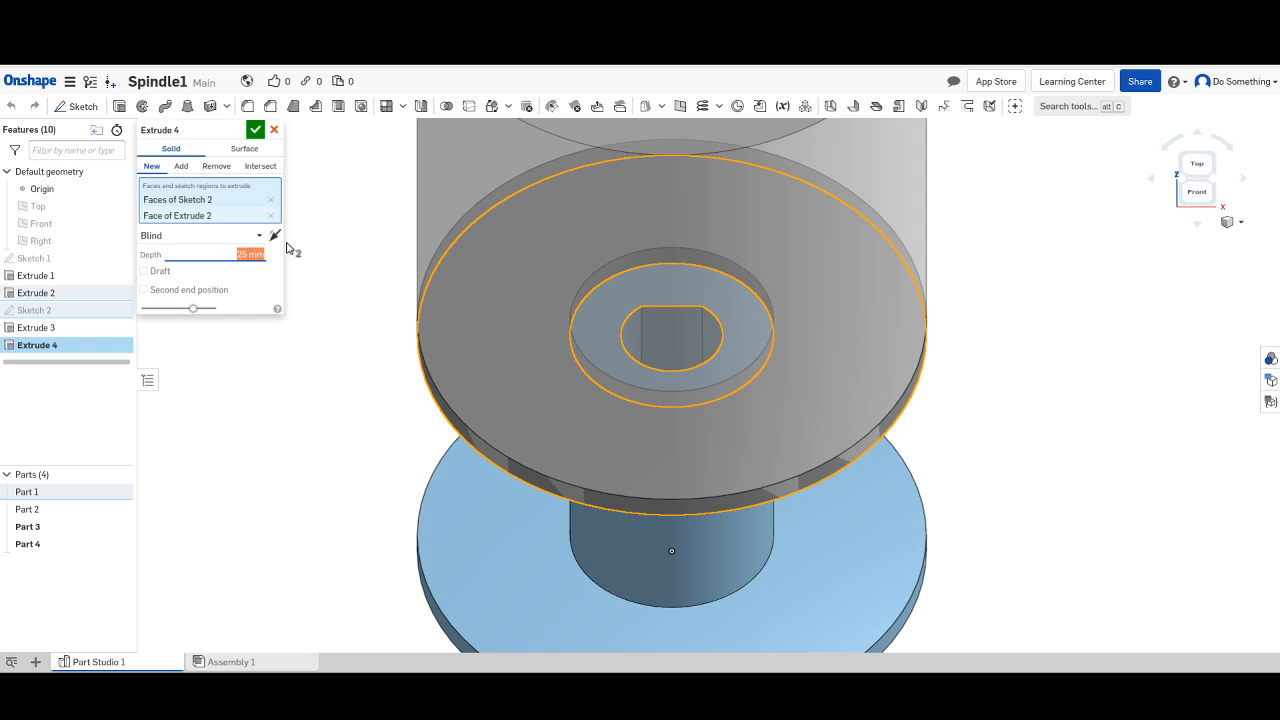
text(1.5)
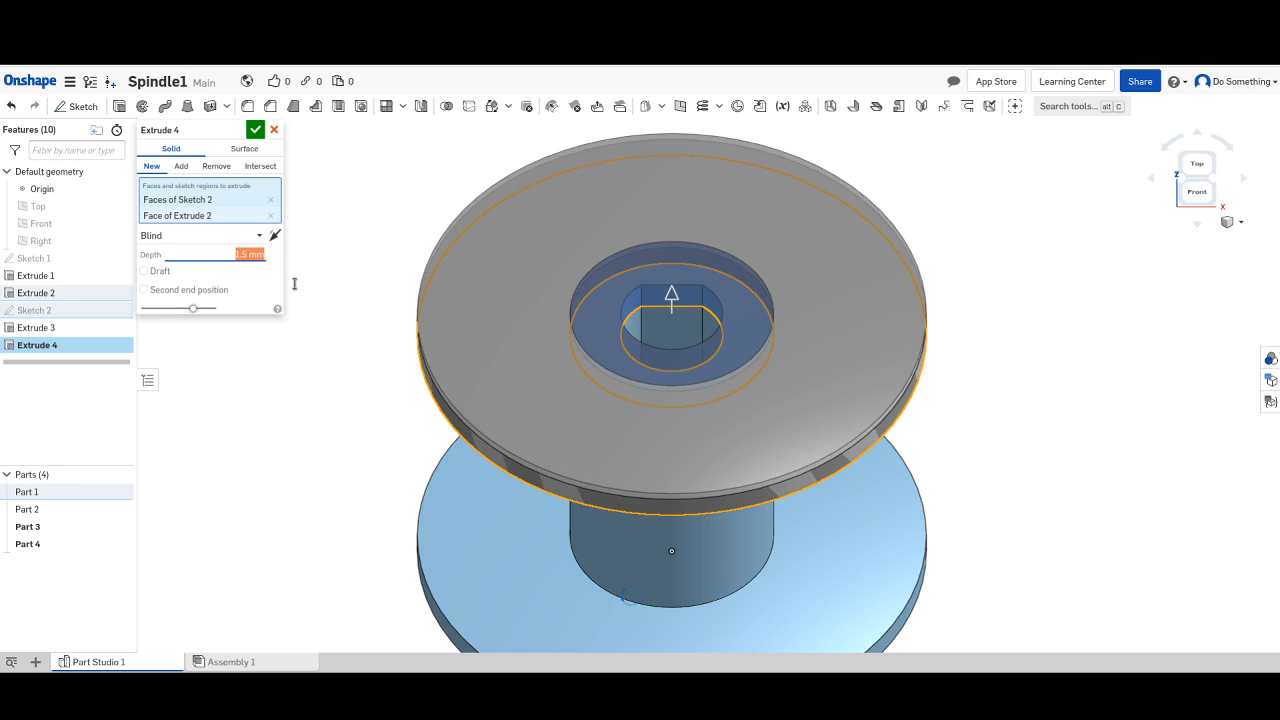
click(240, 254)
key(Return)
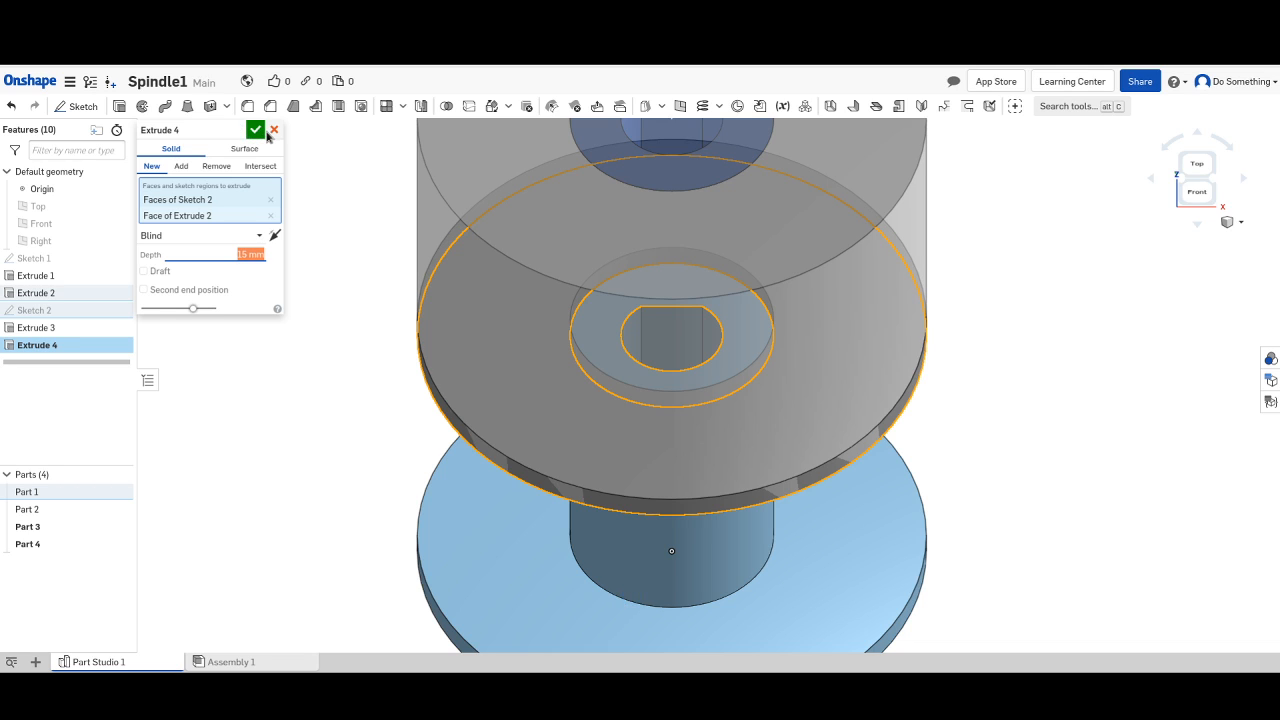
click(255, 131)
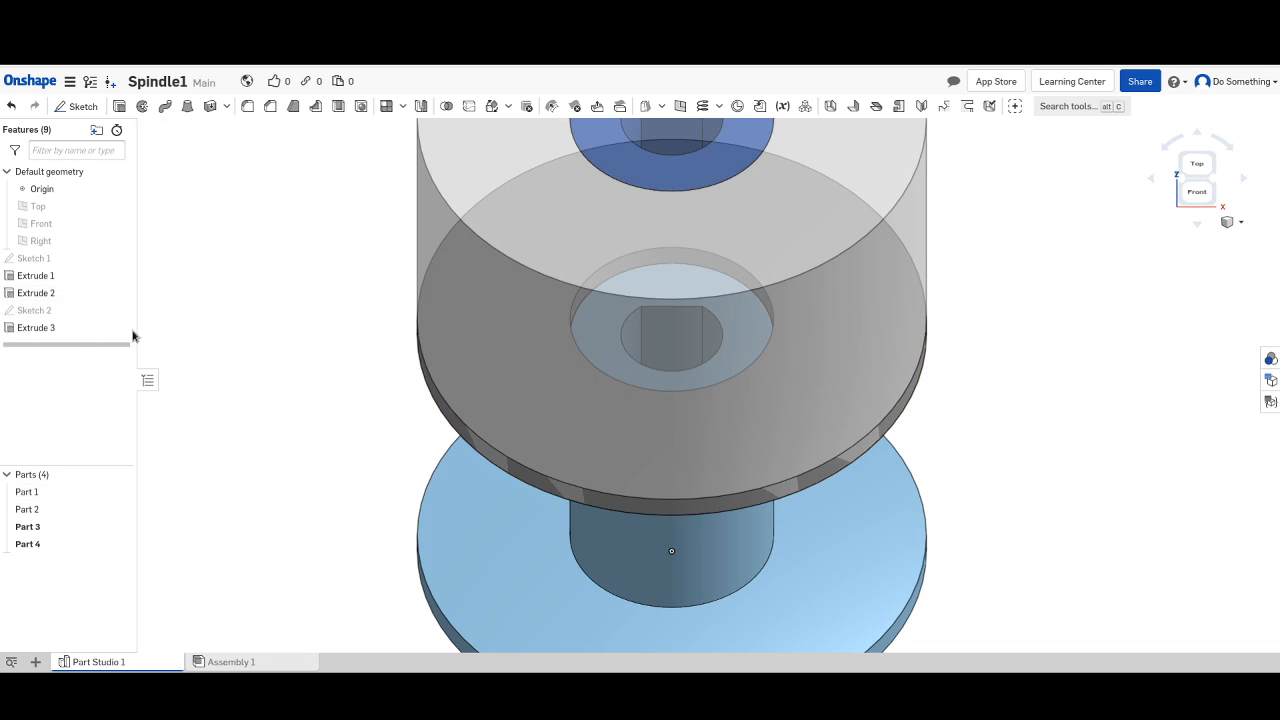
key(ctrl+z)
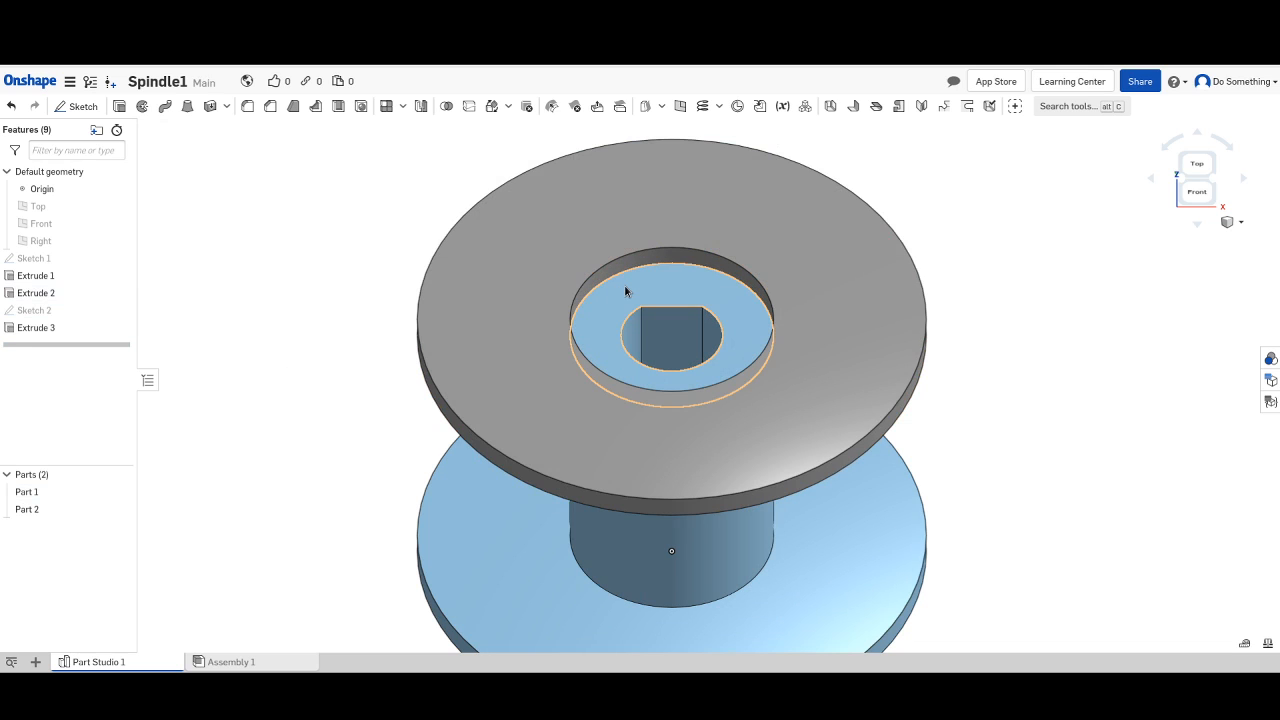
Suppress Sketch 2 and Extrude 3, and unsuppress only Sketch 2 to expose its regions on the hub.
click(38, 326)
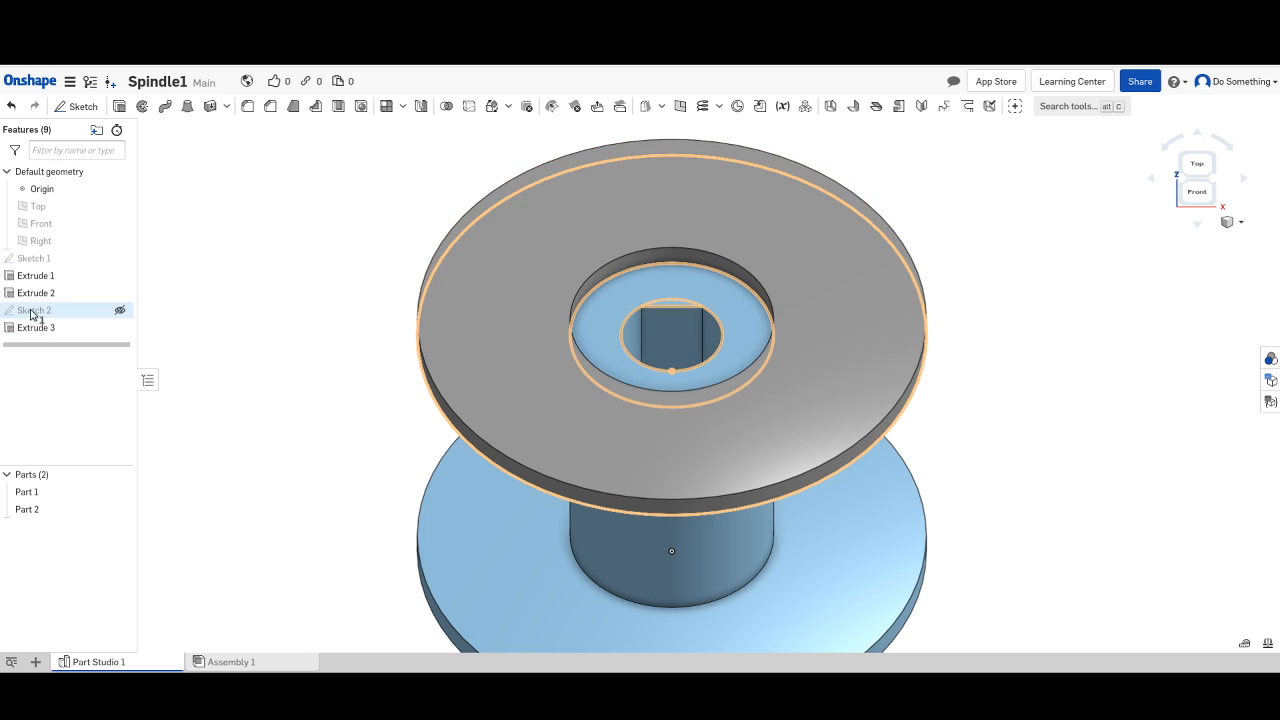
click(34, 311)
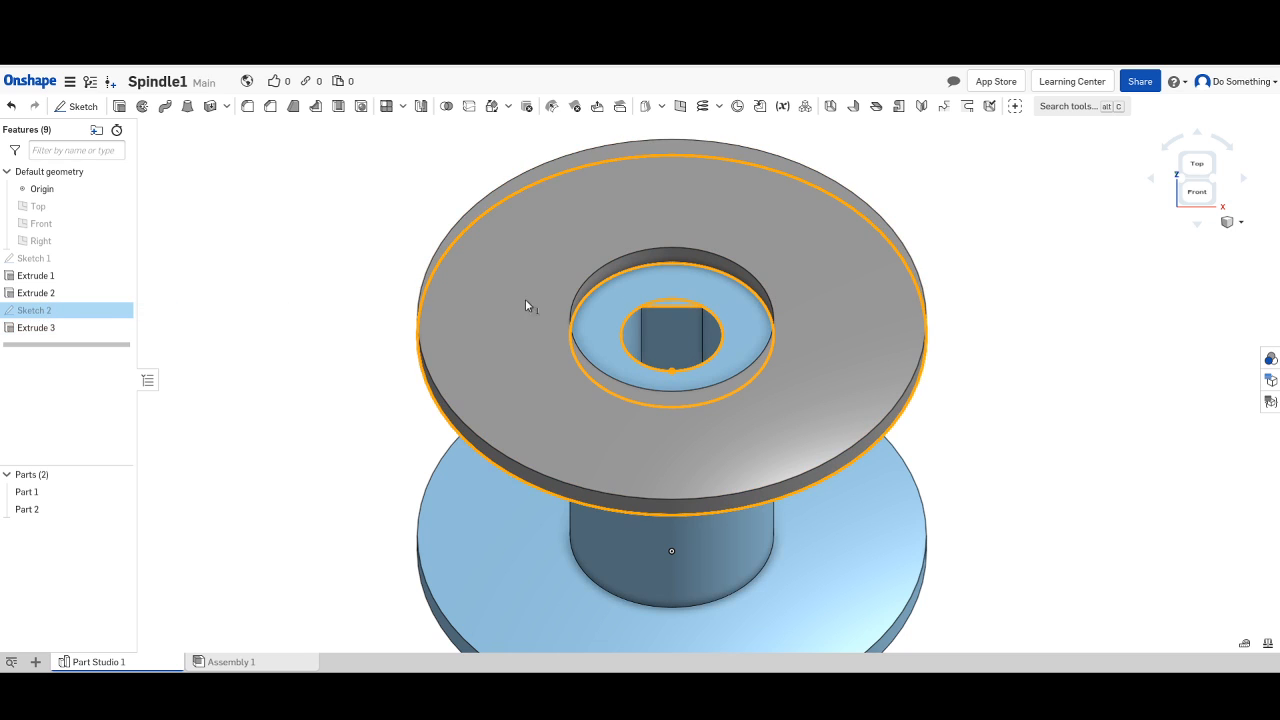
right_click(90, 330)
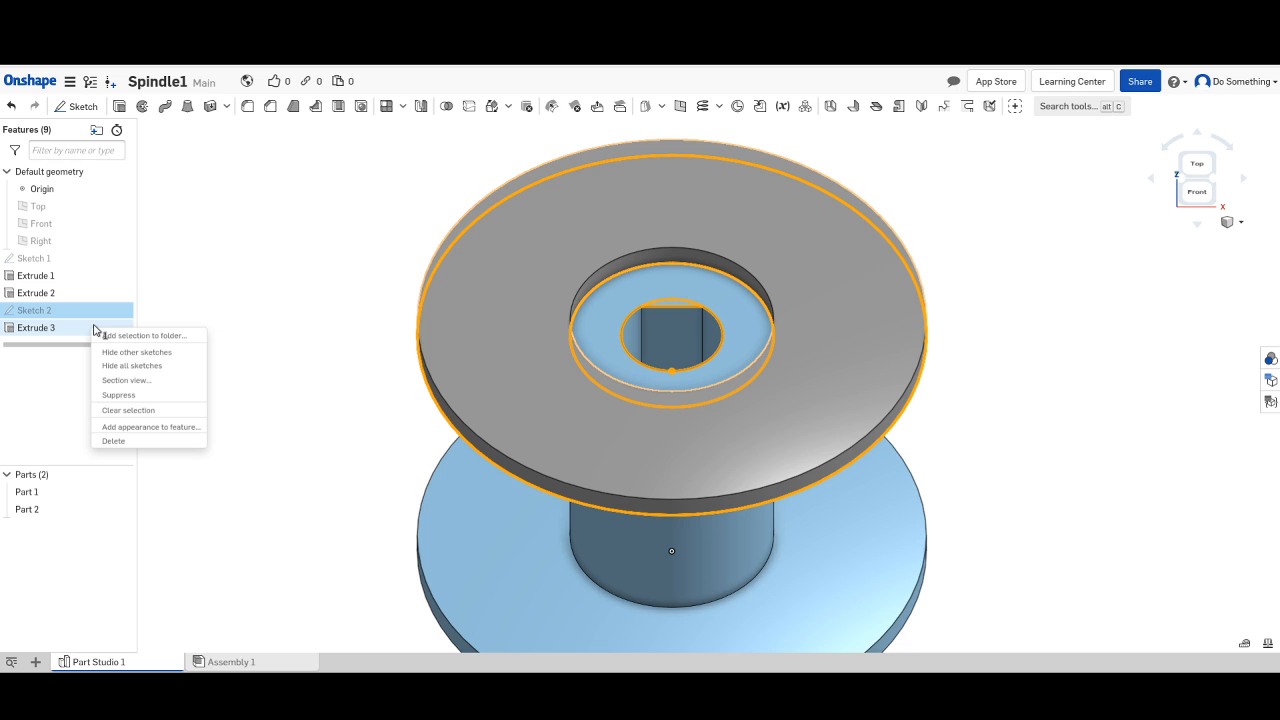
click(122, 405)
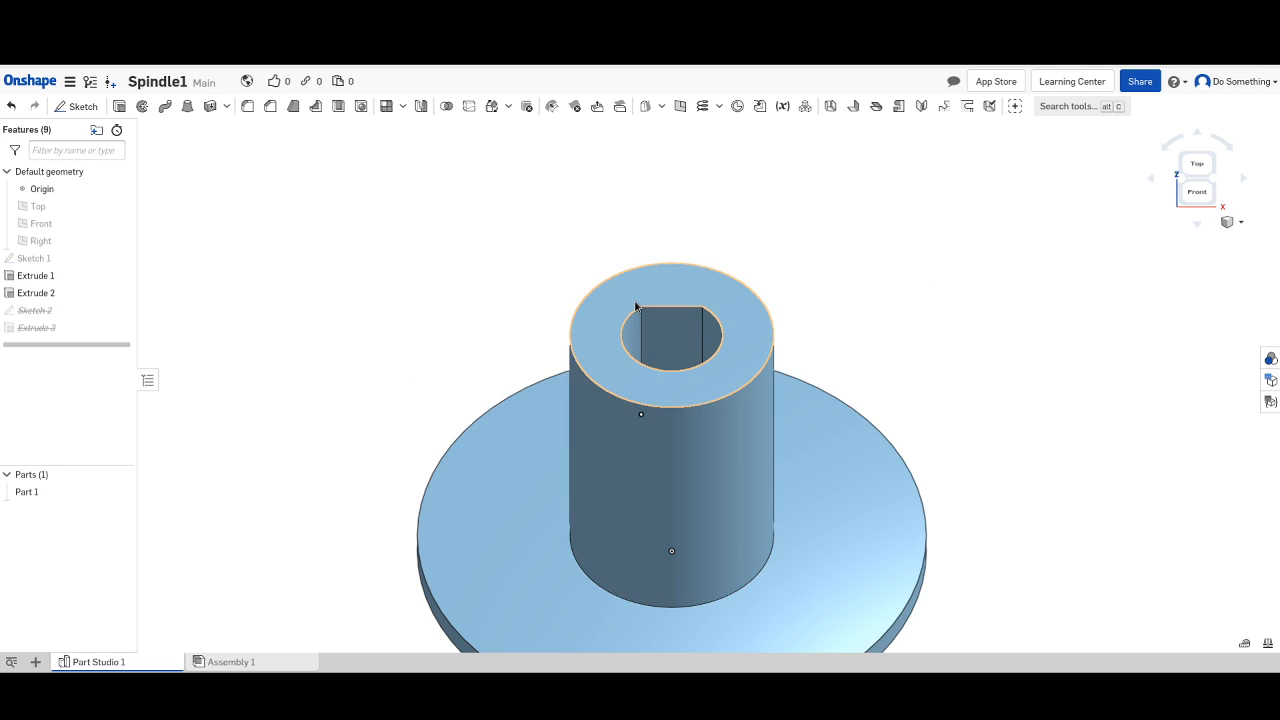
right_click(67, 318)
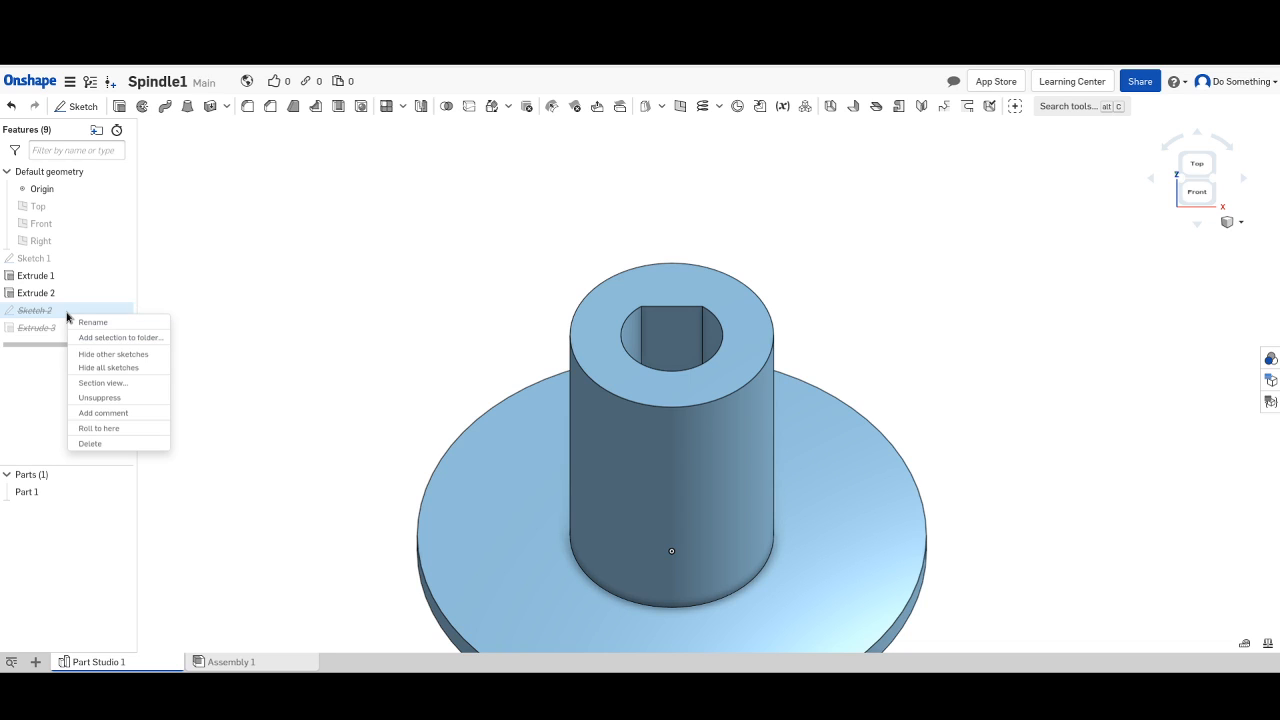
click(100, 399)
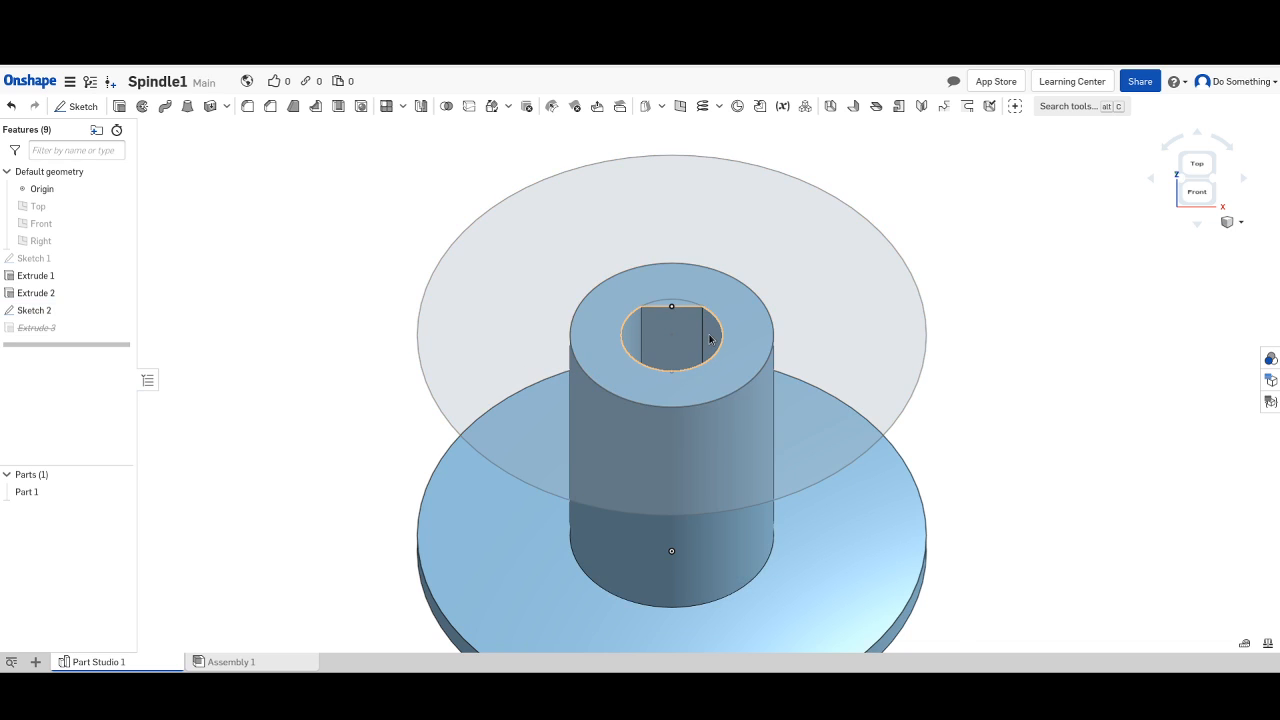
Extrude the hub ring and the small flat-side segment of the bore in Sketch 2 by 15 mm as an addition to Part 1.
scroll(710, 340, up, 2)
scroll(711, 340, up, 2)
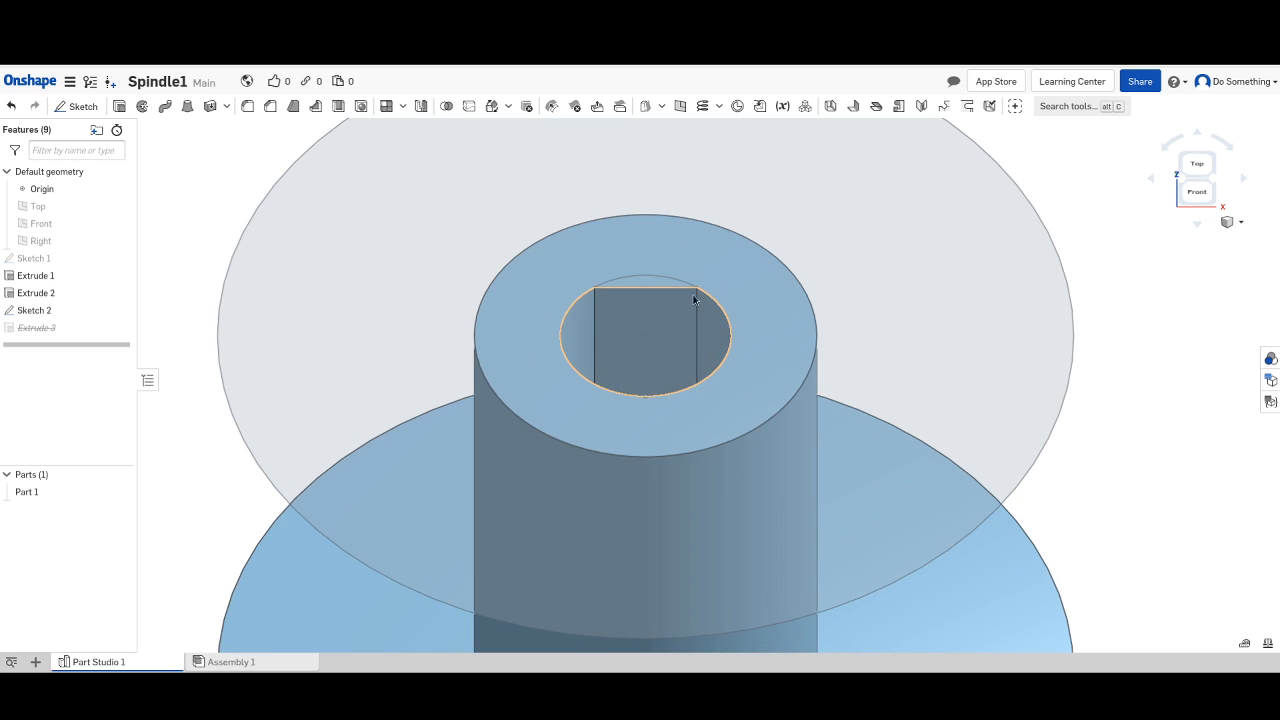
click(625, 251)
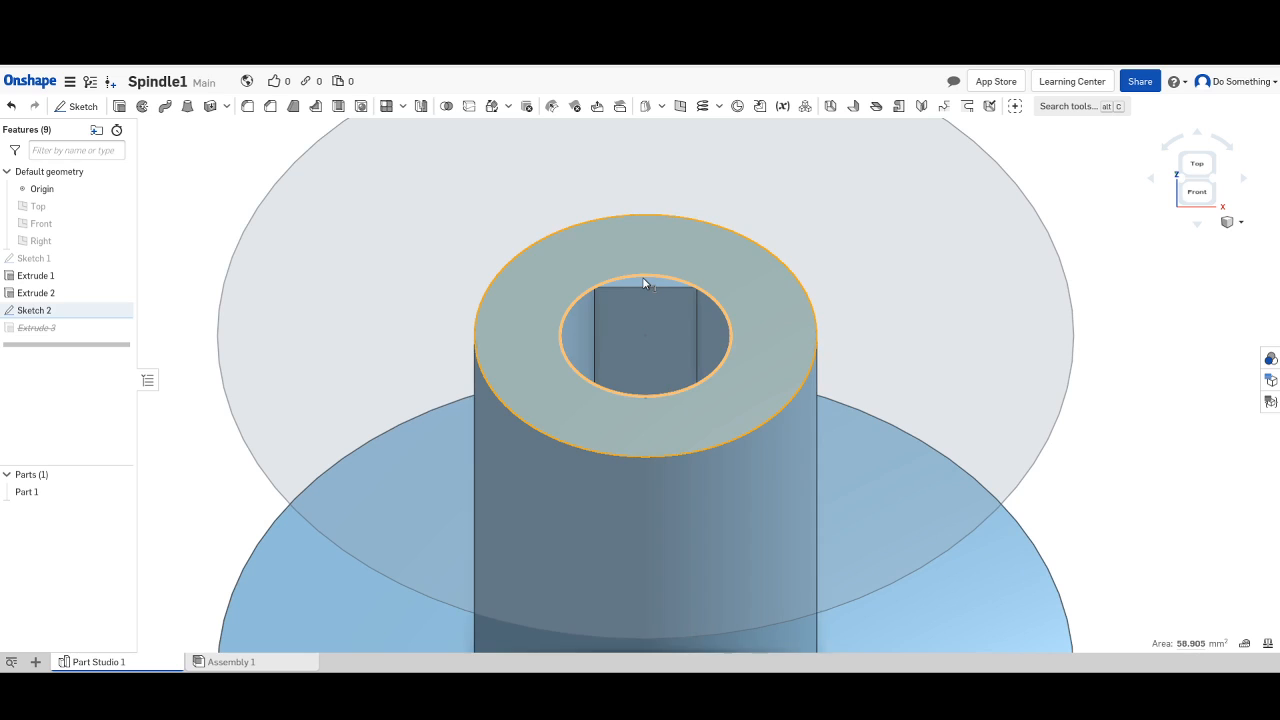
click(645, 280)
scroll(648, 283, up, 2)
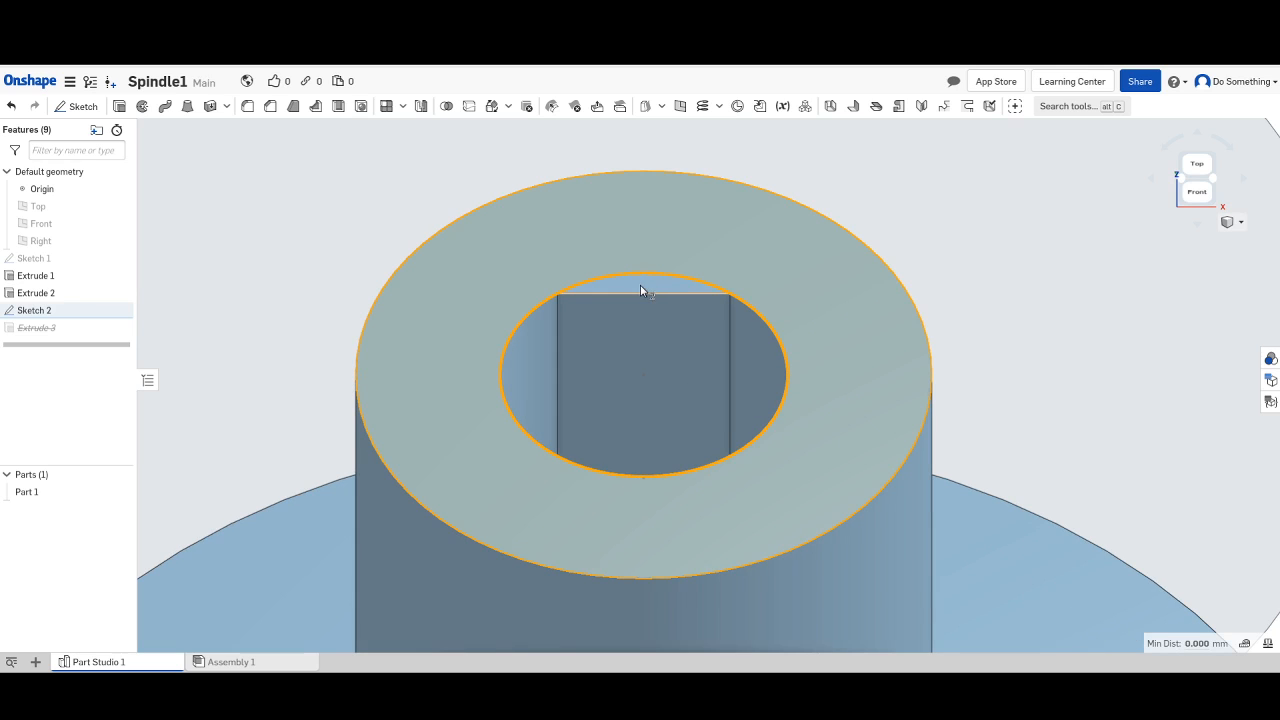
click(637, 287)
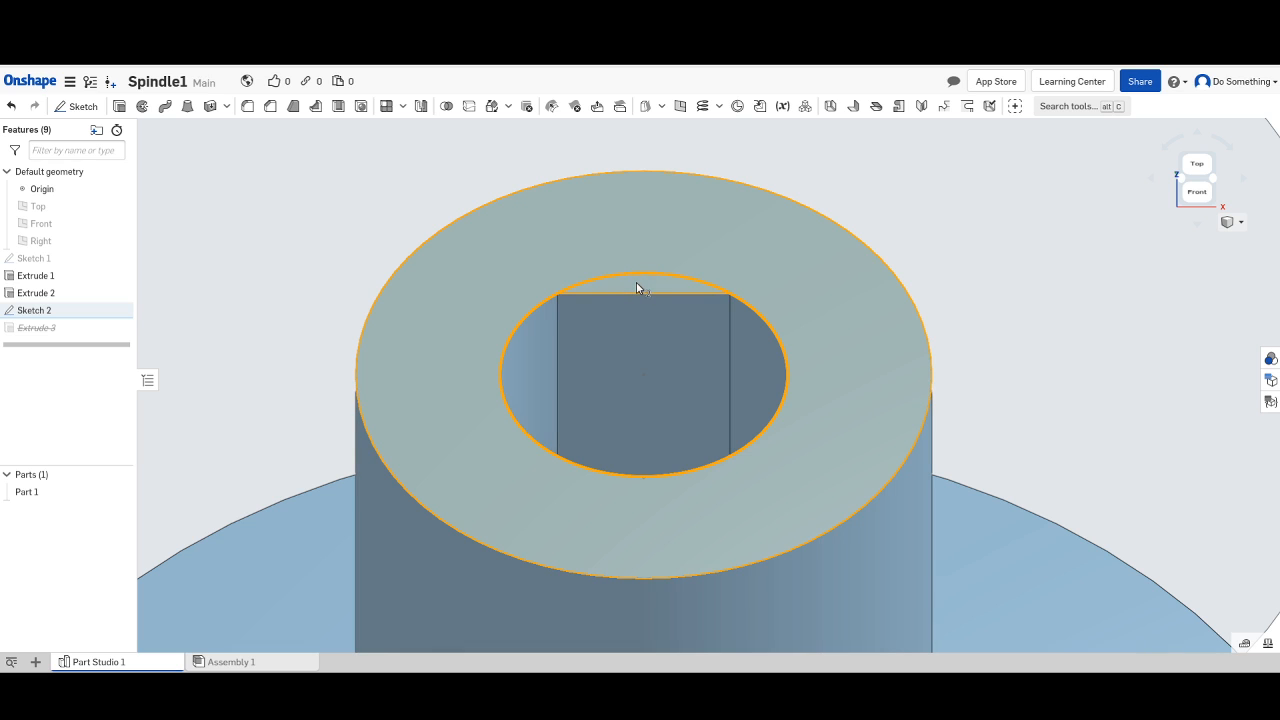
scroll(636, 288, down, 4)
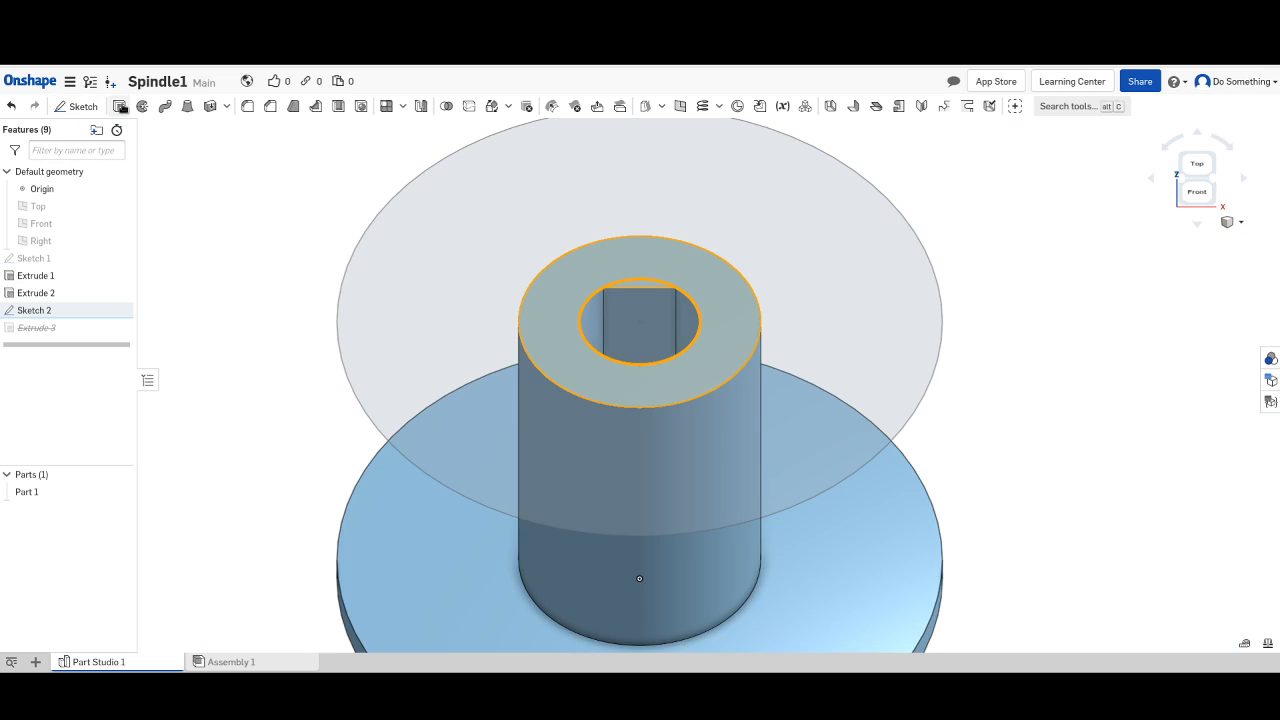
click(121, 107)
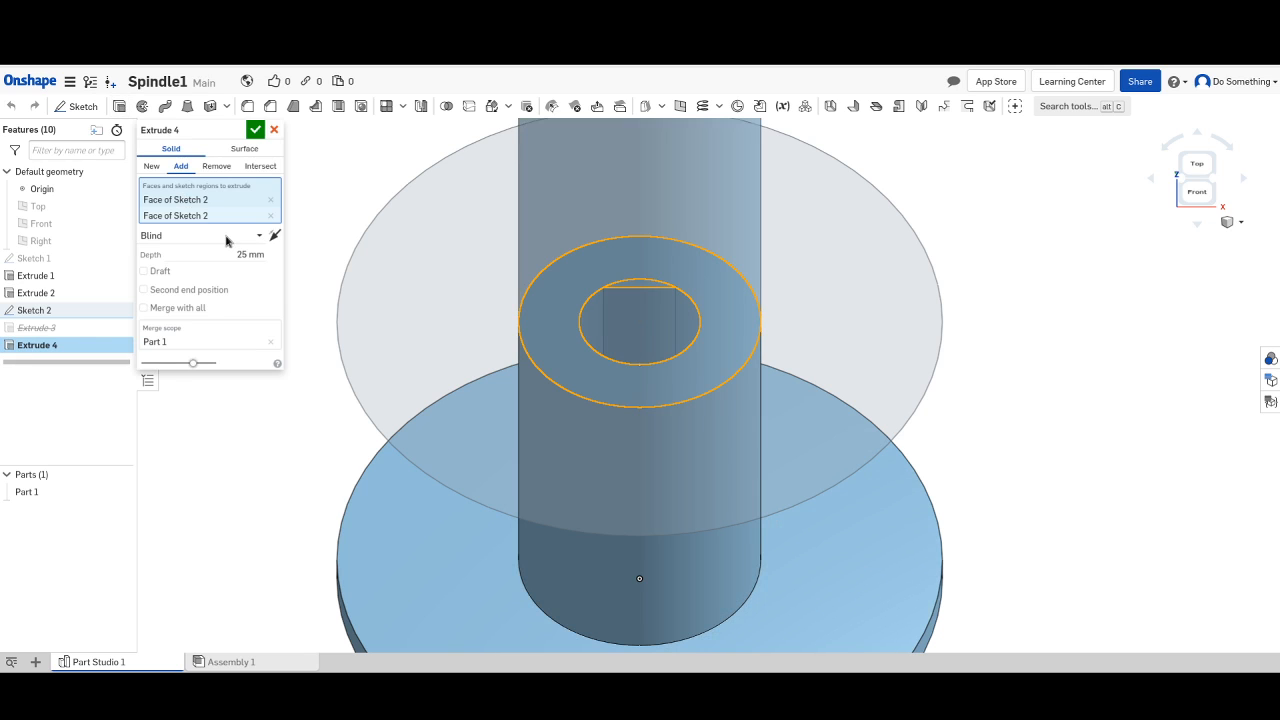
click(238, 253)
text(15)
key(Return)
click(251, 133)
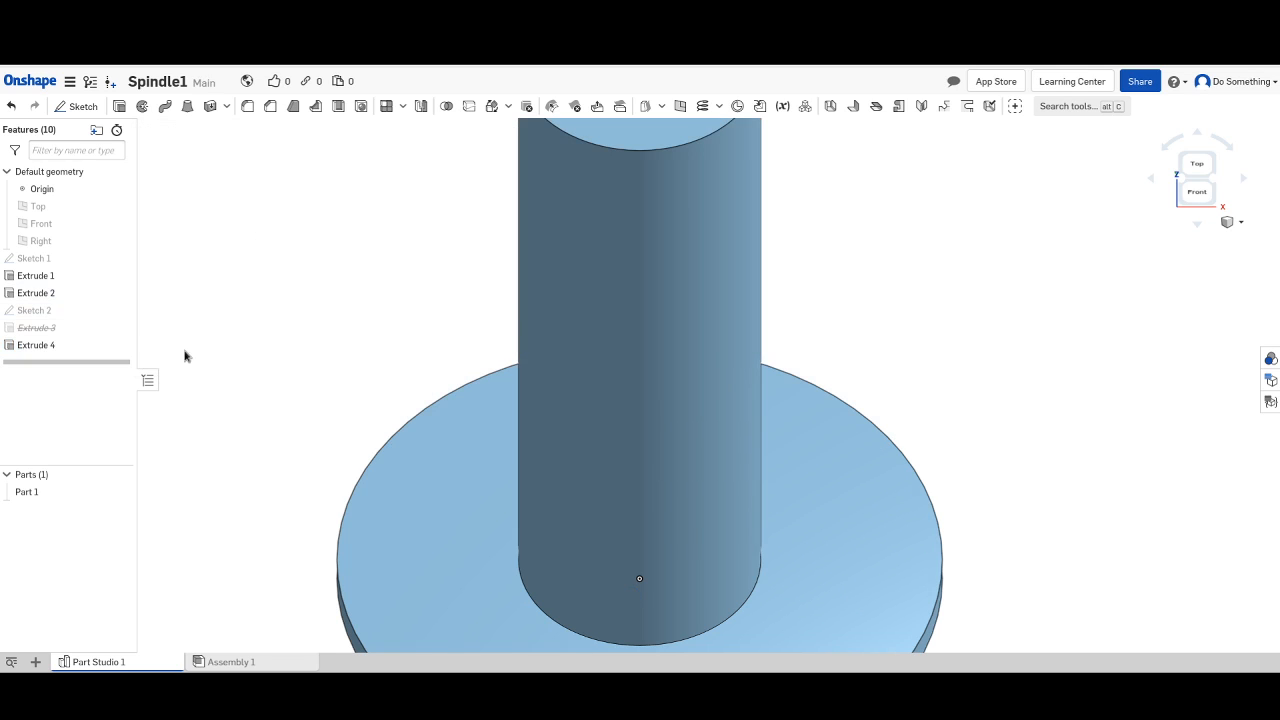
Unsuppress Extrude 3 to bring back the second flange around the extended hub.
right_click(58, 332)
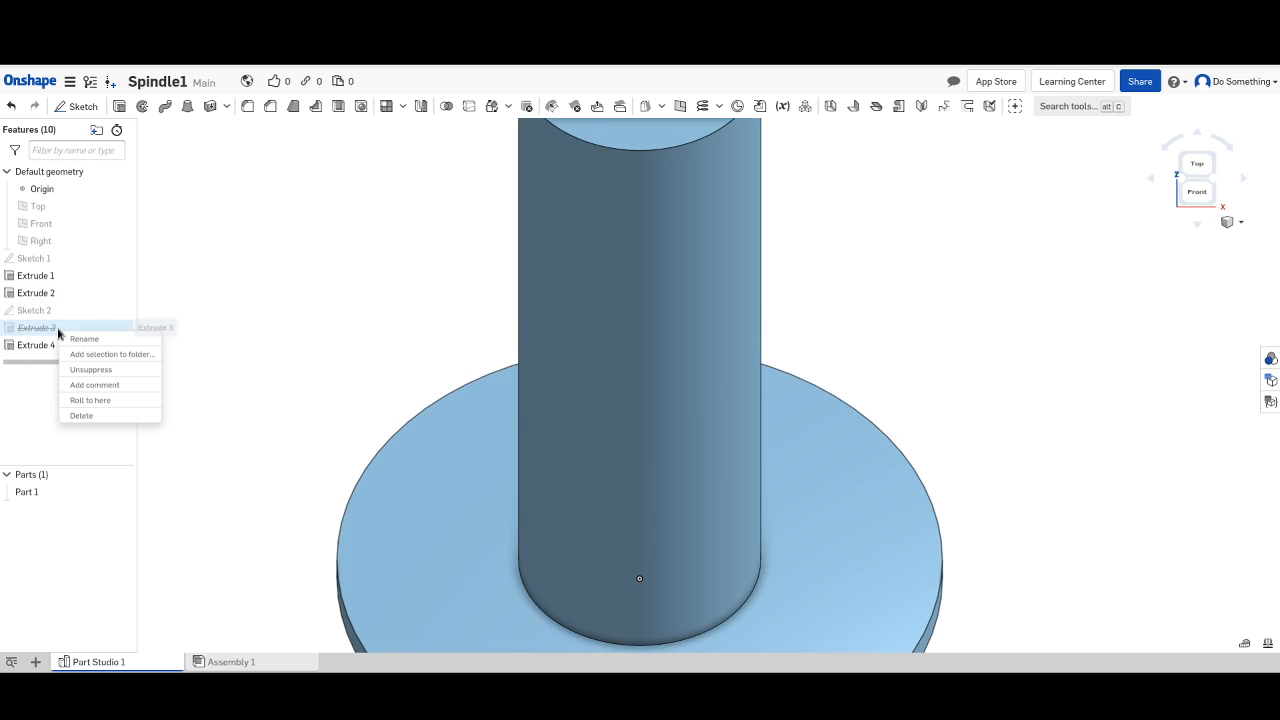
click(88, 370)
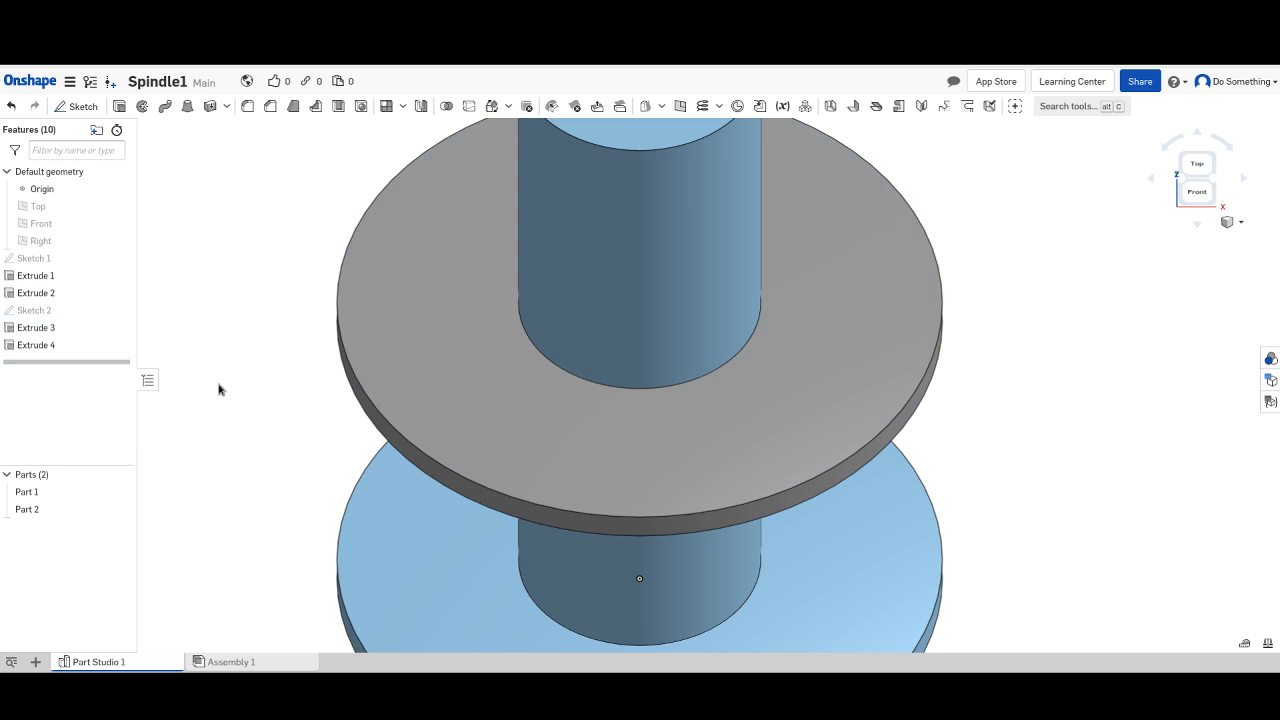
scroll(929, 306, down, 4)
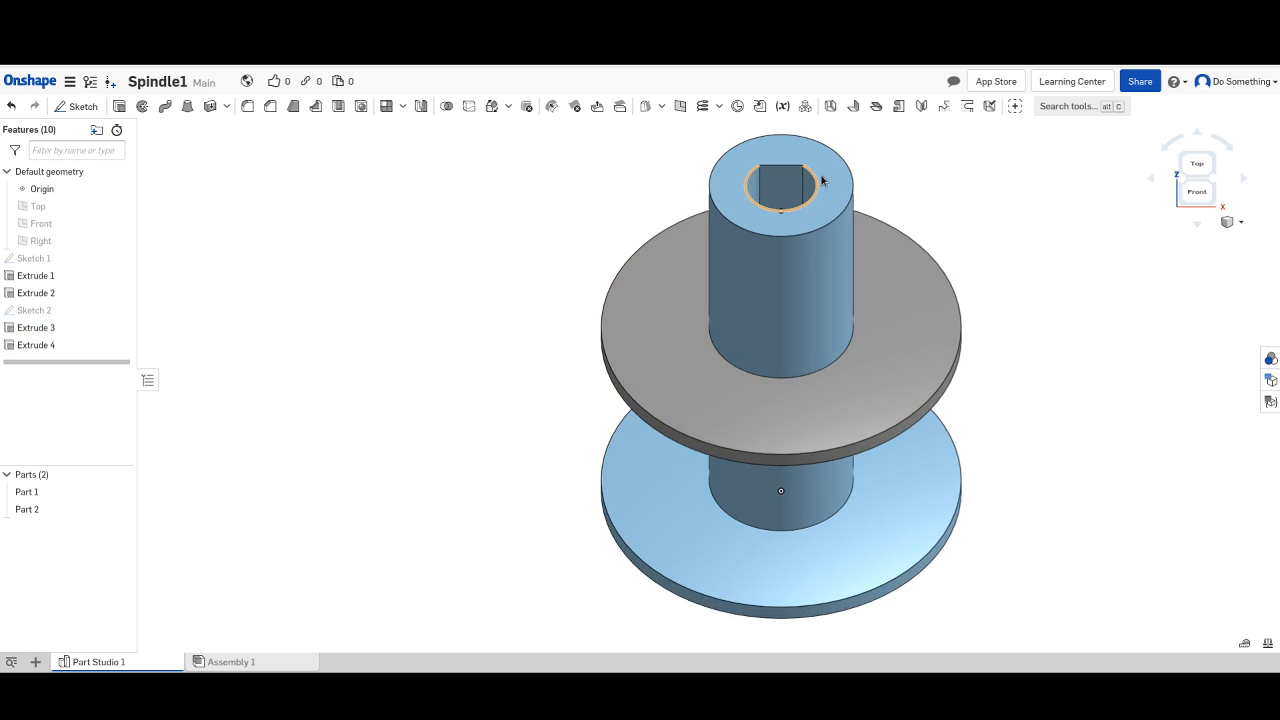
Examine the extended hub, its bore and both flanges from near and far.
scroll(826, 180, up, 3)
scroll(840, 170, down, 3)
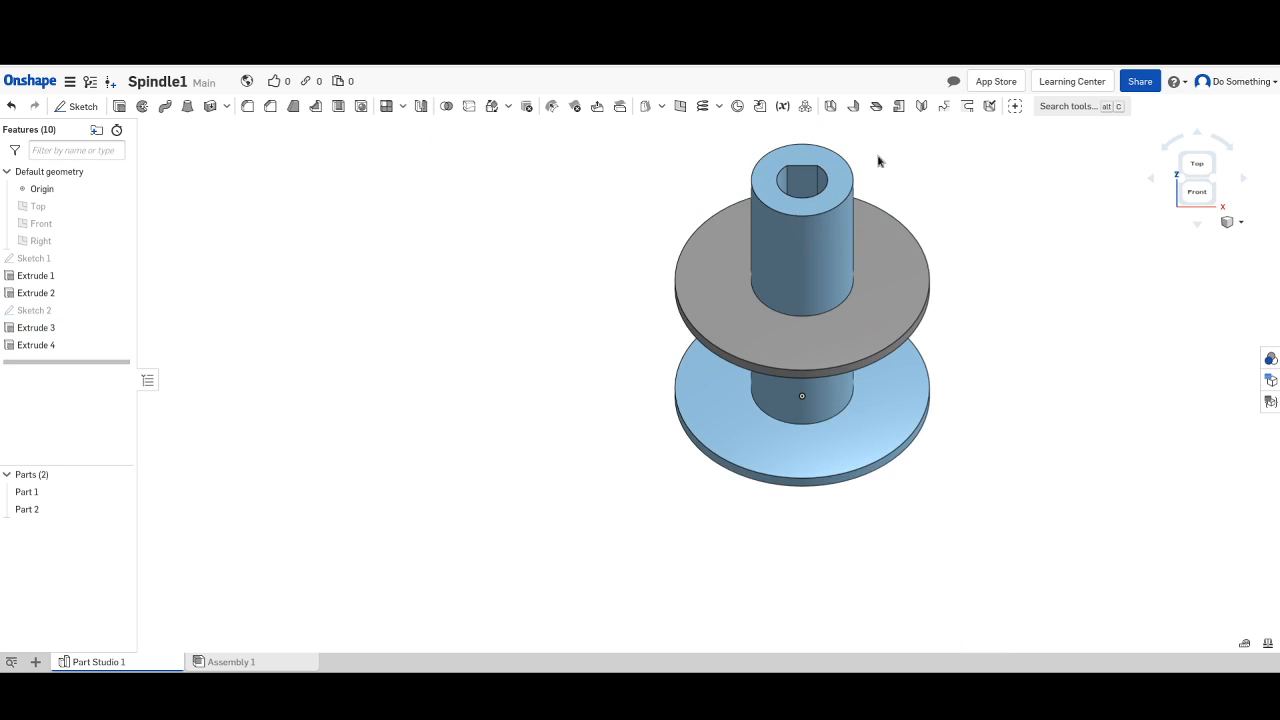
scroll(895, 166, up, 2)
scroll(890, 189, down, 4)
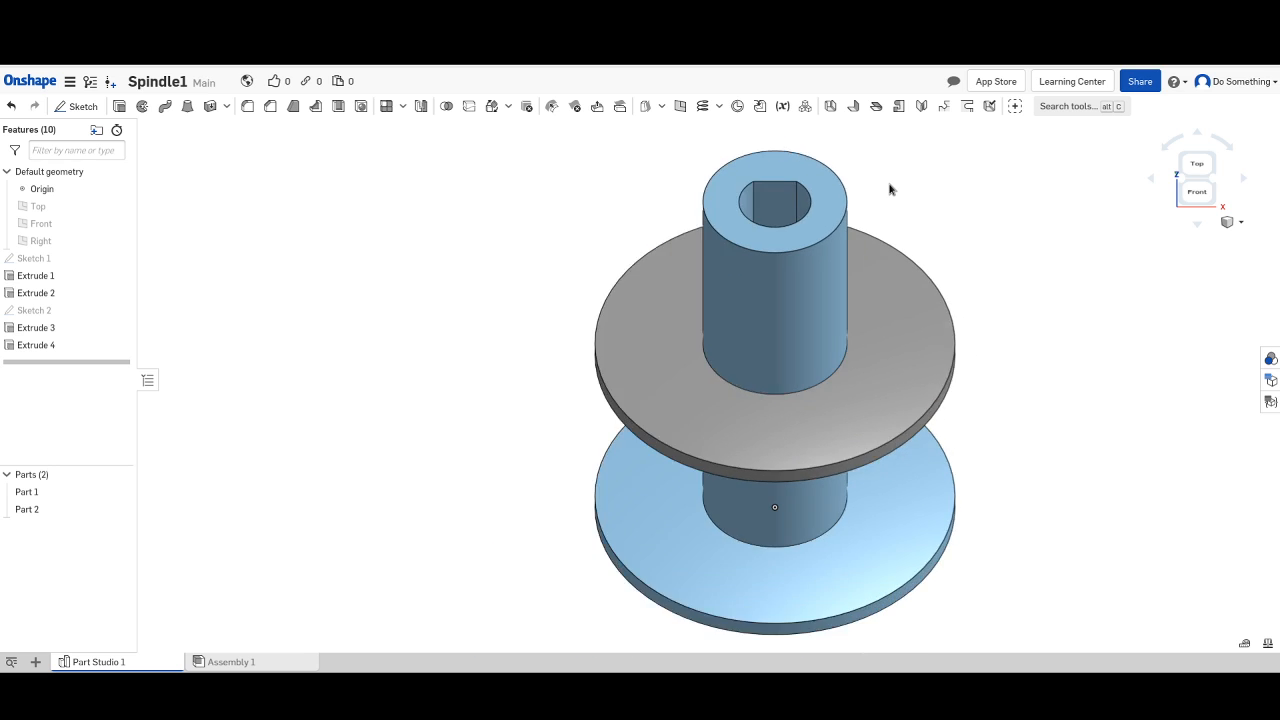
scroll(1016, 174, up, 3)
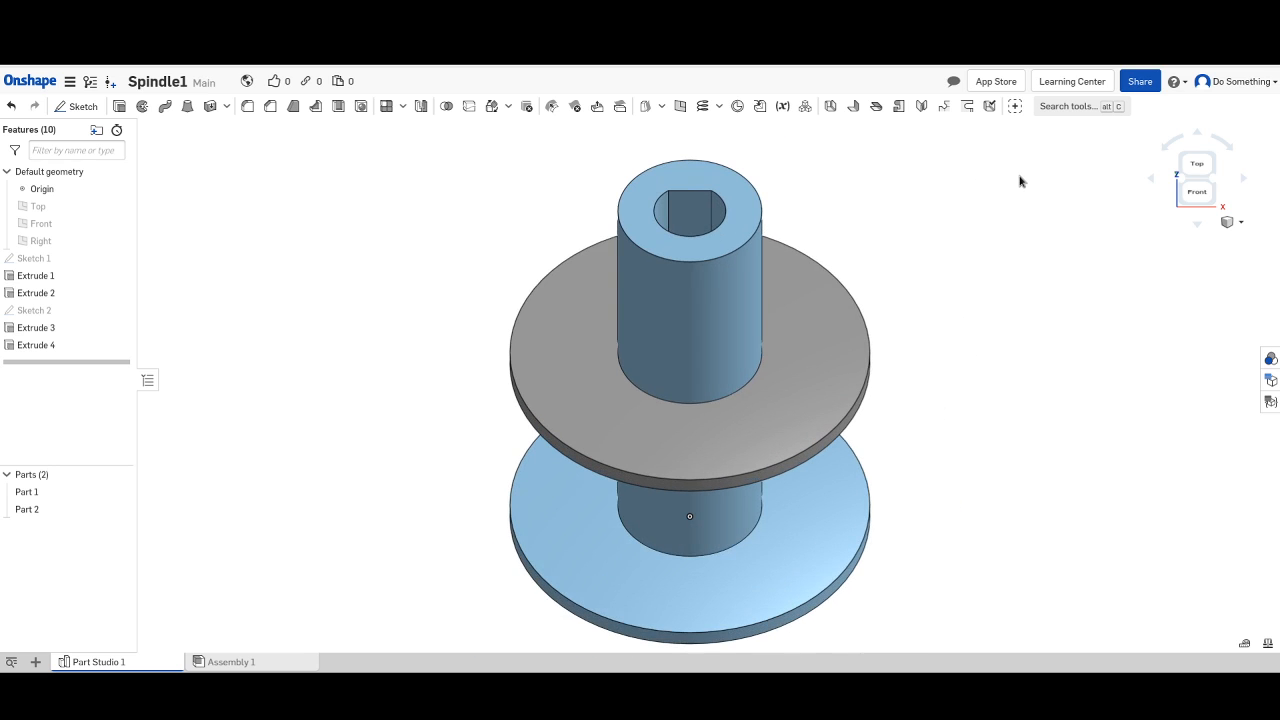
scroll(697, 135, up, 3)
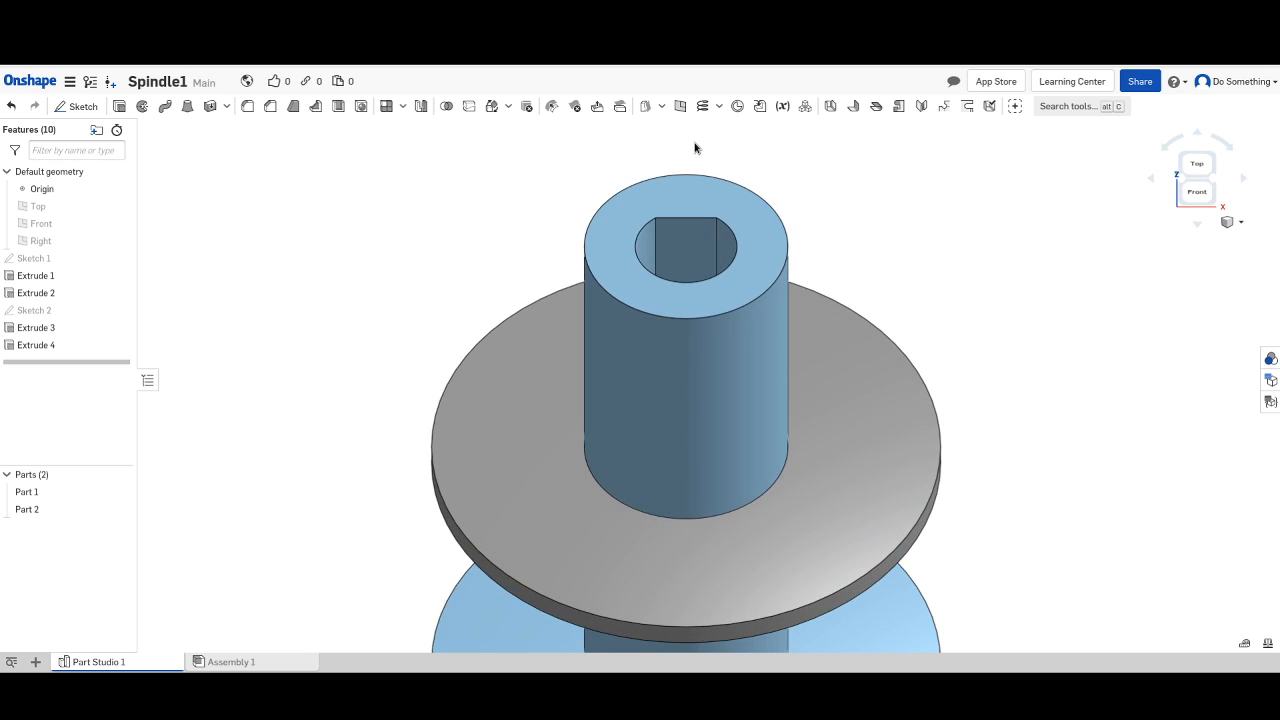
scroll(734, 157, down, 3)
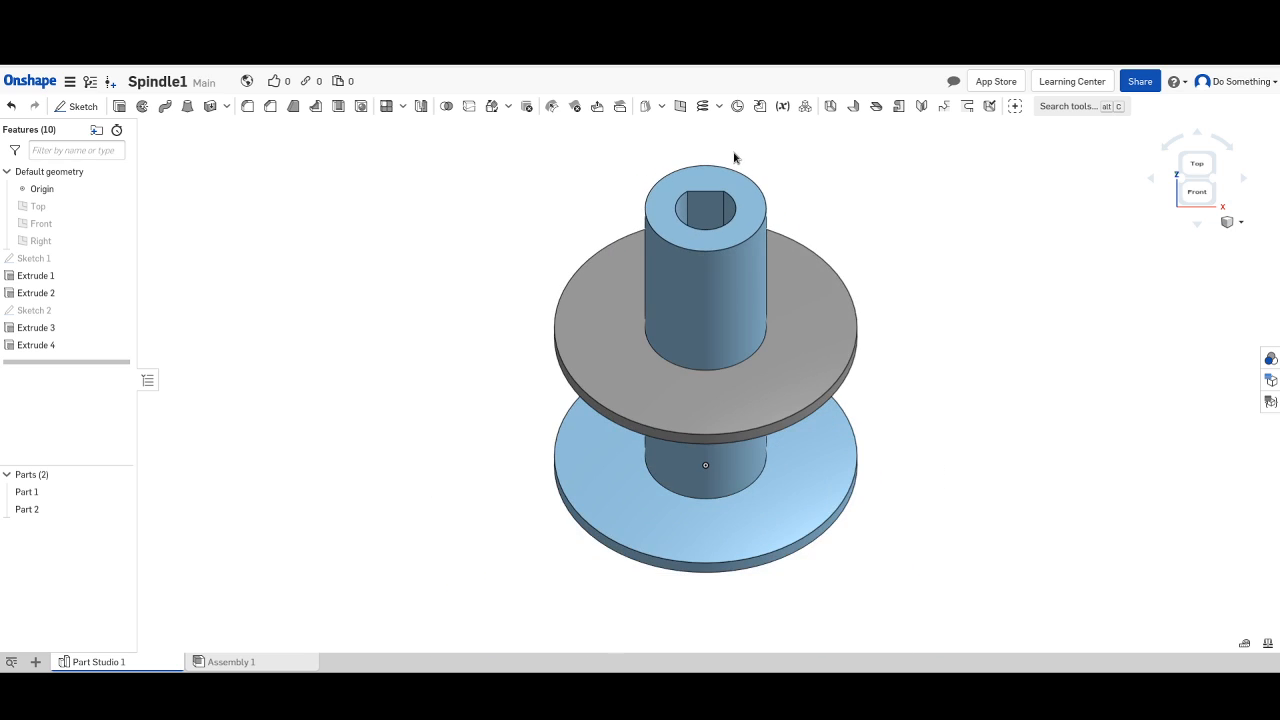
scroll(734, 157, up, 4)
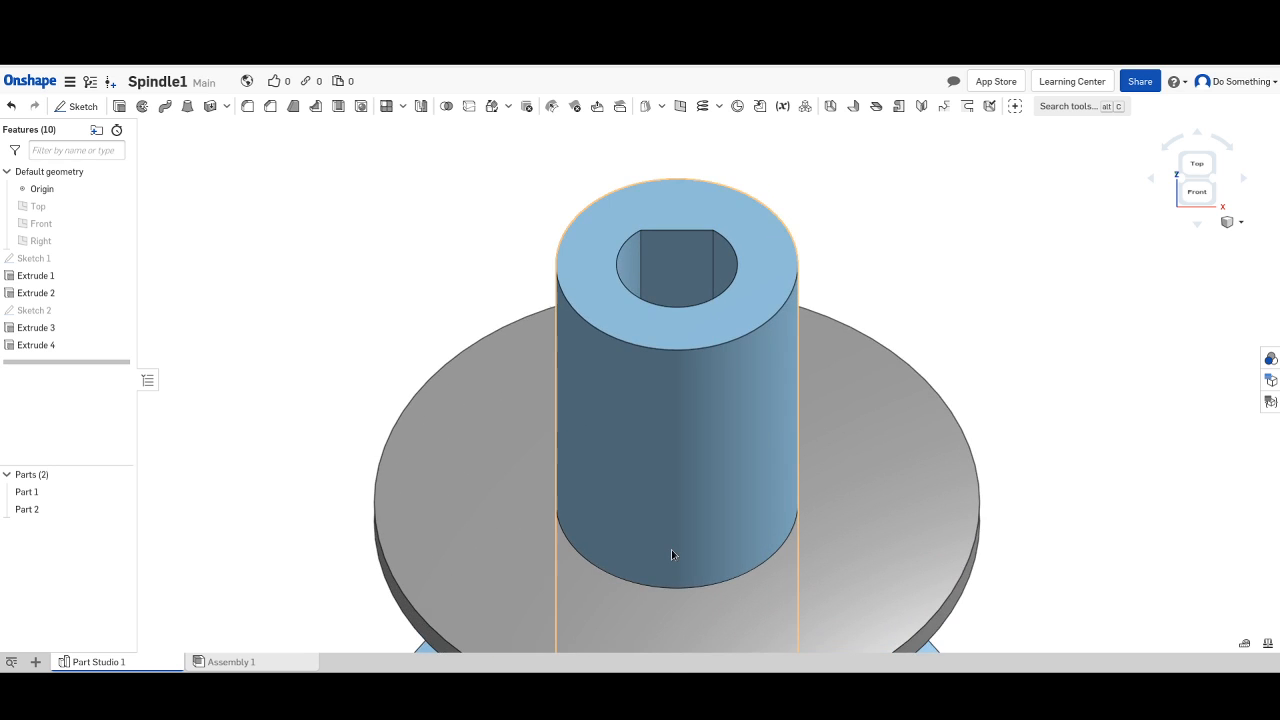
scroll(671, 549, down, 1)
scroll(671, 548, down, 1)
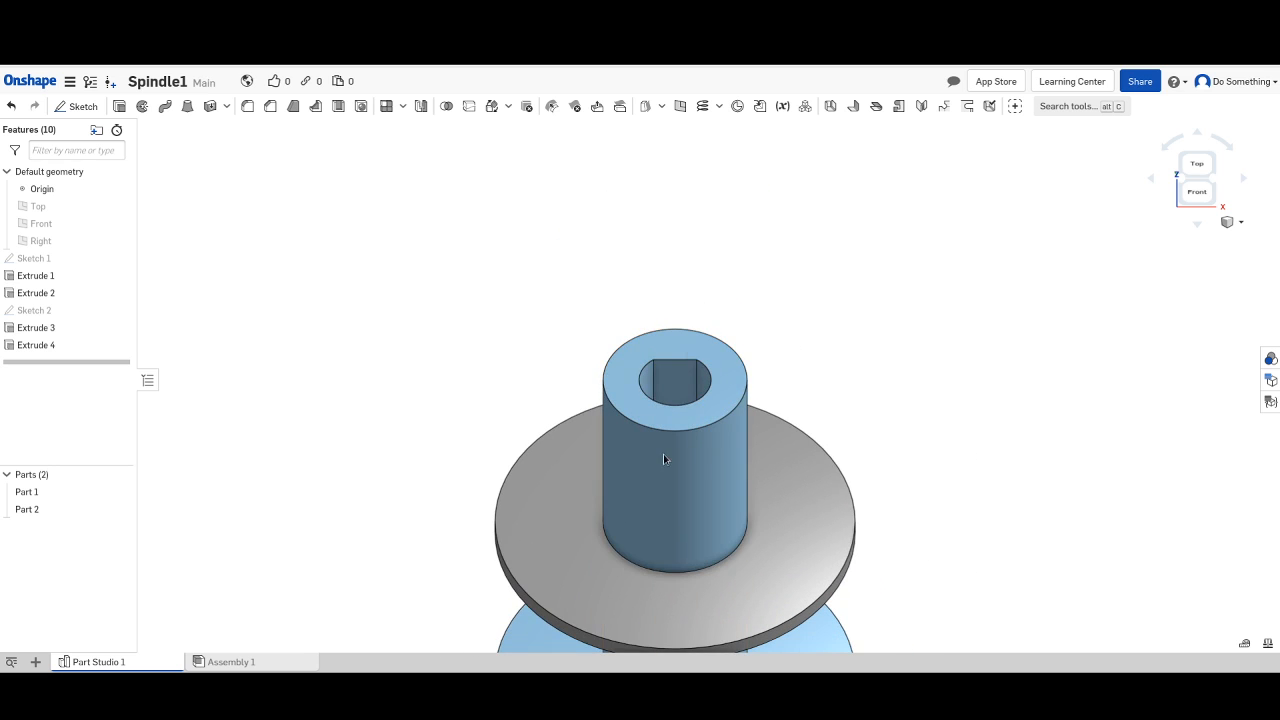
Start a sketch on the extended hub's end face and draw a circle about 7 mm in diameter centred on the origin.
scroll(656, 472, up, 2)
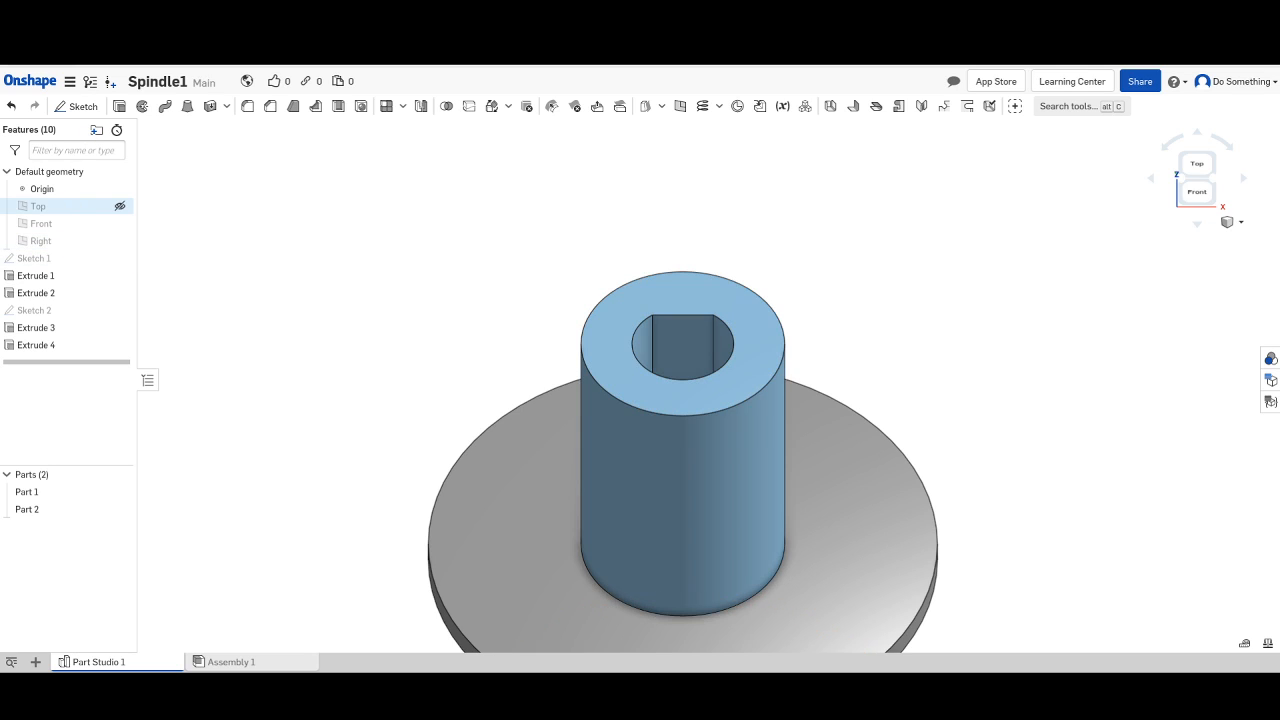
click(79, 107)
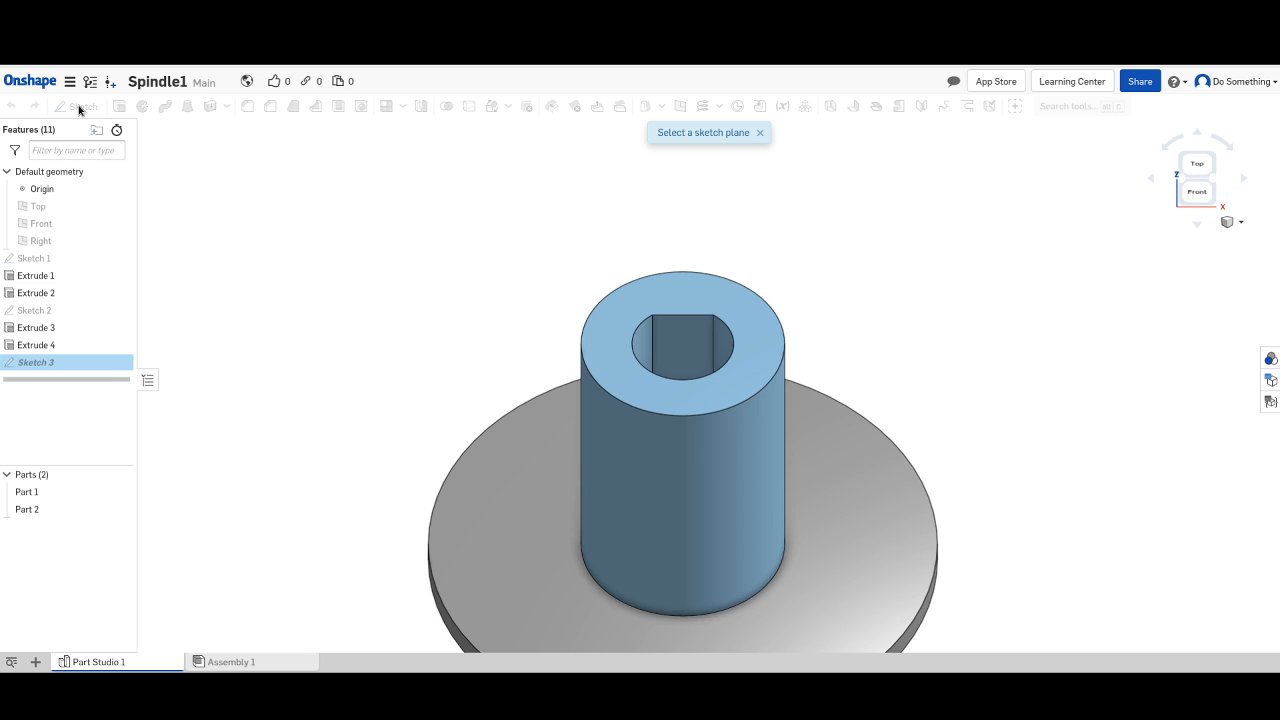
click(641, 303)
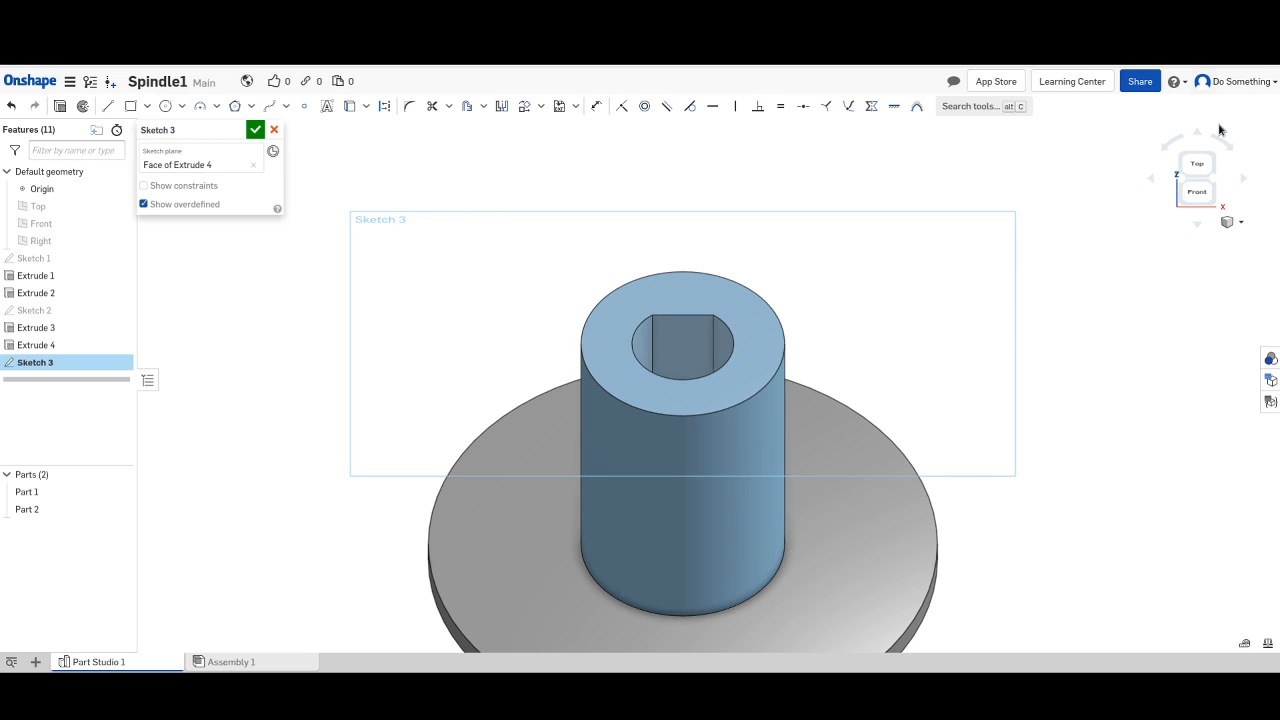
click(1199, 164)
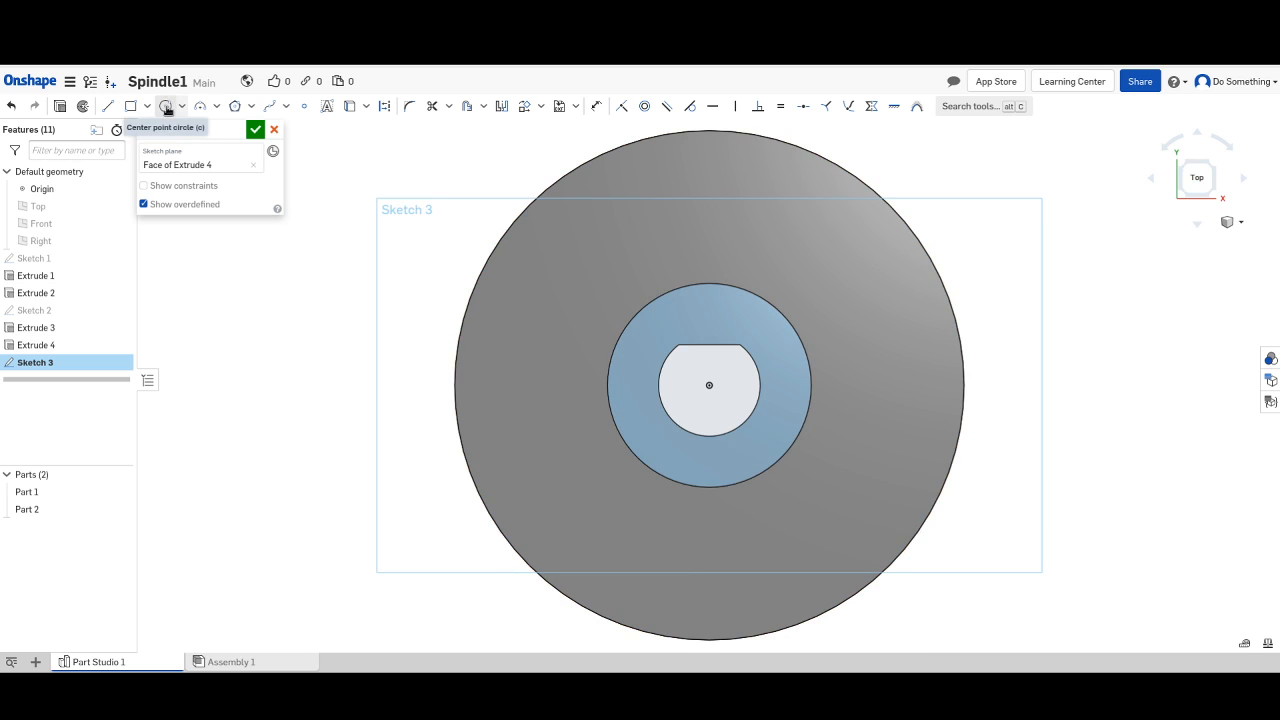
click(166, 107)
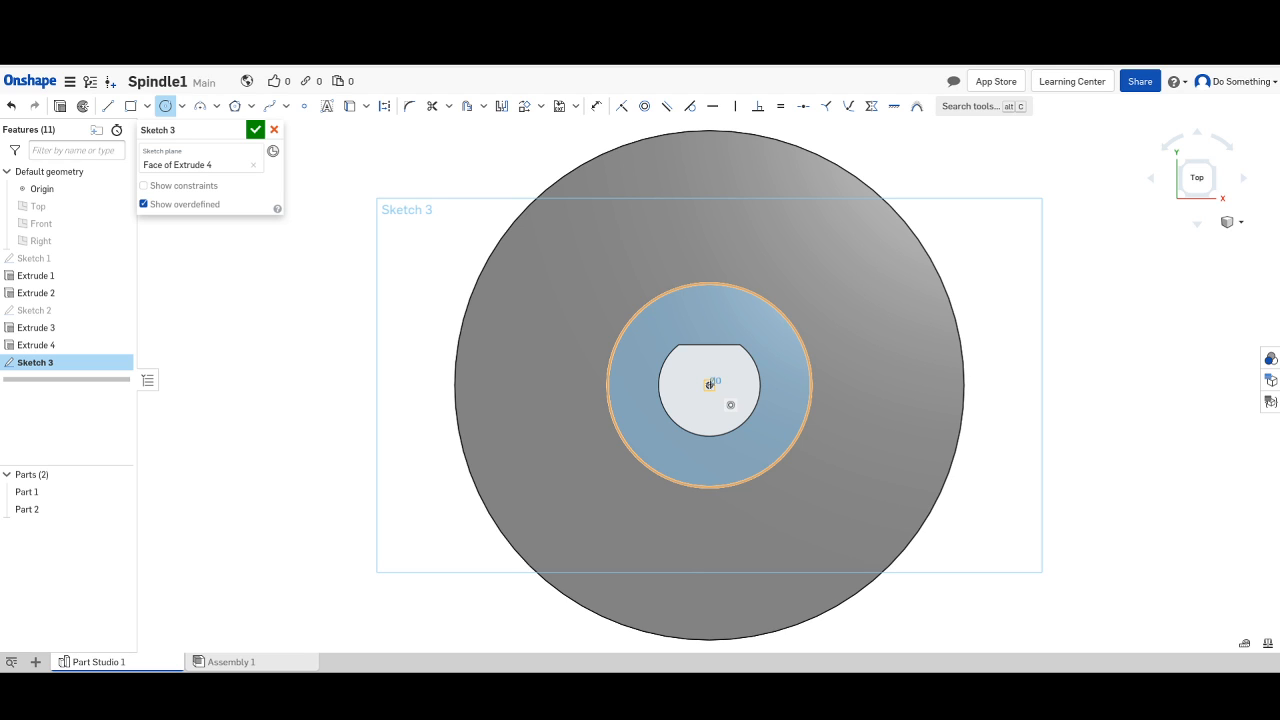
click(709, 384)
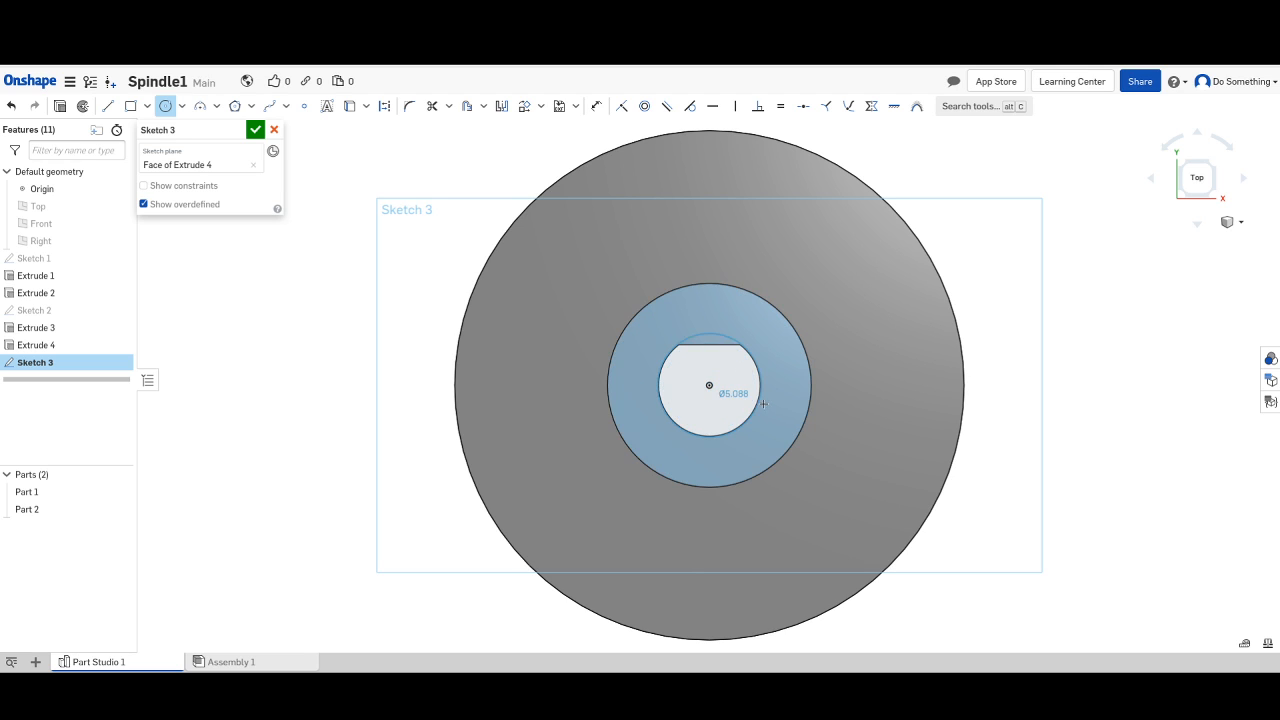
click(776, 409)
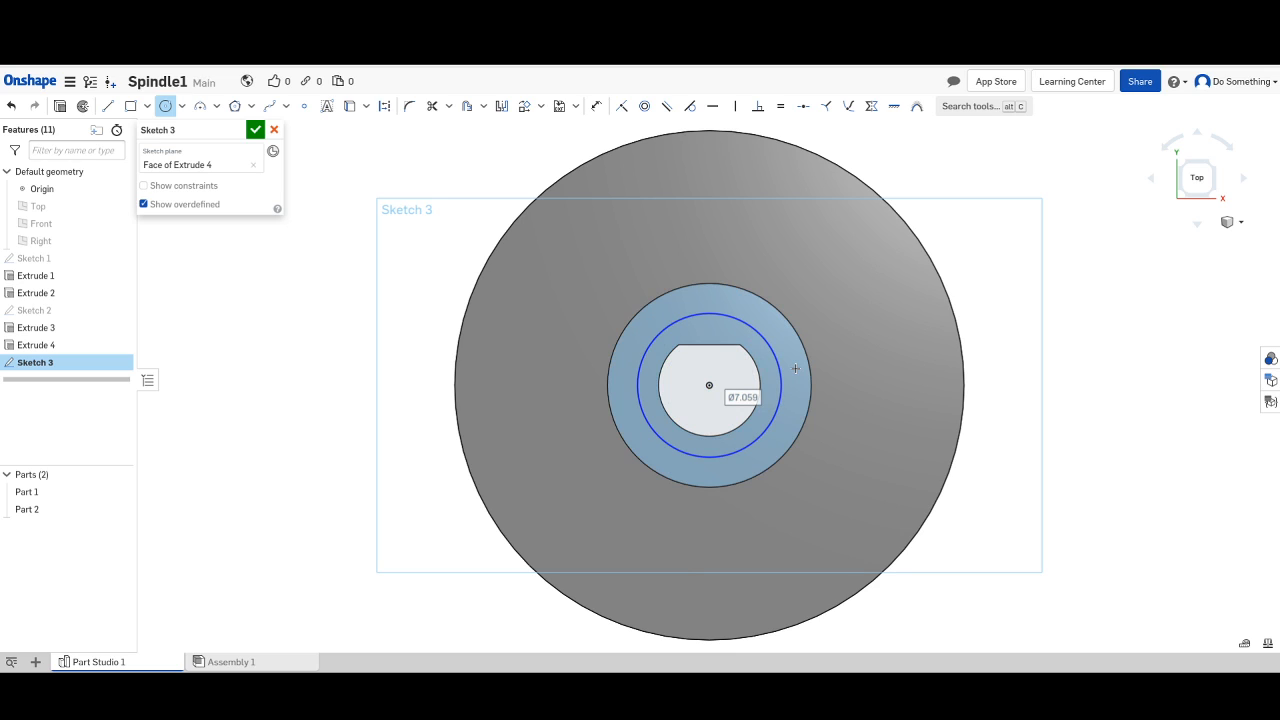
Dimension the circle's diameter to 5 mm.
key(u)
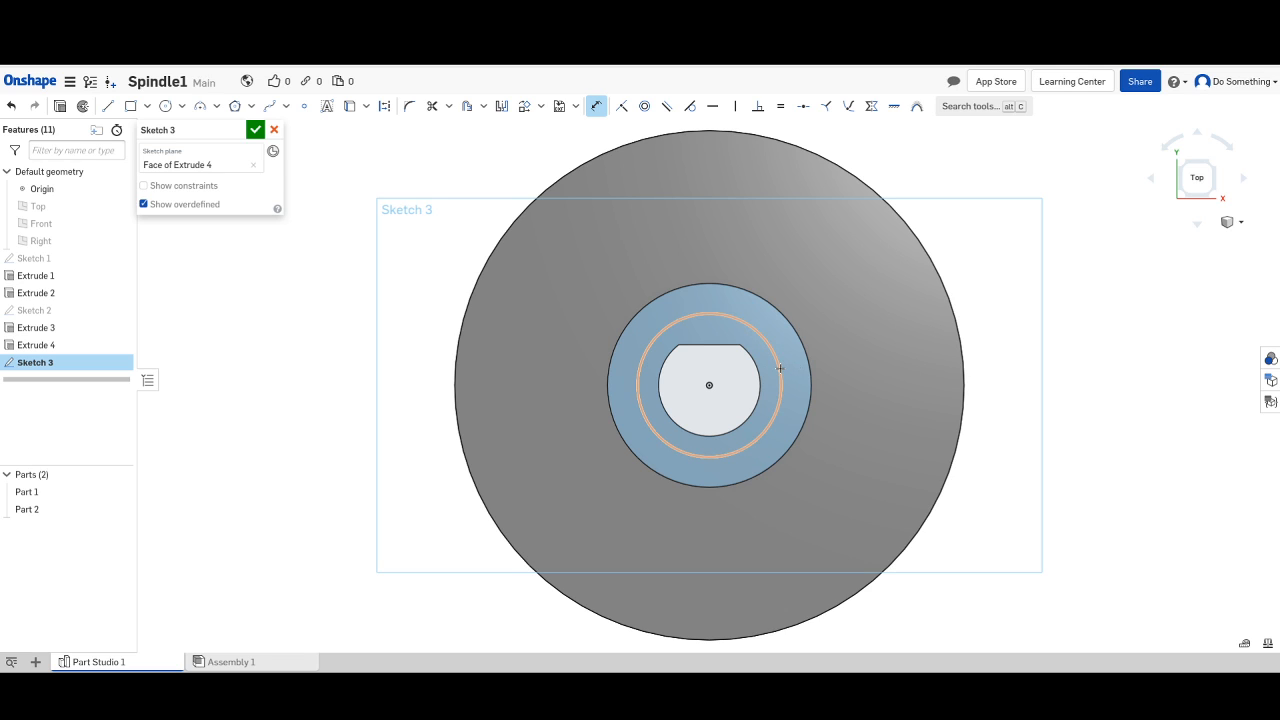
click(781, 369)
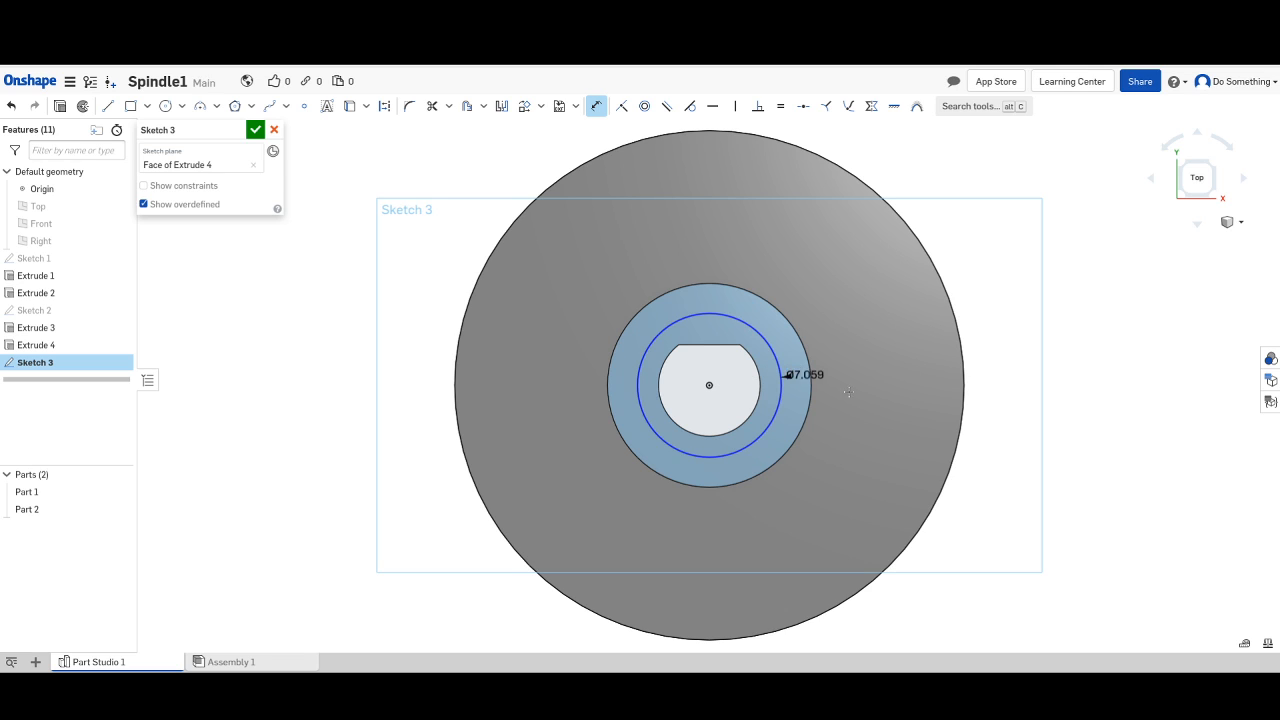
click(849, 432)
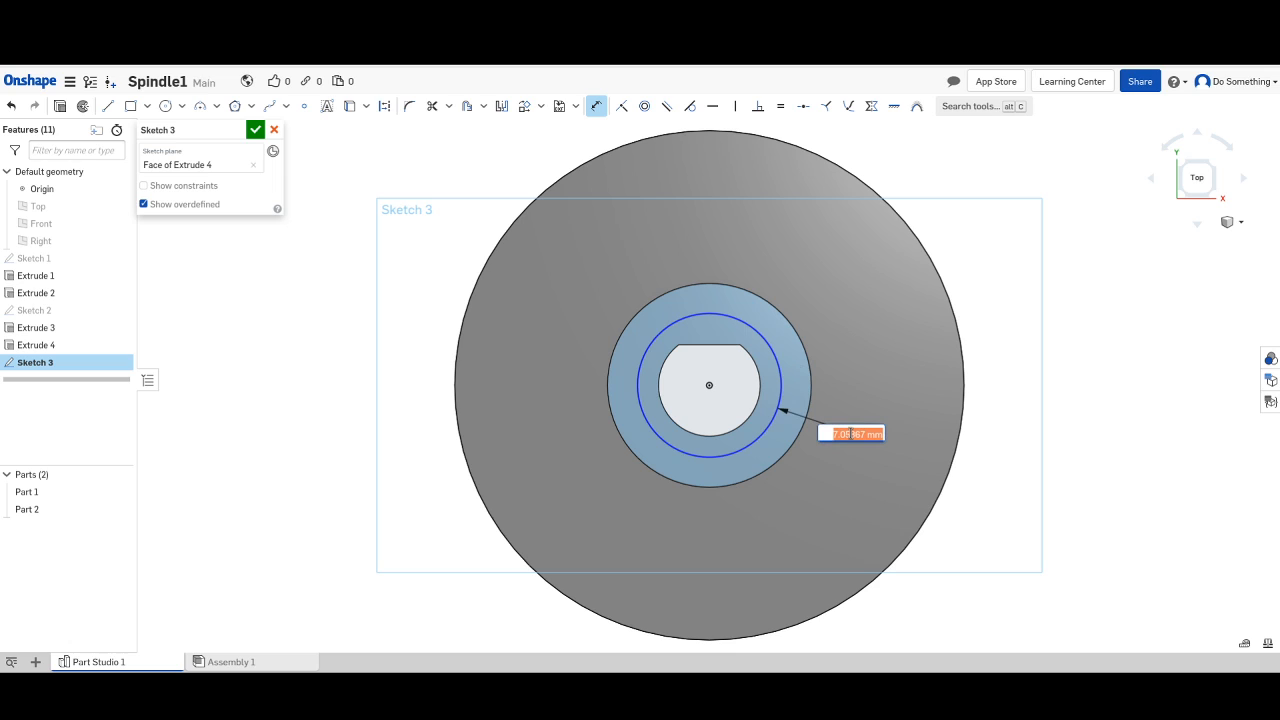
text(5)
key(Return)
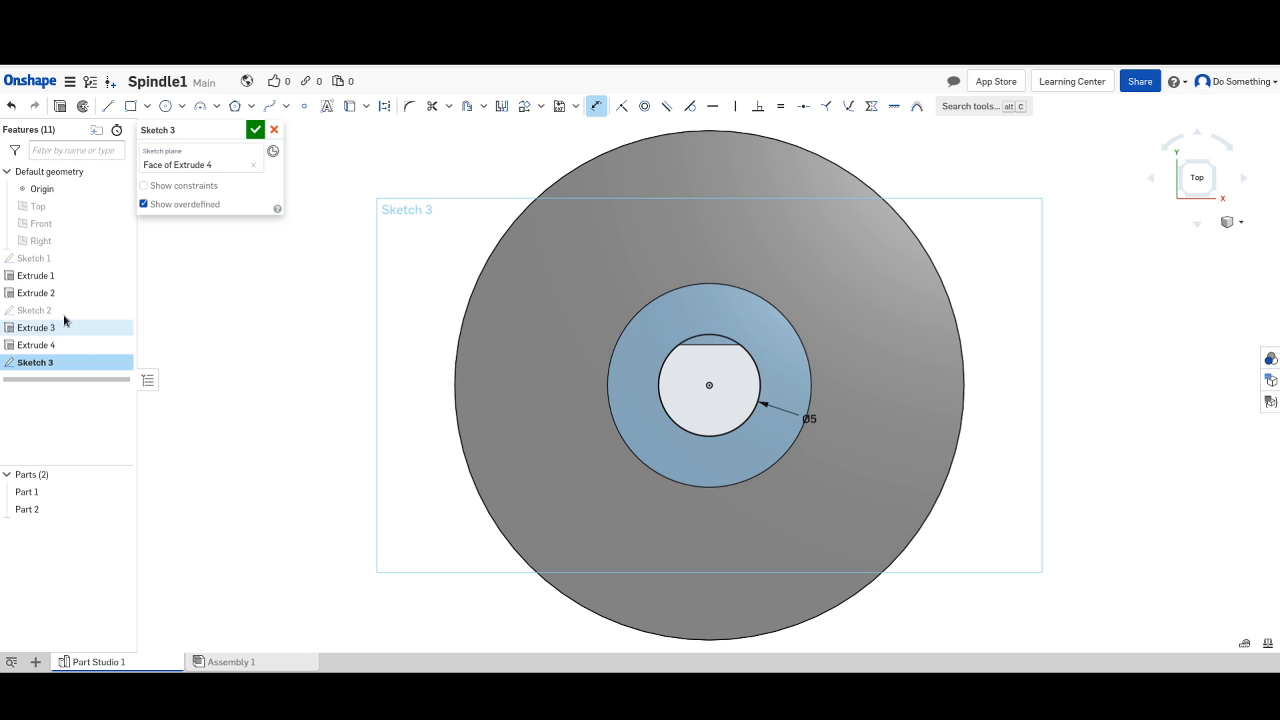
Place a sketch point on the 5 mm circle directly below its centre, and show Sketch 2.
mouse_move(90, 311)
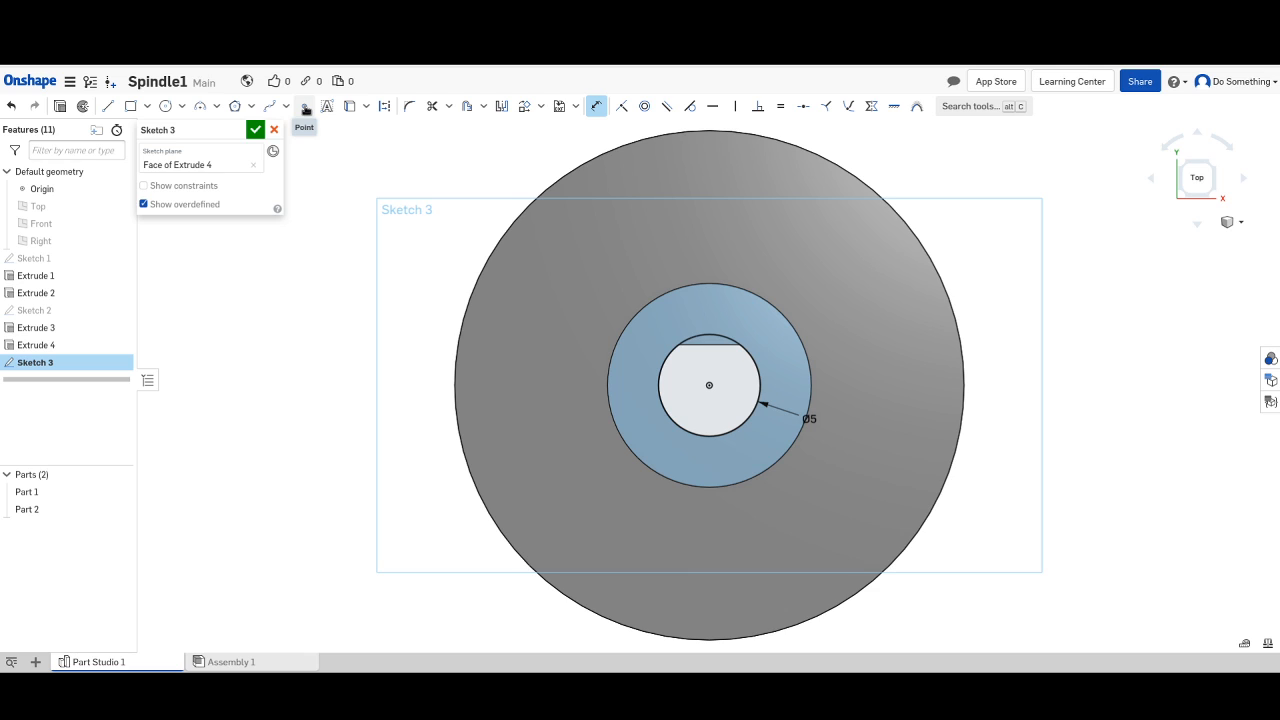
click(306, 108)
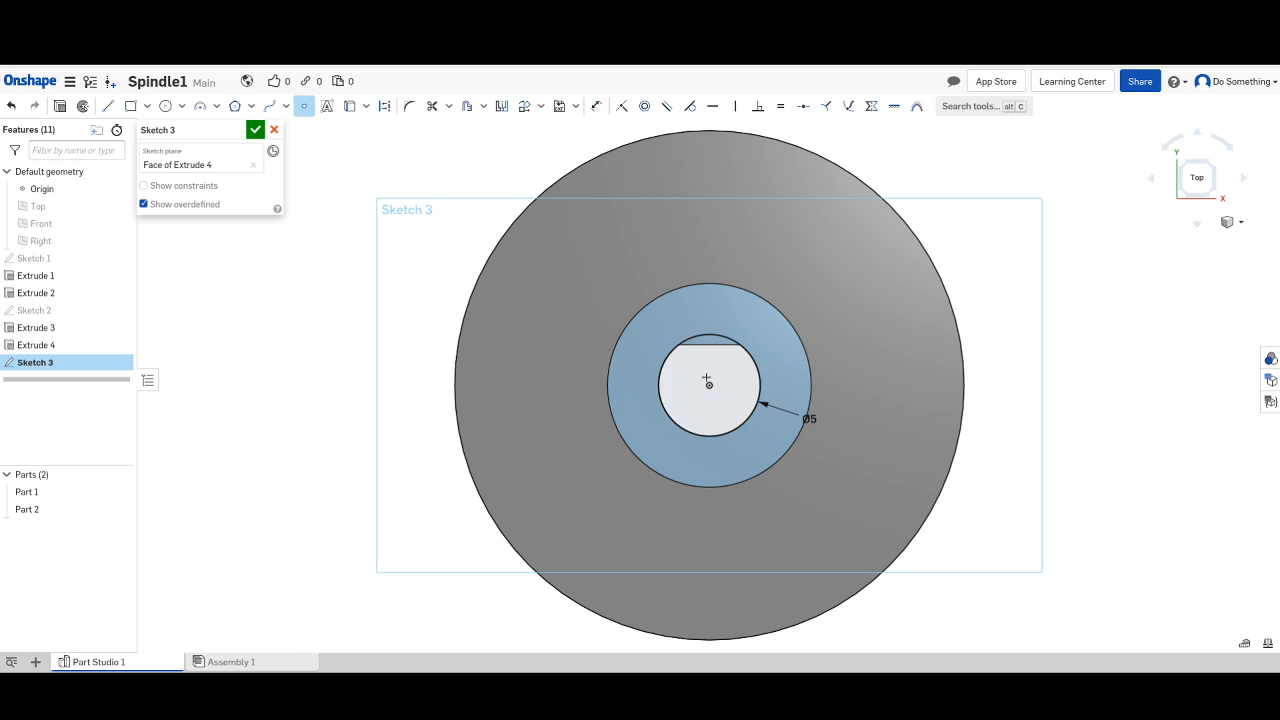
click(709, 385)
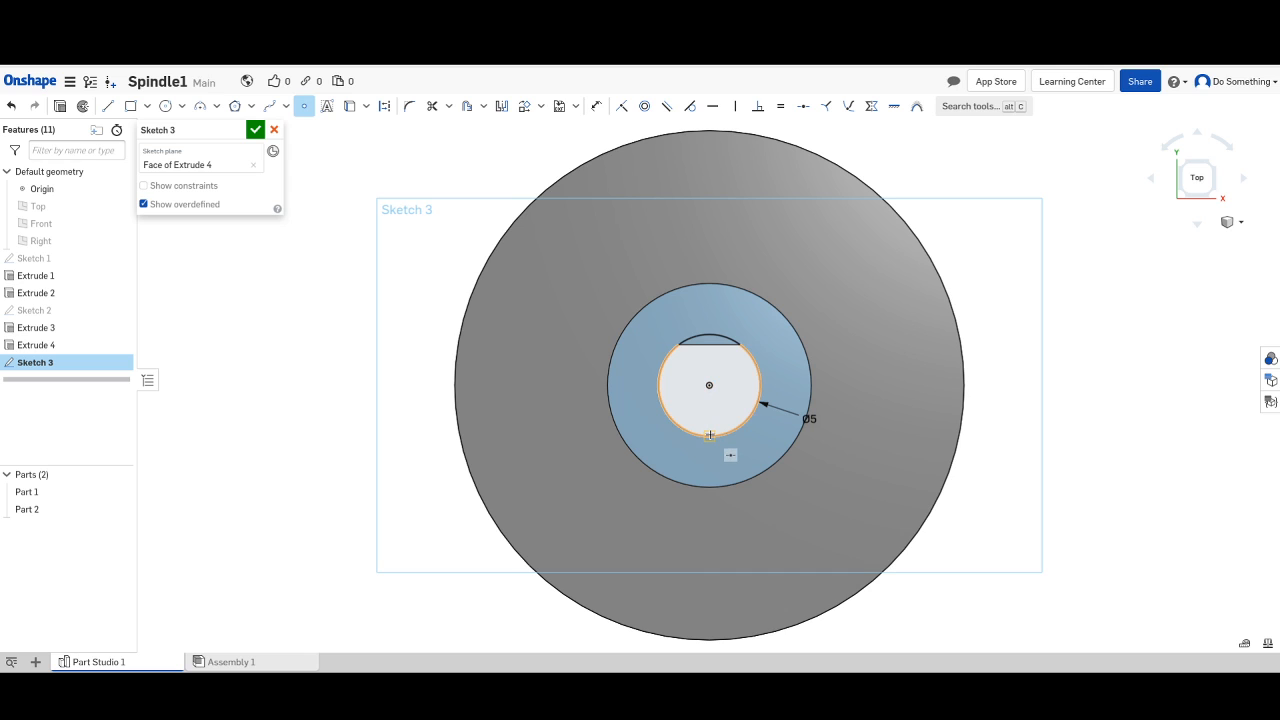
click(709, 434)
scroll(709, 434, up, 3)
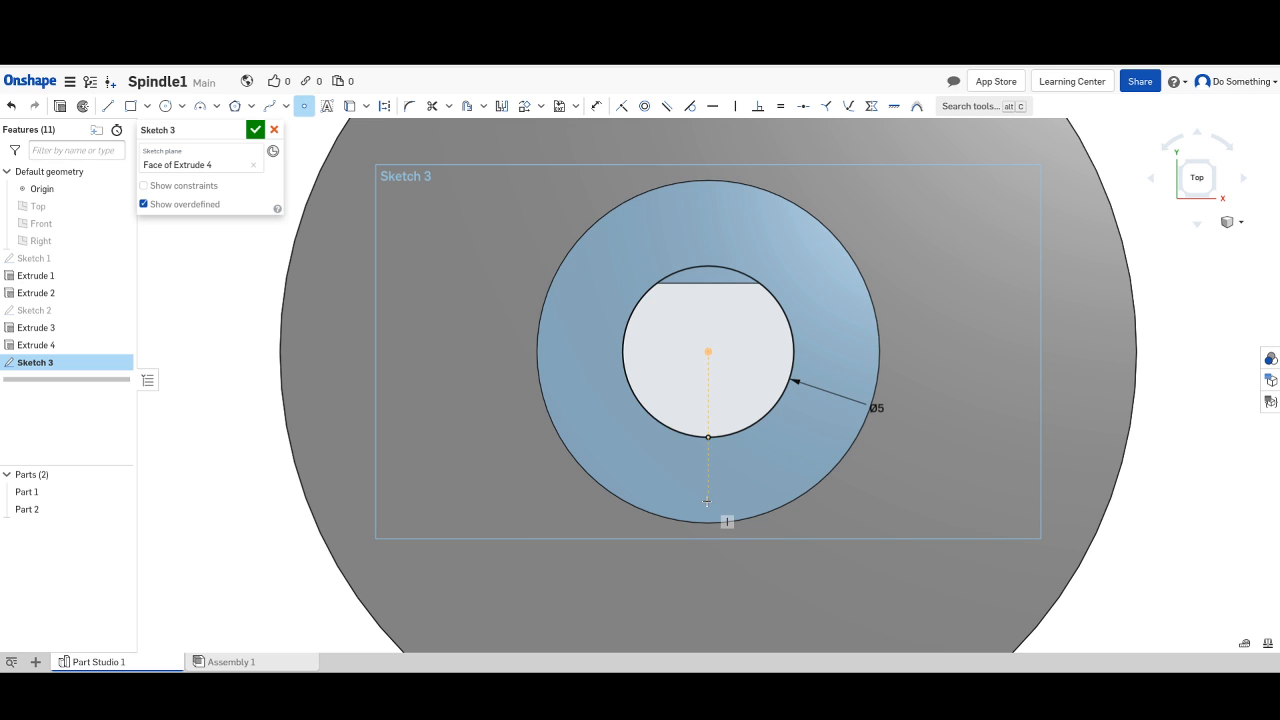
key(Escape)
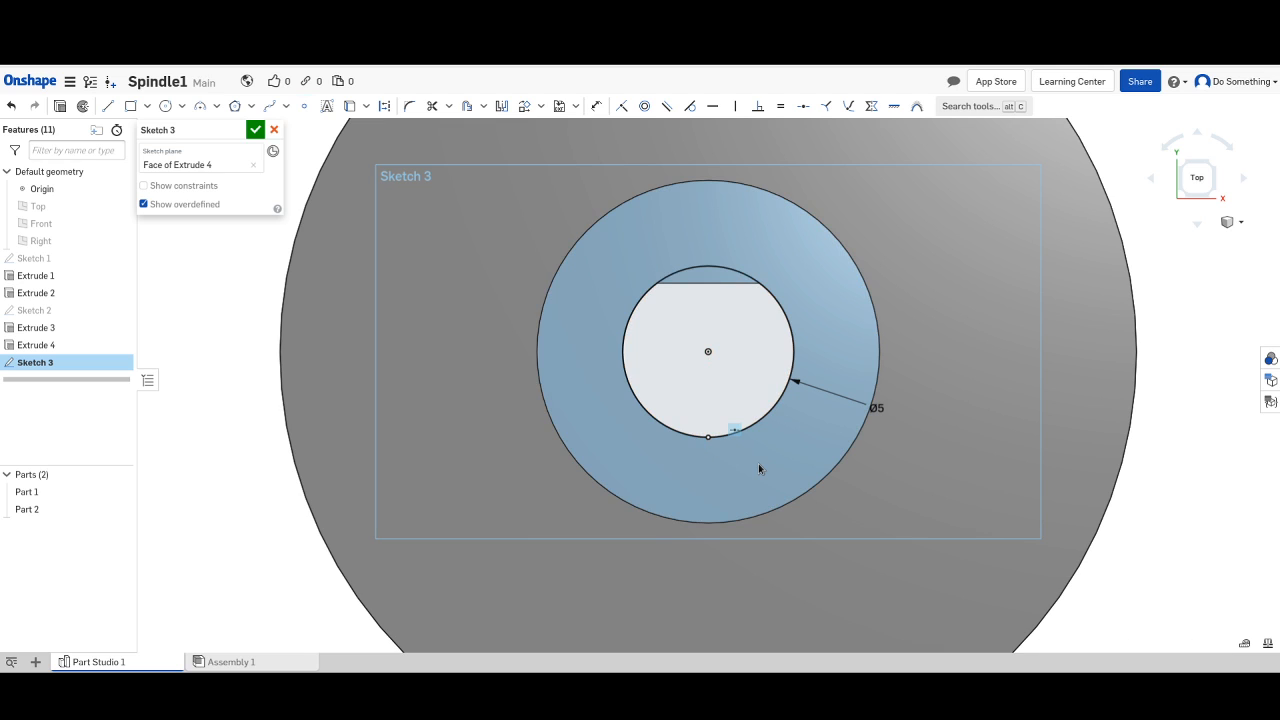
scroll(762, 456, up, 3)
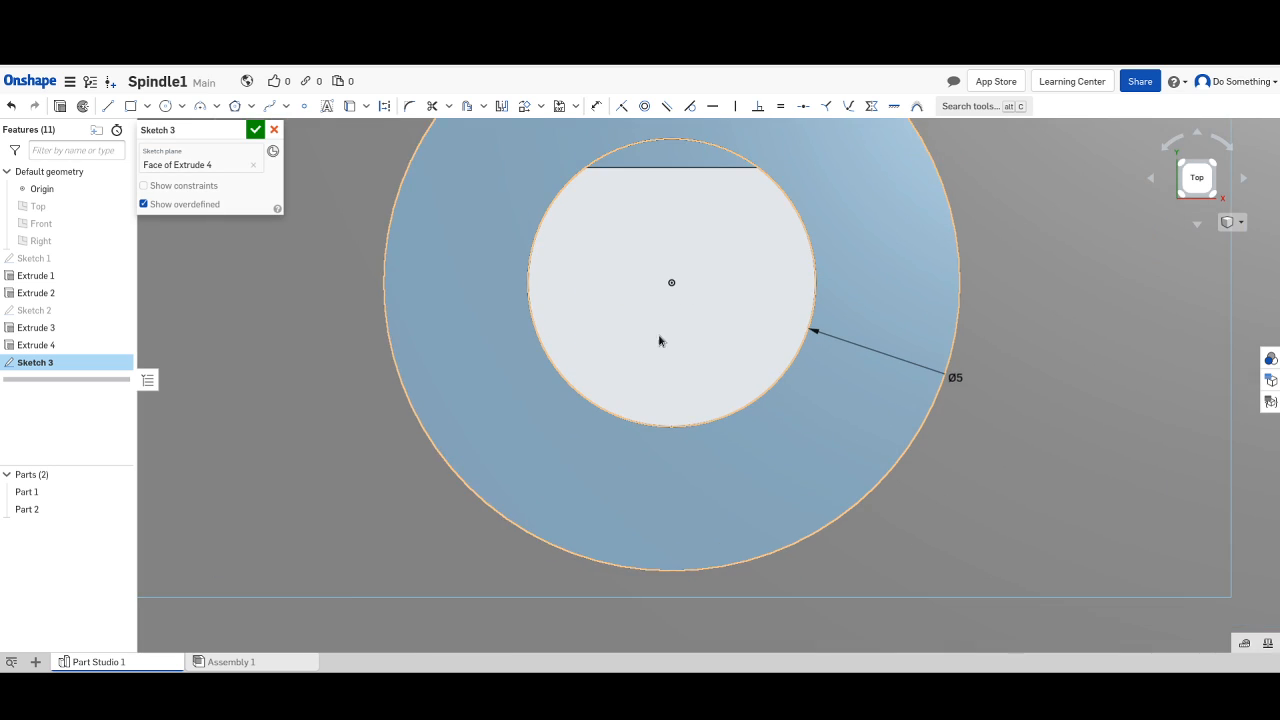
click(304, 107)
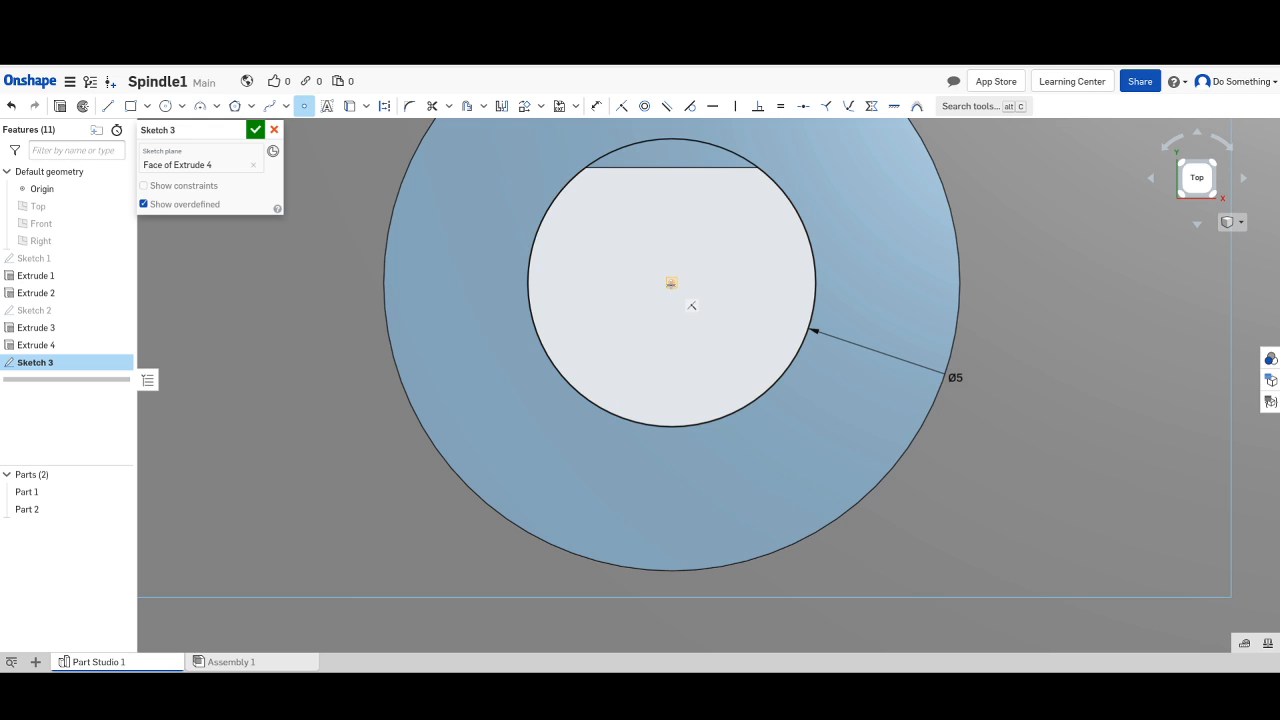
click(672, 426)
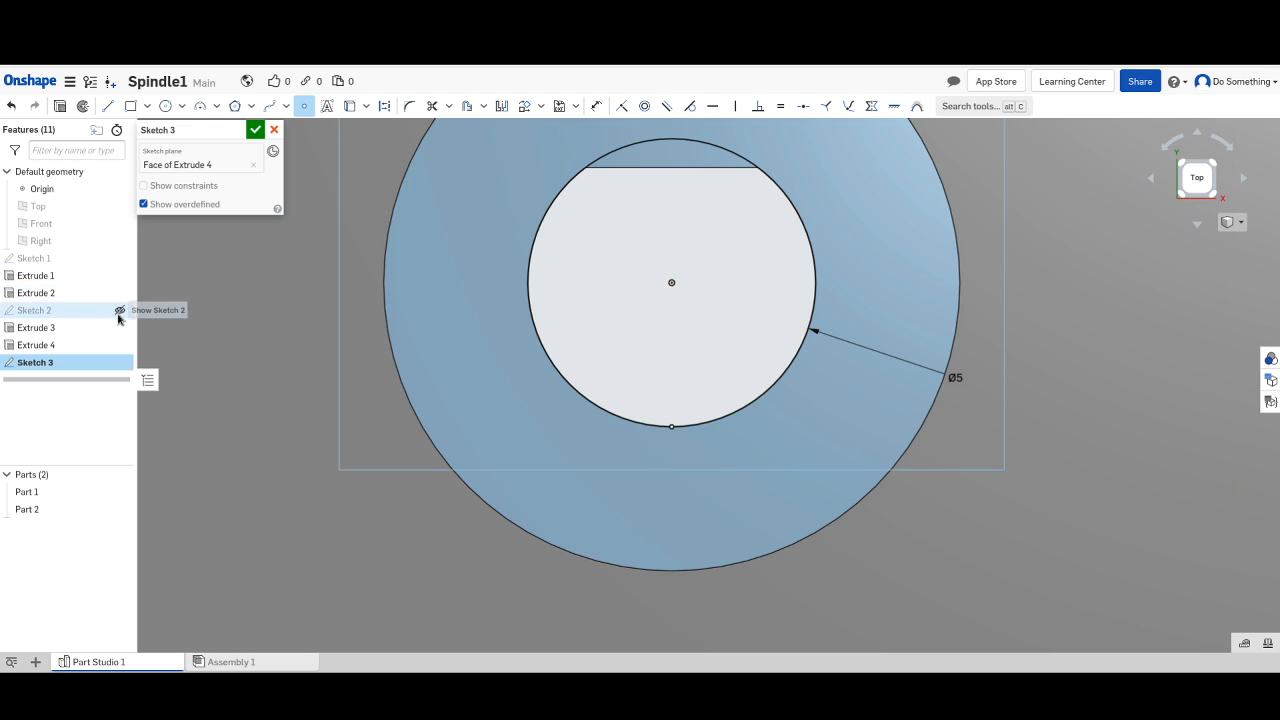
click(119, 312)
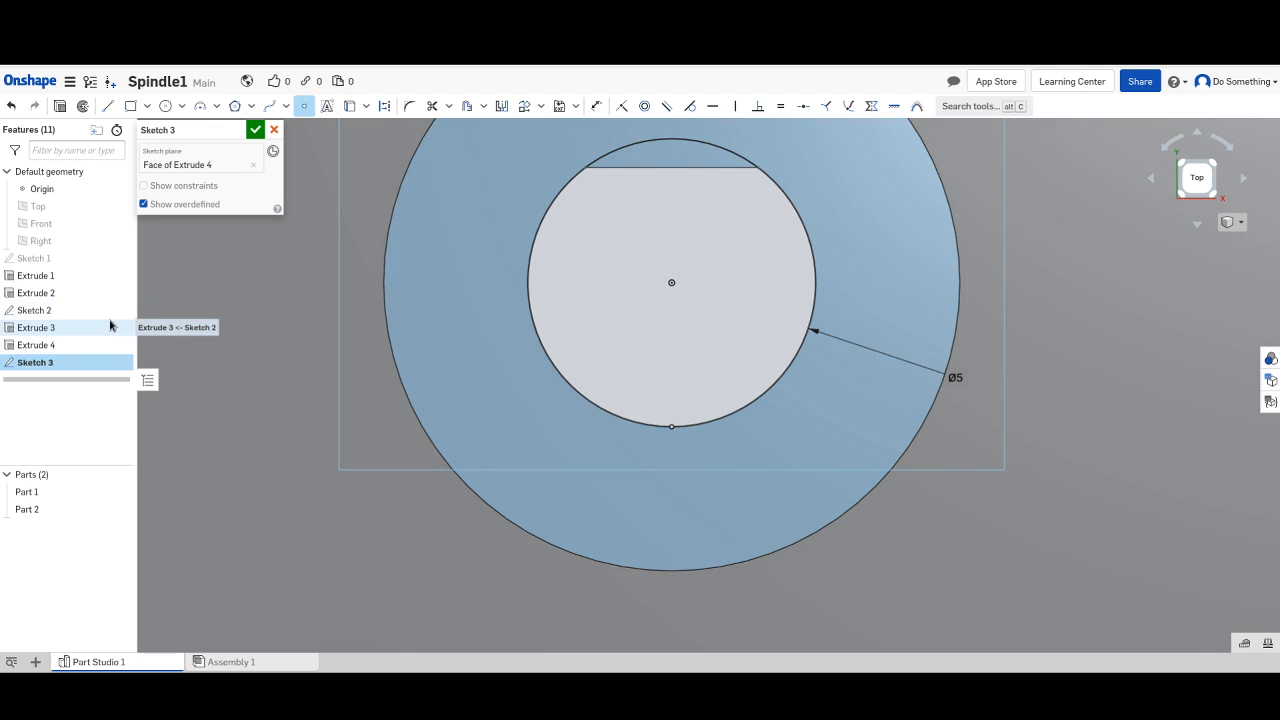
Suppress Extrude 3, Extrude 4, Extrude 2 and Extrude 1 while keeping Sketch 3 open.
right_click(101, 327)
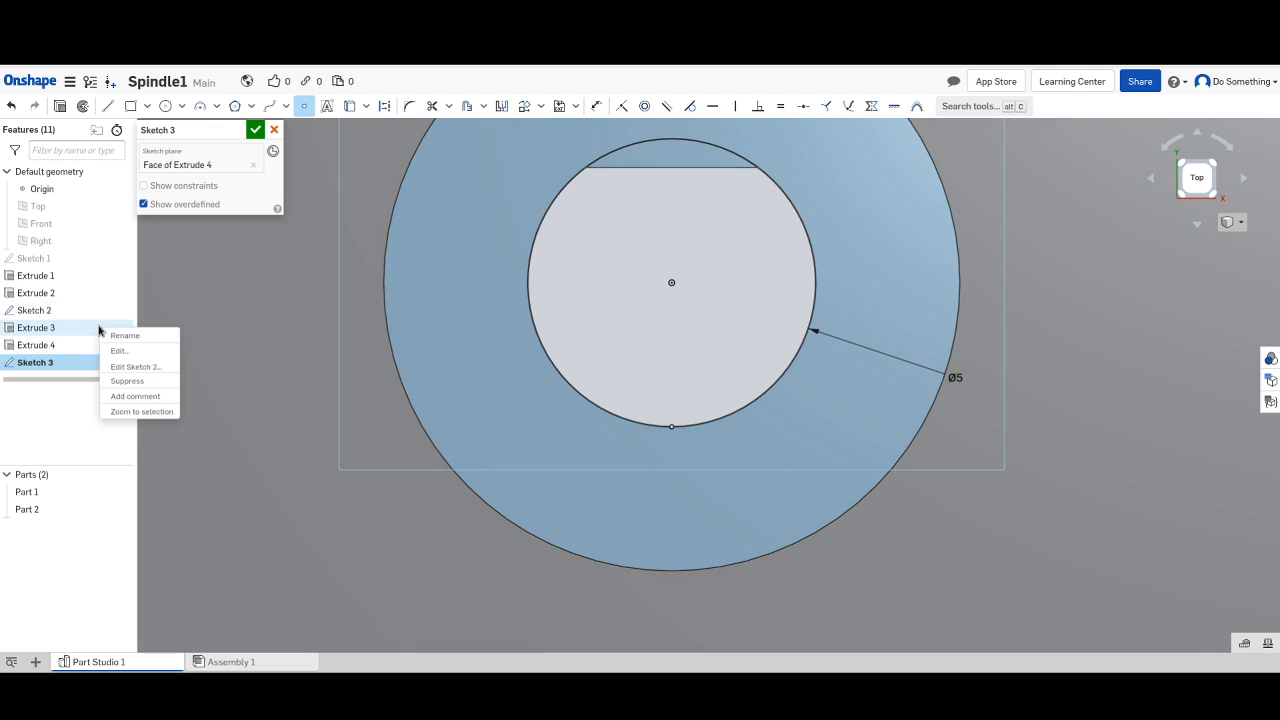
click(120, 381)
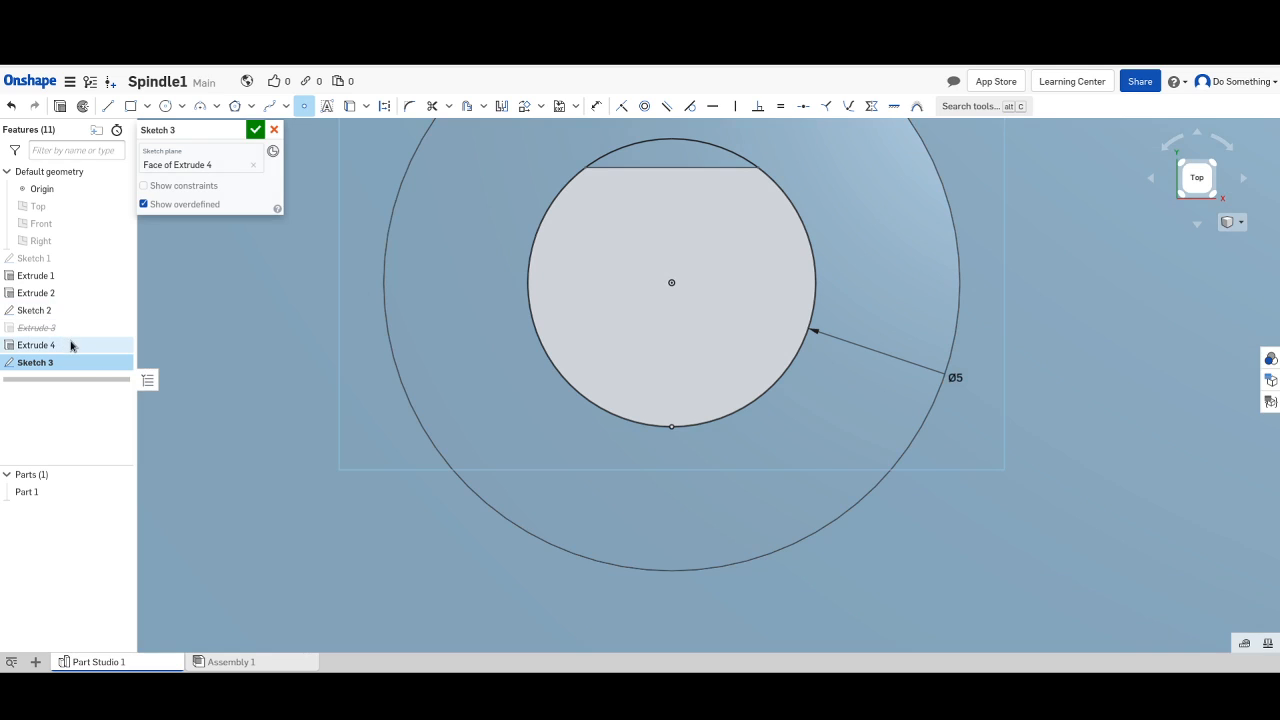
right_click(72, 348)
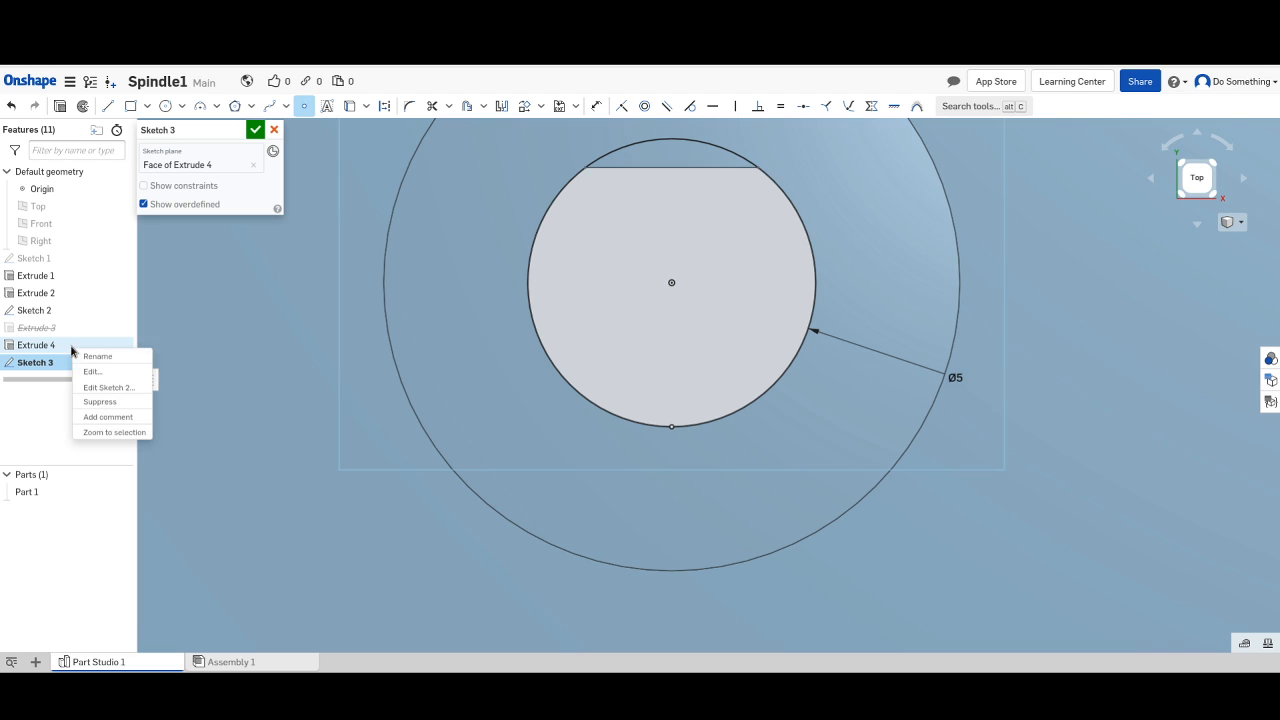
click(99, 402)
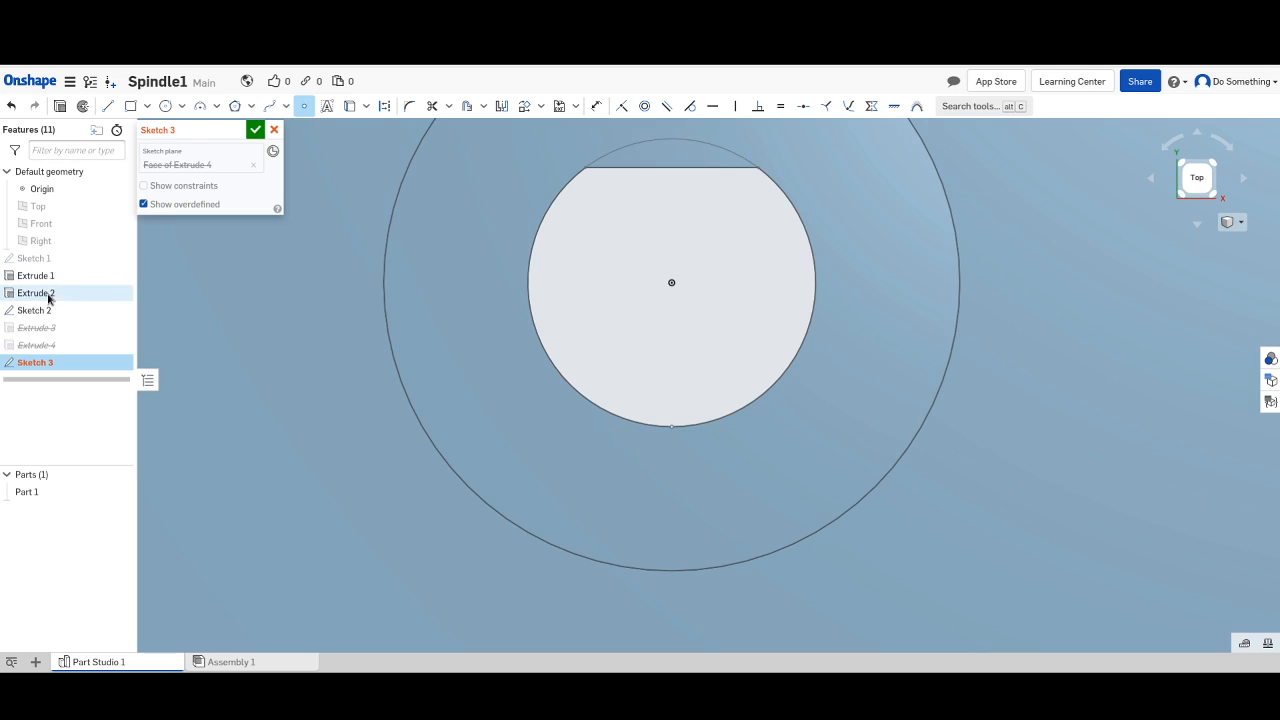
right_click(87, 296)
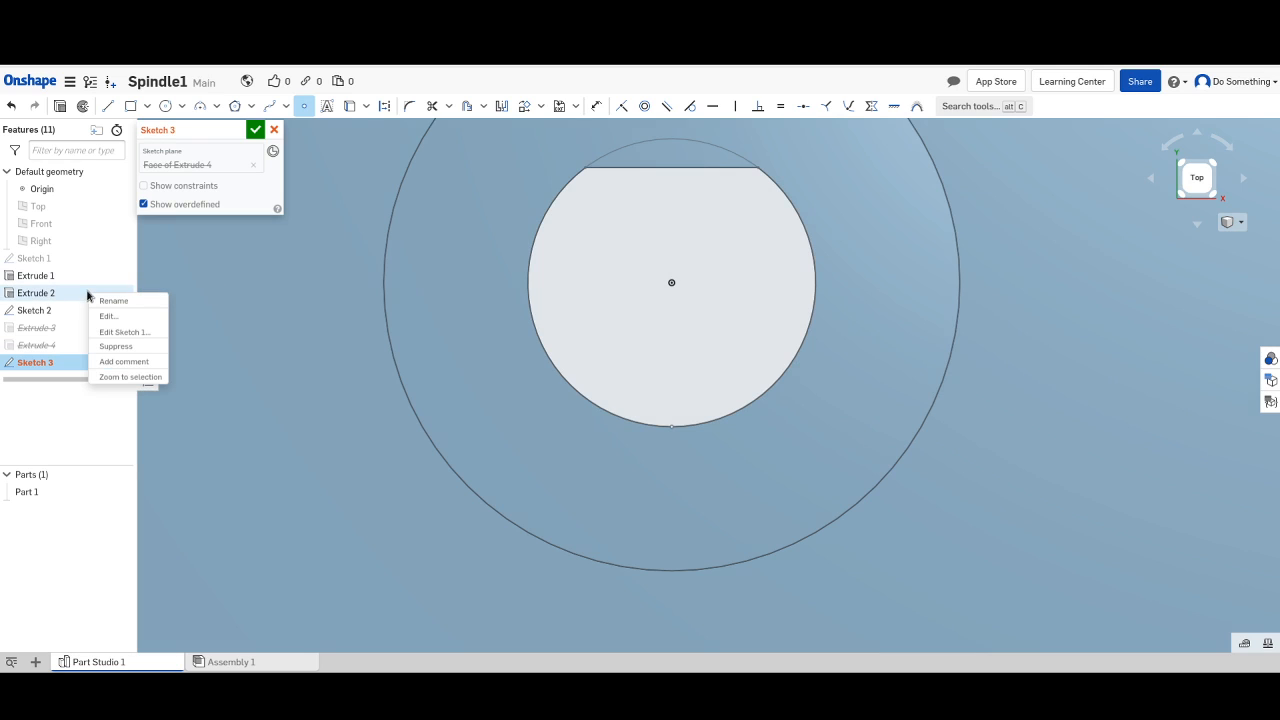
click(117, 346)
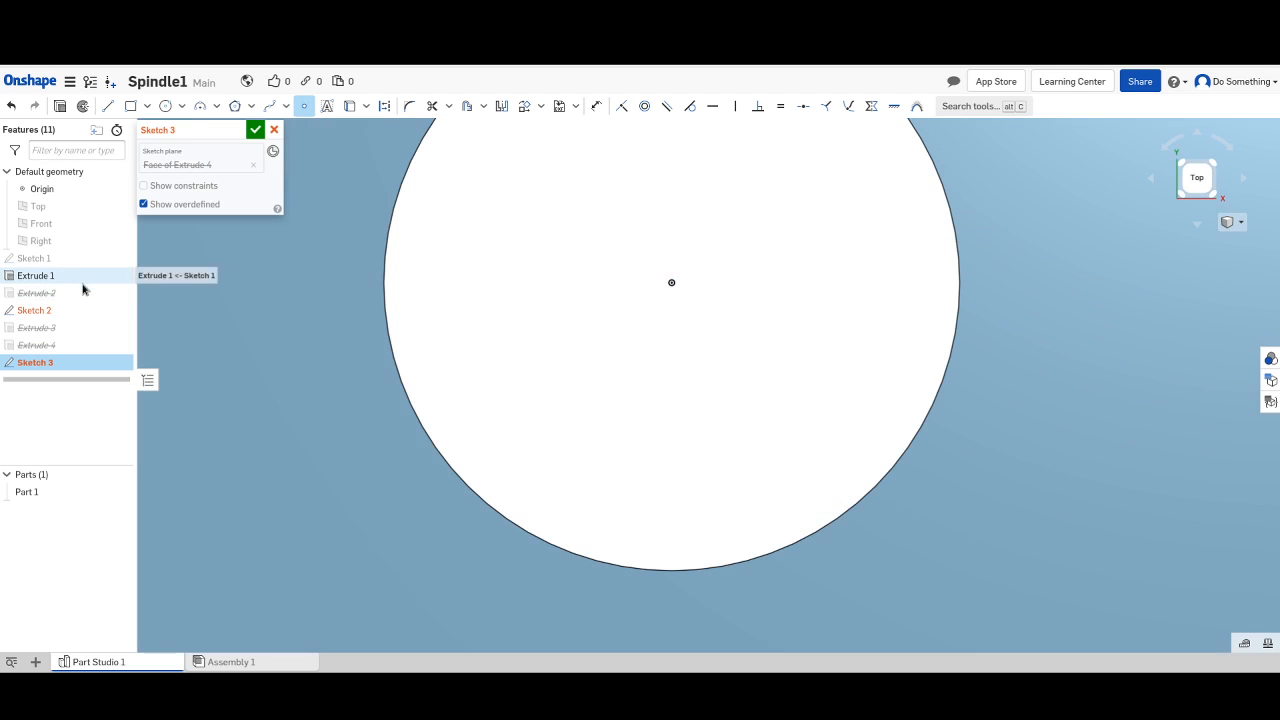
right_click(83, 282)
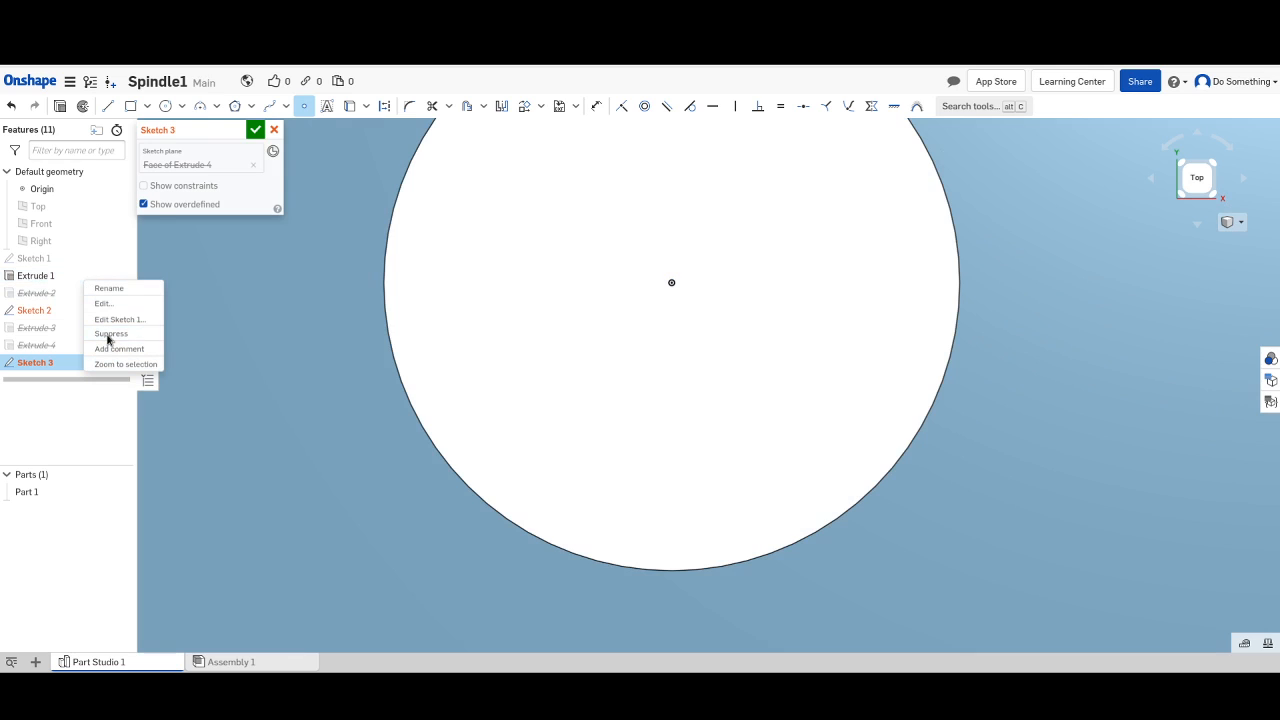
click(106, 333)
scroll(395, 357, down, 3)
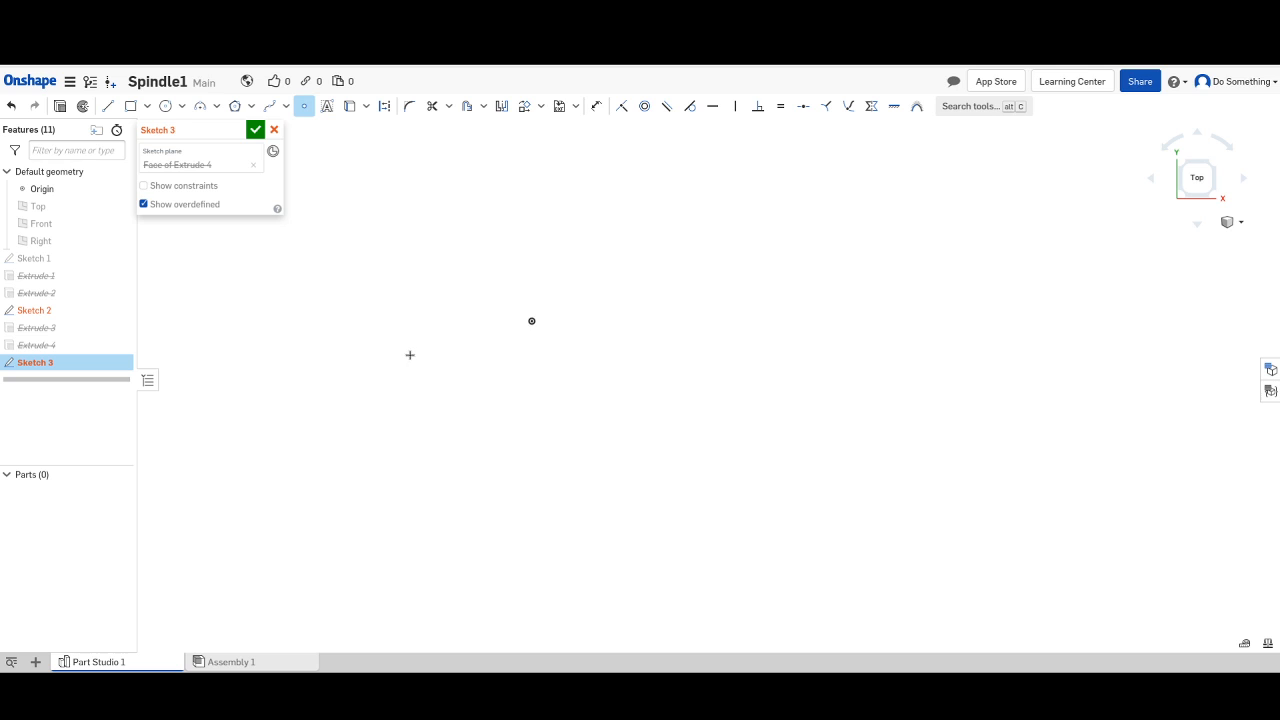
scroll(428, 353, down, 3)
scroll(403, 343, down, 3)
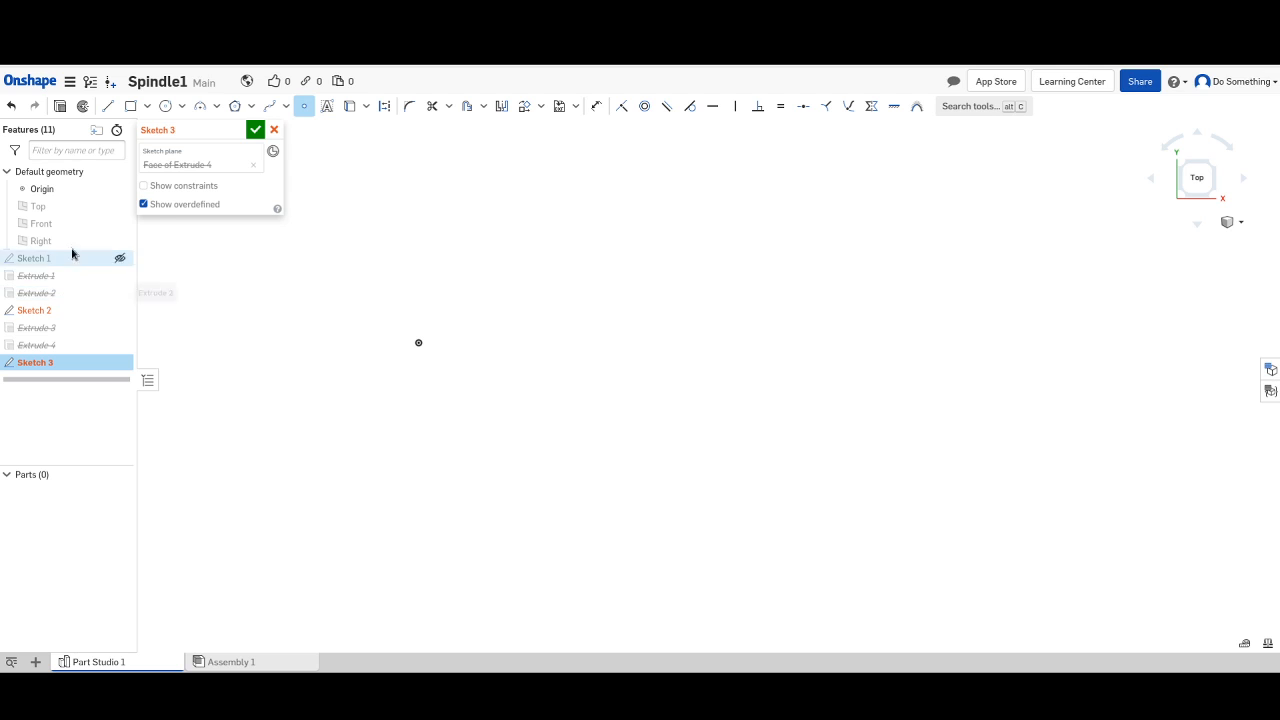
Unsuppress Extrude 2.
mouse_move(59, 317)
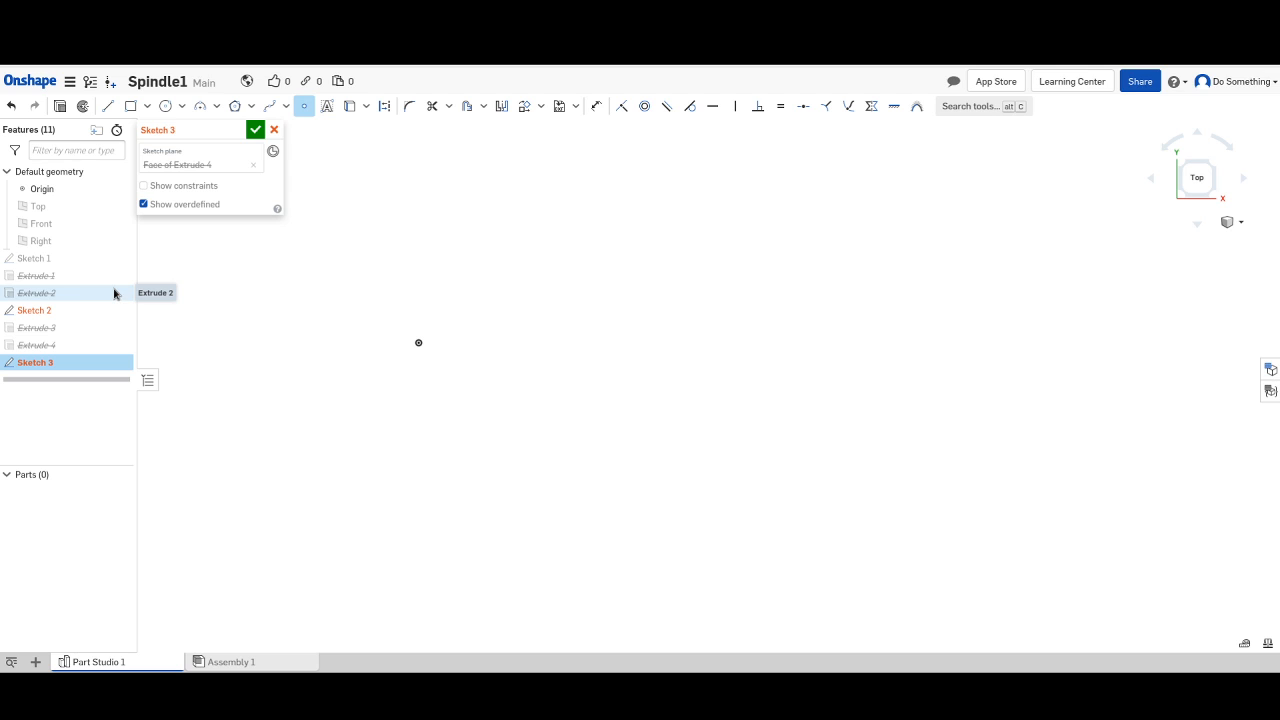
right_click(81, 292)
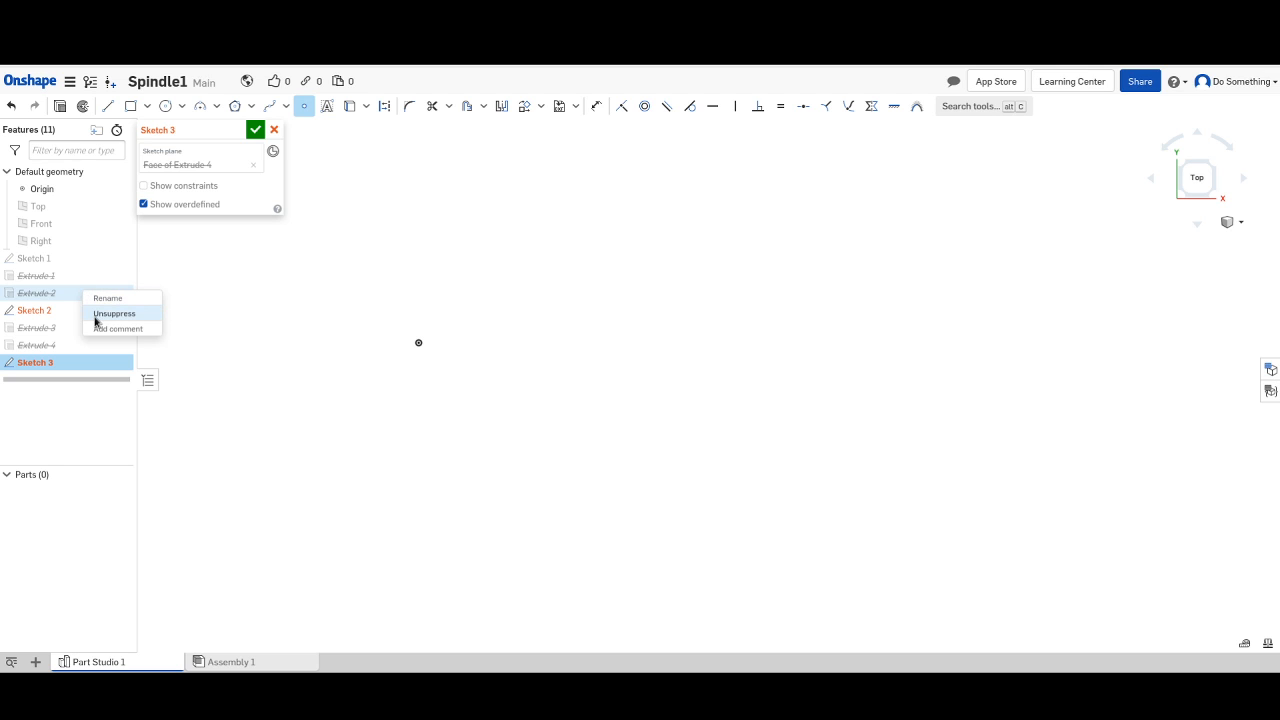
click(96, 314)
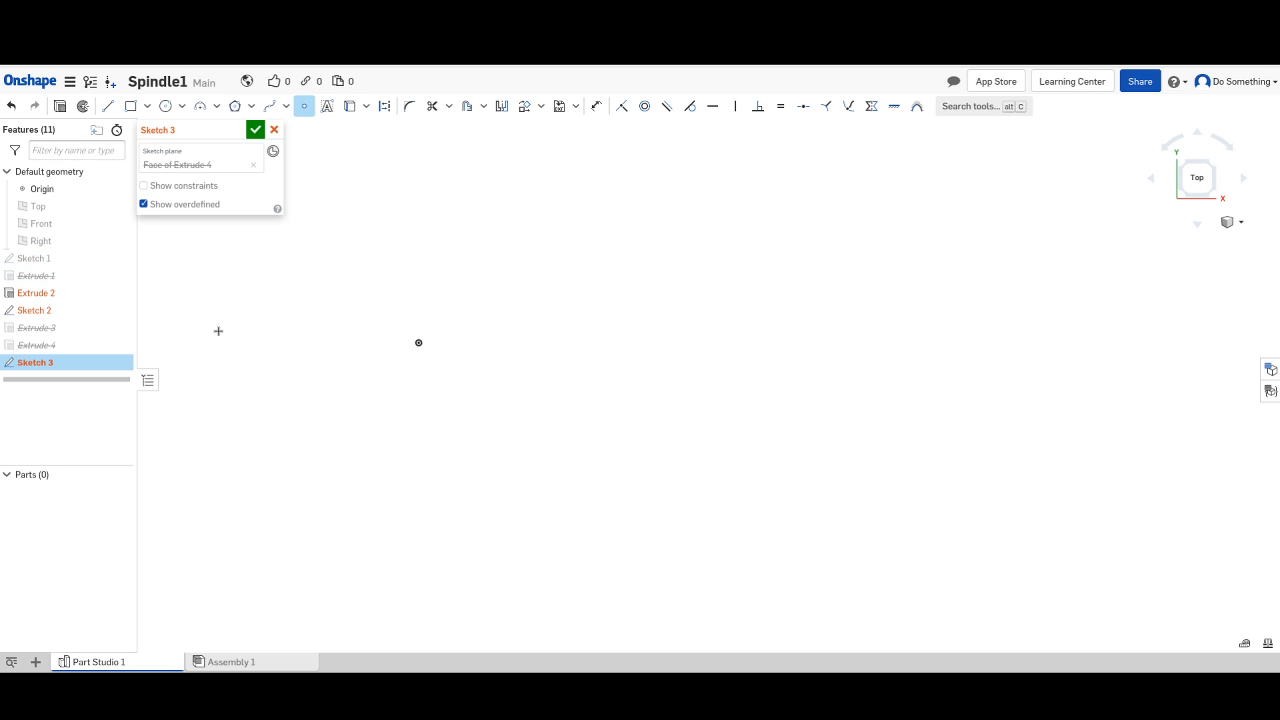
Undo the suppression changes to restore all four extrudes and Sketch 3's plane on the face of Extrude 4.
key(Escape)
key(ctrl+z)
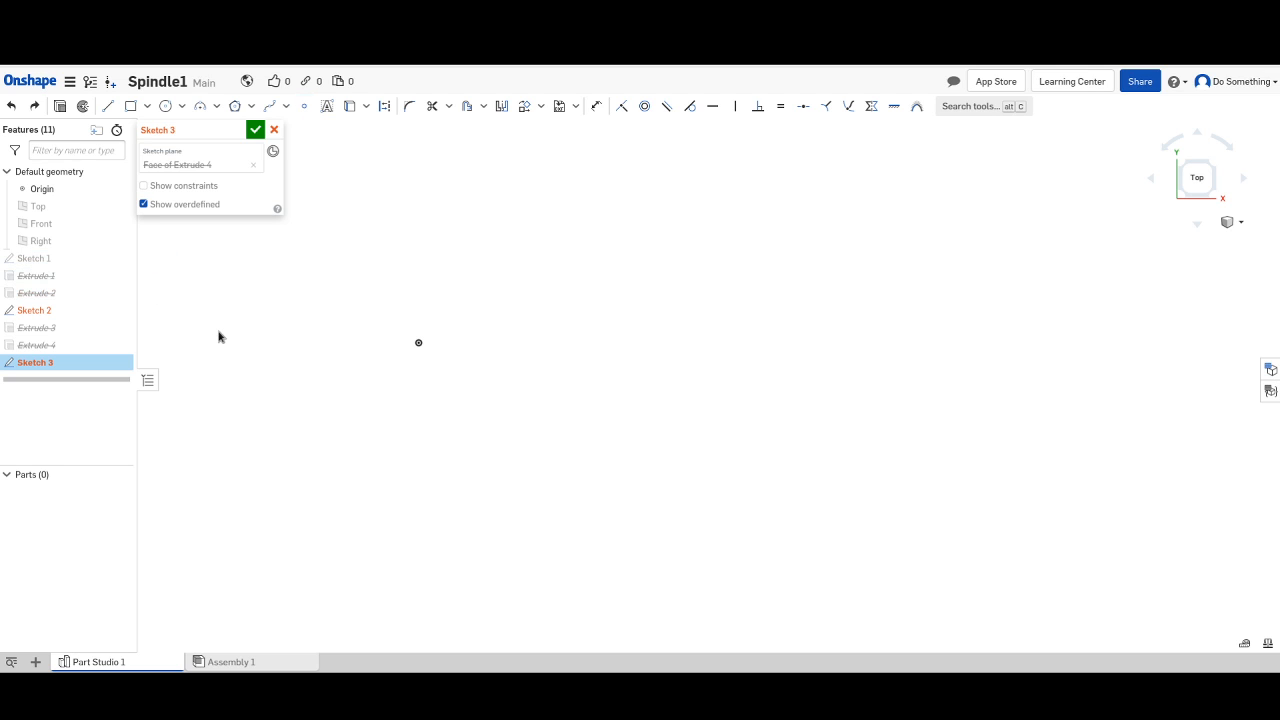
key(ctrl+z)
key(ctrl+y)
key(ctrl+y)
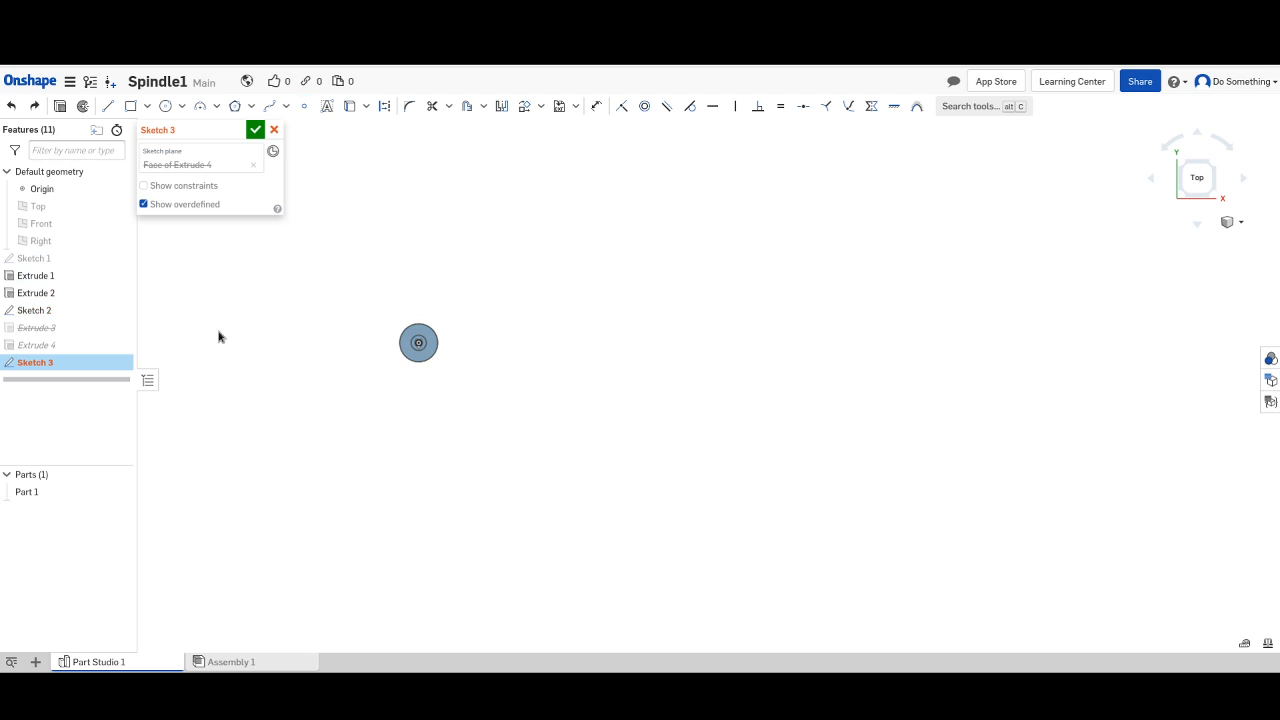
key(ctrl+y)
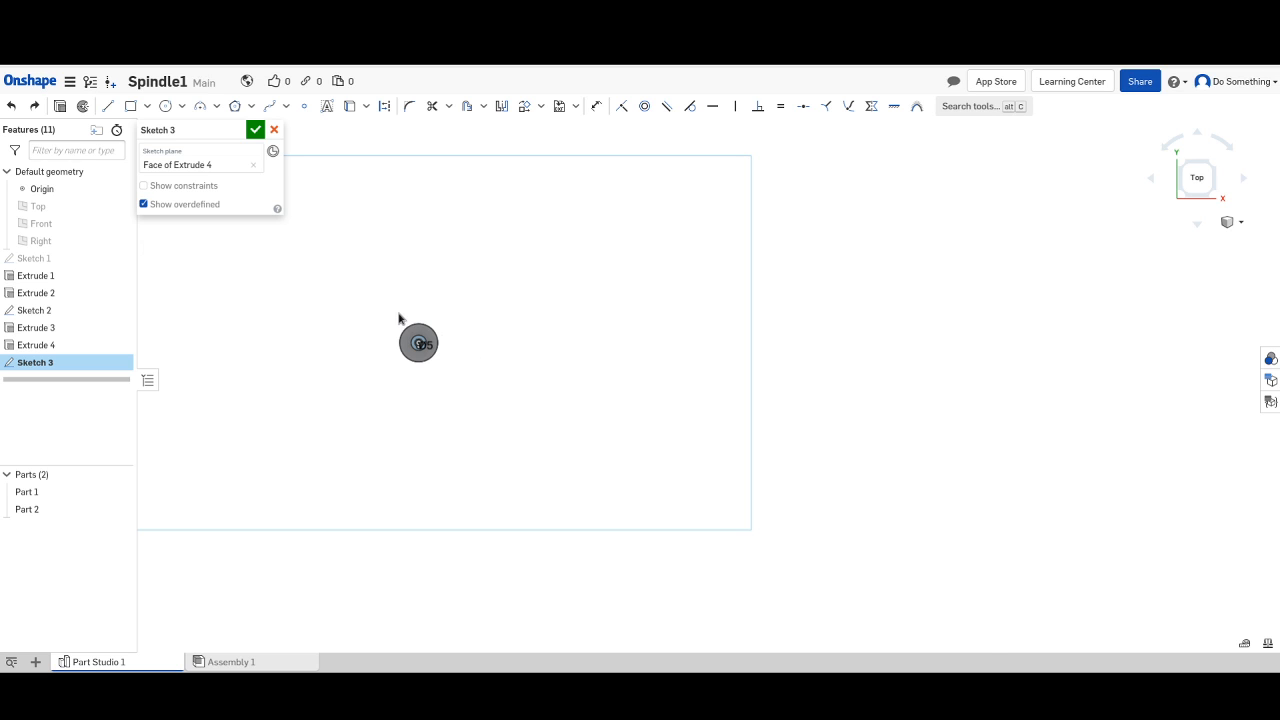
Try to delete the sketch point lying on the 5 mm circle directly below its centre.
scroll(399, 317, up, 2)
scroll(366, 405, up, 2)
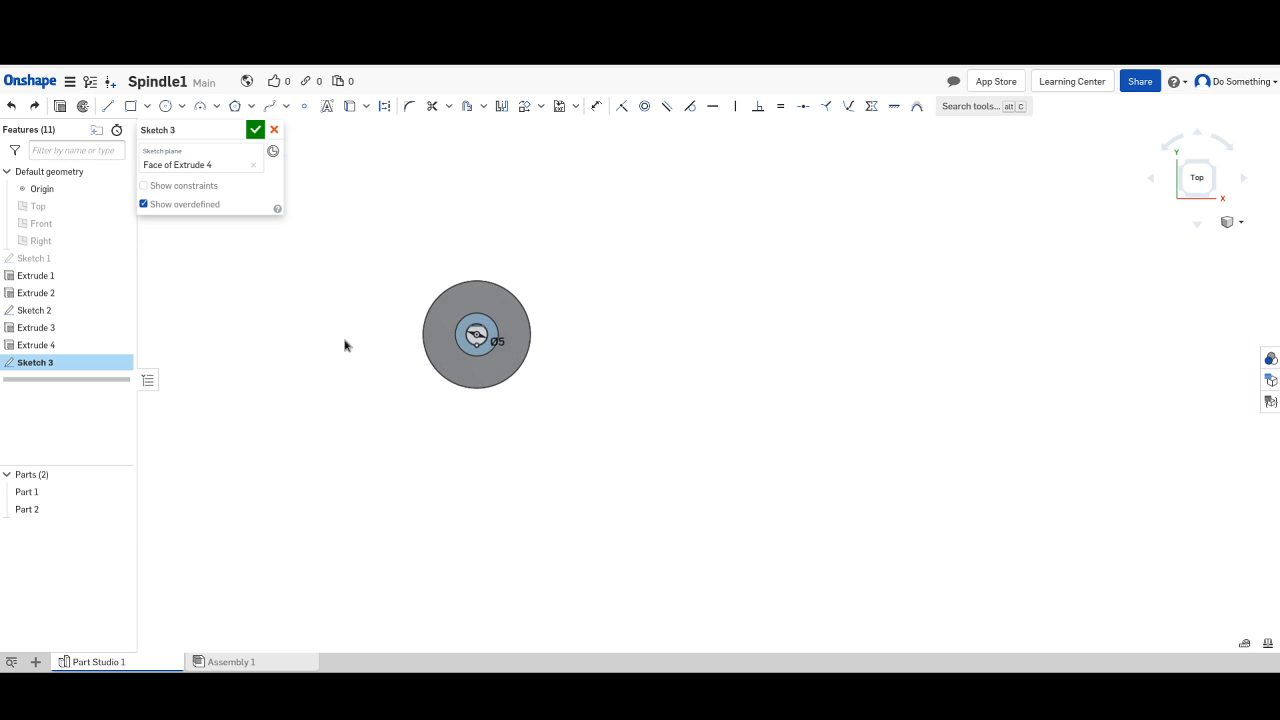
scroll(337, 306, up, 3)
scroll(335, 301, up, 2)
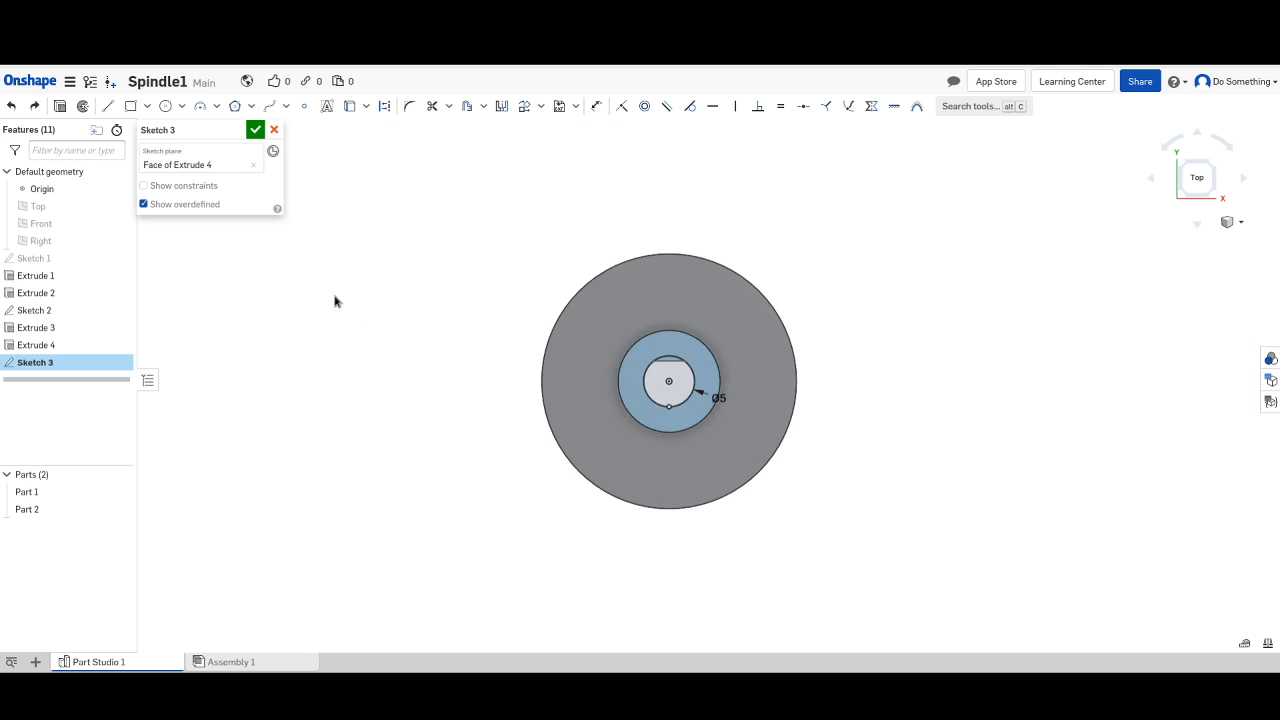
scroll(335, 301, up, 3)
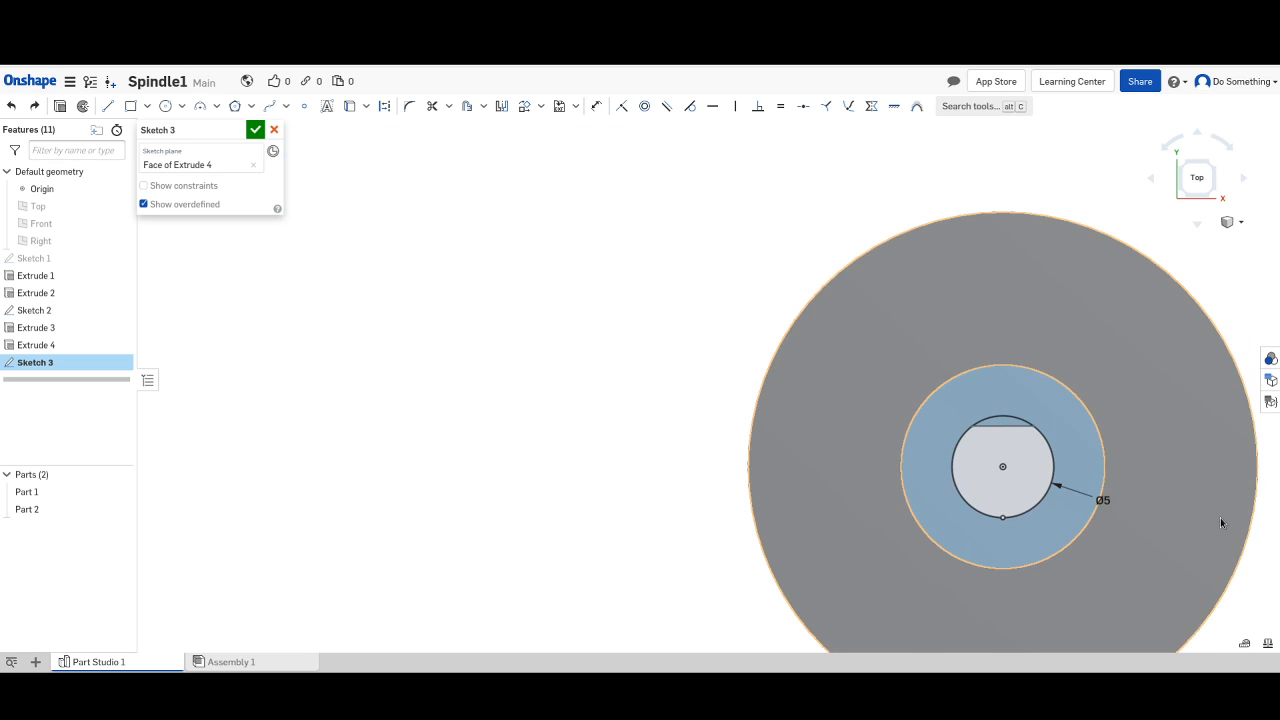
scroll(1220, 517, down, 2)
scroll(1273, 590, up, 2)
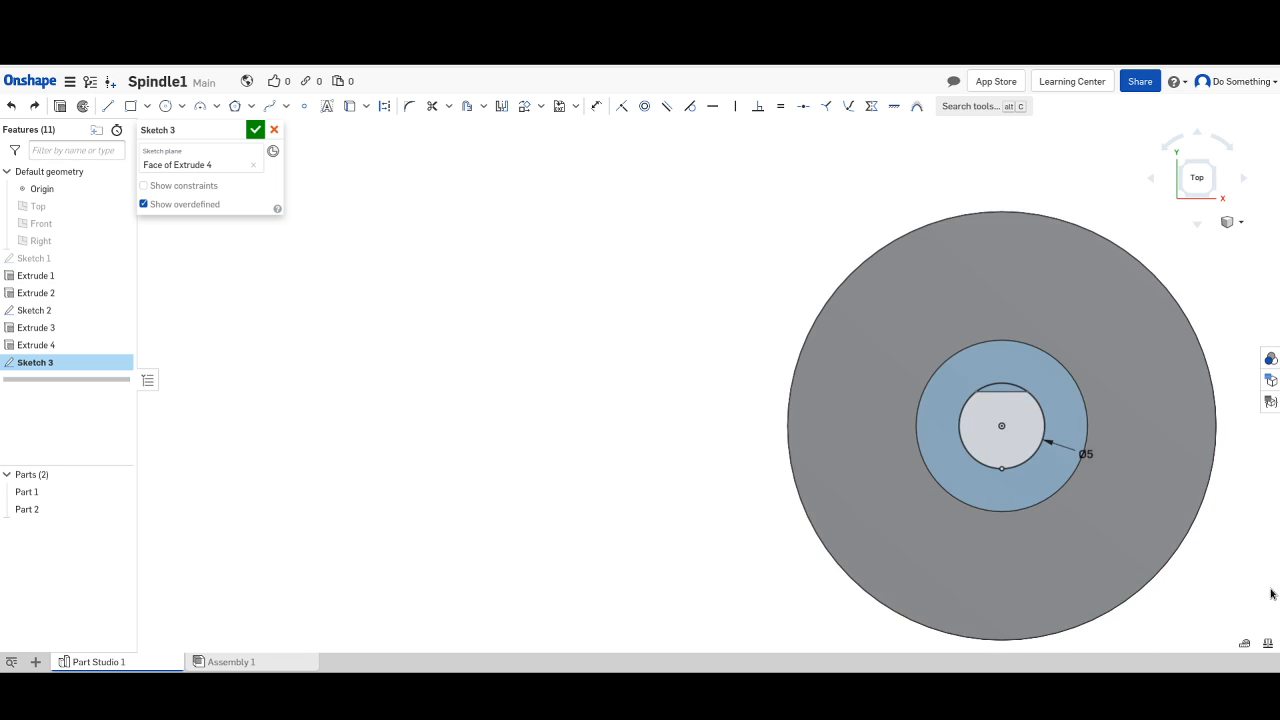
scroll(1273, 594, up, 2)
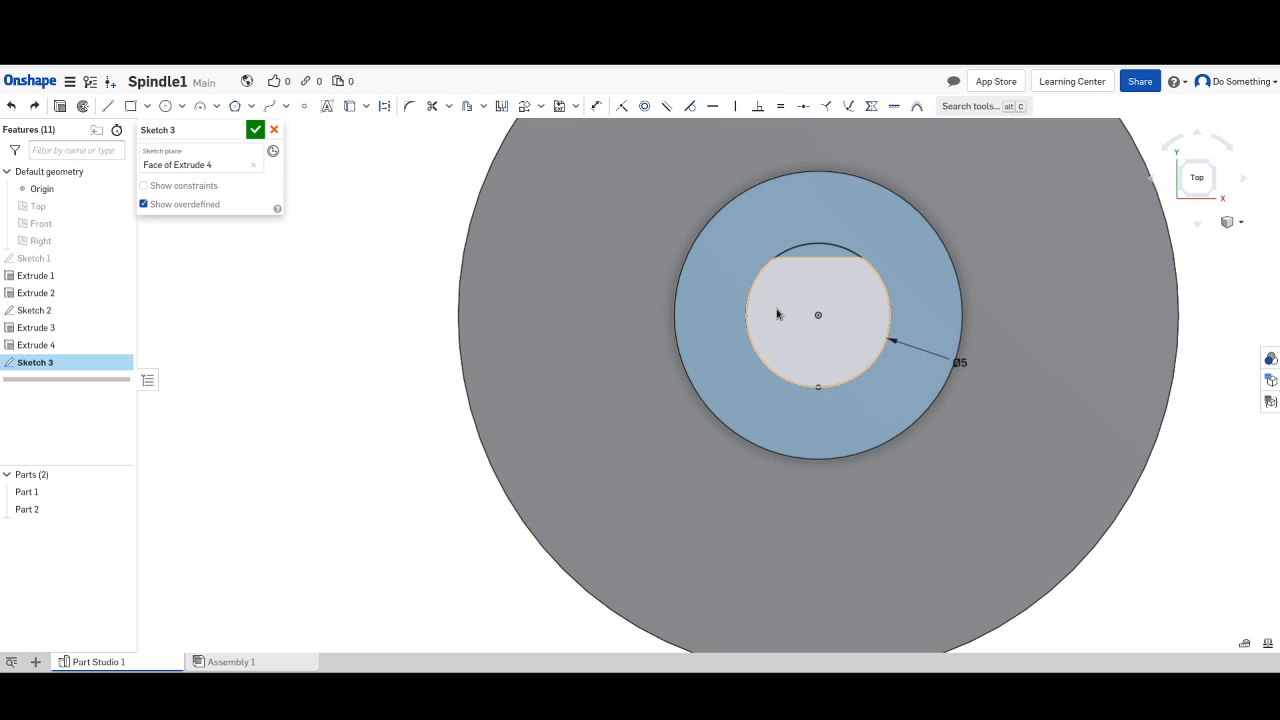
scroll(862, 280, up, 1)
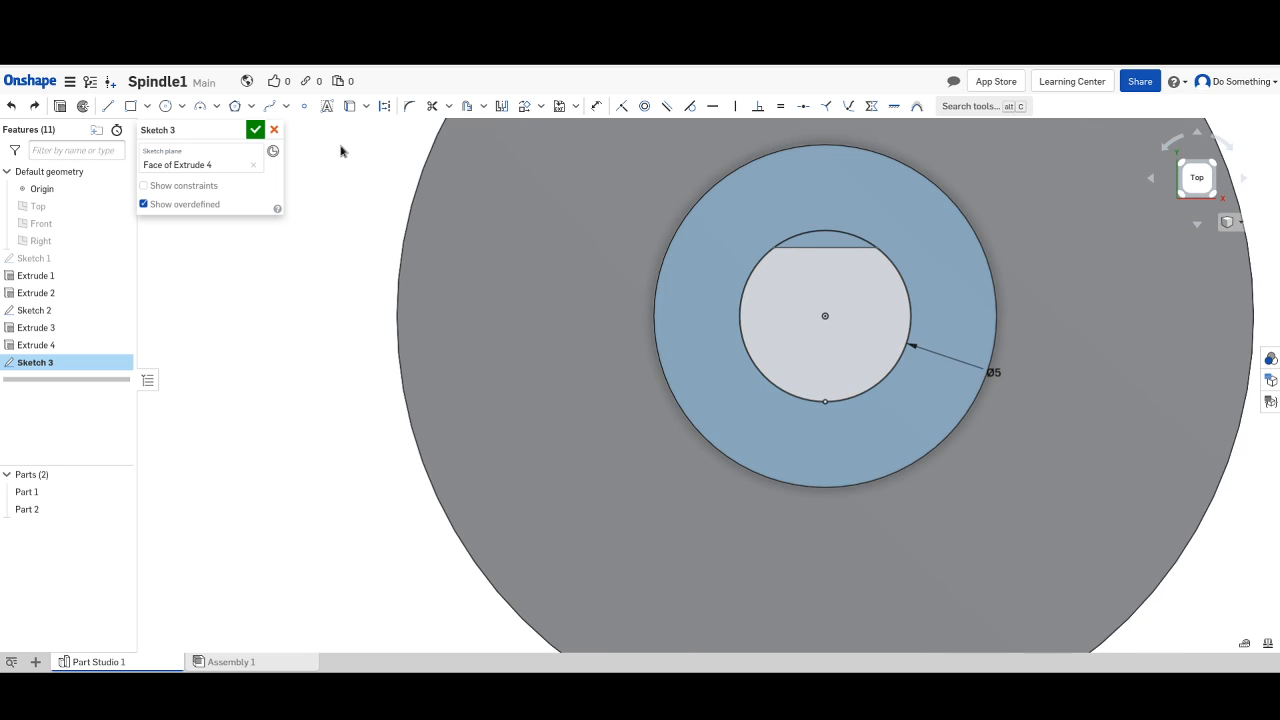
scroll(828, 428, up, 3)
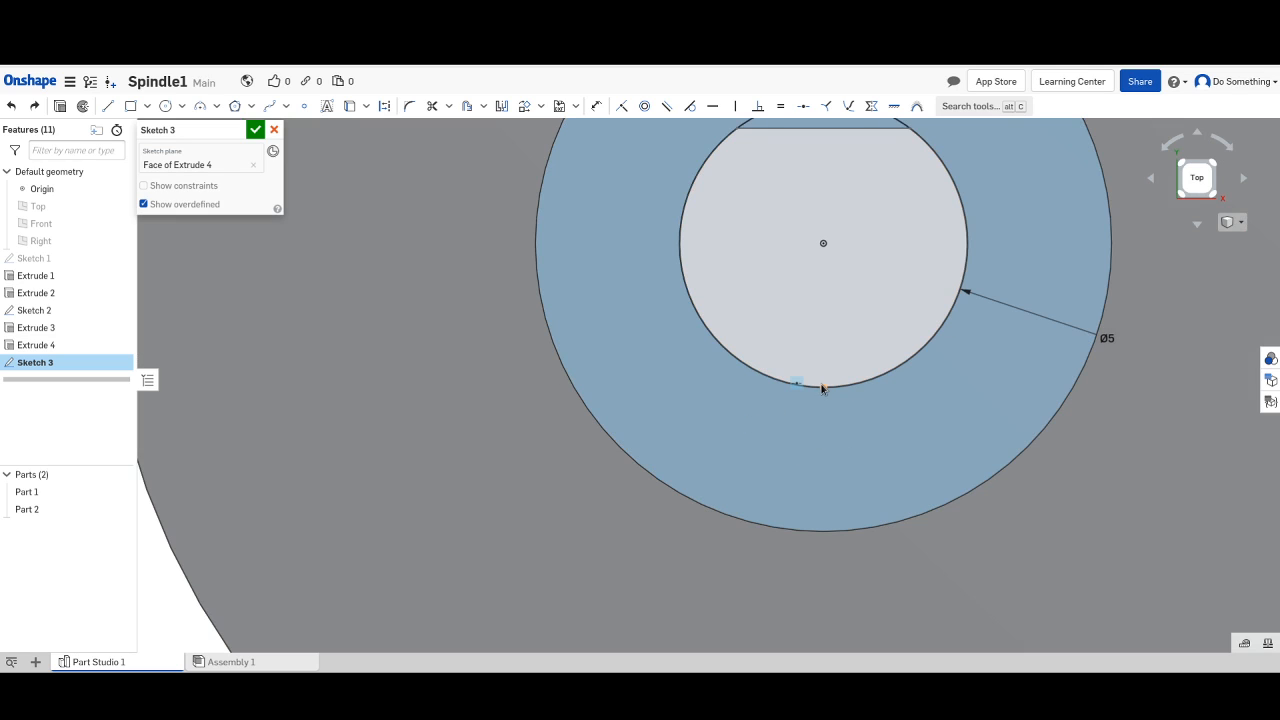
click(822, 387)
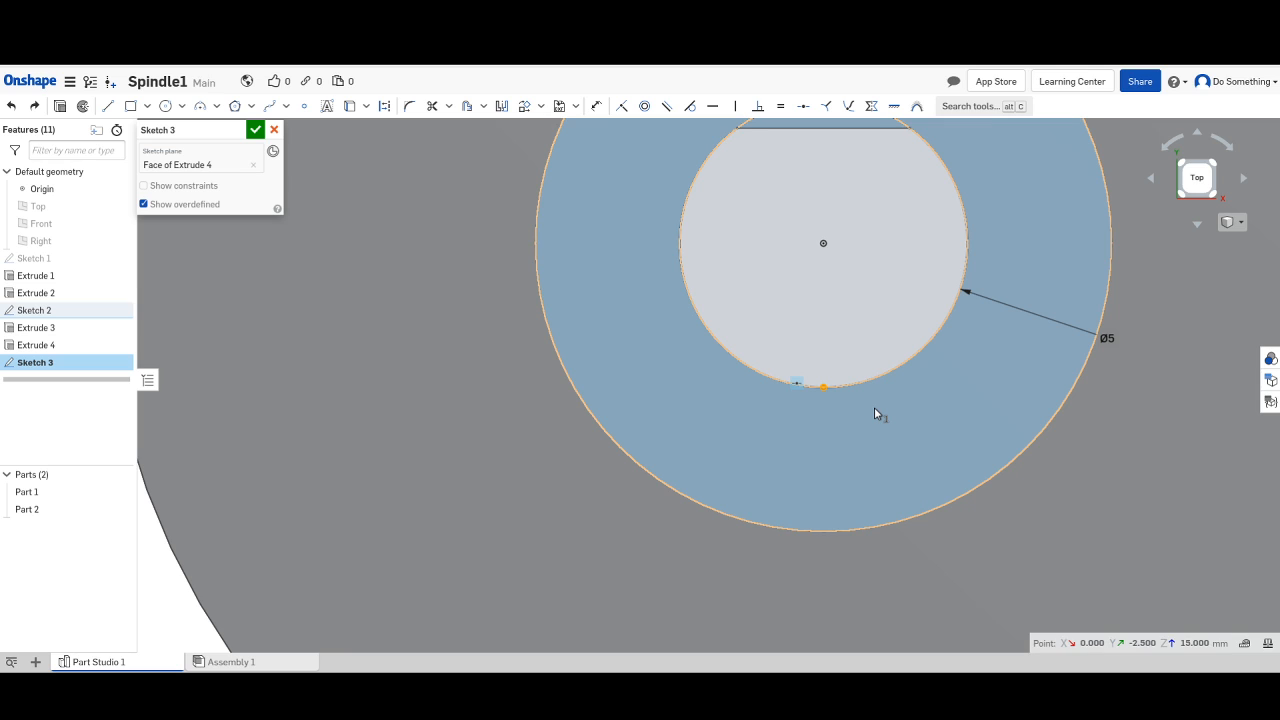
key(Delete)
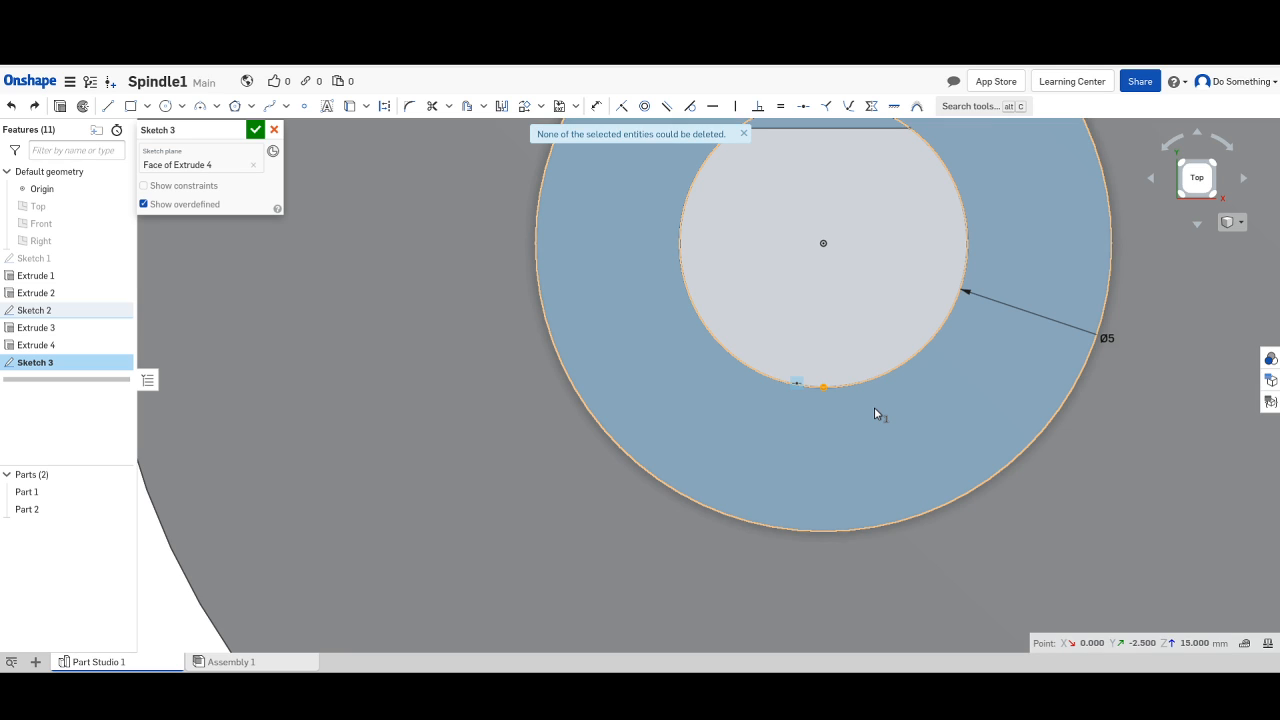
right_click(822, 390)
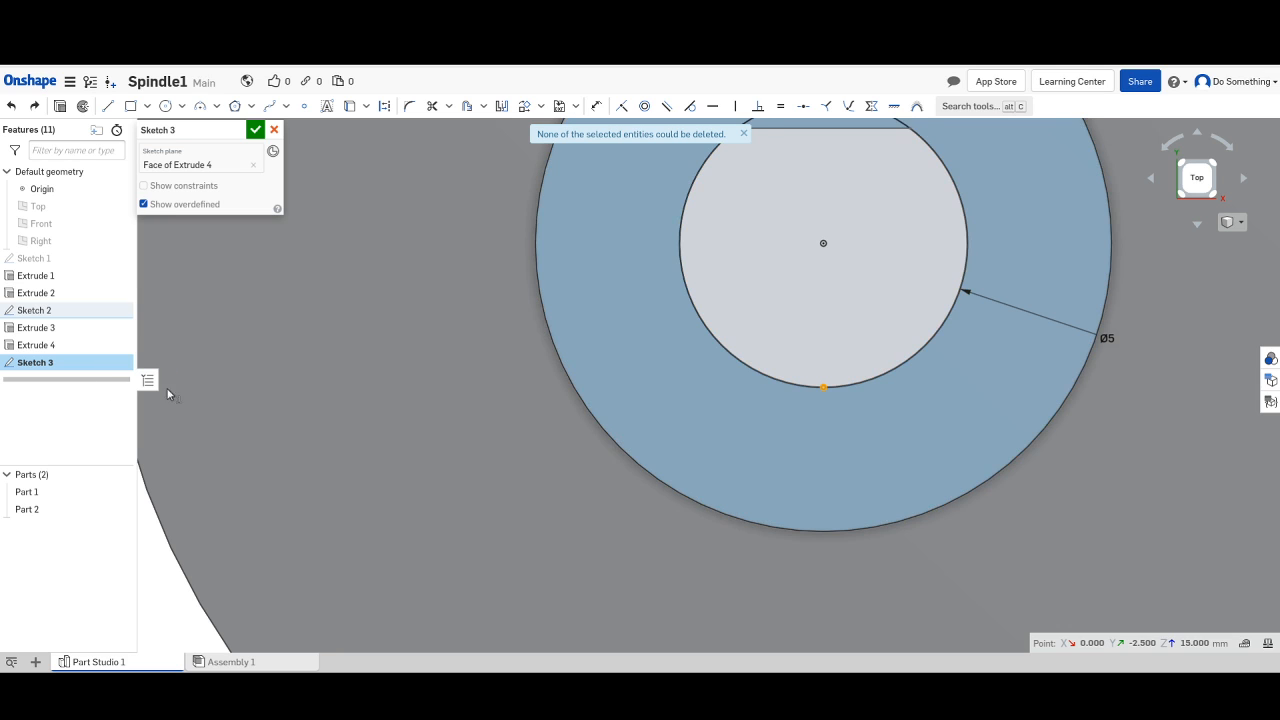
click(745, 134)
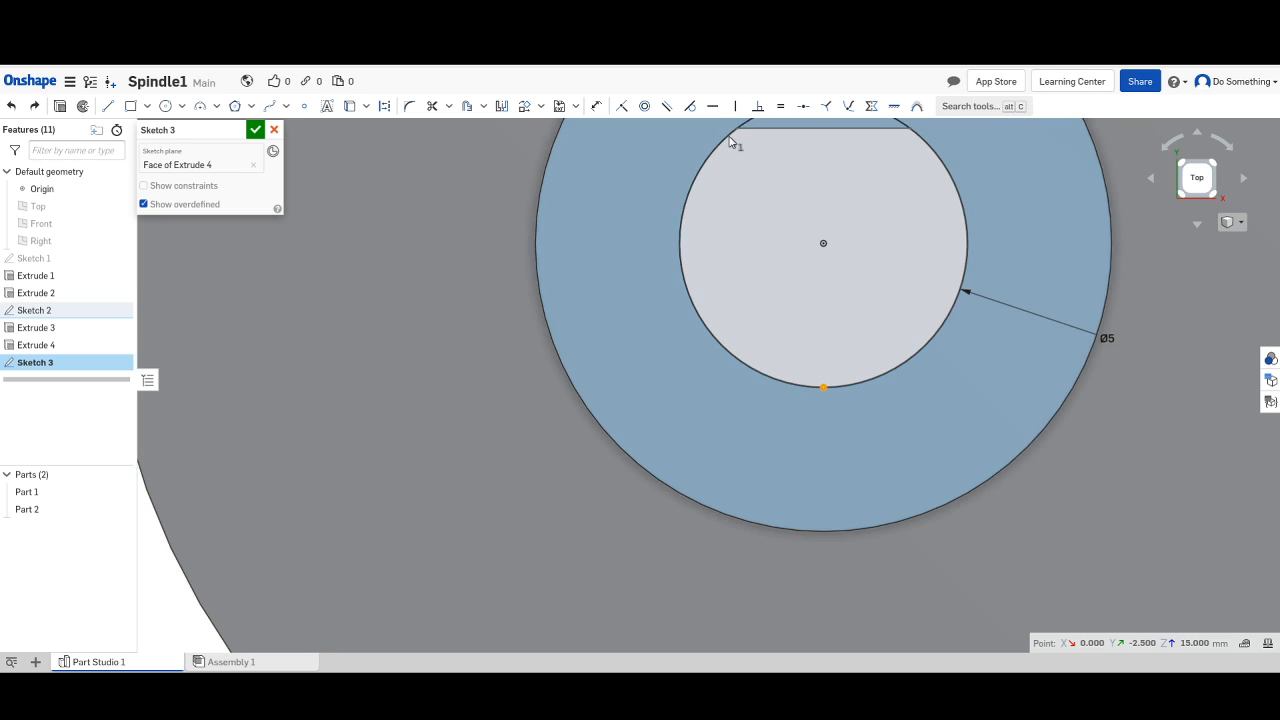
Discard Sketch 3 and start a new sketch on the end face of Extrude 4.
click(274, 131)
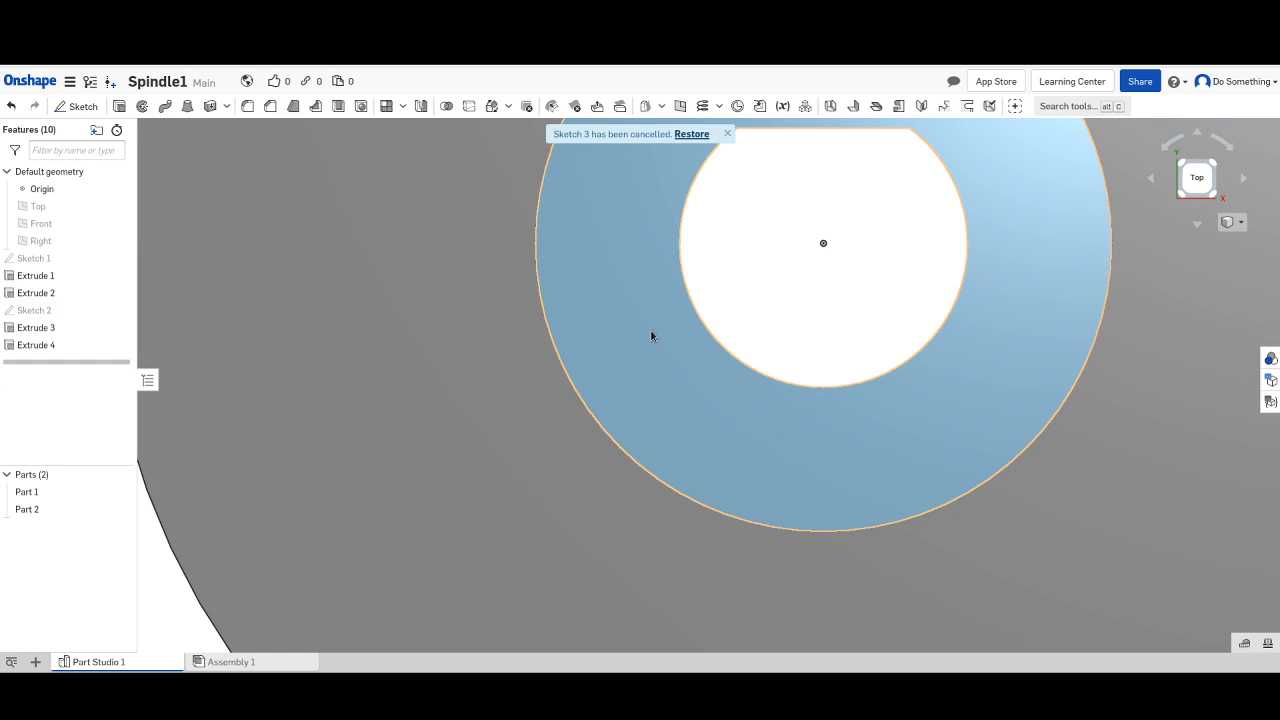
scroll(645, 327, down, 5)
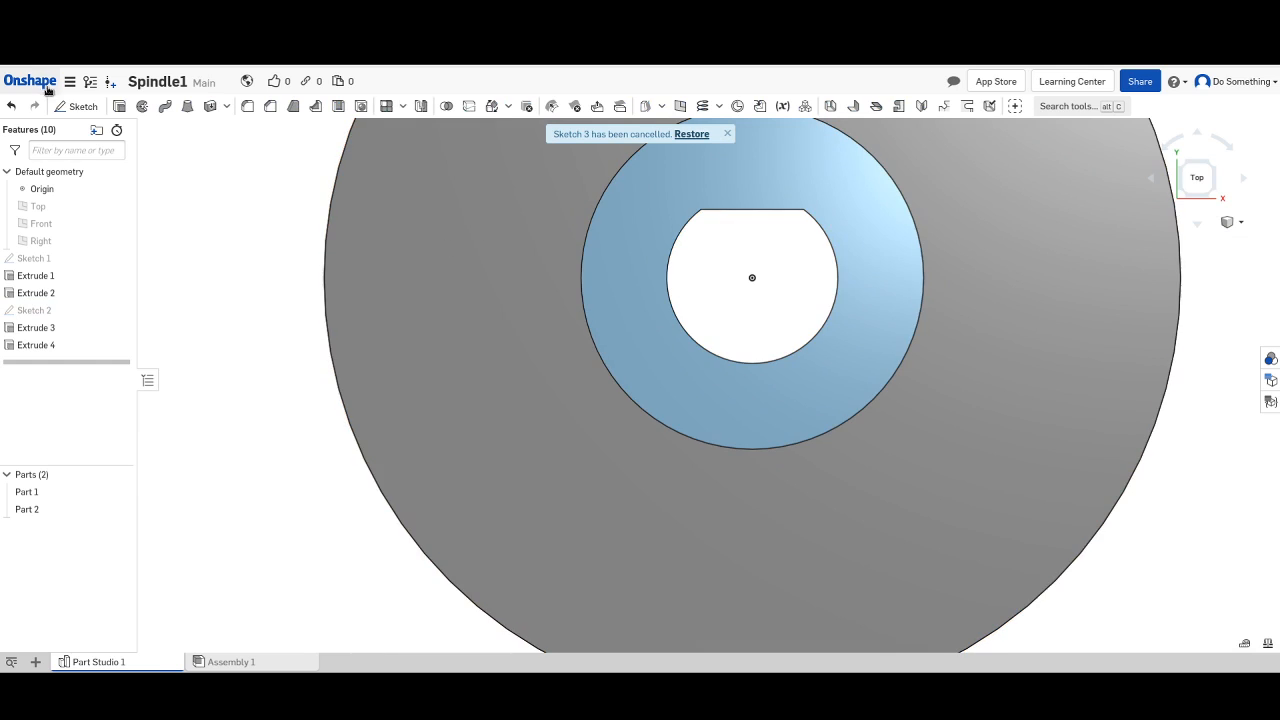
click(77, 106)
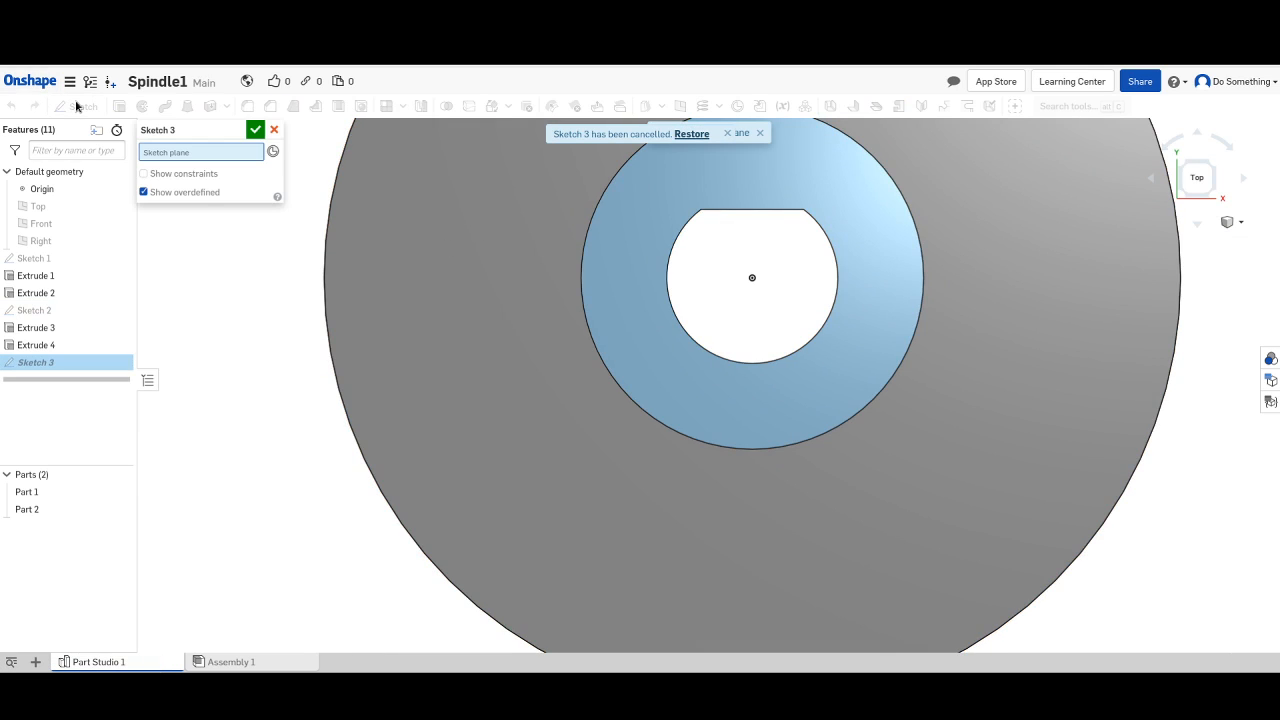
click(655, 193)
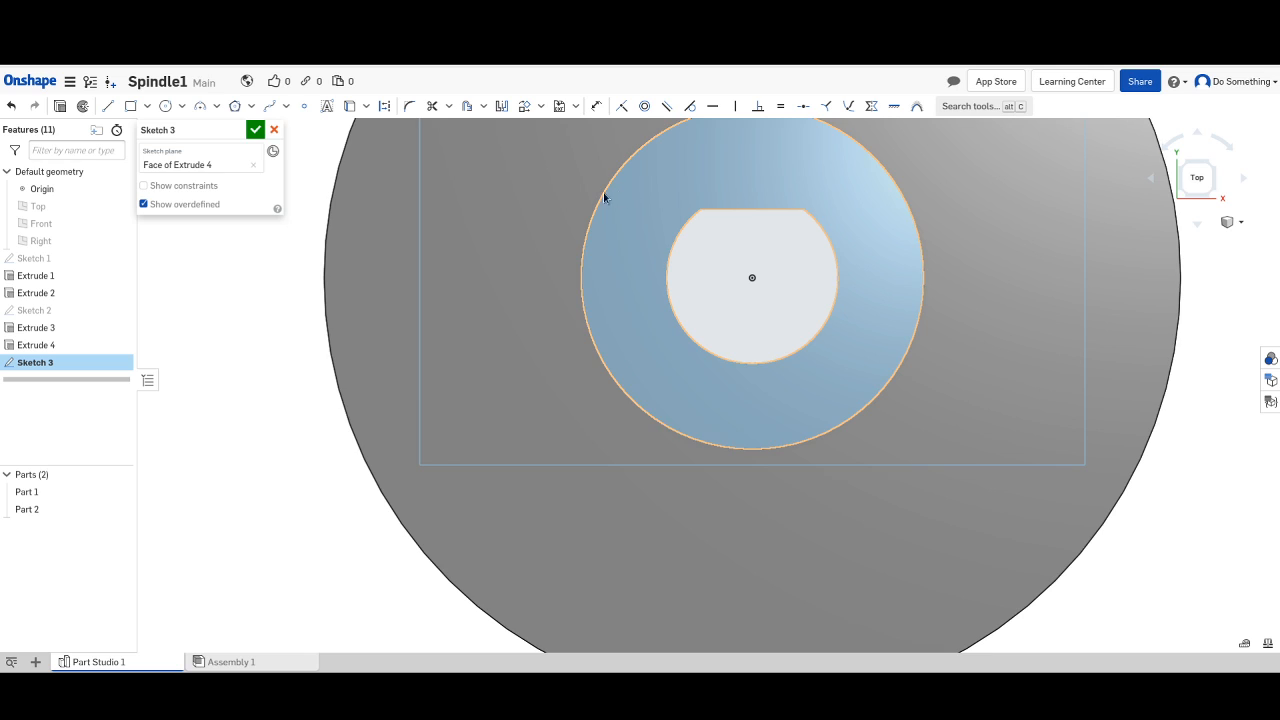
Sketch a circle centred on the bore and set its diameter to 5 mm.
click(165, 106)
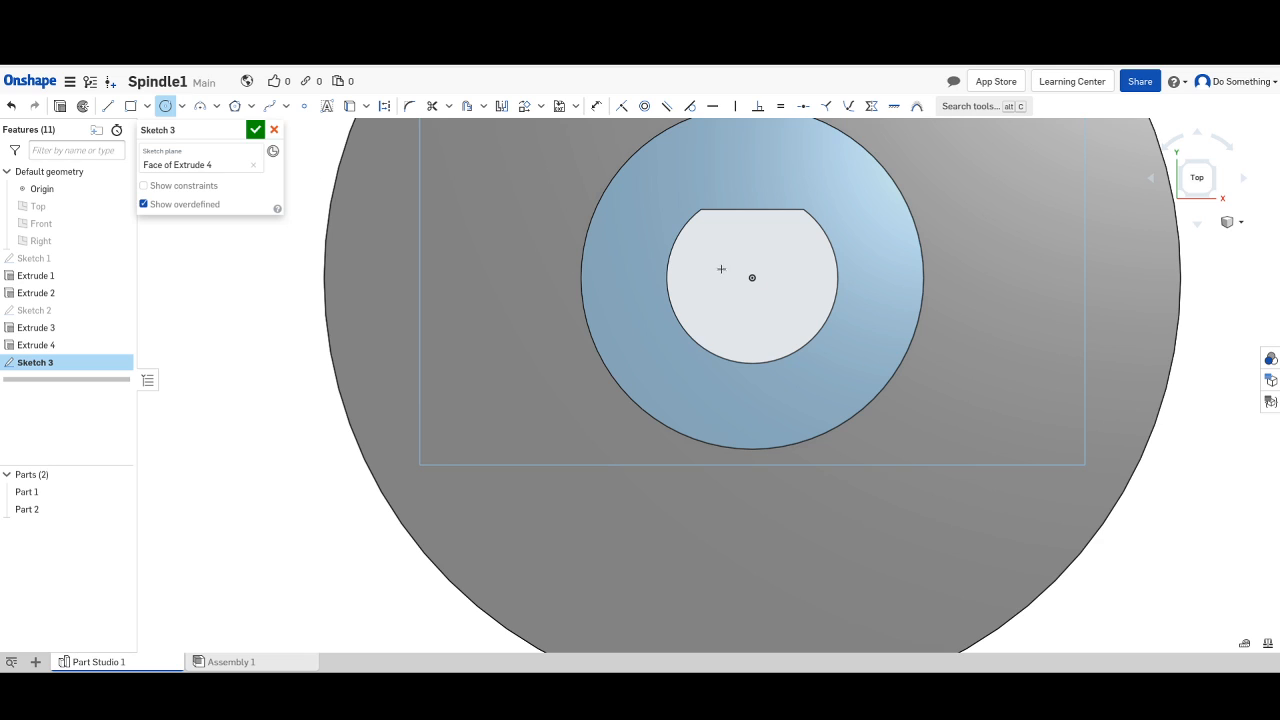
click(769, 287)
click(836, 317)
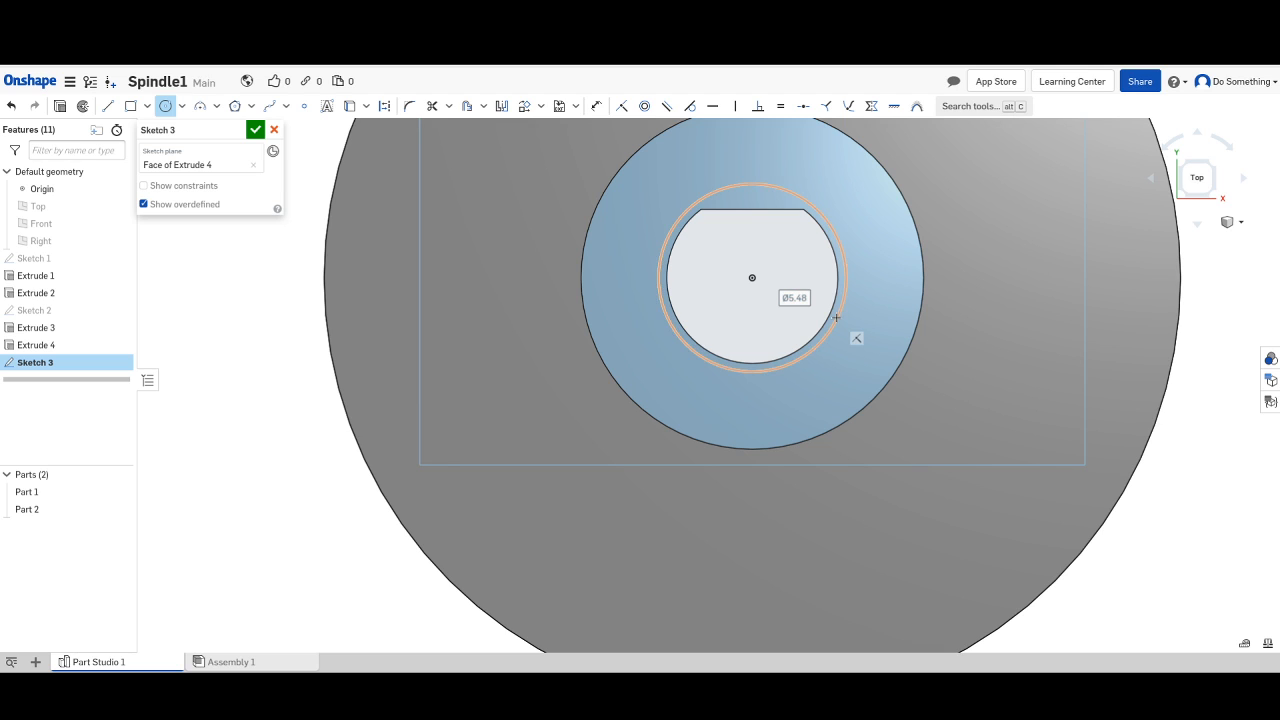
key(d)
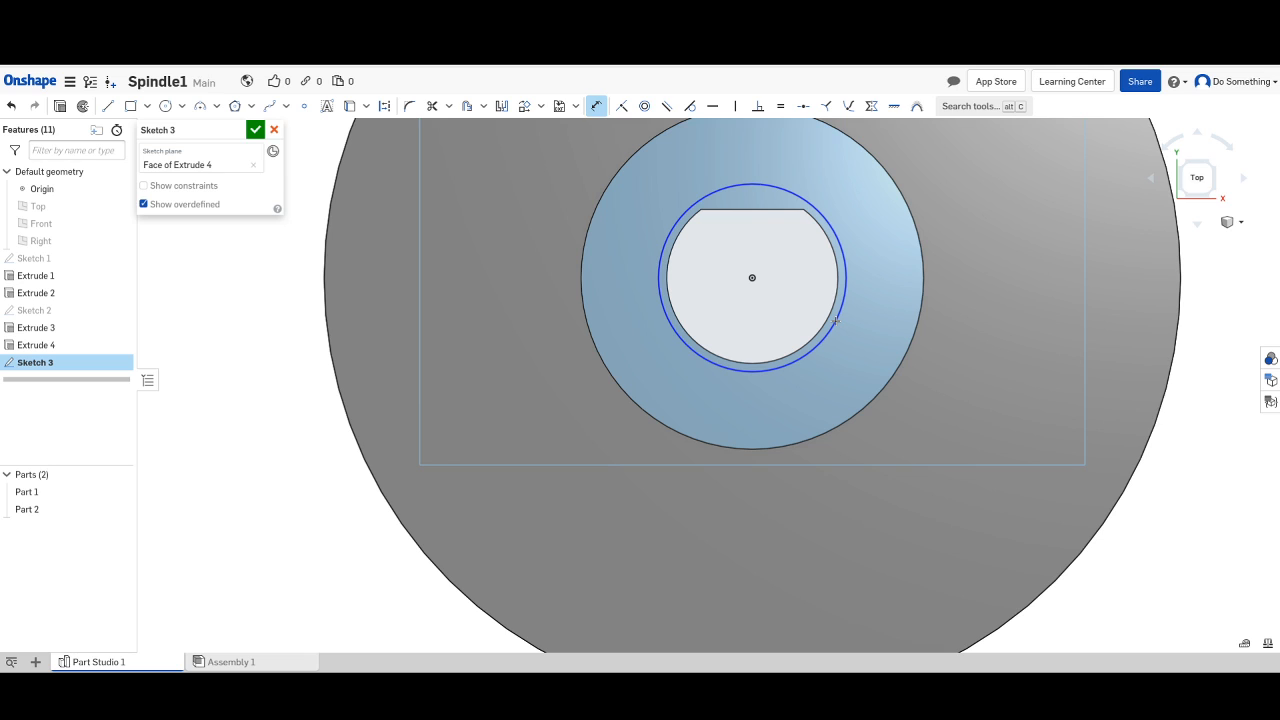
click(835, 320)
click(881, 310)
double_click(881, 311)
text(5)
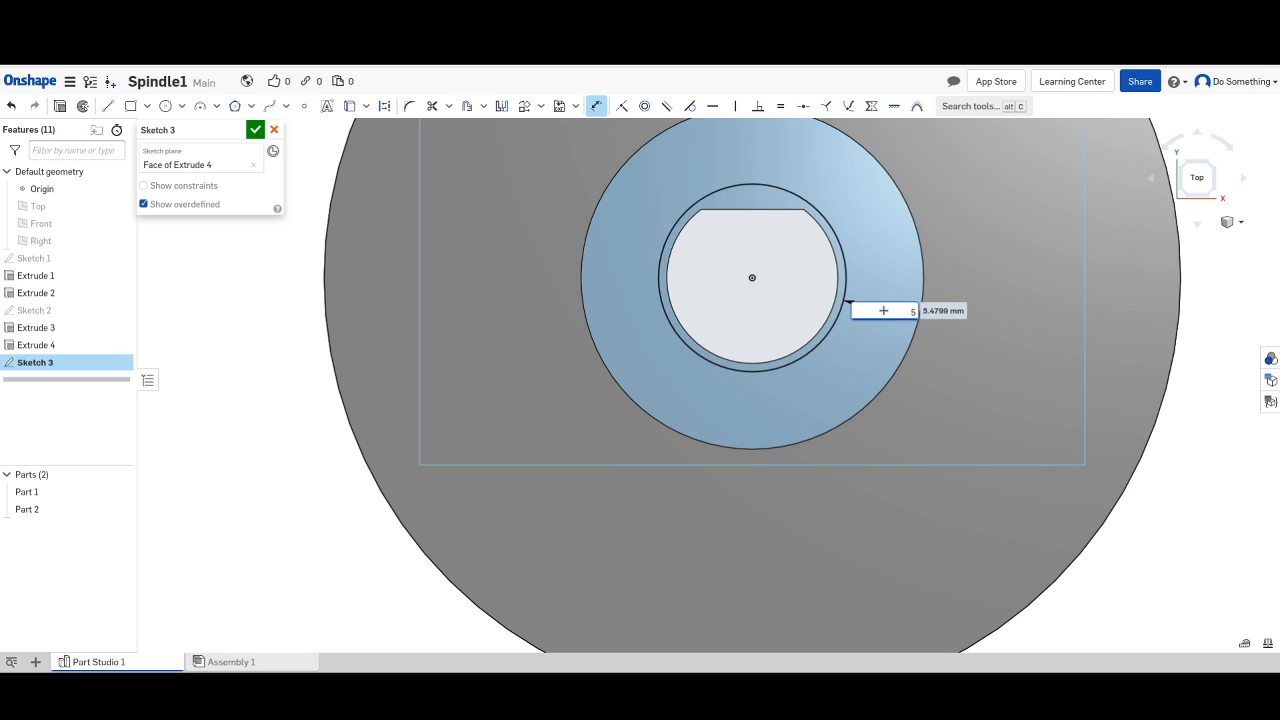
key(Escape)
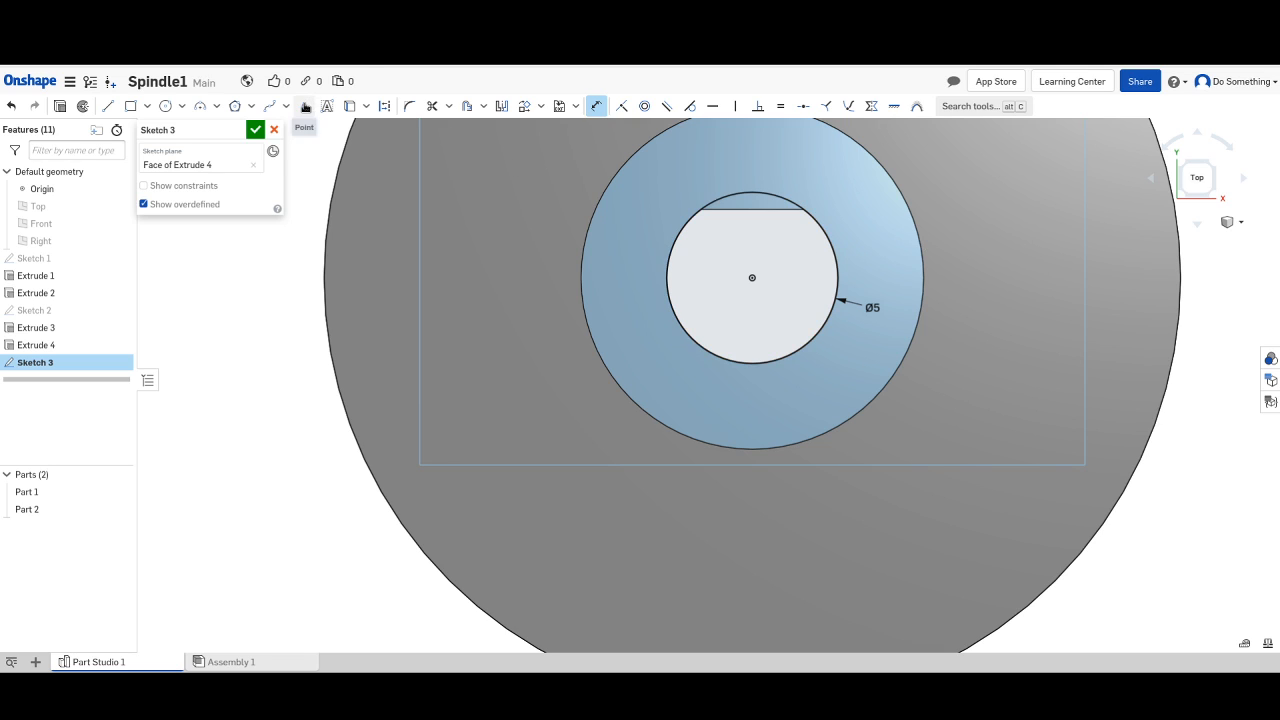
Place a sketch point on the 5 mm circle directly below its centre.
click(304, 106)
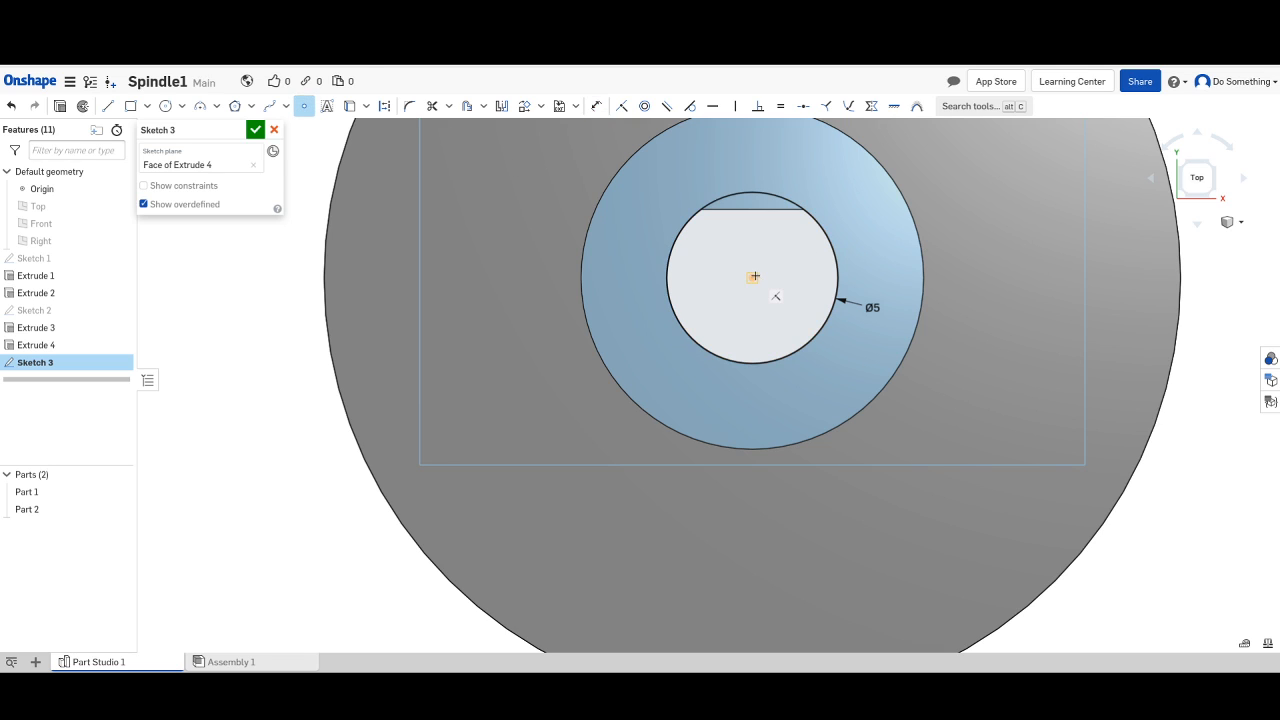
click(751, 296)
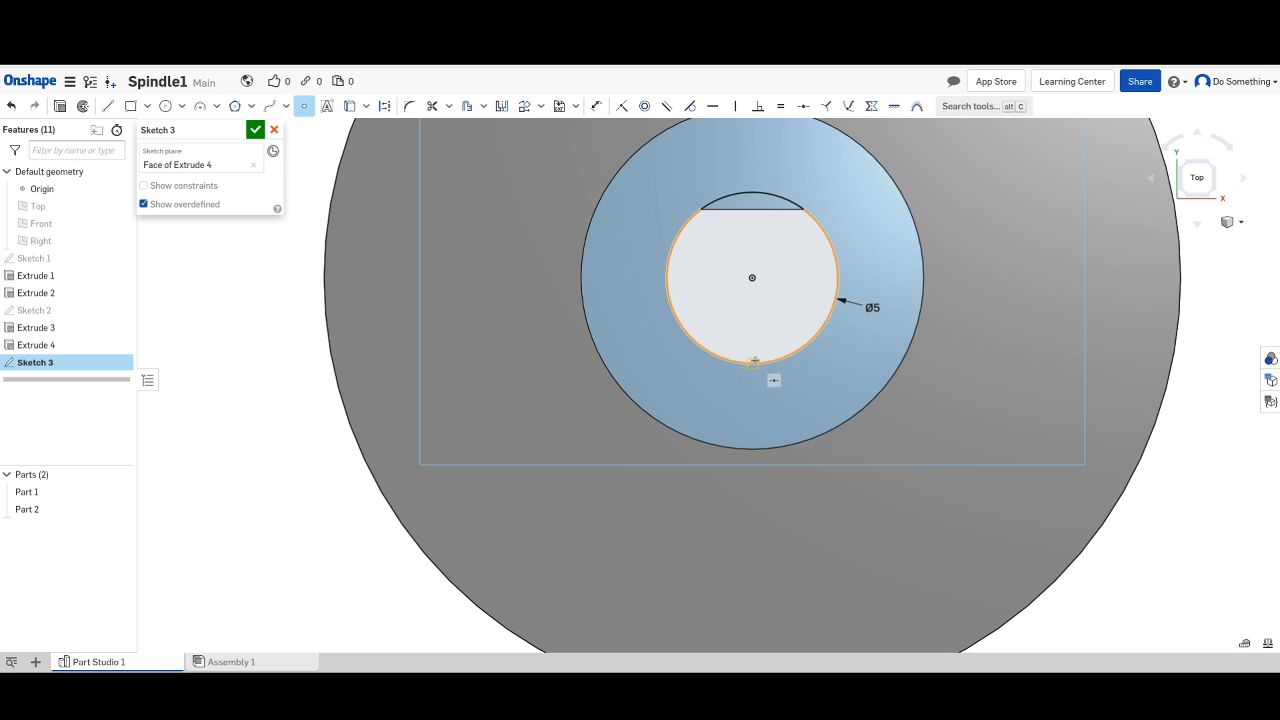
click(753, 360)
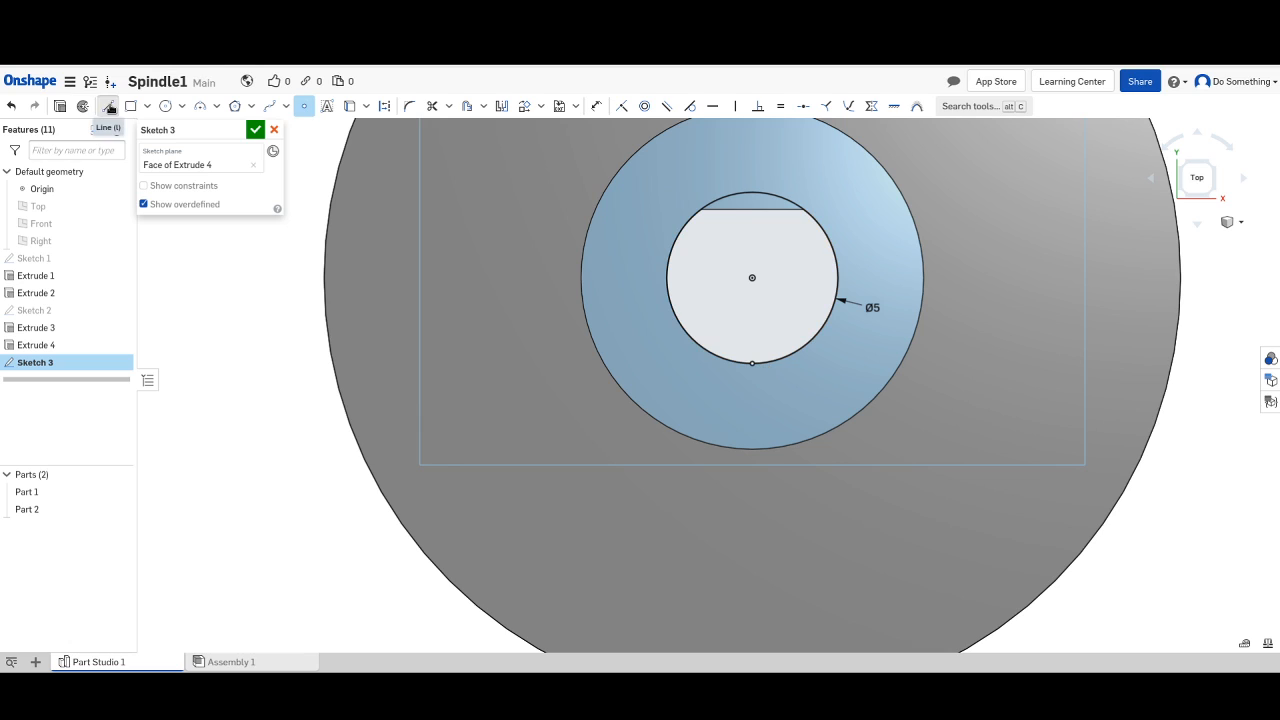
Draw a line along the bore's flat edge between its two corners on the 5 mm circle.
click(108, 106)
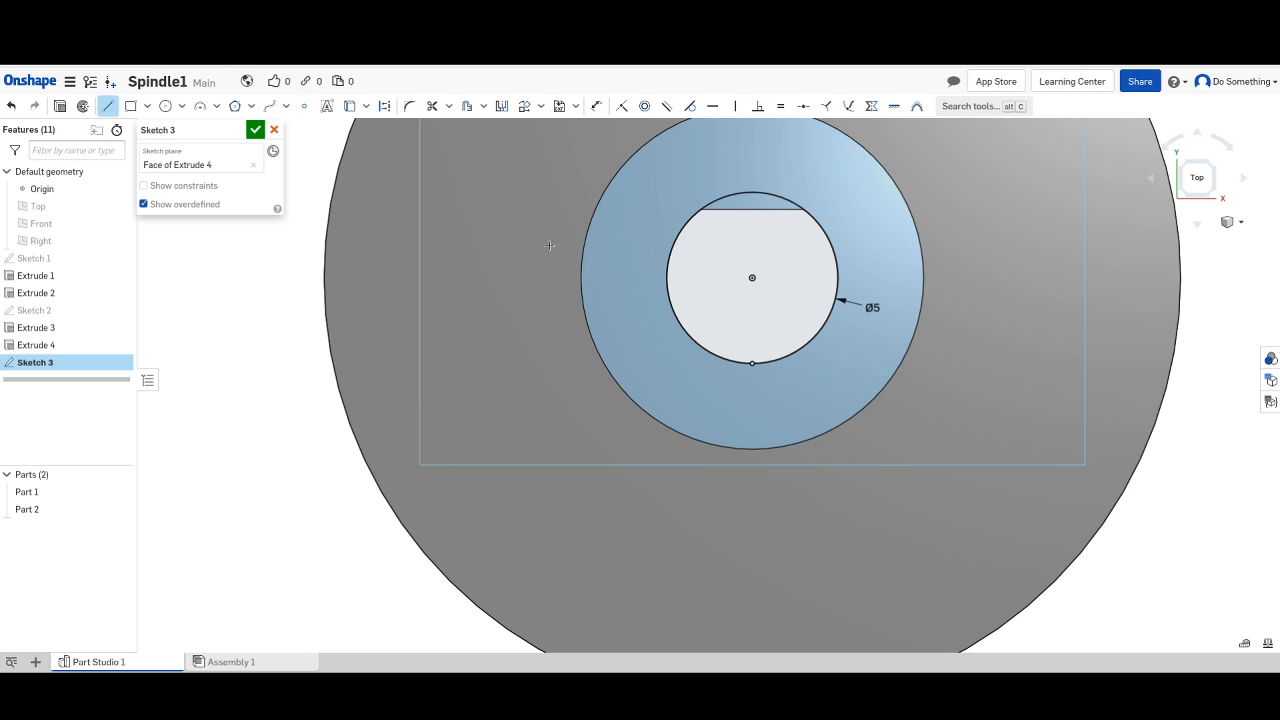
click(702, 210)
click(801, 210)
Dimension the vertical distance between the flat line and the sketch point below the circle's centre.
key(m)
click(757, 210)
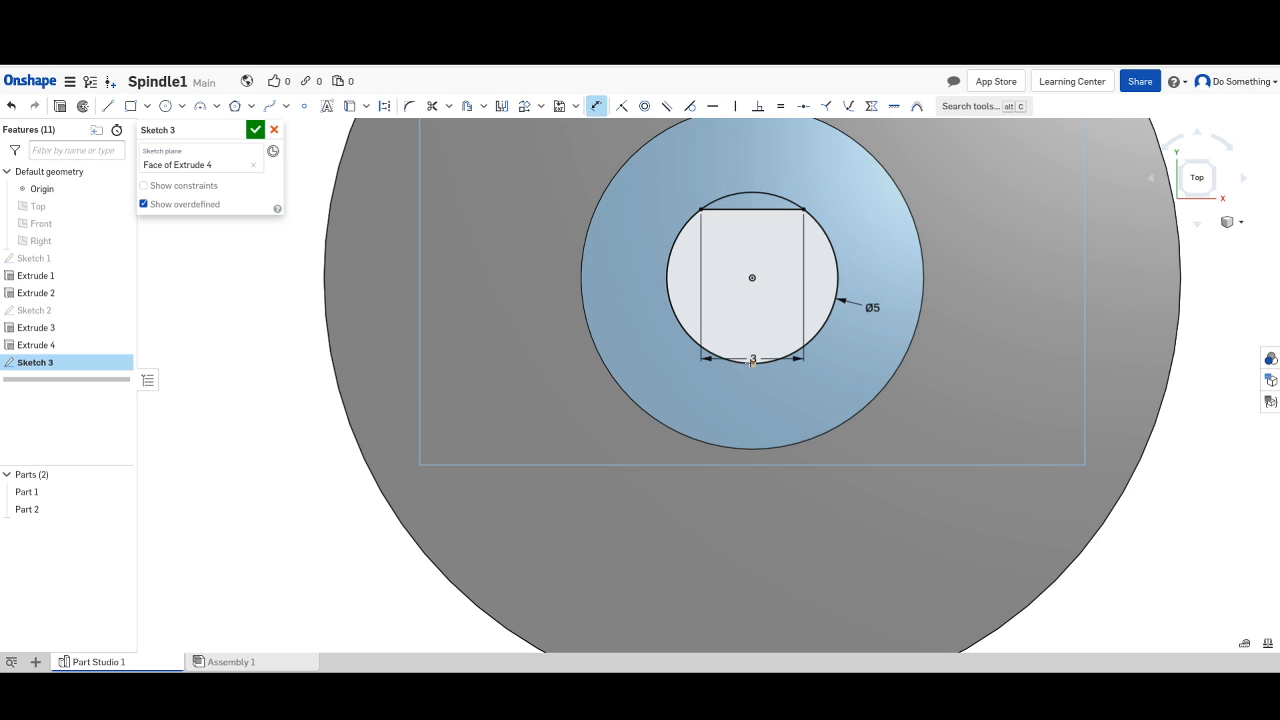
click(752, 363)
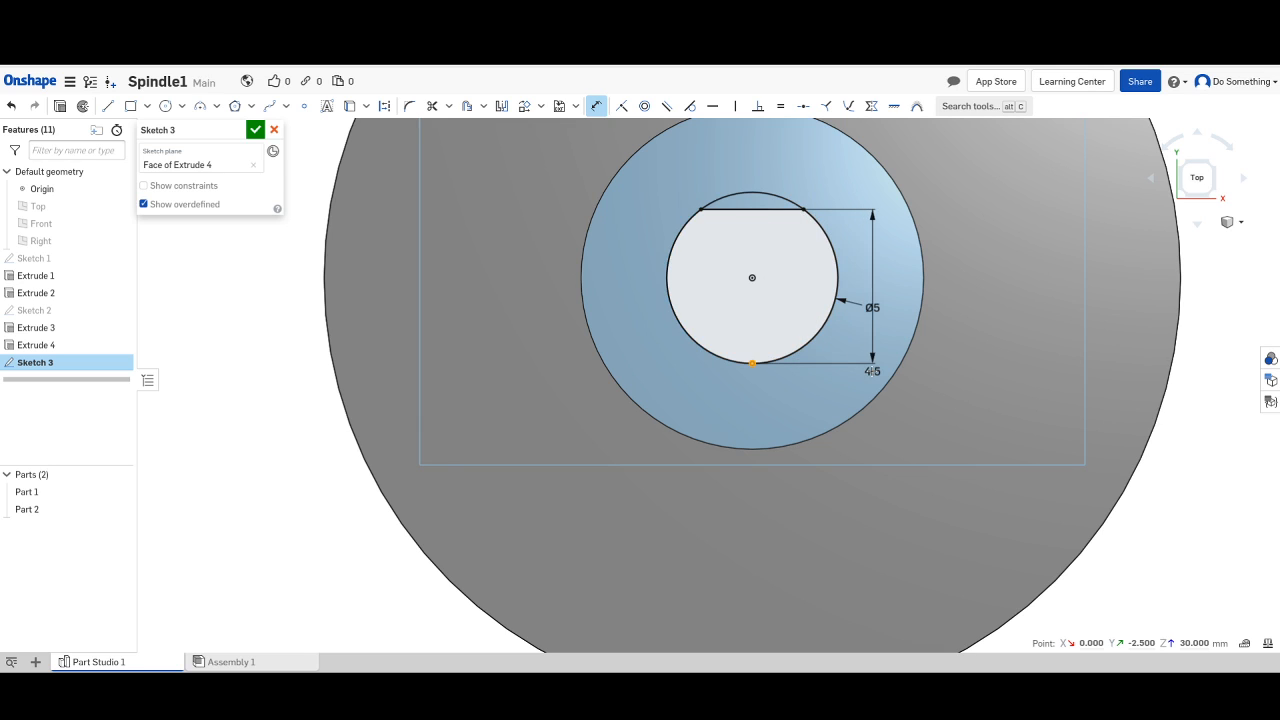
click(872, 371)
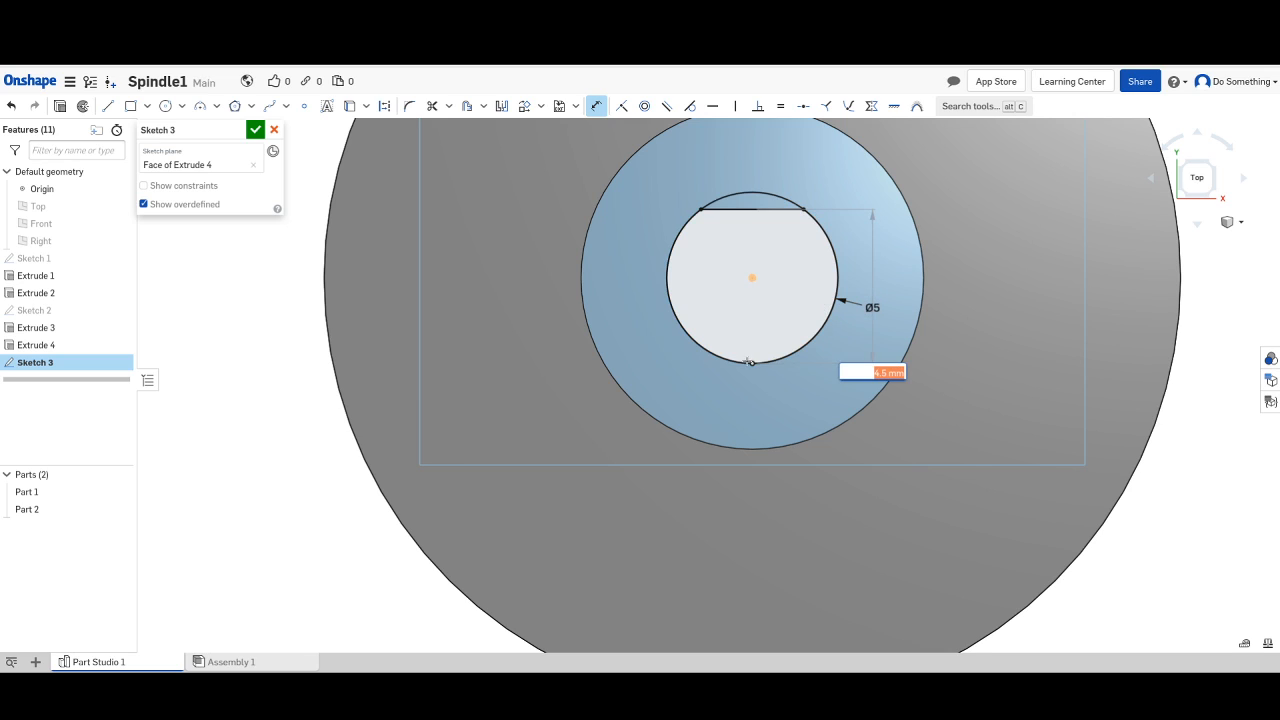
Examine the dimensioned bore profile around the sketch point and within the full flange outline.
scroll(802, 366, up, 5)
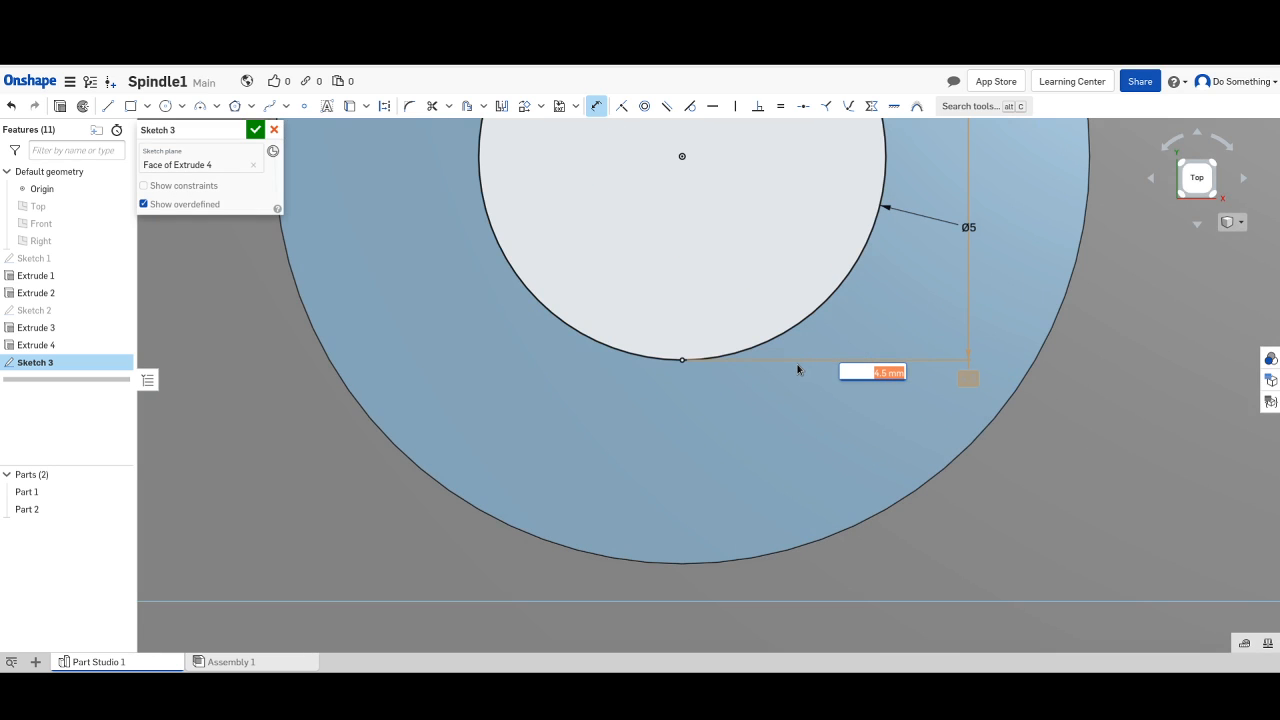
scroll(796, 363, down, 3)
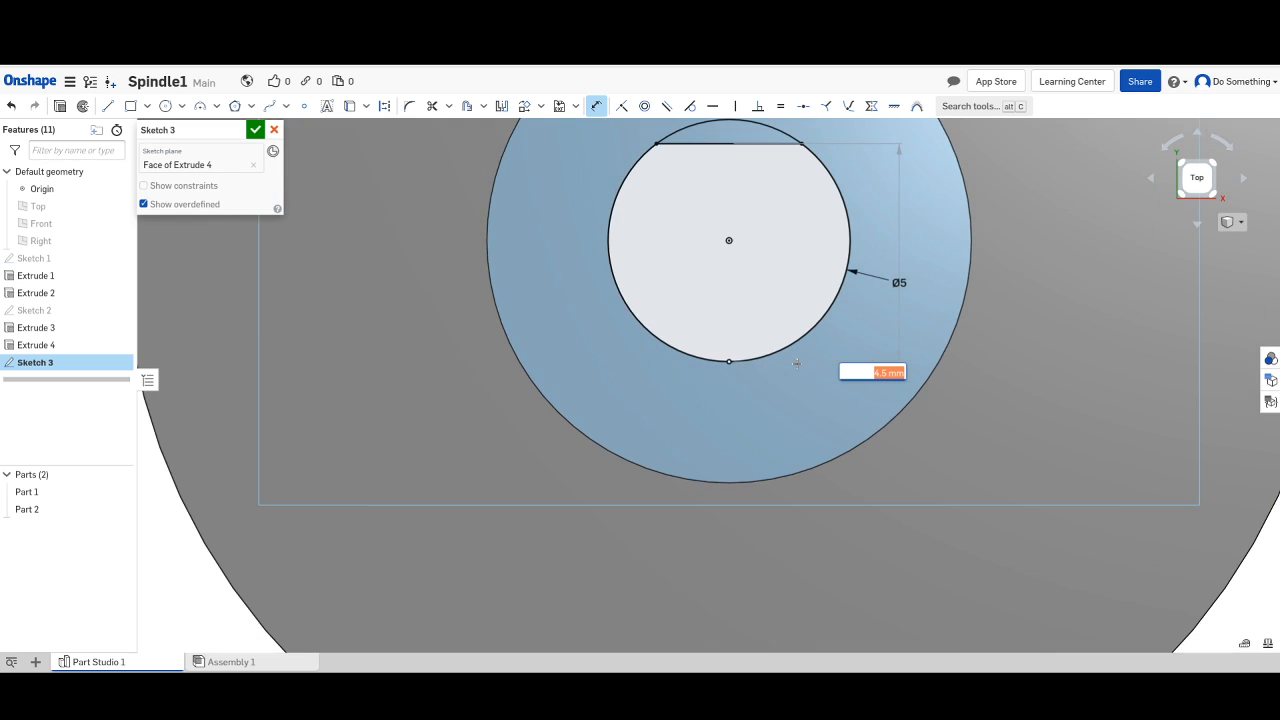
scroll(796, 363, down, 2)
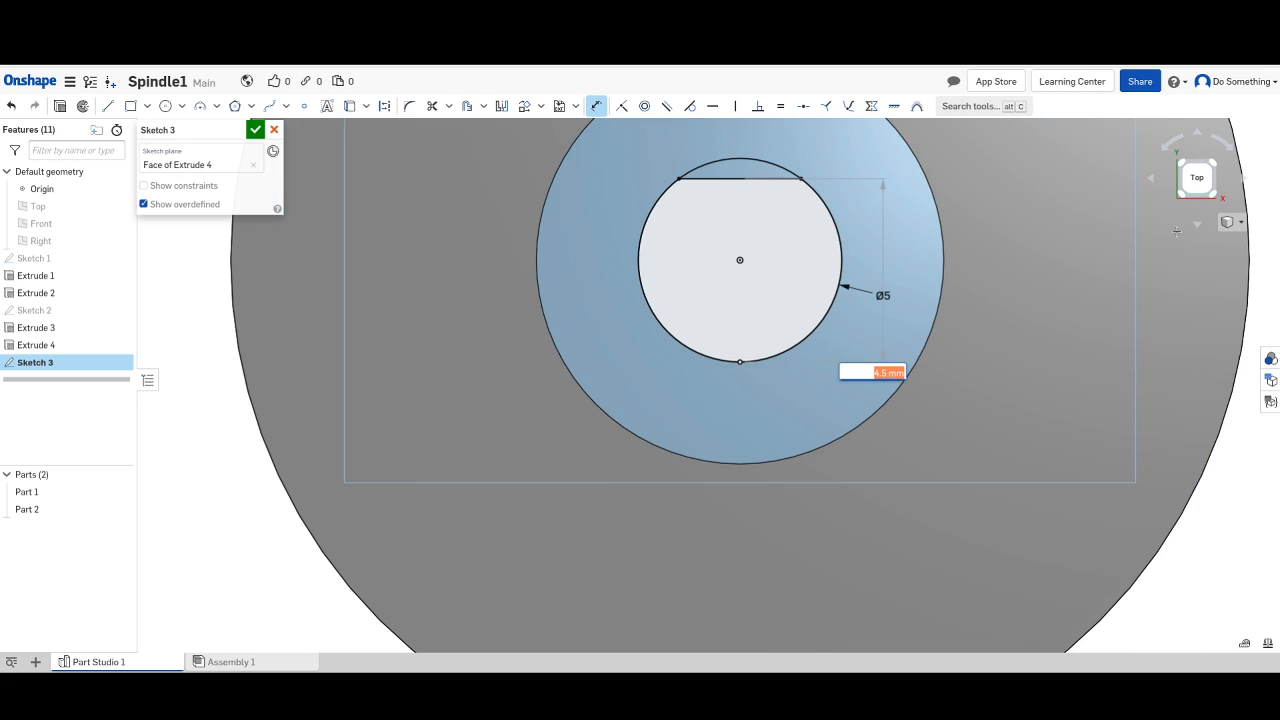
scroll(1034, 299, down, 3)
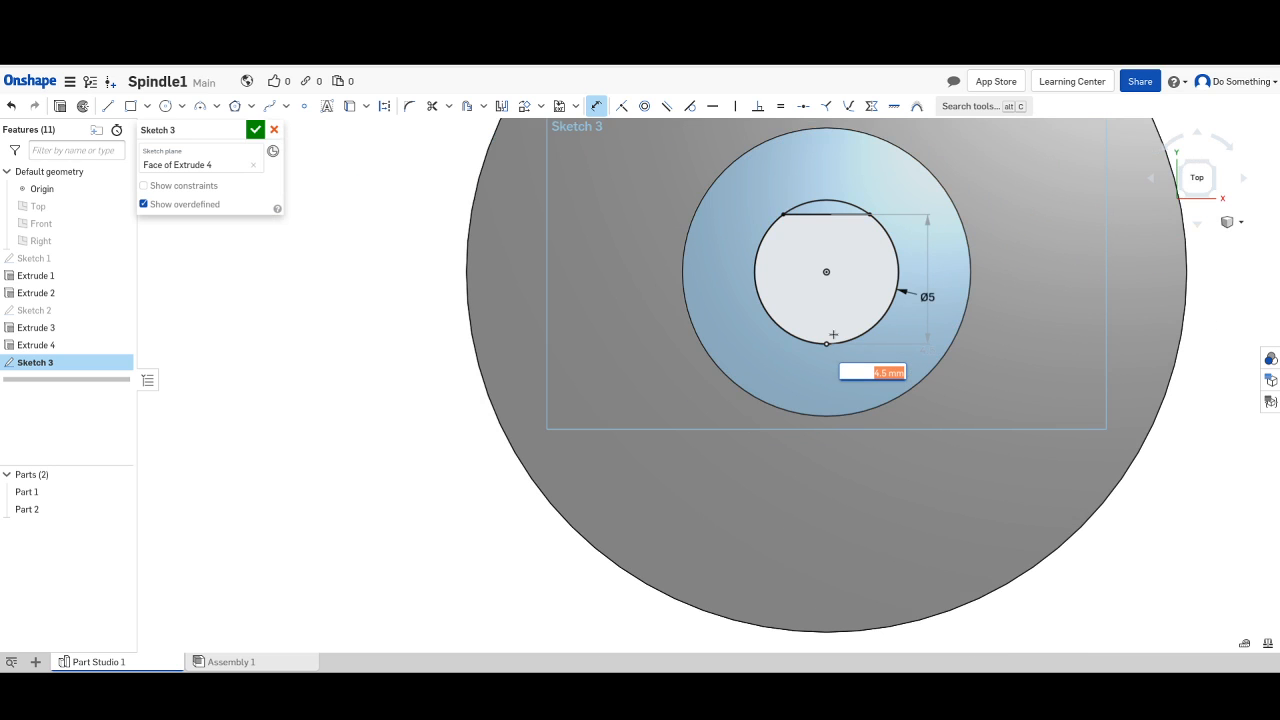
scroll(1056, 144, down, 3)
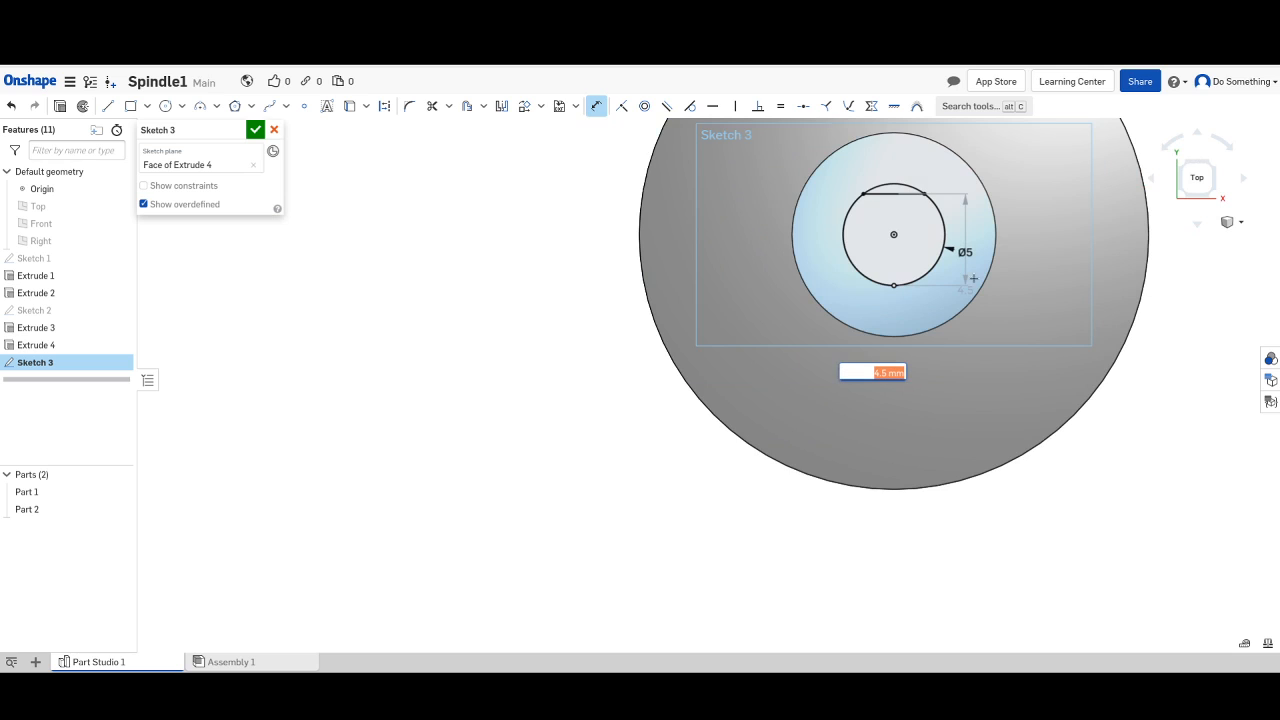
scroll(724, 471, down, 5)
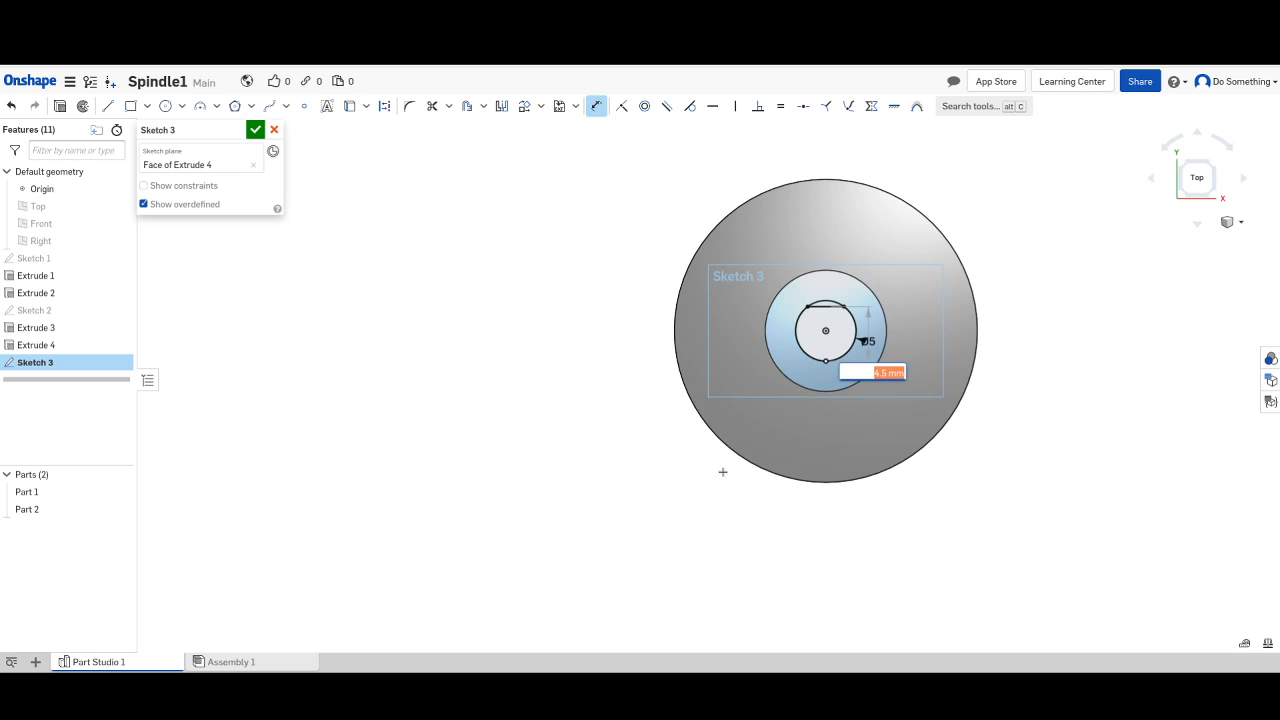
scroll(928, 231, up, 2)
scroll(928, 231, up, 2)
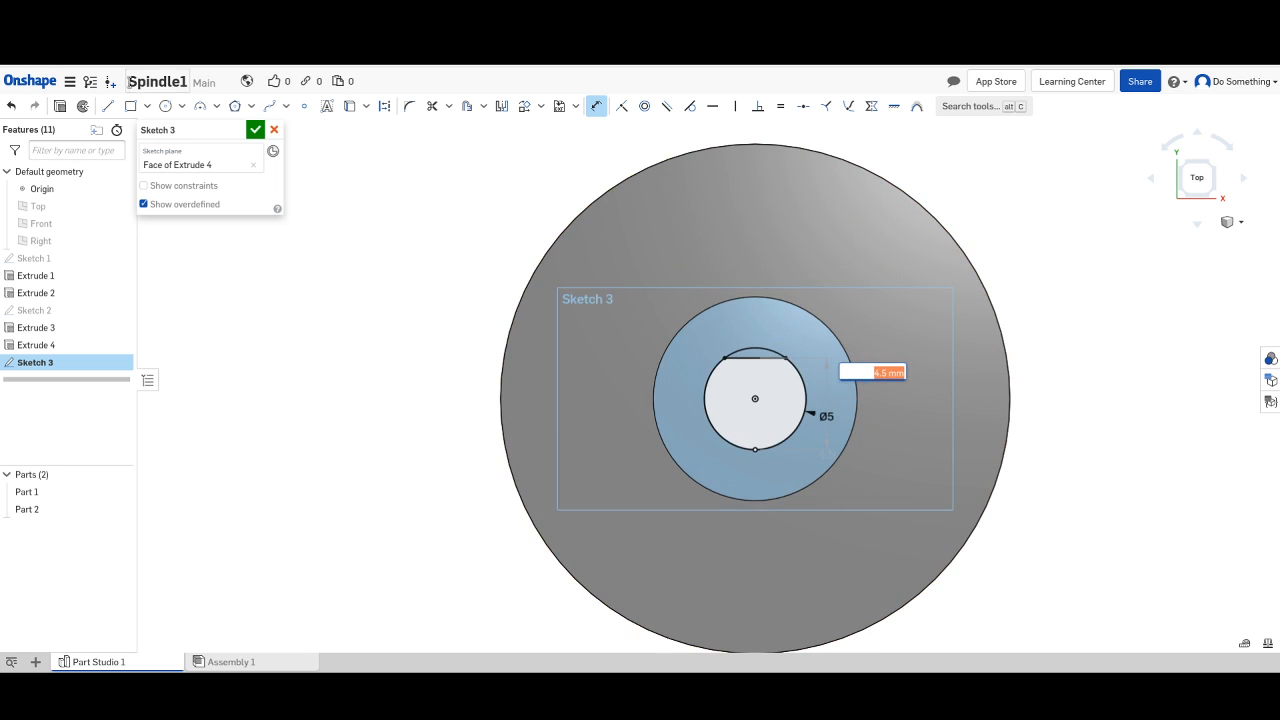
Sketch a circle centred on the bore, set its diameter to 25 mm and finish the sketch.
click(166, 108)
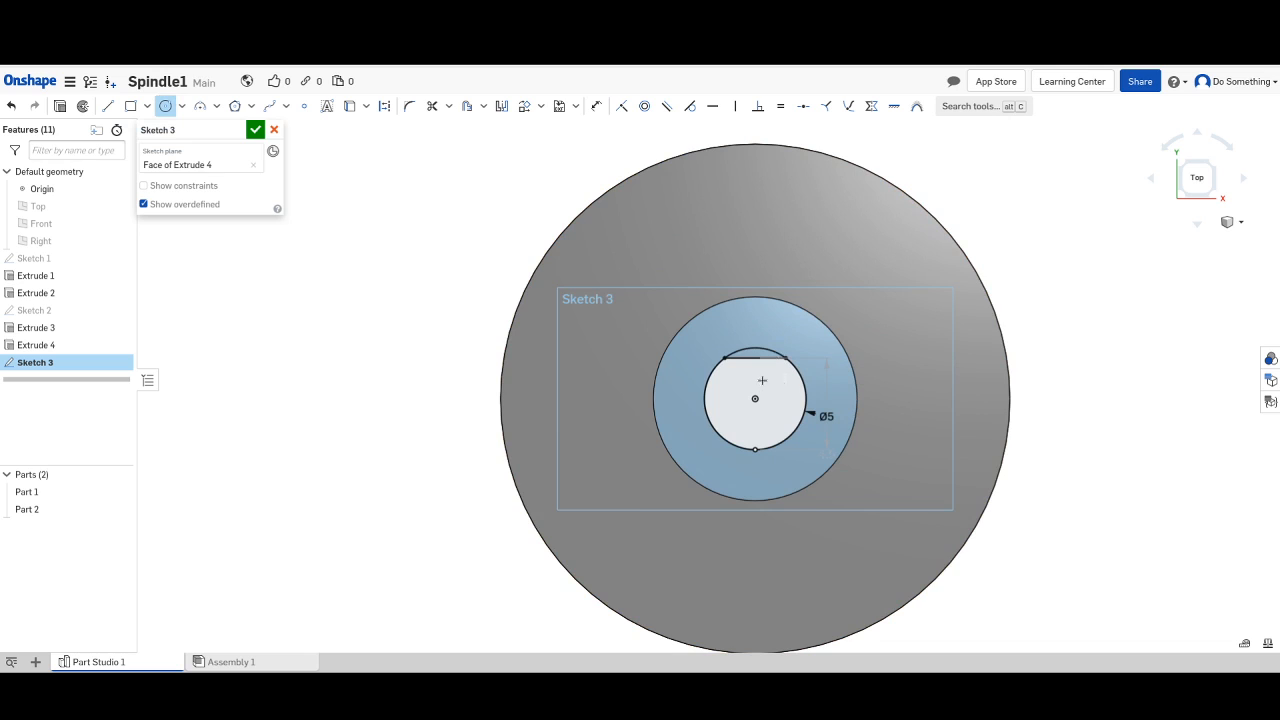
click(755, 398)
click(912, 551)
key(d)
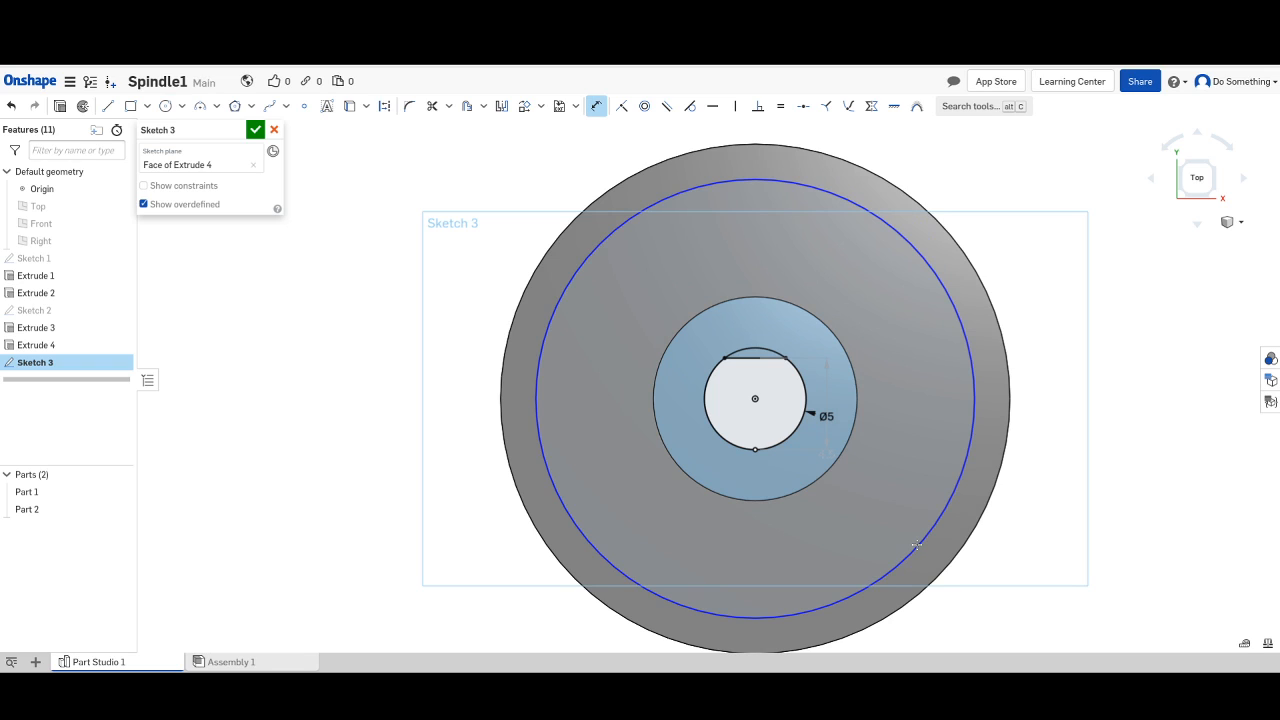
click(916, 545)
click(1075, 497)
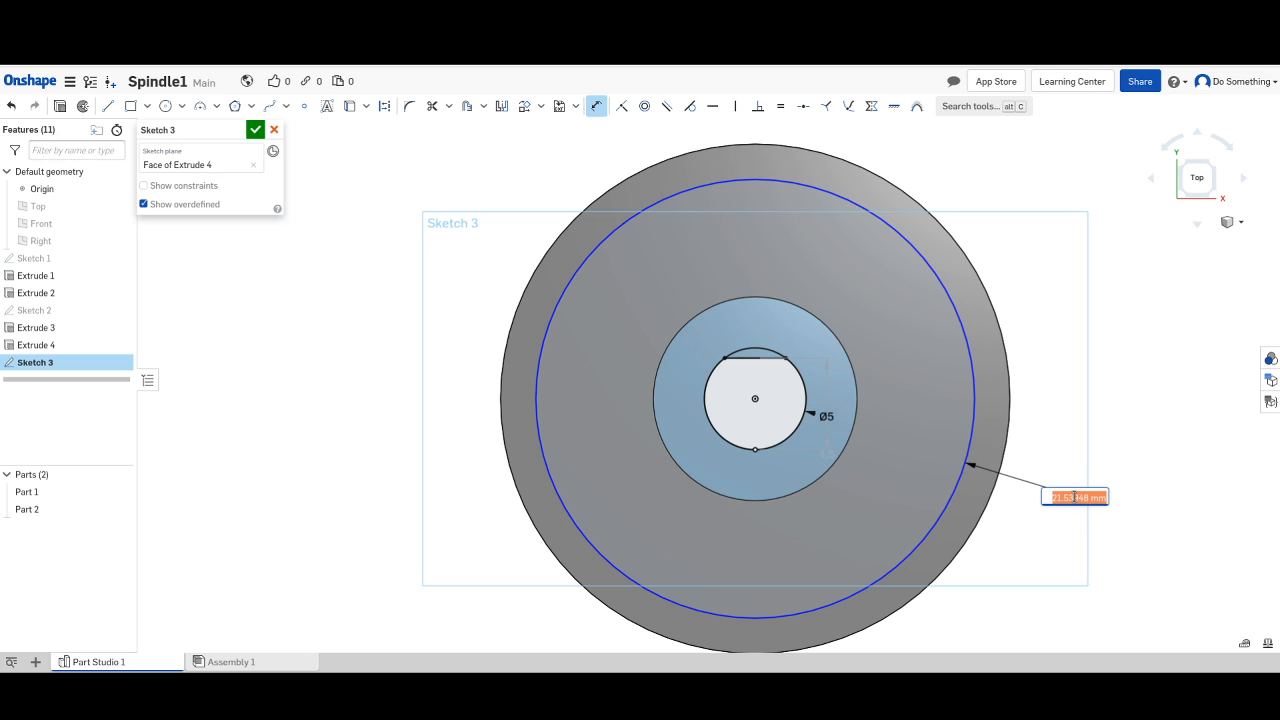
key(Return)
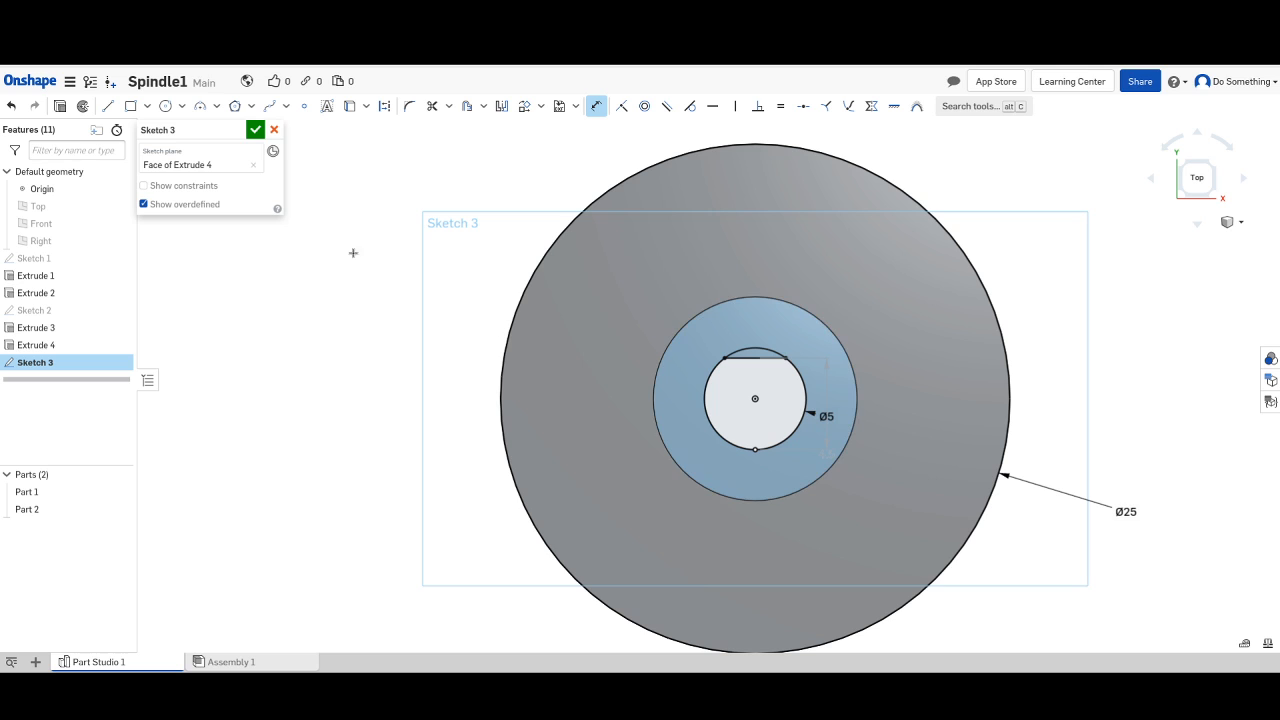
click(255, 131)
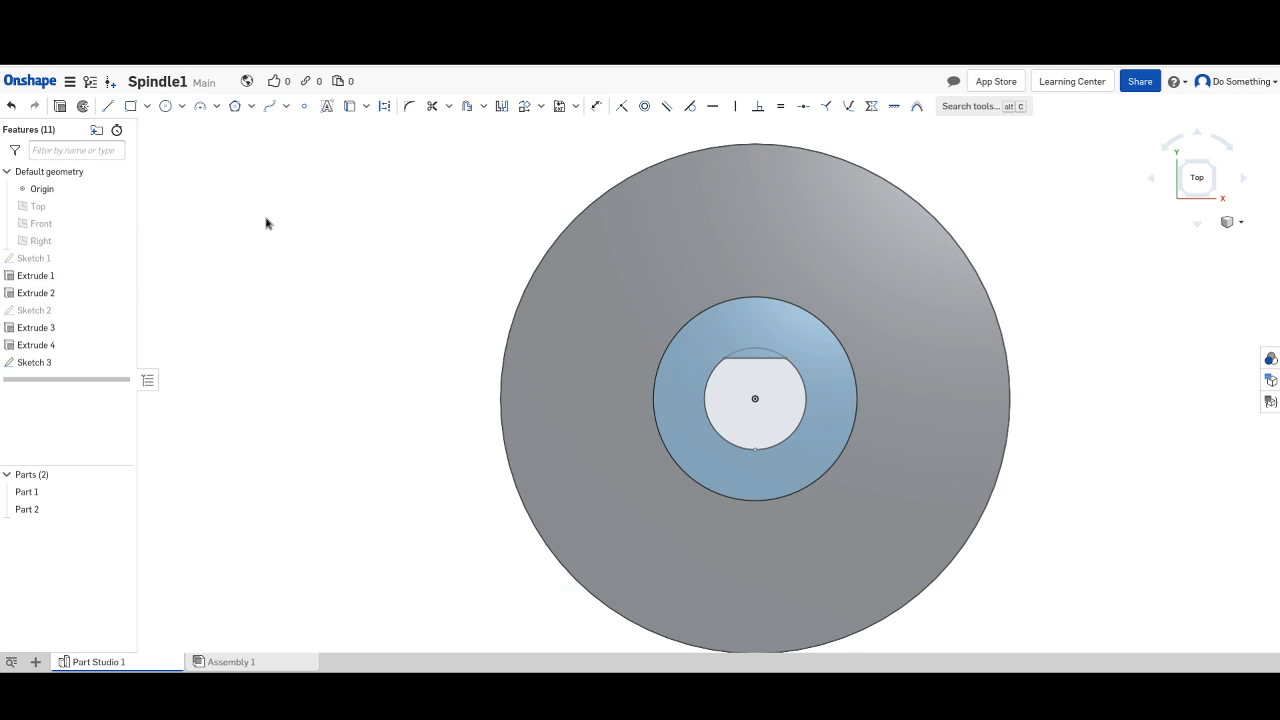
Highlight Sketch 3 and inspect how its circles and flat line sit on the hub end face and bore.
click(50, 364)
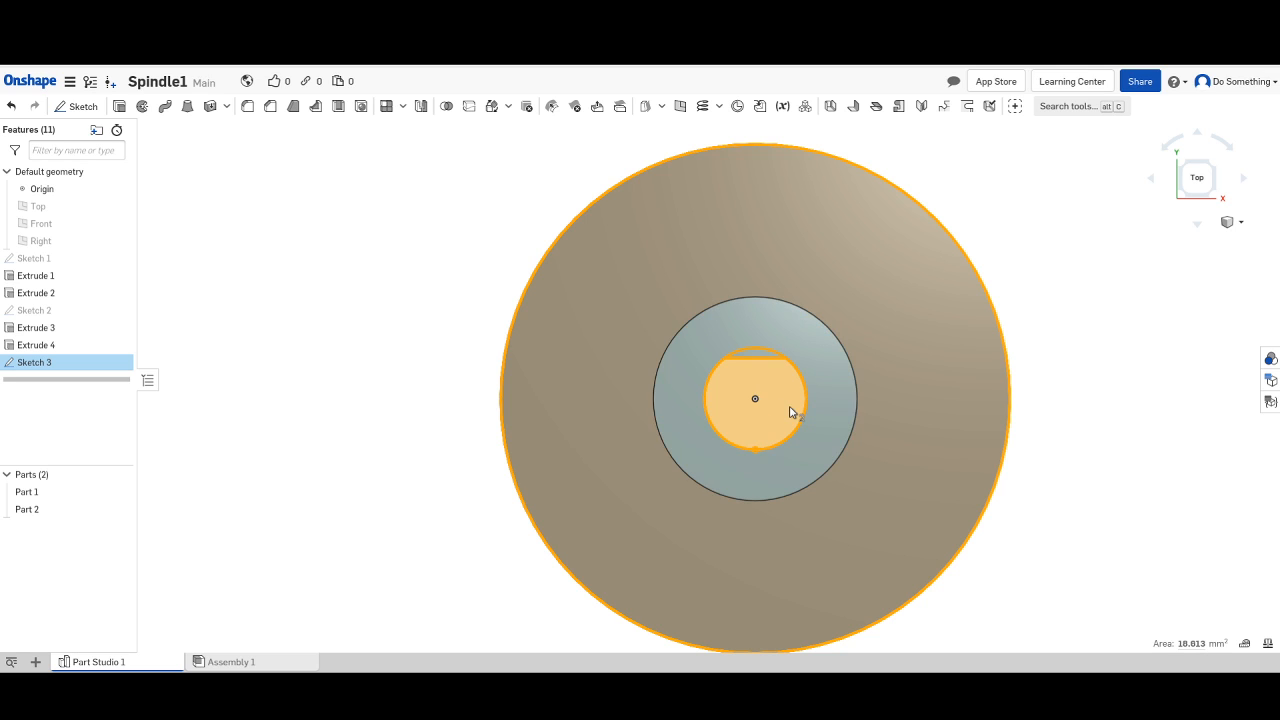
click(352, 313)
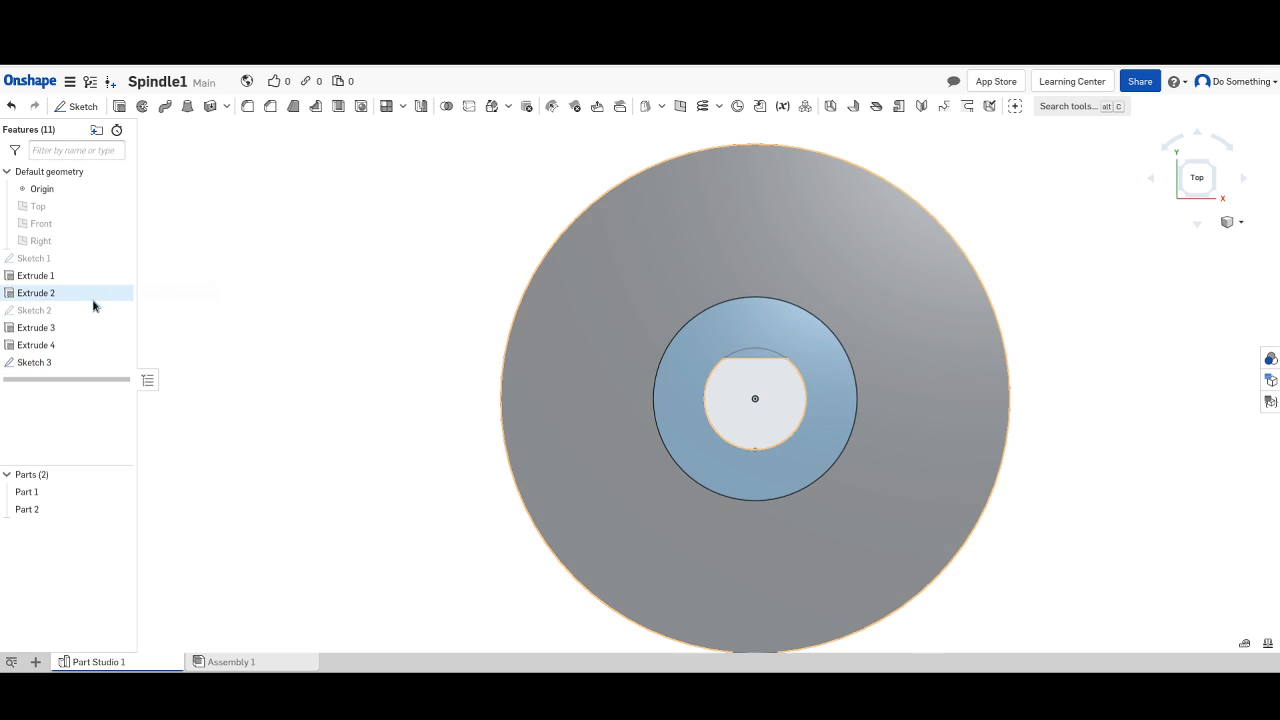
click(54, 366)
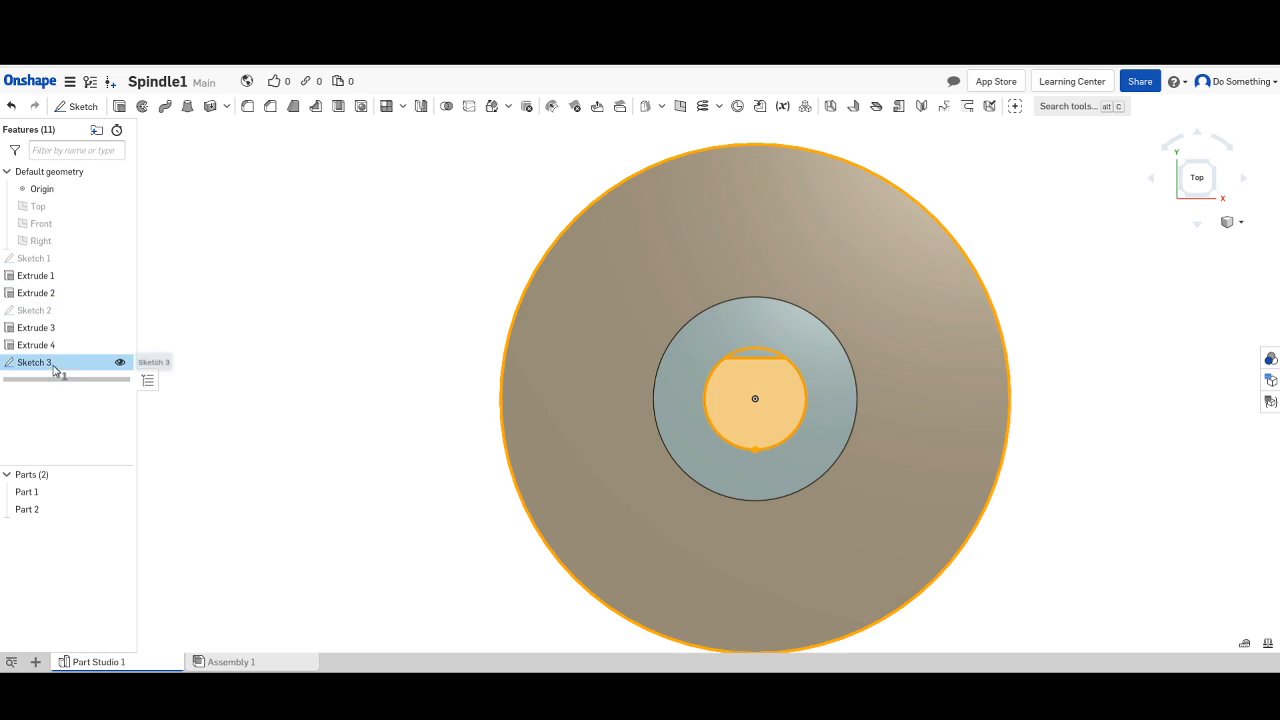
click(758, 357)
click(762, 357)
click(1197, 226)
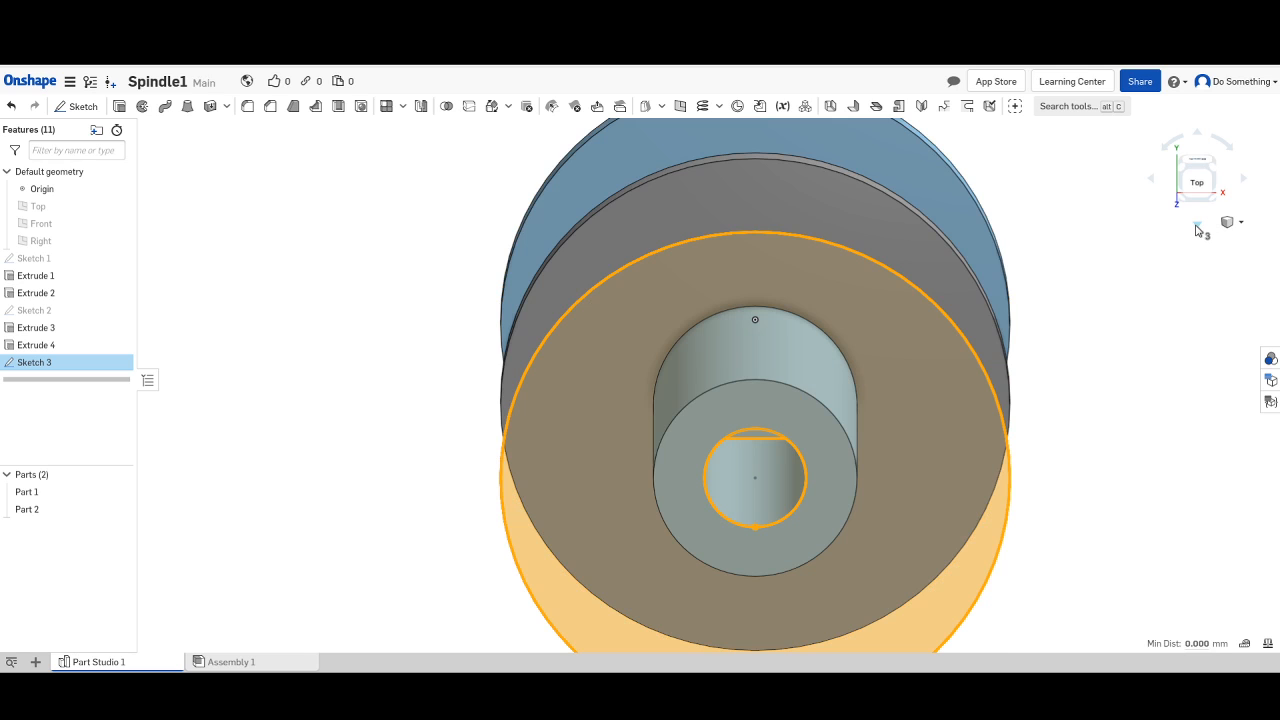
click(1197, 133)
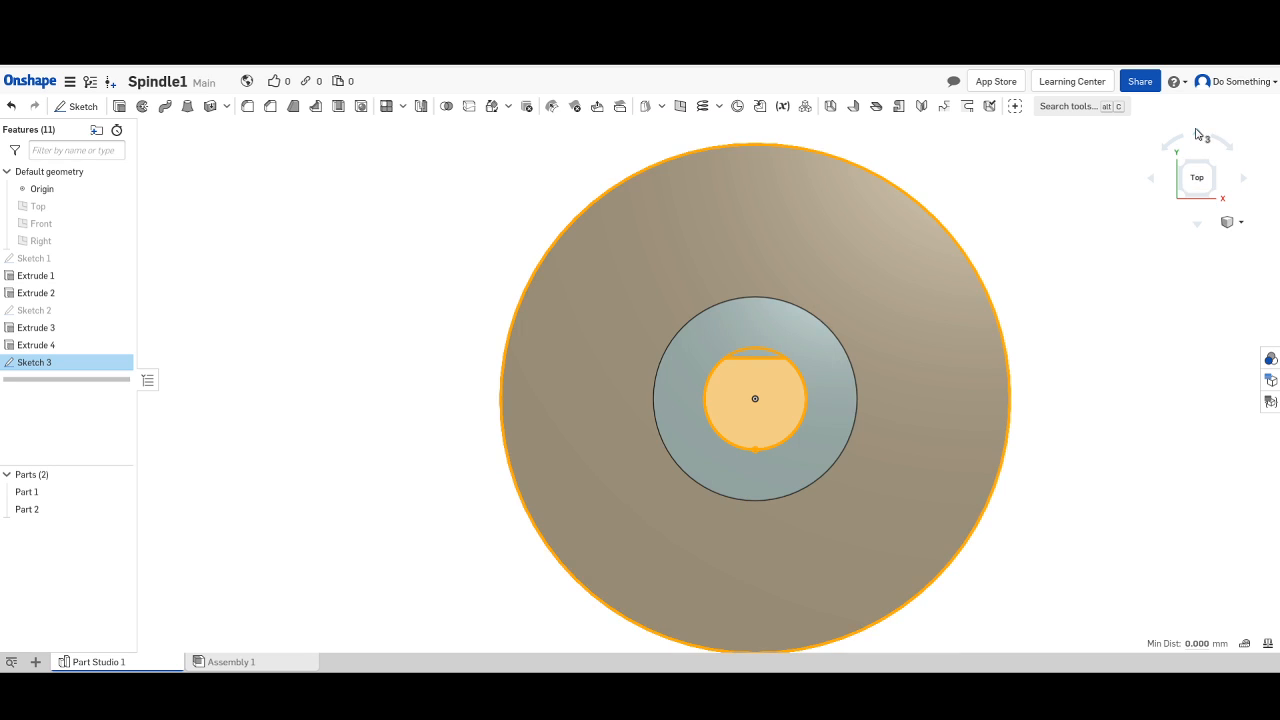
click(1197, 134)
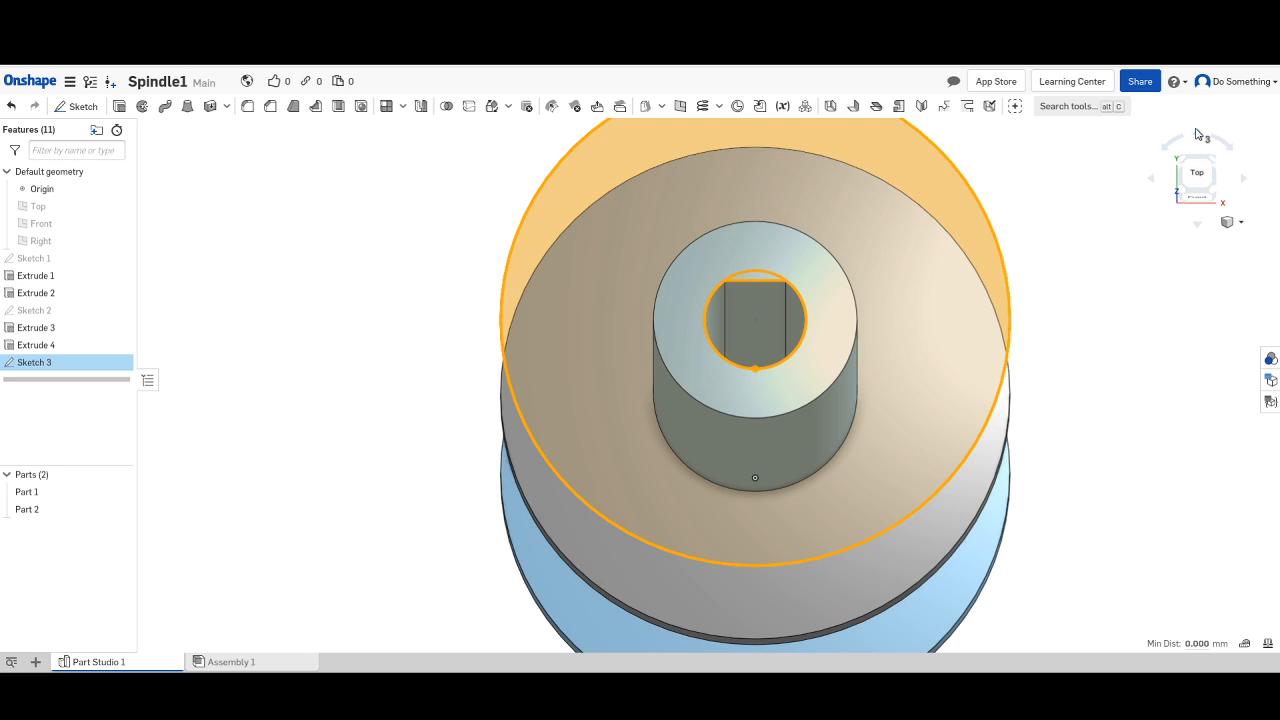
click(1197, 132)
scroll(1114, 361, down, 1)
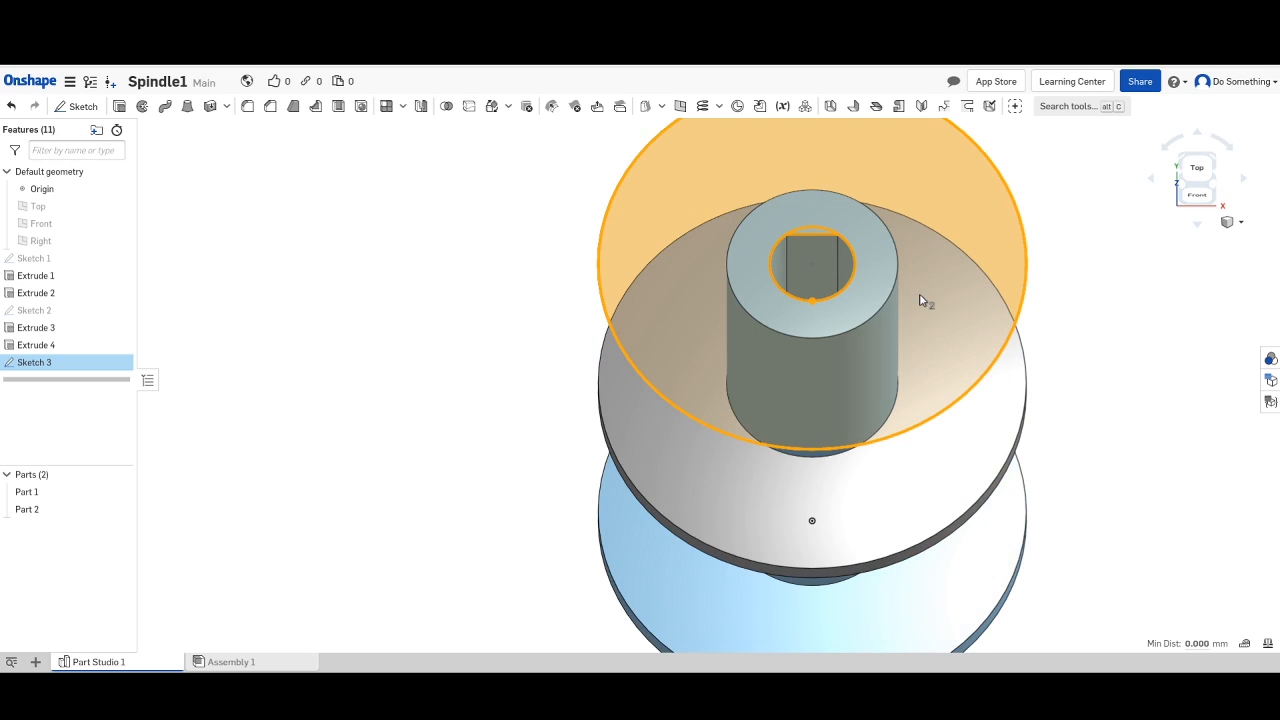
scroll(920, 300, down, 1)
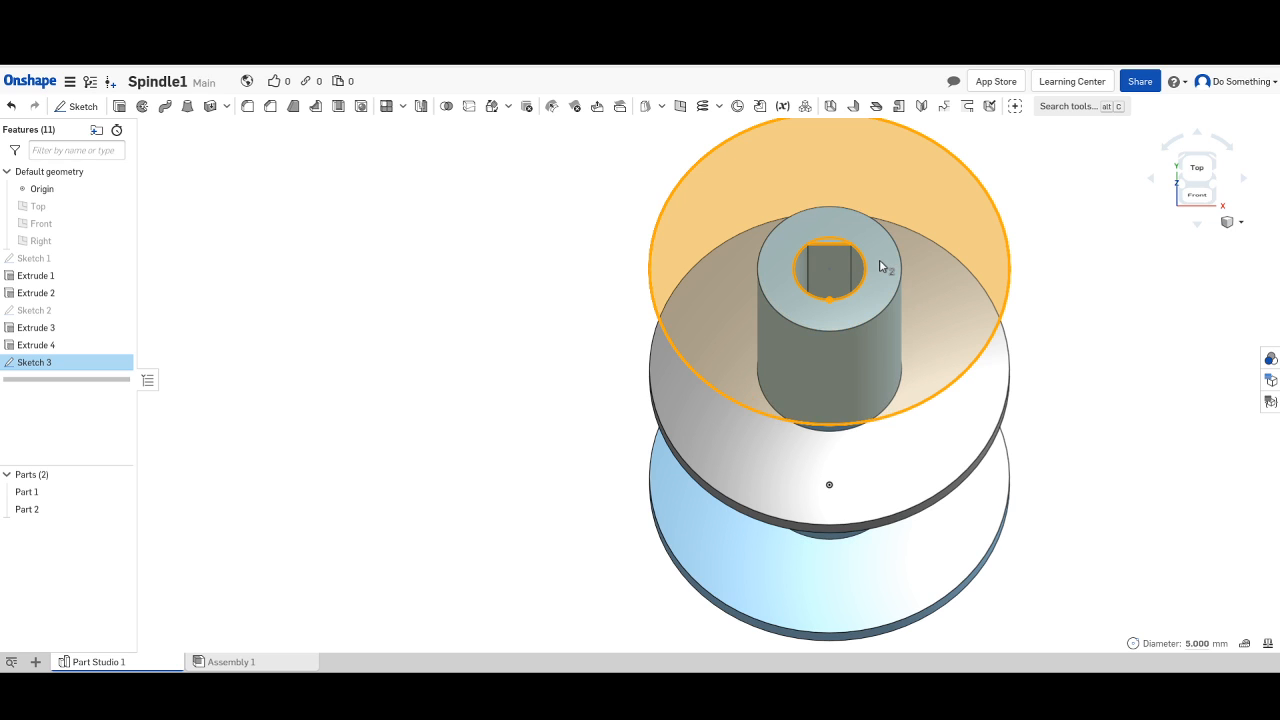
scroll(864, 221, up, 6)
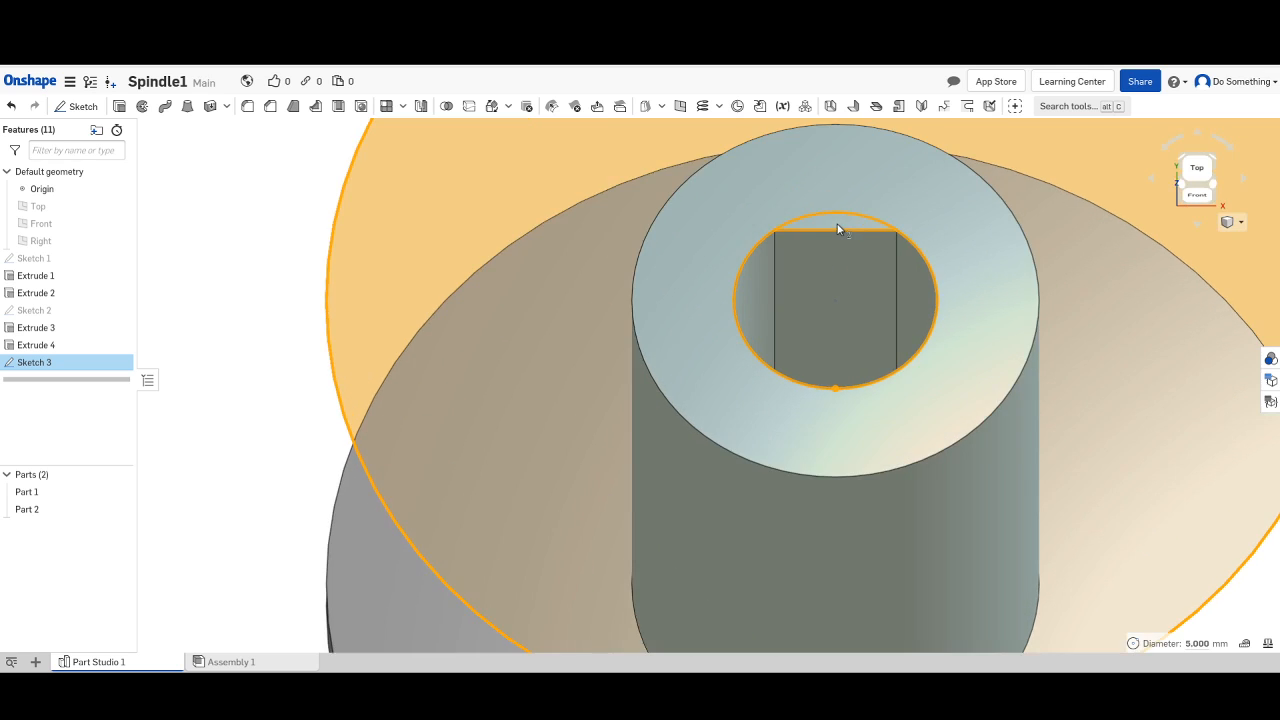
Select the Sketch 3 regions between the bore's flat line and the 5 mm circle, and between the hub edge and the 25 mm circle.
click(836, 231)
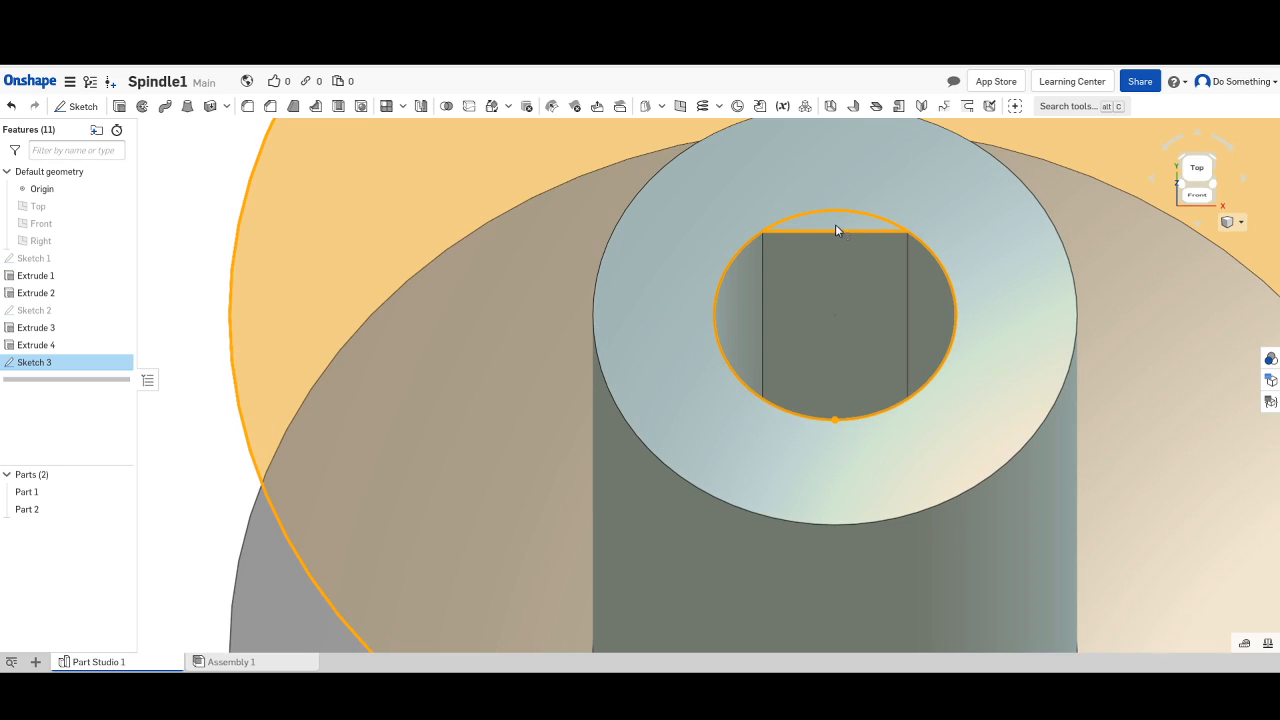
click(762, 228)
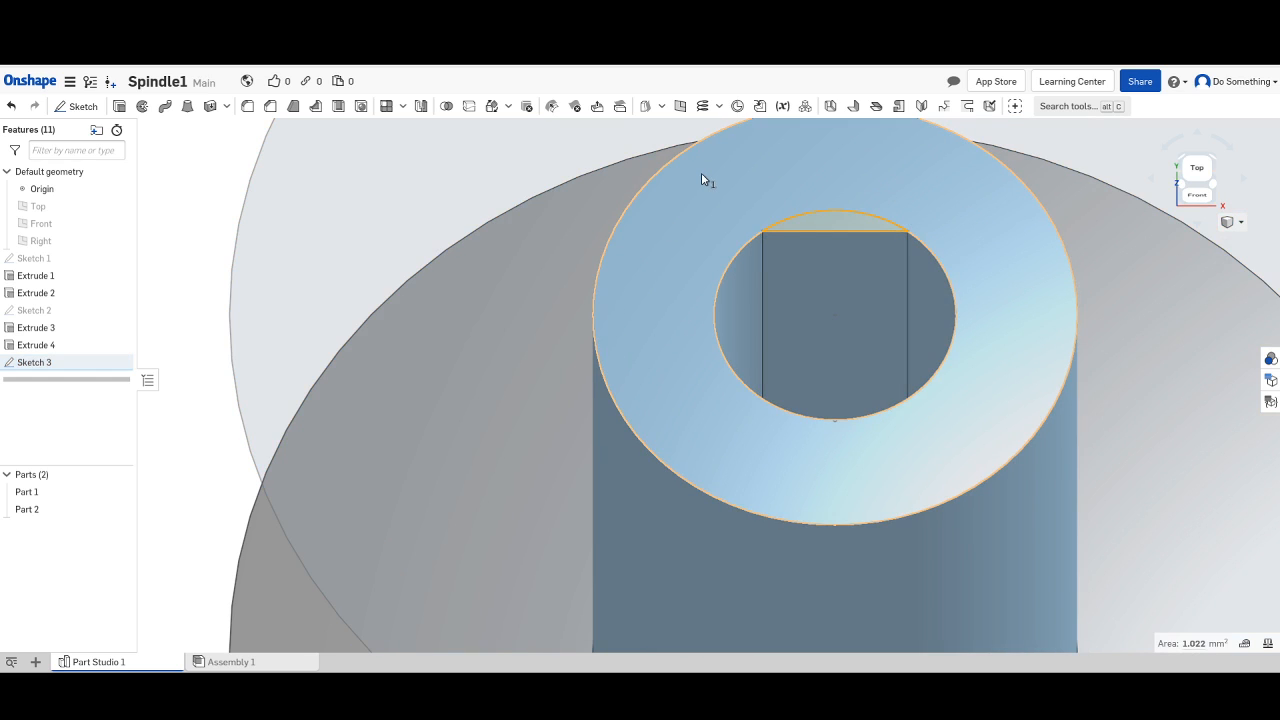
click(518, 183)
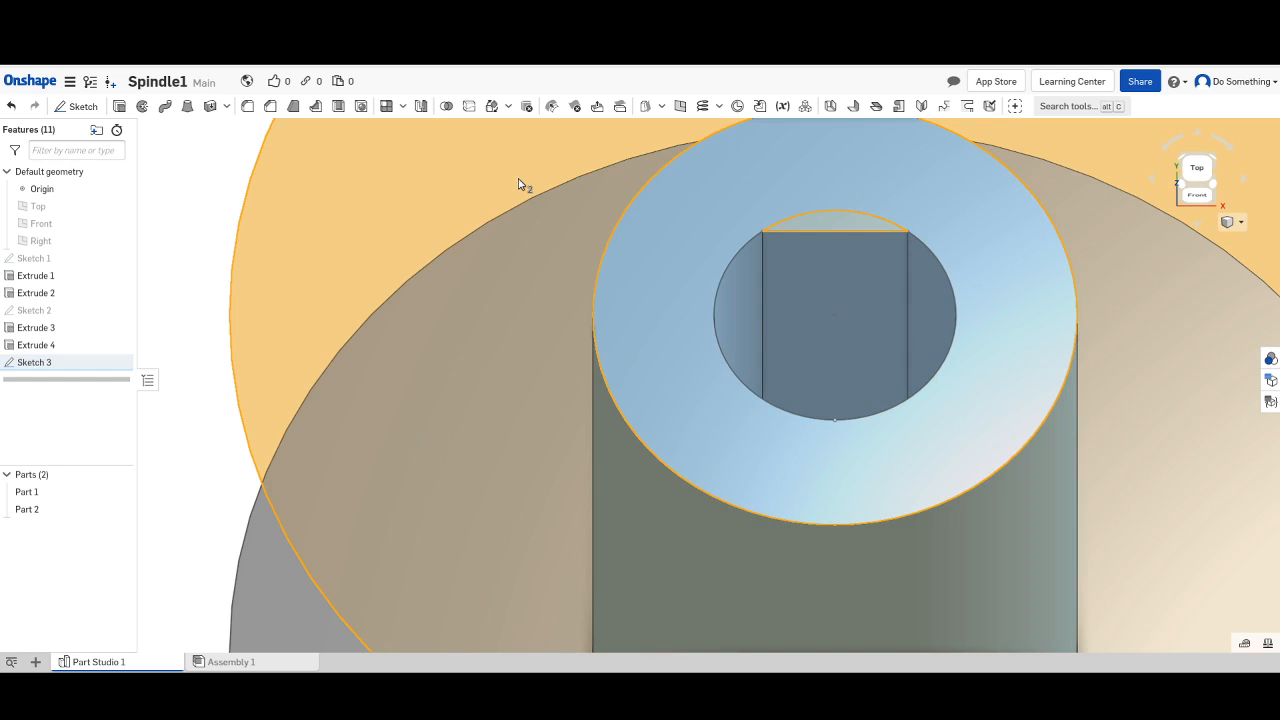
click(679, 212)
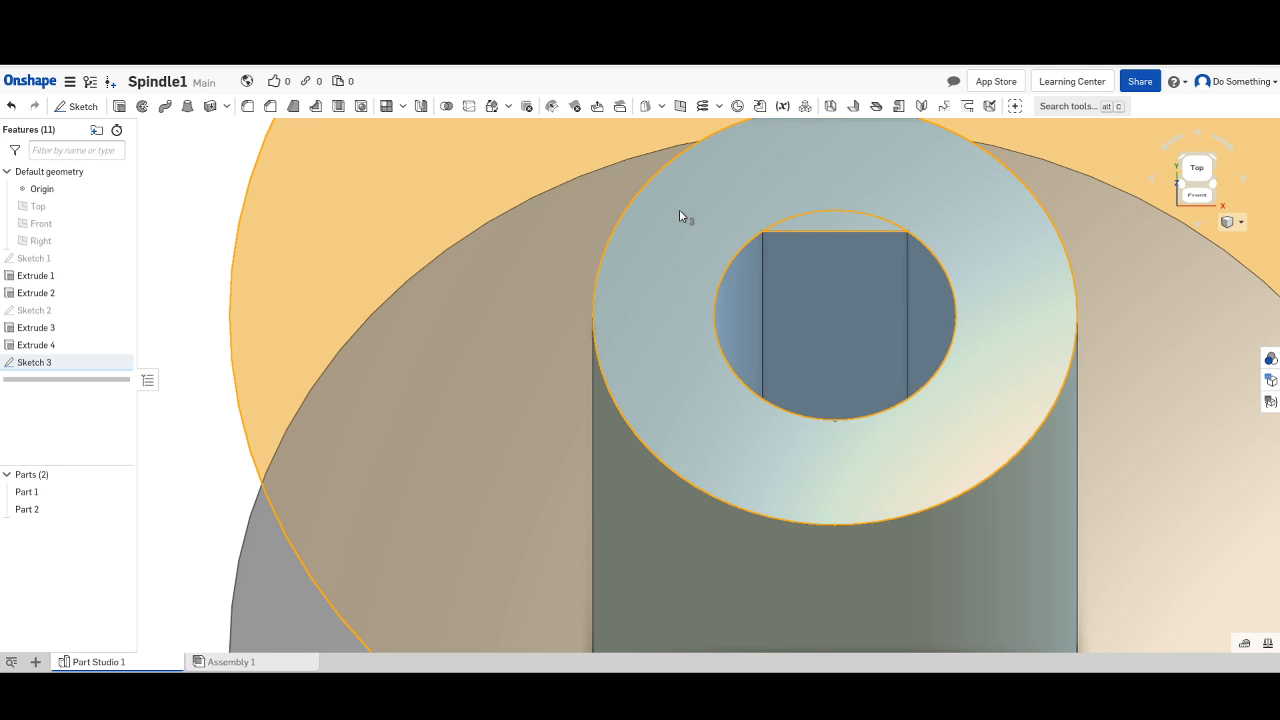
click(679, 211)
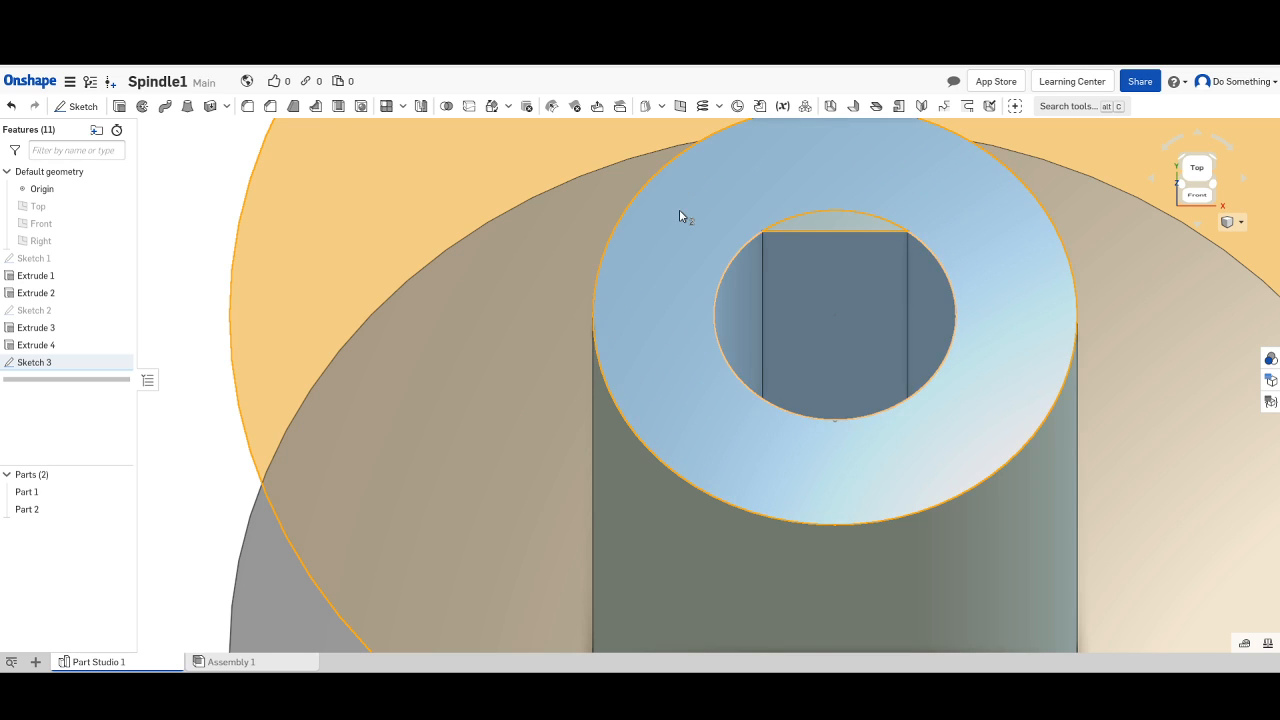
Hide all sketches other than Sketch 3.
scroll(688, 248, down, 1)
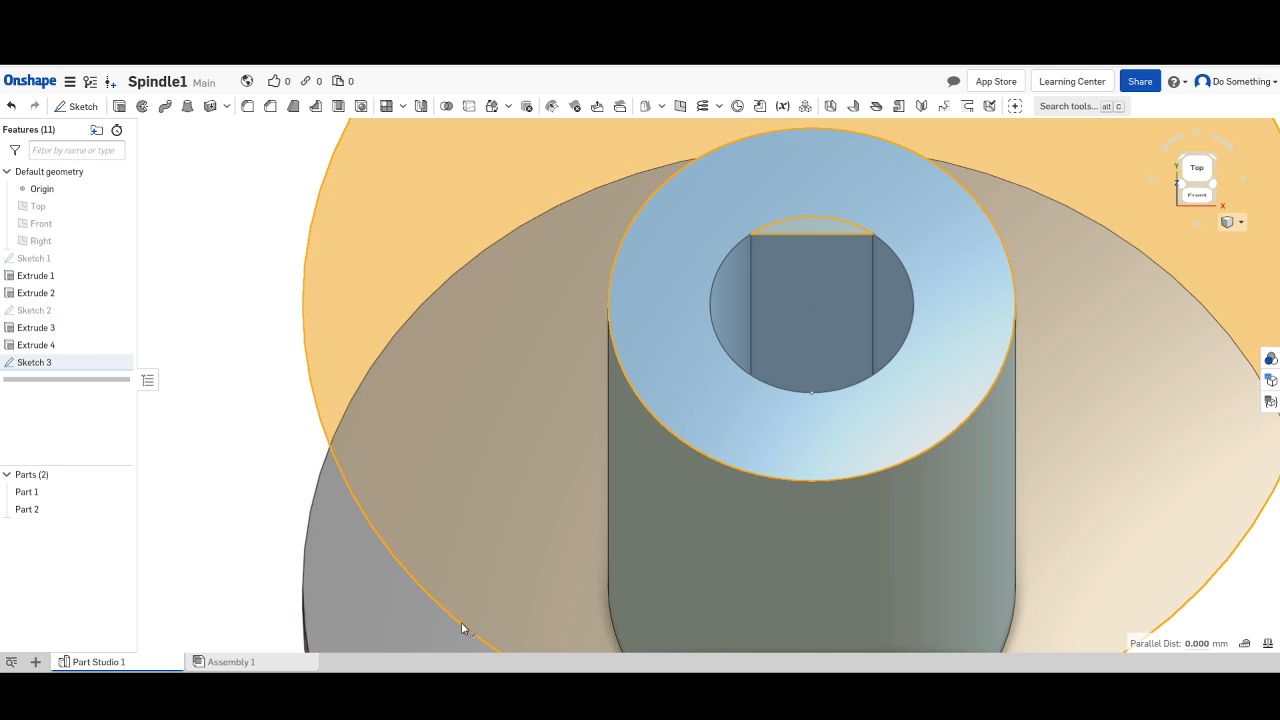
scroll(610, 567, down, 1)
scroll(610, 567, down, 1)
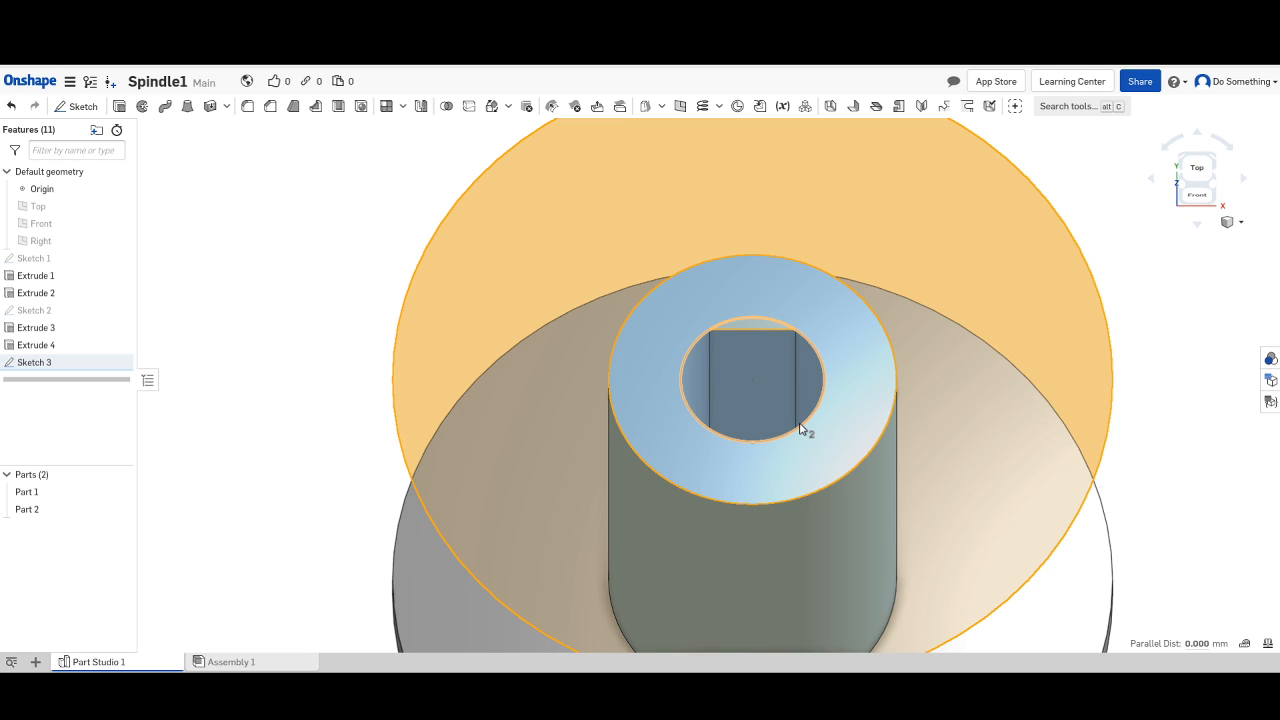
right_click(70, 364)
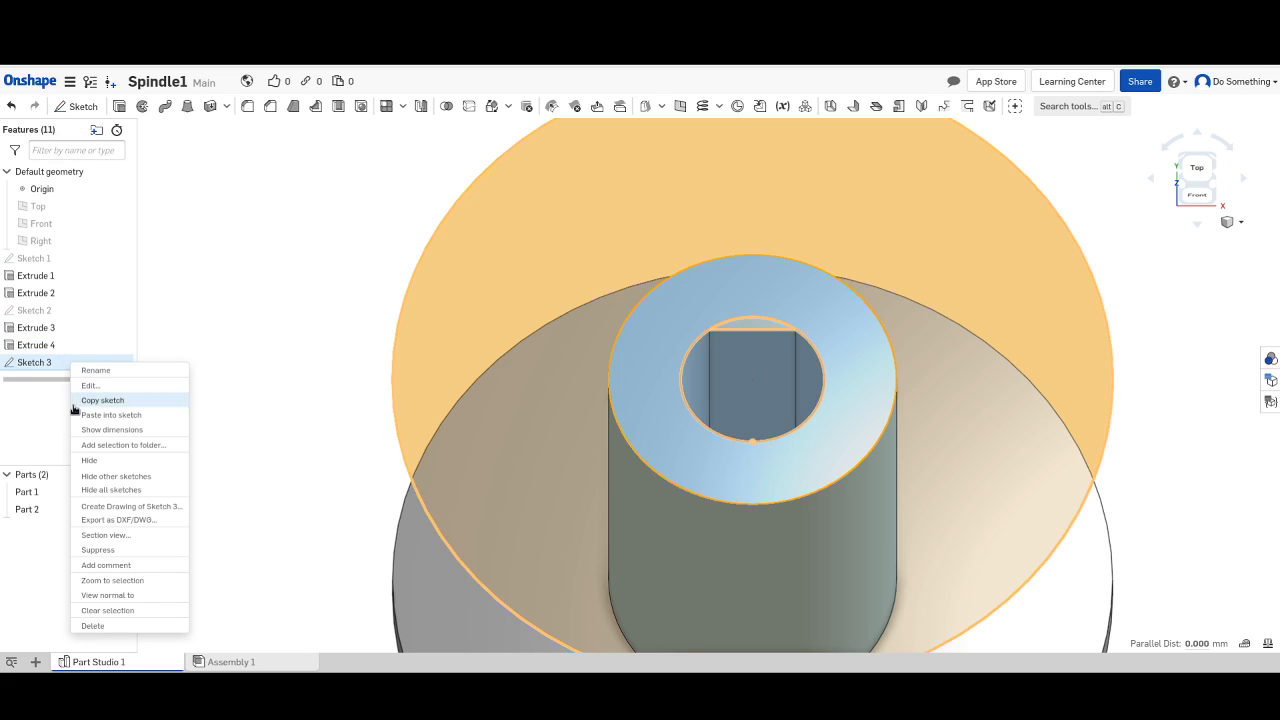
click(104, 478)
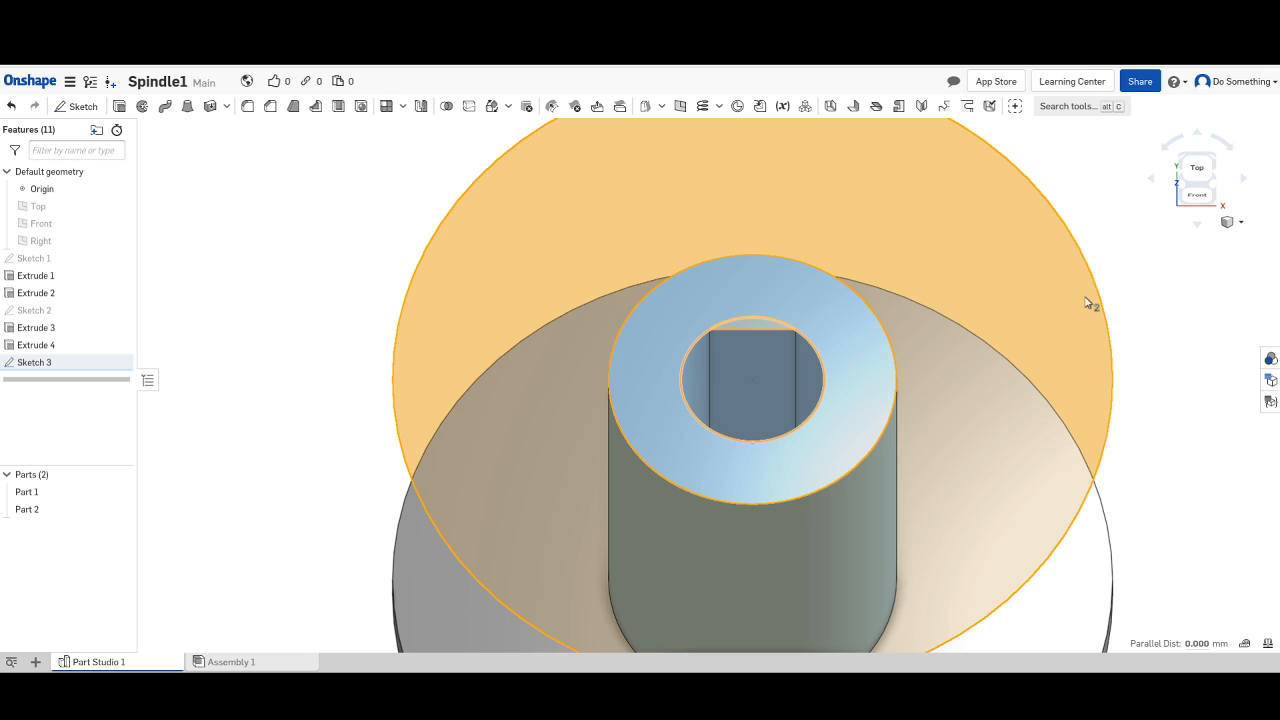
Examine from the front how the 25 mm circle lies on the hub's end above the flange.
click(1198, 226)
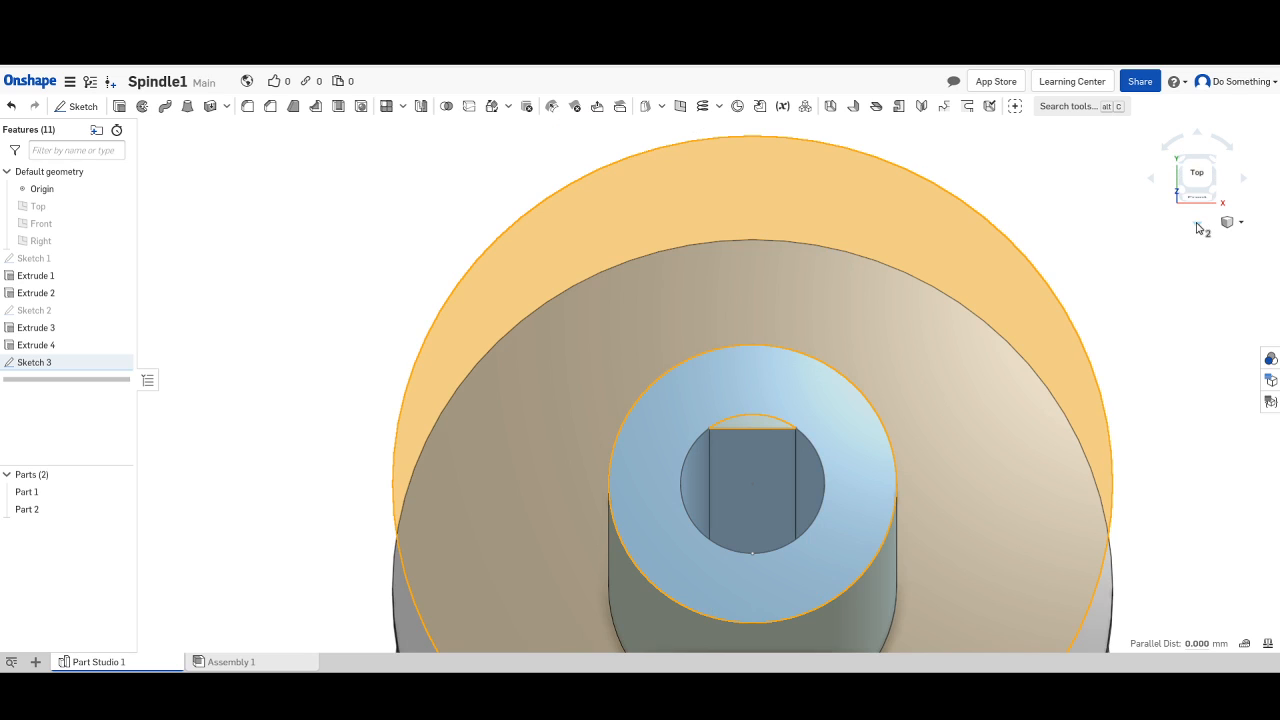
click(1197, 138)
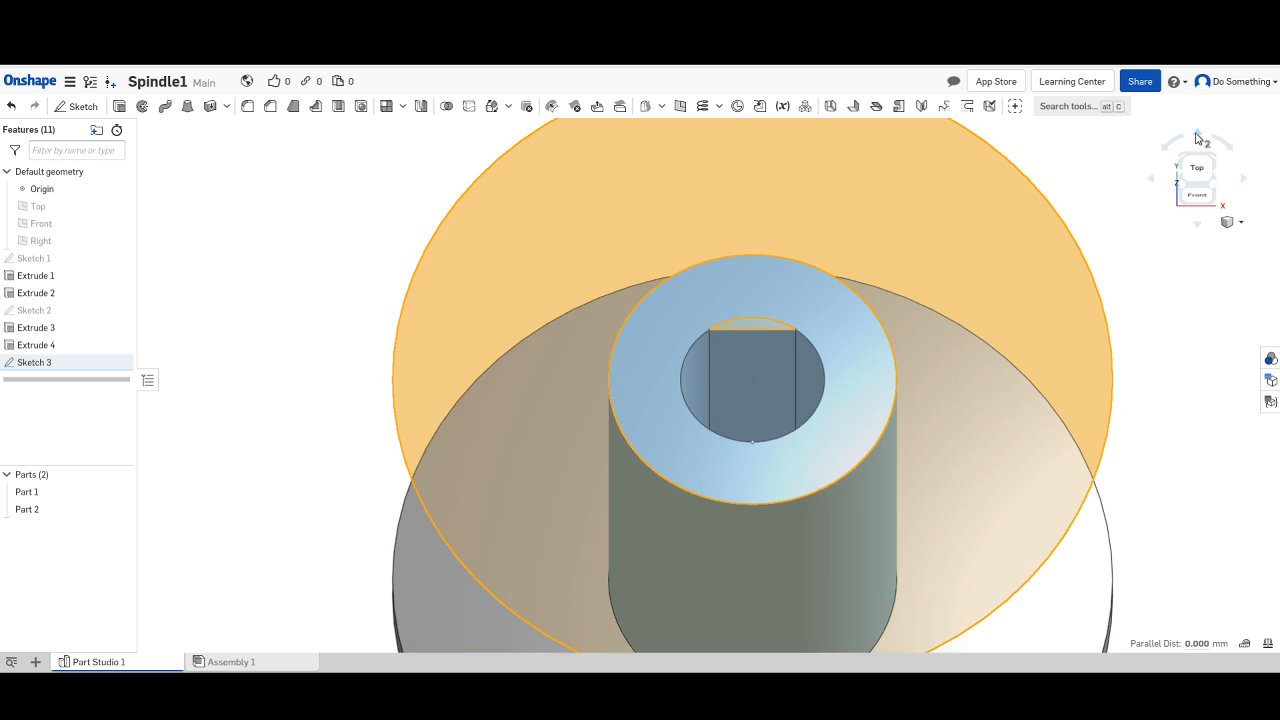
click(1197, 138)
click(1197, 138)
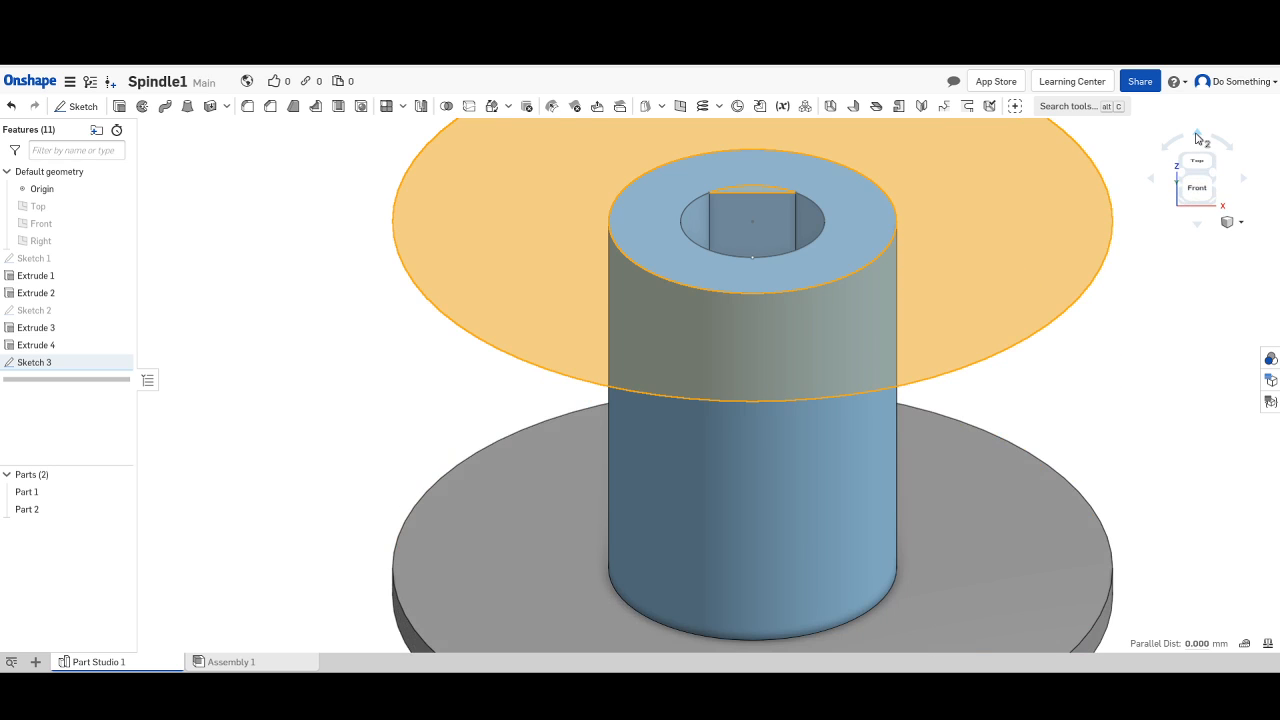
click(1197, 138)
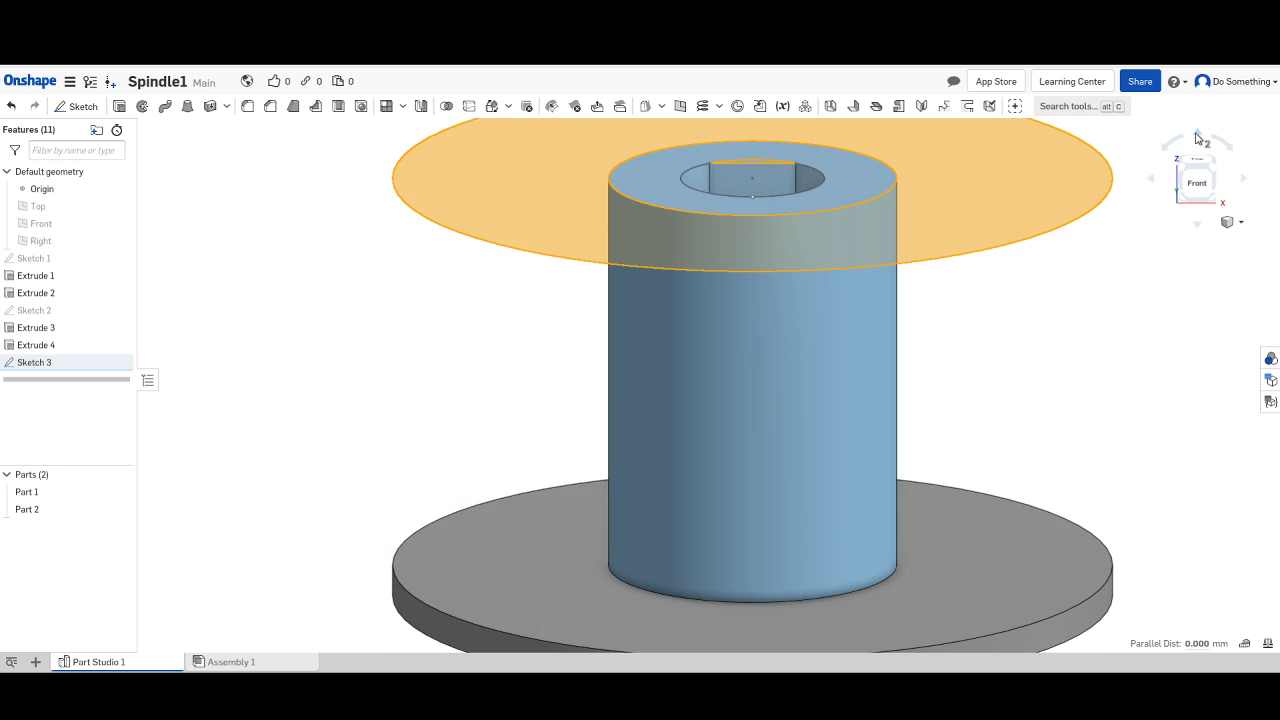
click(1197, 138)
scroll(800, 477, up, 3)
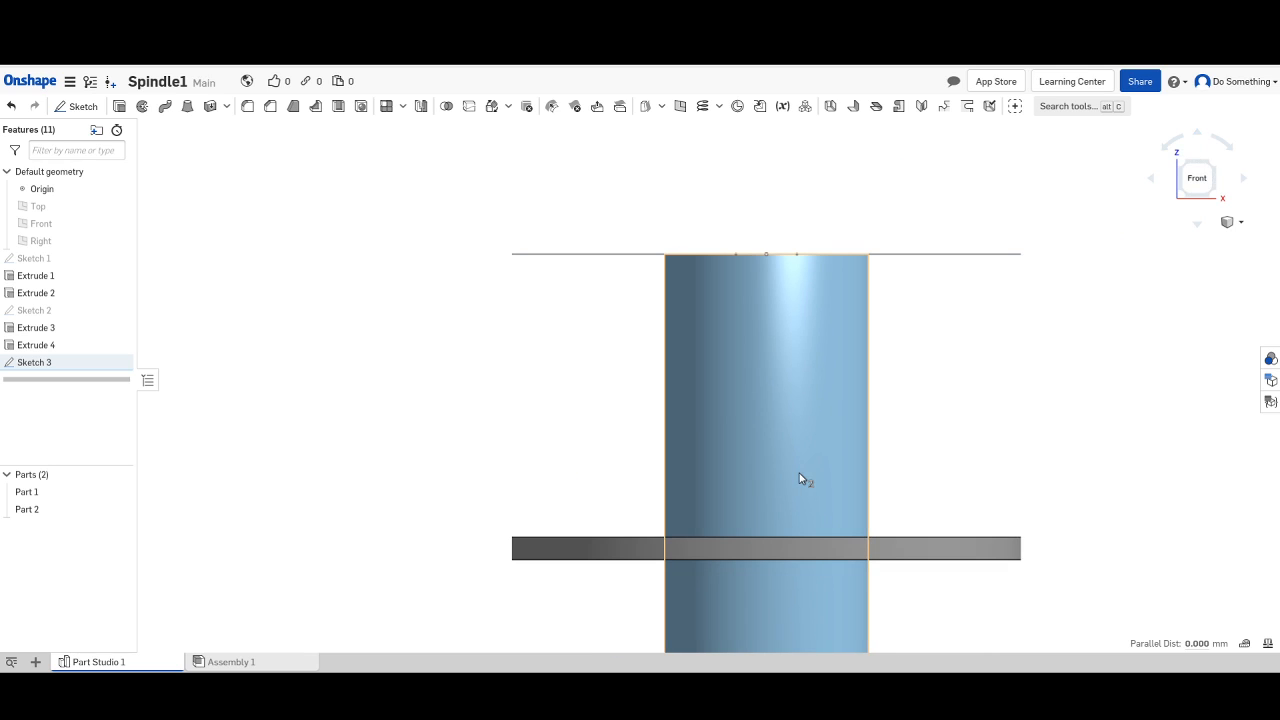
Add the Sketch 3 ring between the bore and the hub edge to the selected regions, viewing normal to the sketch.
scroll(800, 477, down, 1)
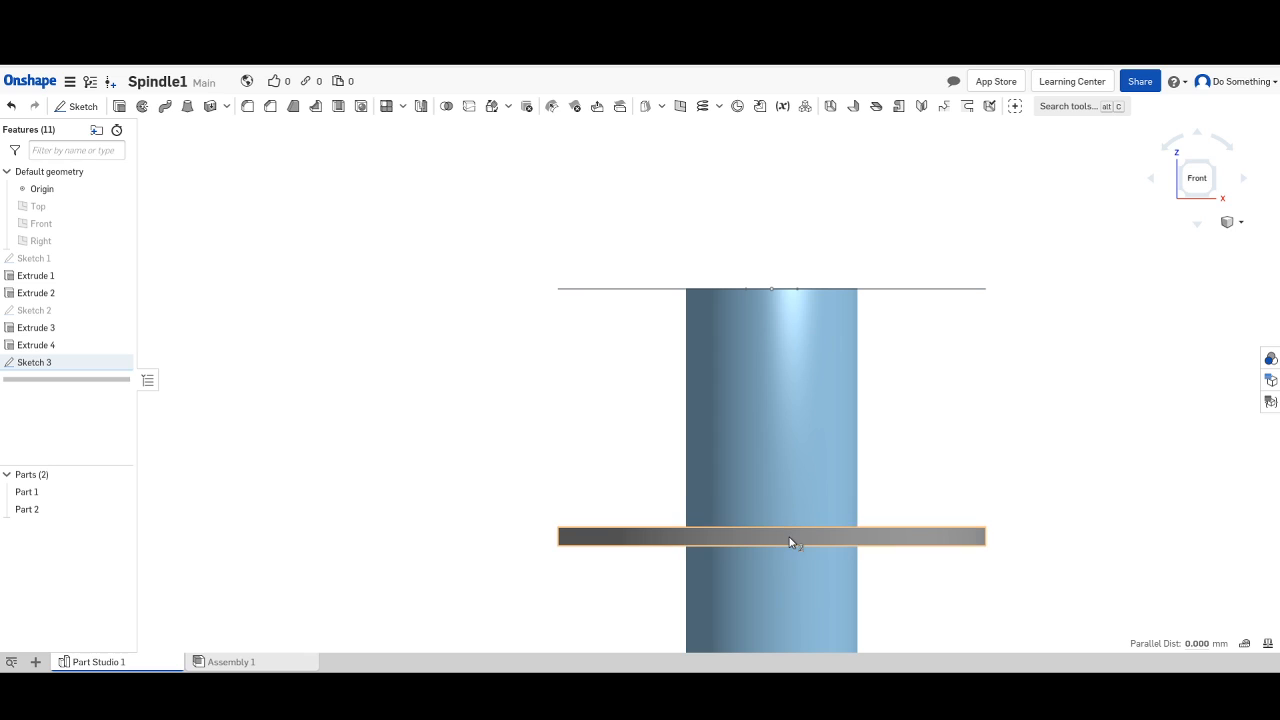
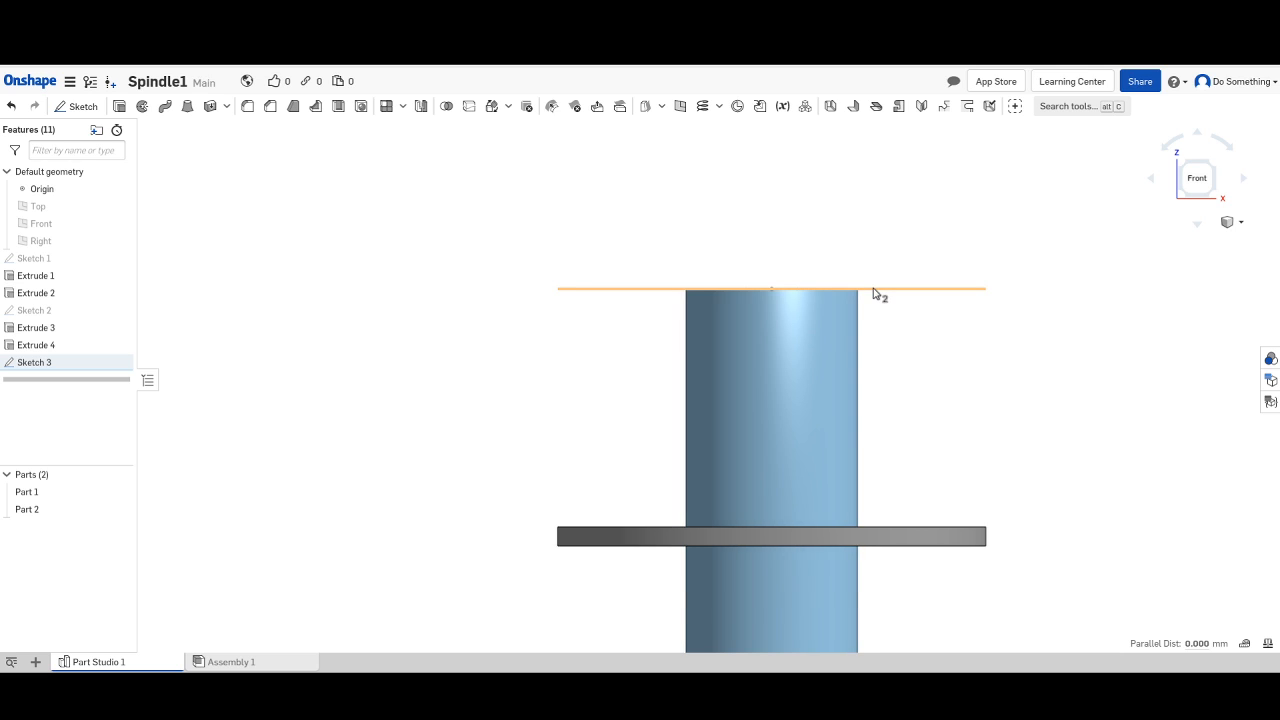
scroll(873, 293, up, 3)
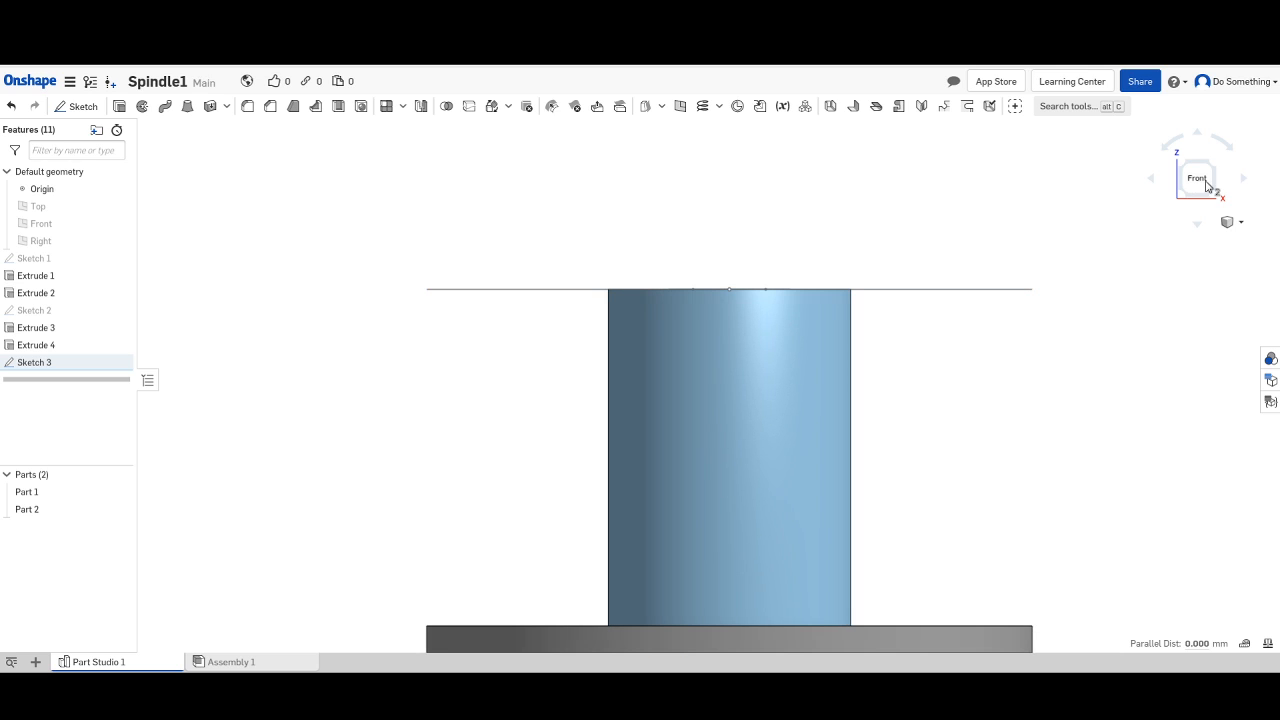
click(1198, 226)
click(1198, 226)
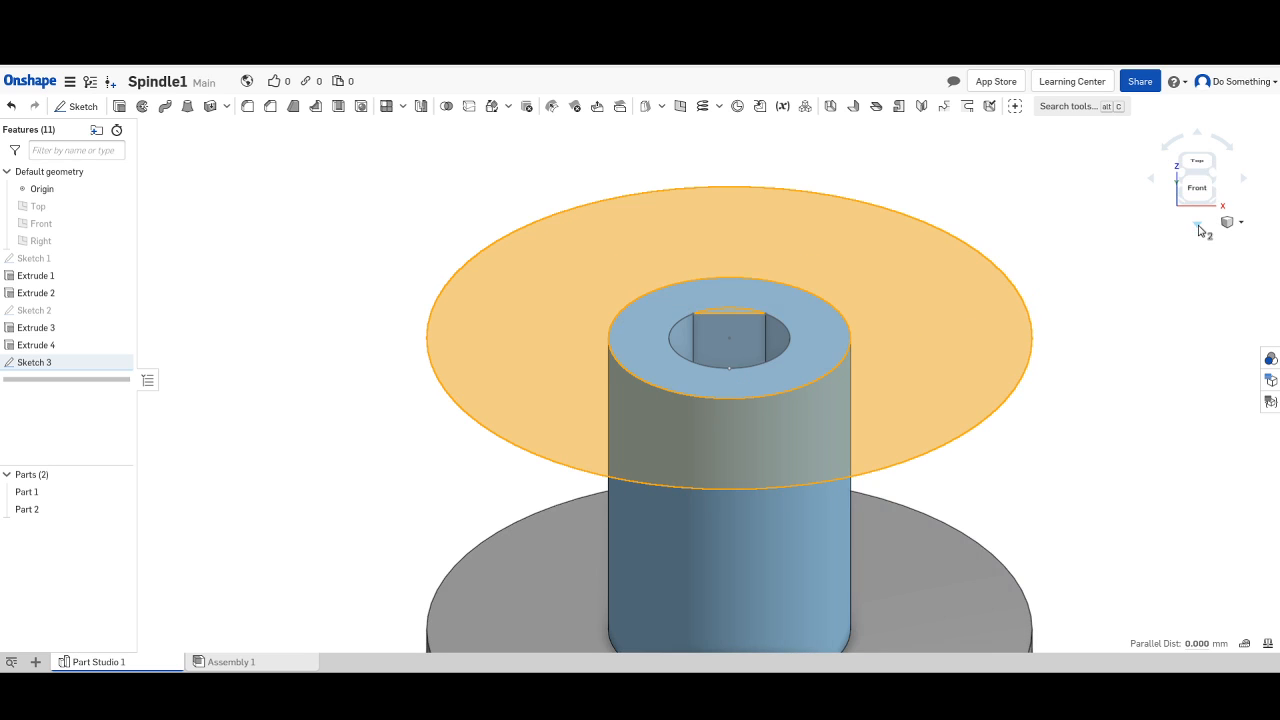
click(1199, 226)
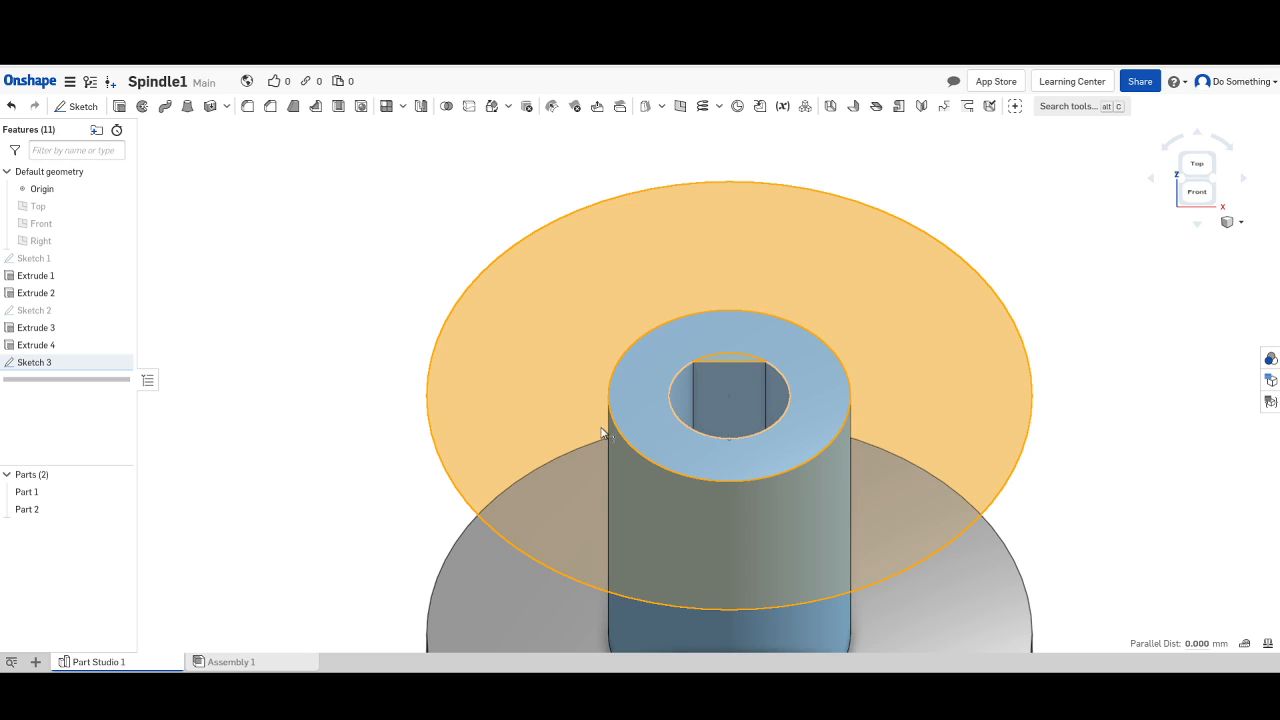
right_click(46, 367)
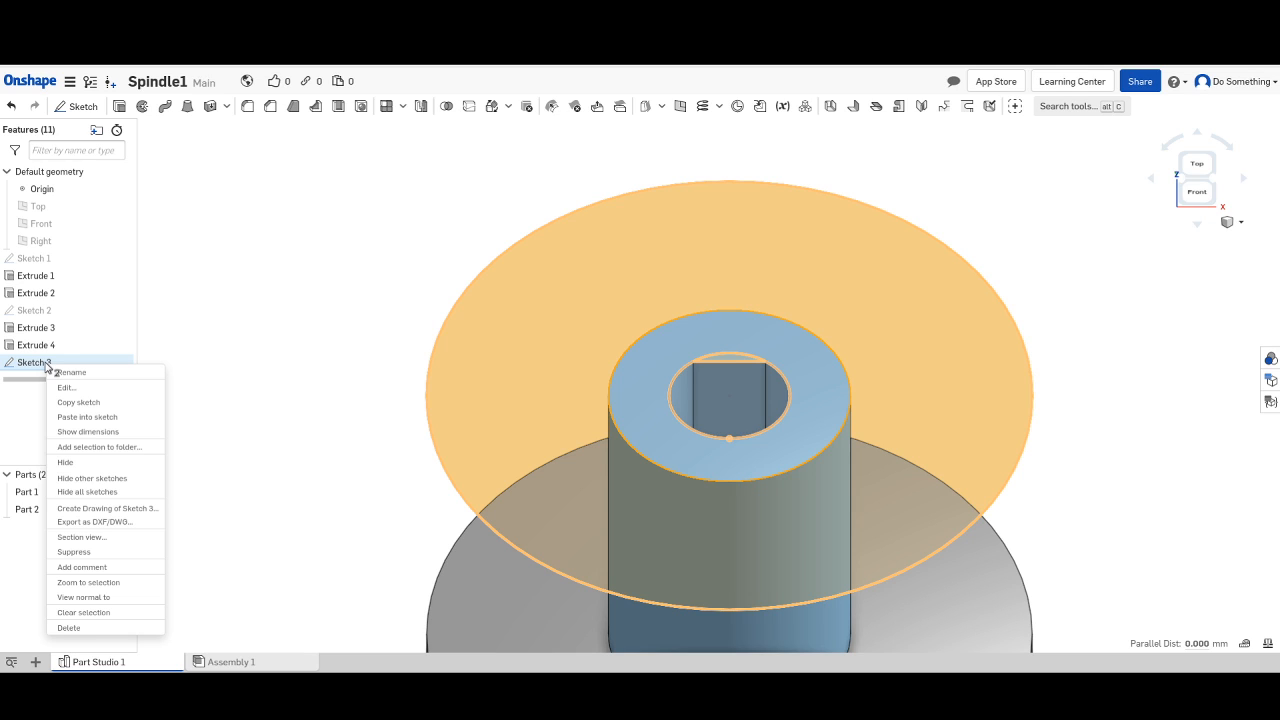
click(81, 599)
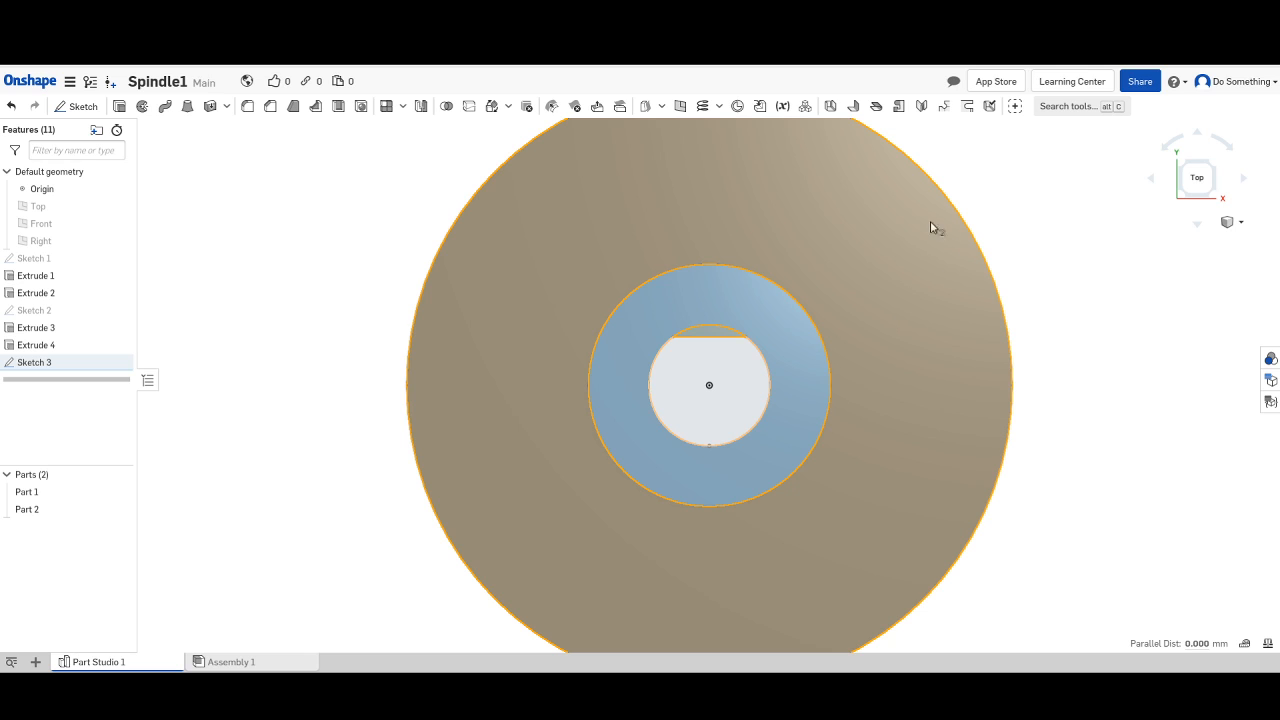
click(743, 290)
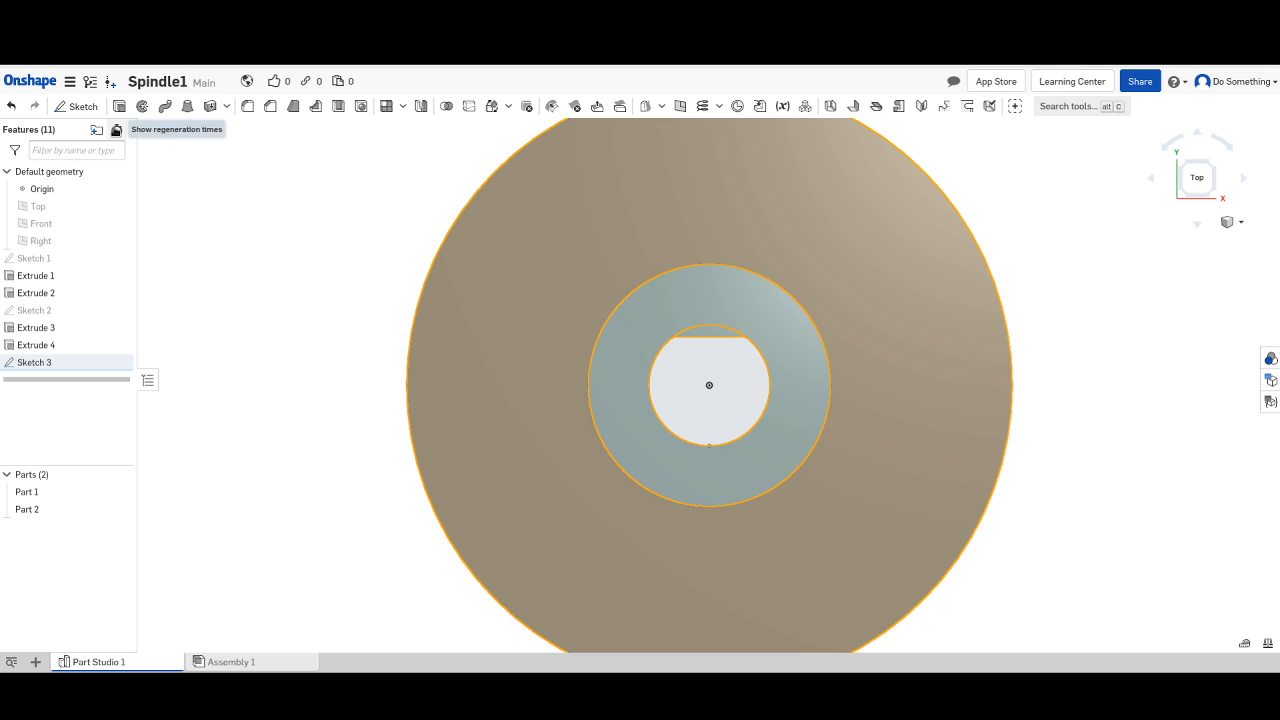
Extrude the selected Sketch 3 regions as a blind 1.1 mm flange, added to Part 1.
click(122, 106)
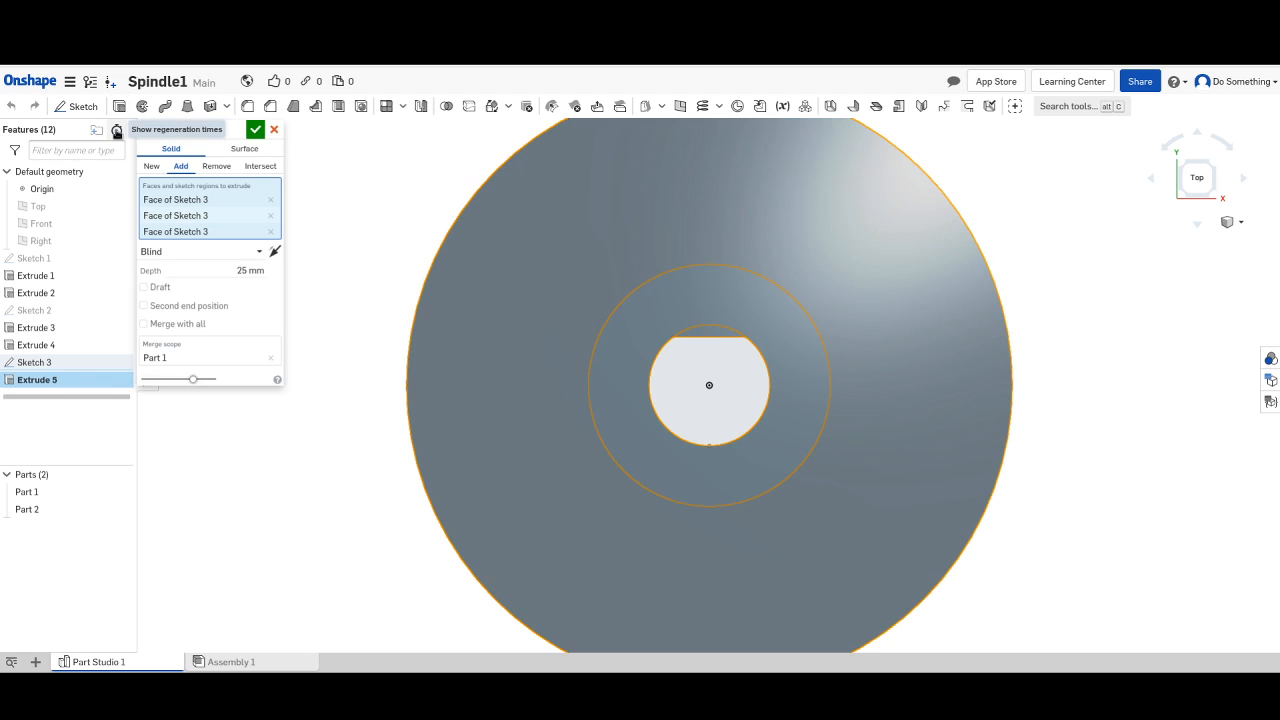
click(257, 267)
text(1.1)
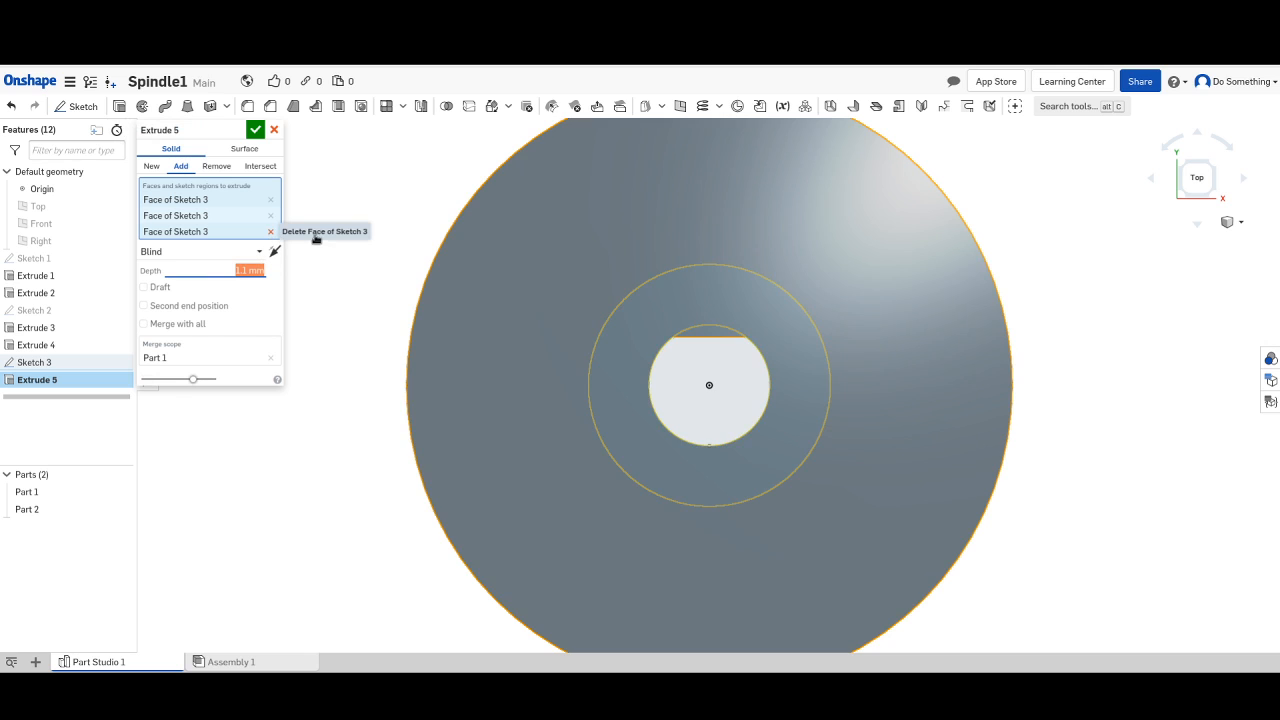
click(256, 131)
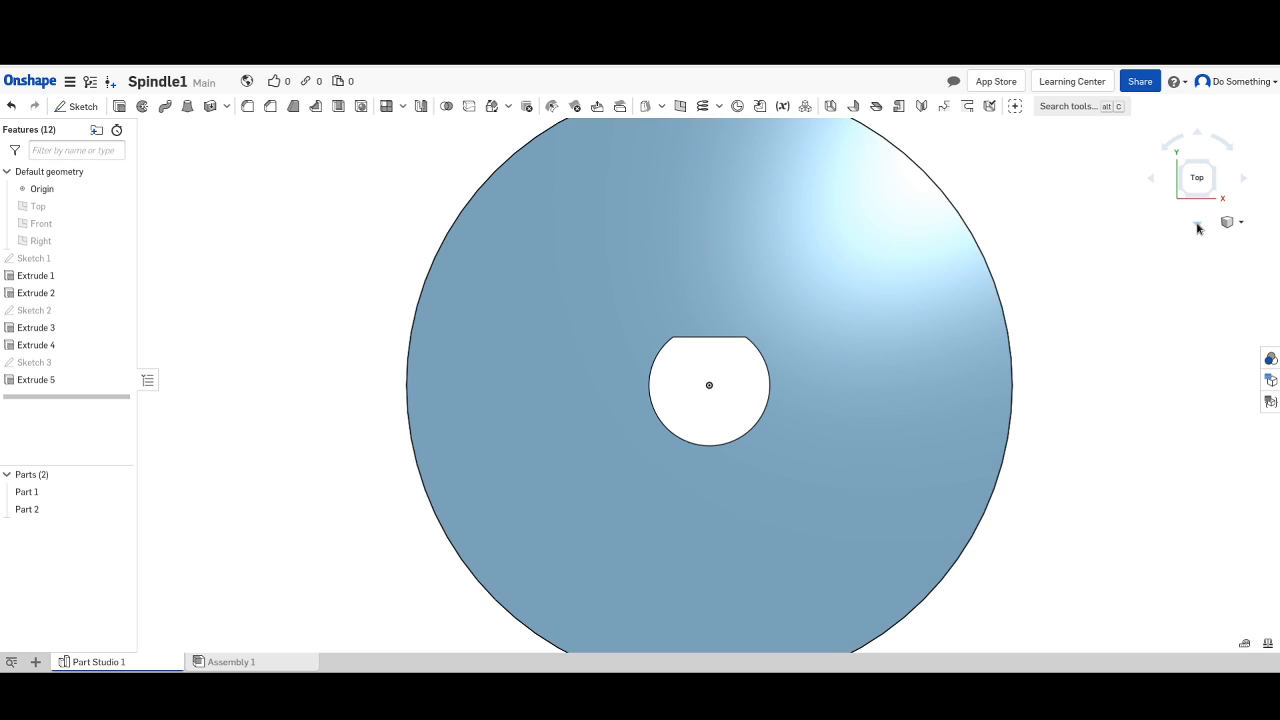
Examine the three flanges, the hub and the D-bore openings from the back, the underside and an oblique side angle.
click(1197, 226)
click(1198, 228)
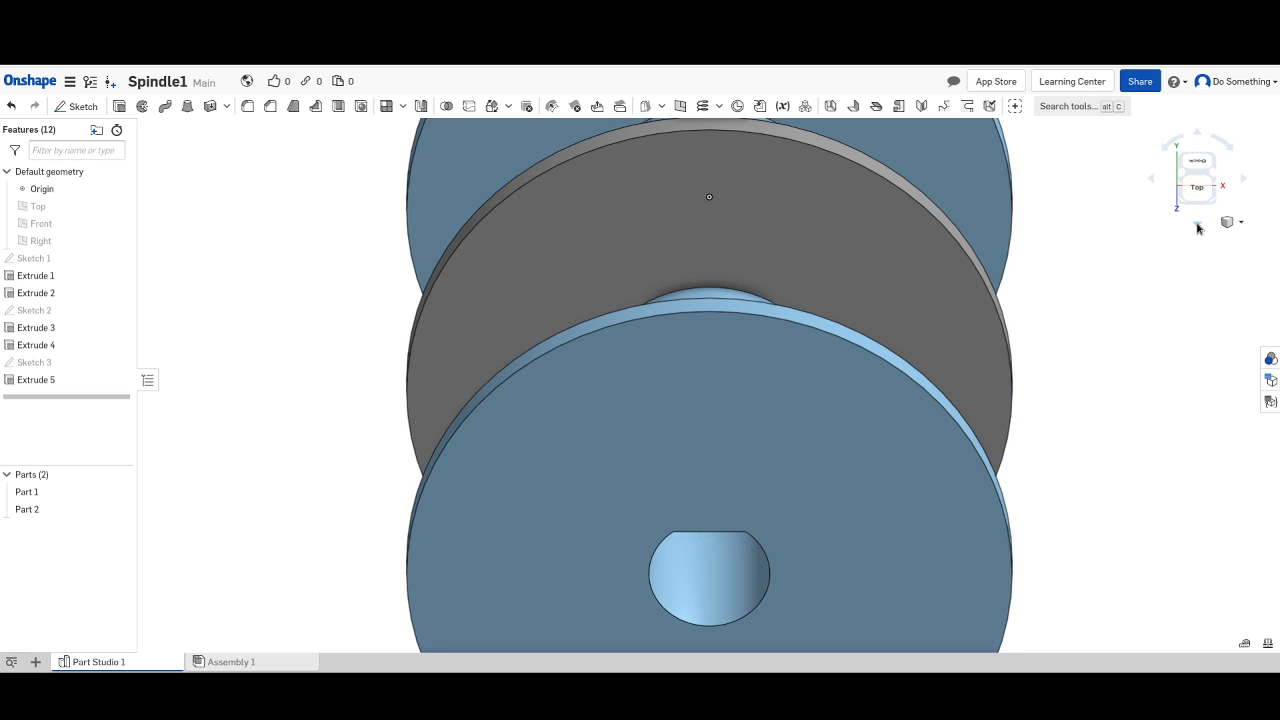
click(1198, 228)
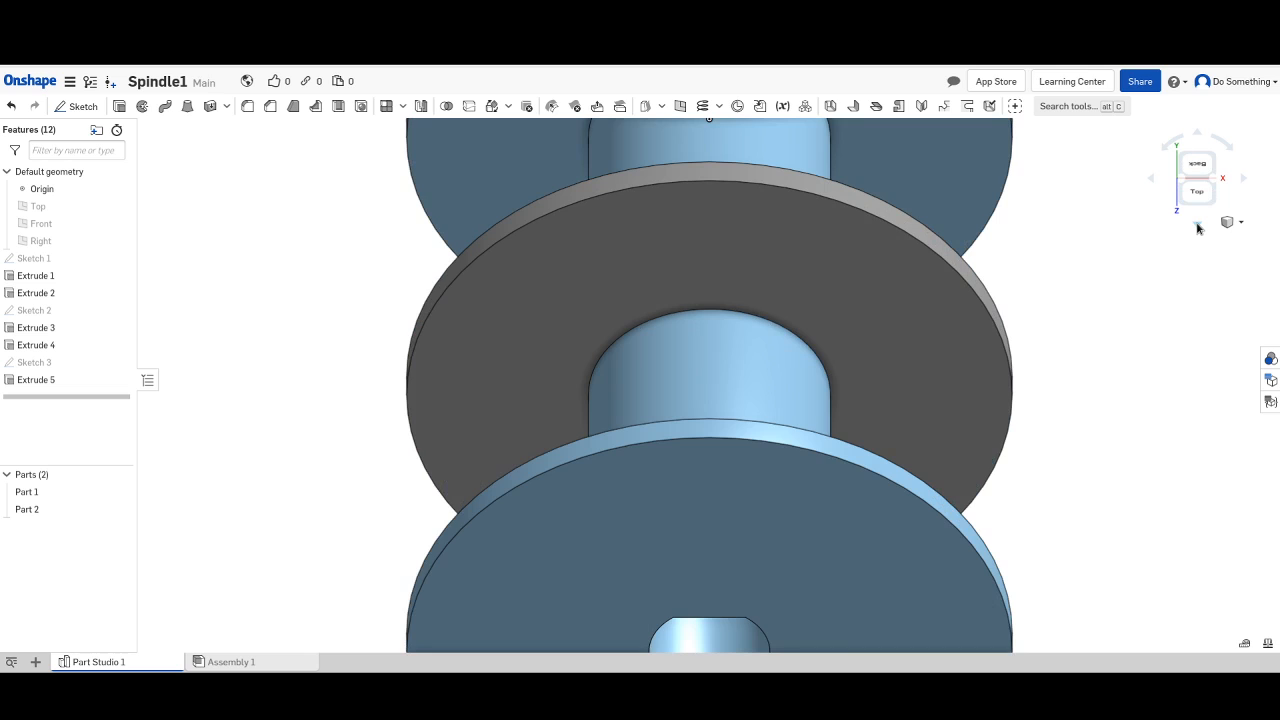
click(1198, 228)
click(1198, 228)
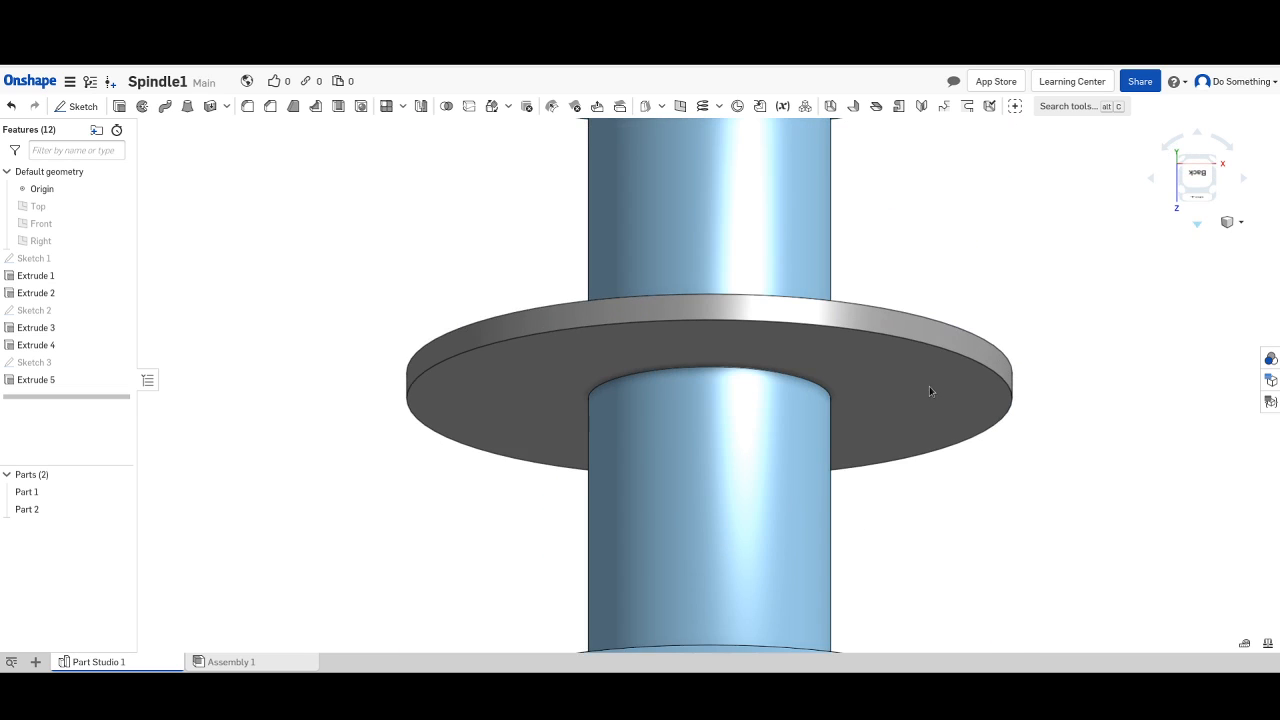
scroll(927, 394, down, 2)
scroll(927, 394, down, 1)
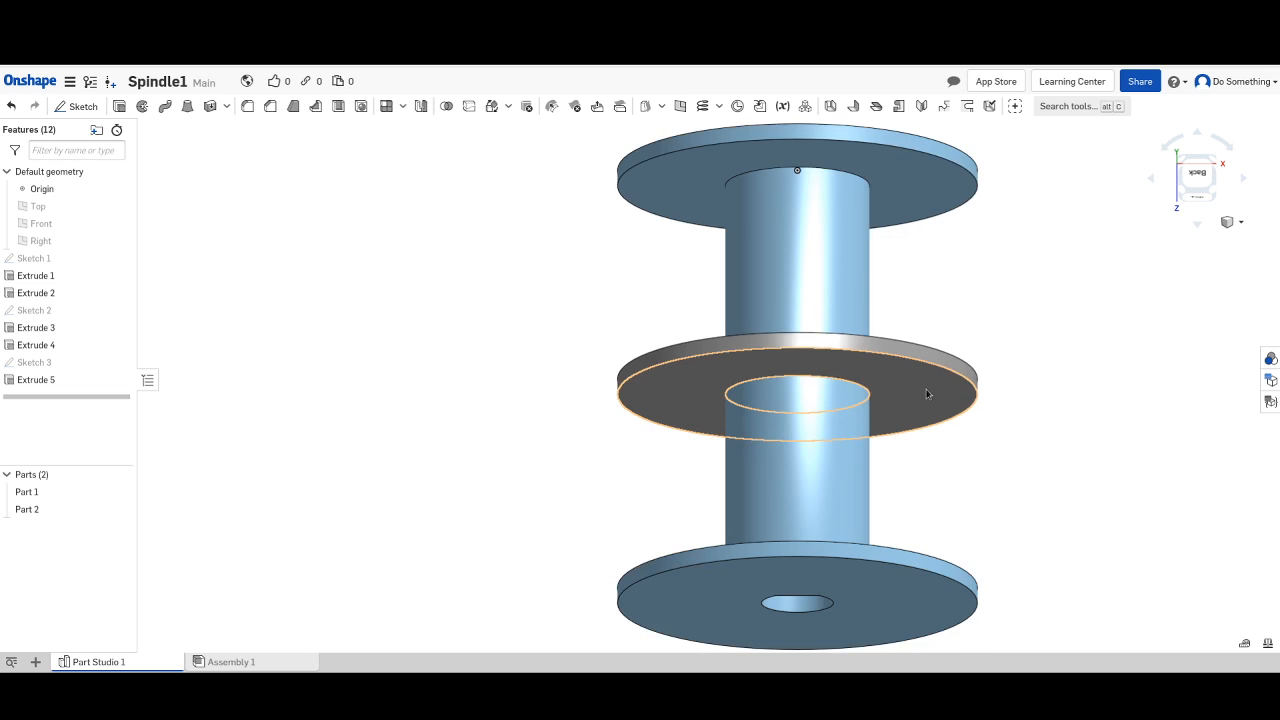
click(1194, 228)
click(1194, 228)
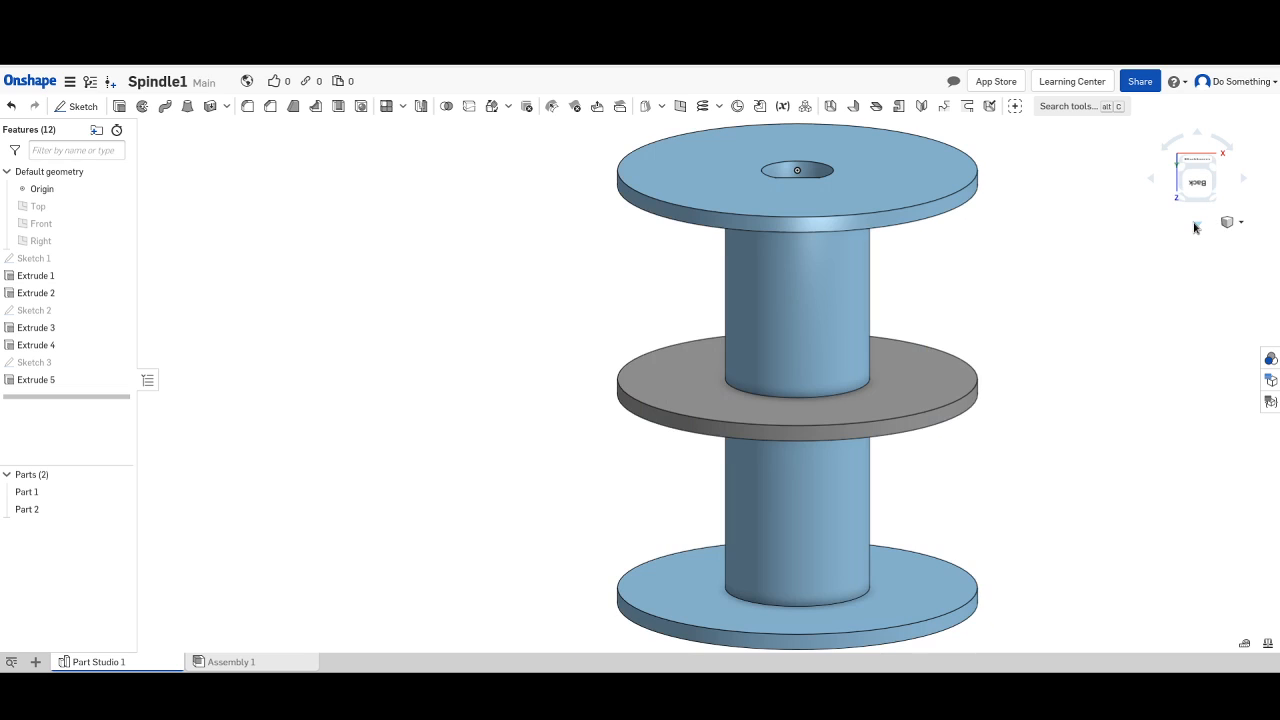
click(1194, 228)
click(1194, 228)
click(1194, 228)
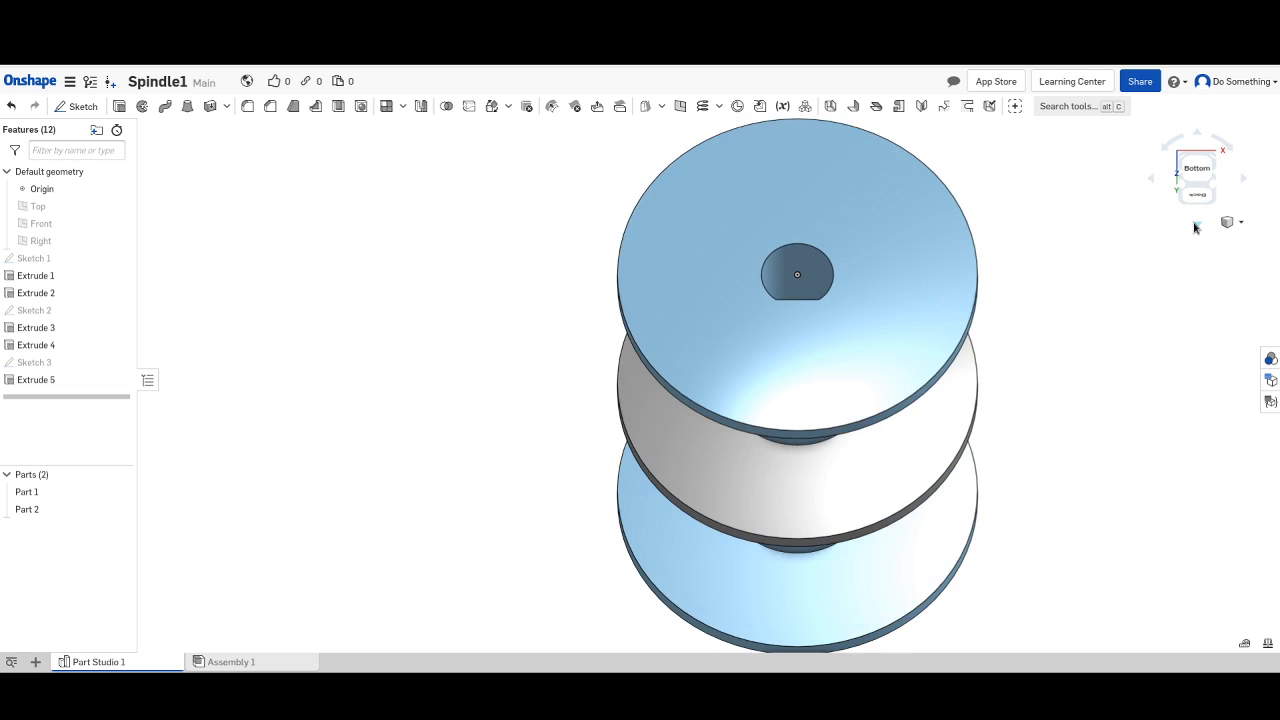
click(1152, 181)
click(1152, 181)
click(1152, 181)
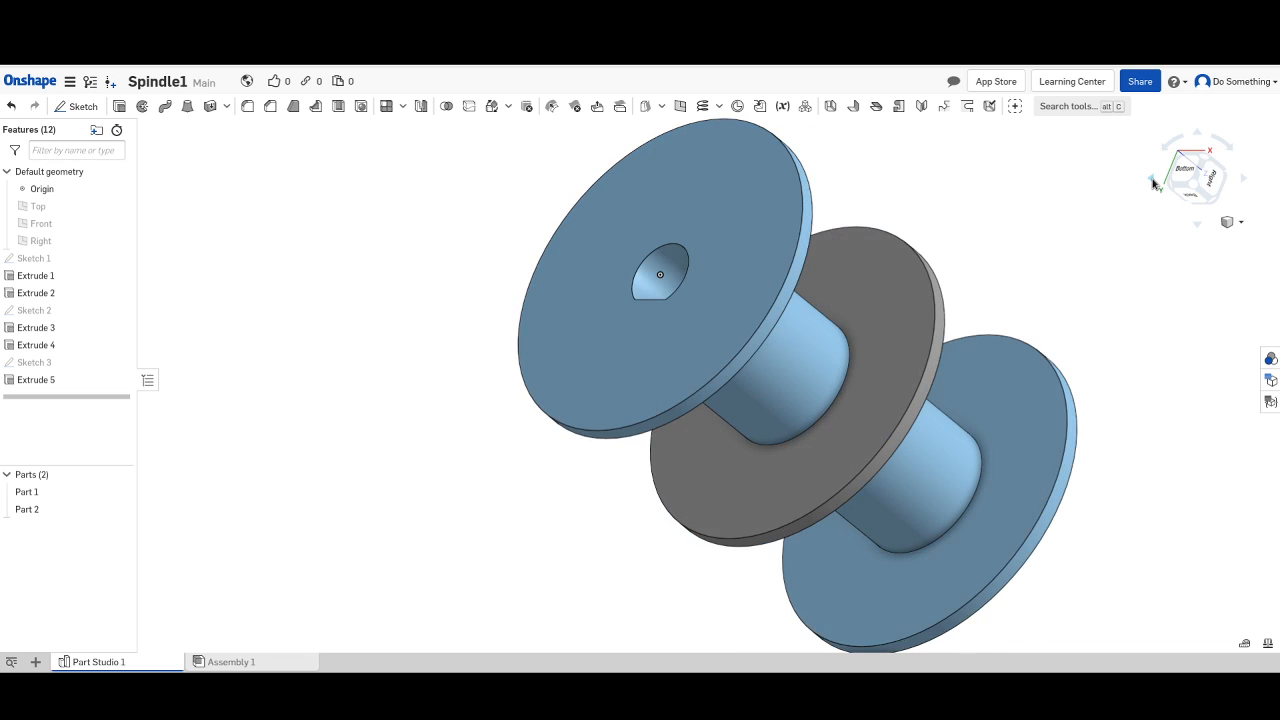
click(1152, 181)
click(1152, 181)
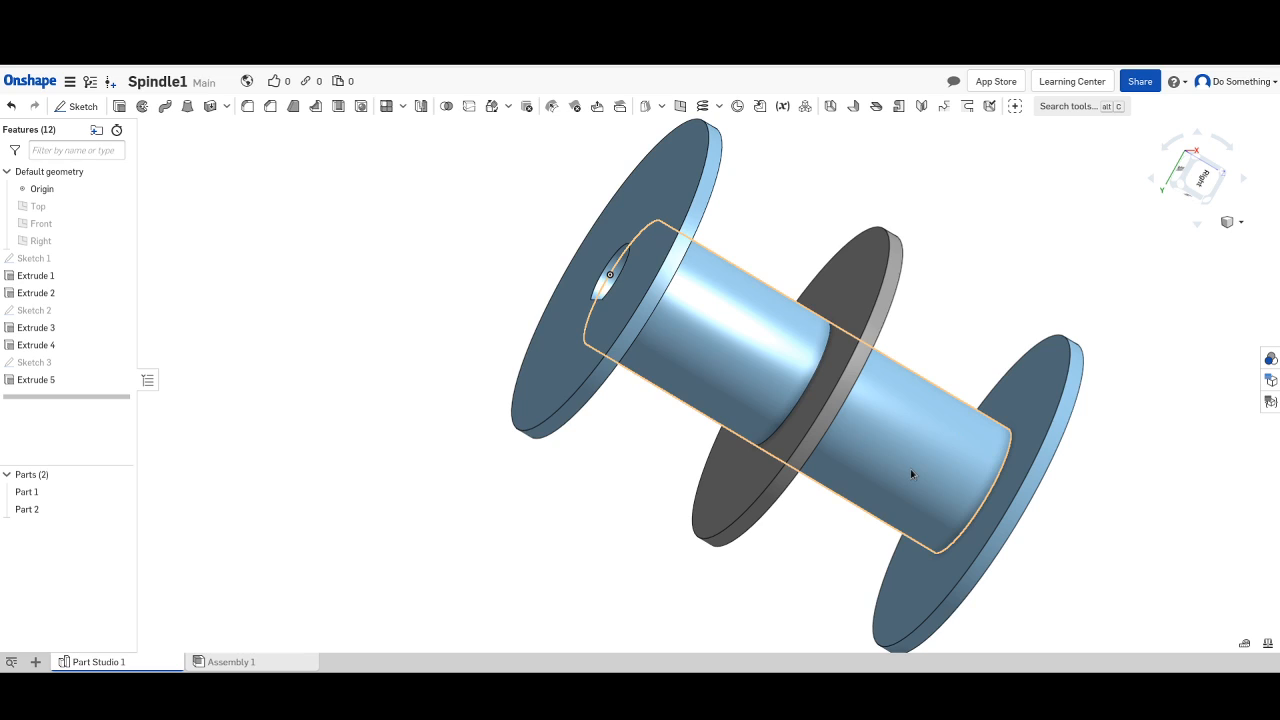
Measure the distance between the outer face of the origin-end flange and the parallel face of the middle flange.
click(855, 307)
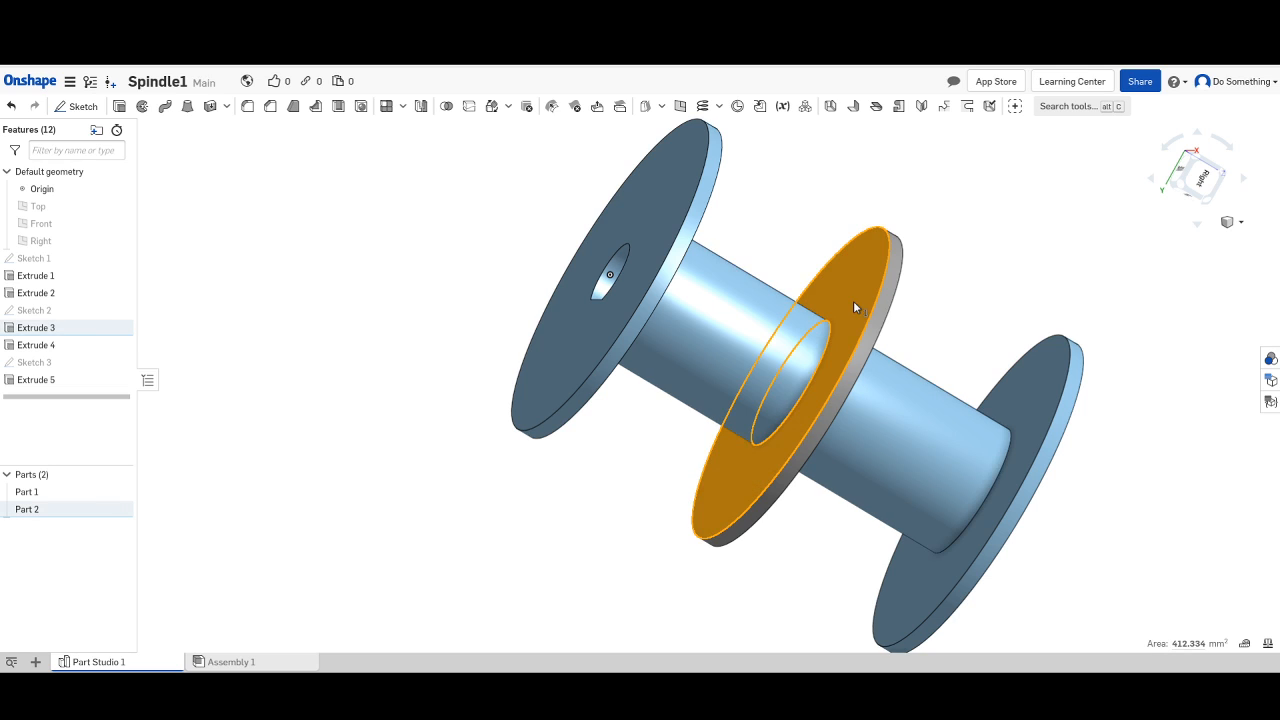
click(659, 221)
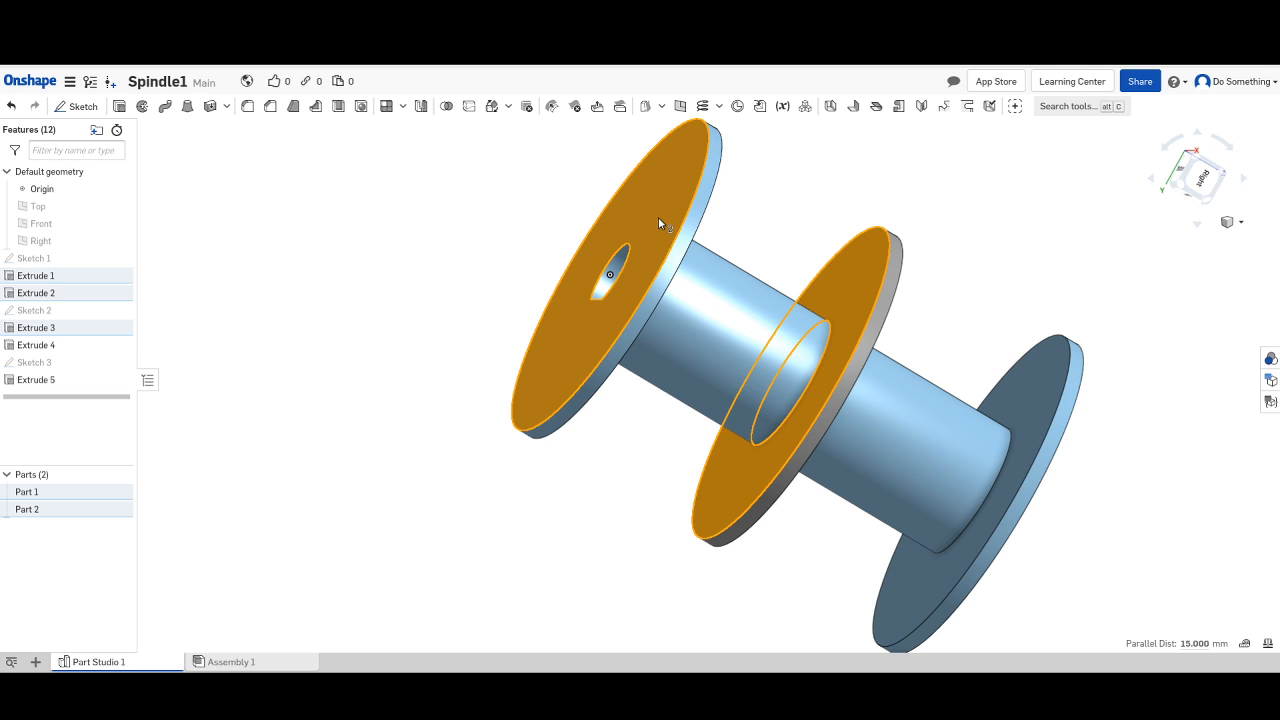
click(714, 280)
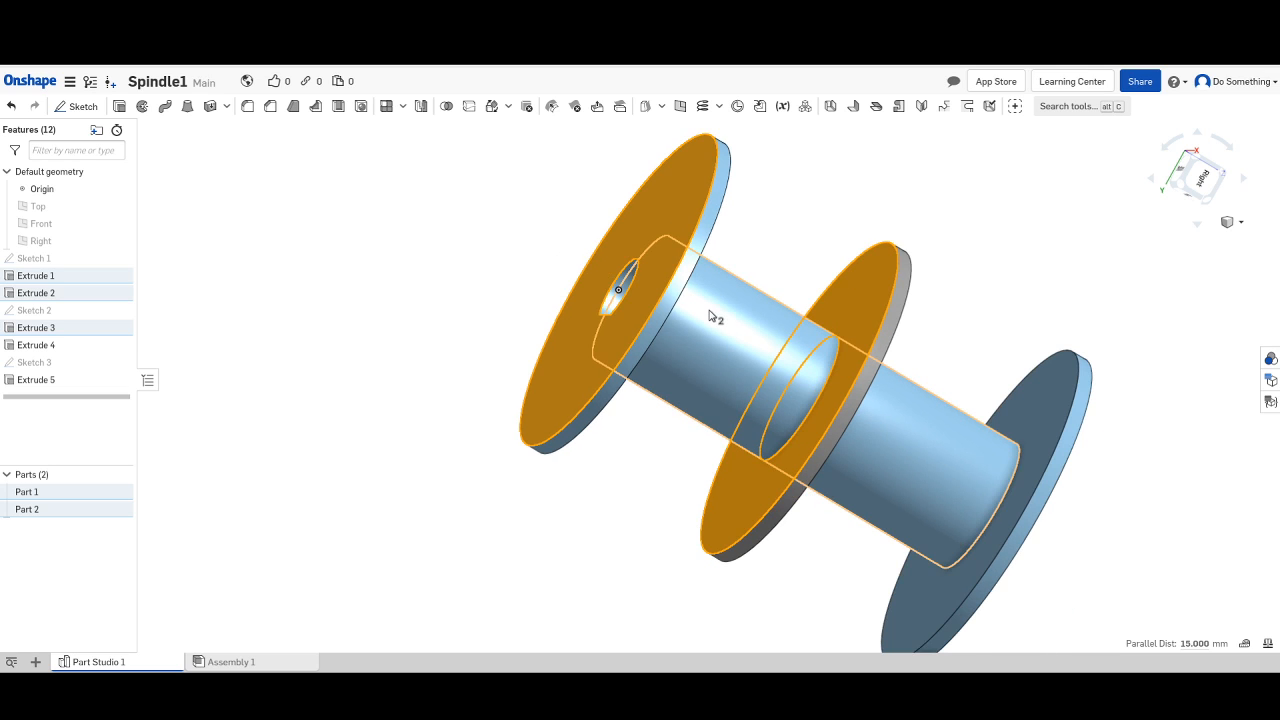
Inspect the finished spindle from the side, from above and tilted both ways, checking the D-bore through the flanges.
scroll(712, 318, down, 1)
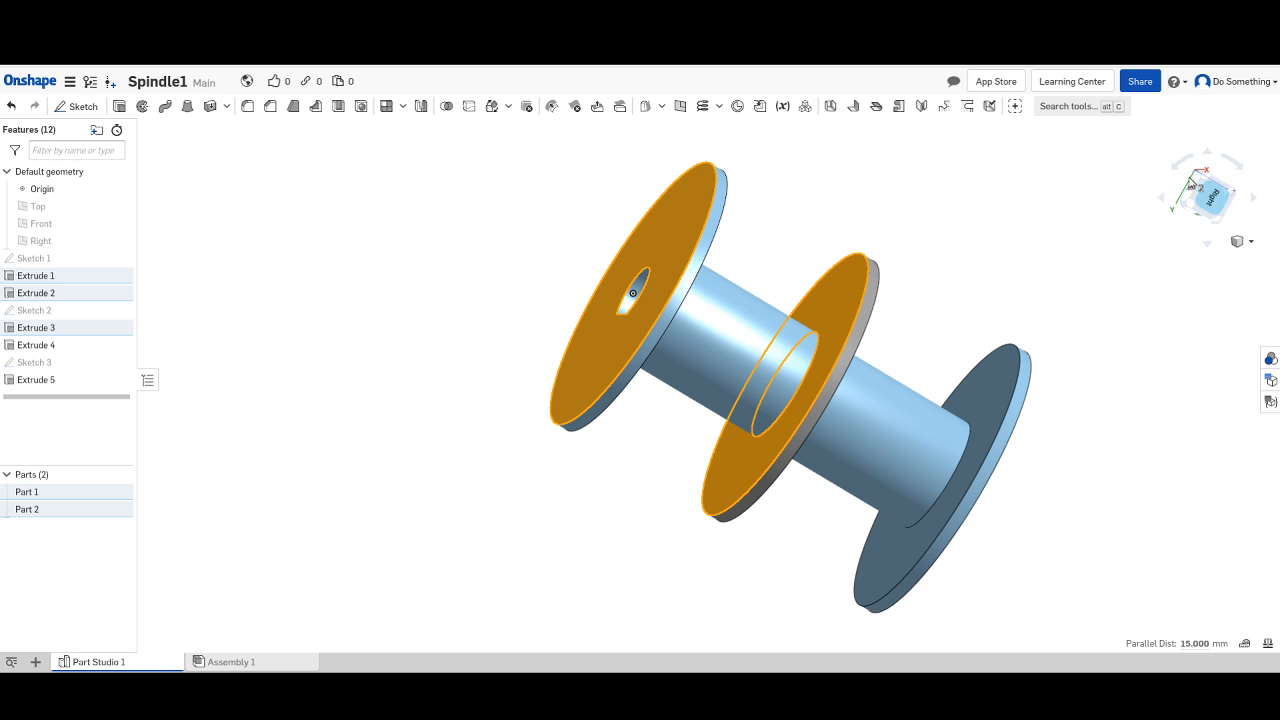
click(1166, 204)
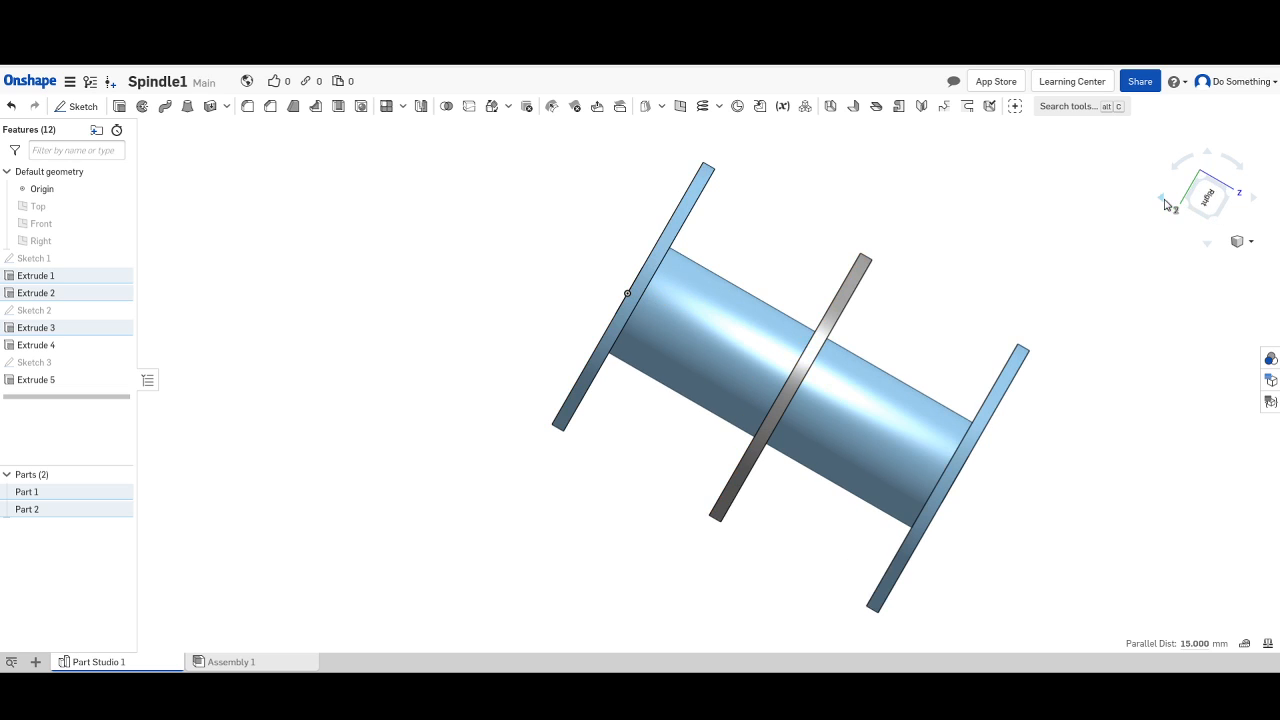
click(1166, 204)
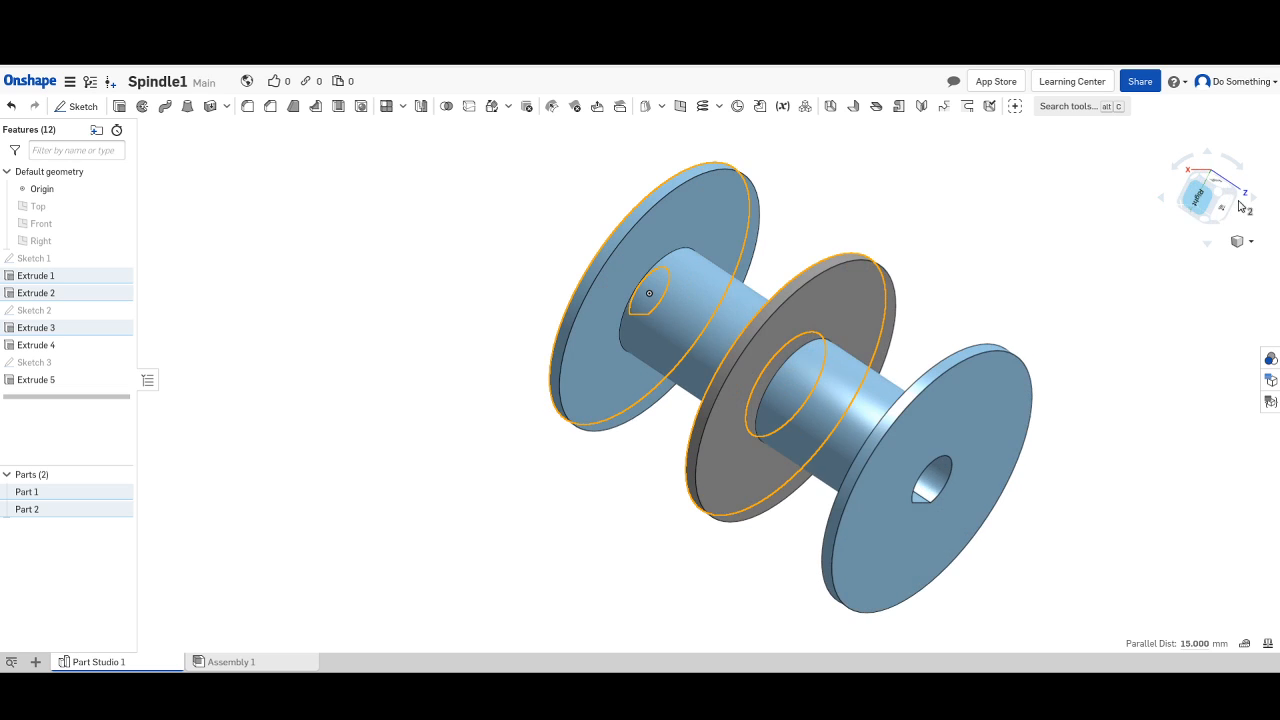
click(1224, 209)
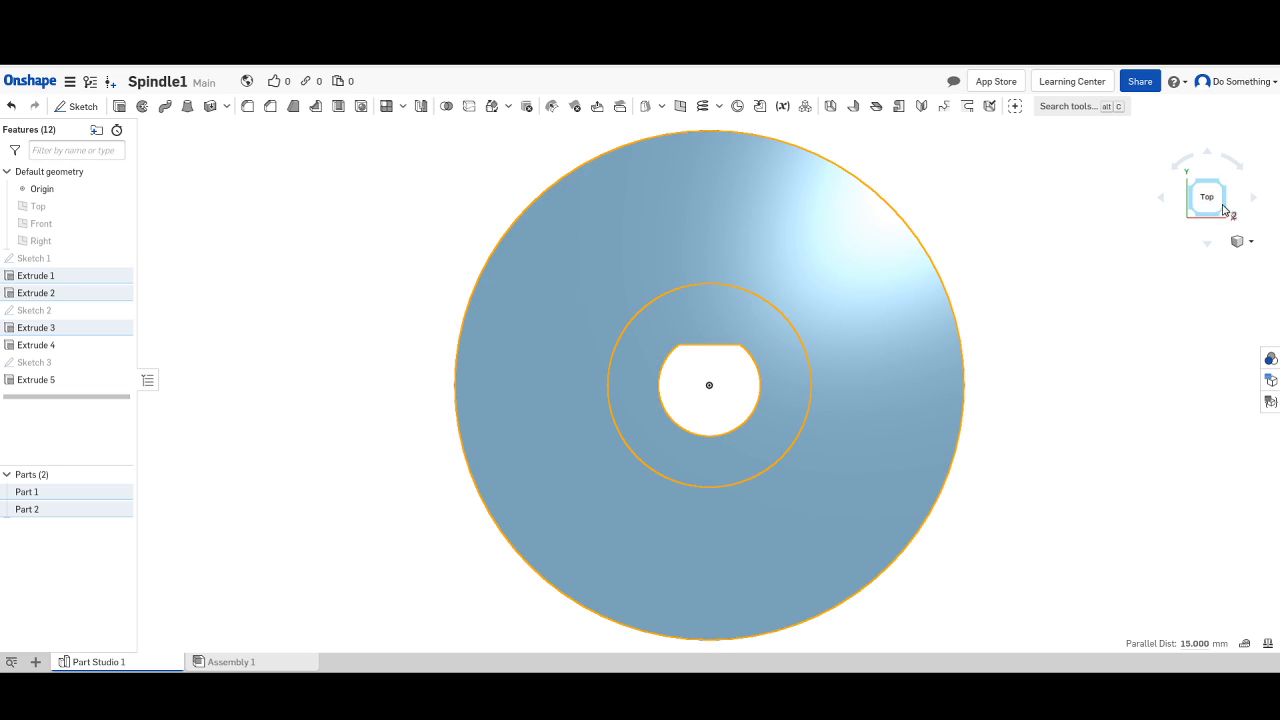
click(1207, 245)
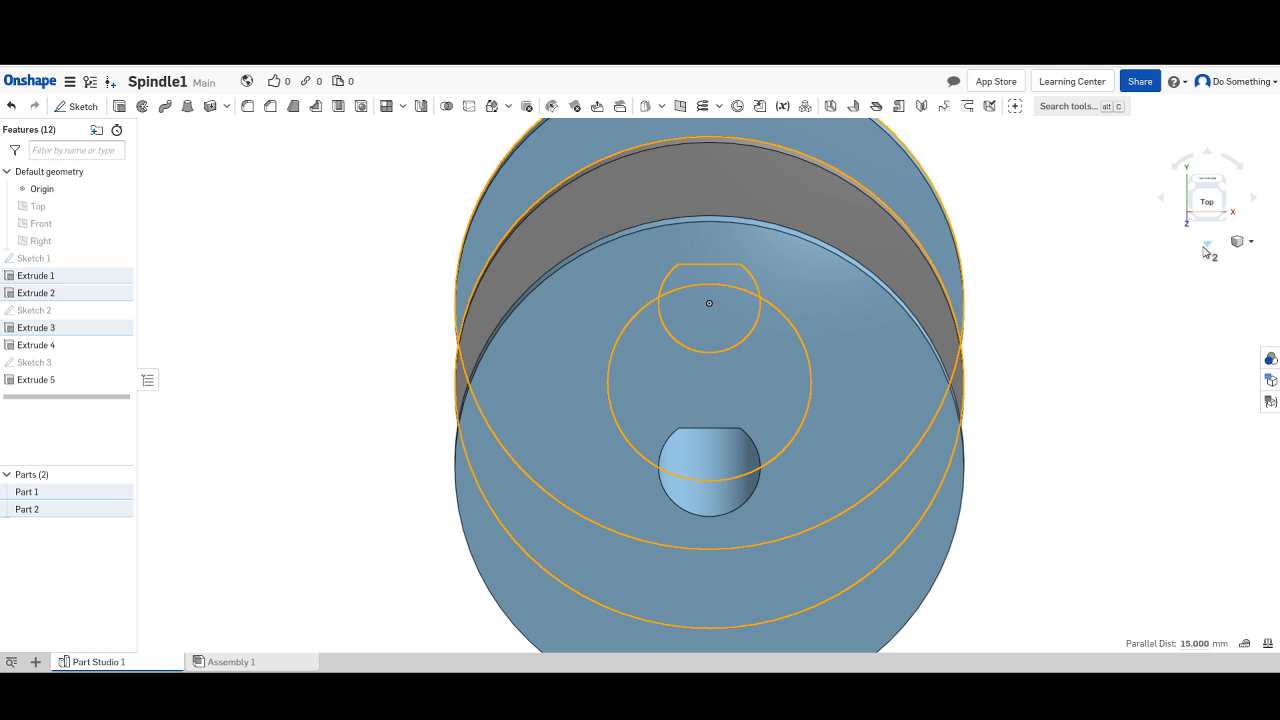
click(1210, 155)
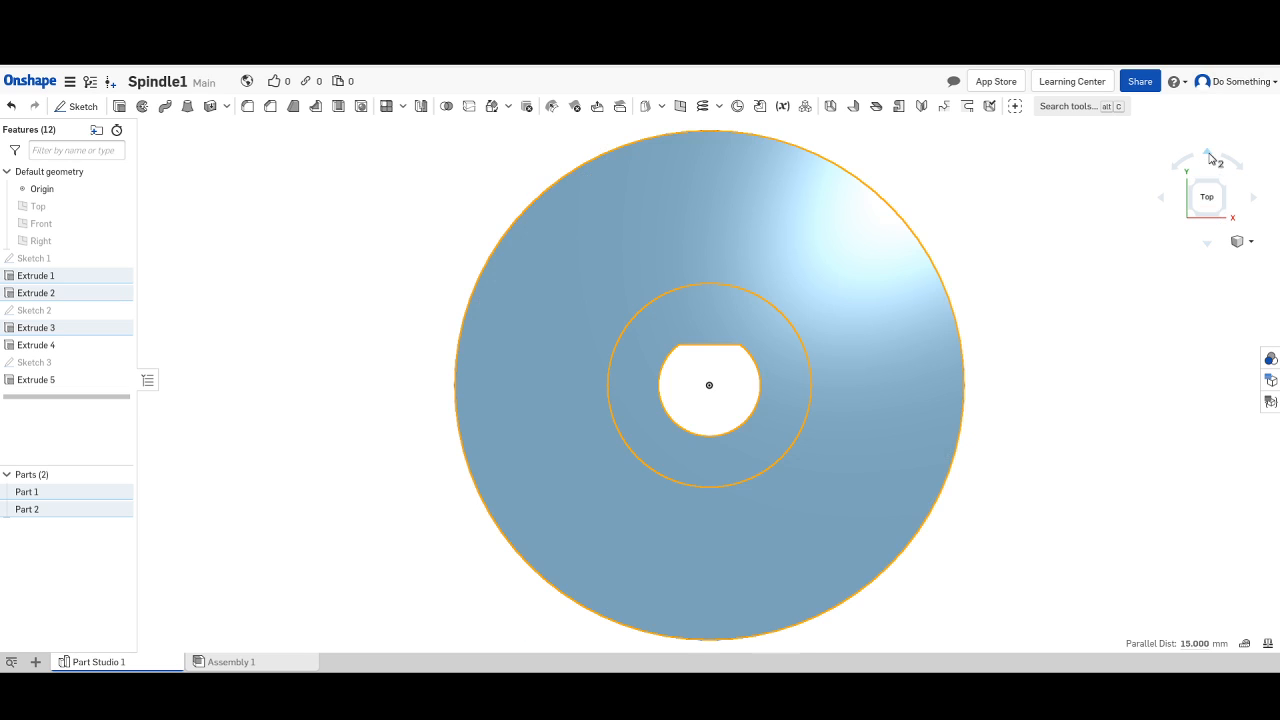
click(1210, 157)
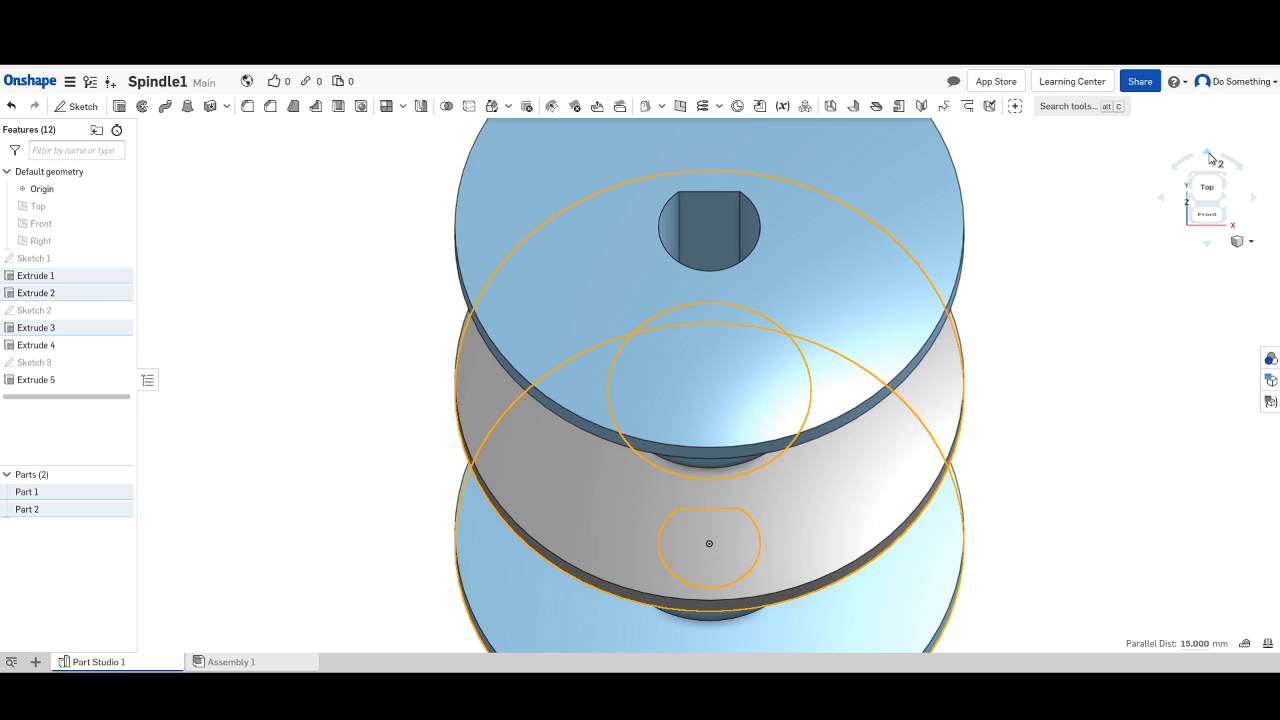
scroll(1026, 353, down, 1)
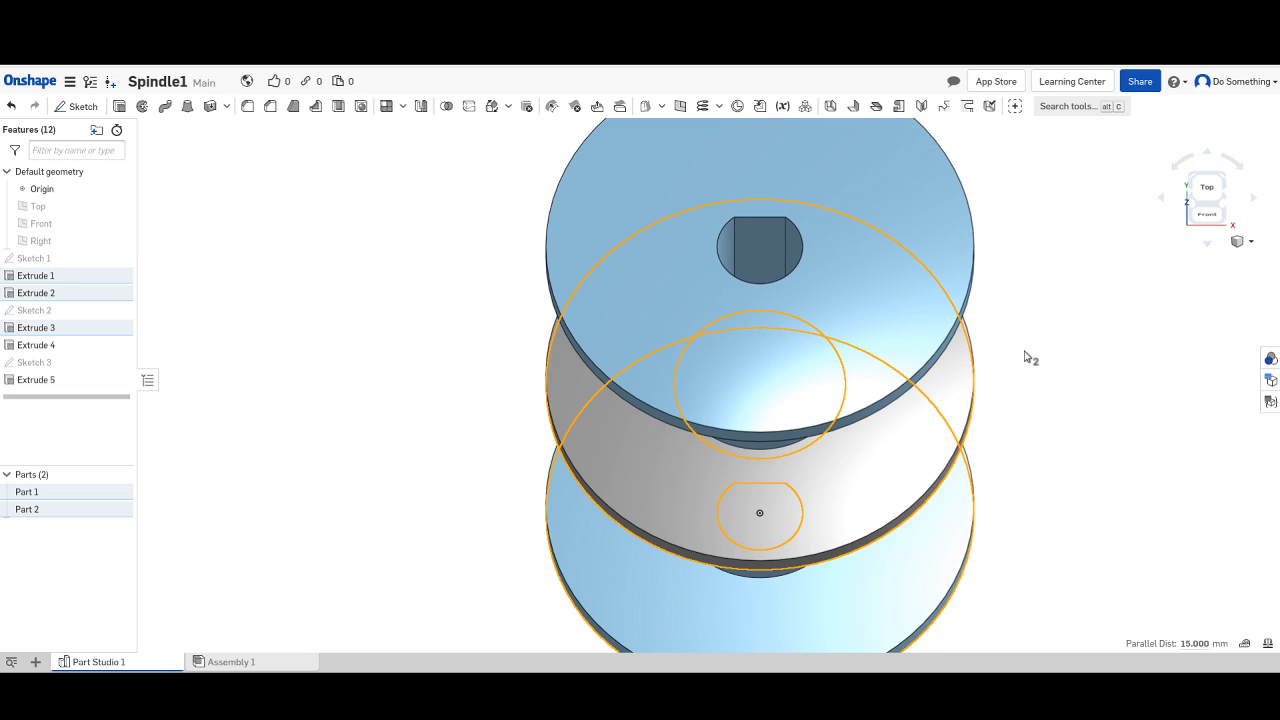
scroll(1026, 357, down, 1)
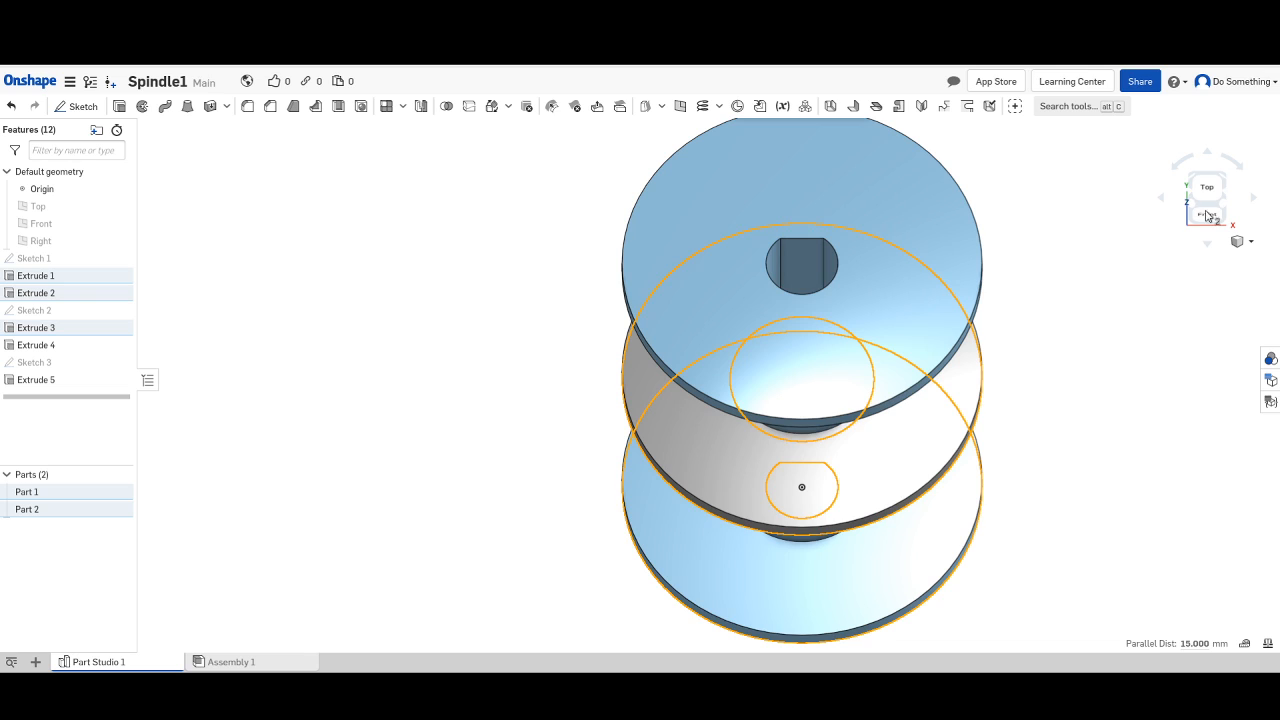
click(1208, 189)
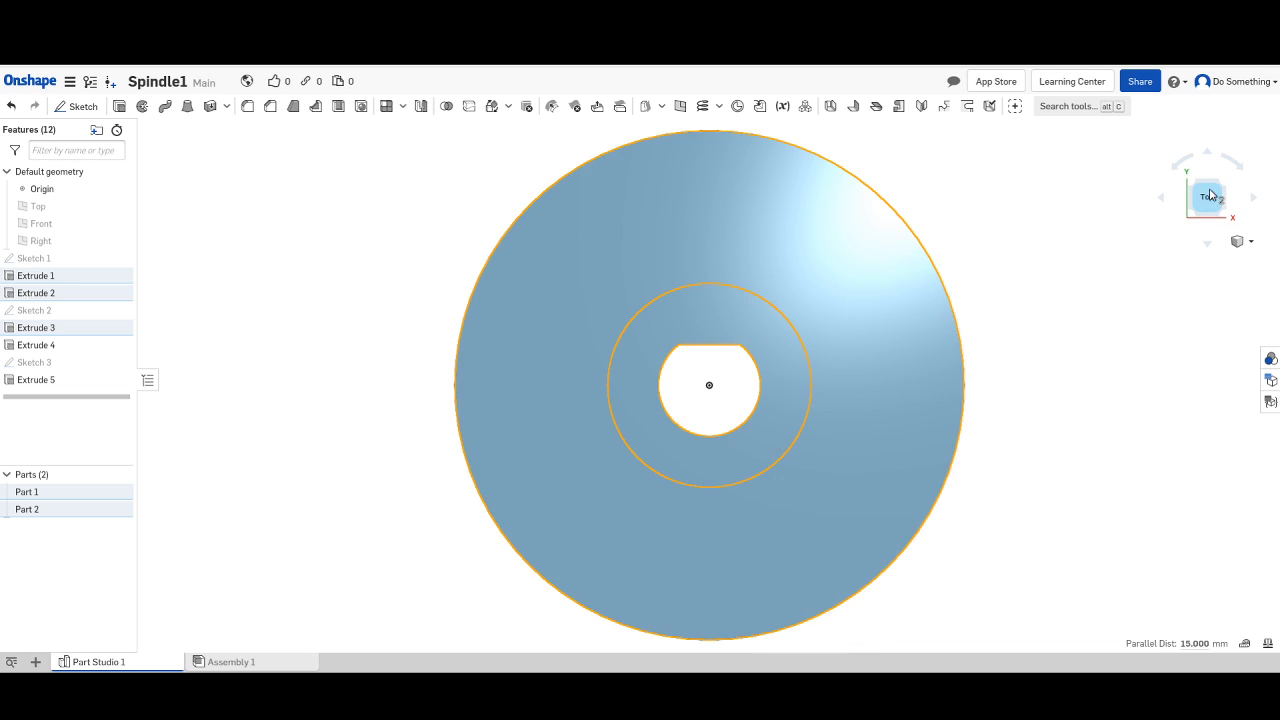
click(1207, 245)
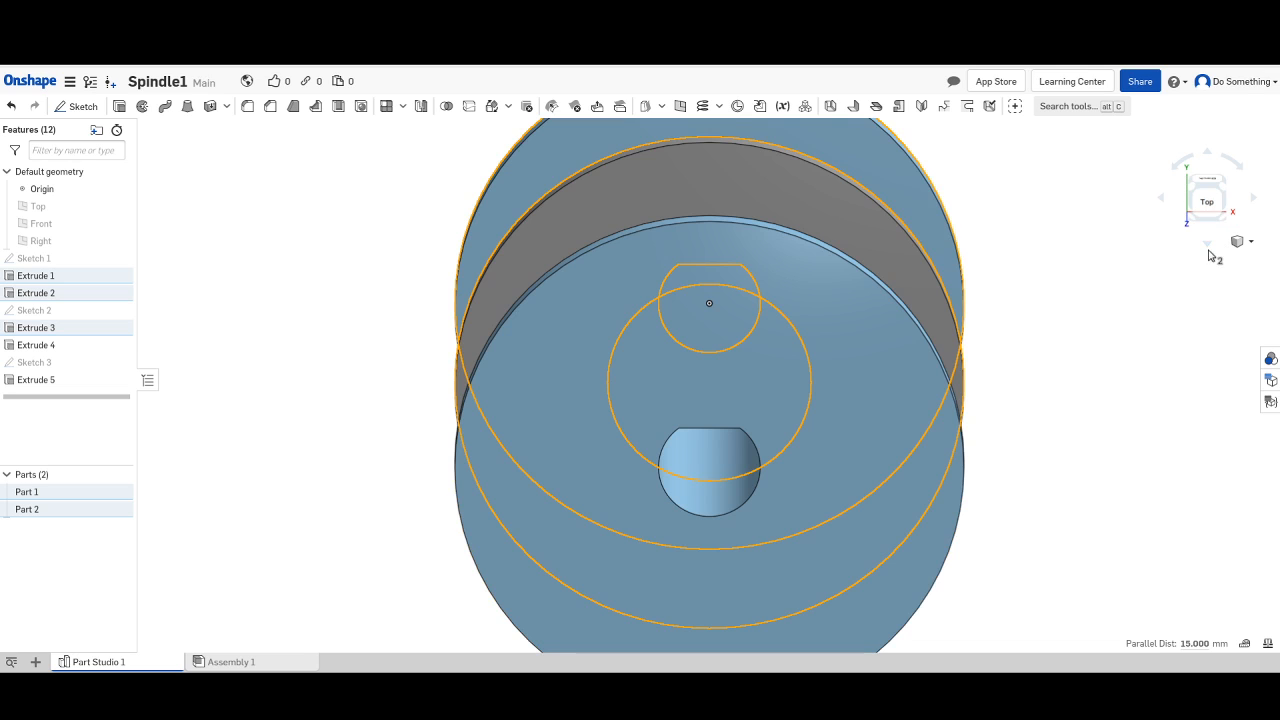
click(1209, 157)
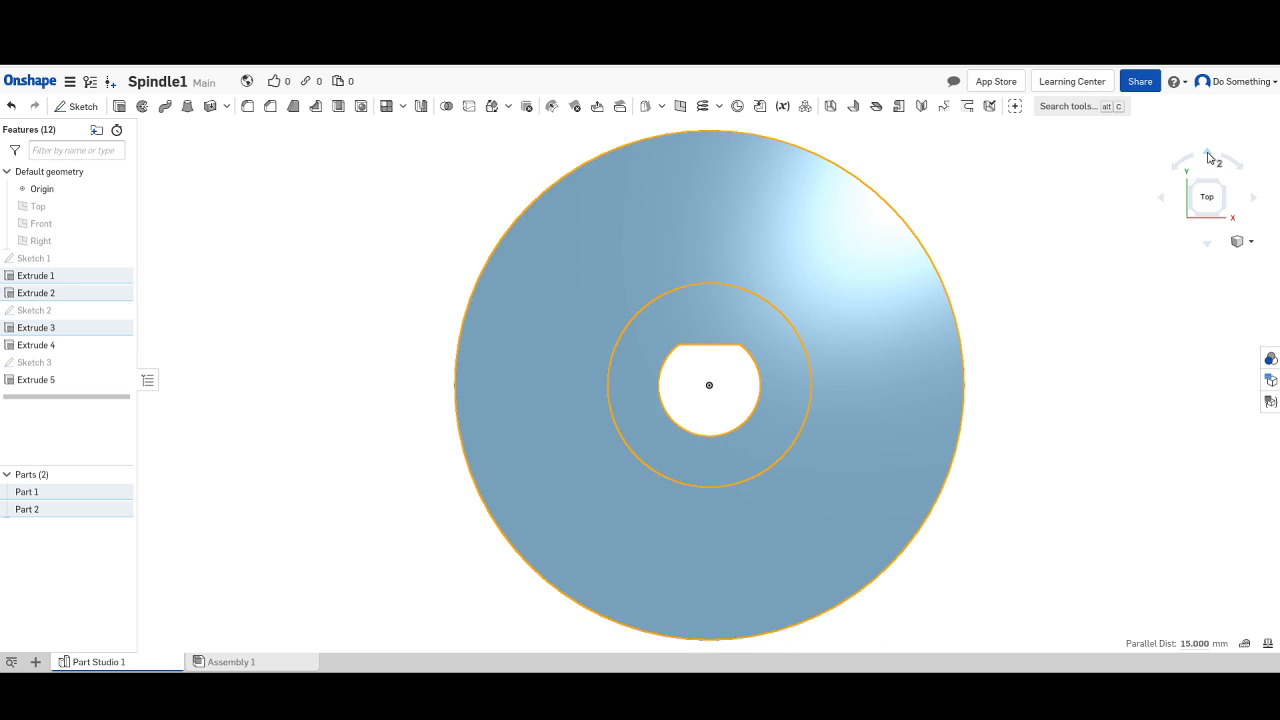
click(1208, 157)
click(1208, 157)
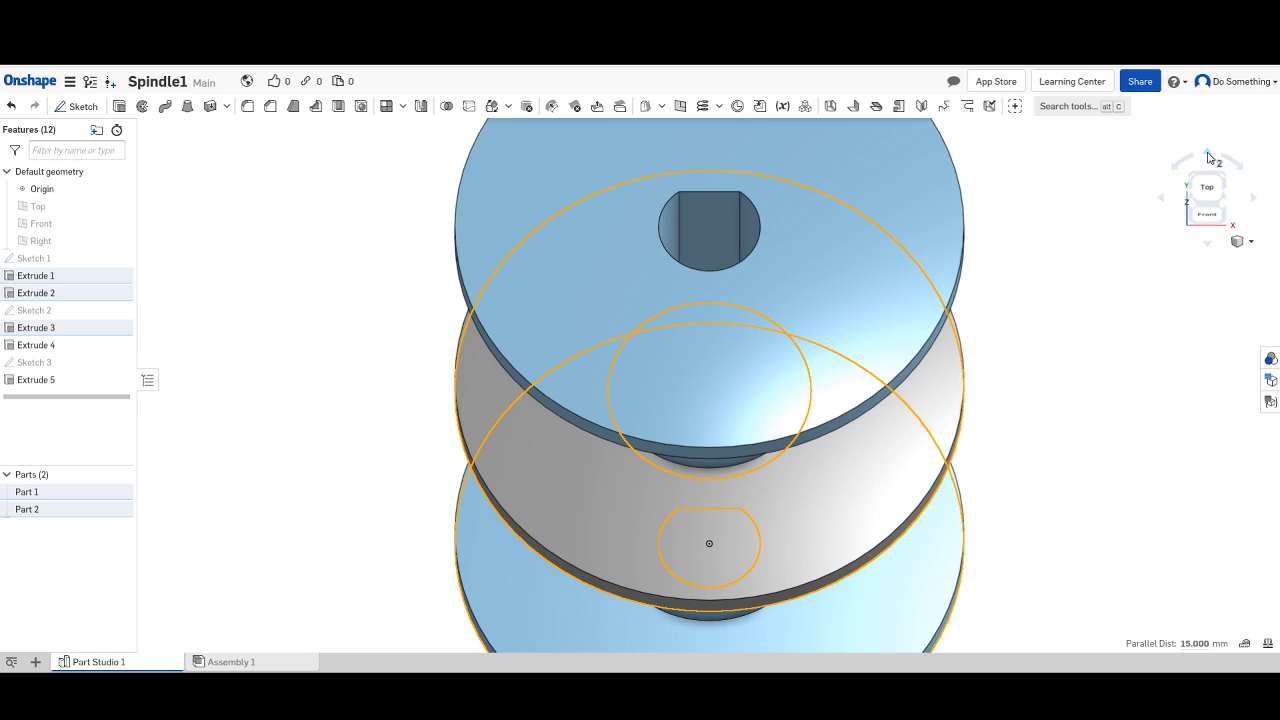
Examine the spindle from the front, tilted views and straight from below, checking the flanges, hub and D-bore opening.
click(1206, 215)
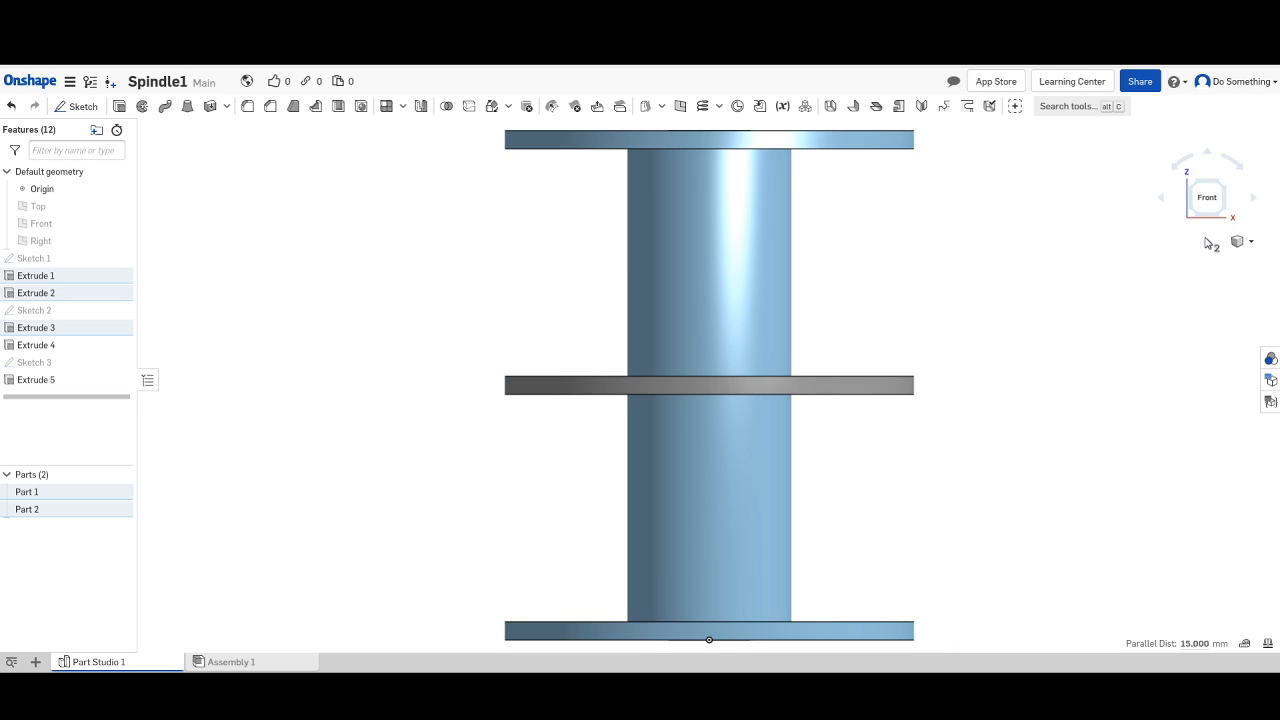
click(1207, 243)
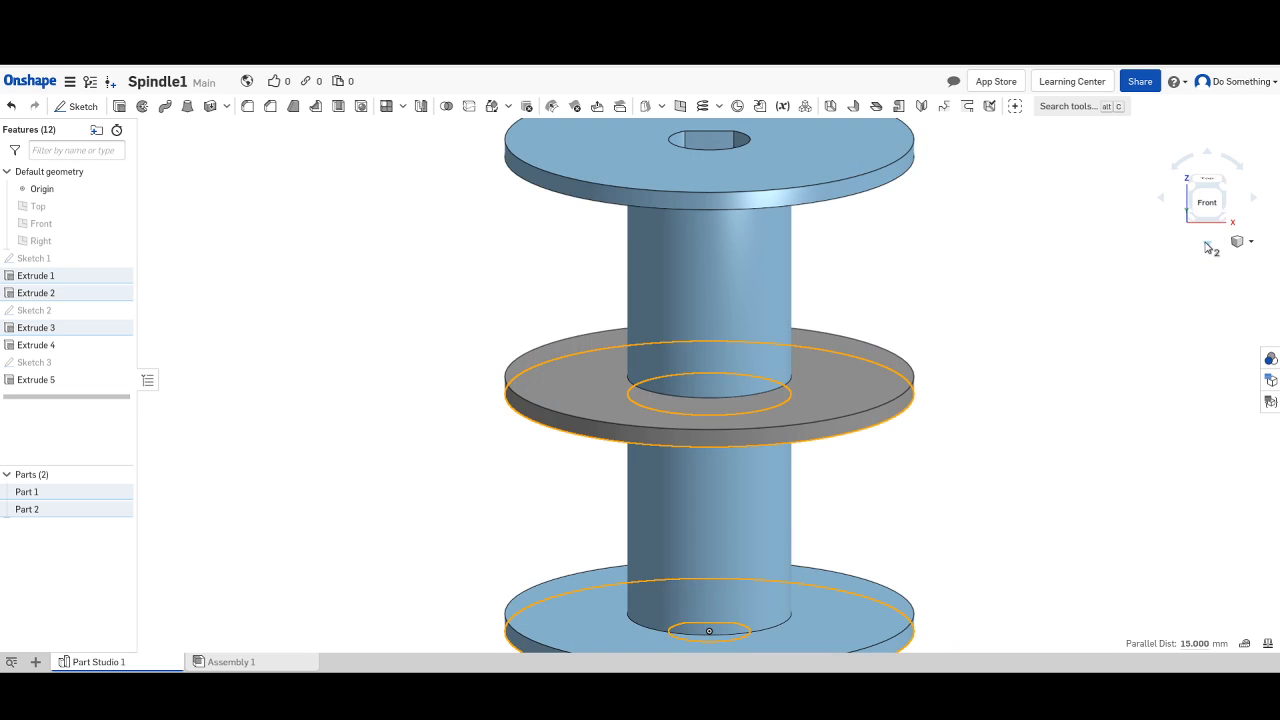
click(1208, 157)
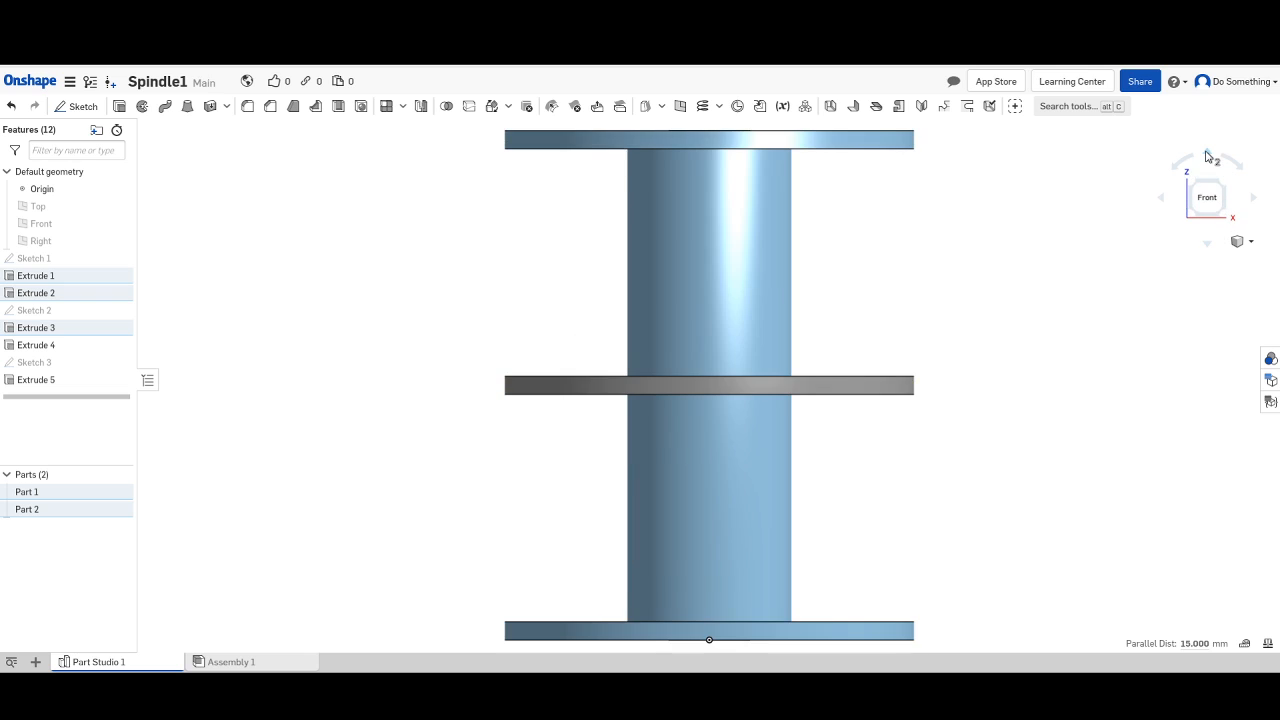
click(1208, 157)
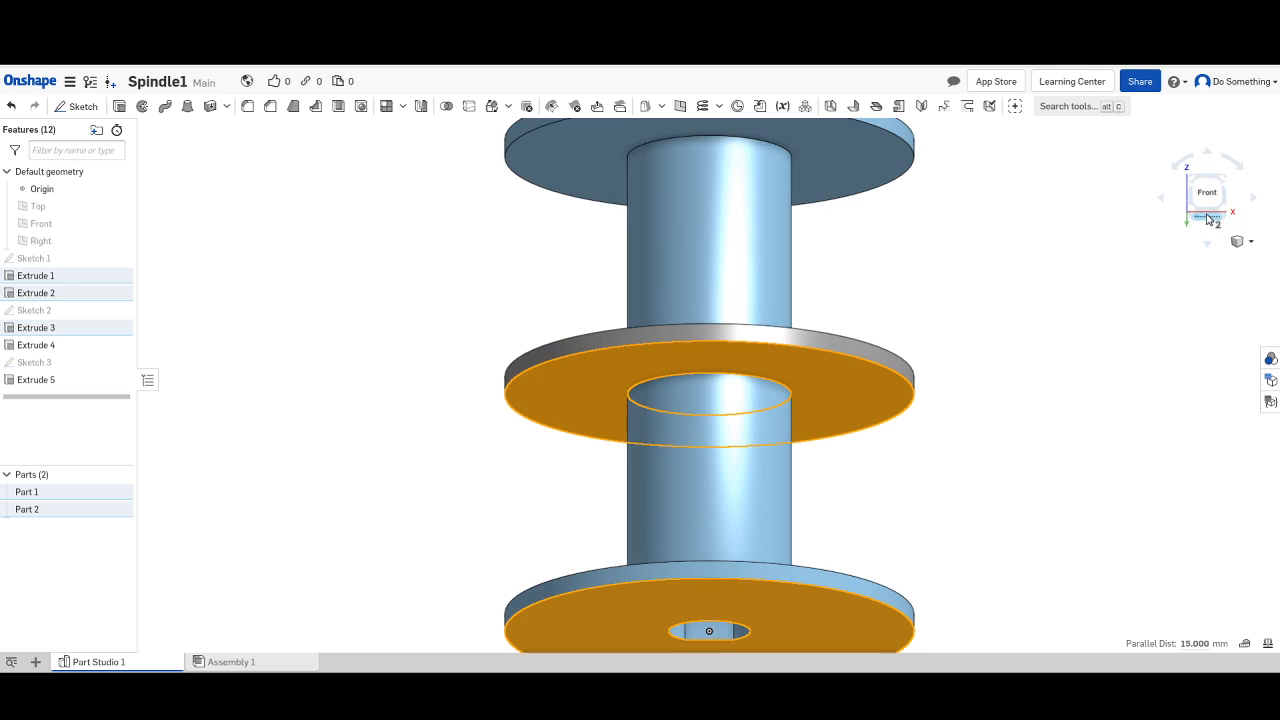
click(1208, 219)
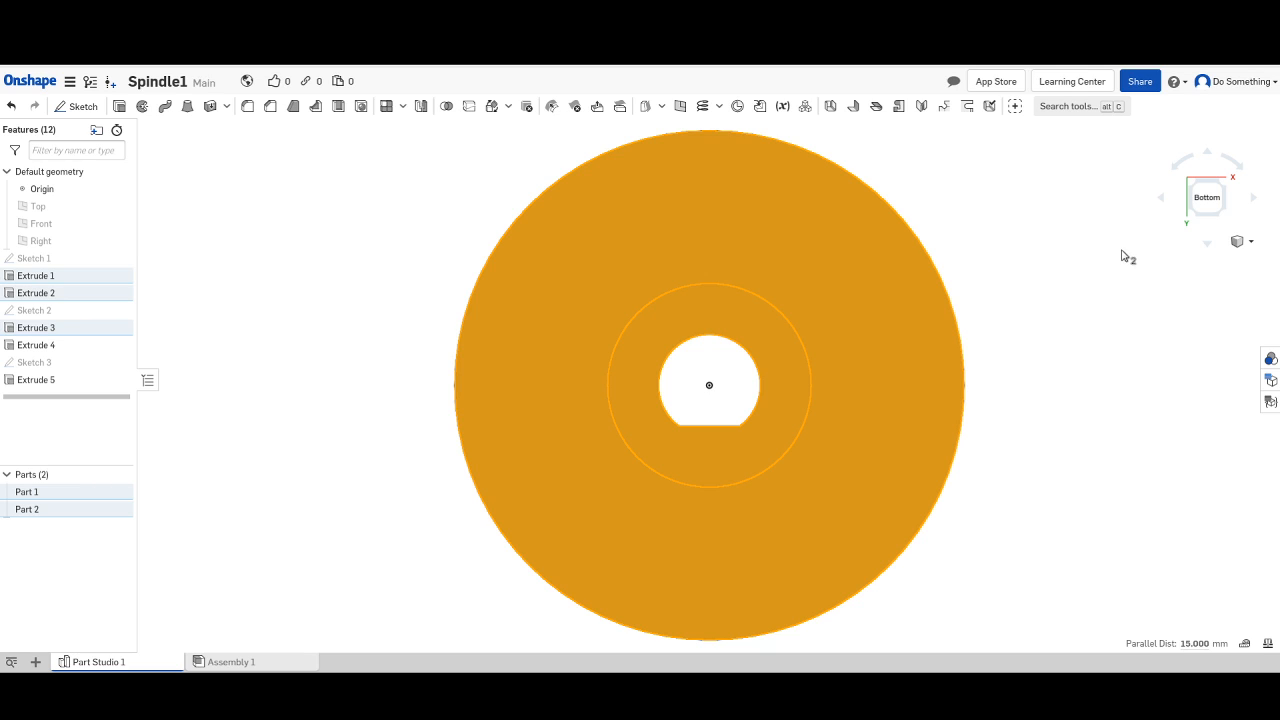
click(1208, 246)
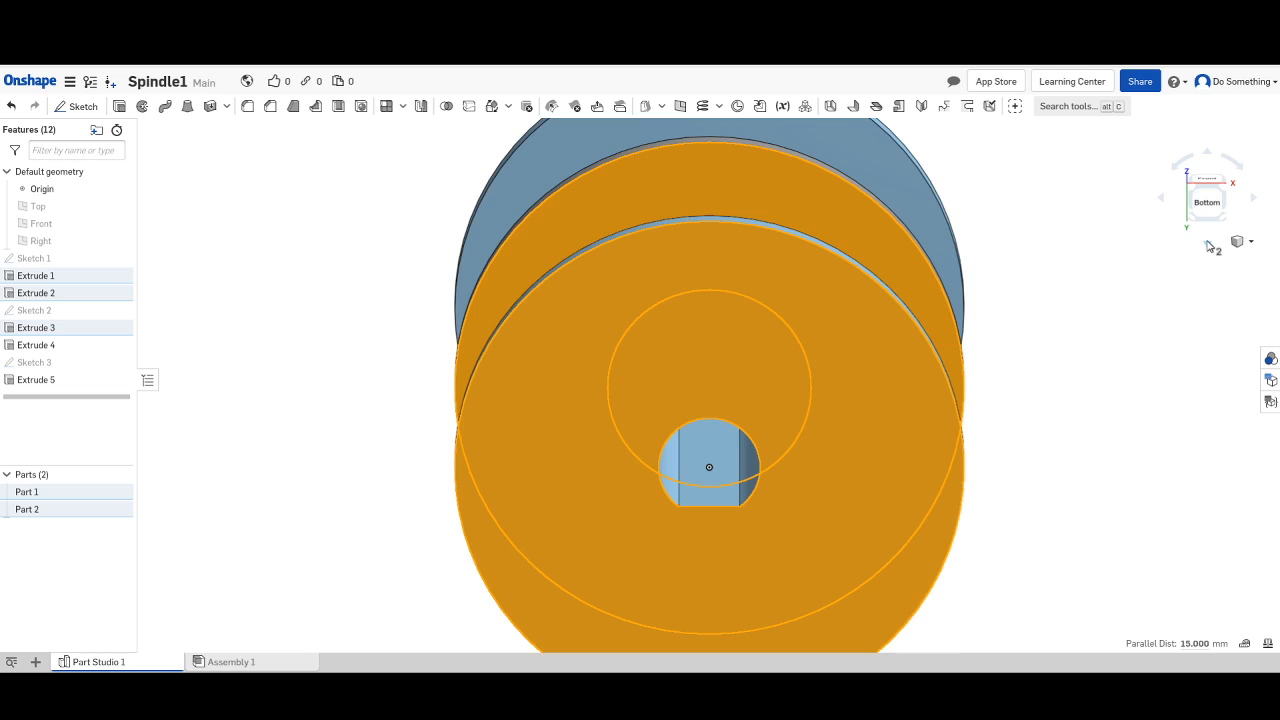
click(1208, 246)
click(1208, 246)
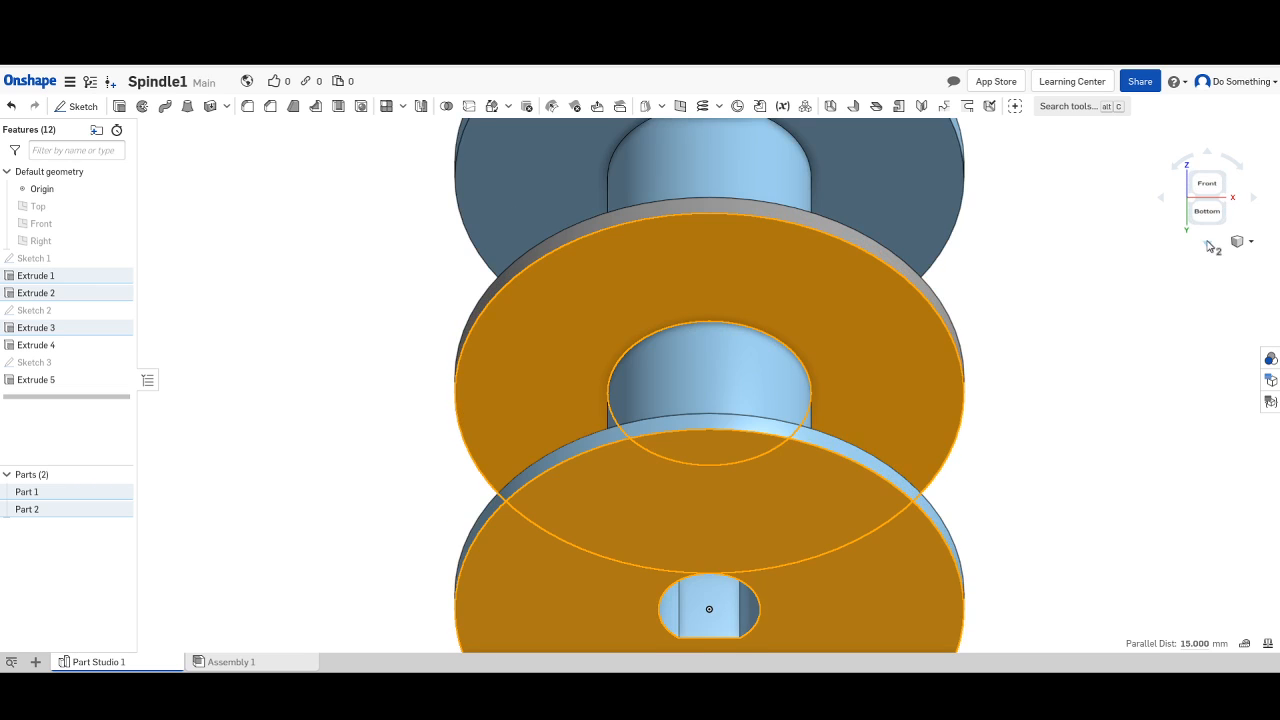
click(1208, 246)
click(1208, 246)
click(1208, 246)
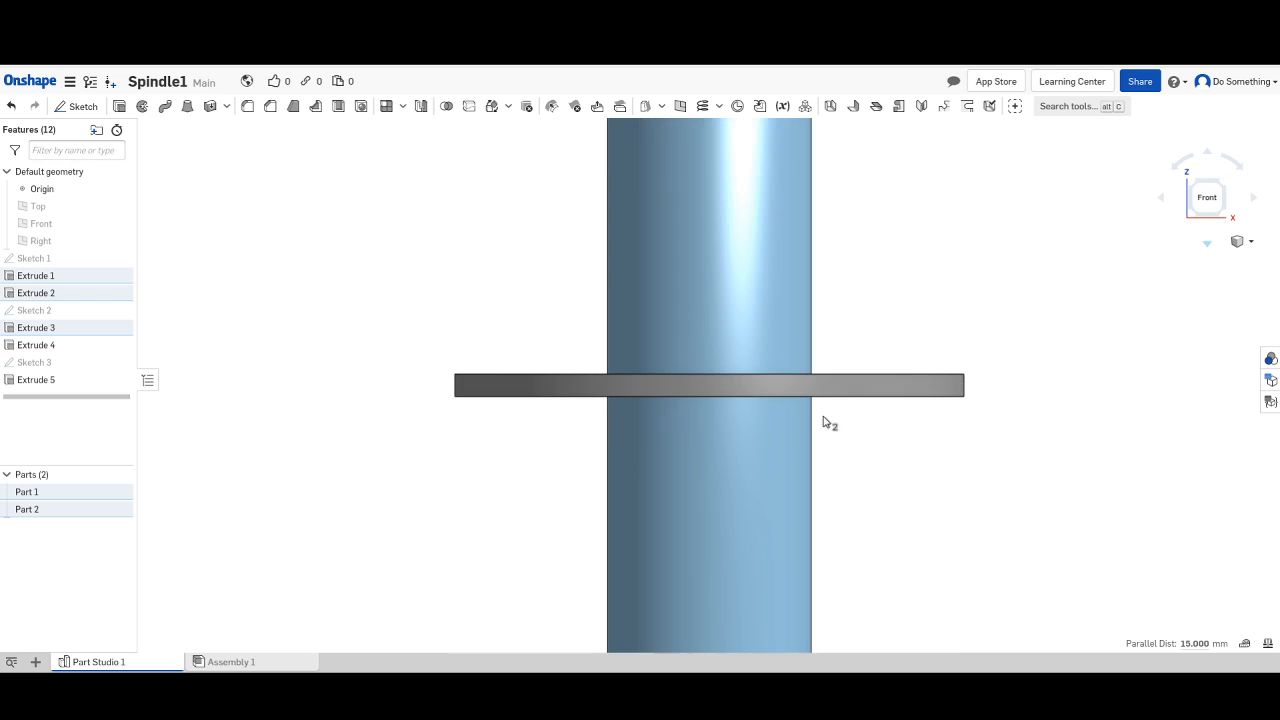
scroll(779, 440, down, 4)
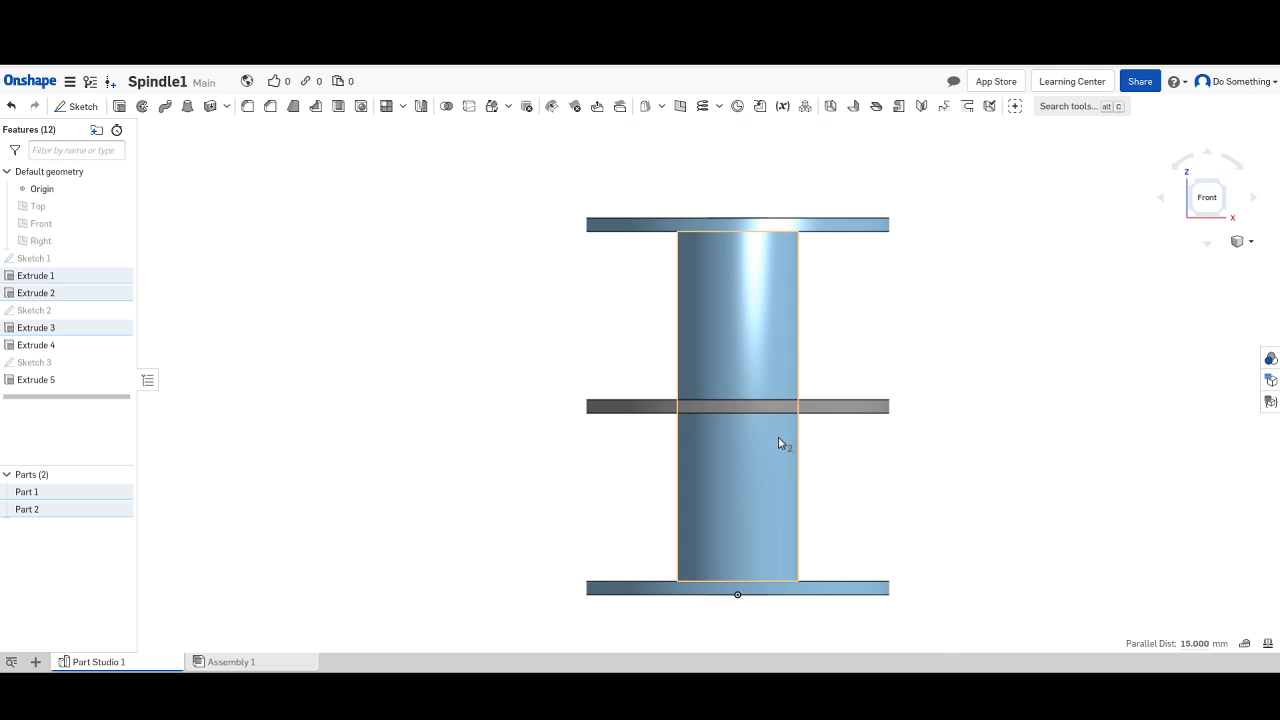